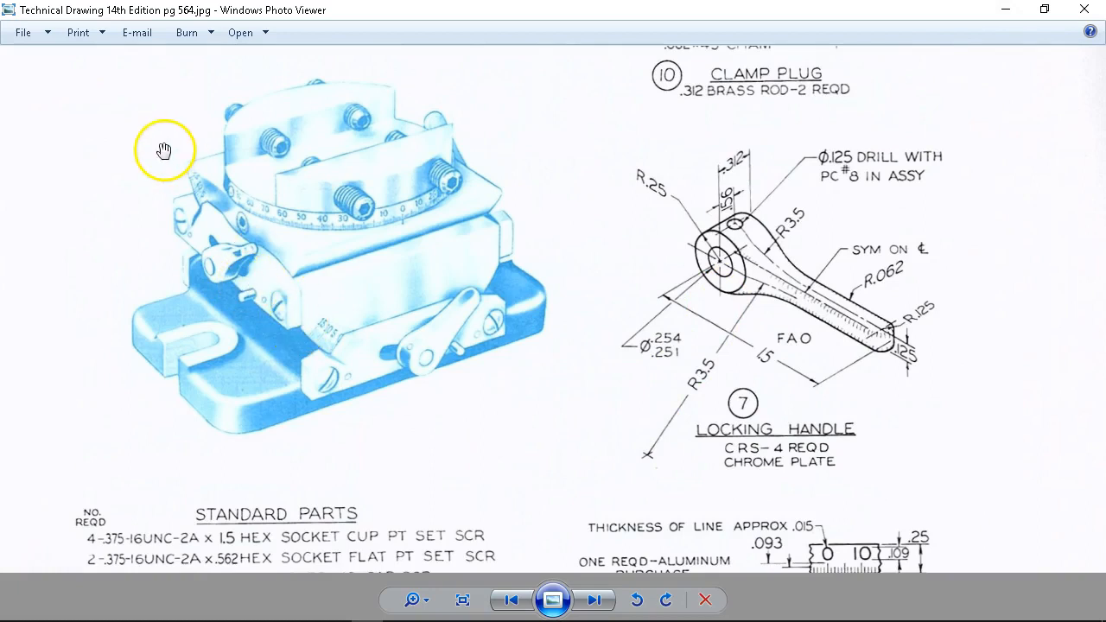
# Switch from the reference drawing to the SOLIDWORKS assembly and examine the saddle's raised rails and curved channel from several angles.
pyautogui.click(1006, 8)
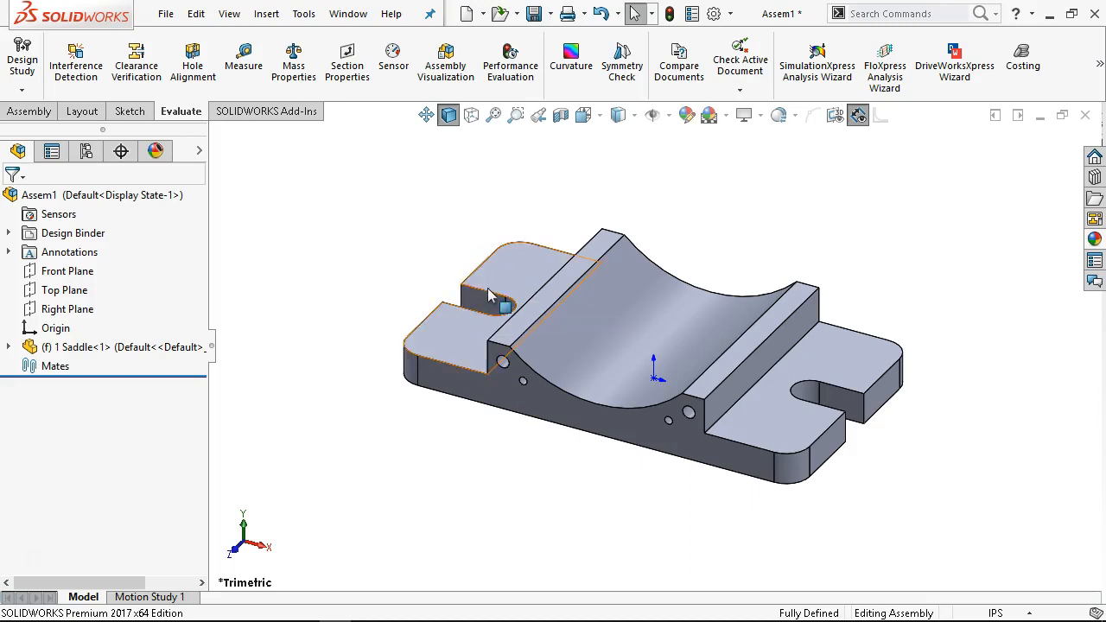
pyautogui.scroll(-2, 597, 399)
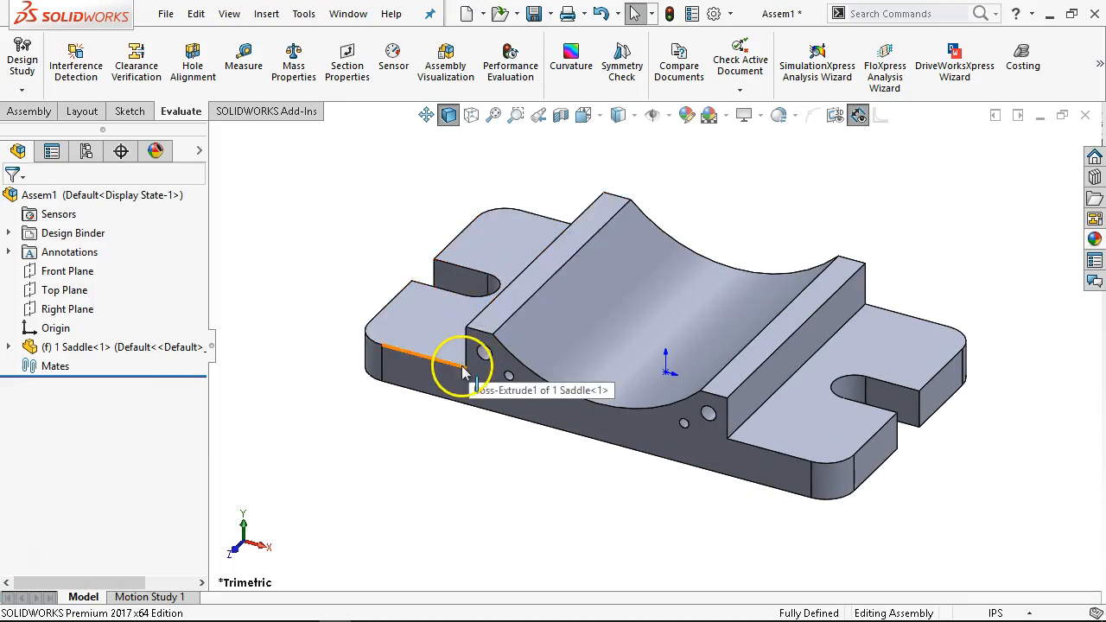
pyautogui.moveTo(439, 317); pyautogui.dragTo(553, 250, button='middle')
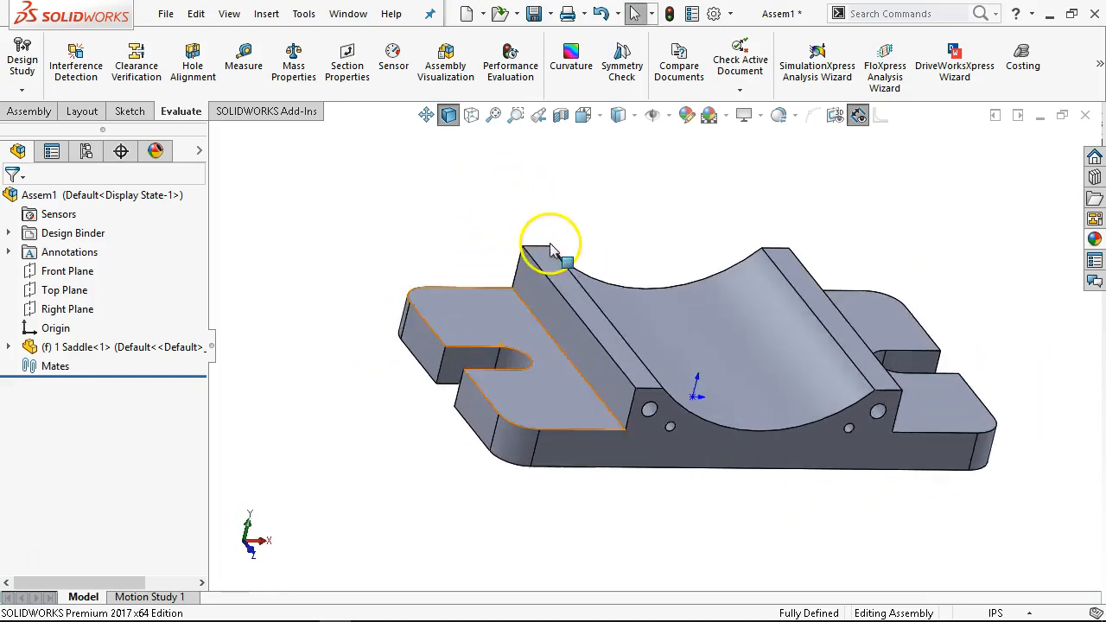
pyautogui.click(586, 389)
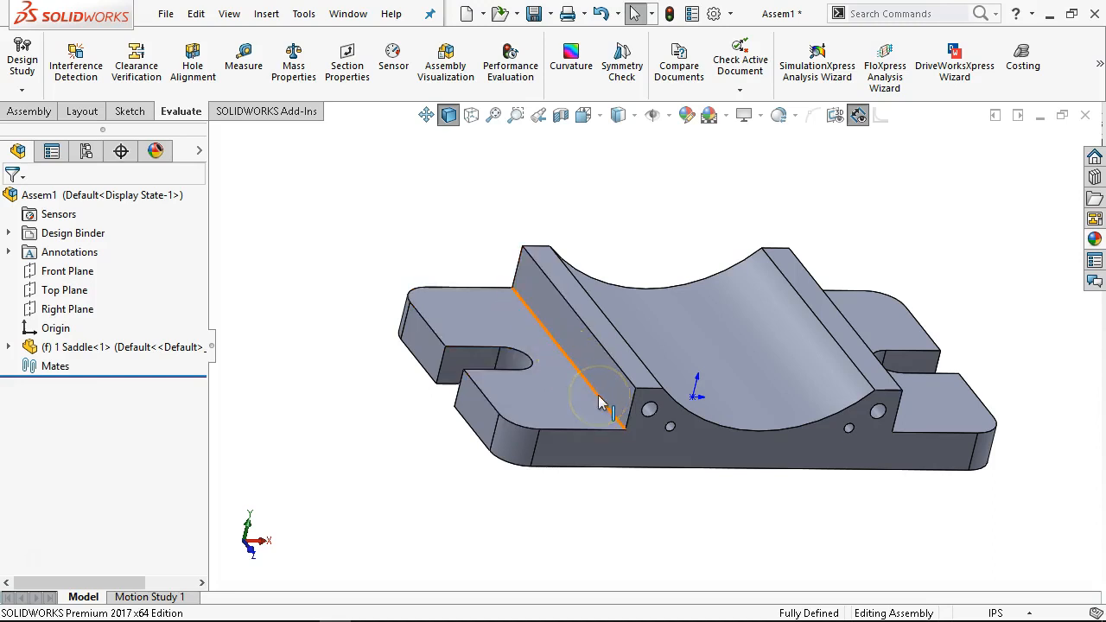
pyautogui.moveTo(635, 198); pyautogui.dragTo(547, 183, button='middle')
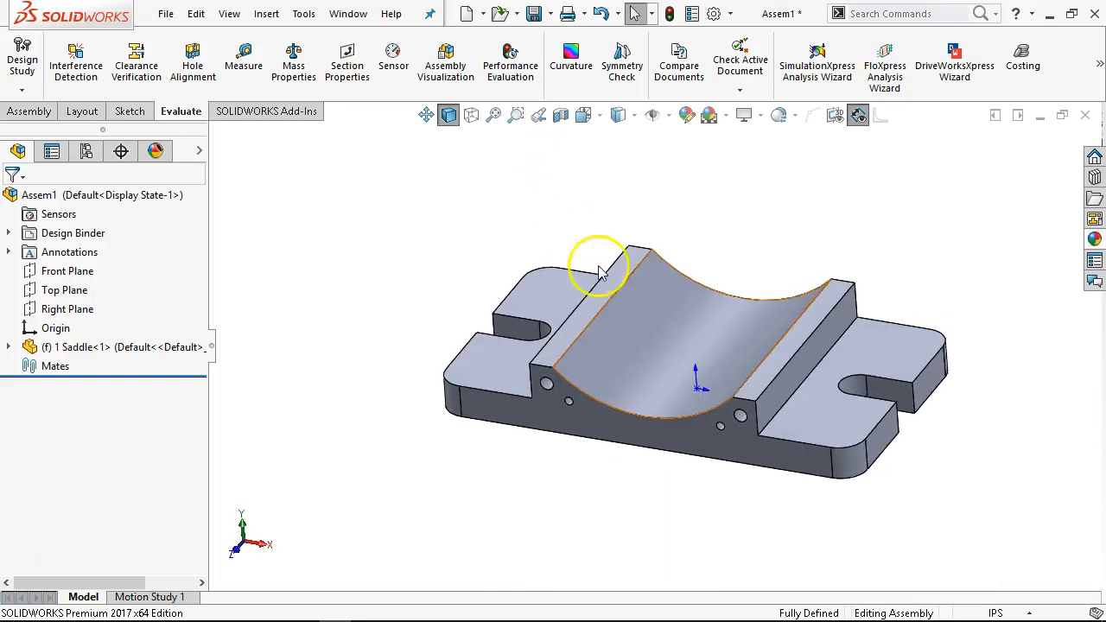
pyautogui.moveTo(720, 360); pyautogui.dragTo(734, 388, button='middle')
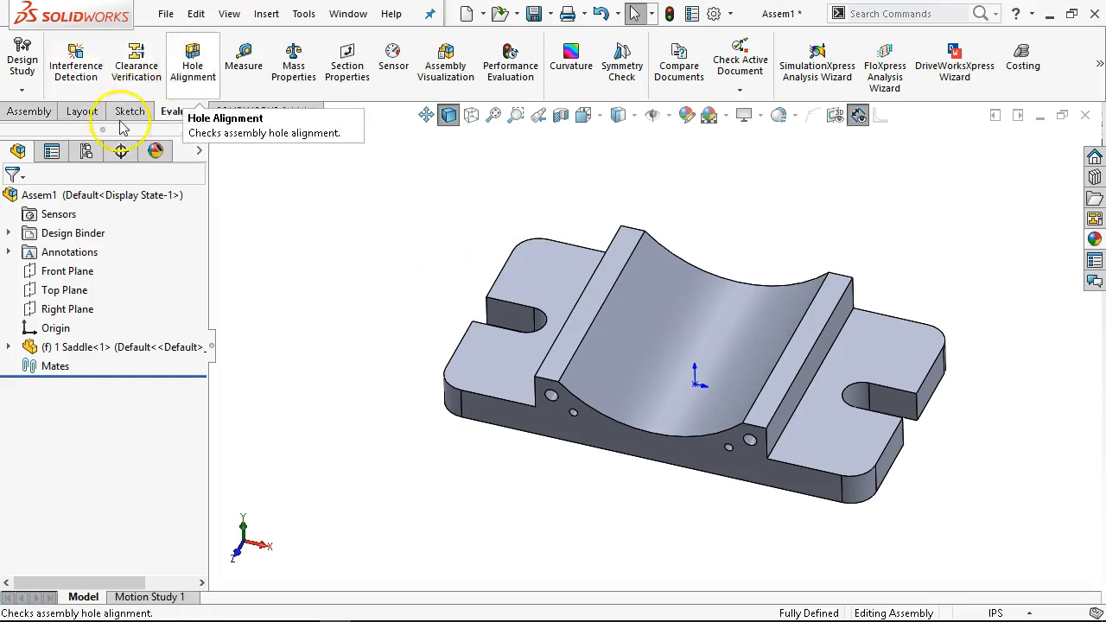
# Insert the part 2 Center Compound Member.SLDPRT into the assembly and position it above the saddle.
pyautogui.click(29, 111)
pyautogui.click(100, 57)
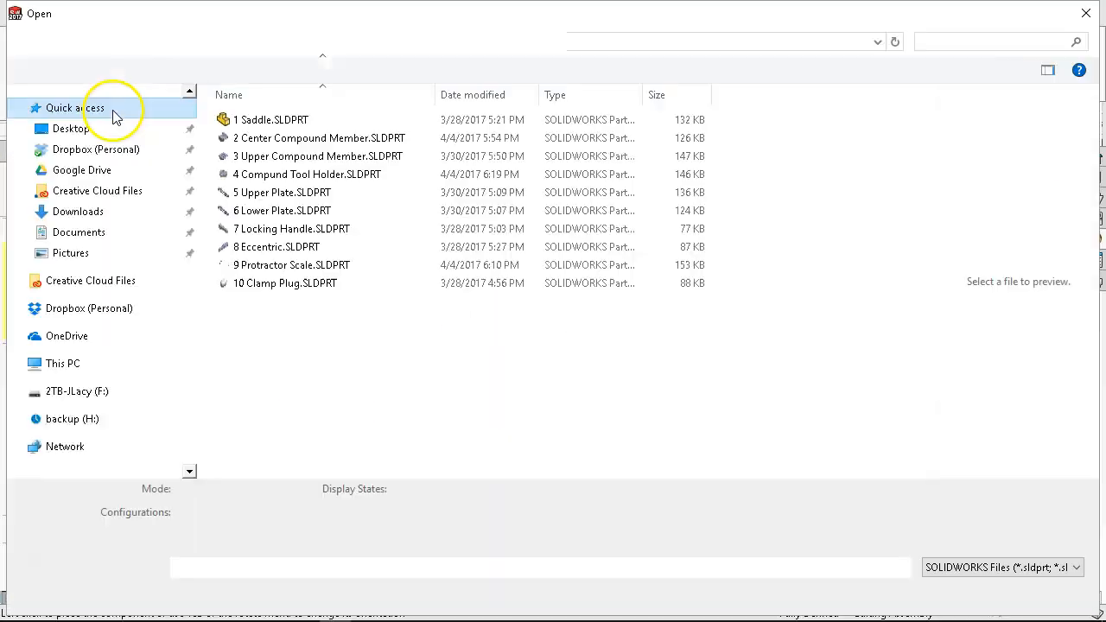
pyautogui.click(271, 147)
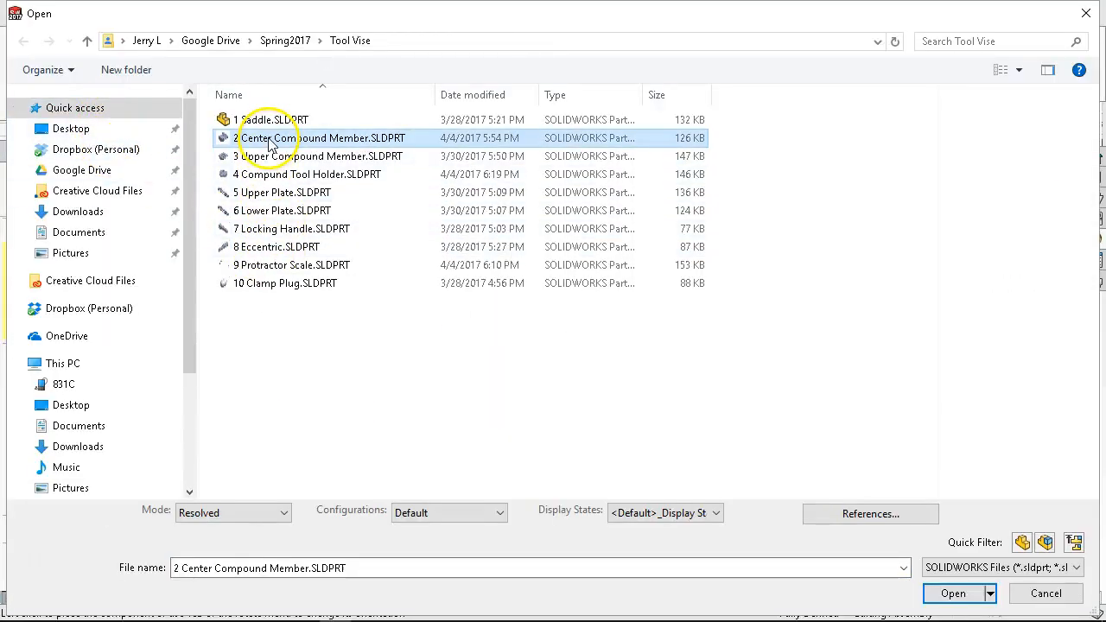
pyautogui.click(953, 593)
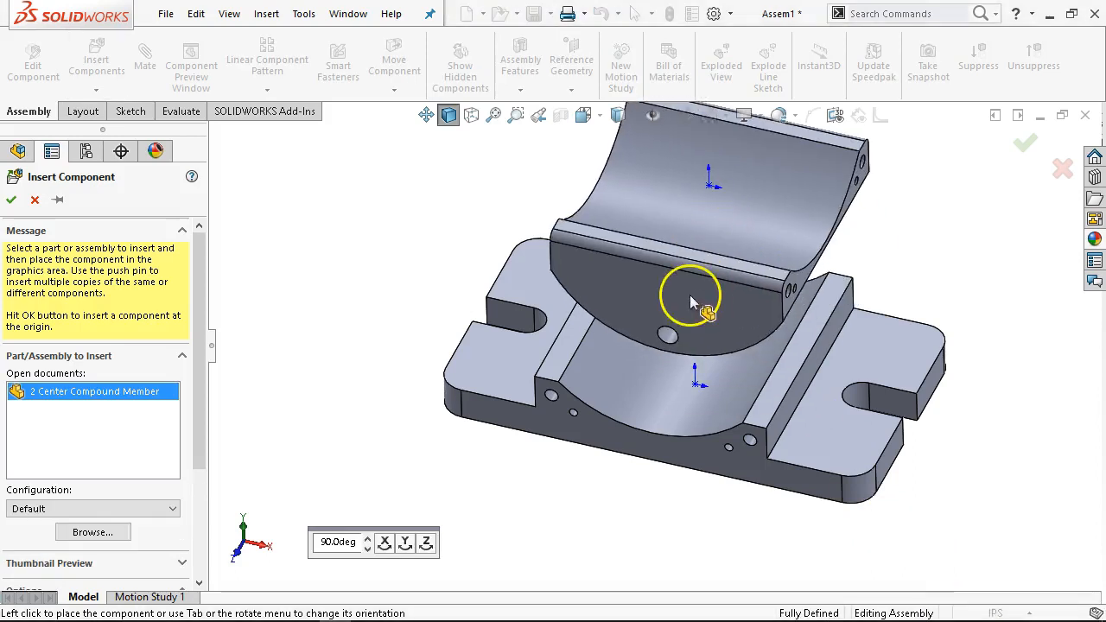
pyautogui.click(691, 302)
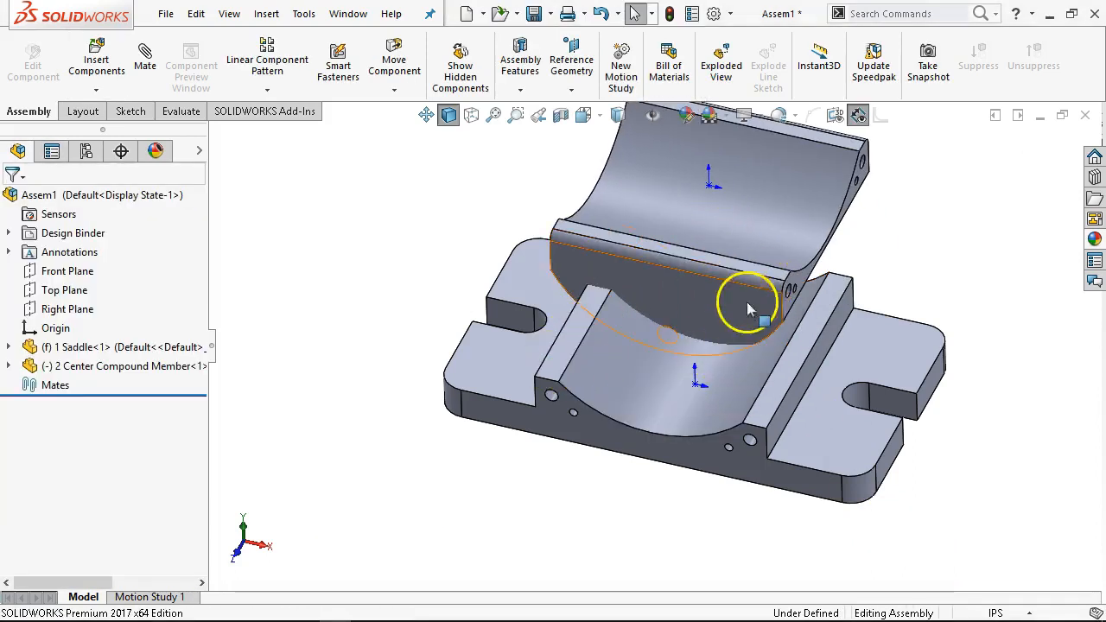
pyautogui.moveTo(721, 306); pyautogui.dragTo(754, 164)
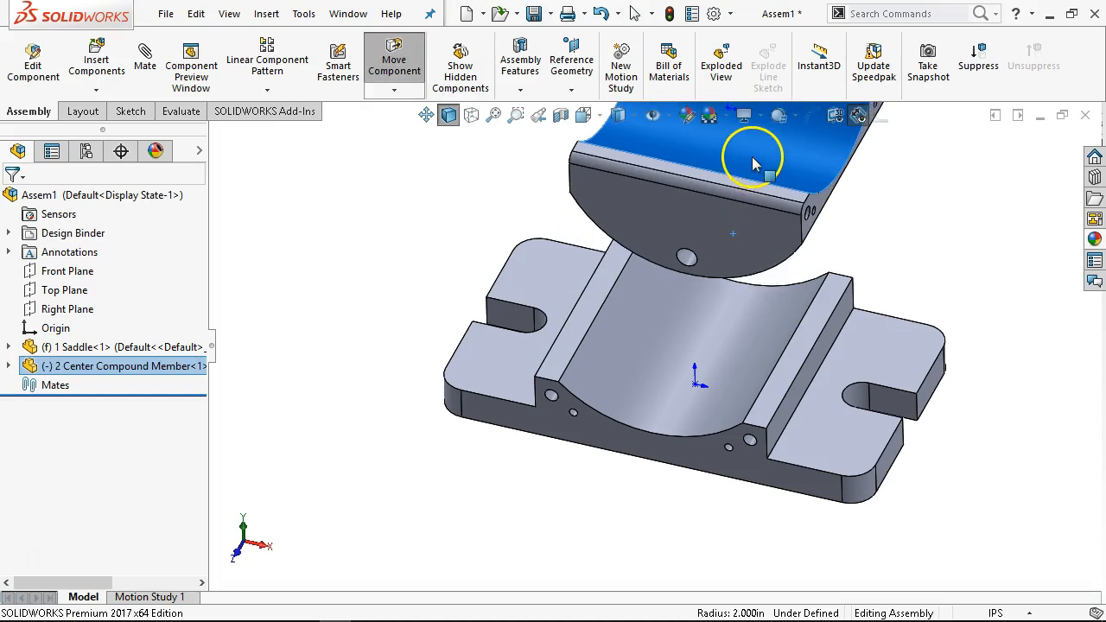
# Add a coincident mate between the center compound member's Front Plane and the assembly's Front Plane.
pyautogui.moveTo(940, 250); pyautogui.dragTo(923, 204, button='middle')
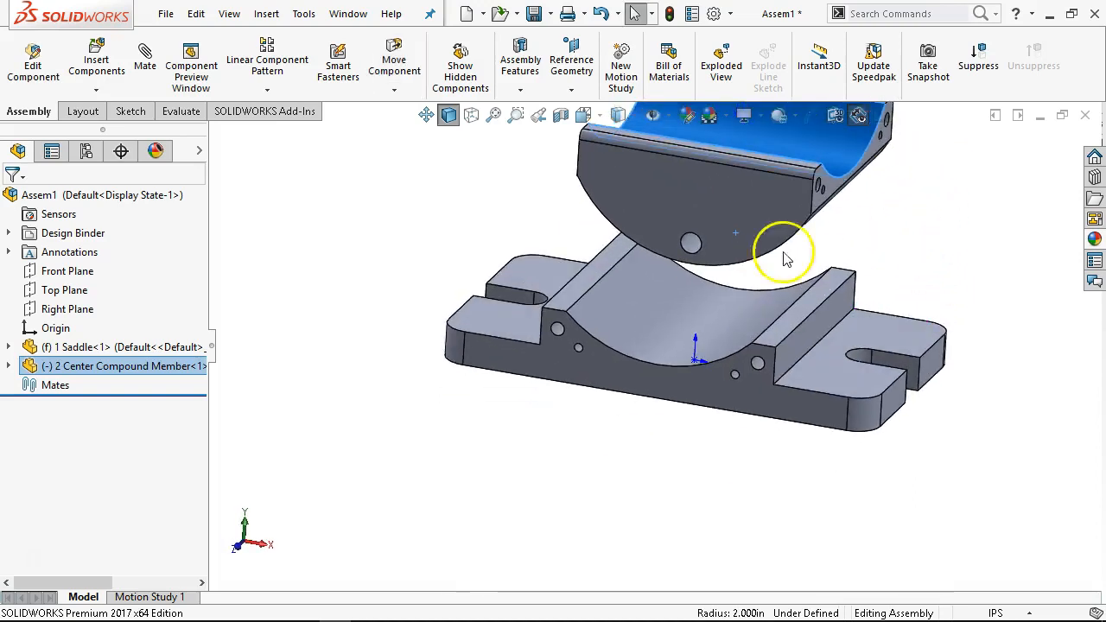
pyautogui.moveTo(416, 277); pyautogui.dragTo(437, 259, button='middle')
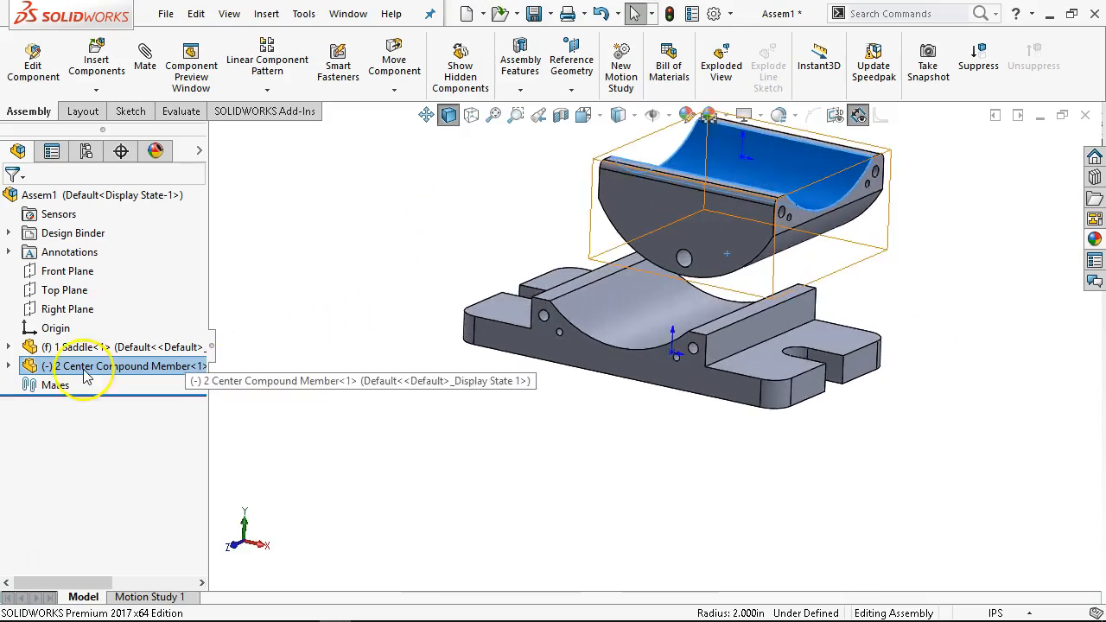
pyautogui.click(9, 367)
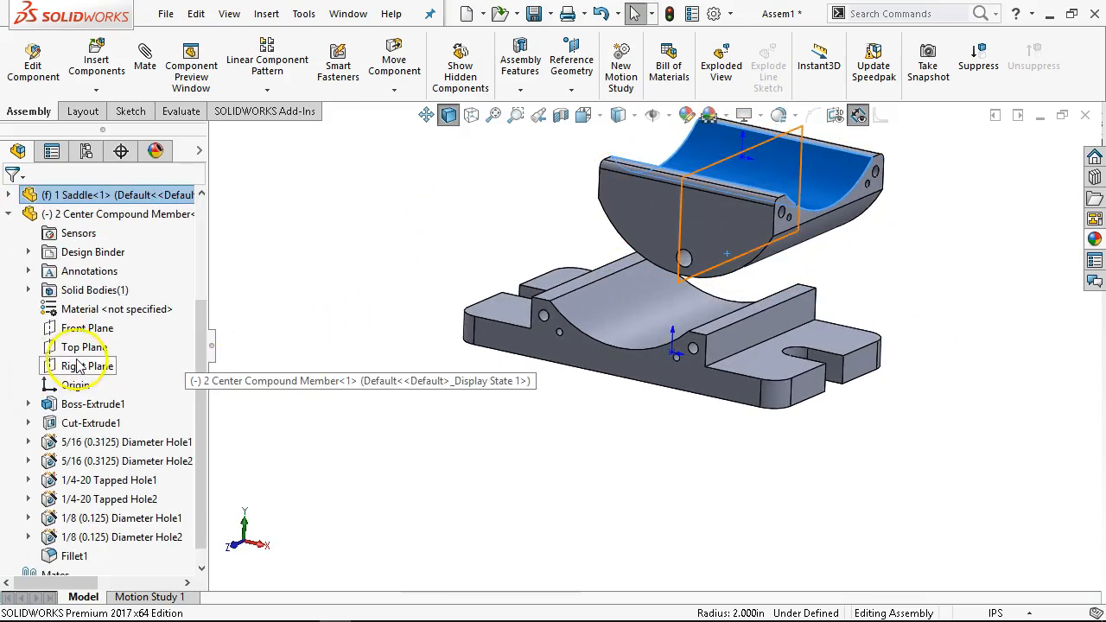
pyautogui.click(86, 332)
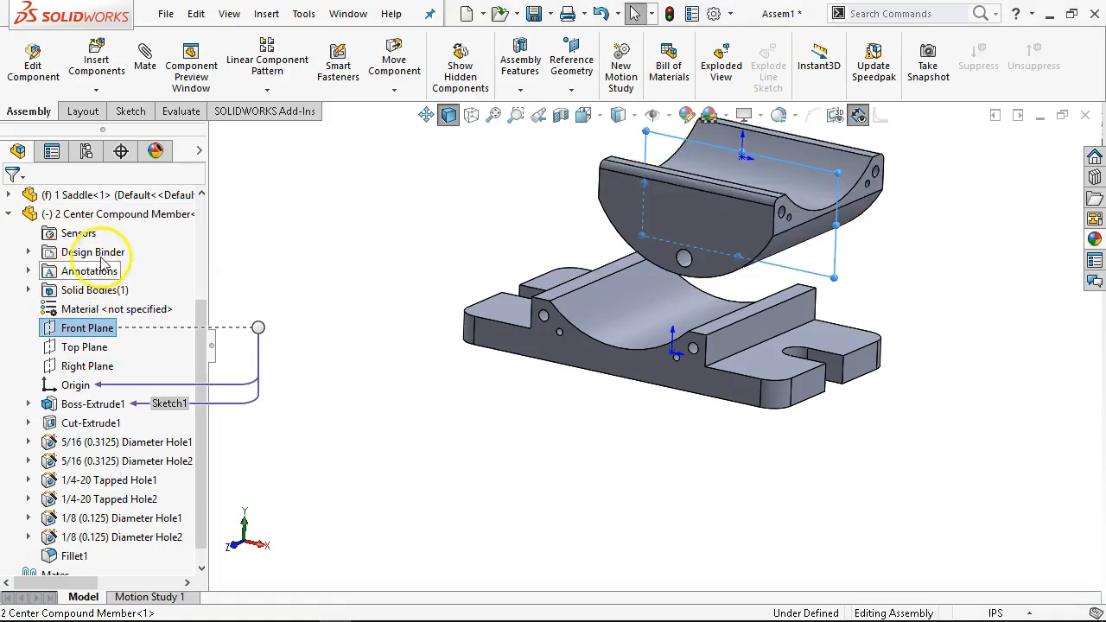
pyautogui.moveTo(204, 321); pyautogui.dragTo(136, 234)
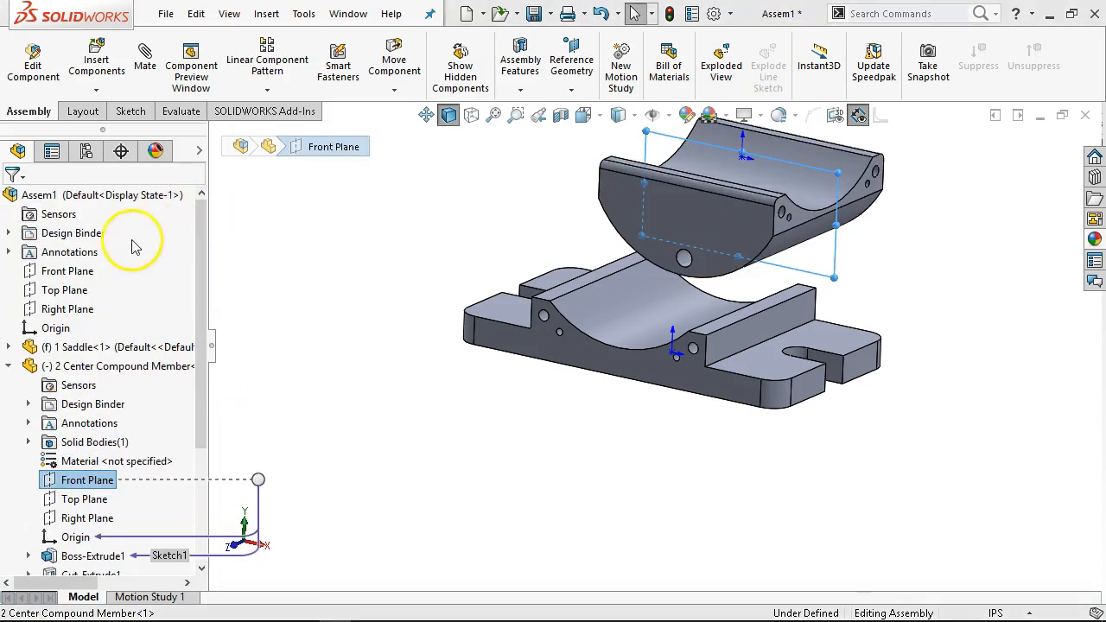
pyautogui.click(93, 275)
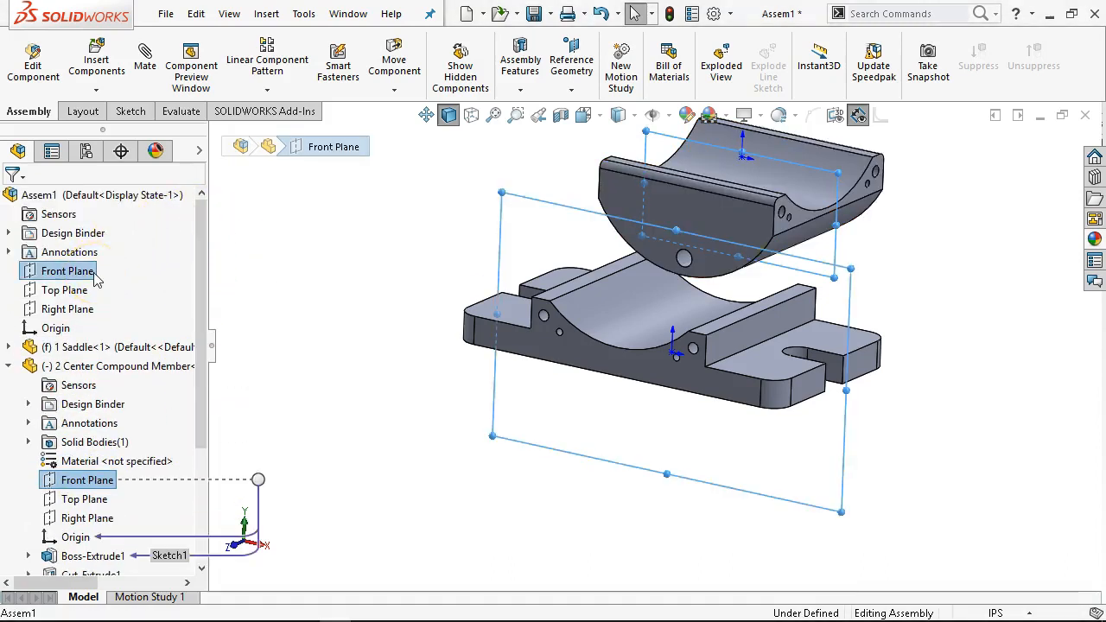
pyautogui.click(145, 63)
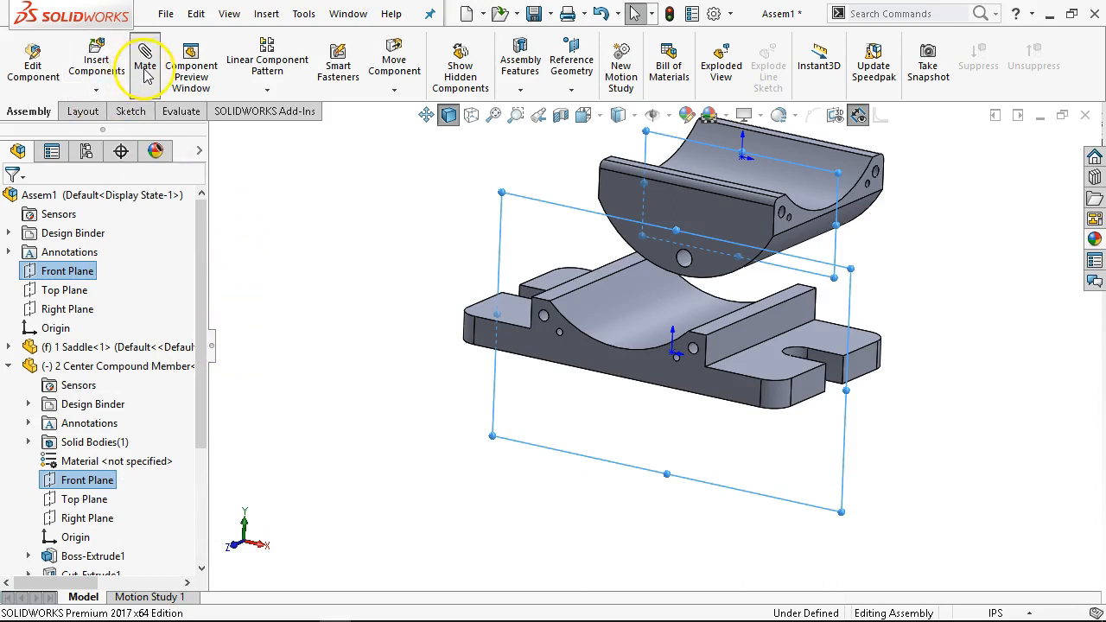
pyautogui.moveTo(390, 234); pyautogui.dragTo(329, 220, button='middle')
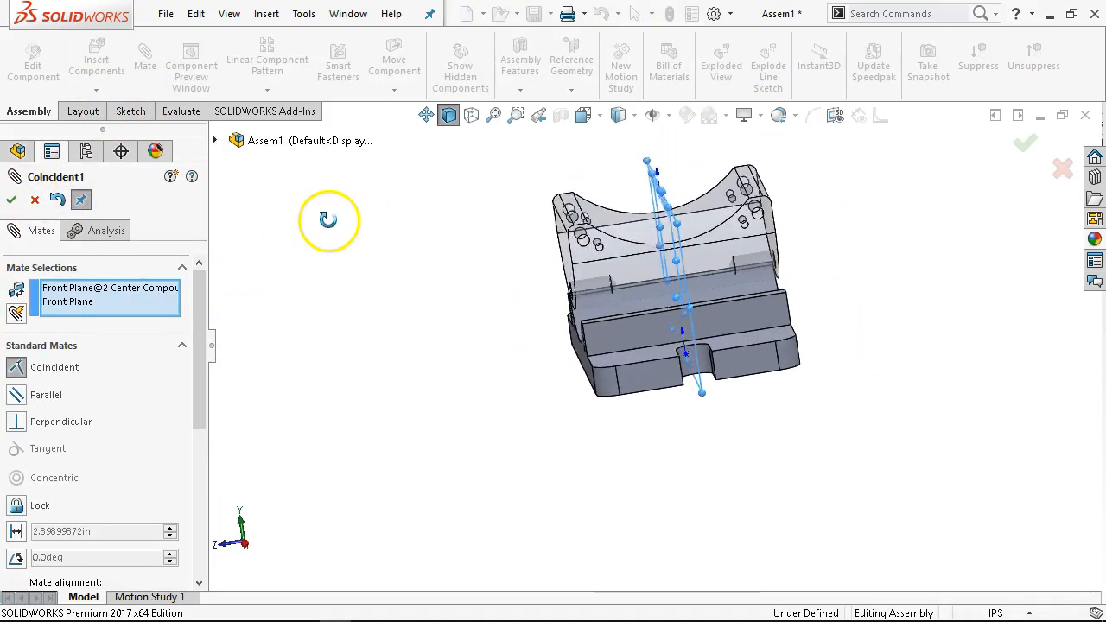
pyautogui.click(7, 203)
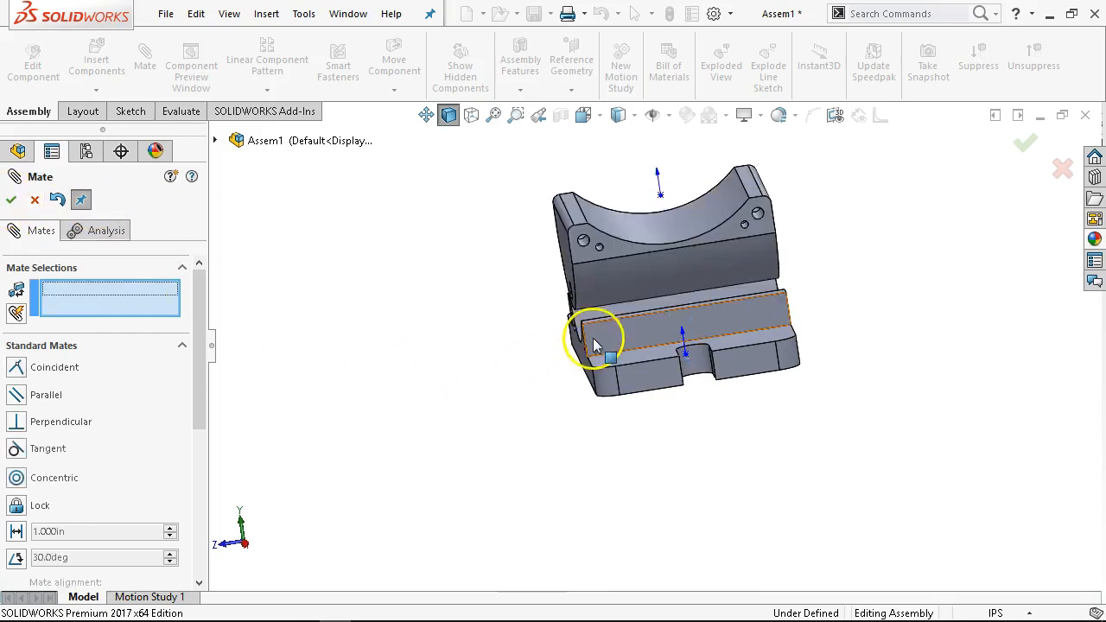
# Add a concentric mate between the center compound member's curved underside and the saddle's curved channel.
pyautogui.moveTo(881, 303); pyautogui.dragTo(917, 320, button='middle')
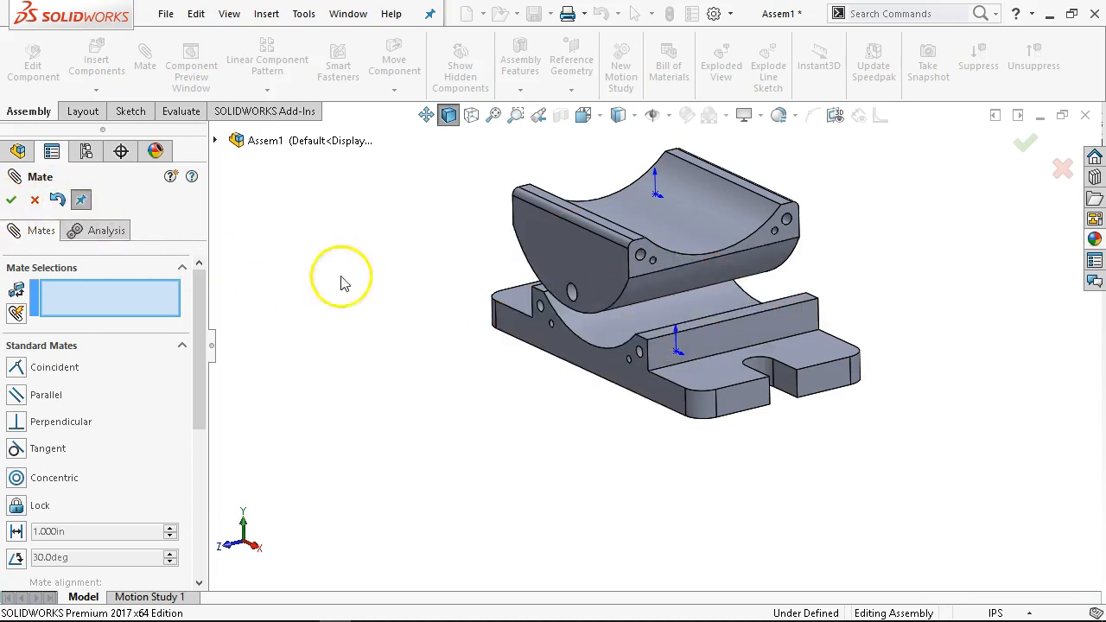
pyautogui.click(640, 294)
pyautogui.click(638, 313)
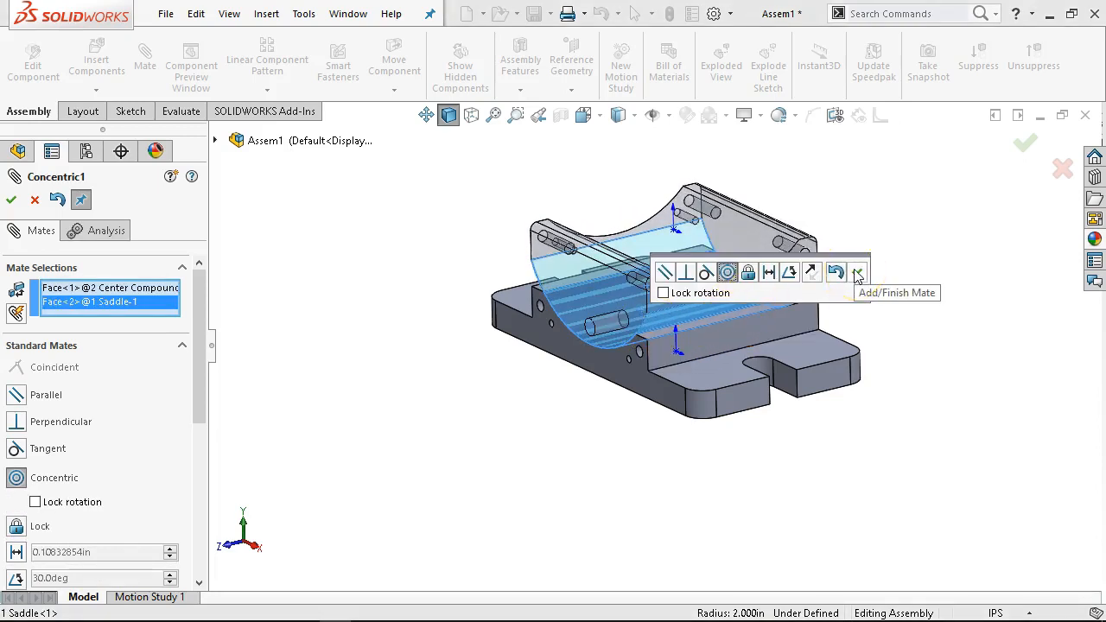
pyautogui.click(858, 274)
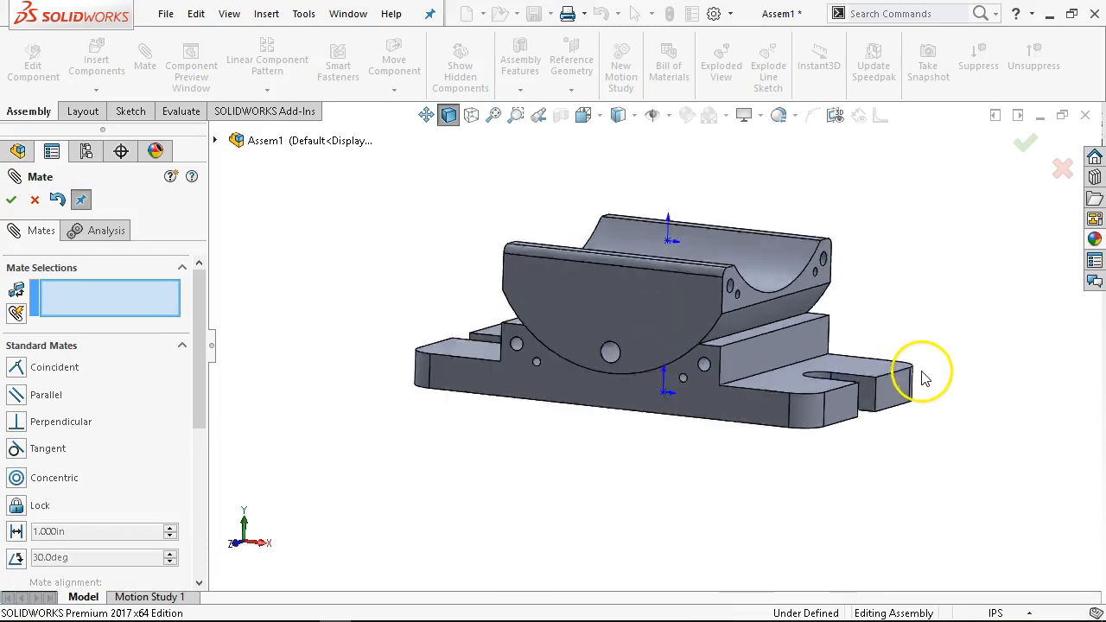
# Add a parallel mate between the center compound member's Right Plane and the assembly's Right Plane, and finish mating.
pyautogui.moveTo(611, 359); pyautogui.dragTo(543, 271)
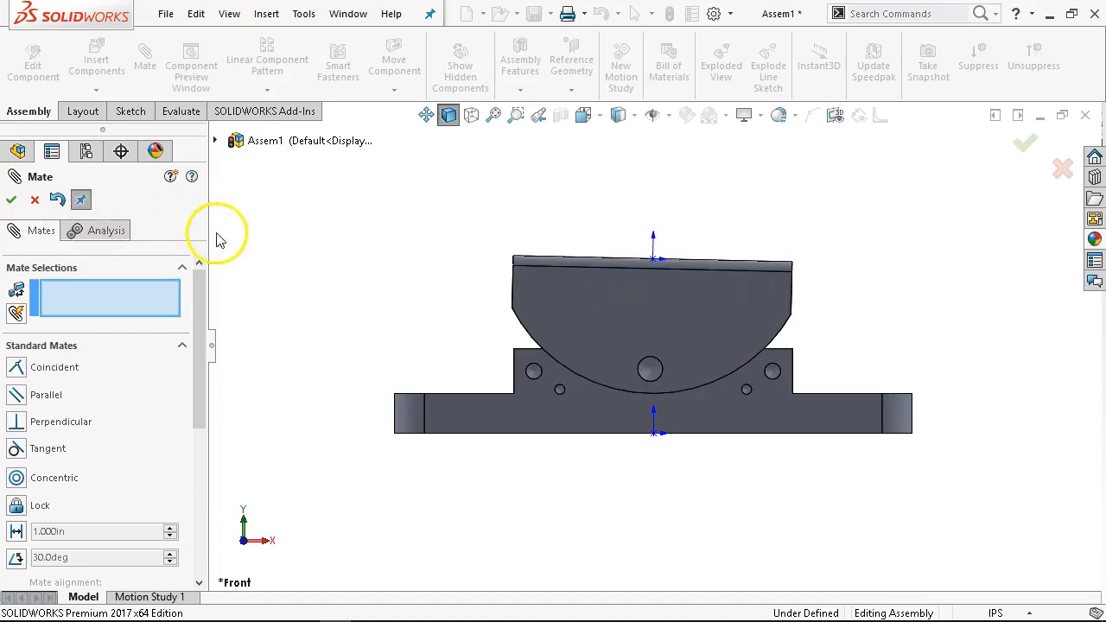
pyautogui.click(217, 142)
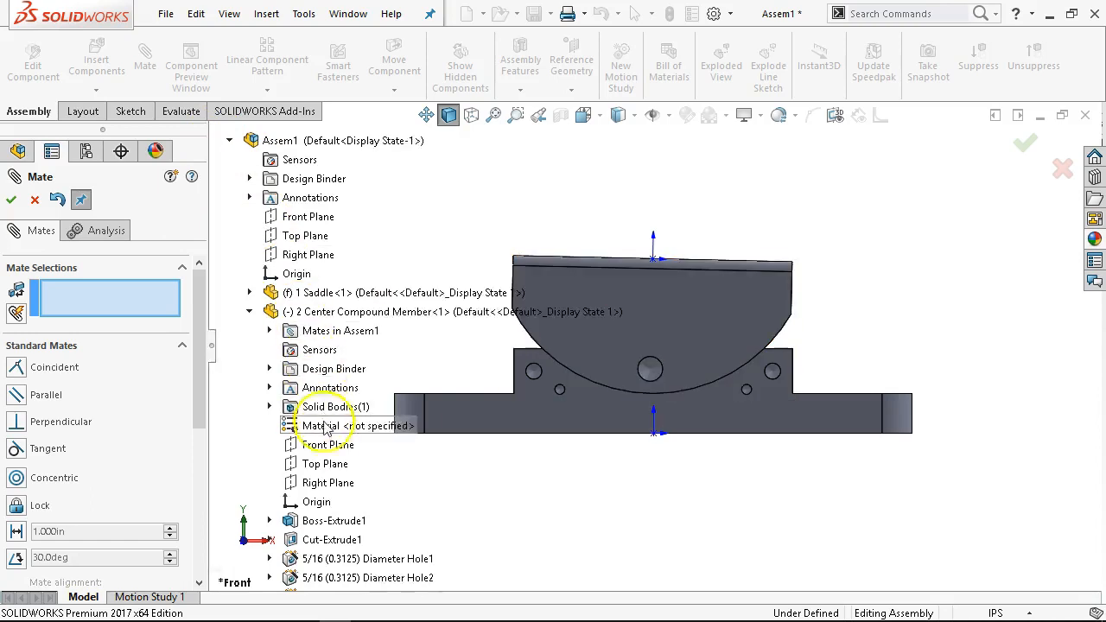
pyautogui.click(322, 485)
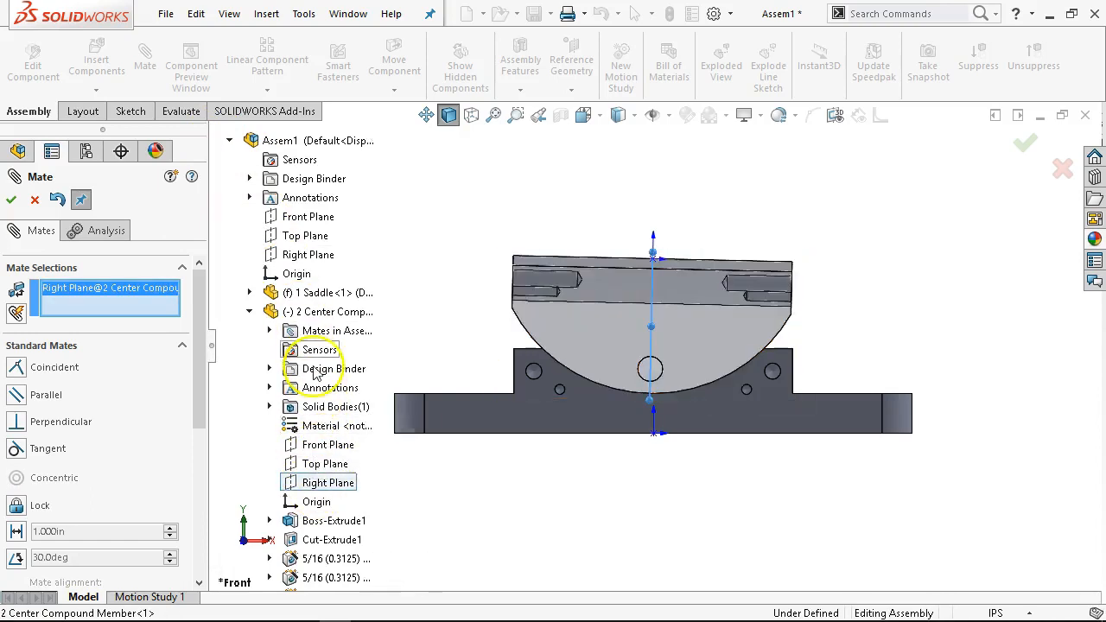
pyautogui.click(320, 258)
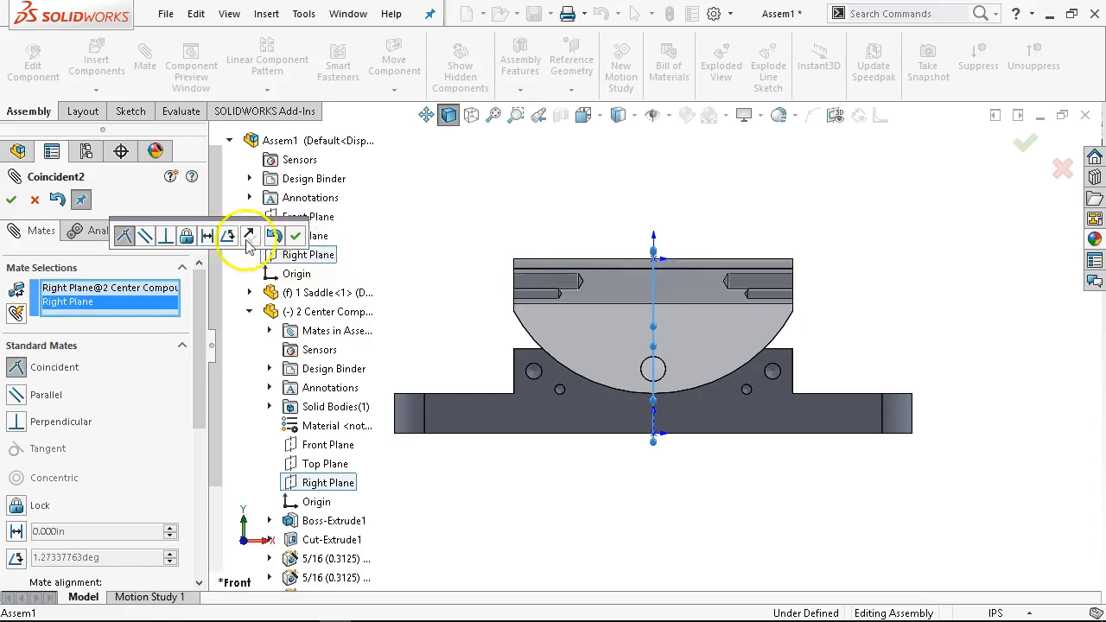
pyautogui.click(145, 236)
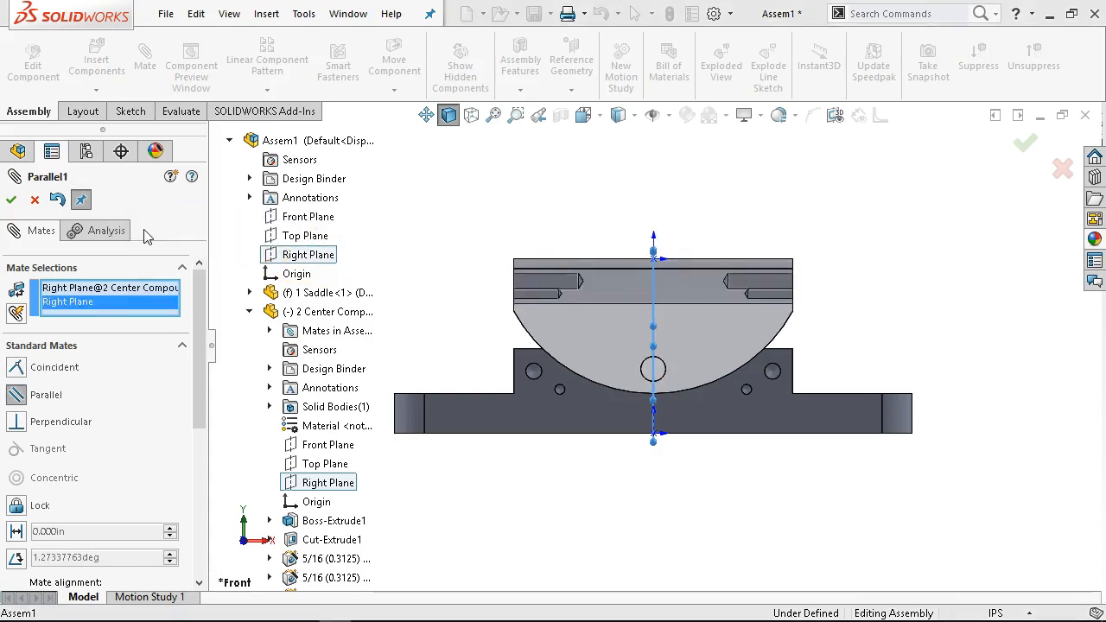
pyautogui.click(12, 201)
pyautogui.click(13, 201)
# Check the normal distance between the front faces of the center compound member and saddle, and examine their edge offset up close.
pyautogui.moveTo(425, 313); pyautogui.dragTo(446, 301, button='middle')
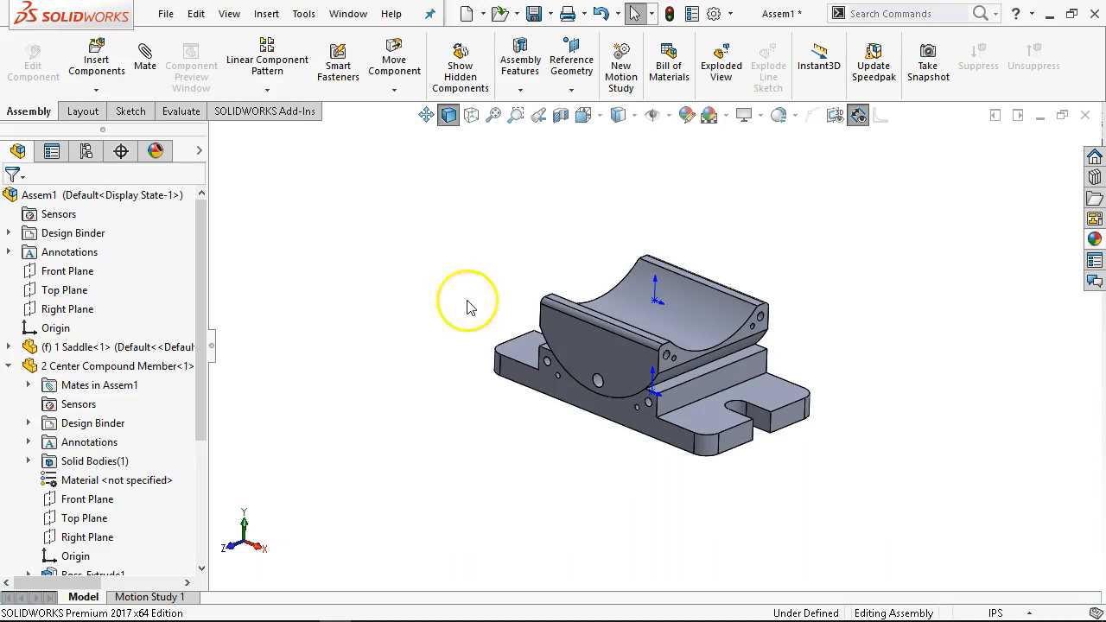
pyautogui.scroll(-3, 600, 437)
pyautogui.click(577, 369)
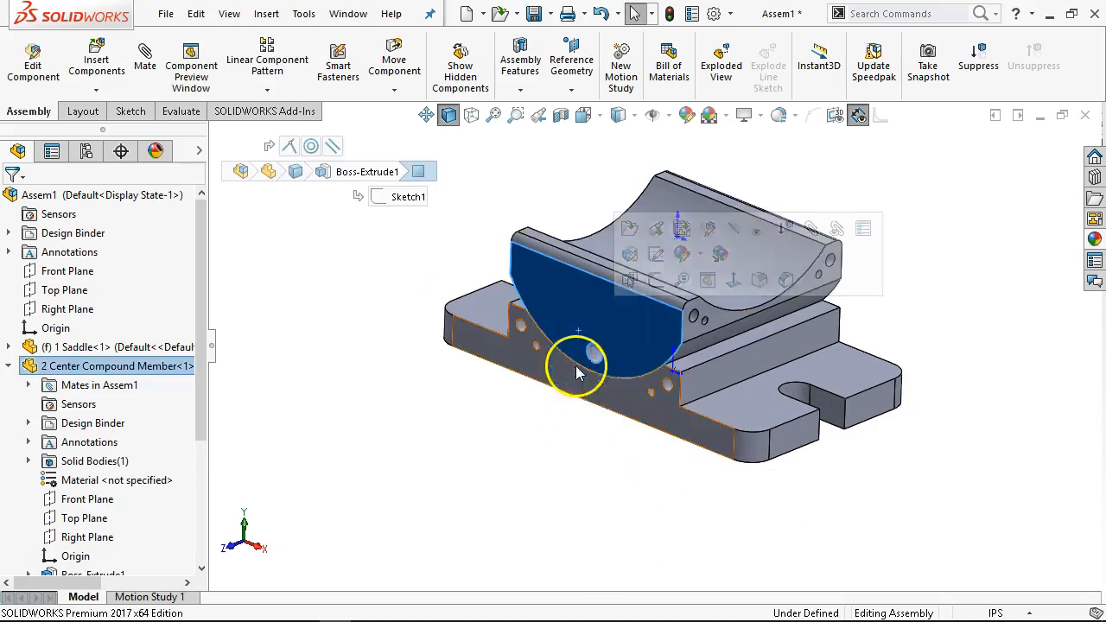
pyautogui.keyDown('ctrl'); pyautogui.click(572, 380); pyautogui.keyUp('ctrl')
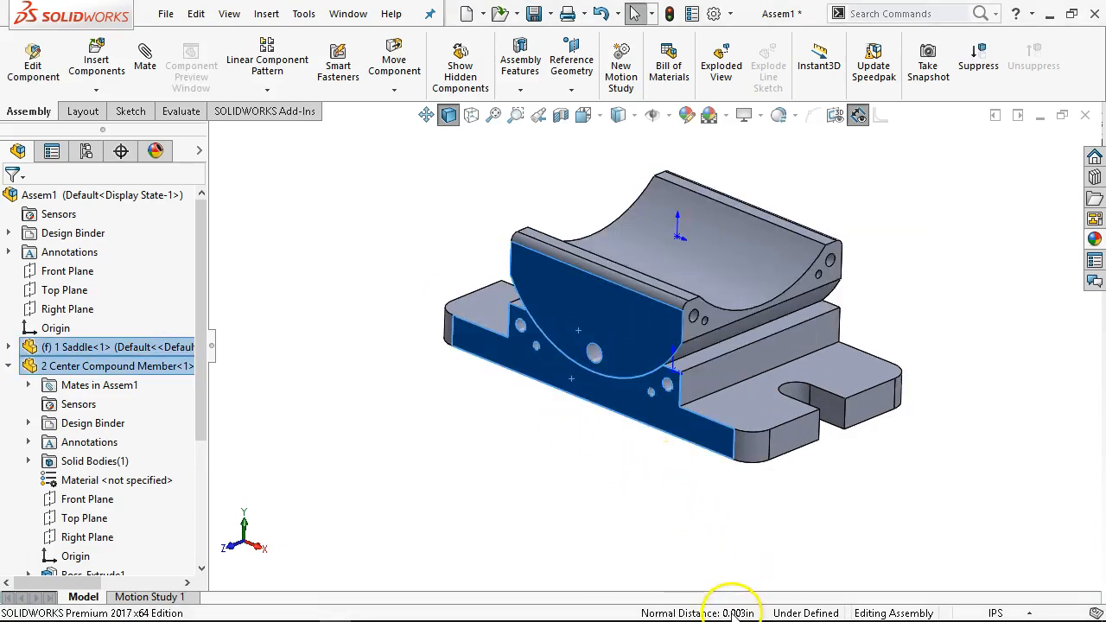
pyautogui.moveTo(692, 543); pyautogui.dragTo(600, 455, button='middle')
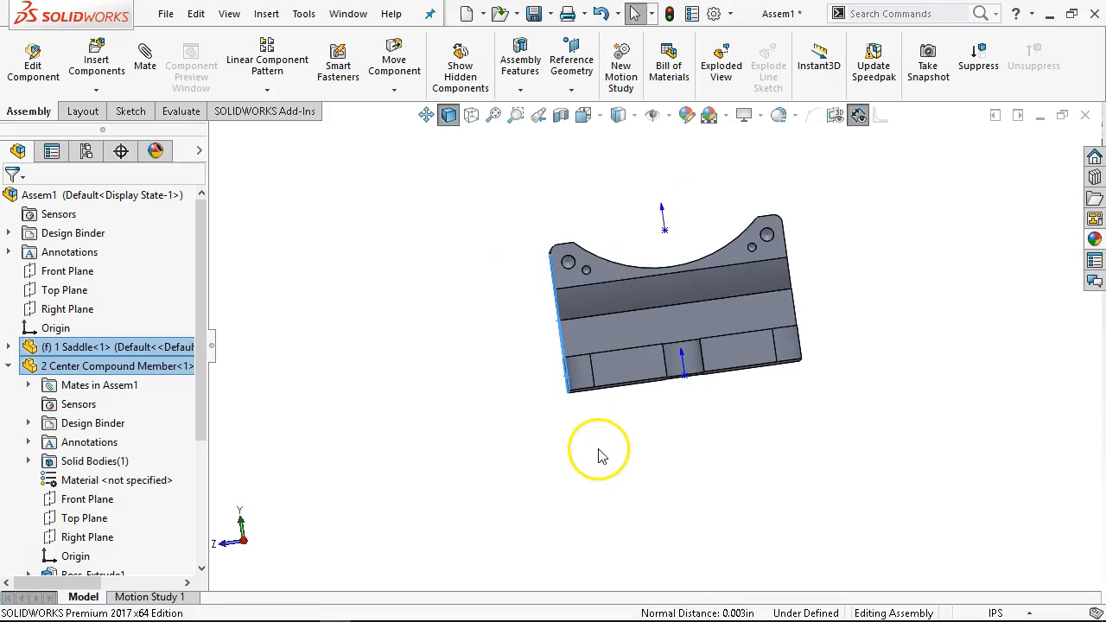
pyautogui.hotkey('ctrl', '1')
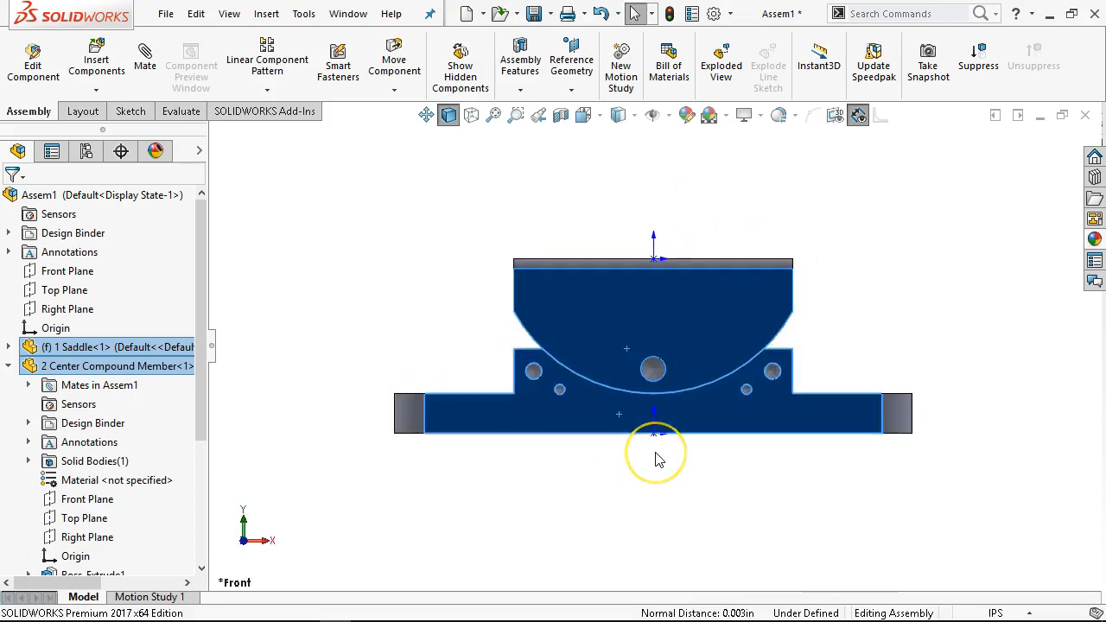
pyautogui.hotkey('ctrl', '3')
pyautogui.scroll(-5, 873, 363)
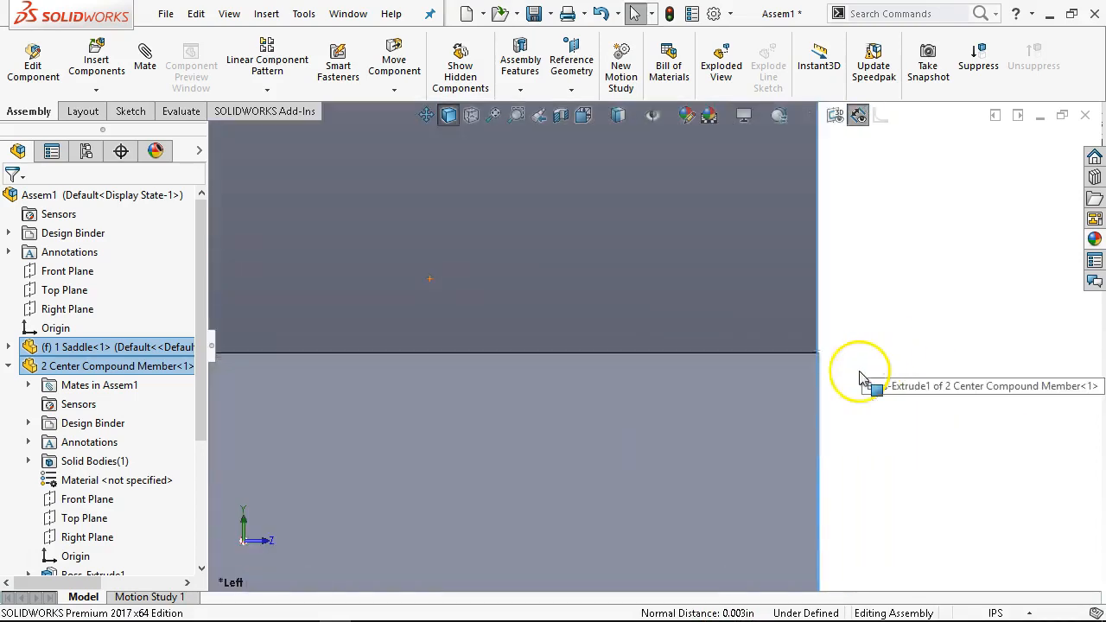
pyautogui.scroll(-2, 860, 378)
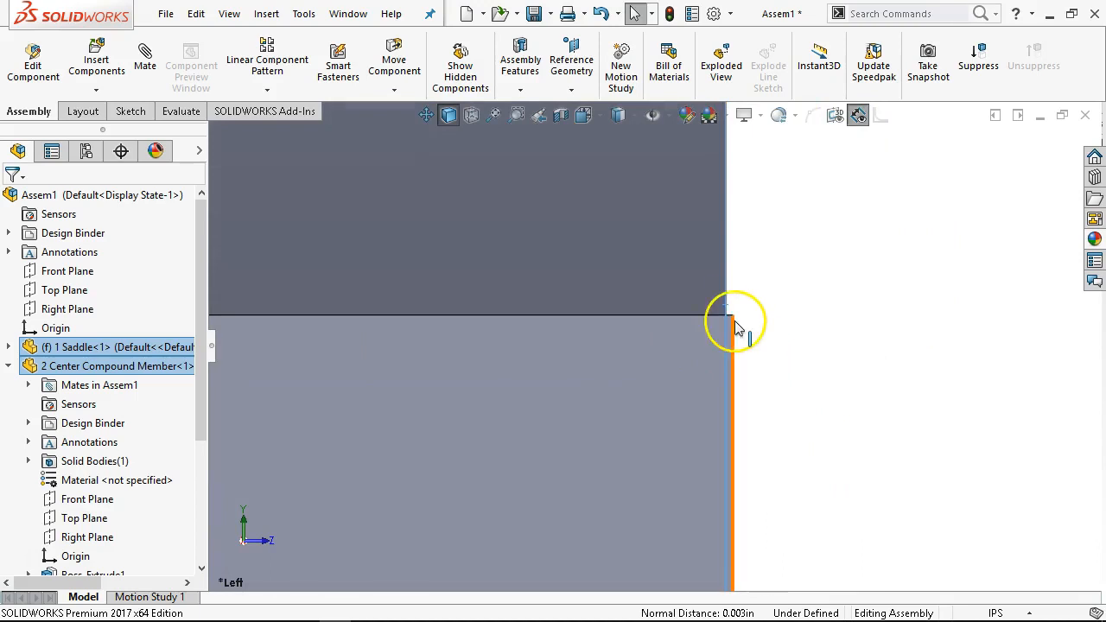
# Insert the 3 Upper Compound Member part and place it in free space above and beside the center compound member.
pyautogui.scroll(7, 744, 321)
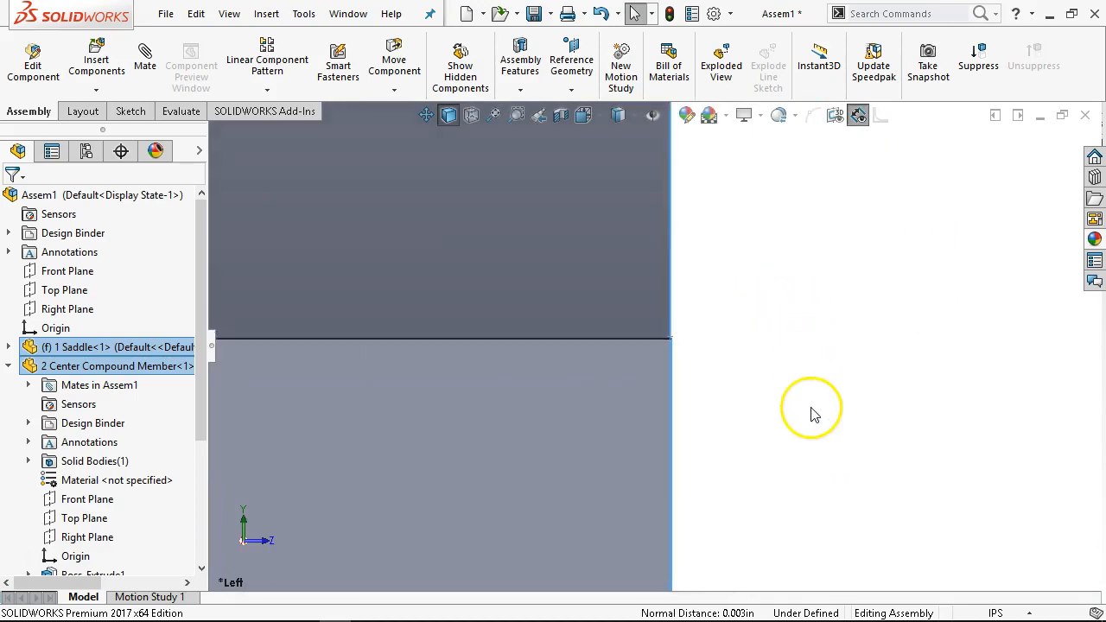
pyautogui.moveTo(784, 374); pyautogui.dragTo(702, 464, button='middle')
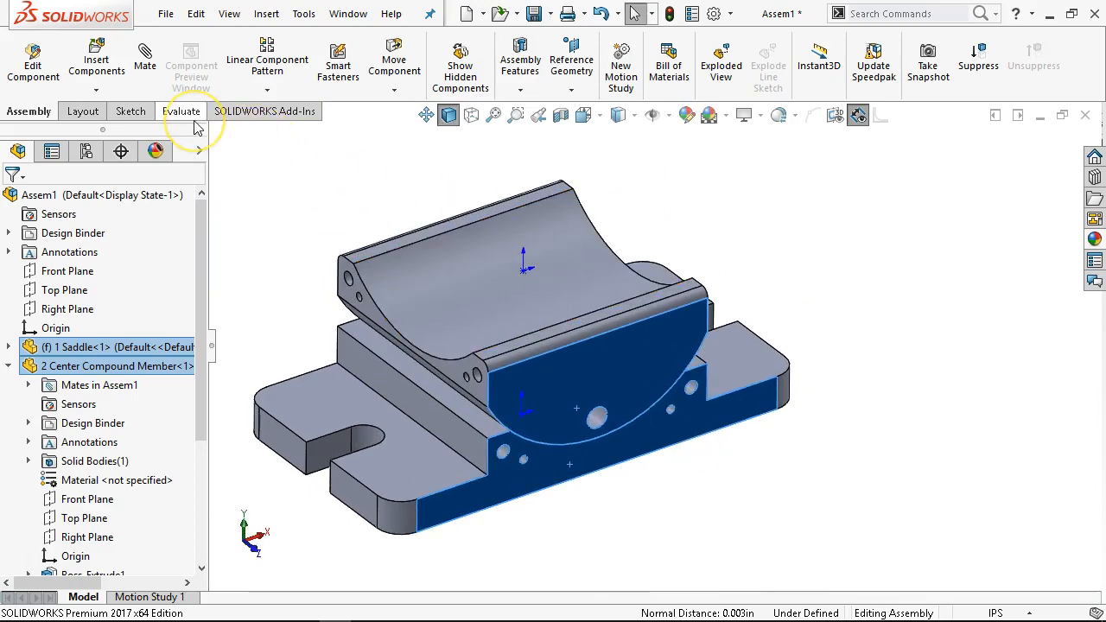
pyautogui.click(776, 243)
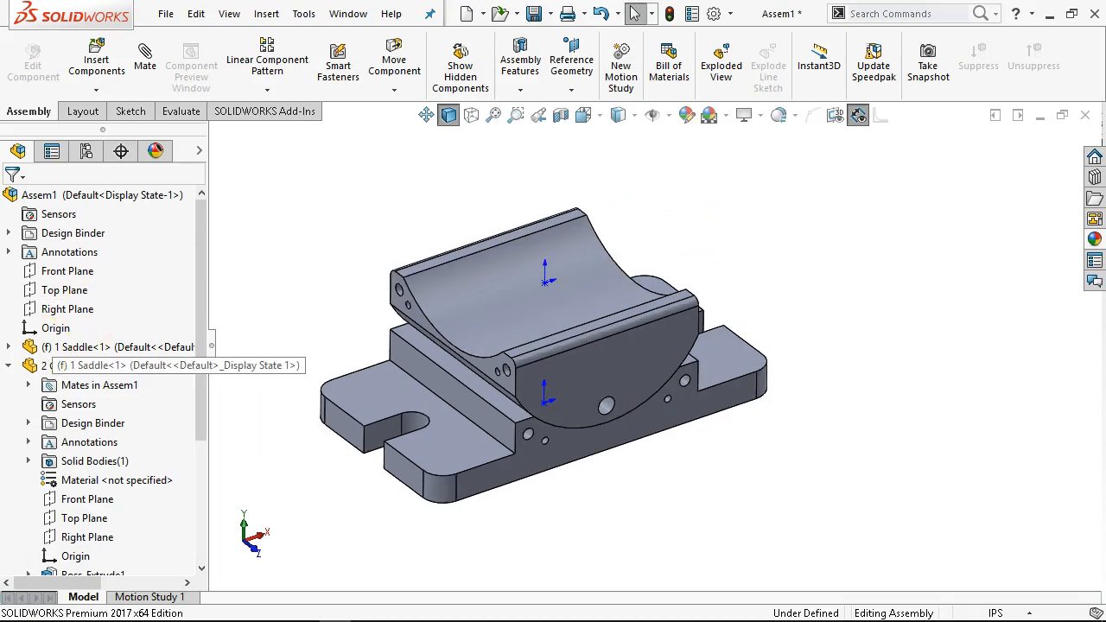
pyautogui.click(9, 365)
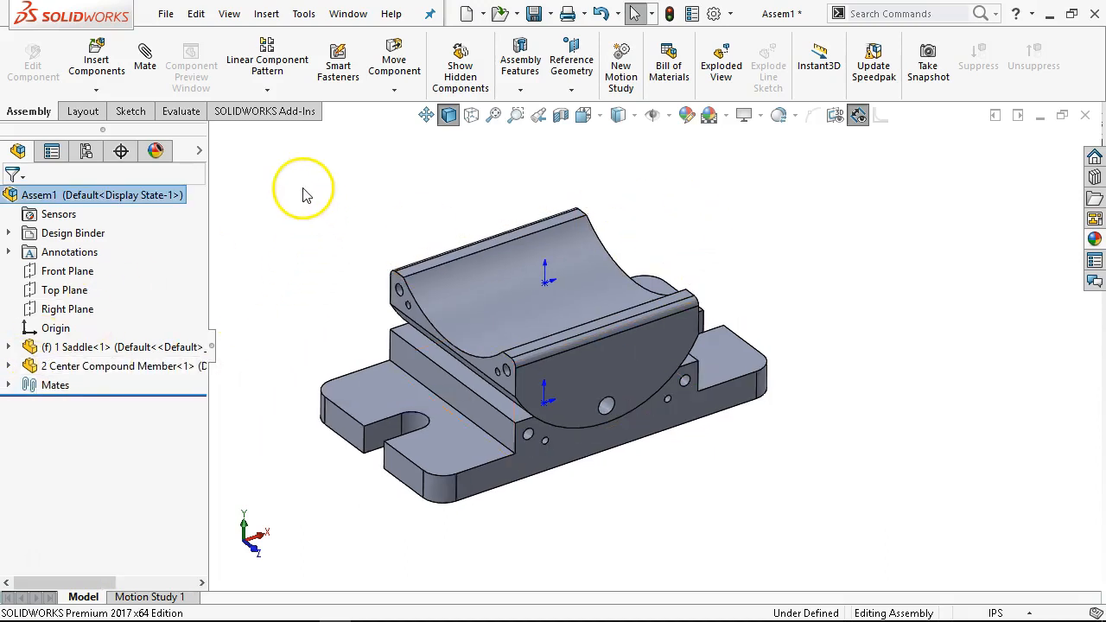
pyautogui.click(95, 60)
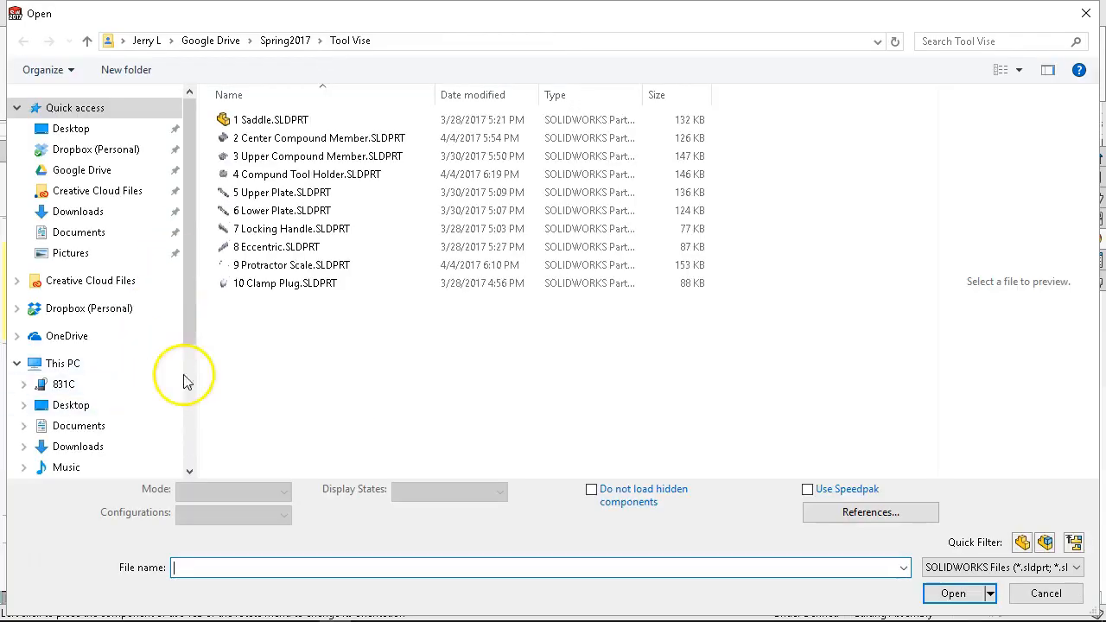
pyautogui.click(260, 156)
pyautogui.click(946, 593)
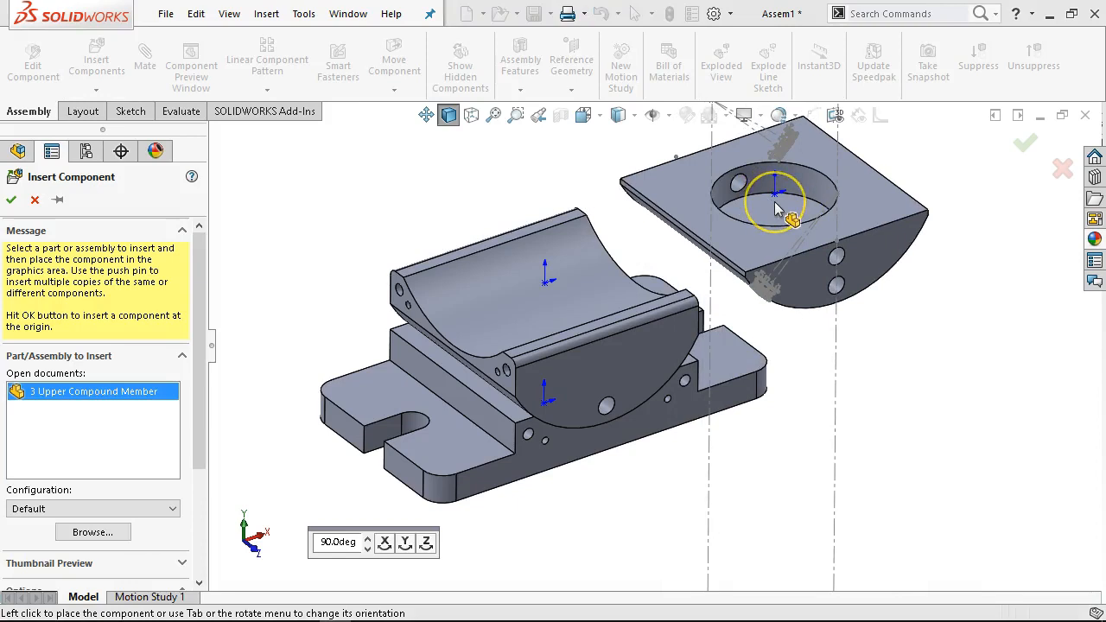
pyautogui.click(777, 210)
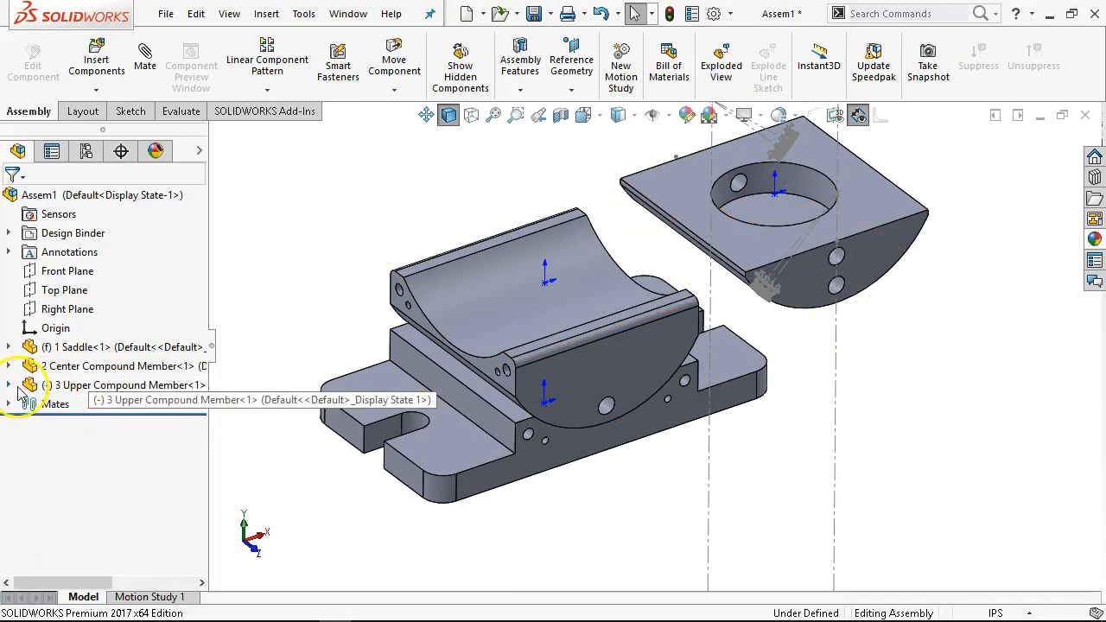
# Hide the upper compound member's four sketches: tick marks f, numbers f, tick marks b and number b.
pyautogui.click(9, 385)
pyautogui.scroll(-1, 111, 482)
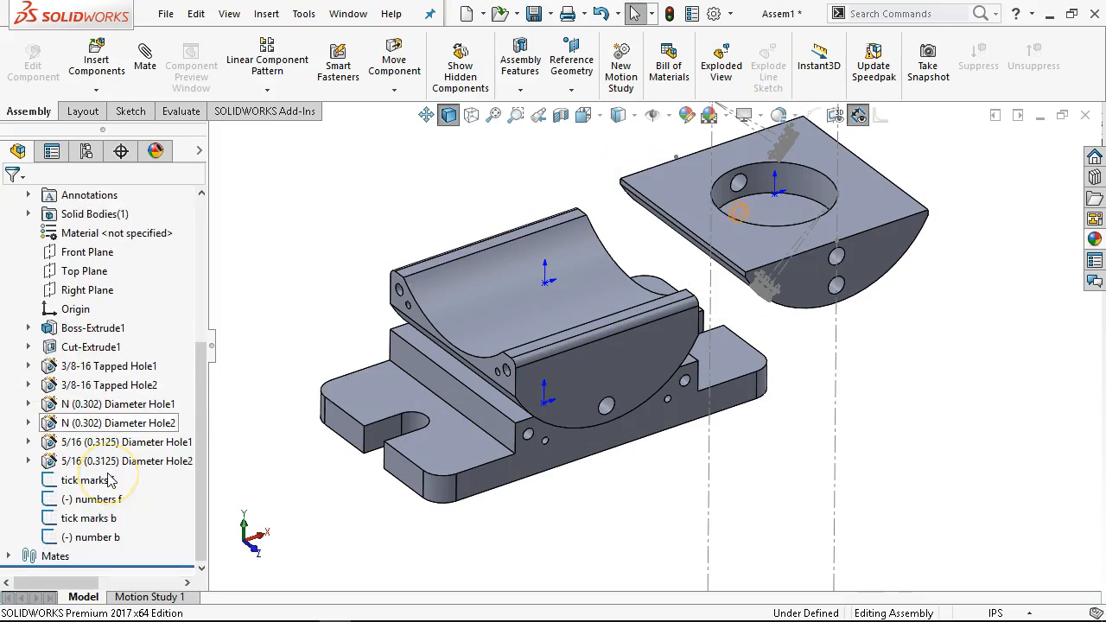
pyautogui.click(86, 481)
pyautogui.keyDown('shift'); pyautogui.click(111, 538); pyautogui.keyUp('shift')
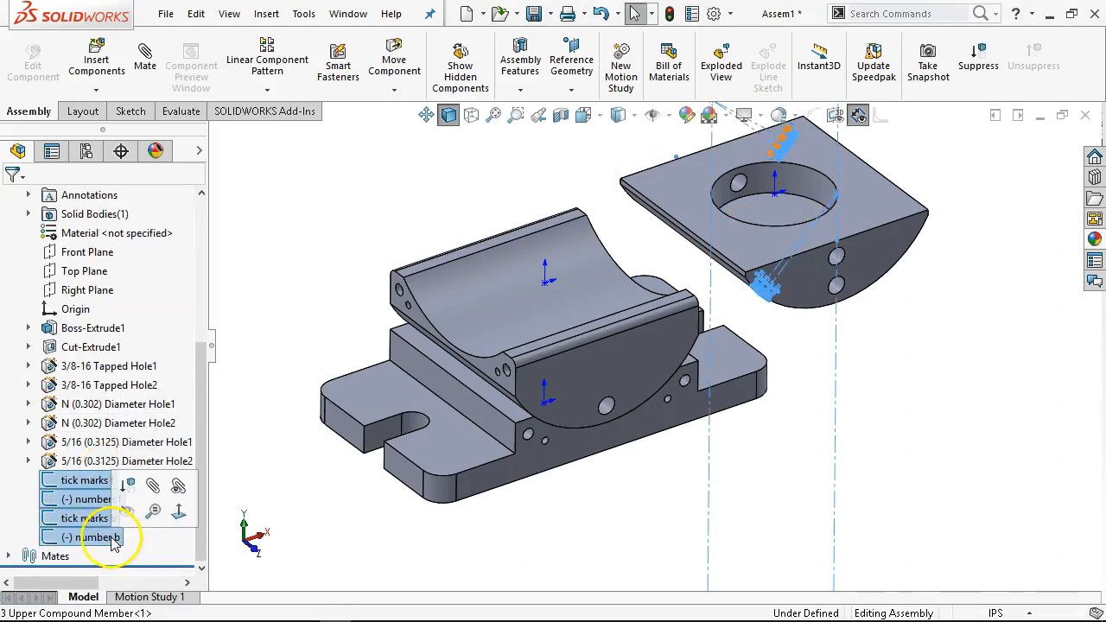
pyautogui.click(128, 511)
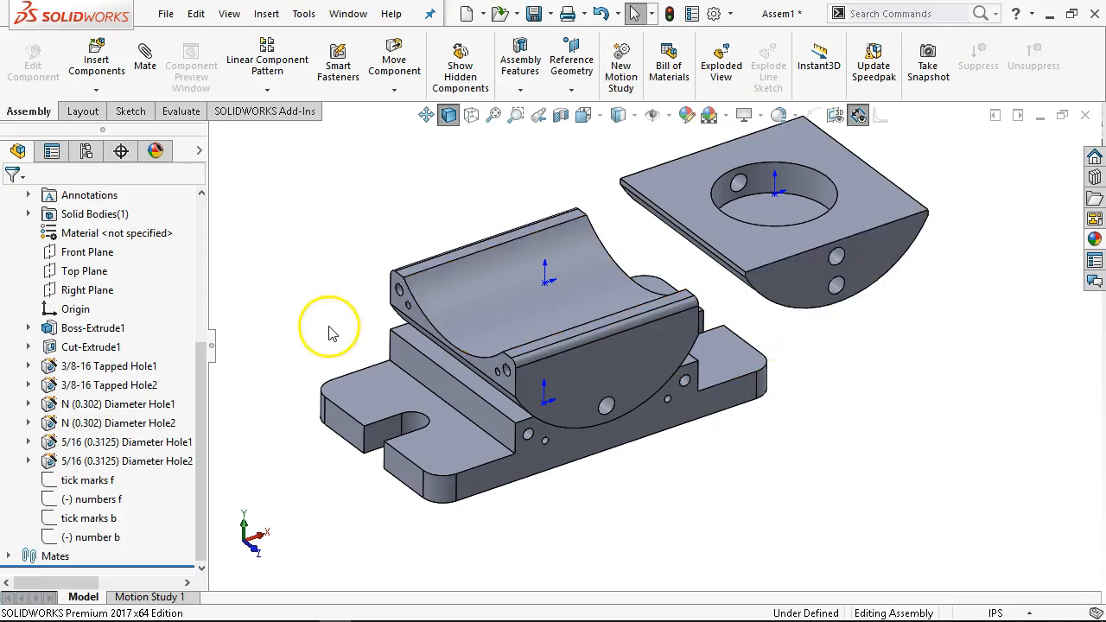
pyautogui.click(542, 287)
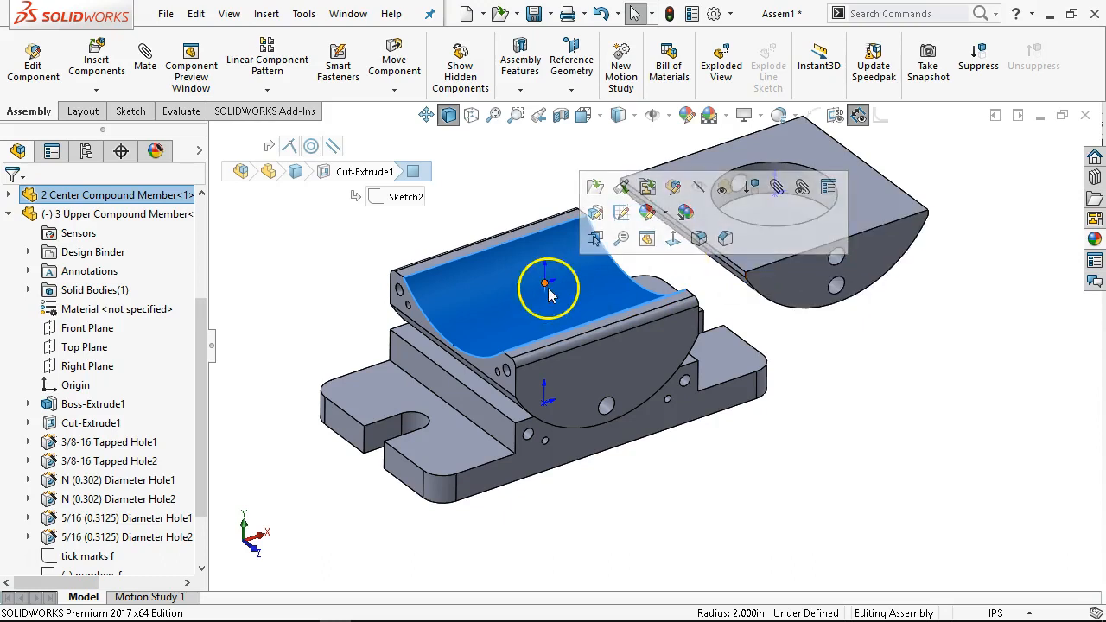
pyautogui.press('Escape')
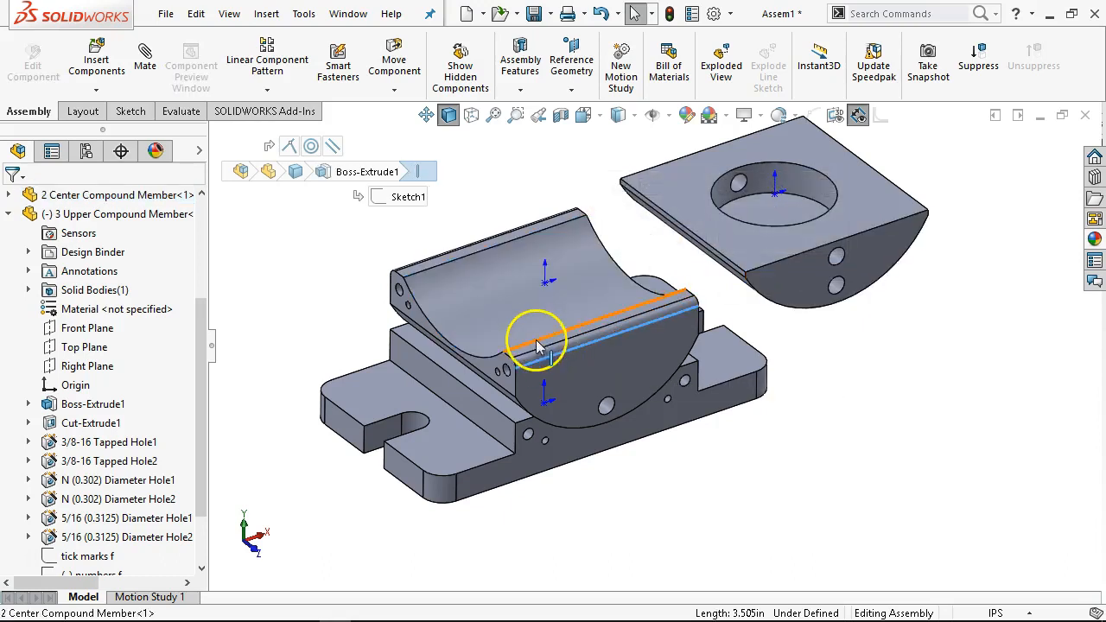
pyautogui.click(807, 247)
pyautogui.moveTo(859, 217); pyautogui.dragTo(828, 211)
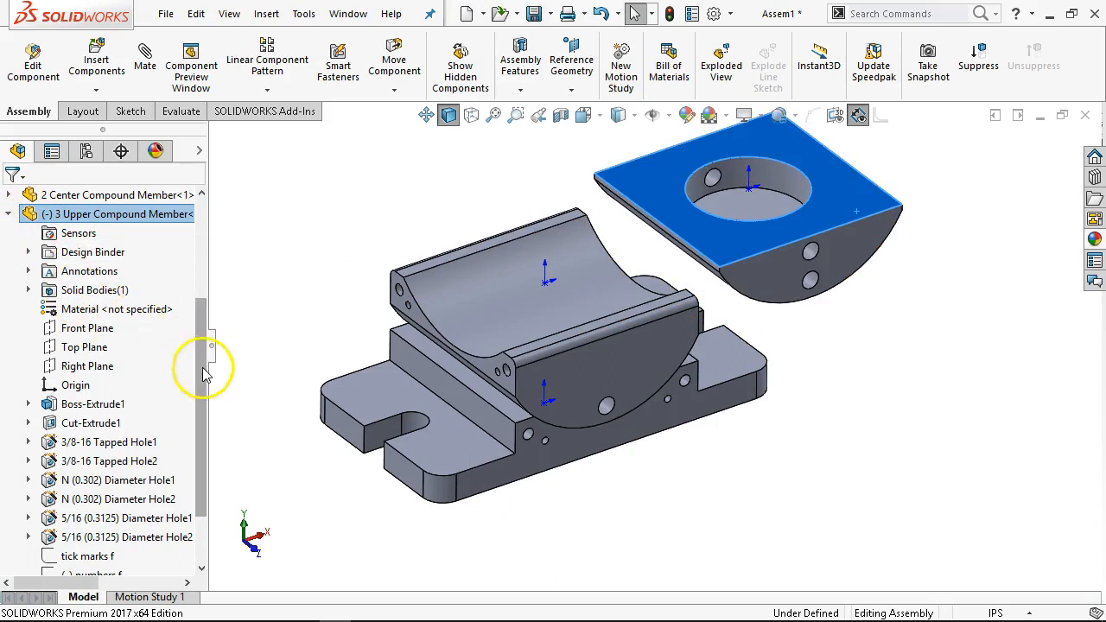
pyautogui.scroll(3, 205, 291)
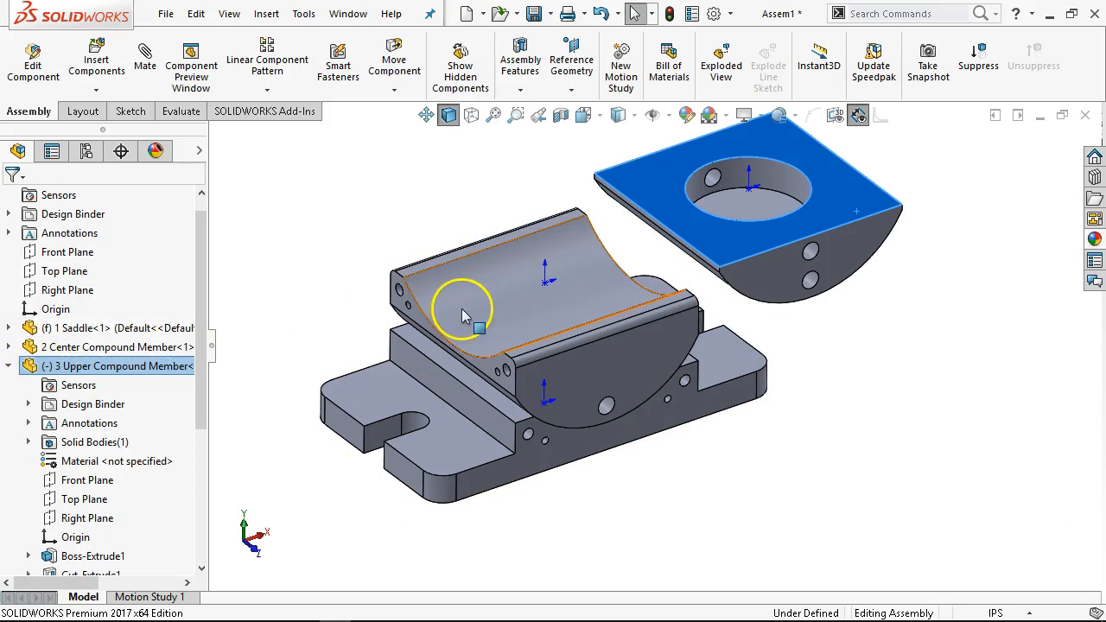
pyautogui.click(450, 282)
pyautogui.click(729, 261)
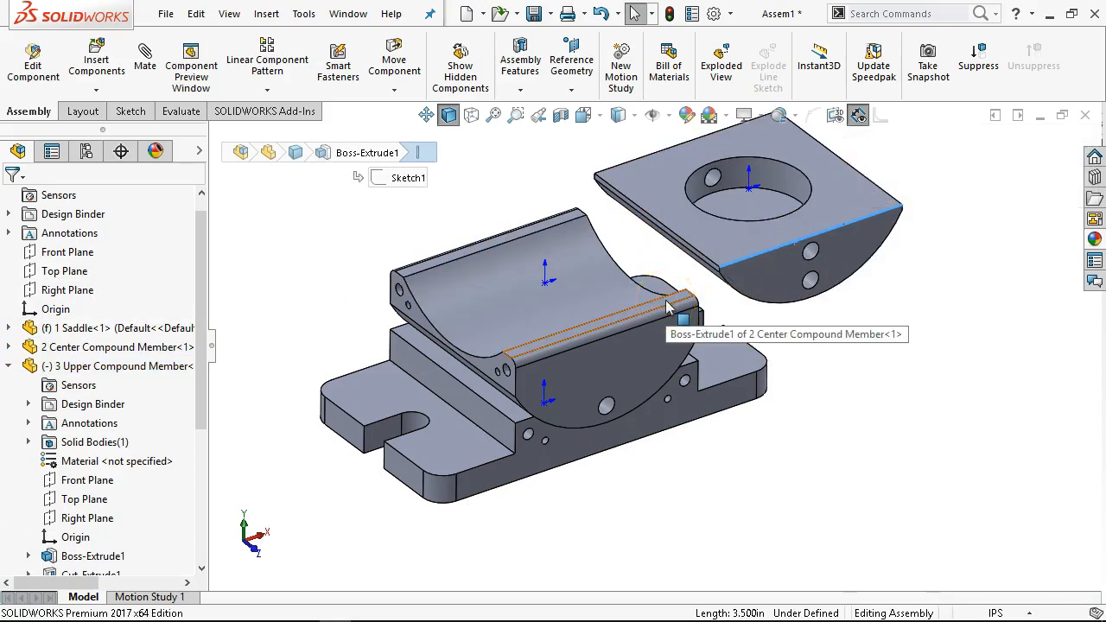
pyautogui.click(719, 231)
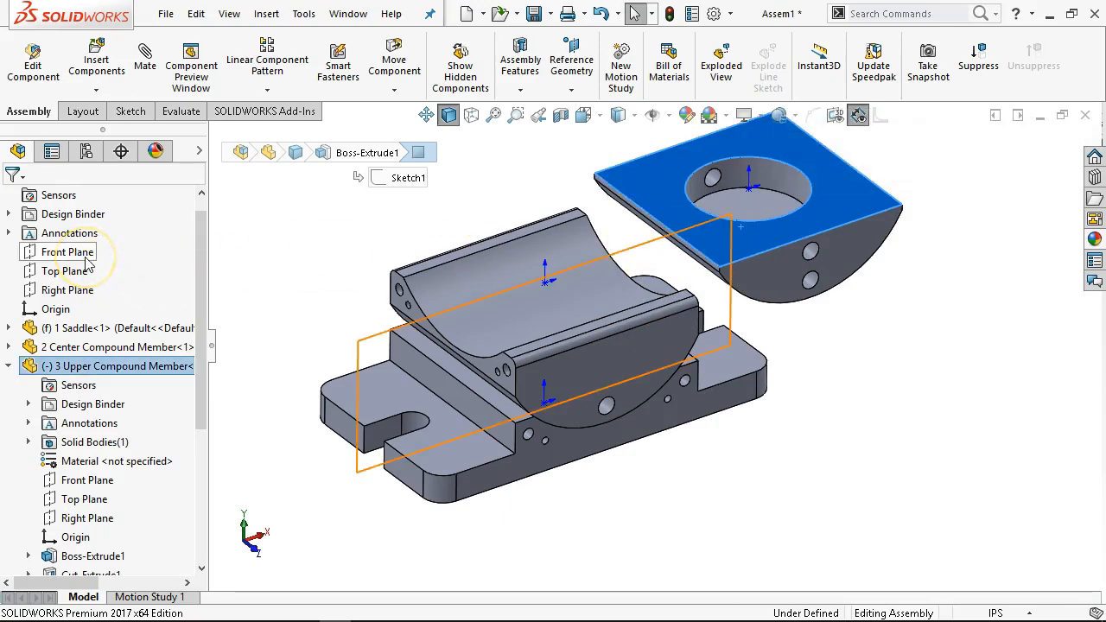
pyautogui.moveTo(86, 264)
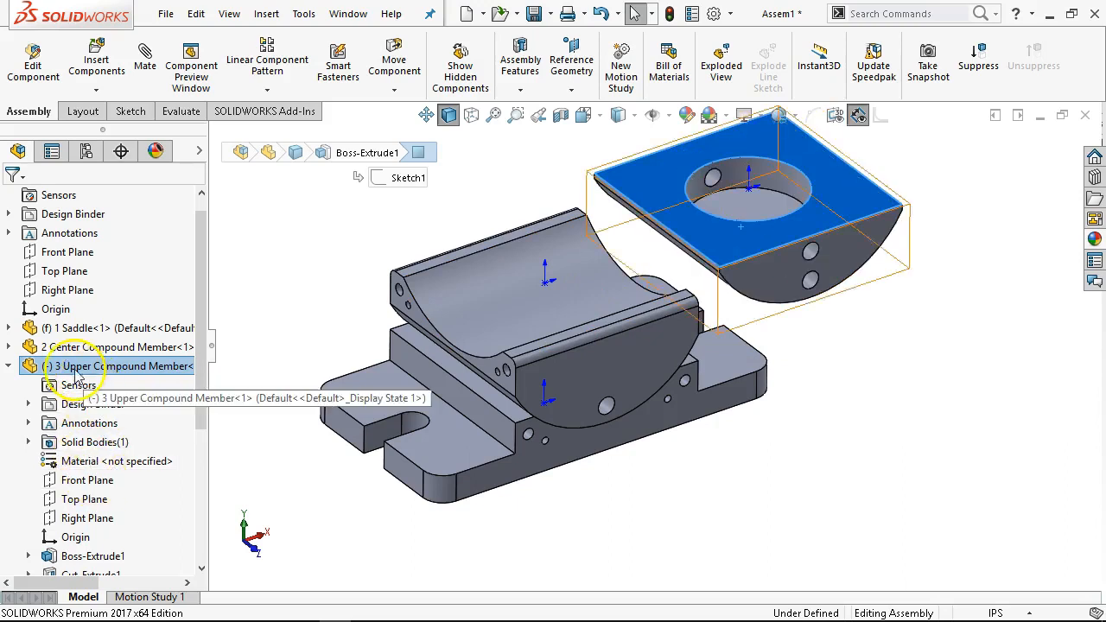
# Add a coincident mate between the center compound member's Right Plane and the upper compound member's Front Plane.
pyautogui.click(10, 347)
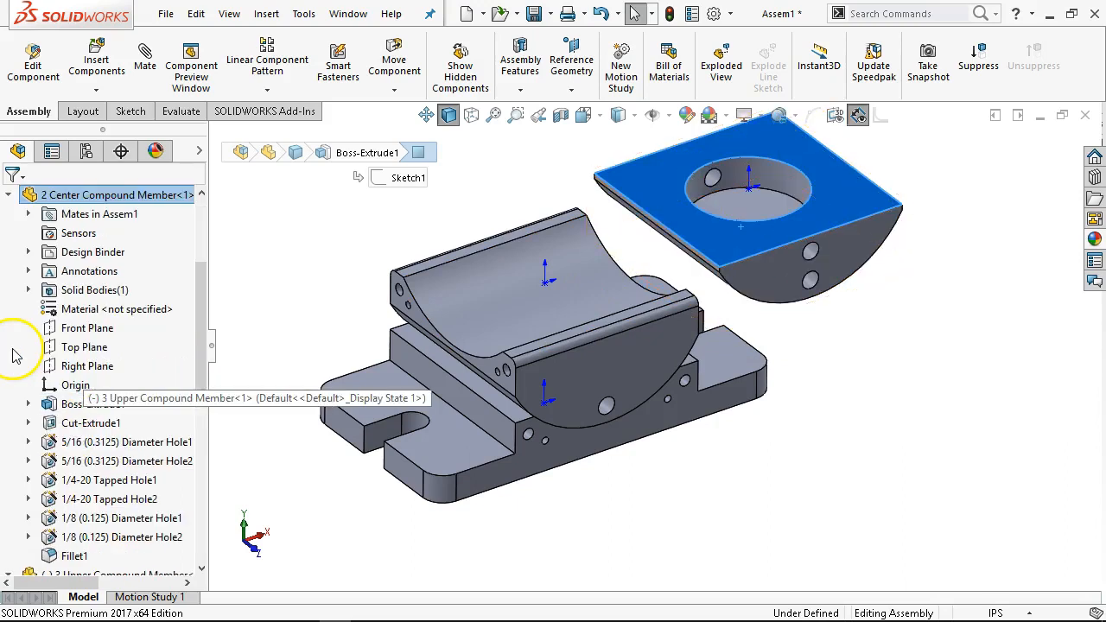
pyautogui.click(83, 335)
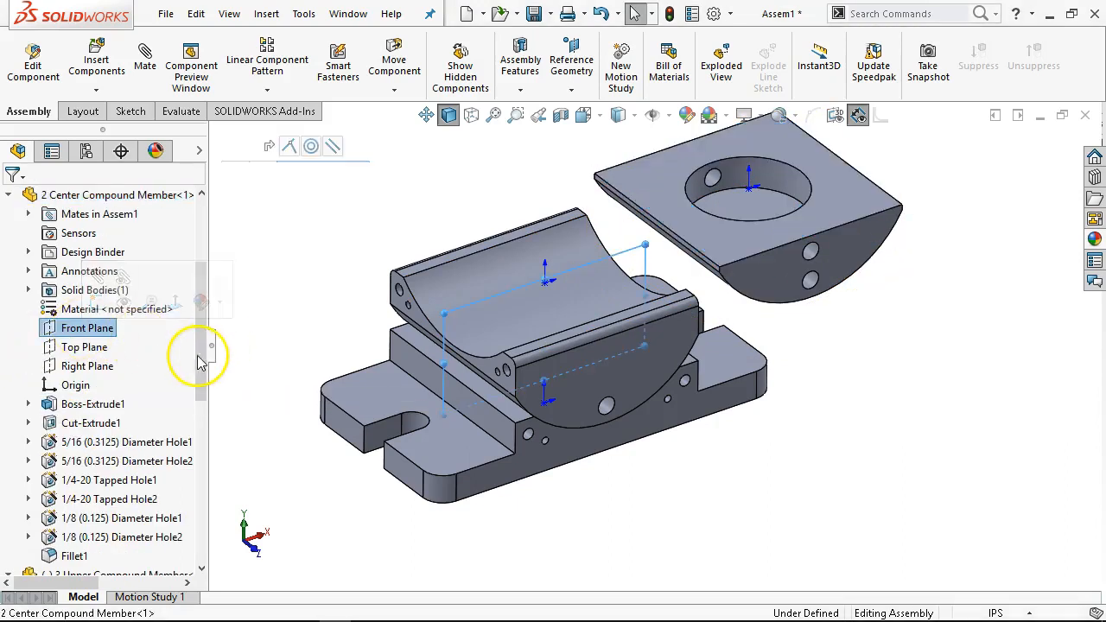
pyautogui.scroll(-1, 204, 385)
pyautogui.scroll(-1, 205, 385)
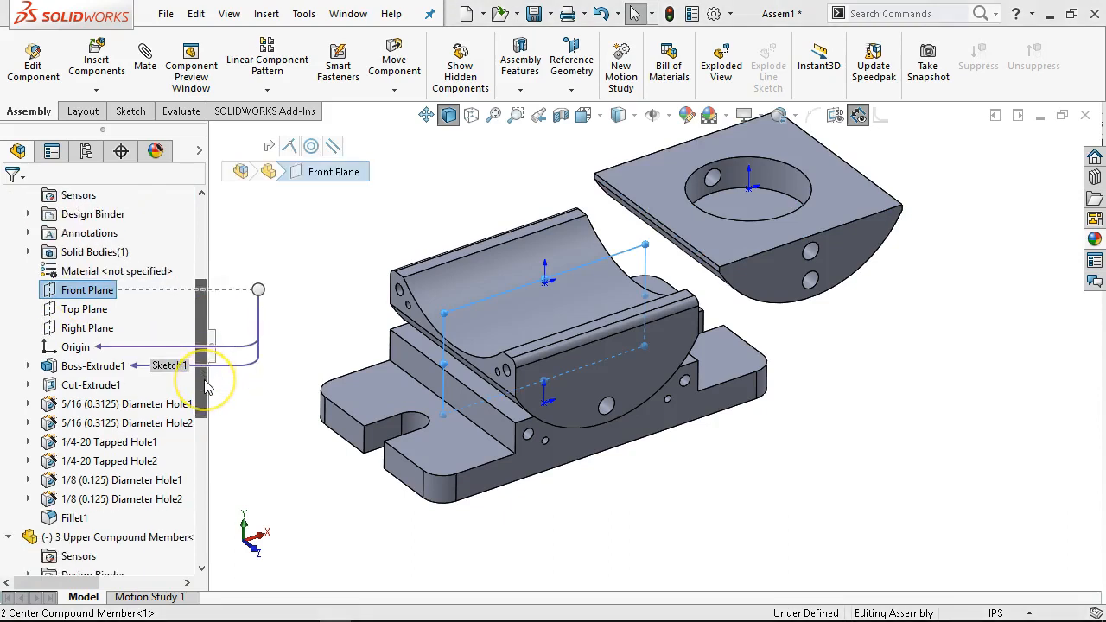
pyautogui.scroll(-1, 205, 390)
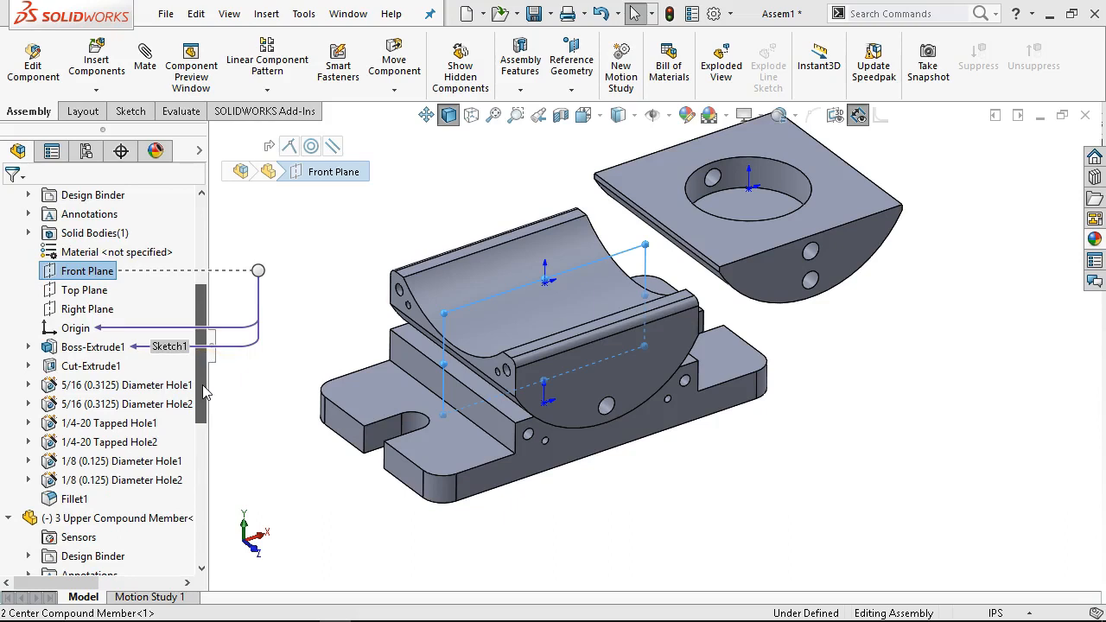
pyautogui.click(86, 311)
pyautogui.click(85, 310)
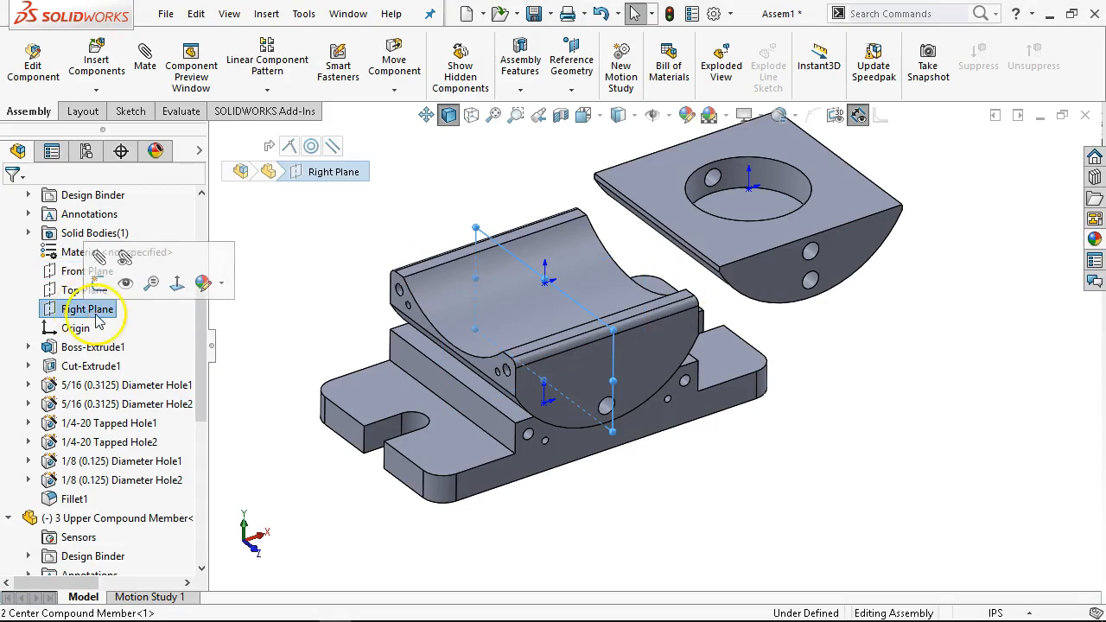
pyautogui.scroll(-4, 204, 406)
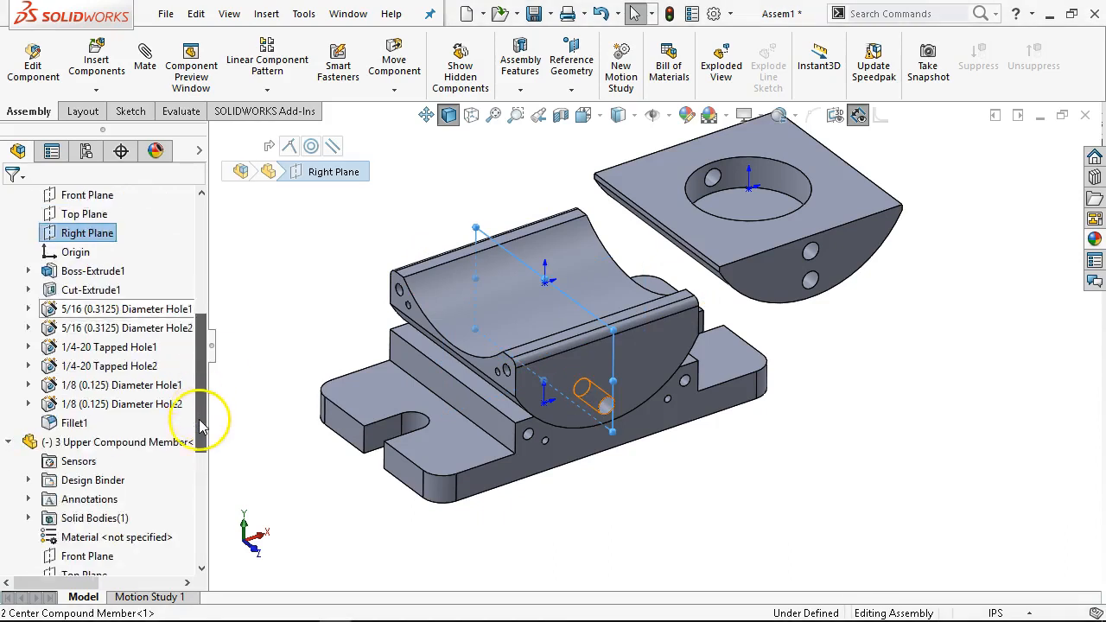
pyautogui.moveTo(199, 424); pyautogui.dragTo(198, 469)
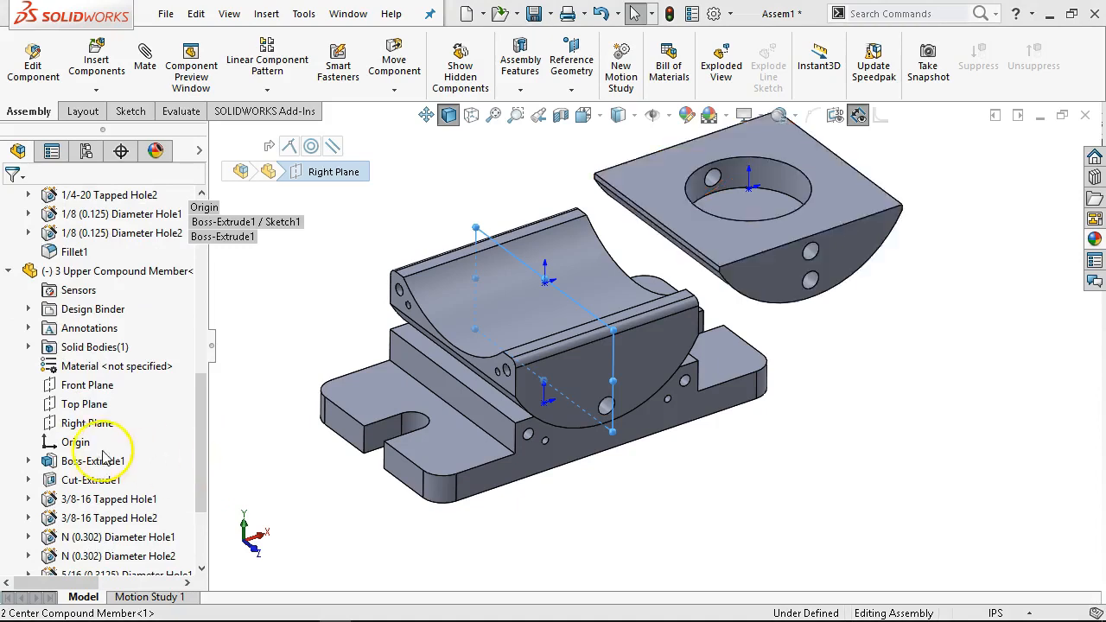
pyautogui.click(95, 389)
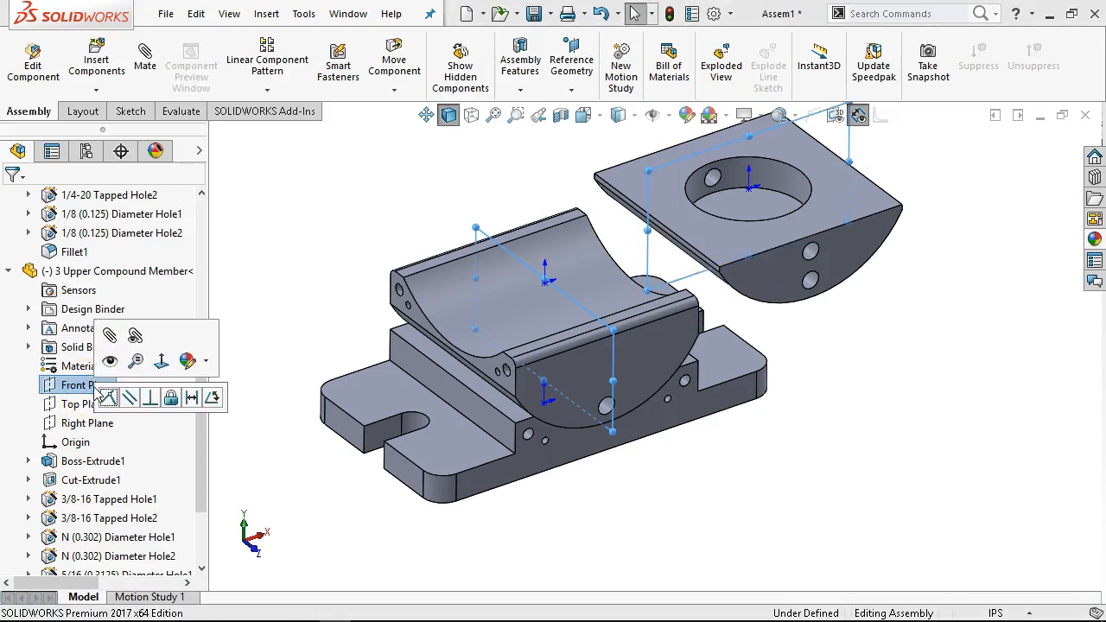
pyautogui.click(108, 397)
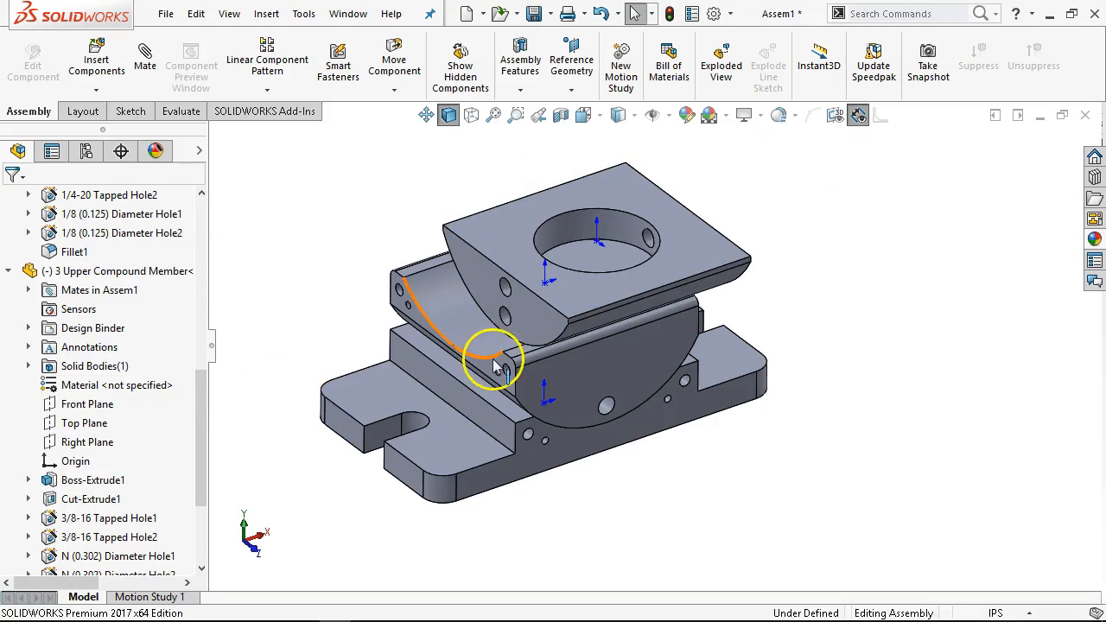
# Add a concentric mate between the upper compound member's curved underside and the center compound member's curved channel.
pyautogui.moveTo(529, 302); pyautogui.dragTo(489, 281)
pyautogui.click(600, 333)
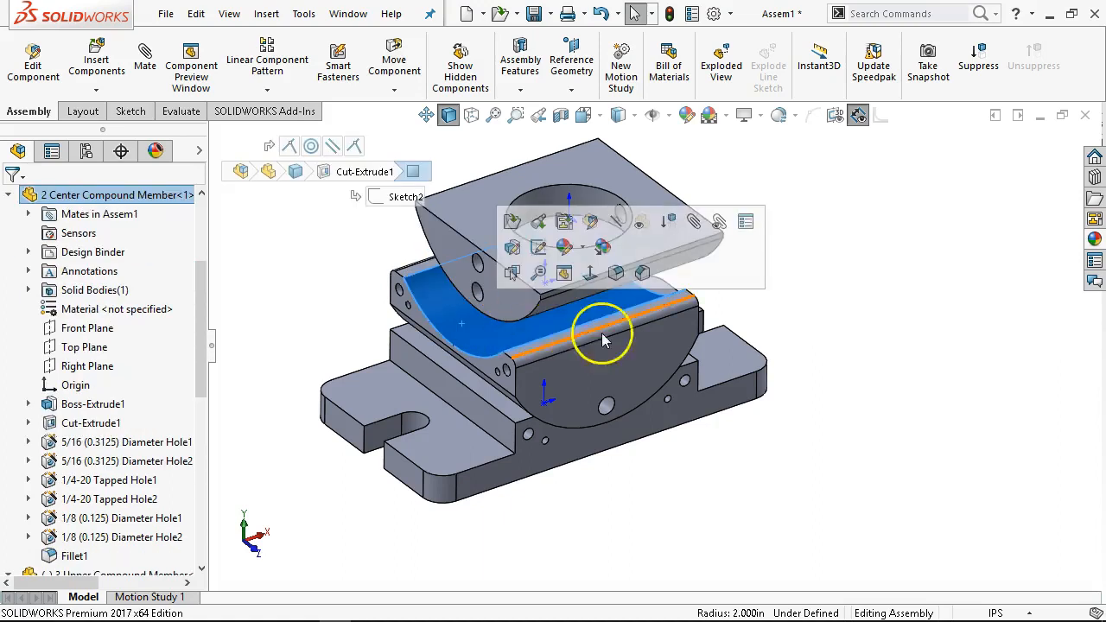
pyautogui.keyDown('ctrl'); pyautogui.click(558, 313); pyautogui.keyUp('ctrl')
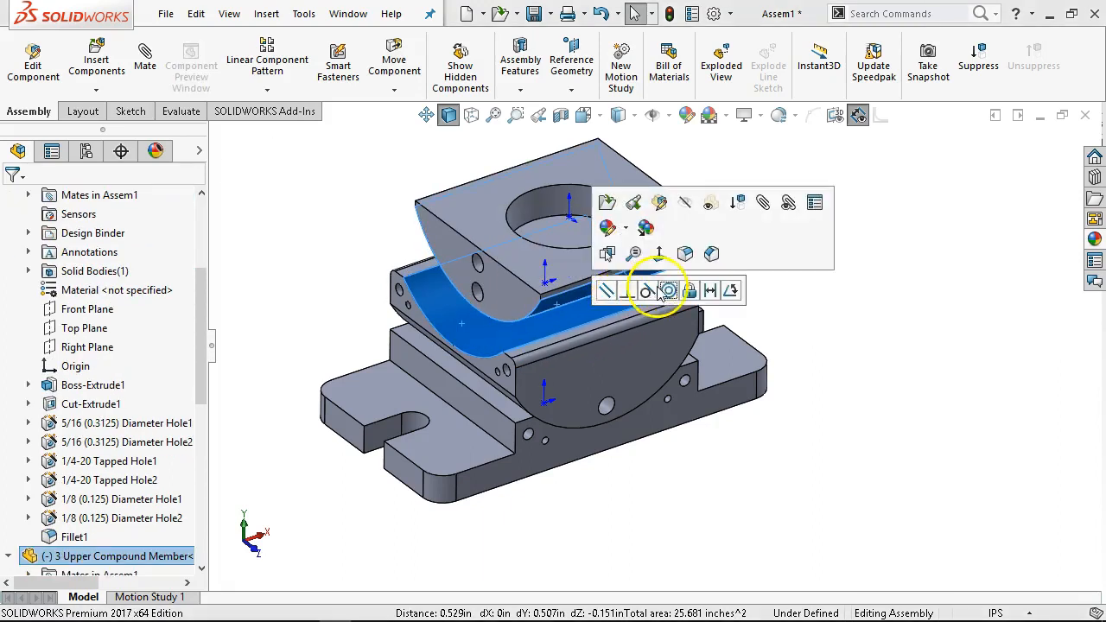
pyautogui.click(669, 292)
# Rotate the upper compound member within the center compound member's channel to check its remaining freedom of movement.
pyautogui.moveTo(484, 323)
pyautogui.mouseDown()
pyautogui.moveTo(471, 333)
pyautogui.moveTo(490, 335)
pyautogui.moveTo(467, 303)
pyautogui.moveTo(494, 333)
pyautogui.moveTo(474, 304)
pyautogui.moveTo(491, 321)
pyautogui.moveTo(482, 297)
pyautogui.moveTo(498, 325)
pyautogui.moveTo(472, 289)
pyautogui.moveTo(487, 313)
pyautogui.mouseUp()
pyautogui.press('Escape')
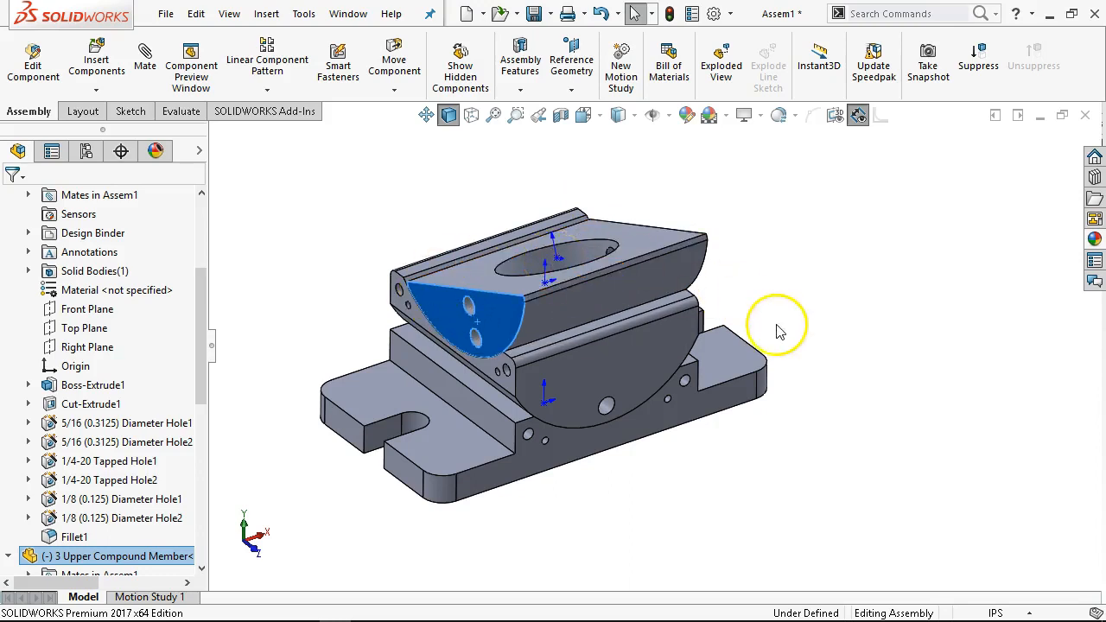
pyautogui.click(567, 288)
pyautogui.moveTo(517, 302); pyautogui.dragTo(353, 333)
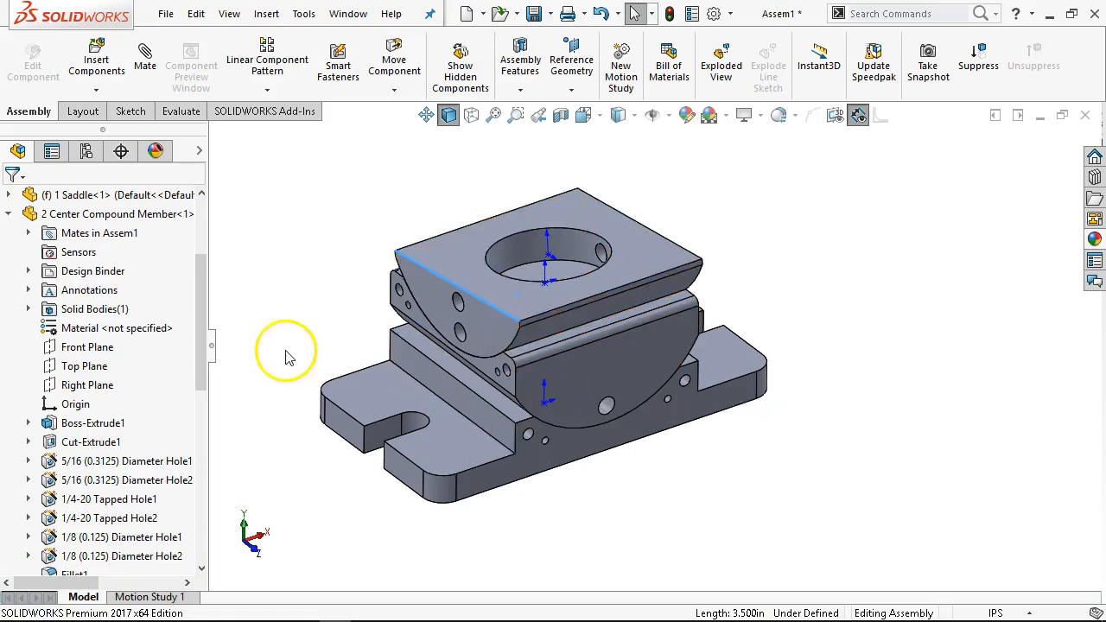
# Add a parallel mate between the center compound member's Front Plane and the upper compound member's Right Plane.
pyautogui.click(95, 366)
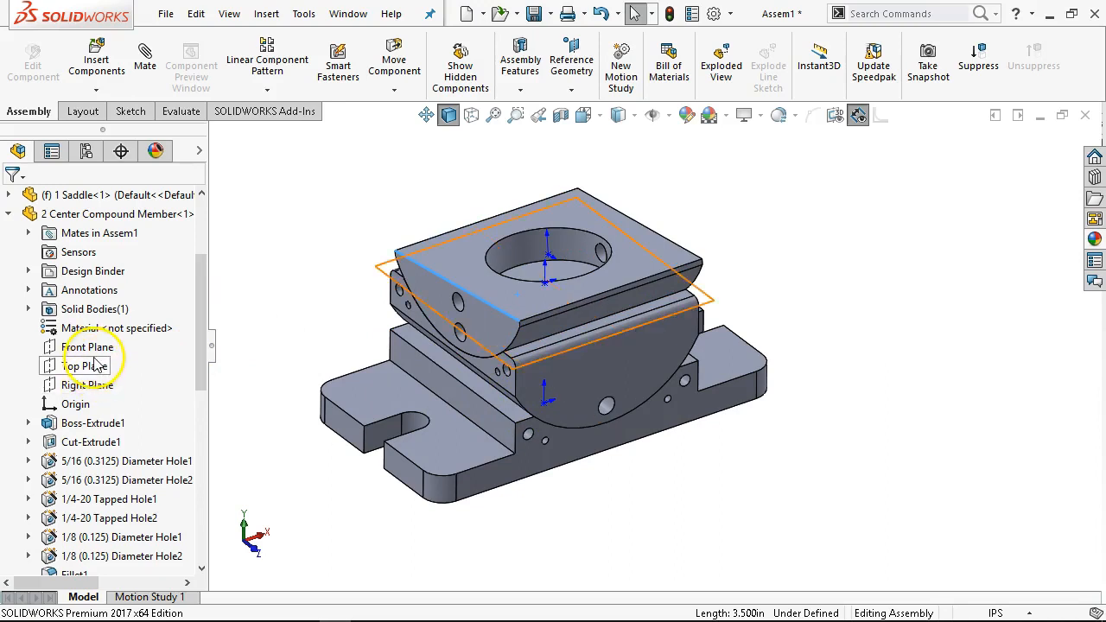
pyautogui.click(91, 350)
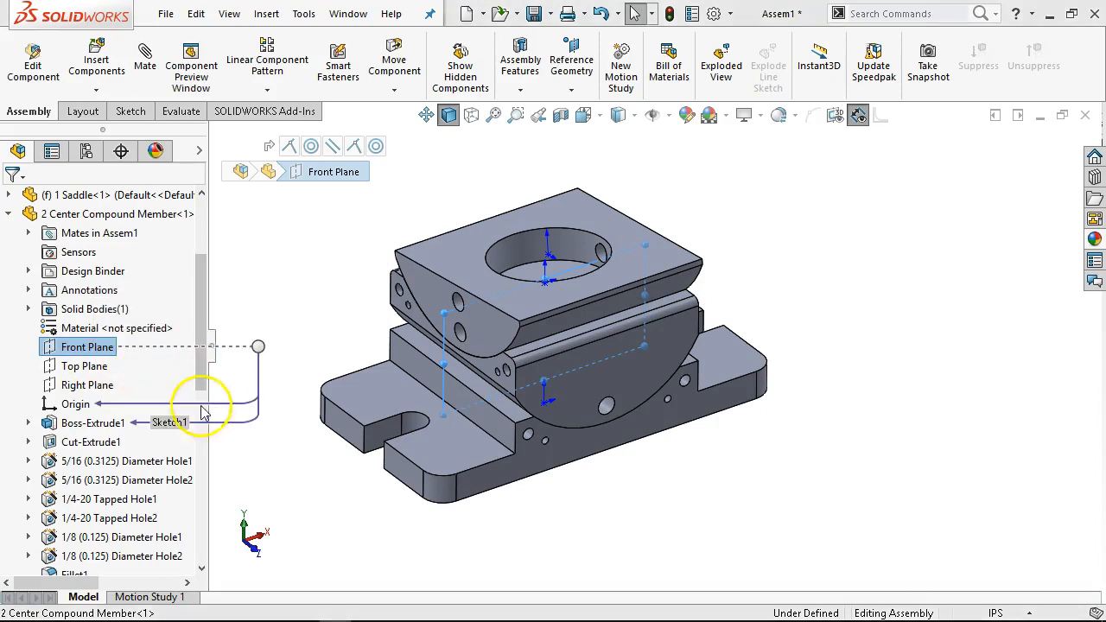
pyautogui.moveTo(200, 294); pyautogui.dragTo(206, 432)
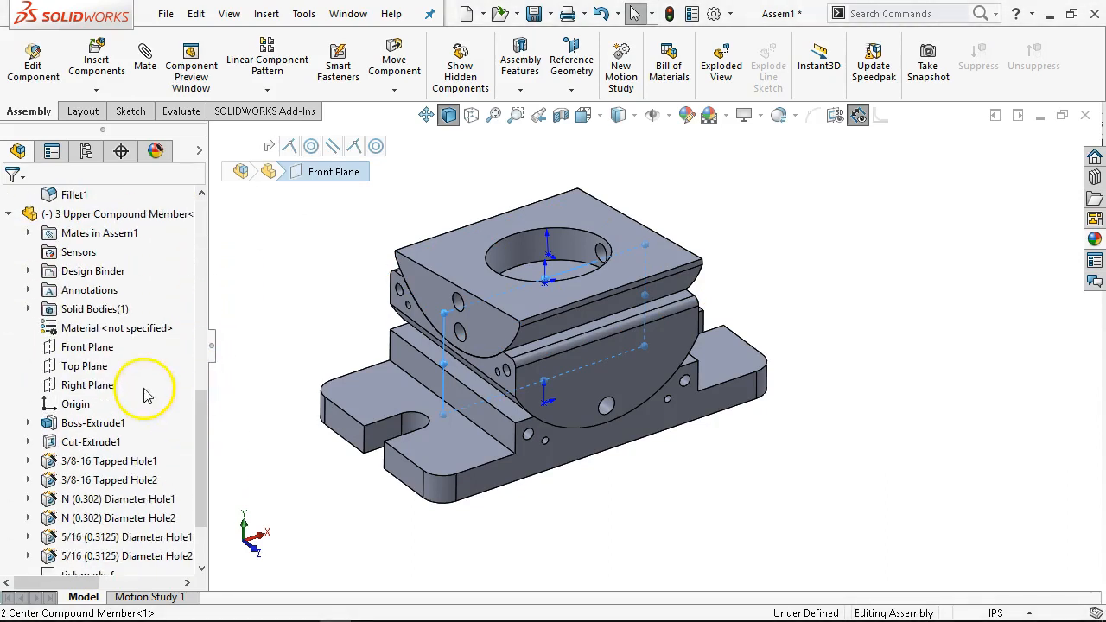
pyautogui.click(99, 387)
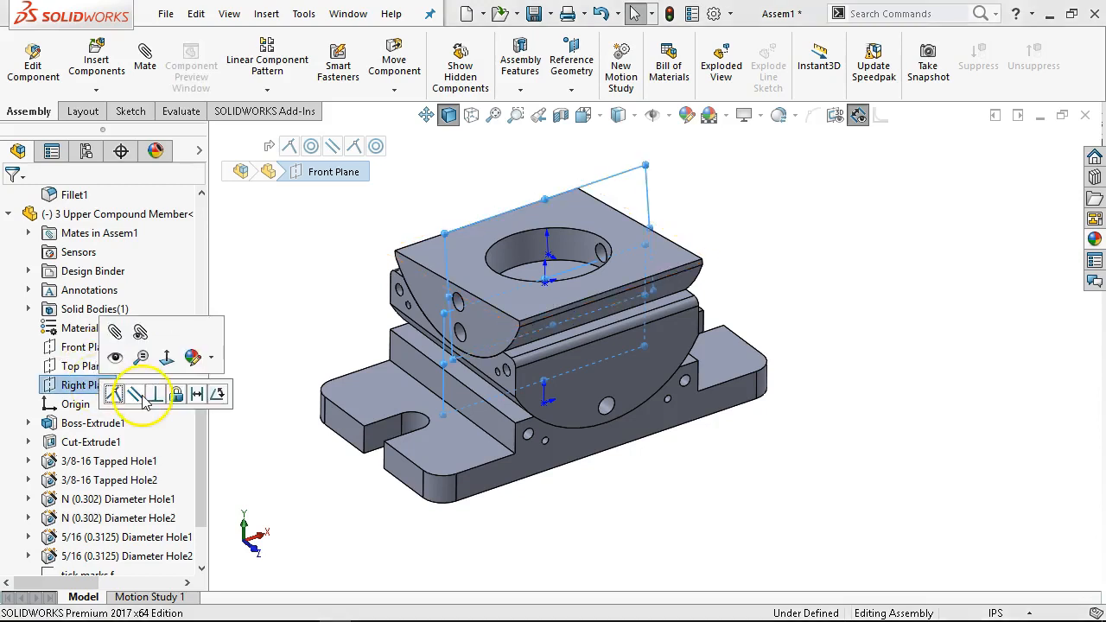
pyautogui.click(142, 397)
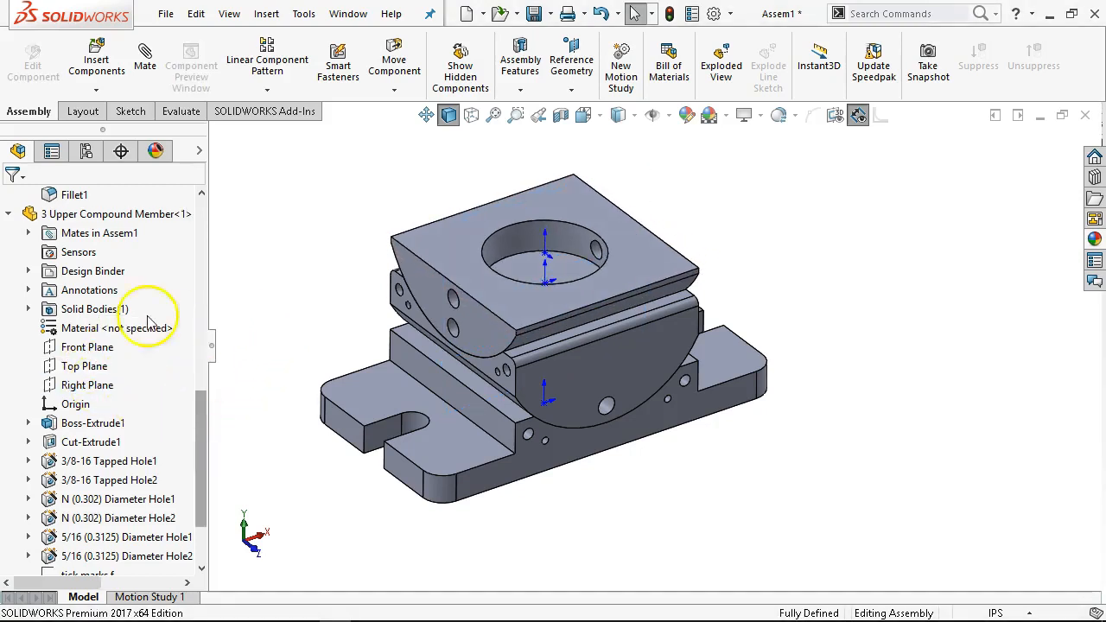
# Collapse the expanded feature lists of the upper and center compound members in the assembly tree.
pyautogui.click(8, 215)
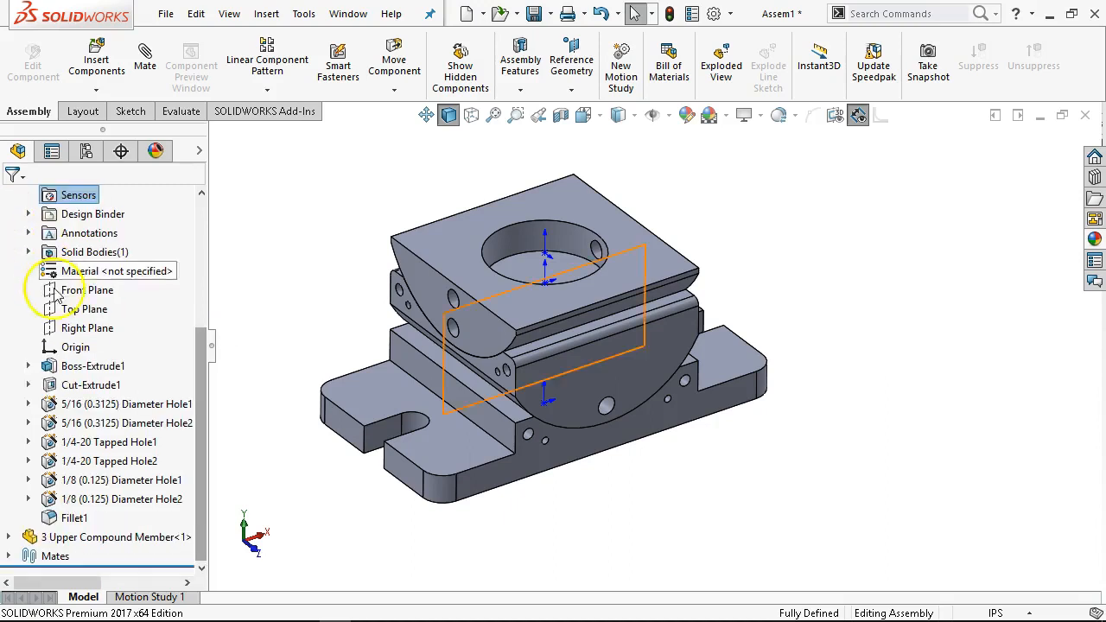
pyautogui.scroll(3, 9, 328)
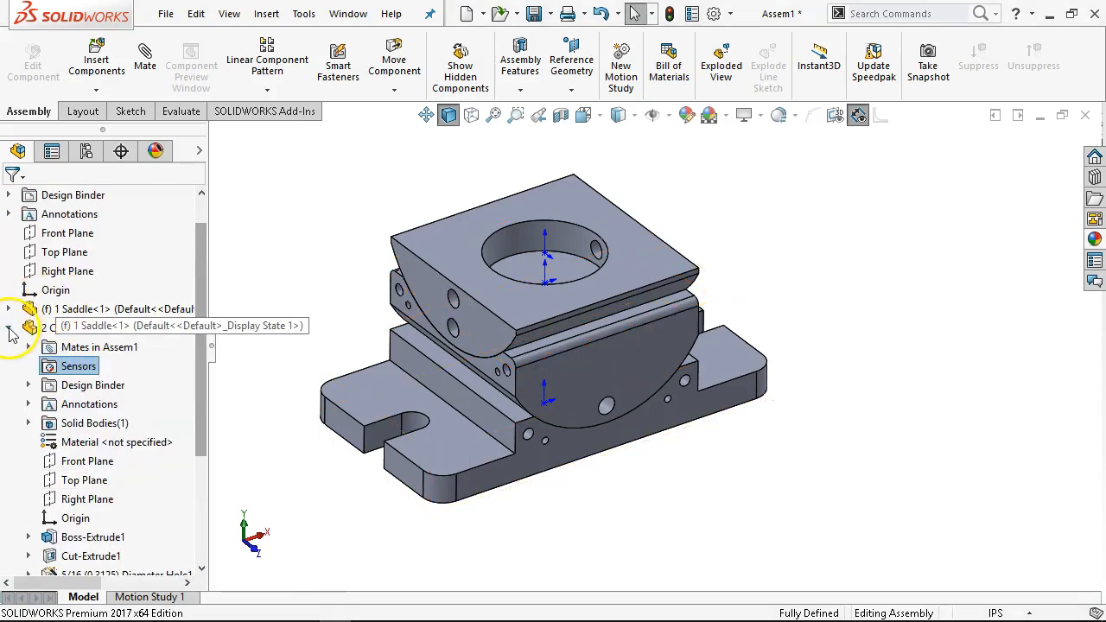
pyautogui.click(8, 329)
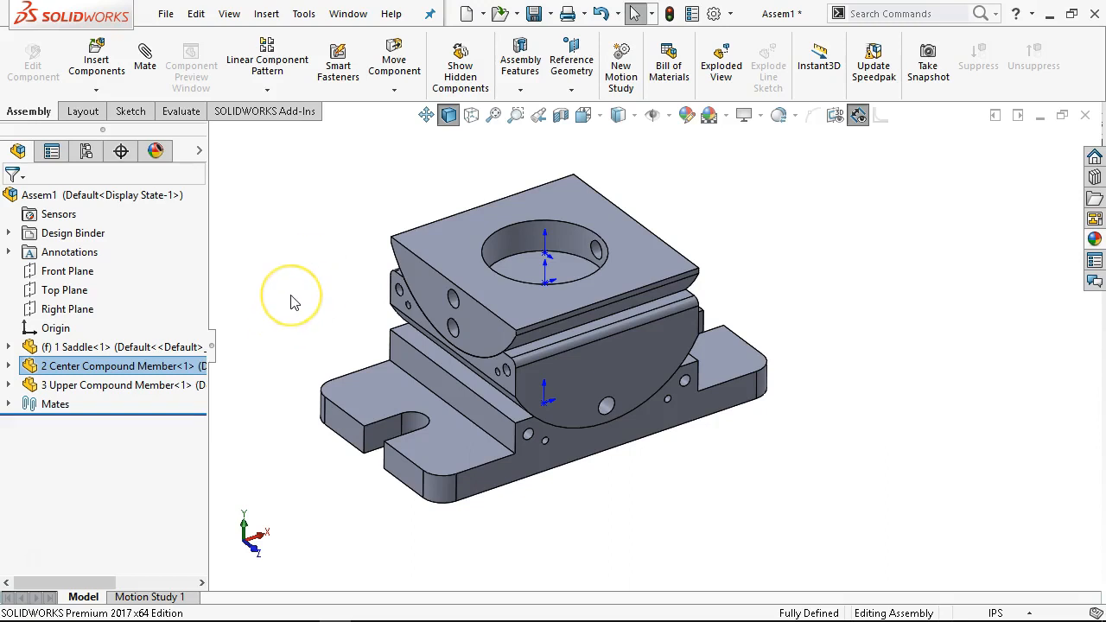
# Save the assembly as TV1 in the Tool Vise folder, together with the modified upper compound member part.
pyautogui.click(534, 14)
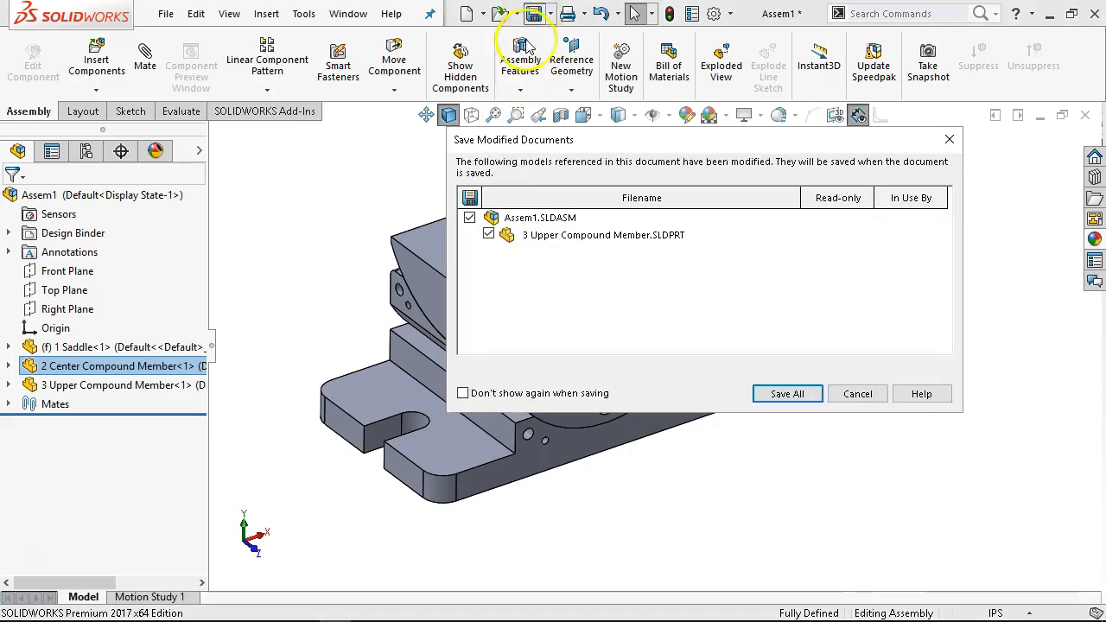
pyautogui.click(784, 394)
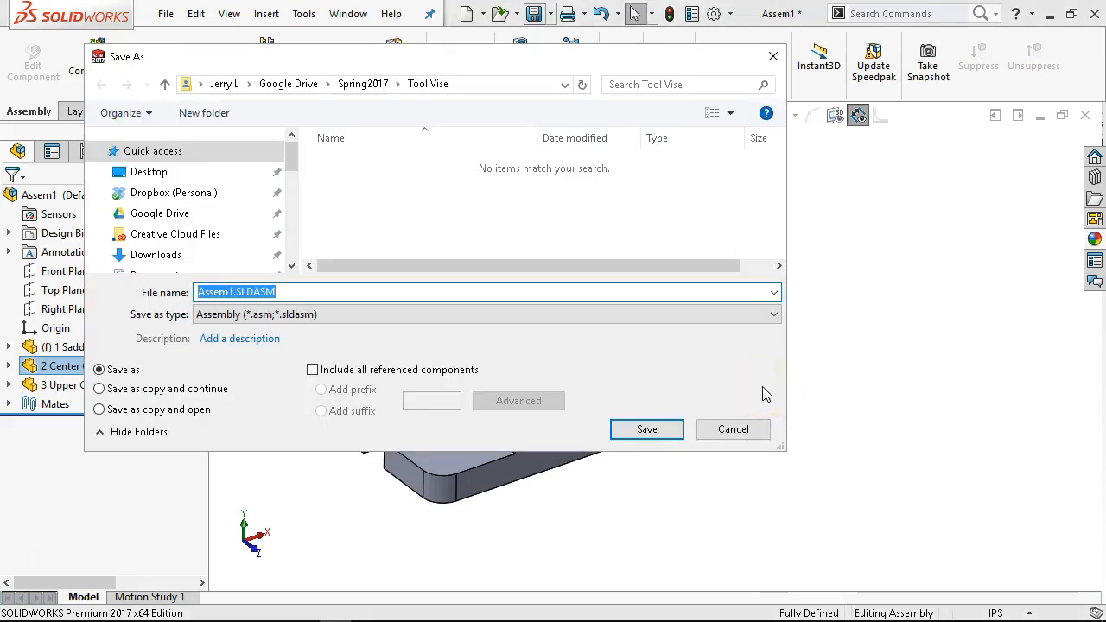
pyautogui.write('TV1')
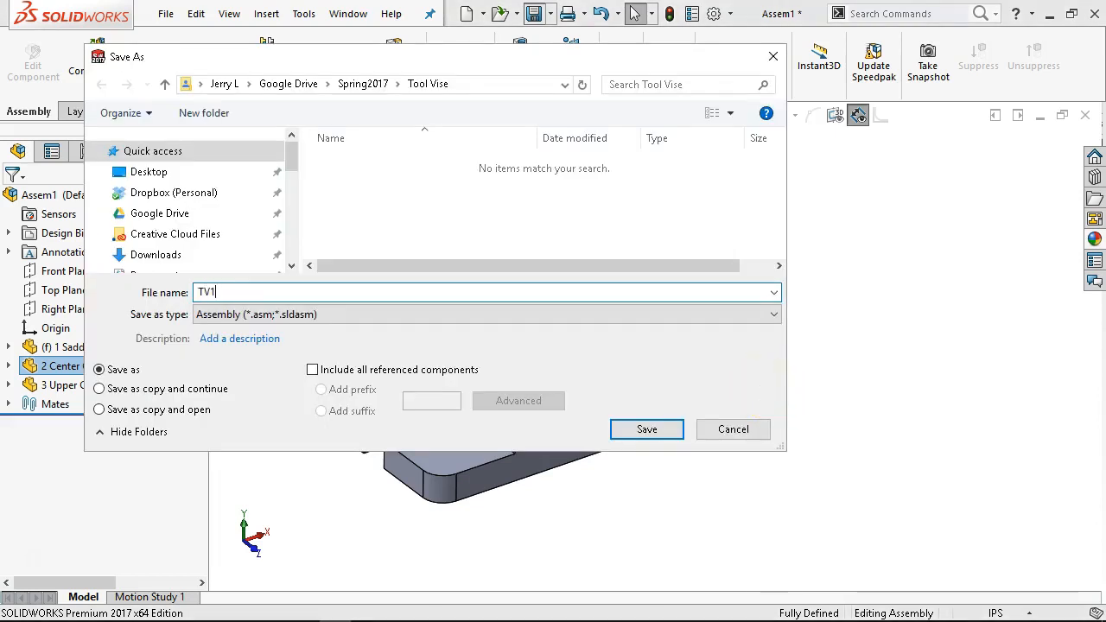
pyautogui.click(657, 432)
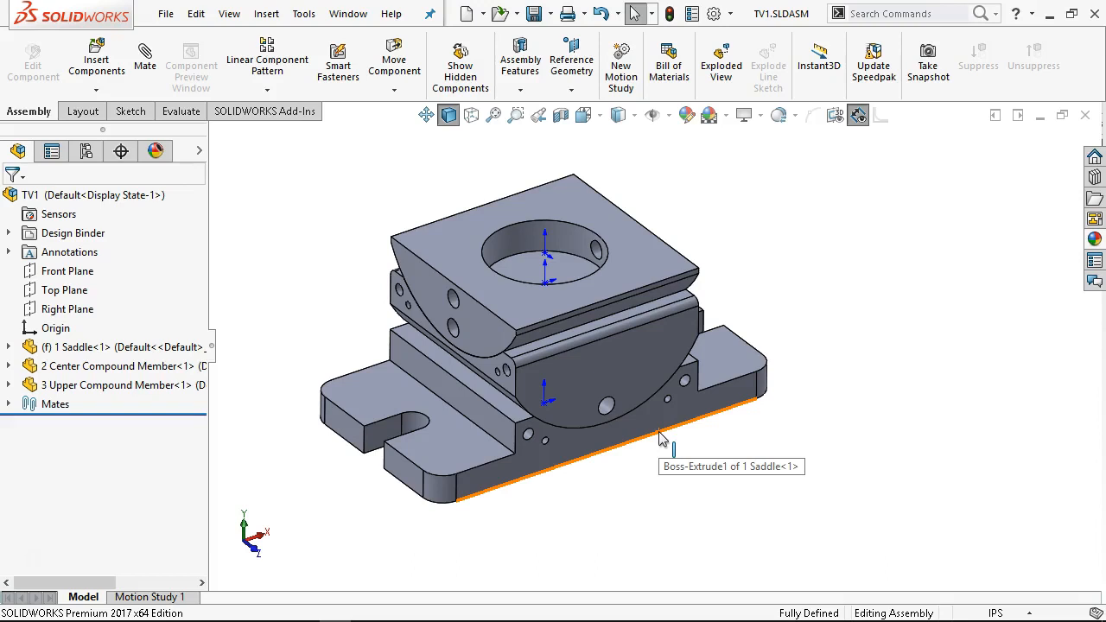
# Check the tool vise picture on drawing page 564 in Windows Photo Viewer, and return to SOLIDWORKS to start inserting an existing part.
pyautogui.click(366, 609)
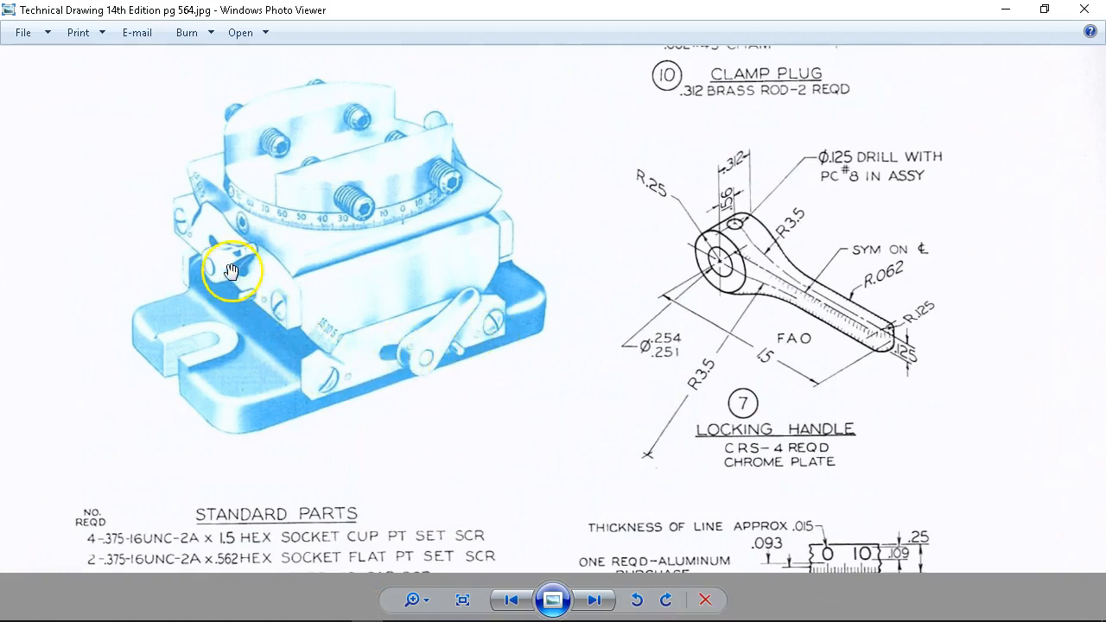
pyautogui.click(1007, 9)
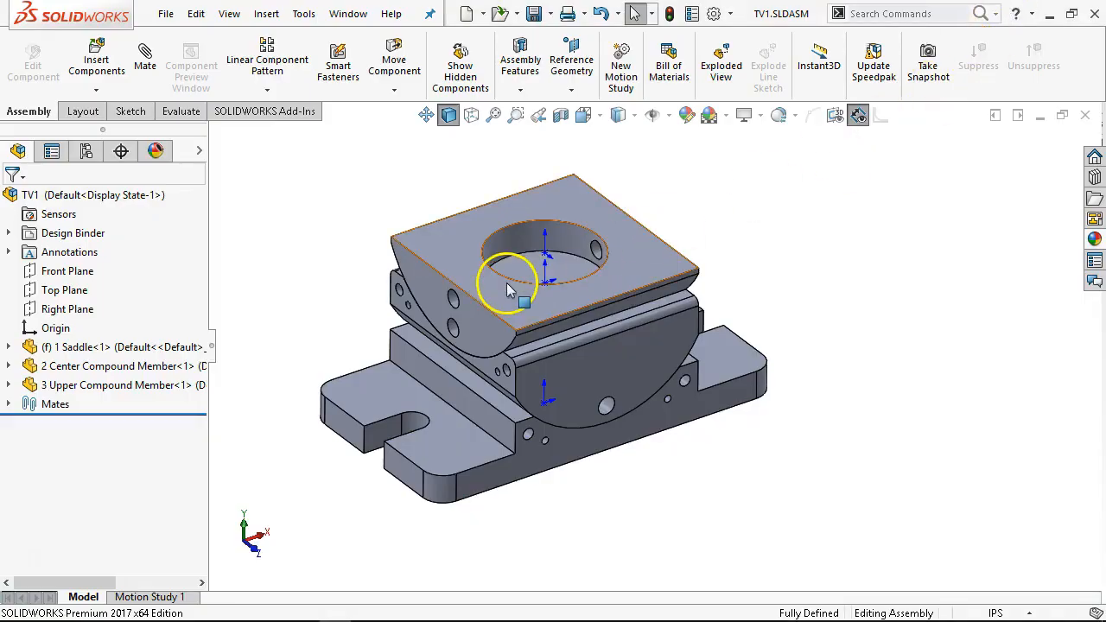
pyautogui.scroll(-4, 536, 502)
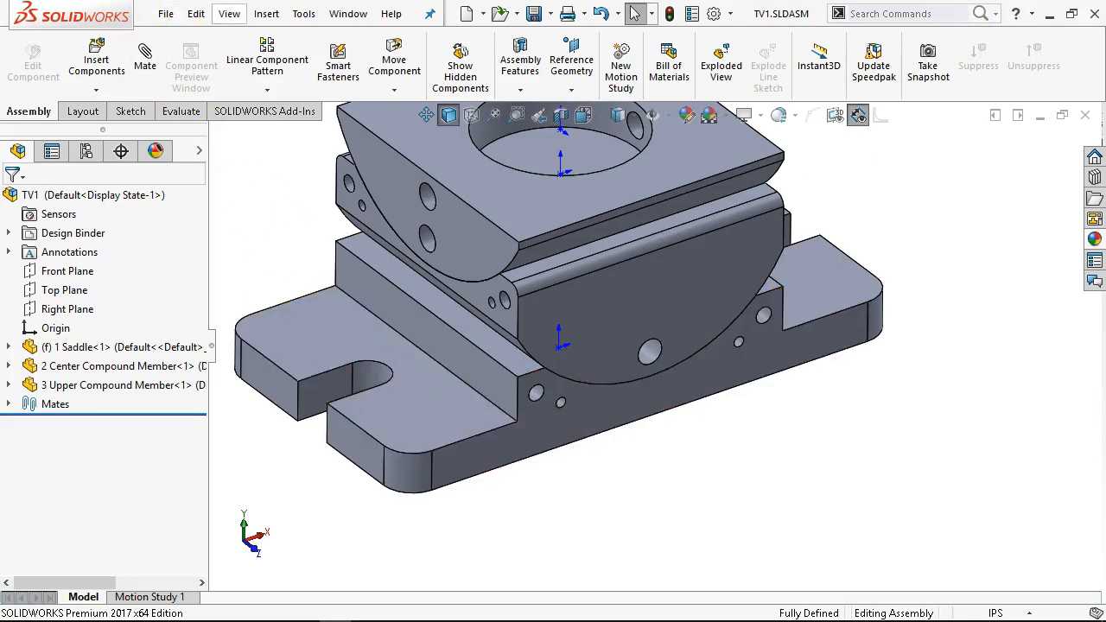
pyautogui.click(253, 13)
pyautogui.moveTo(372, 52)
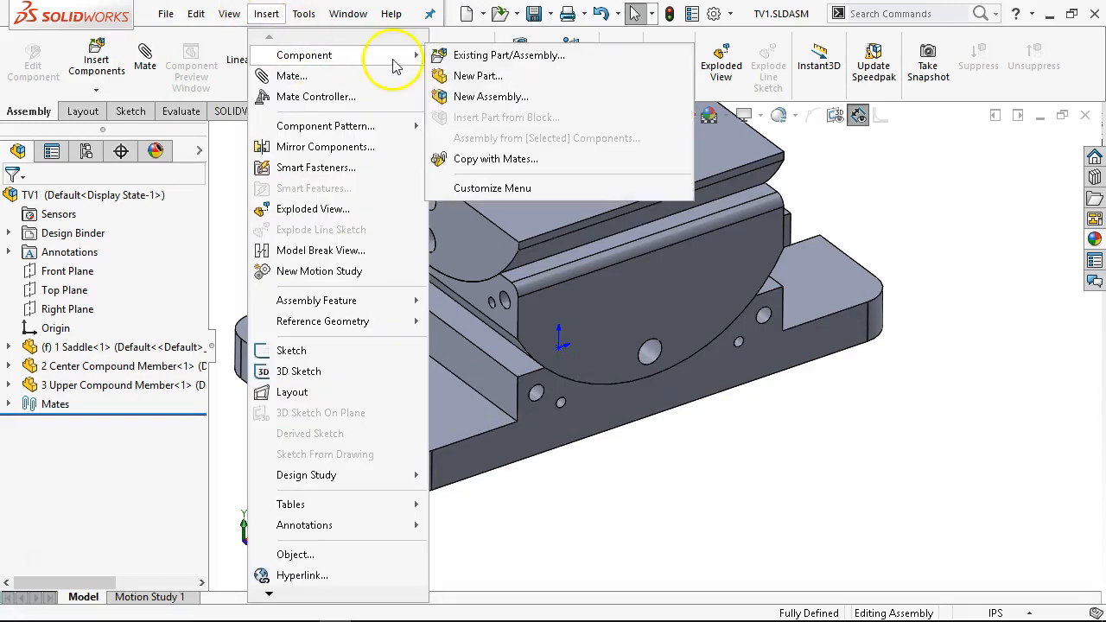
pyautogui.click(458, 50)
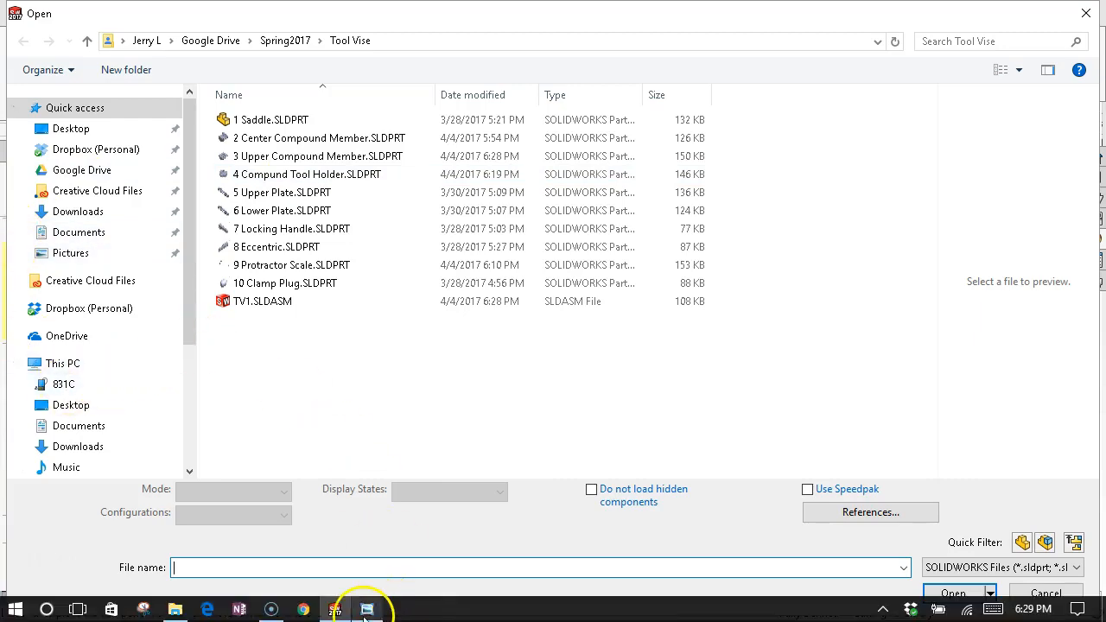
# Review drawing pages 564 and 565 in Windows Photo Viewer for the tool vise's individual parts, required quantities and standard parts list.
pyautogui.click(367, 610)
pyautogui.moveTo(520, 420)
pyautogui.mouseDown()
pyautogui.moveTo(509, 400)
pyautogui.moveTo(517, 278)
pyautogui.mouseUp()
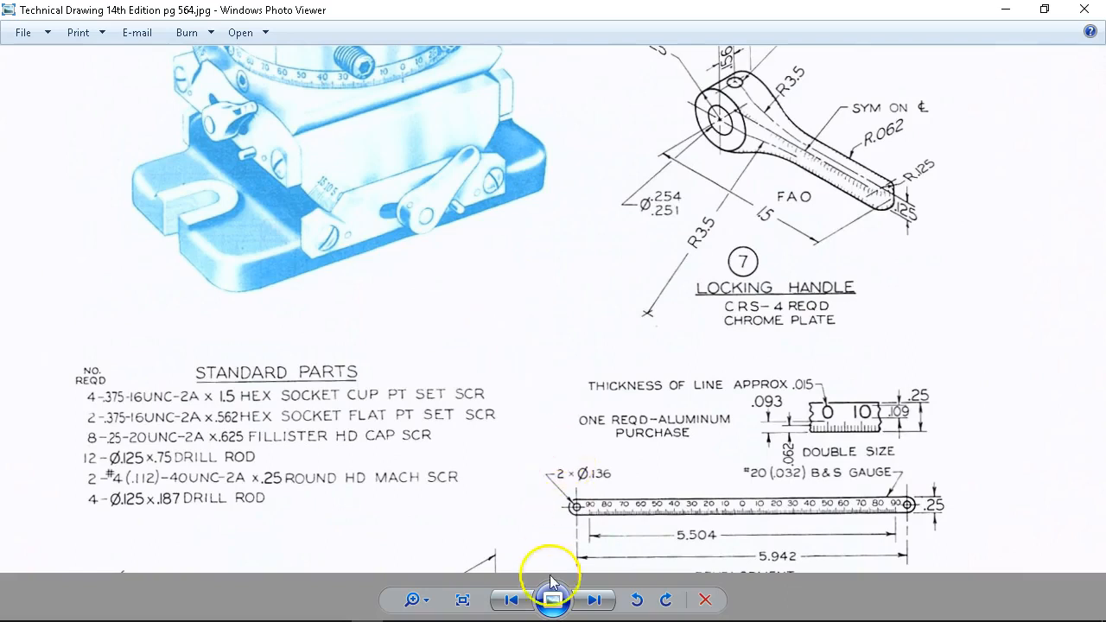
pyautogui.click(594, 600)
pyautogui.scroll(3, 543, 251)
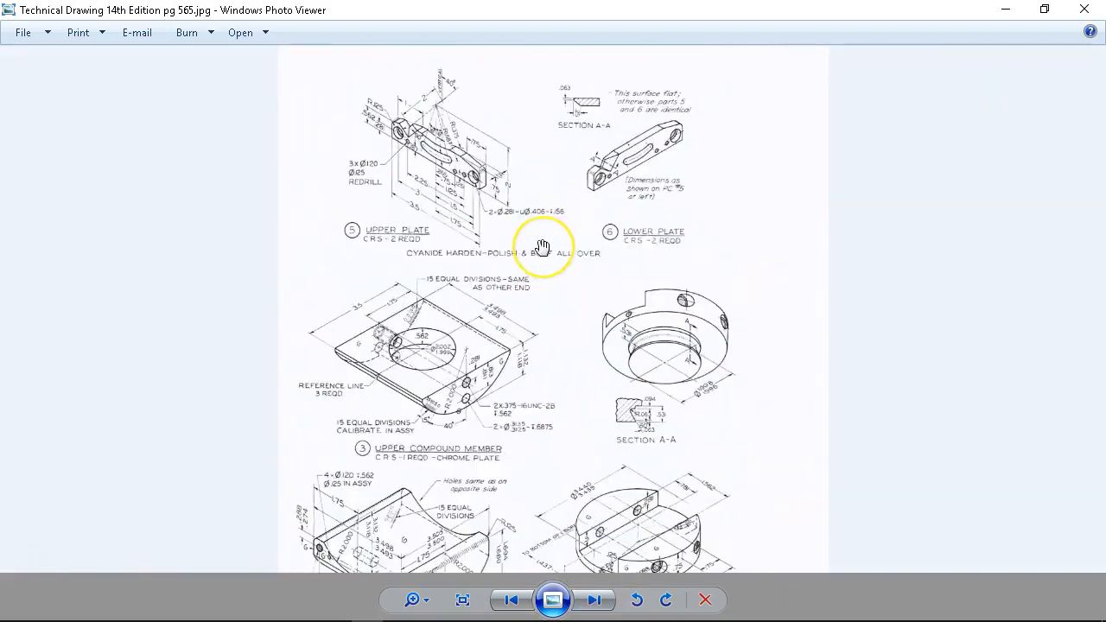
pyautogui.scroll(-2, 543, 248)
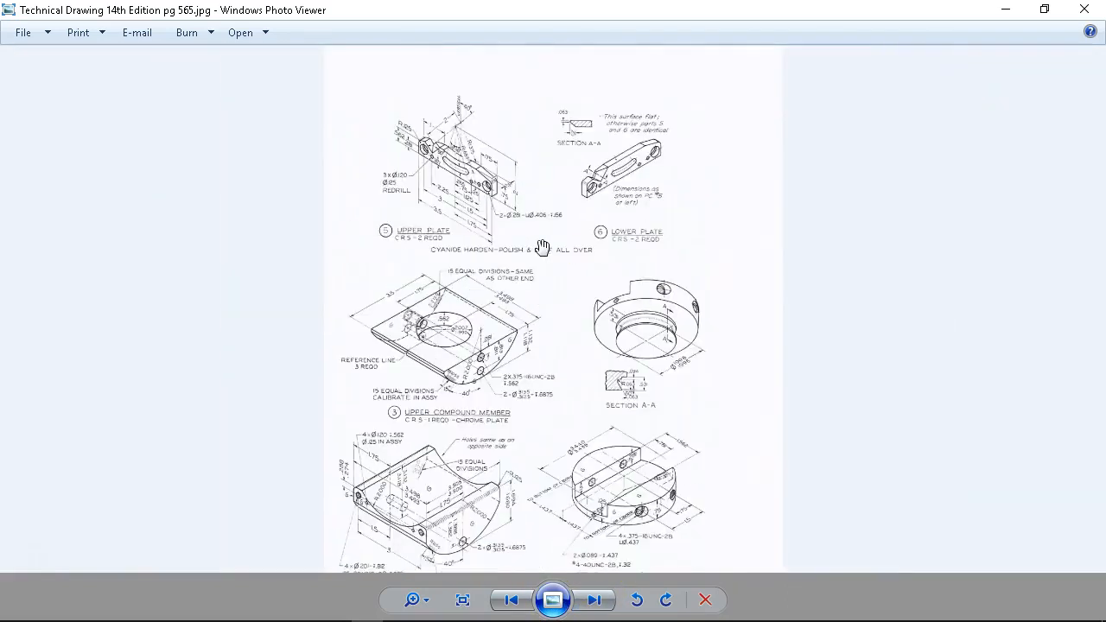
pyautogui.click(511, 600)
pyautogui.scroll(3, 648, 494)
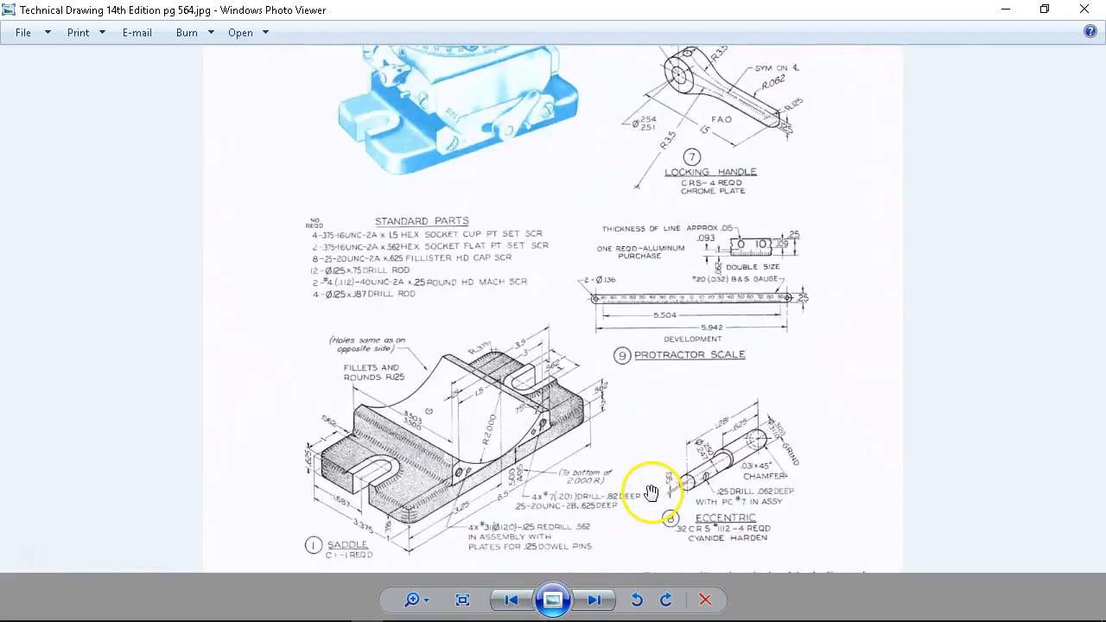
pyautogui.scroll(-2, 666, 387)
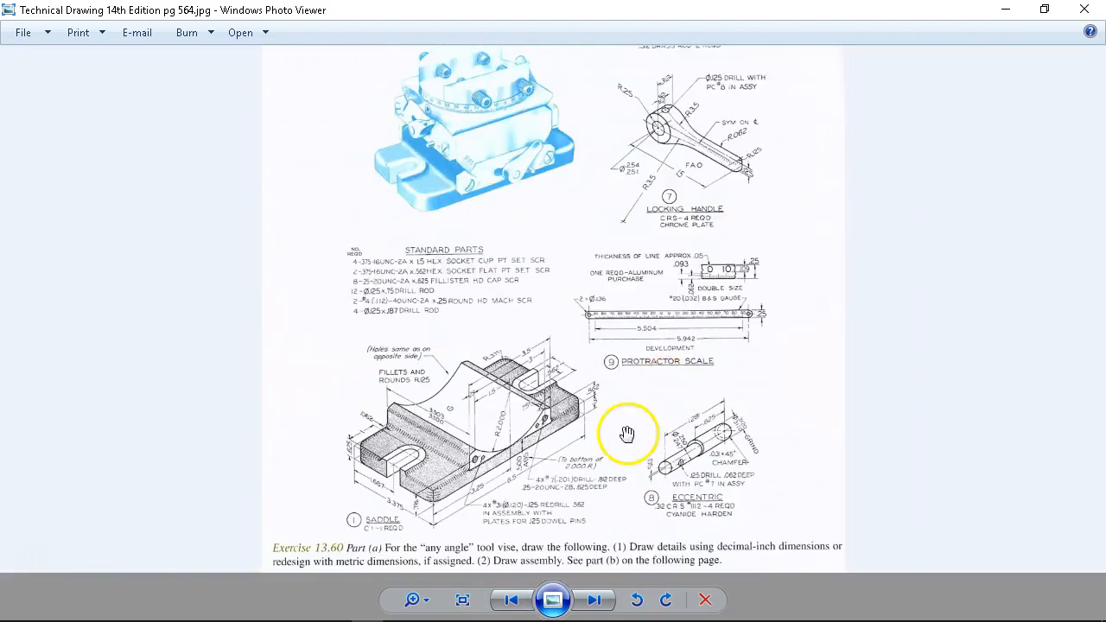
pyautogui.moveTo(617, 348); pyautogui.dragTo(603, 522)
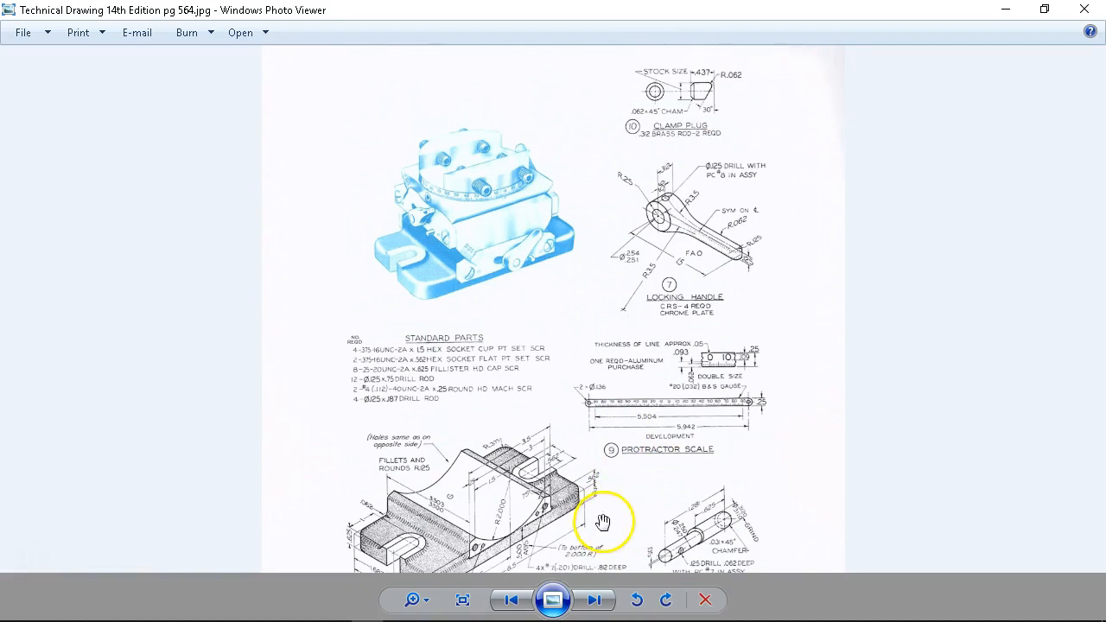
pyautogui.moveTo(646, 280); pyautogui.dragTo(657, 183)
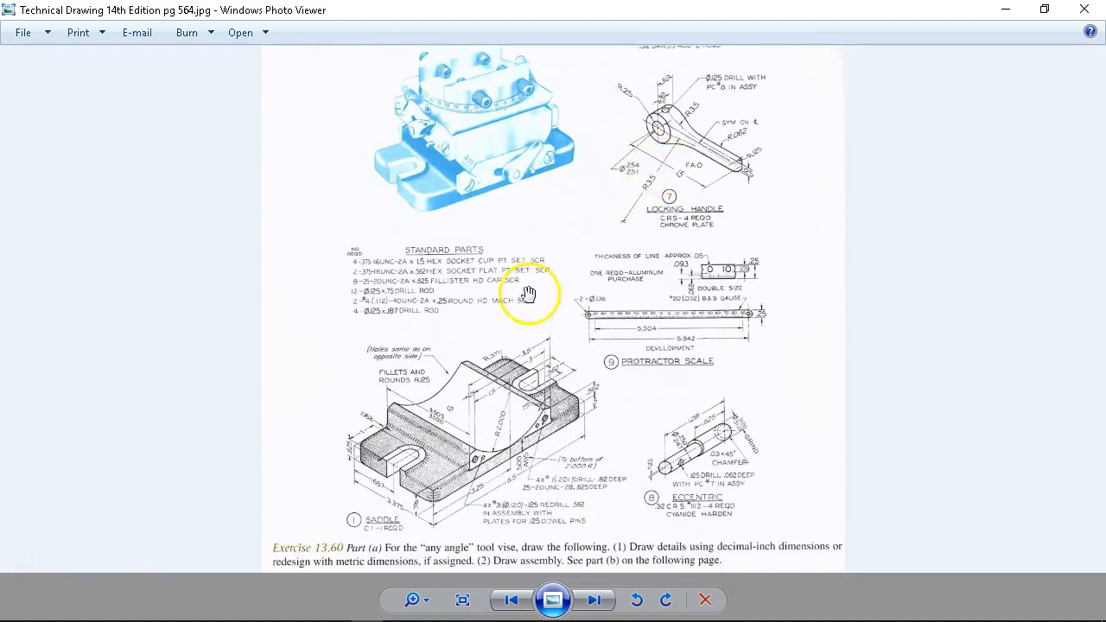
pyautogui.scroll(1, 477, 311)
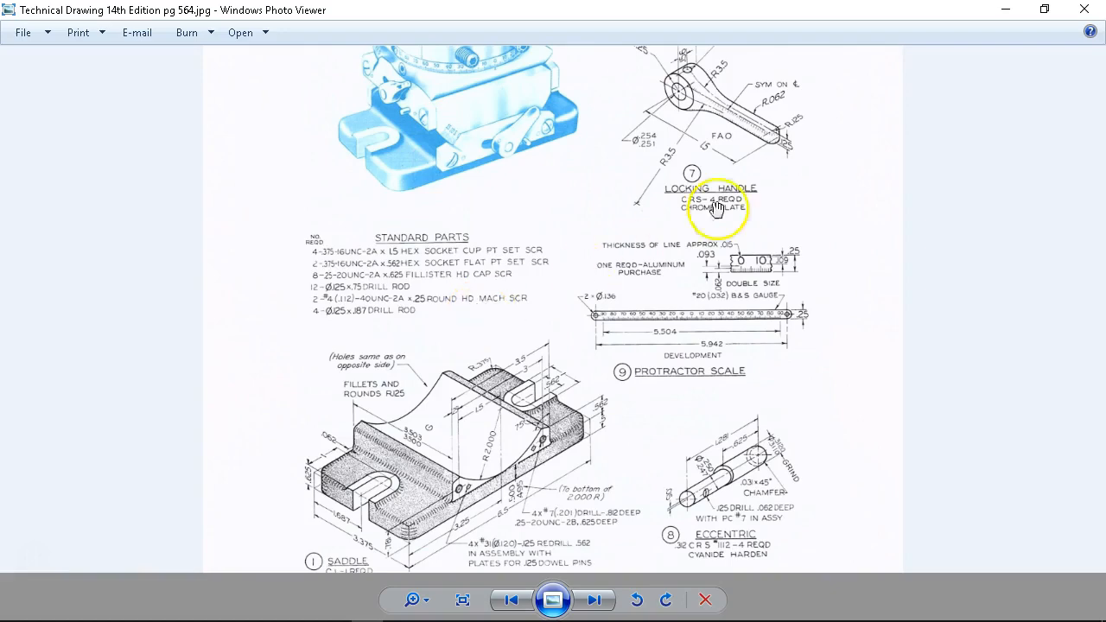
pyautogui.click(1011, 12)
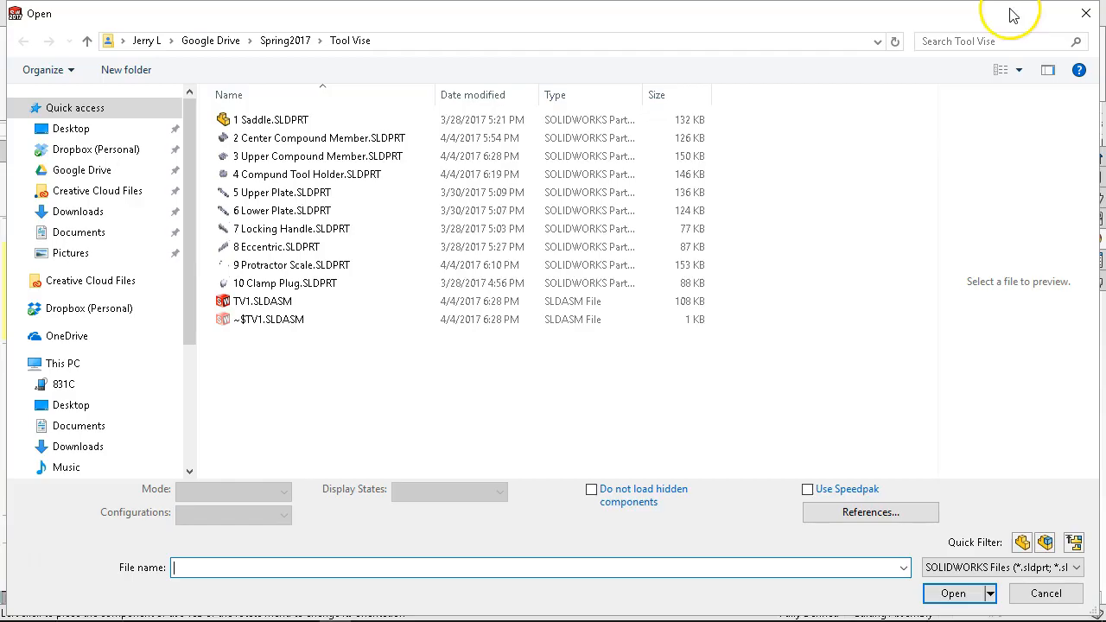
# Insert the part 4 Compund Tool Holder and place it beside the upper compound member.
pyautogui.click(267, 177)
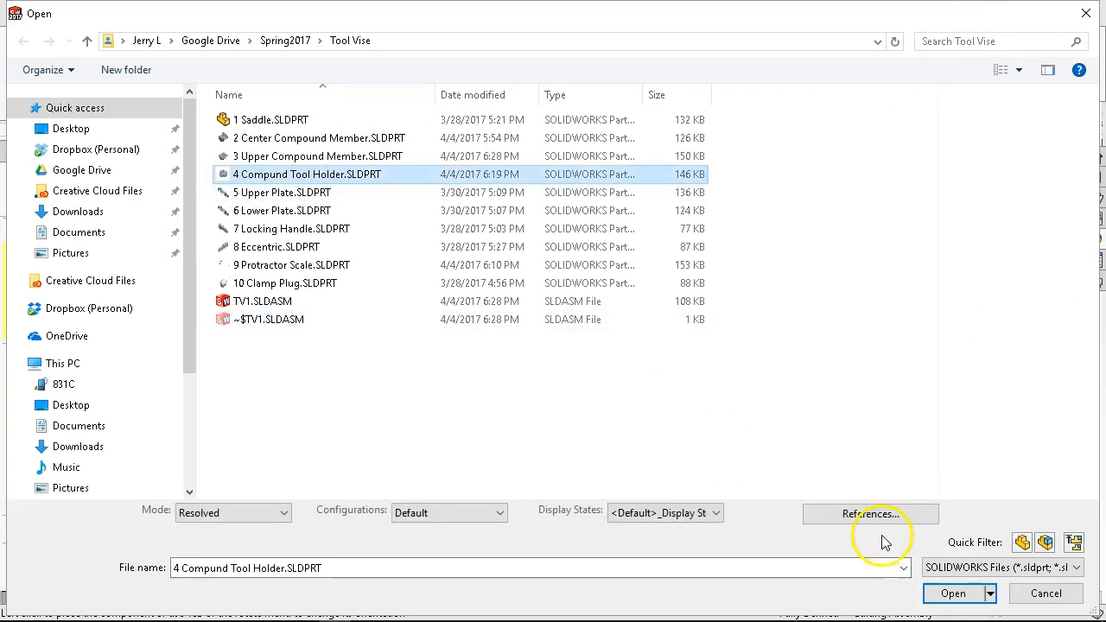
pyautogui.click(936, 590)
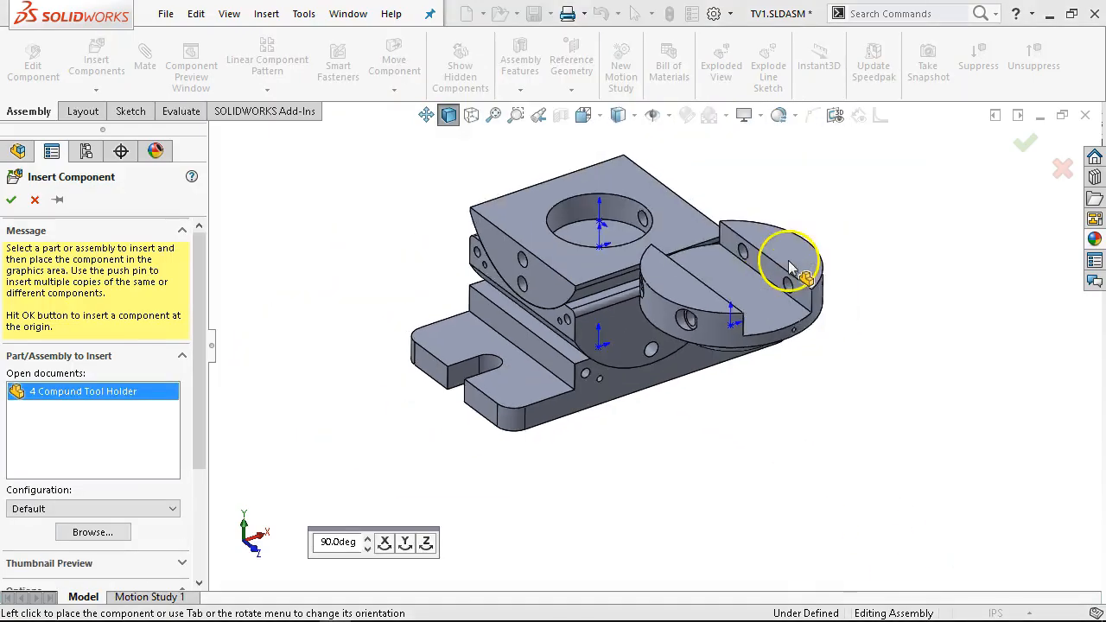
pyautogui.click(785, 185)
# Add a coincident mate between the compound tool holder's flat underside and the upper compound member's top face.
pyautogui.moveTo(852, 291); pyautogui.dragTo(827, 180, button='middle')
pyautogui.scroll(-4, 785, 245)
pyautogui.click(702, 270)
pyautogui.scroll(3, 705, 330)
pyautogui.moveTo(704, 332); pyautogui.dragTo(648, 396, button='middle')
pyautogui.keyDown('ctrl'); pyautogui.click(618, 359); pyautogui.keyUp('ctrl')
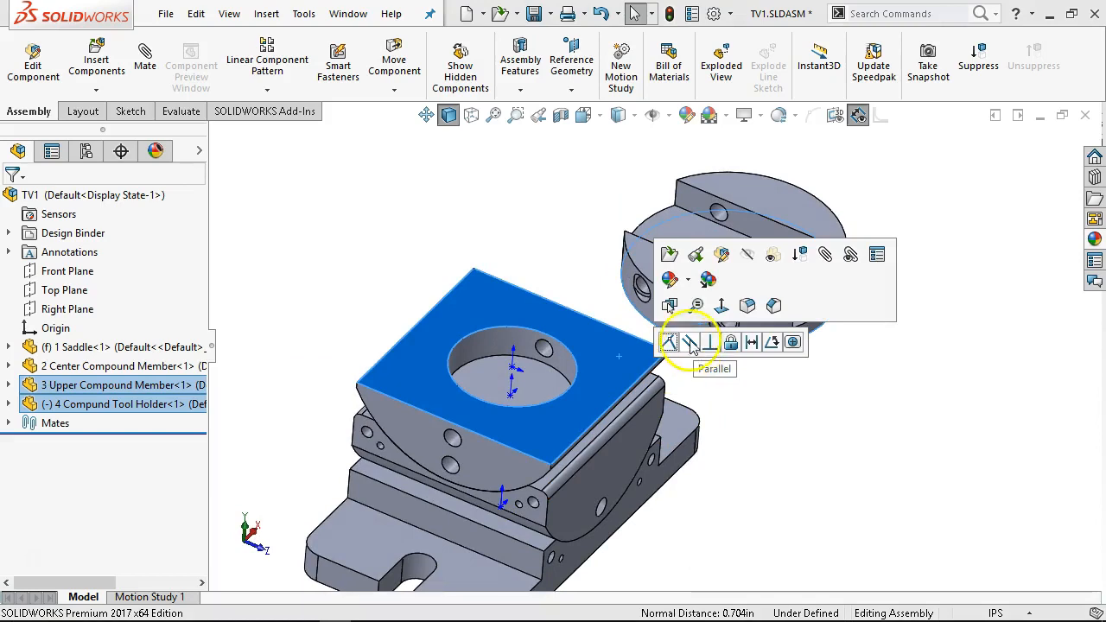
pyautogui.click(668, 342)
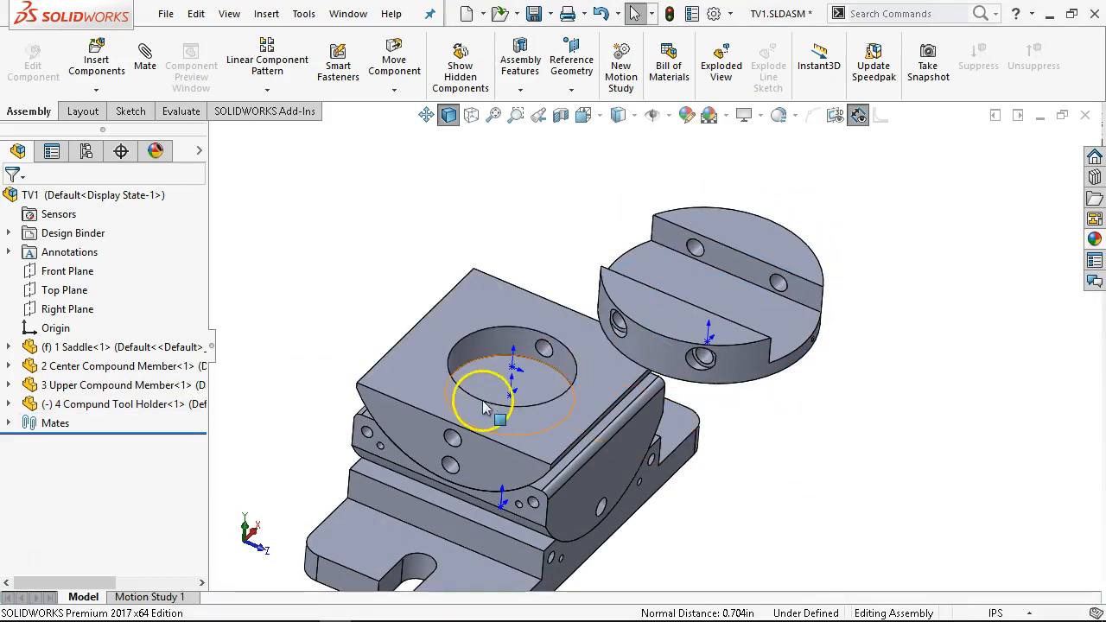
# Add a concentric mate between the upper compound member's large bore and the cylindrical shoulder beneath the compound tool holder.
pyautogui.click(493, 333)
pyautogui.moveTo(766, 511); pyautogui.dragTo(640, 255, button='middle')
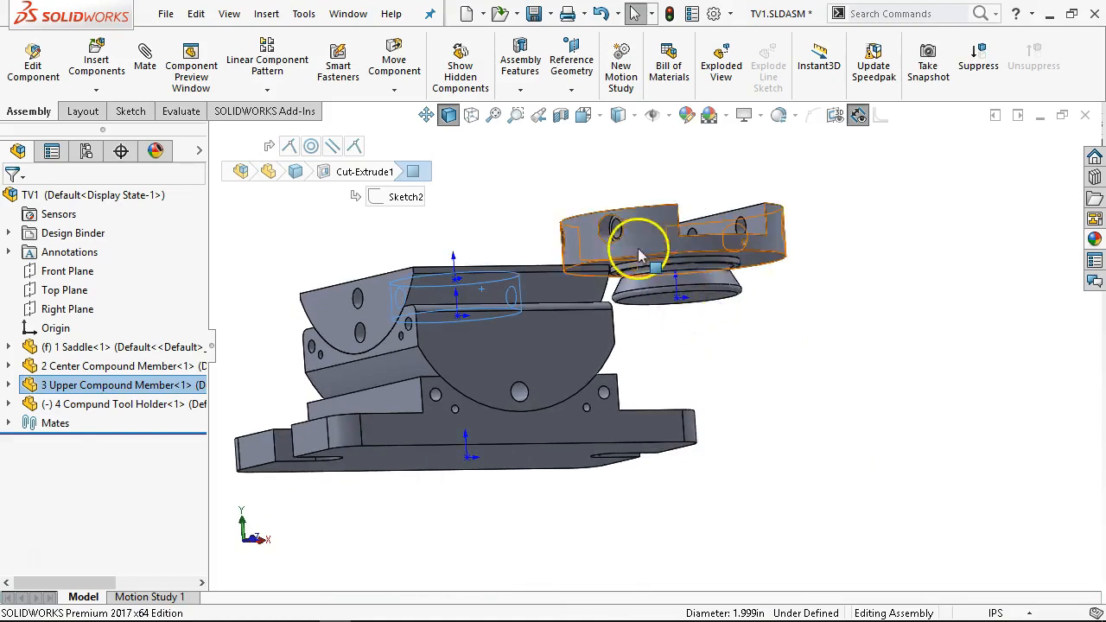
pyautogui.scroll(-6, 640, 255)
pyautogui.click(675, 396)
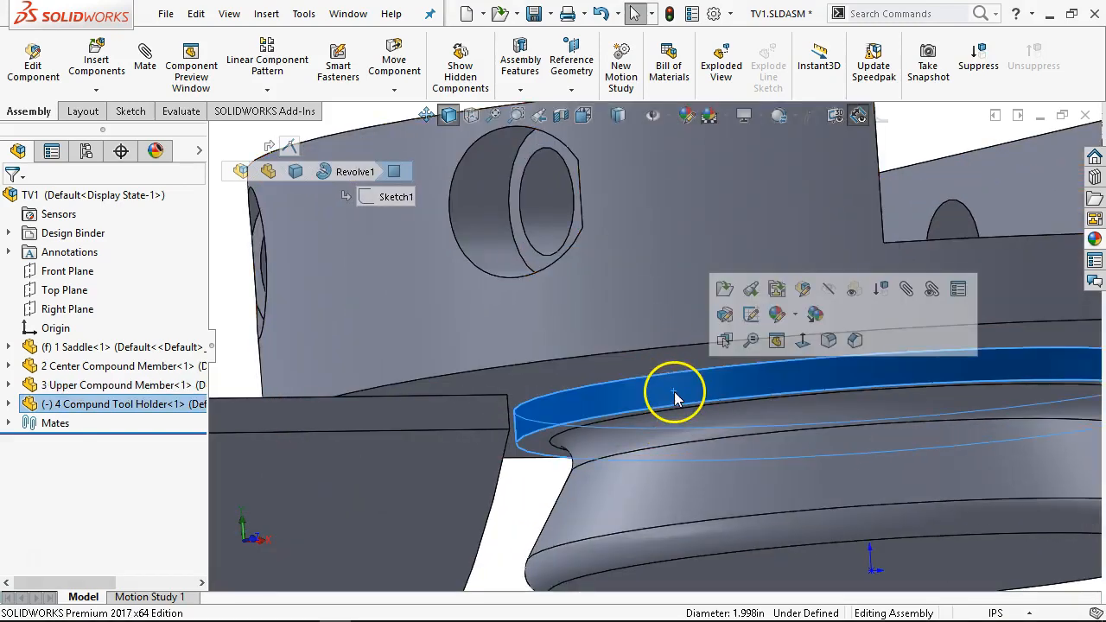
pyautogui.click(908, 290)
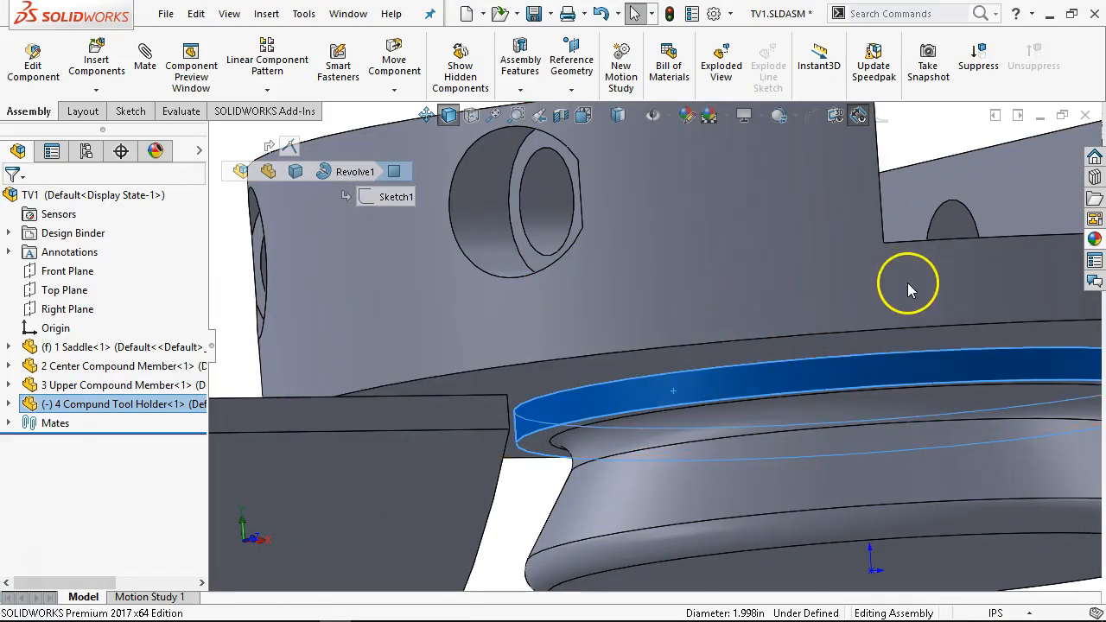
pyautogui.scroll(5, 854, 326)
pyautogui.moveTo(852, 341); pyautogui.dragTo(462, 527, button='middle')
pyautogui.click(449, 434)
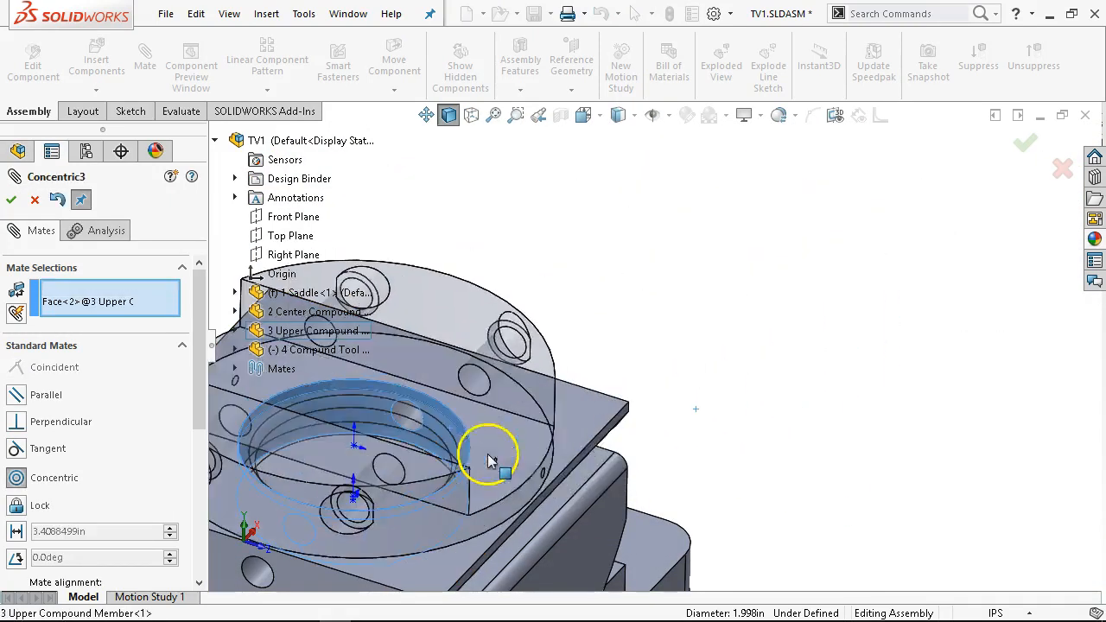
pyautogui.click(785, 499)
pyautogui.scroll(4, 801, 430)
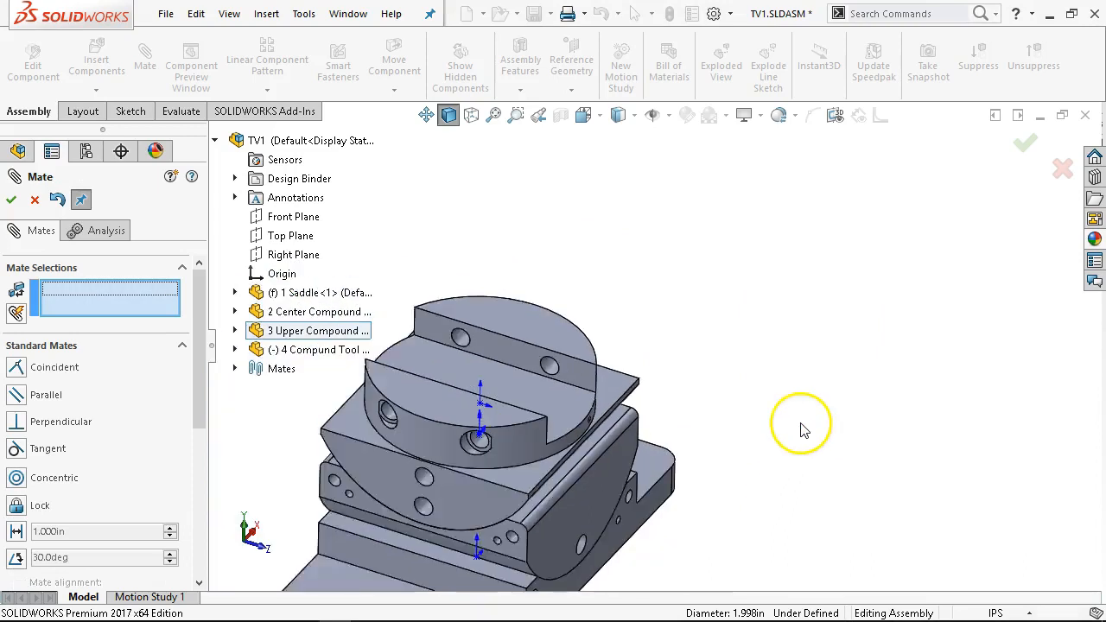
pyautogui.click(12, 200)
# Rotate the compound tool holder within the upper compound member's bore to check its remaining freedom of movement.
pyautogui.moveTo(504, 425); pyautogui.dragTo(581, 370, button='middle')
pyautogui.scroll(-4, 523, 460)
pyautogui.moveTo(556, 305); pyautogui.dragTo(735, 247)
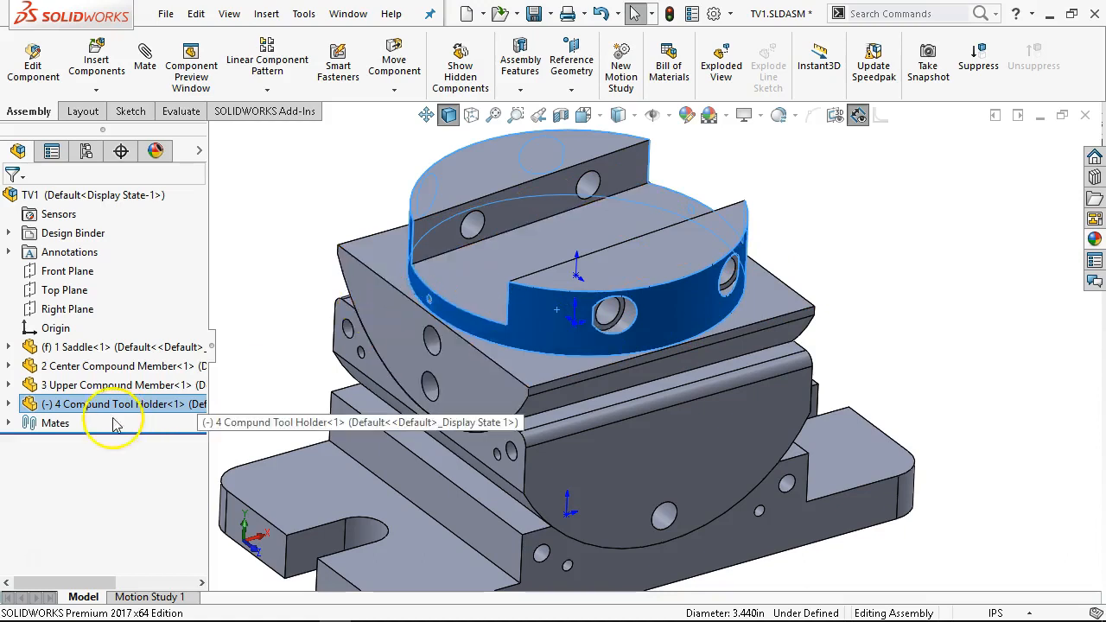
# Add a coincident mate between the Right Planes of the compound tool holder and the upper compound member.
pyautogui.click(10, 405)
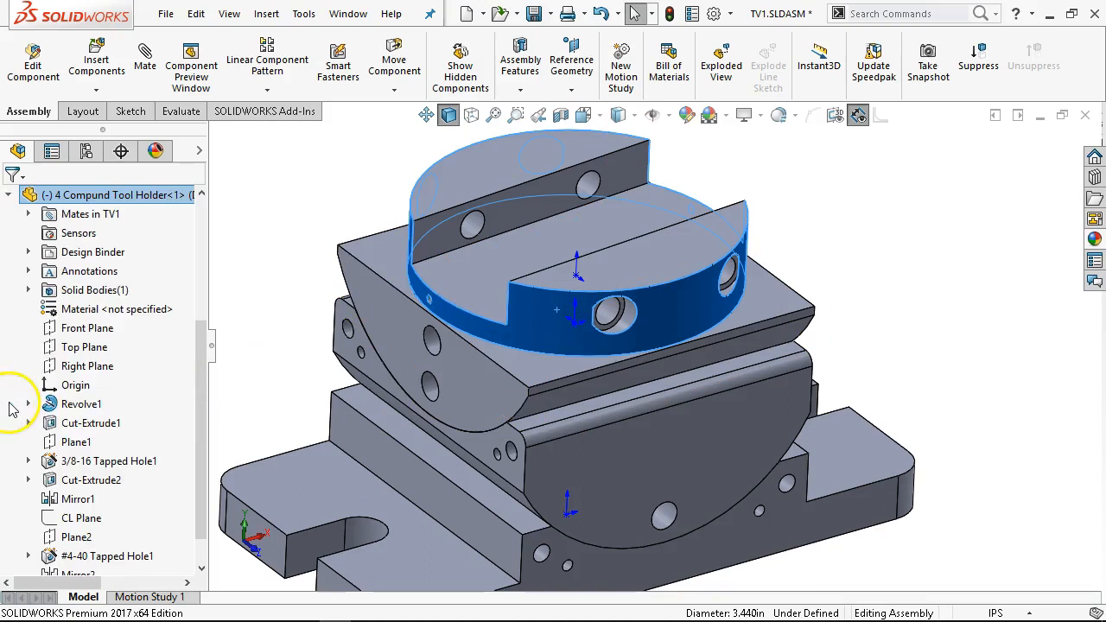
pyautogui.click(102, 367)
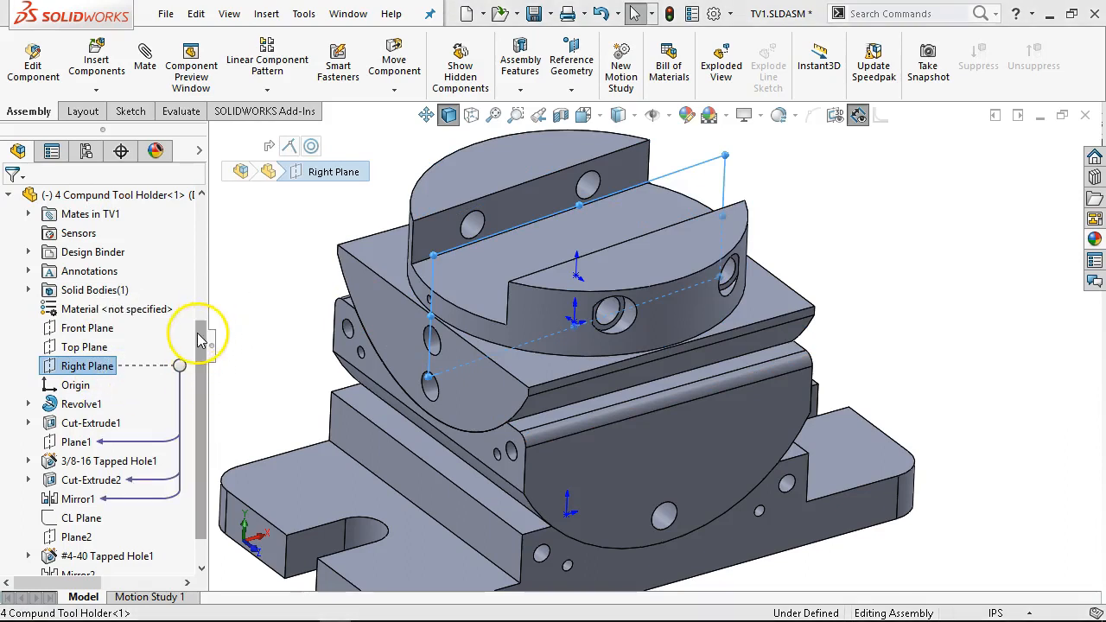
pyautogui.scroll(2, 205, 294)
pyautogui.click(8, 271)
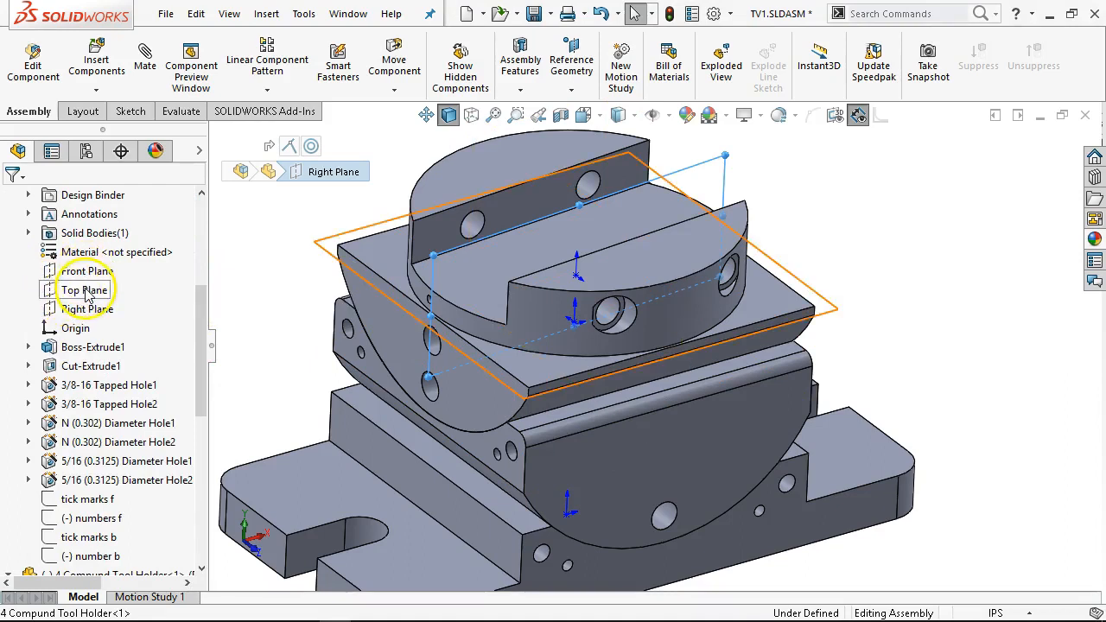
pyautogui.click(84, 310)
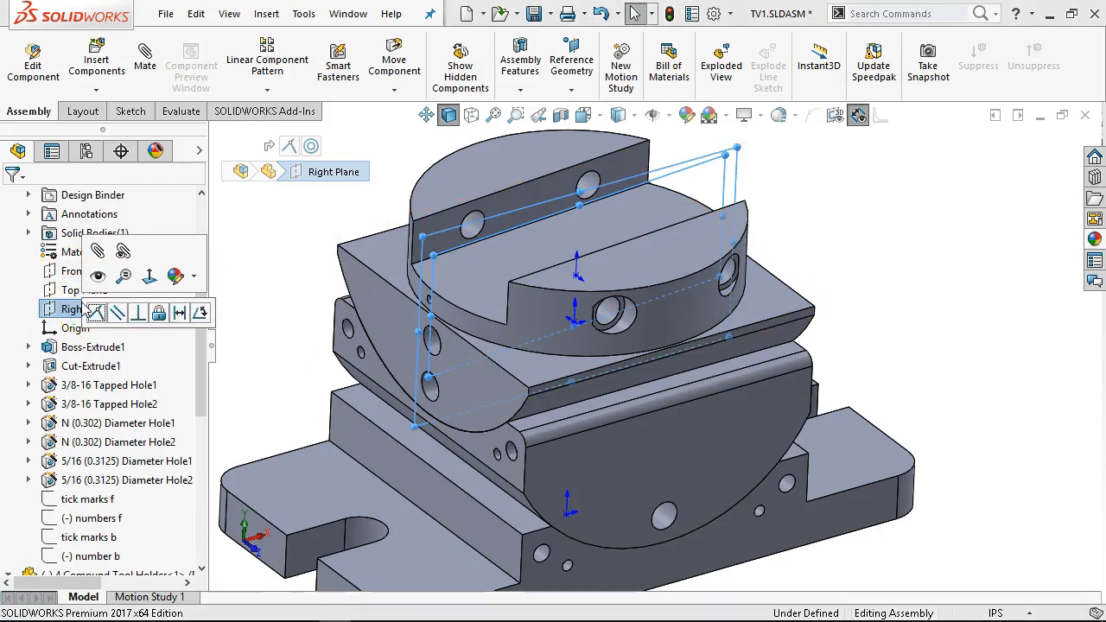
pyautogui.click(28, 233)
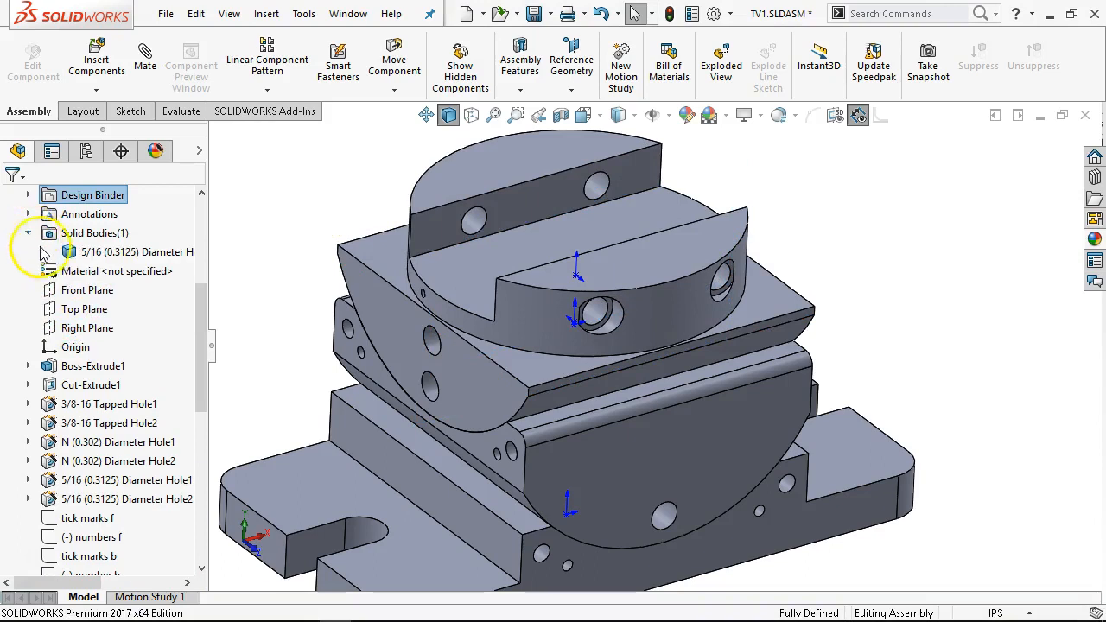
pyautogui.scroll(2, 36, 216)
pyautogui.click(10, 251)
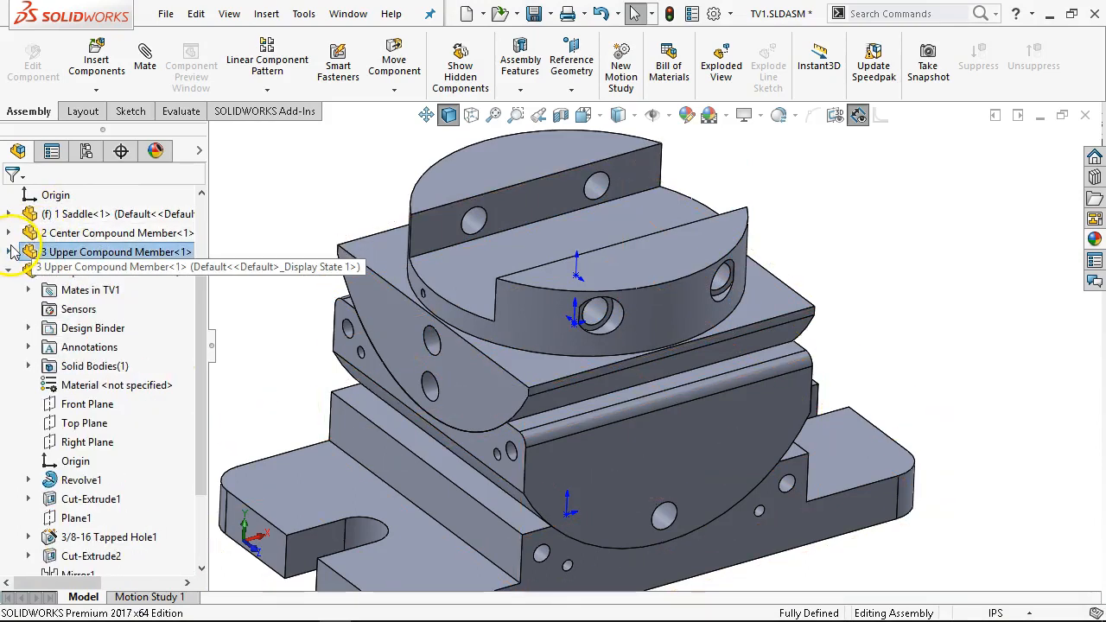
# Hide the component origins throughout the assembly view.
pyautogui.moveTo(304, 247); pyautogui.dragTo(325, 229, button='middle')
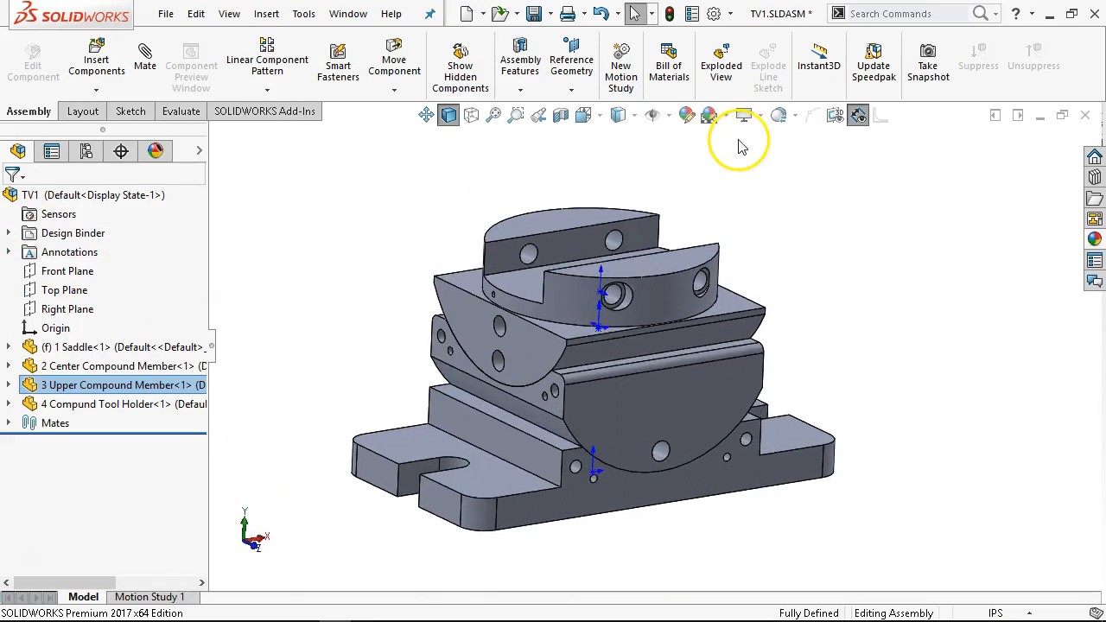
pyautogui.click(668, 115)
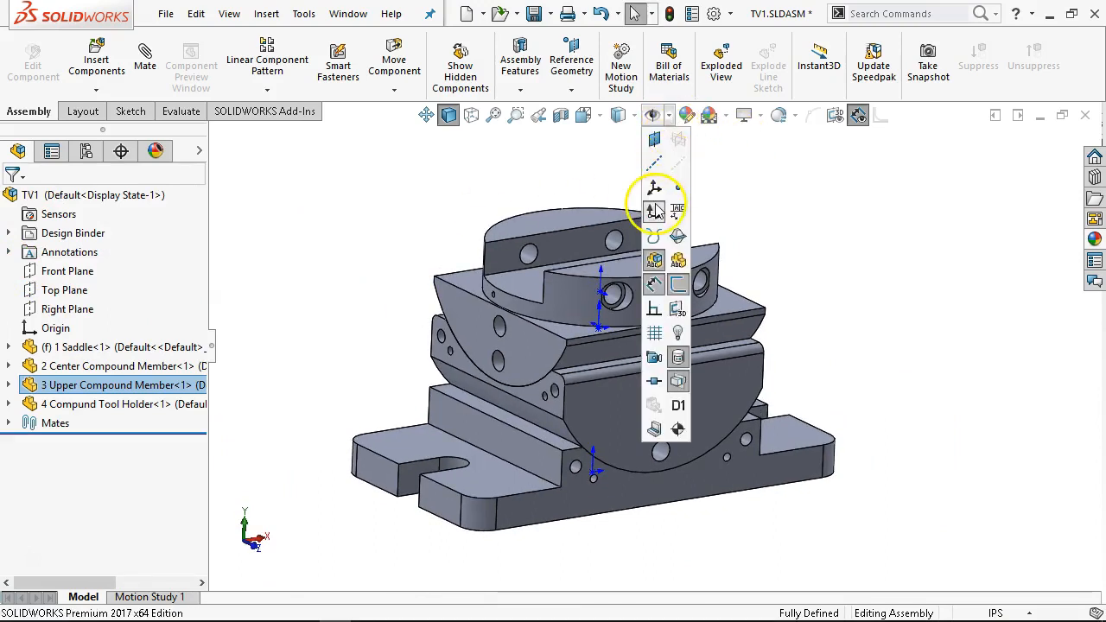
pyautogui.moveTo(815, 222); pyautogui.dragTo(805, 243, button='middle')
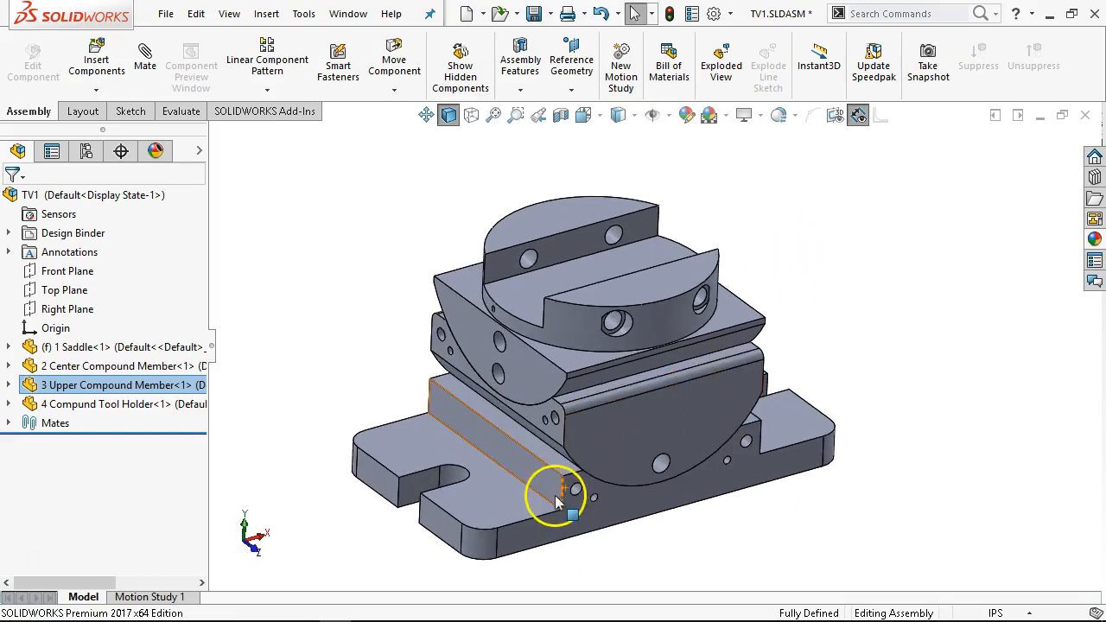
# Measure the normal distance between the adjacent end faces of the upper and center compound members.
pyautogui.scroll(-3, 540, 474)
pyautogui.scroll(-2, 540, 473)
pyautogui.click(548, 351)
pyautogui.keyDown('ctrl'); pyautogui.click(558, 354); pyautogui.keyUp('ctrl')
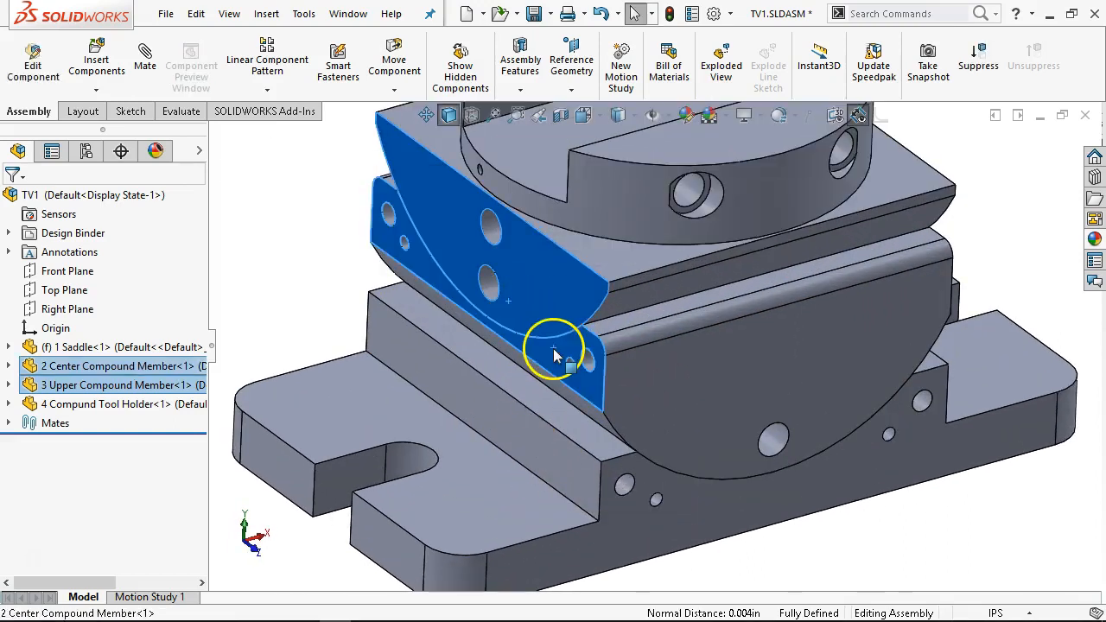
pyautogui.scroll(2, 605, 325)
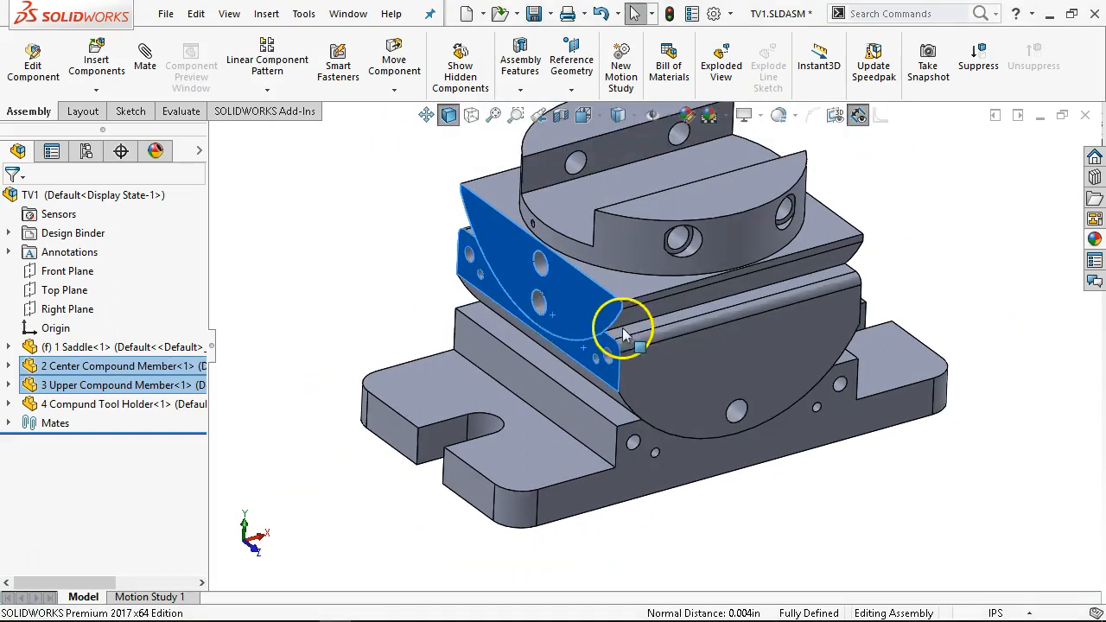
pyautogui.click(338, 320)
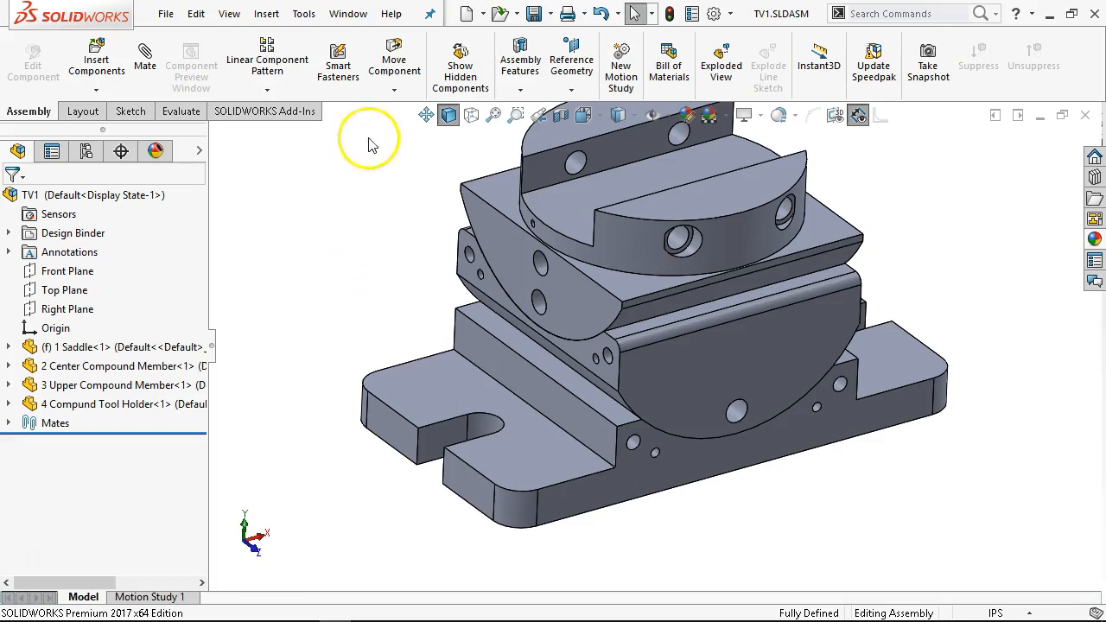
# Insert the part 5 Upper Plate and place it in front of the saddle's long side face.
pyautogui.click(270, 16)
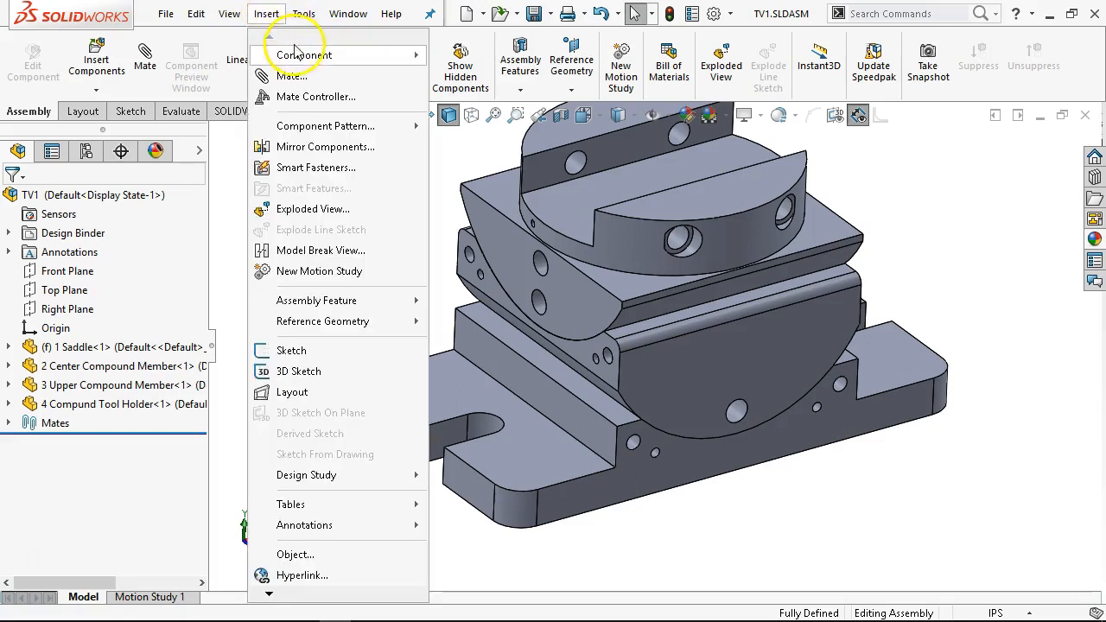
pyautogui.moveTo(346, 55)
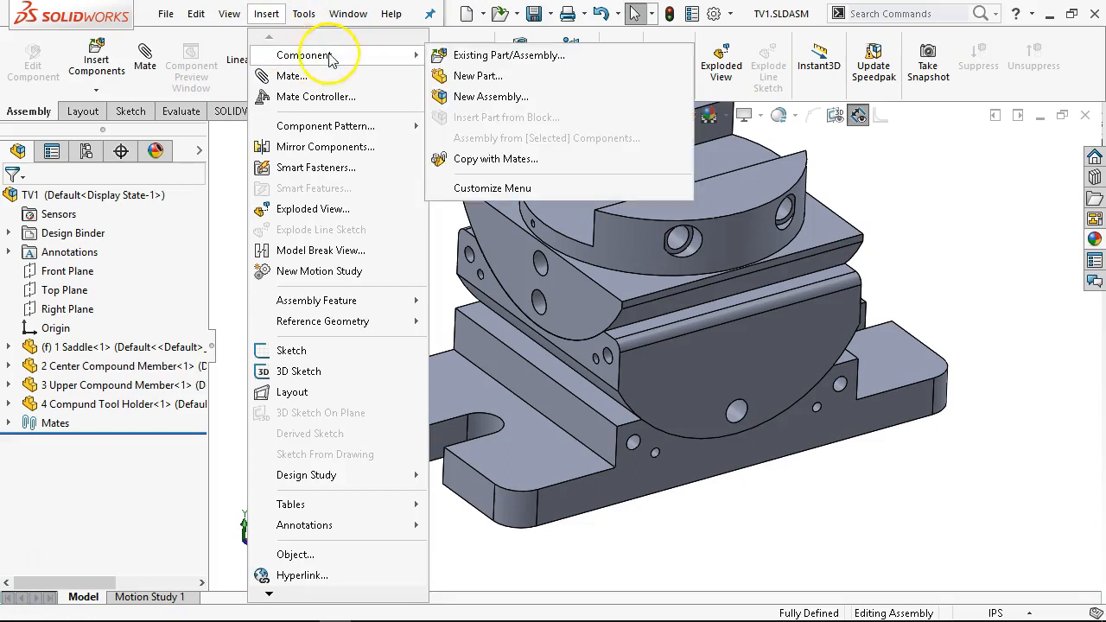
pyautogui.click(474, 57)
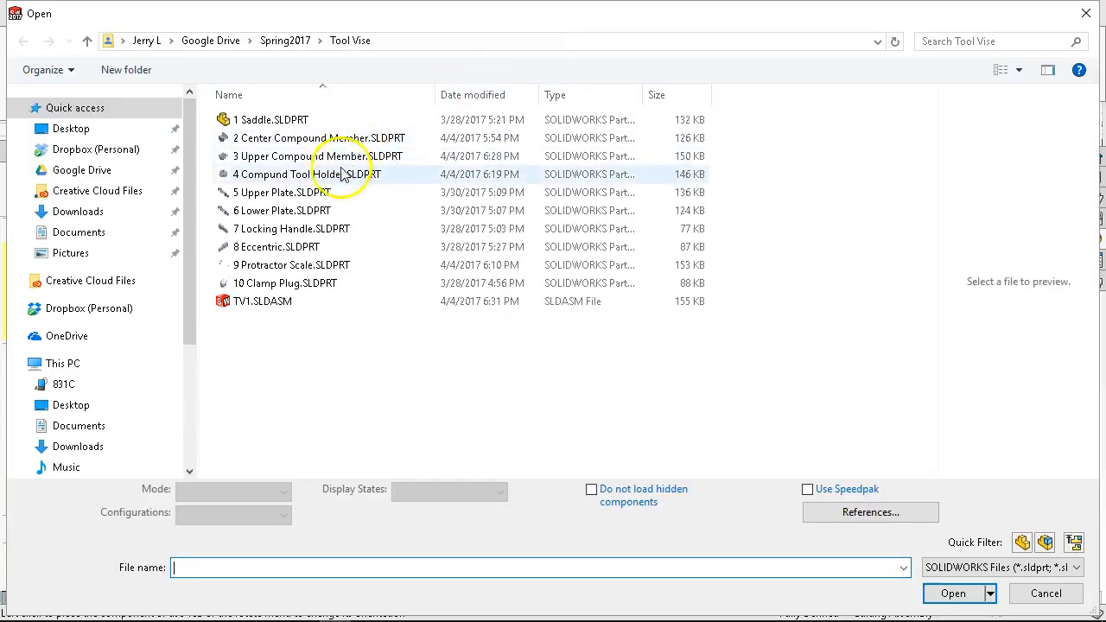
pyautogui.click(296, 199)
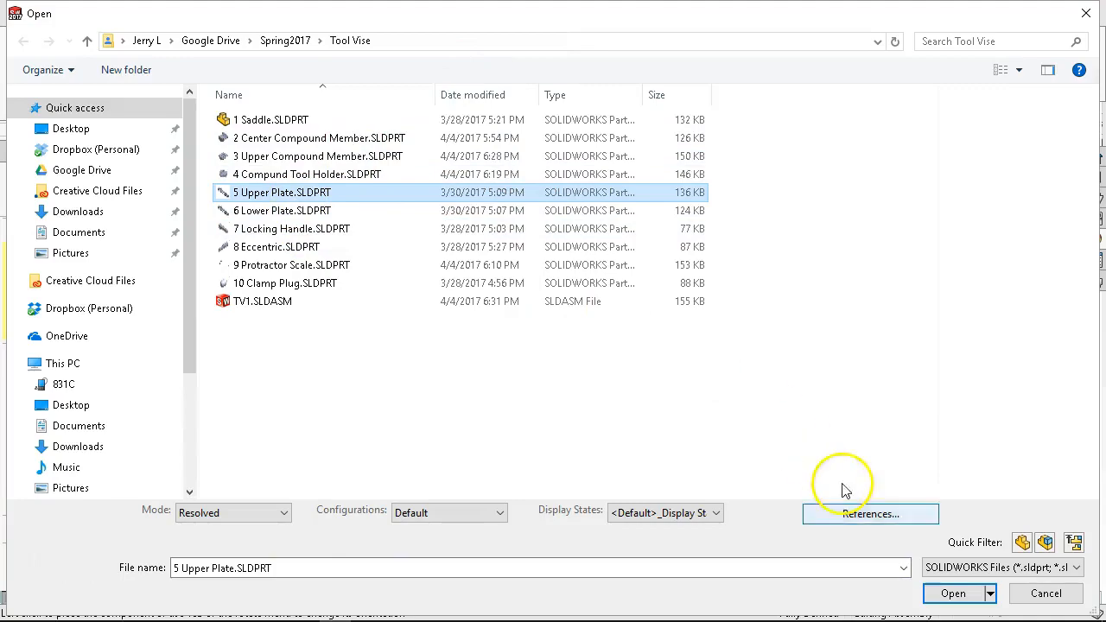
pyautogui.click(938, 593)
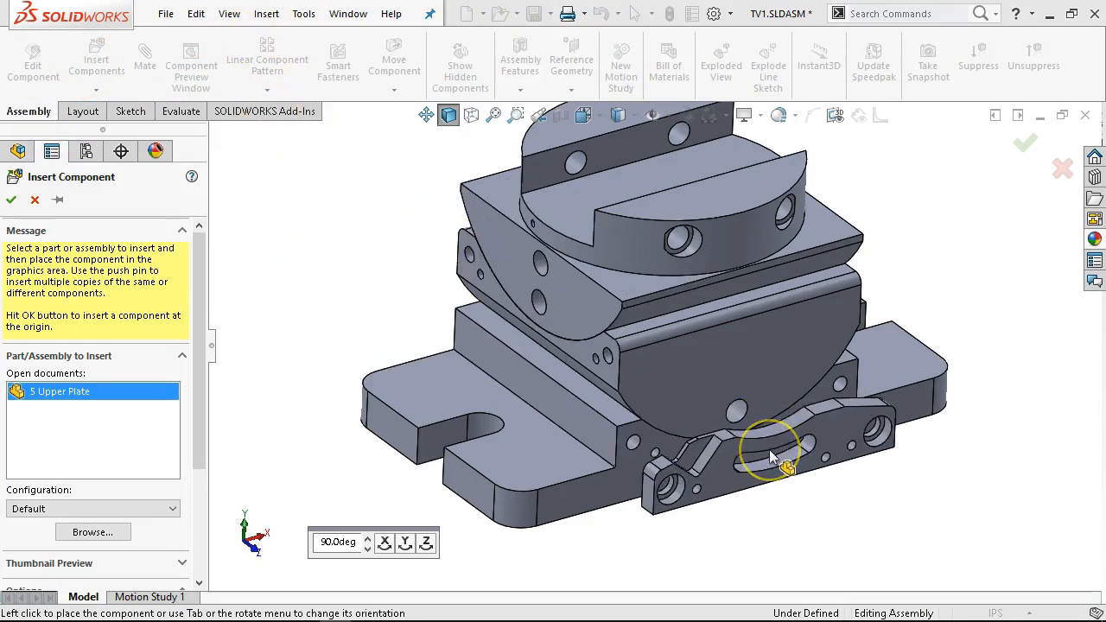
pyautogui.click(771, 458)
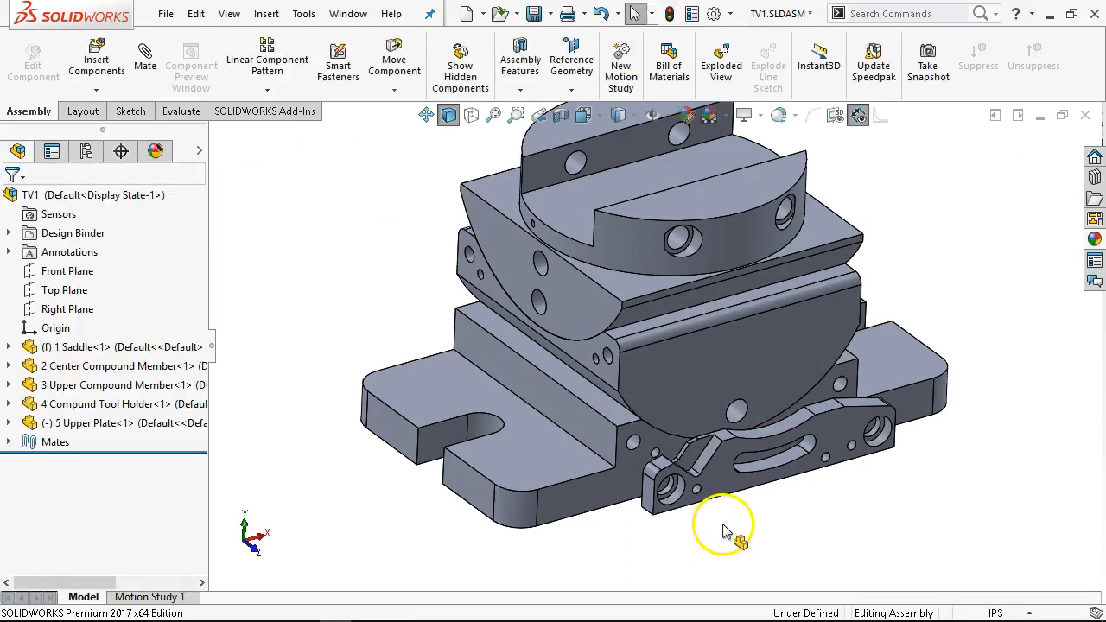
# Add a coincident mate between the saddle's long side face and the upper plate's flat back face.
pyautogui.click(613, 502)
pyautogui.moveTo(741, 507); pyautogui.dragTo(831, 439, button='middle')
pyautogui.scroll(-5, 716, 472)
pyautogui.click(700, 458)
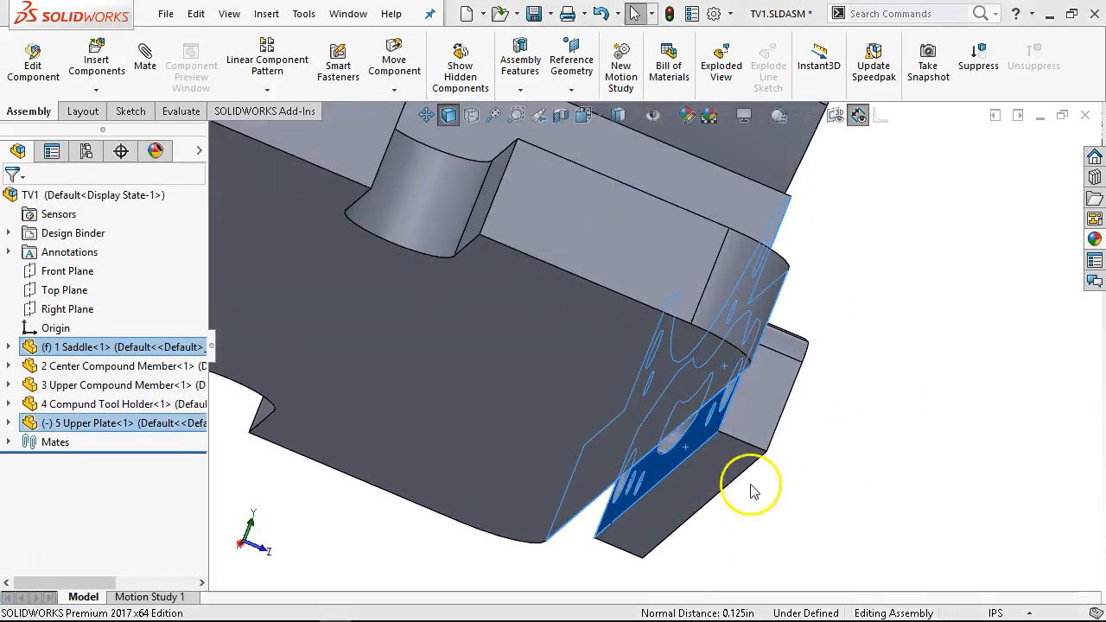
pyautogui.click(737, 432)
# Slide the upper plate over the saddle's holes and mate one counterbored end hole concentric with the saddle's 1/4-20 tapped hole behind it.
pyautogui.moveTo(784, 469); pyautogui.dragTo(698, 453, button='middle')
pyautogui.moveTo(761, 361); pyautogui.dragTo(938, 251)
pyautogui.scroll(-5, 925, 251)
pyautogui.click(716, 212)
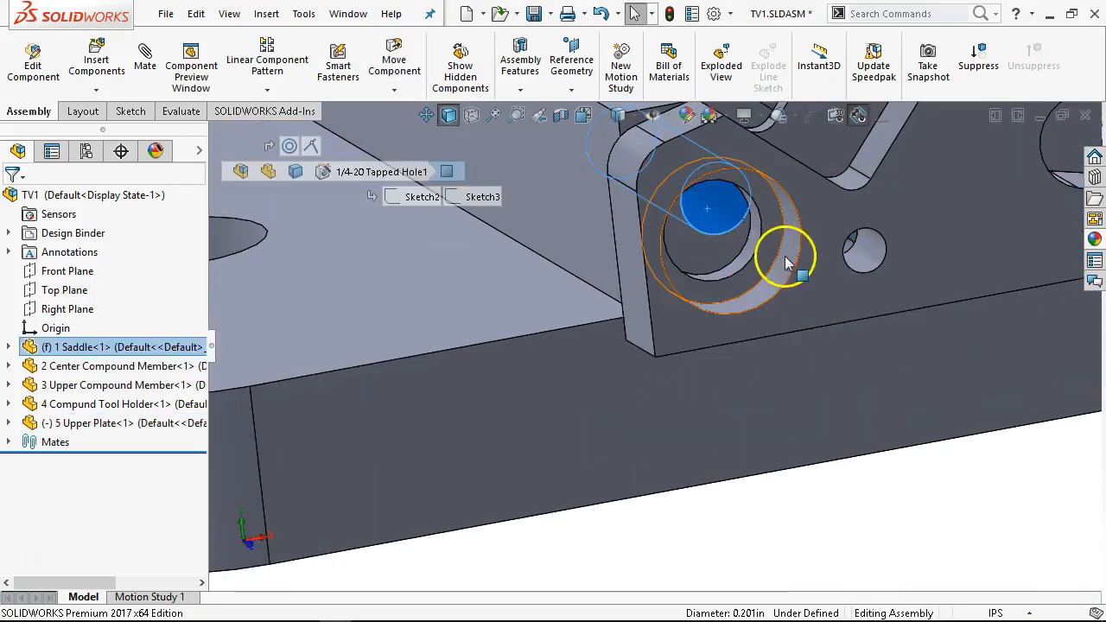
pyautogui.scroll(-3, 758, 252)
pyautogui.keyDown('ctrl'); pyautogui.click(717, 263); pyautogui.keyUp('ctrl')
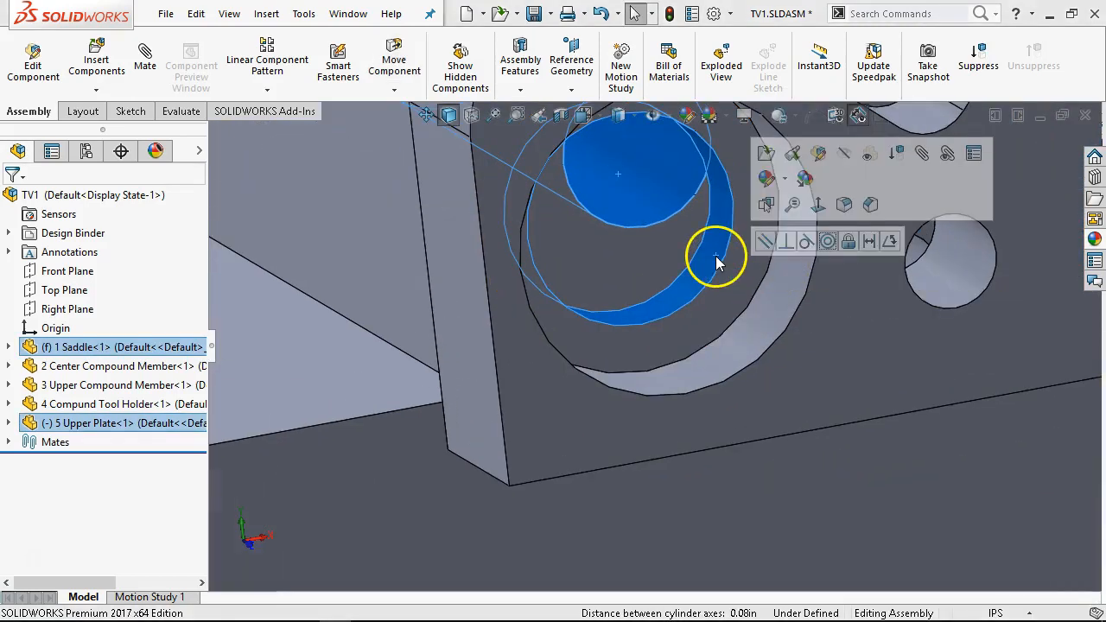
pyautogui.click(828, 243)
# Add a concentric mate between the upper plate's other counterbored end hole and the matching tapped hole in the saddle.
pyautogui.scroll(6, 894, 392)
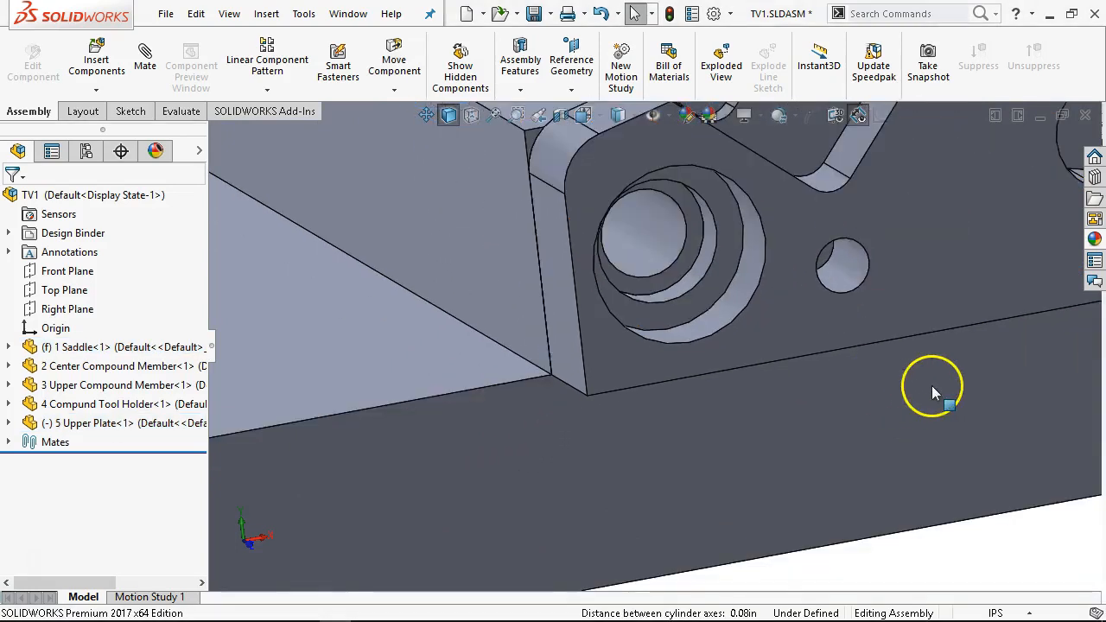
pyautogui.scroll(2, 959, 320)
pyautogui.scroll(-5, 975, 287)
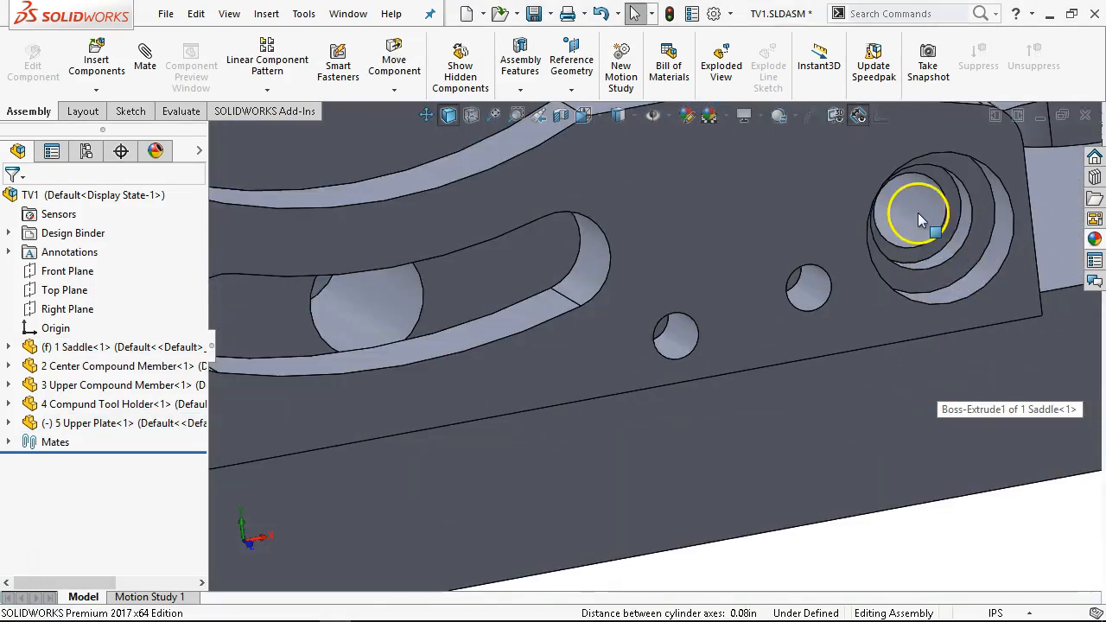
pyautogui.click(916, 213)
pyautogui.scroll(-2, 949, 251)
pyautogui.keyDown('ctrl'); pyautogui.click(926, 242); pyautogui.keyUp('ctrl')
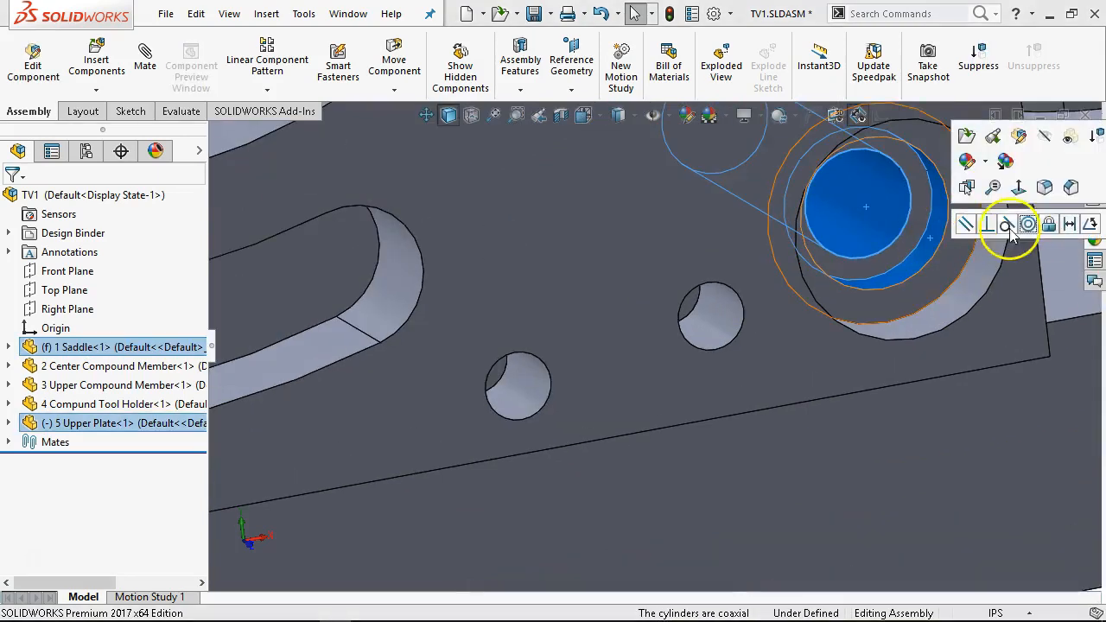
pyautogui.click(1028, 225)
# Inspect the mounted upper plate from several angles, checking its small holes, slot and edges against the saddle and center compound member.
pyautogui.scroll(3, 948, 365)
pyautogui.moveTo(948, 365); pyautogui.dragTo(901, 393, button='middle')
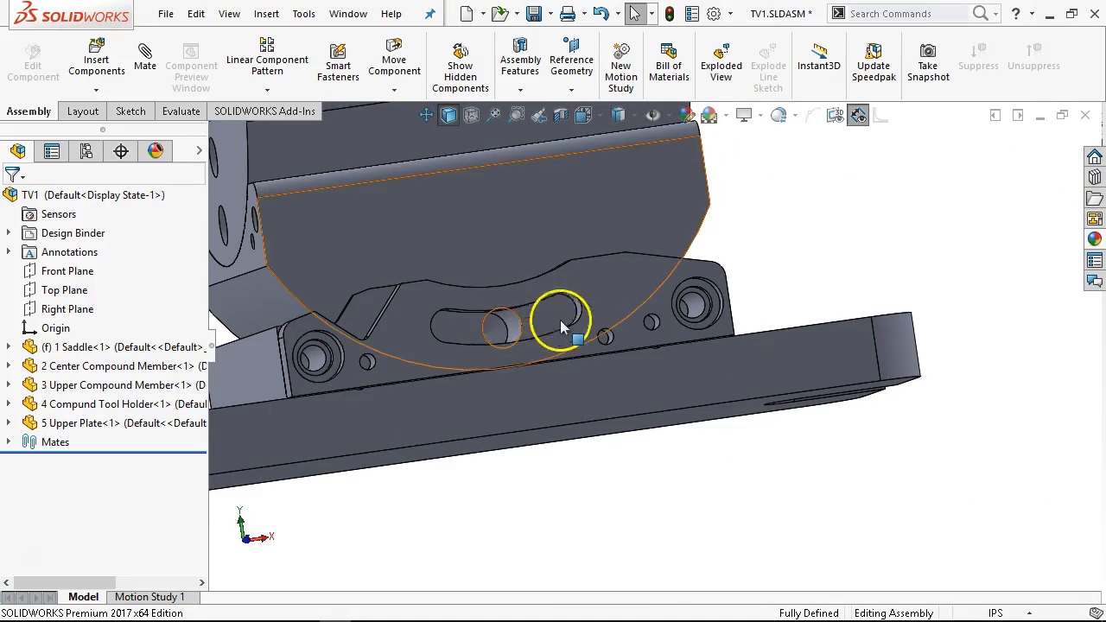
pyautogui.scroll(3, 659, 456)
pyautogui.scroll(-5, 672, 458)
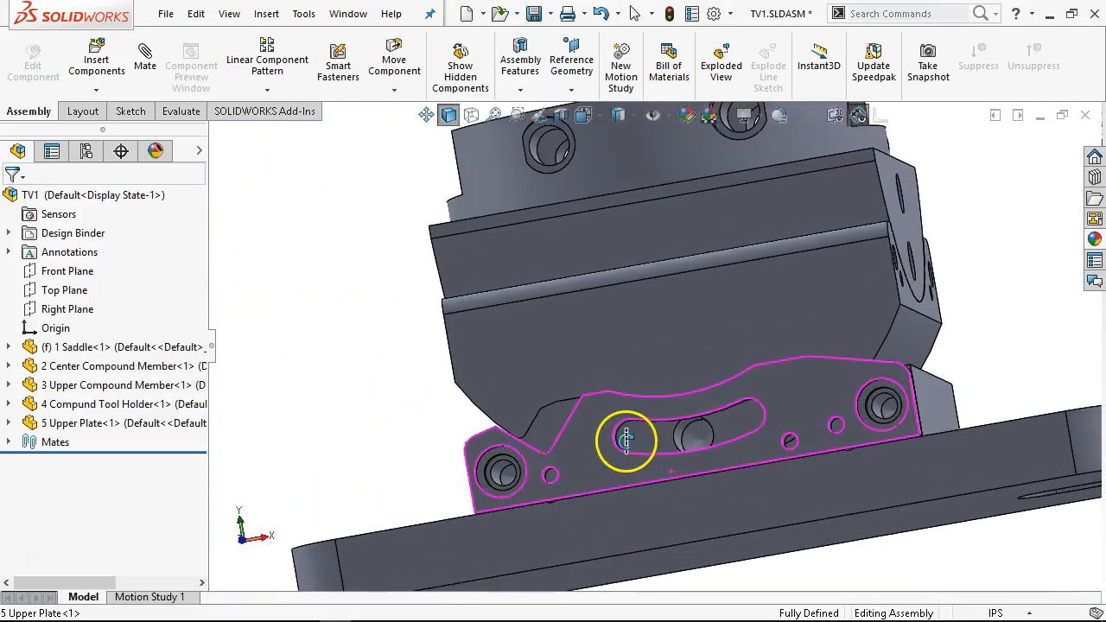
pyautogui.scroll(-2, 594, 470)
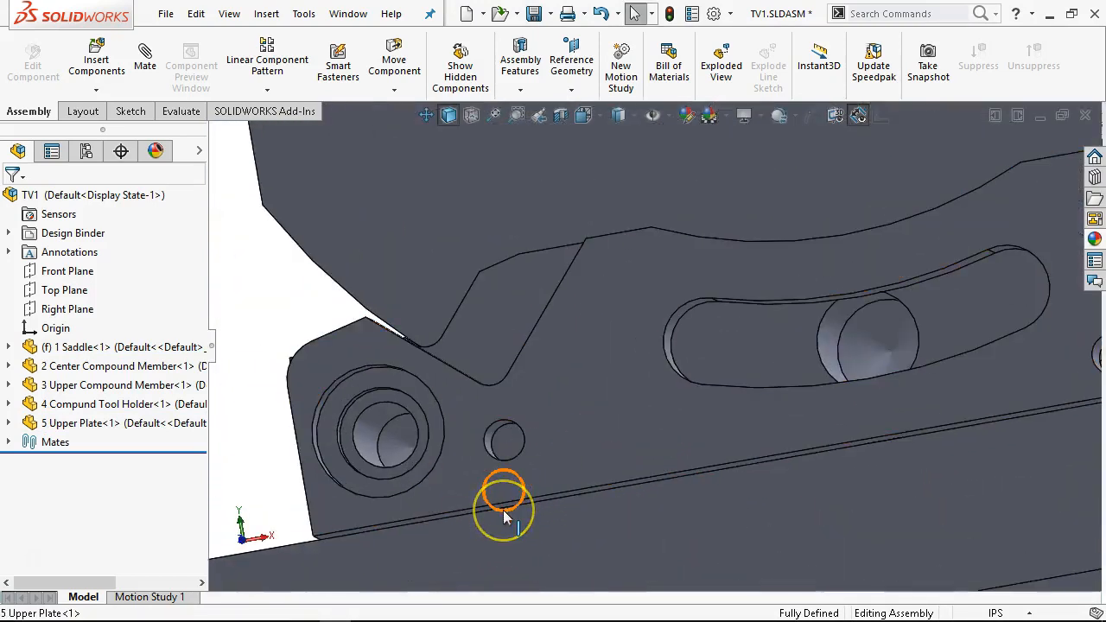
pyautogui.scroll(5, 505, 506)
pyautogui.moveTo(721, 493); pyautogui.dragTo(763, 329, button='middle')
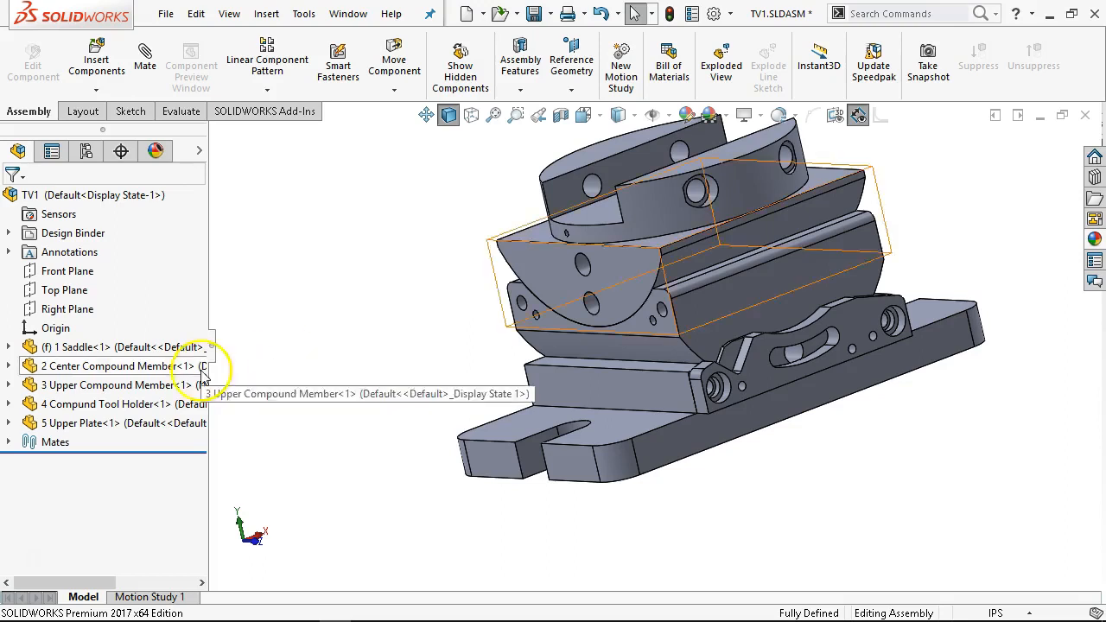
pyautogui.moveTo(843, 366); pyautogui.dragTo(843, 325)
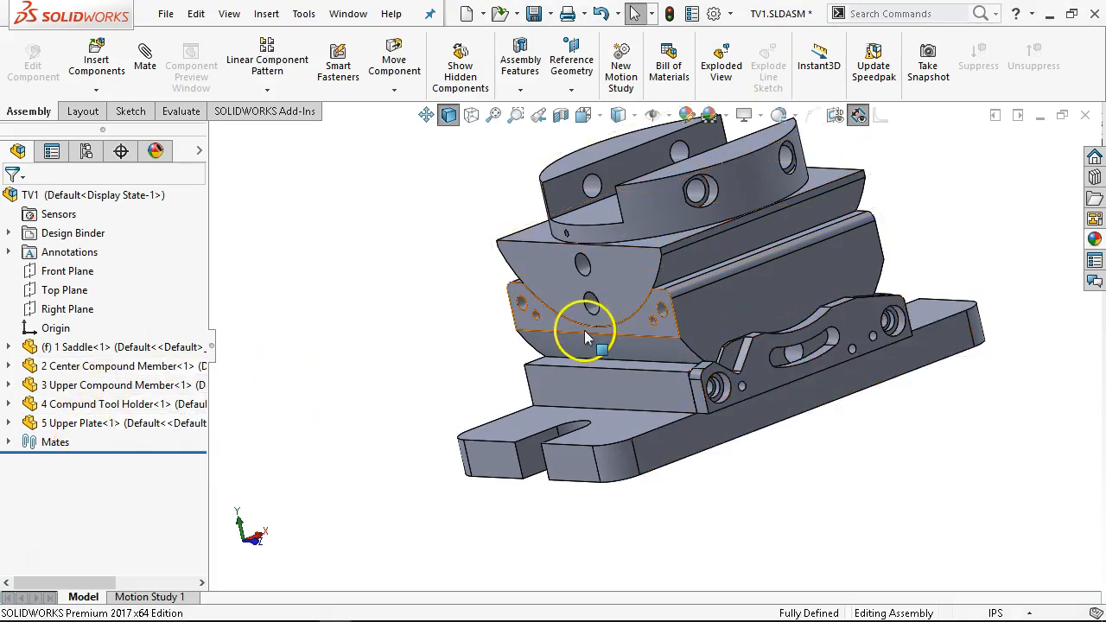
# Replace the upper plate component with the part file 6 Lower Plate, matching the configuration by name and re-attaching its mates.
pyautogui.rightClick(97, 424)
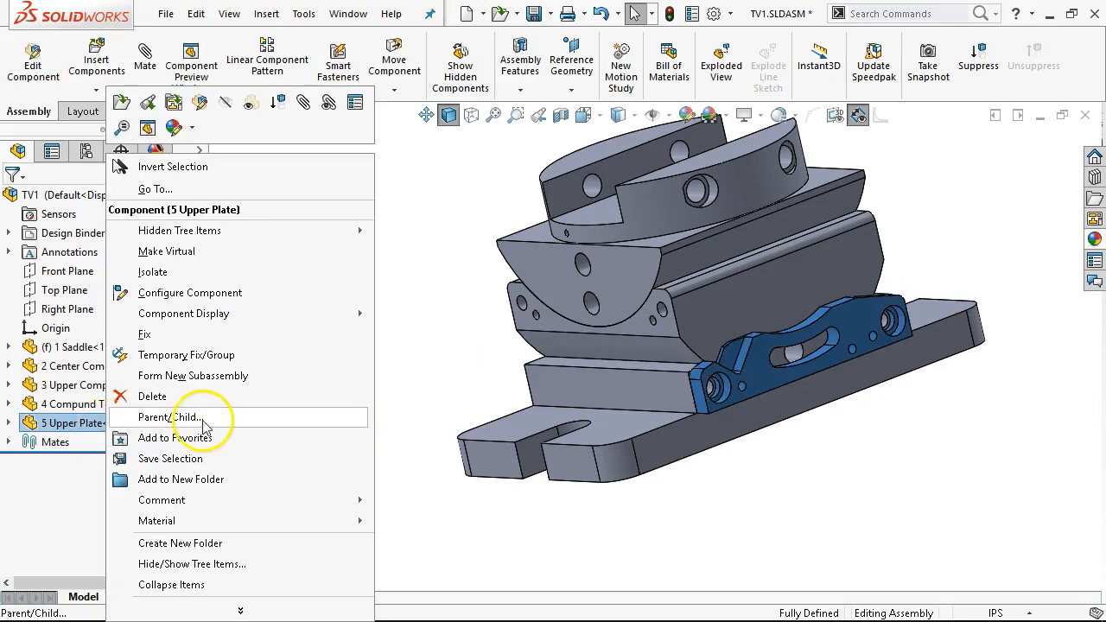
pyautogui.click(211, 609)
pyautogui.scroll(-5, 215, 480)
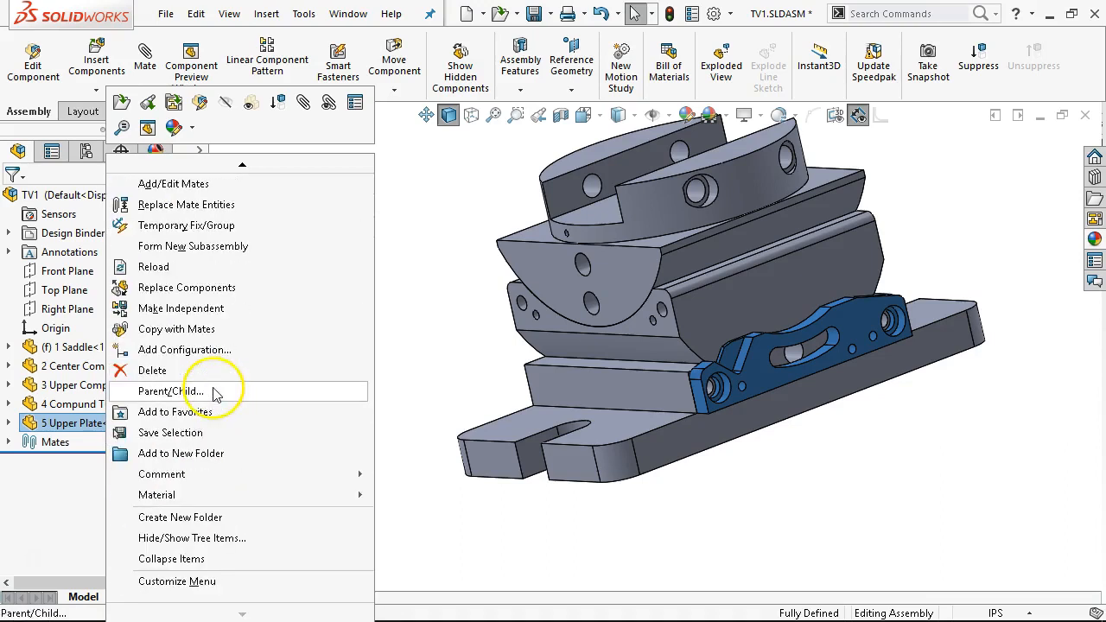
pyautogui.click(189, 287)
pyautogui.click(84, 415)
pyautogui.click(268, 196)
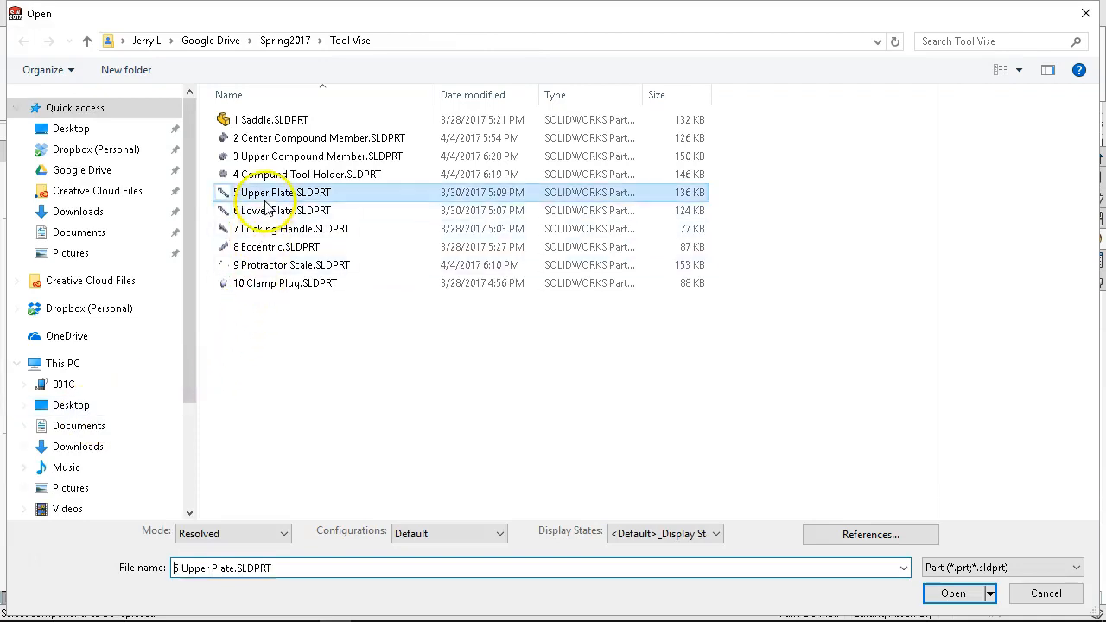
pyautogui.click(270, 211)
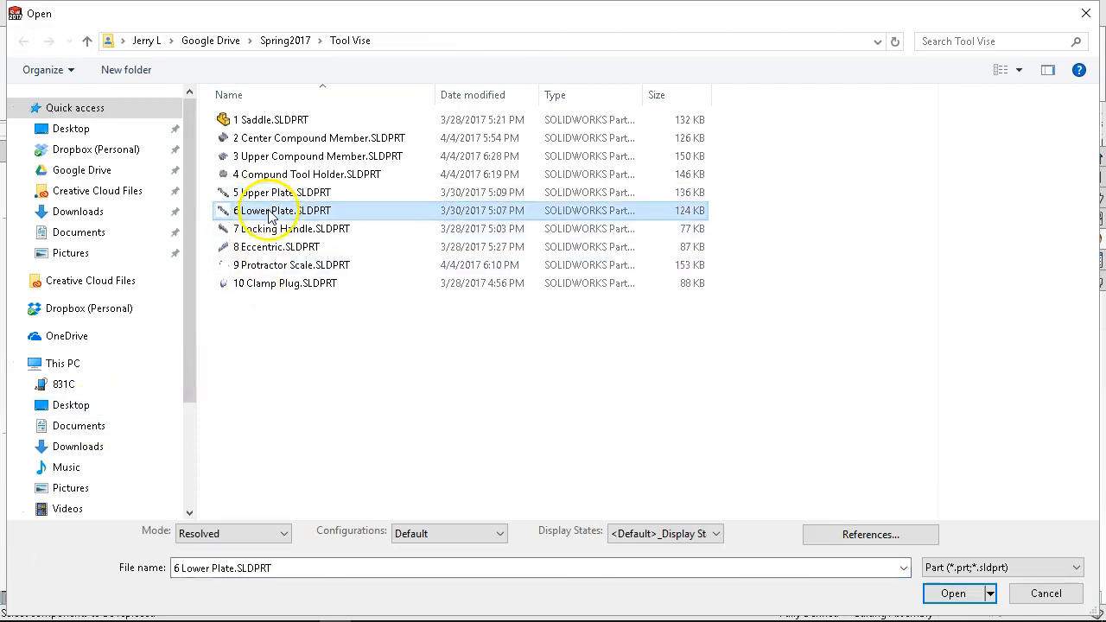
pyautogui.click(954, 593)
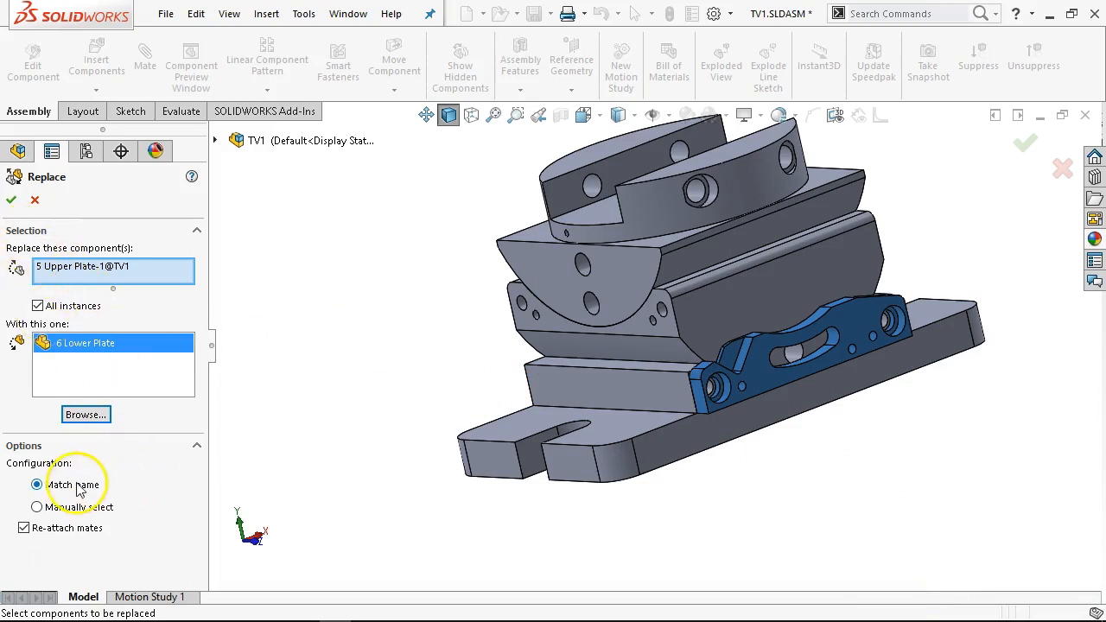
pyautogui.click(12, 203)
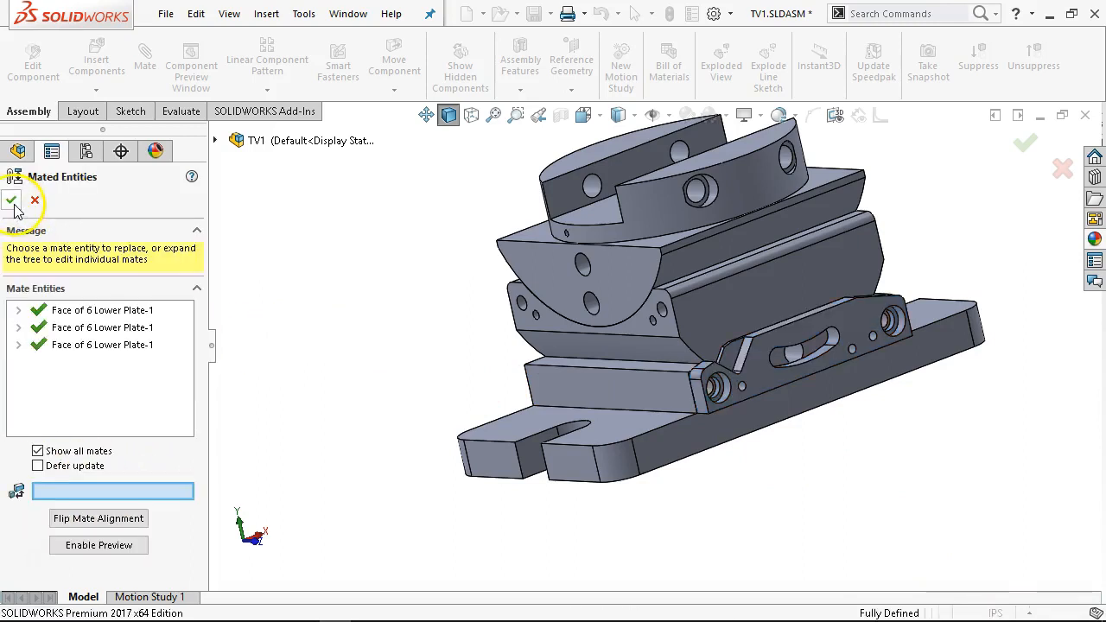
# Check the three re-attached mate faces of the lower plate and accept the mated entities.
pyautogui.click(74, 313)
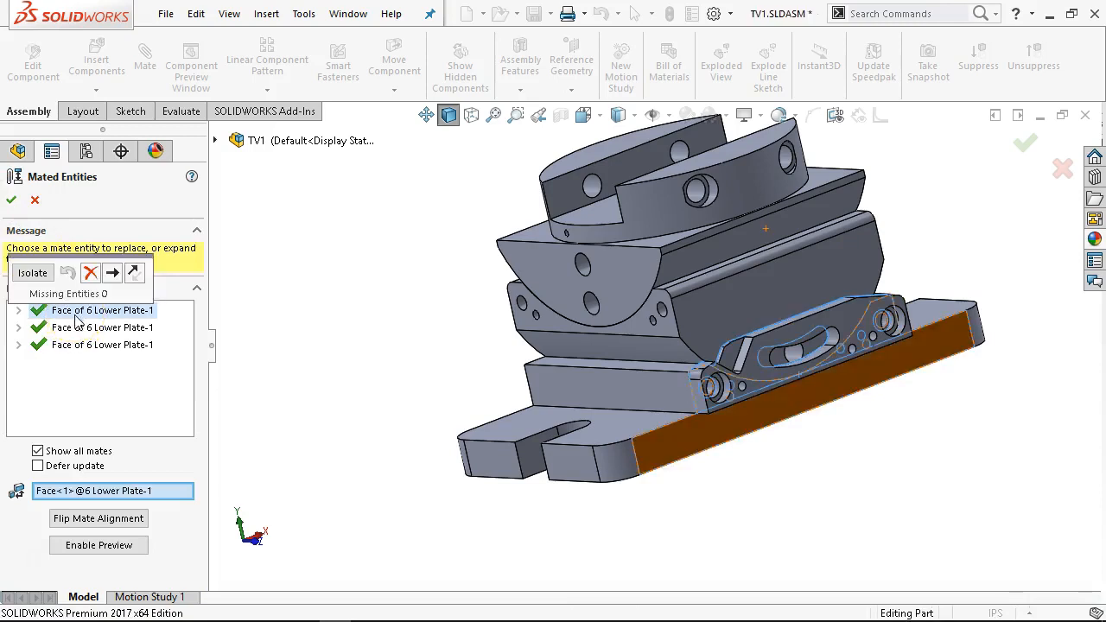
pyautogui.click(80, 330)
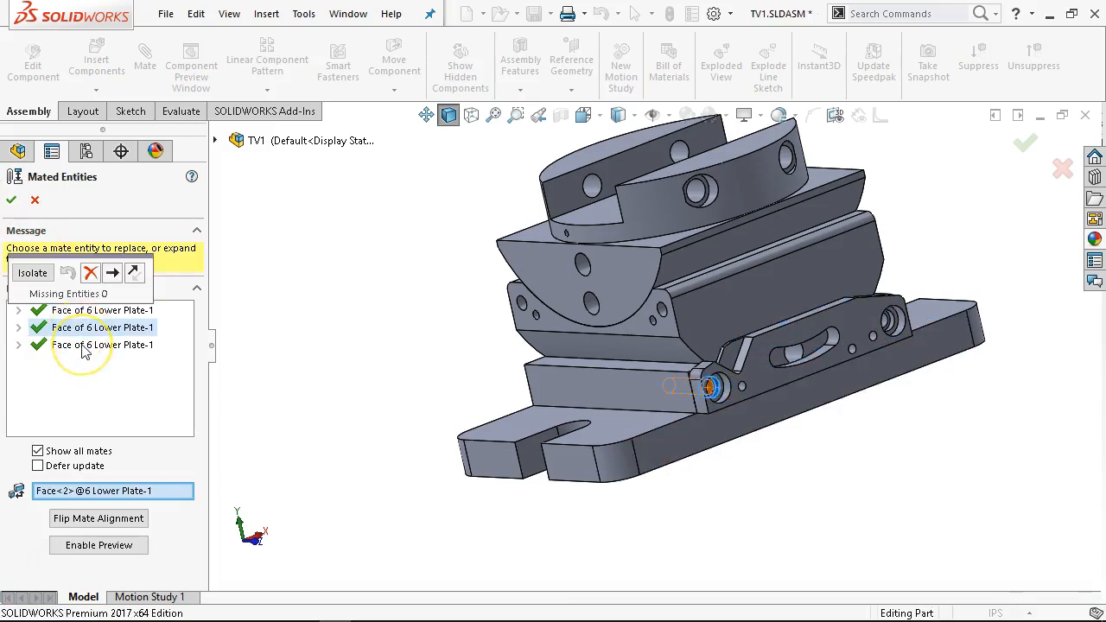
pyautogui.click(83, 346)
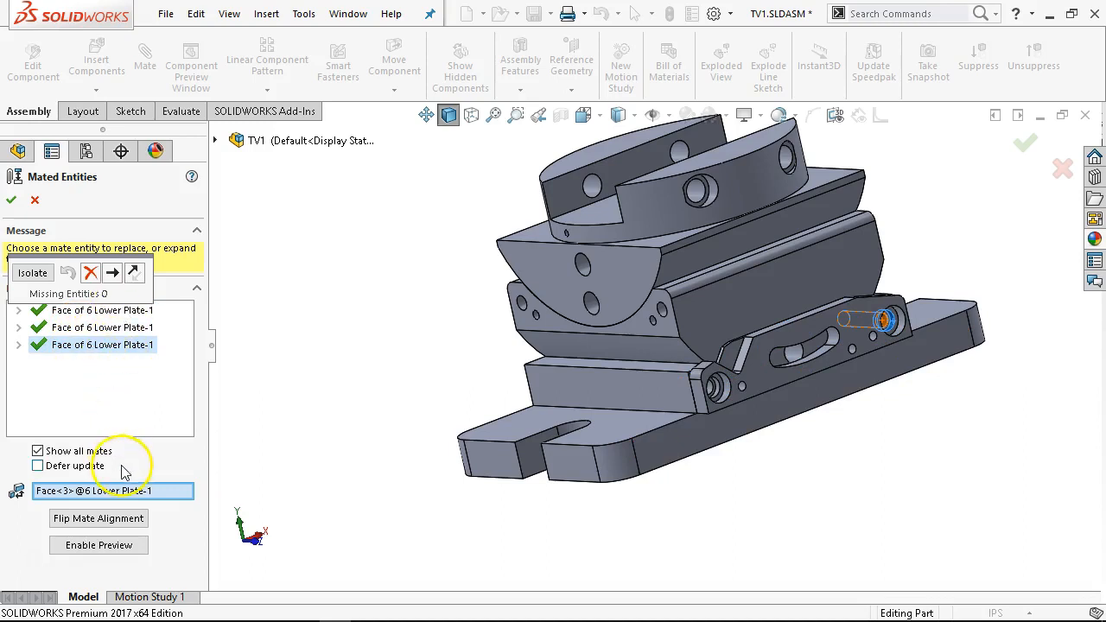
pyautogui.click(12, 202)
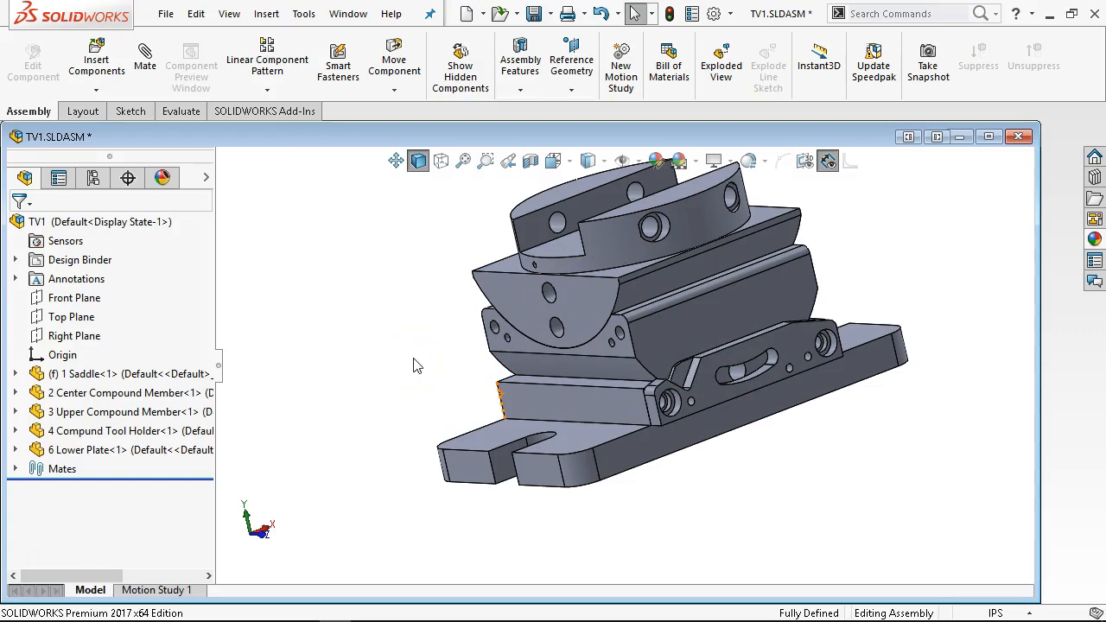
# Add a second lower plate on the saddle's opposite side and mate its flat face coincident with the saddle's long side face.
pyautogui.moveTo(699, 506); pyautogui.dragTo(821, 445, button='middle')
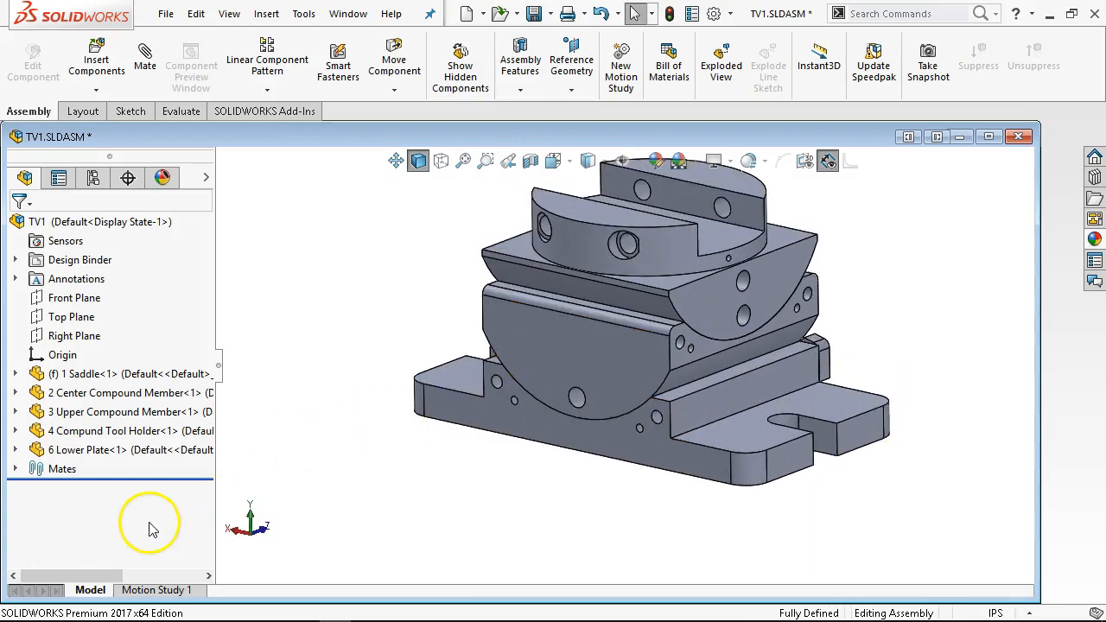
pyautogui.moveTo(136, 460); pyautogui.dragTo(524, 465)
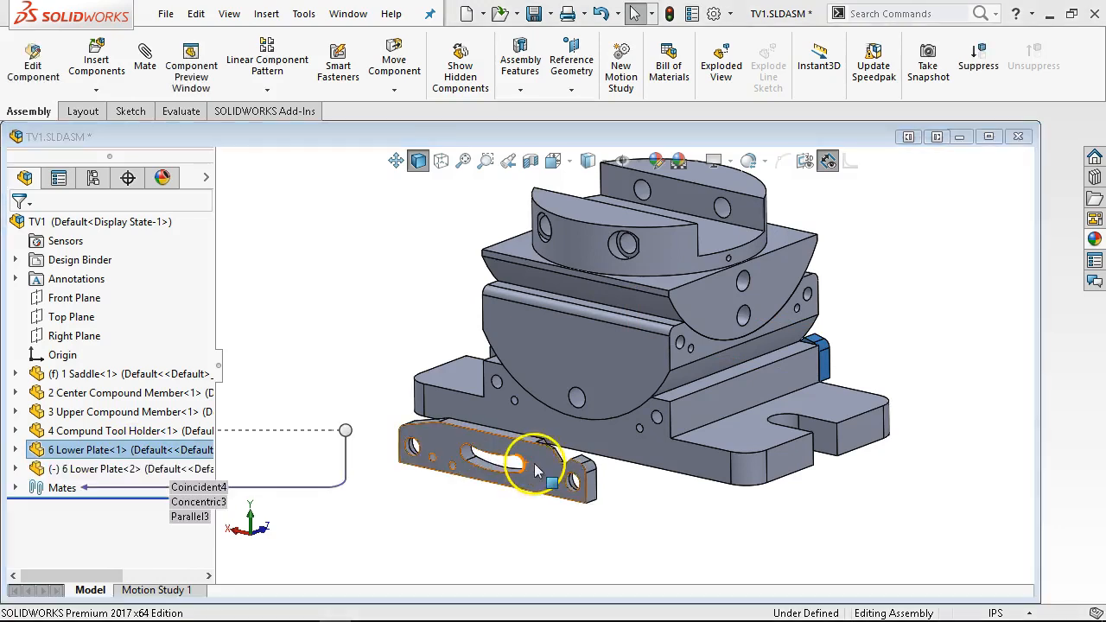
pyautogui.keyDown('ctrl'); pyautogui.click(515, 408); pyautogui.keyUp('ctrl')
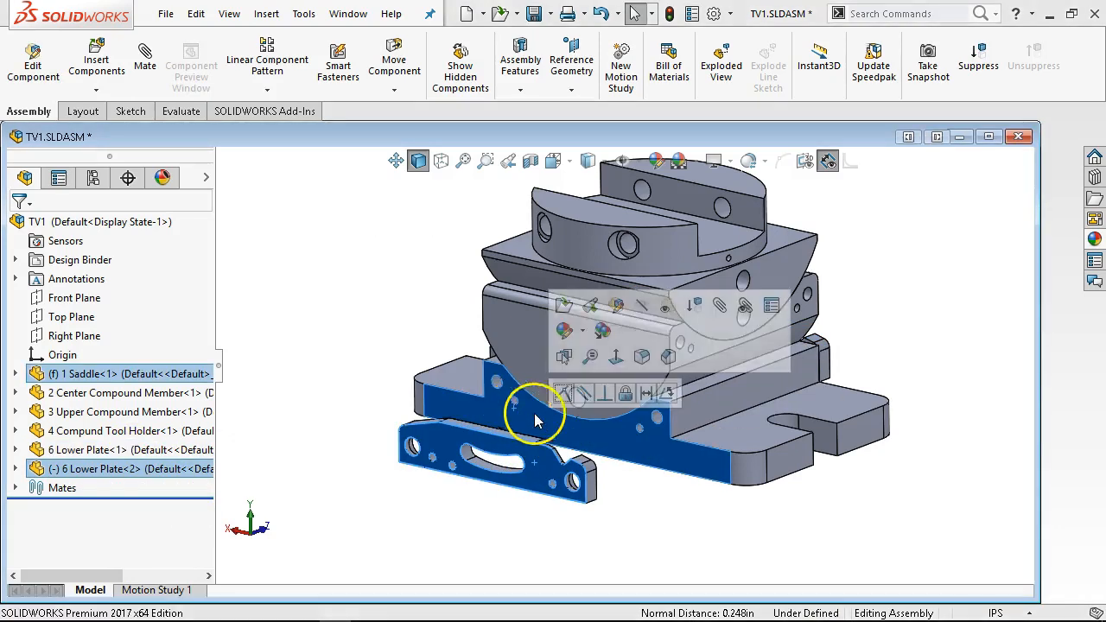
pyautogui.click(562, 394)
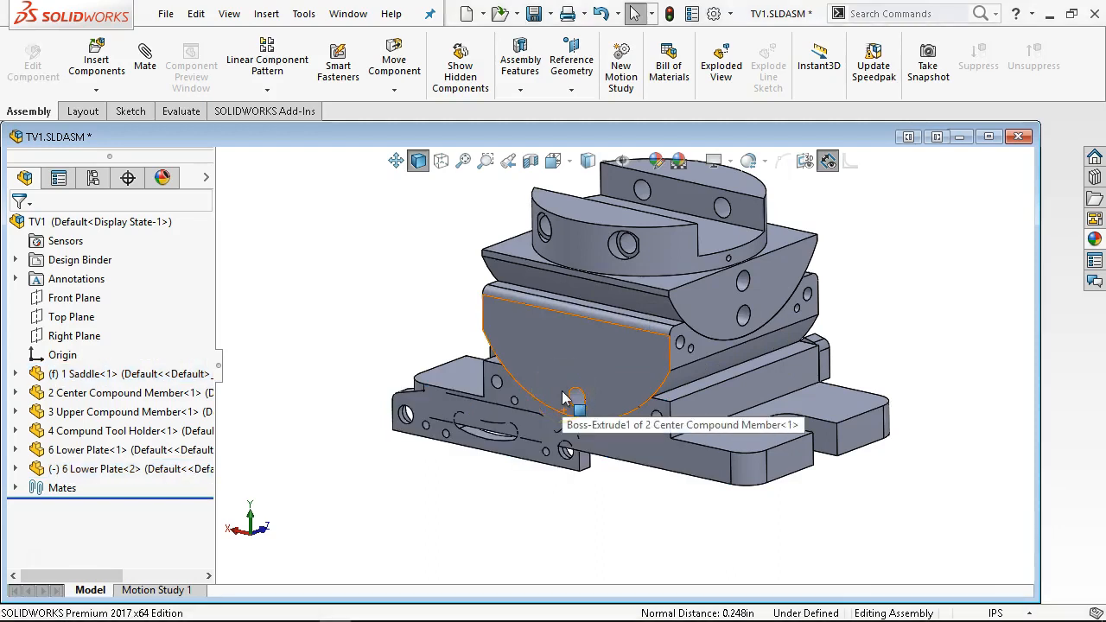
# Flip the alignment of the second lower plate's coincident mate with the saddle.
pyautogui.scroll(-2, 529, 457)
pyautogui.moveTo(471, 430)
pyautogui.mouseDown(button='middle')
pyautogui.moveTo(493, 435)
pyautogui.moveTo(478, 423)
pyautogui.mouseUp(button='middle')
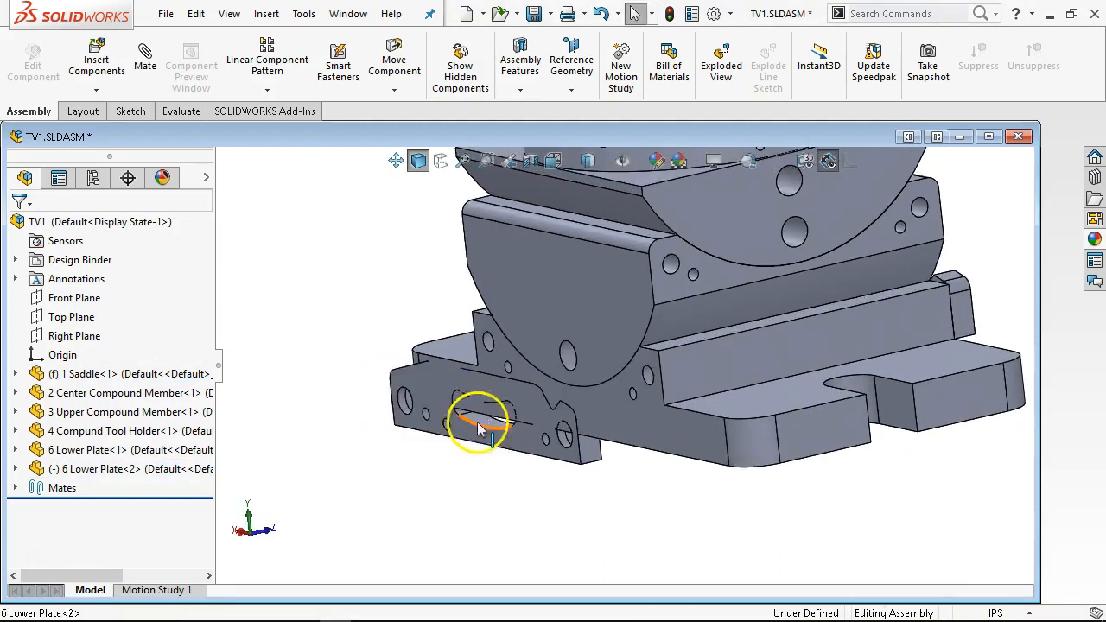
pyautogui.click(16, 469)
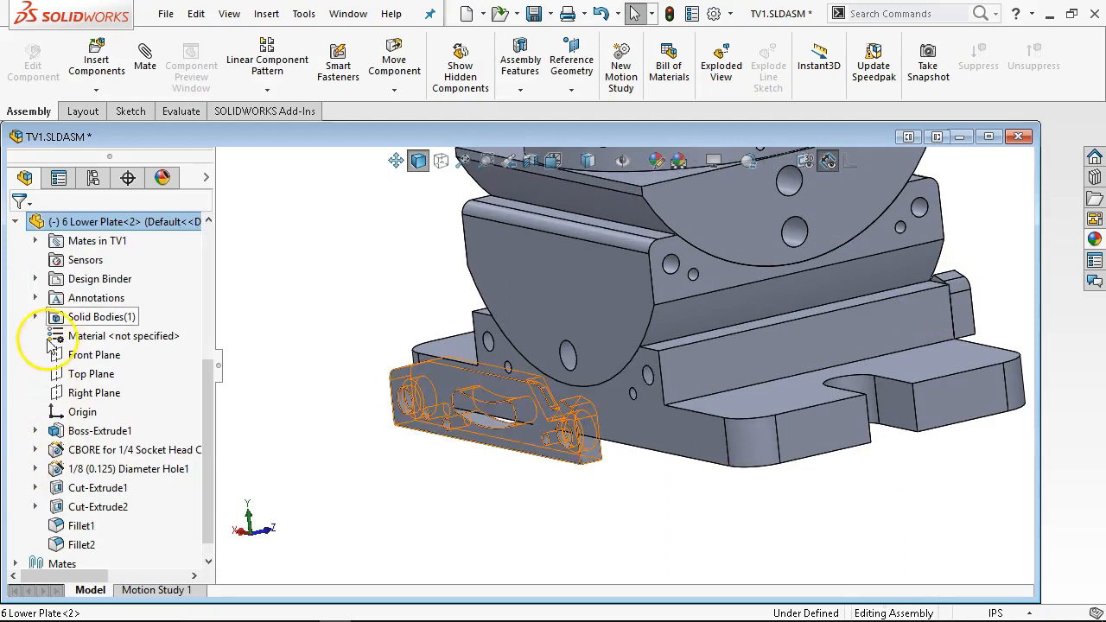
pyautogui.click(35, 241)
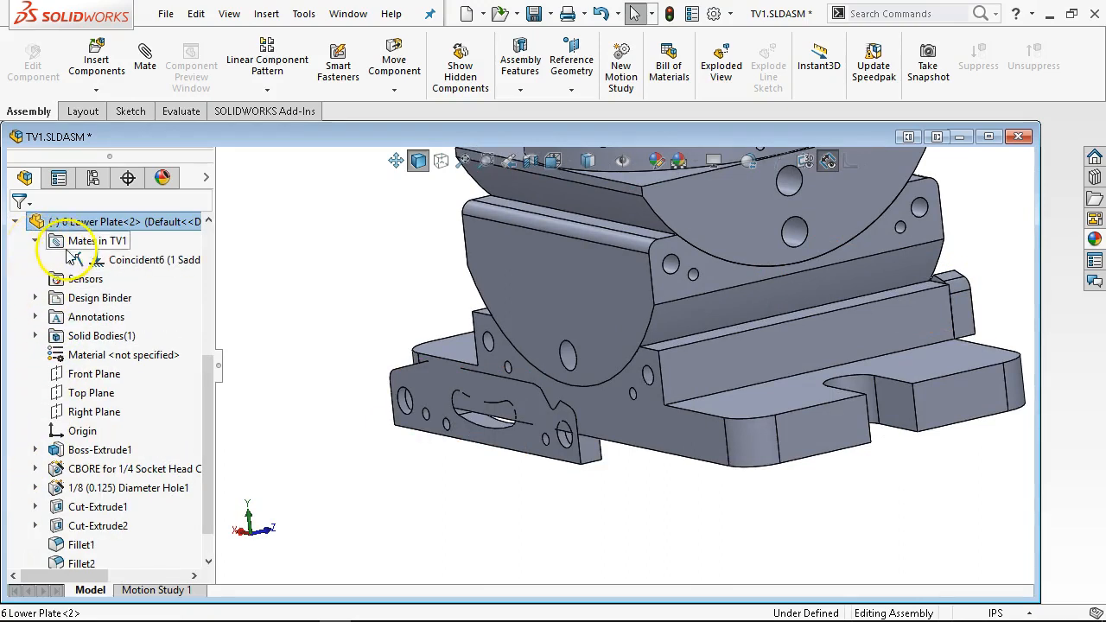
pyautogui.click(126, 263)
pyautogui.rightClick(129, 269)
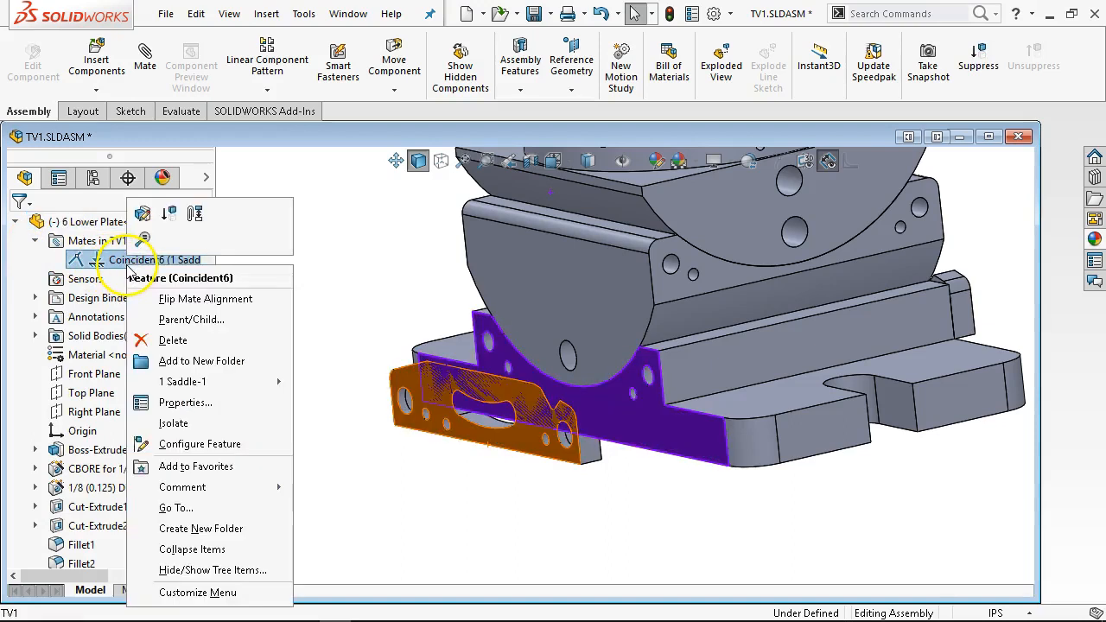
pyautogui.click(212, 290)
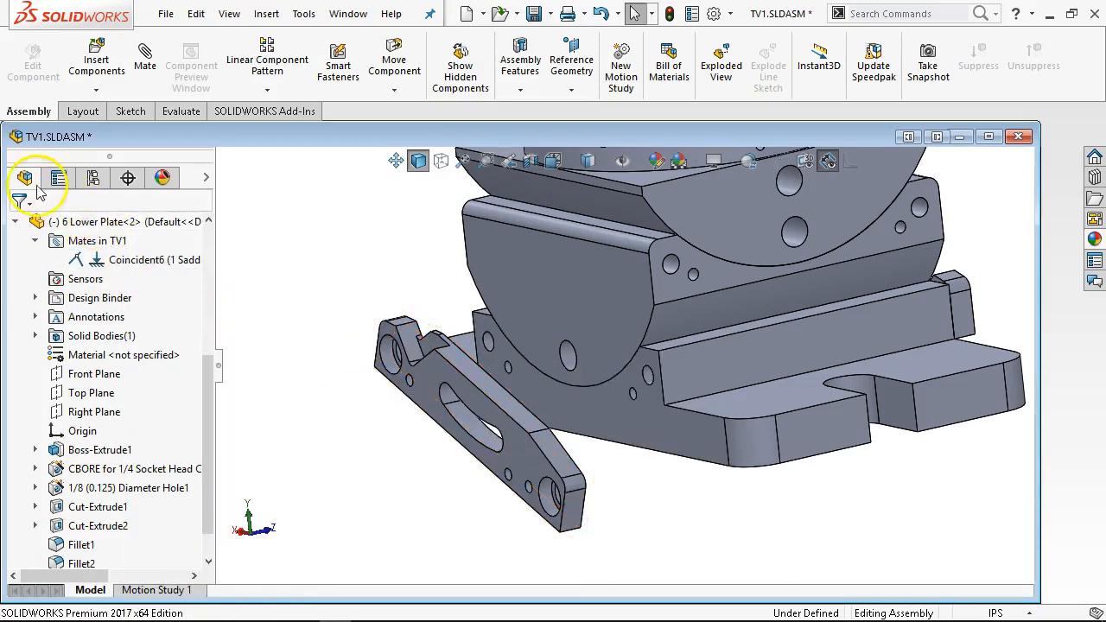
# Add a concentric mate between the second lower plate's counterbored hole at the notched end and the saddle's nearest tapped hole.
pyautogui.scroll(-2, 521, 456)
pyautogui.scroll(-2, 522, 456)
pyautogui.scroll(-4, 346, 316)
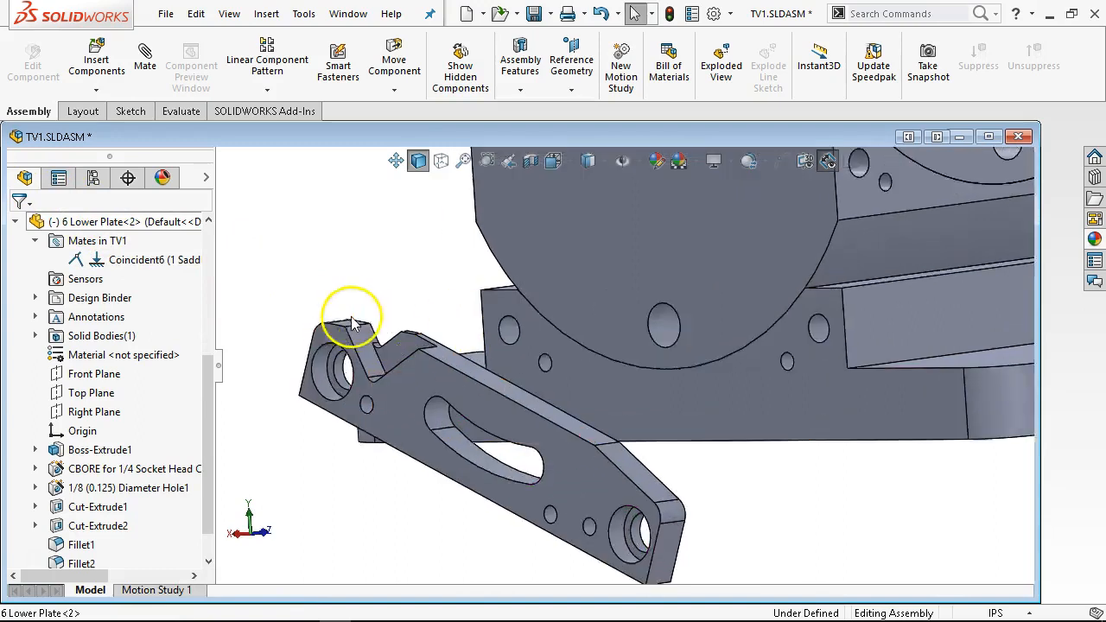
pyautogui.click(399, 401)
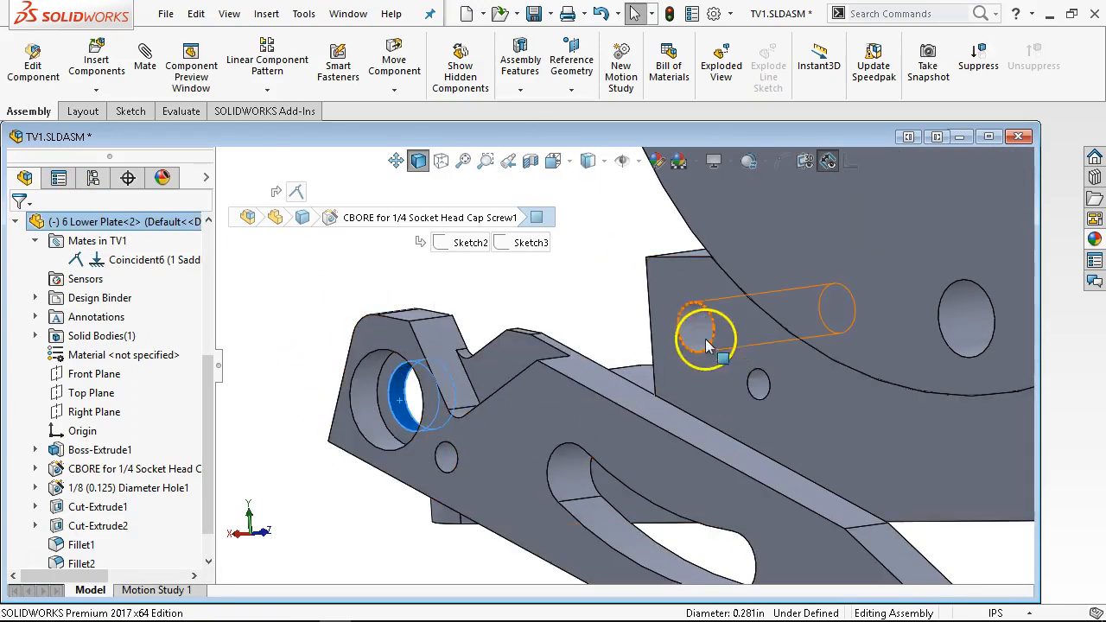
pyautogui.keyDown('ctrl'); pyautogui.click(699, 332); pyautogui.keyUp('ctrl')
pyautogui.click(800, 311)
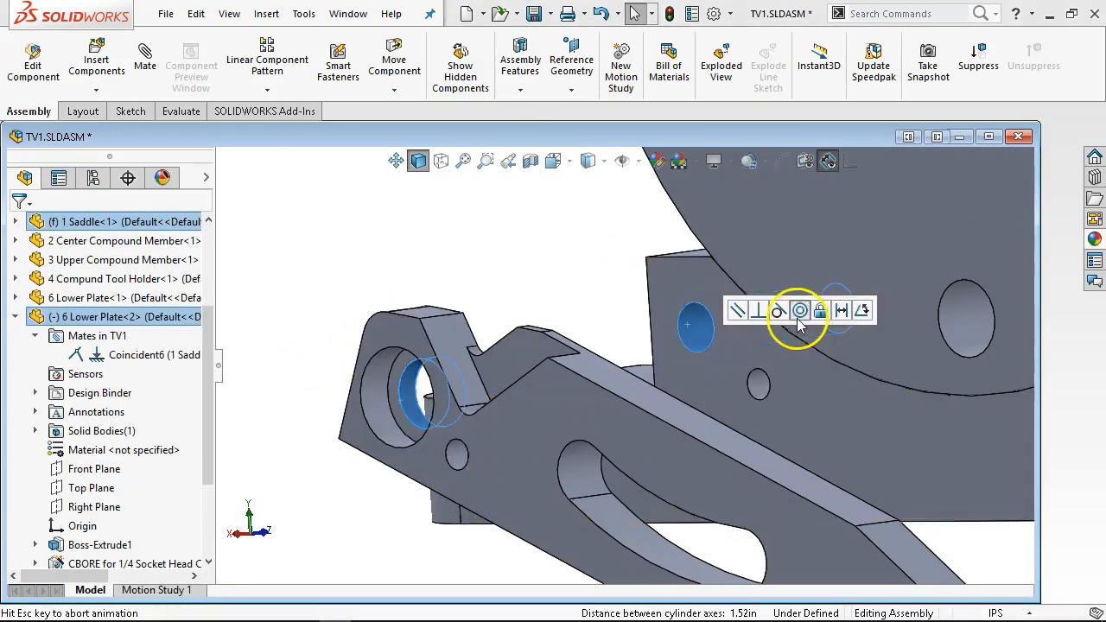
# Add a concentric mate between the second lower plate's other counterbored hole and the saddle's remaining 1/4-20 tapped hole on that side.
pyautogui.scroll(4, 780, 390)
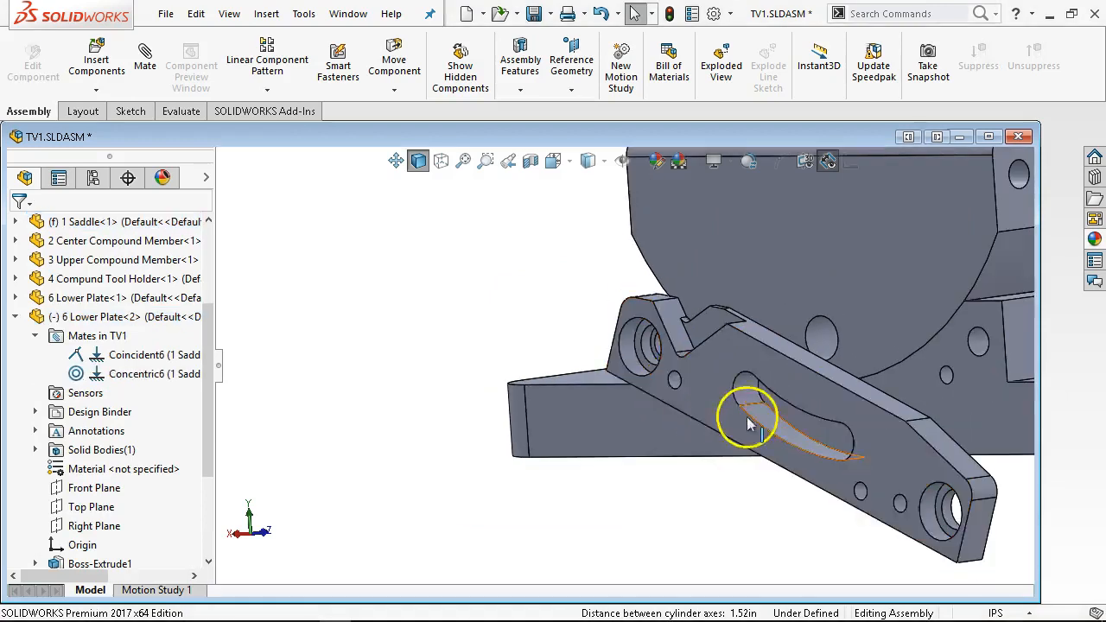
pyautogui.click(978, 343)
pyautogui.scroll(-6, 926, 444)
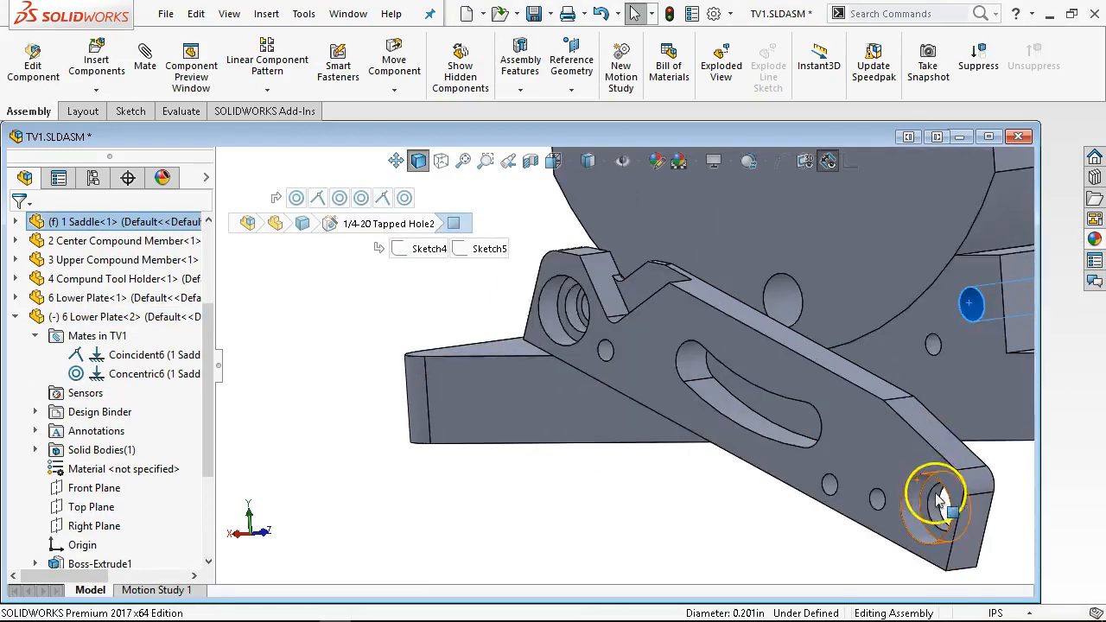
pyautogui.click(761, 421)
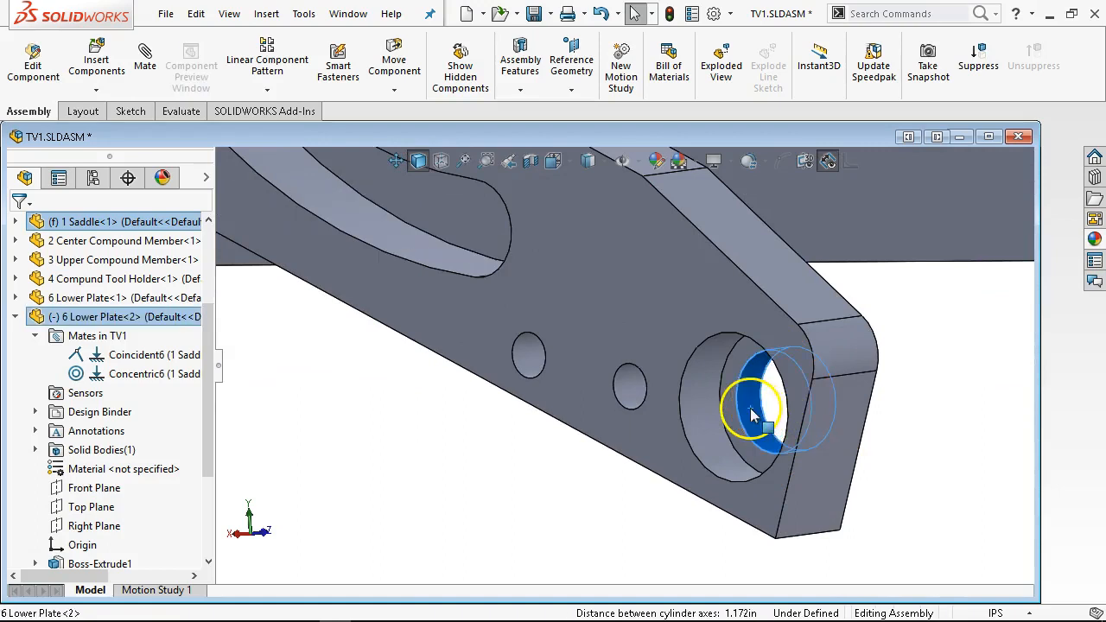
pyautogui.click(863, 400)
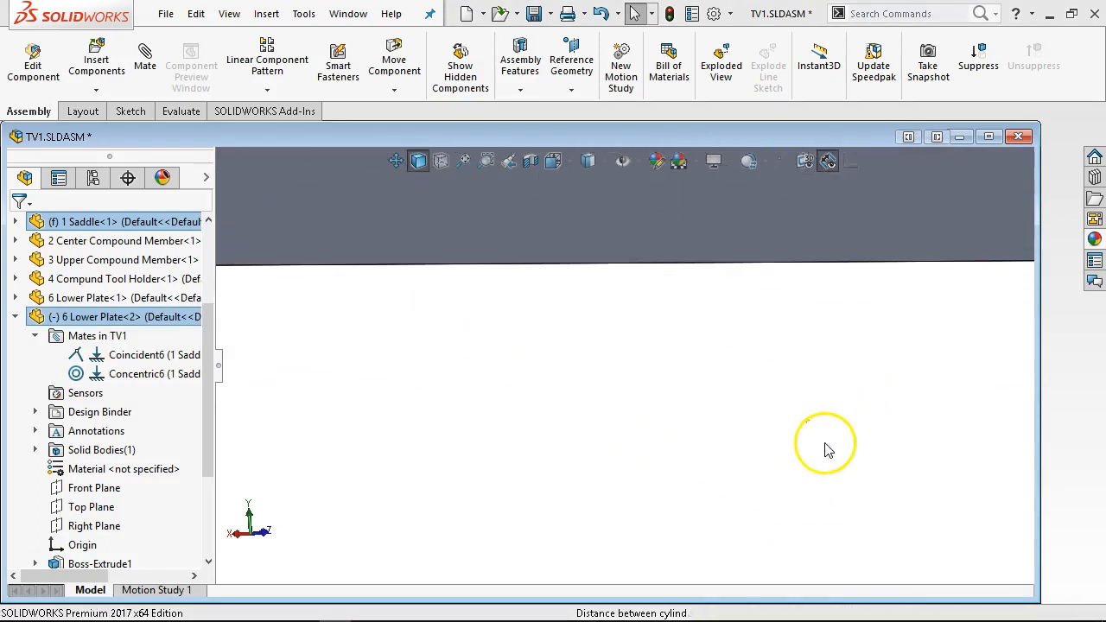
# Check the fit of the second lower plate on the saddle from the front and at an angle.
pyautogui.hotkey('ctrl', '1')
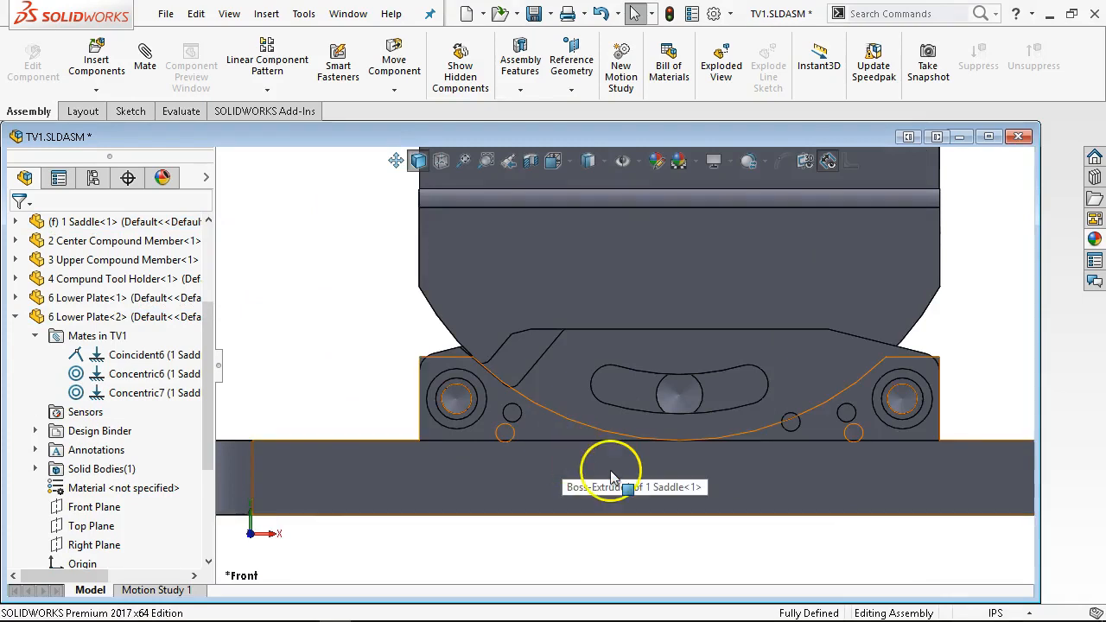
pyautogui.scroll(2, 508, 446)
pyautogui.moveTo(427, 289); pyautogui.dragTo(500, 373, button='middle')
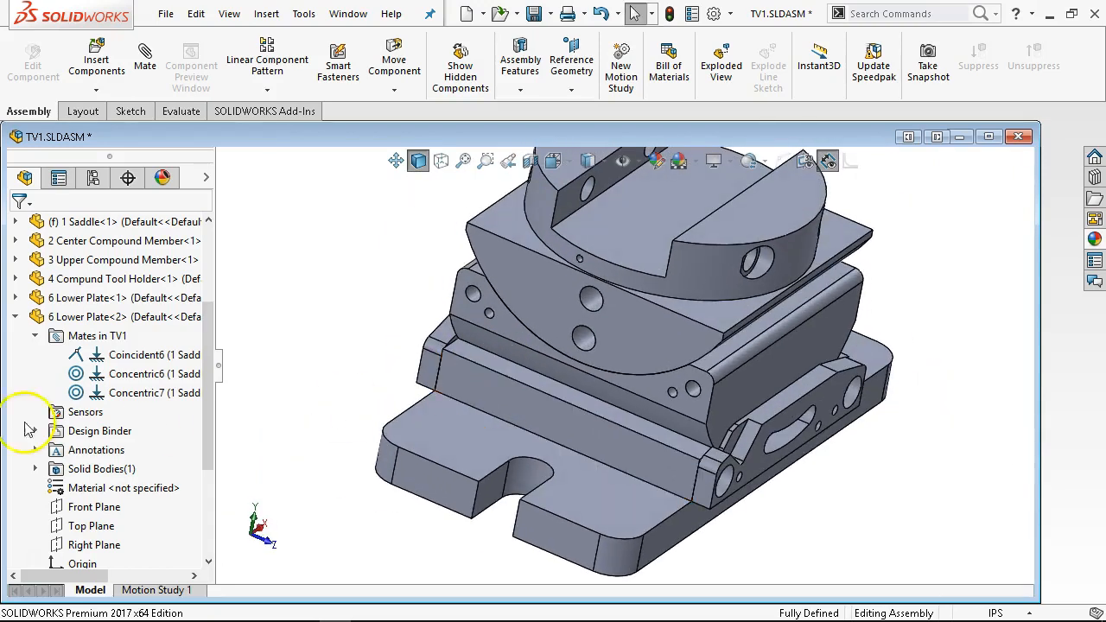
pyautogui.click(15, 317)
pyautogui.moveTo(365, 348); pyautogui.dragTo(324, 353, button='middle')
pyautogui.scroll(3, 321, 372)
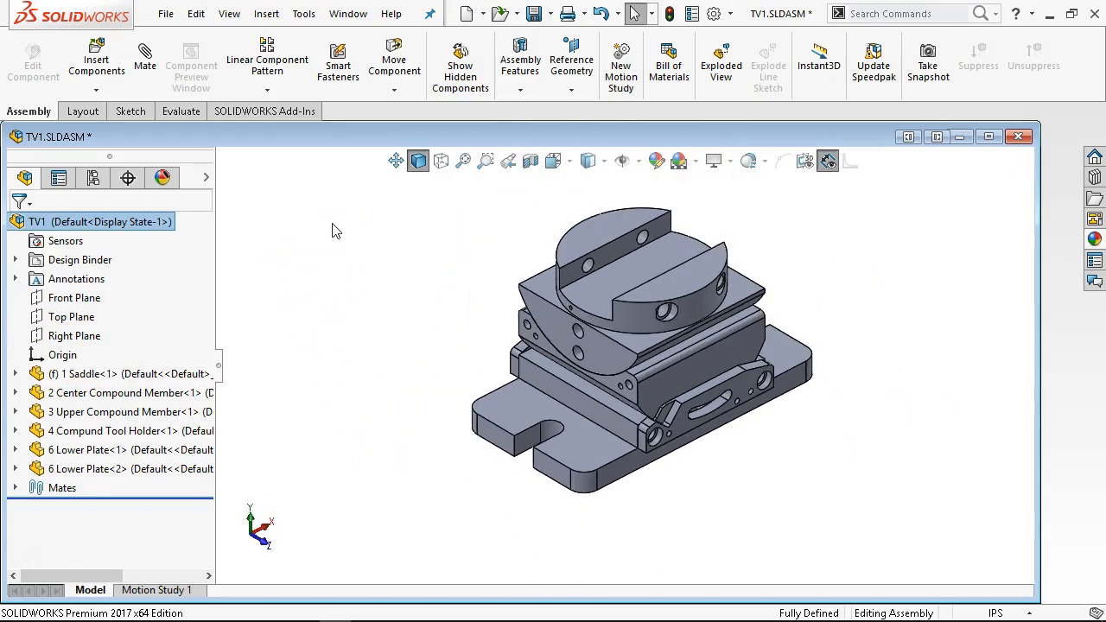
# Insert the part file 5 Upper Plate and place it in open space beside the center compound member.
pyautogui.click(96, 55)
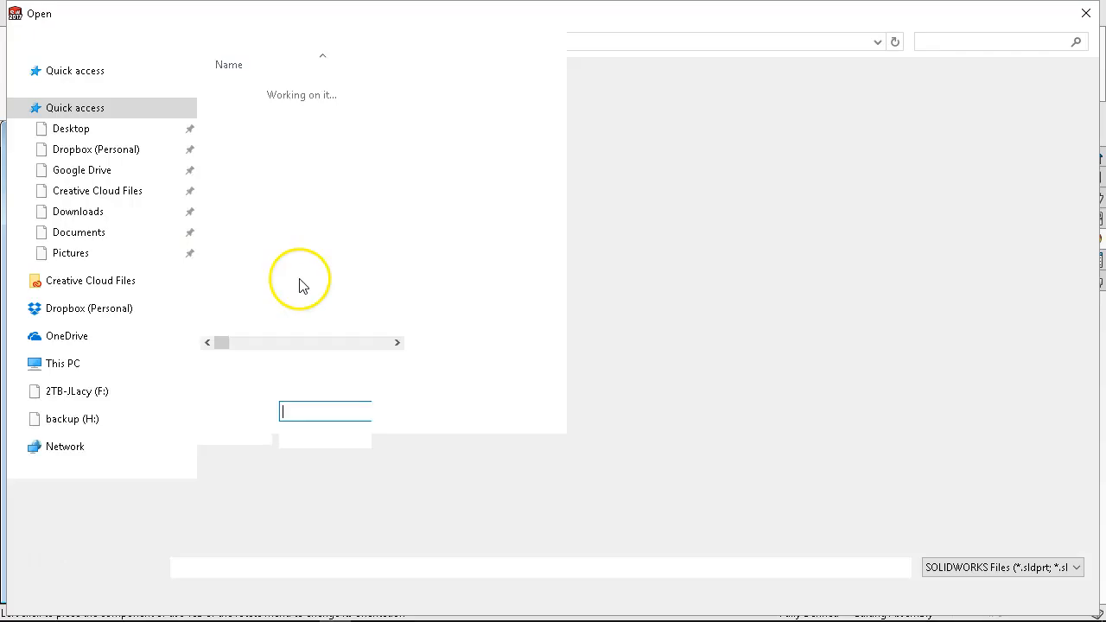
pyautogui.click(313, 194)
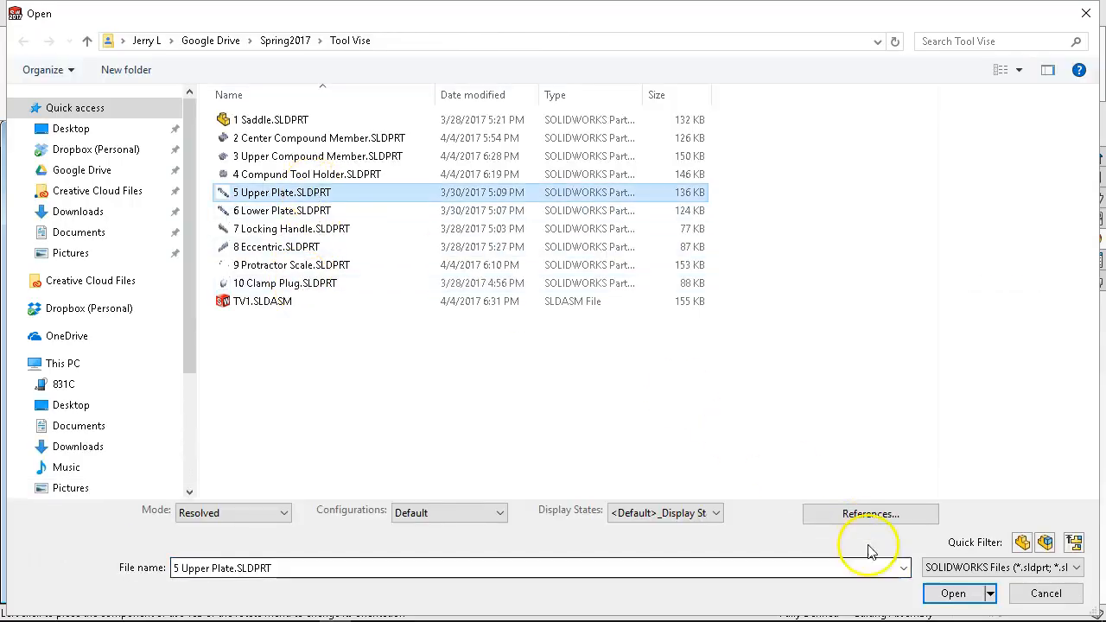
pyautogui.click(959, 594)
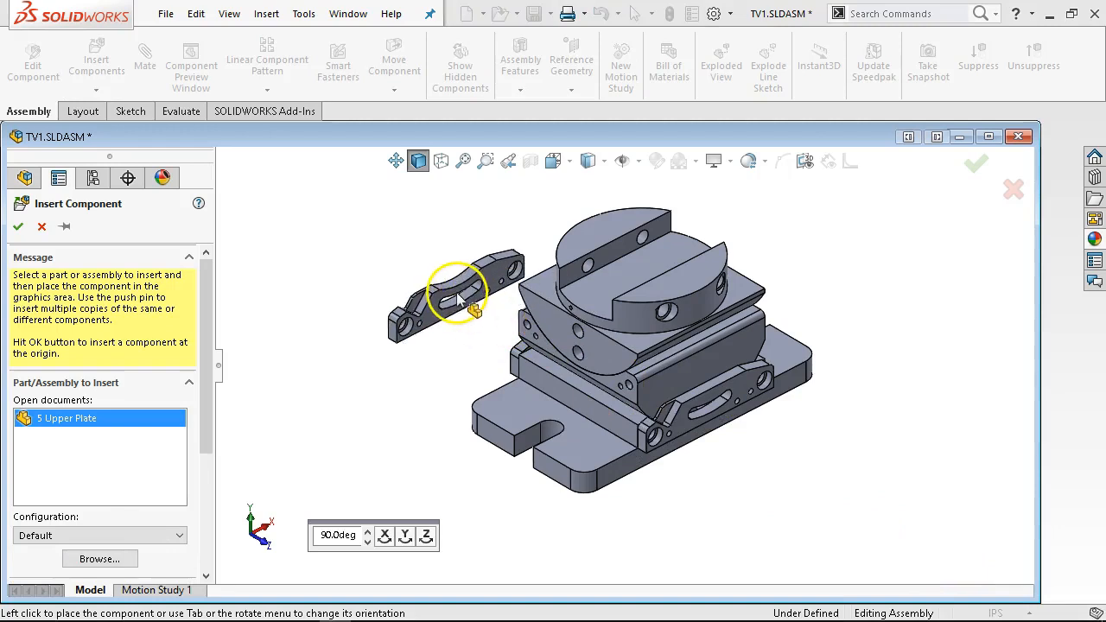
pyautogui.click(457, 298)
# Add a coincident mate between the first upper plate's flat back face and the center compound member's end face.
pyautogui.scroll(-2, 519, 372)
pyautogui.scroll(-3, 543, 350)
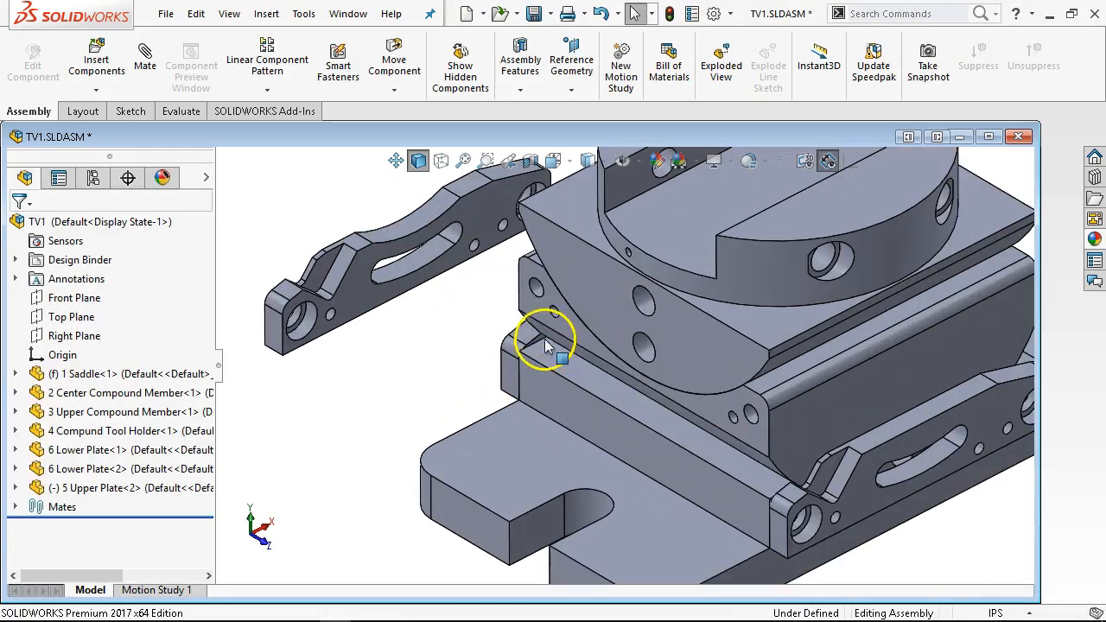
pyautogui.click(534, 316)
pyautogui.moveTo(512, 333); pyautogui.dragTo(625, 366, button='middle')
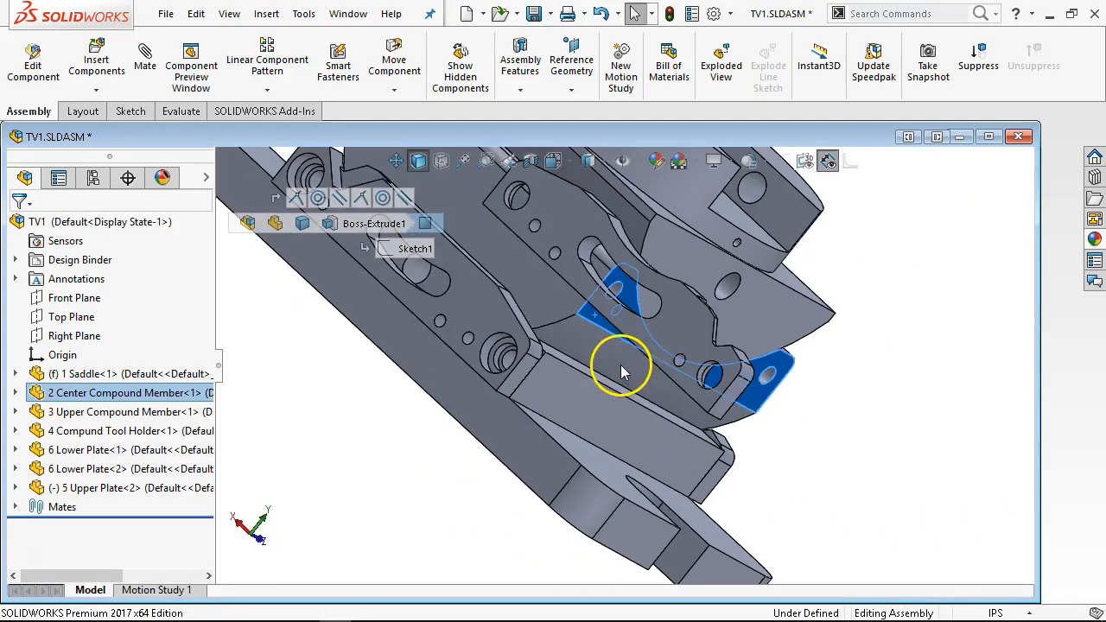
pyautogui.keyDown('ctrl'); pyautogui.click(554, 224); pyautogui.keyUp('ctrl')
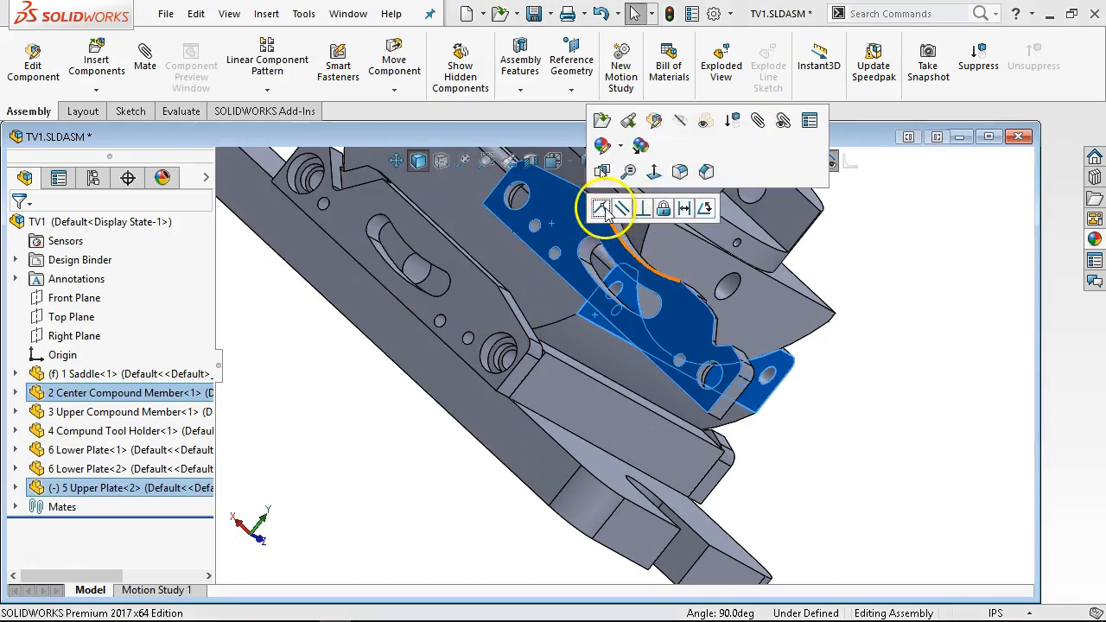
pyautogui.click(608, 212)
# Maximize the assembly window and mate the upper plate's counterbored hole at the unnotched end concentric with the center compound member's corresponding tapped hole.
pyautogui.moveTo(786, 395); pyautogui.dragTo(637, 285, button='middle')
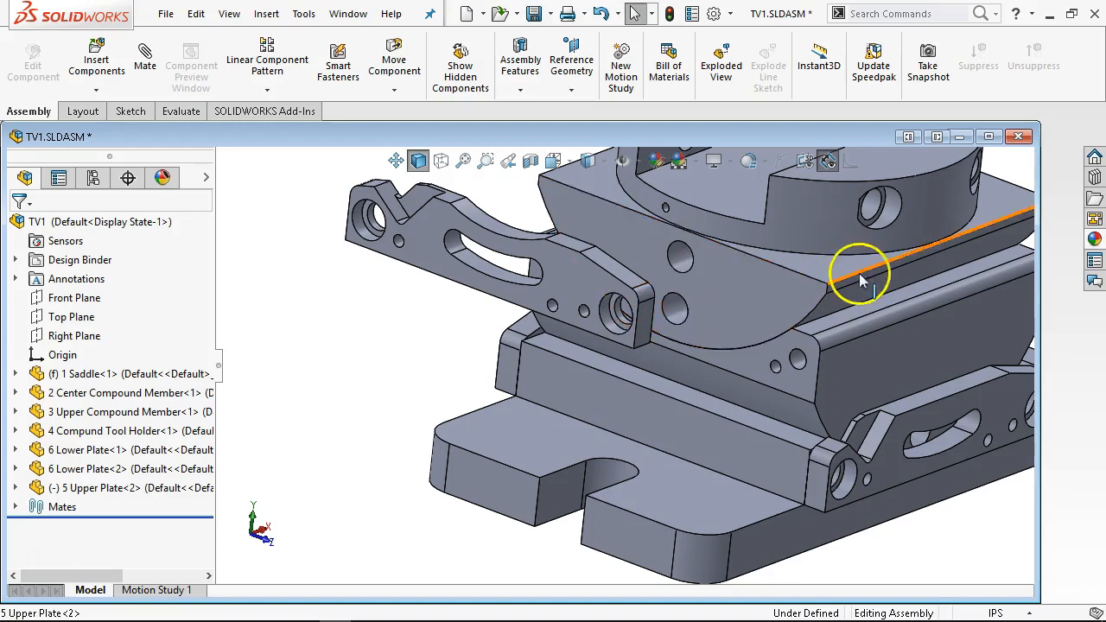
pyautogui.click(989, 137)
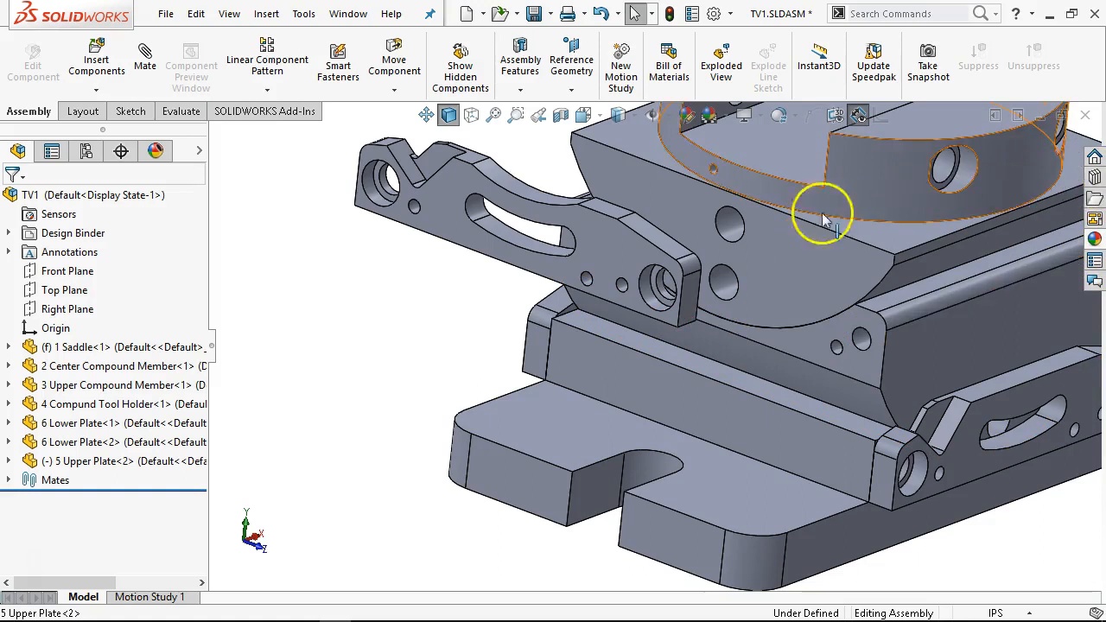
pyautogui.scroll(-4, 654, 292)
pyautogui.click(664, 291)
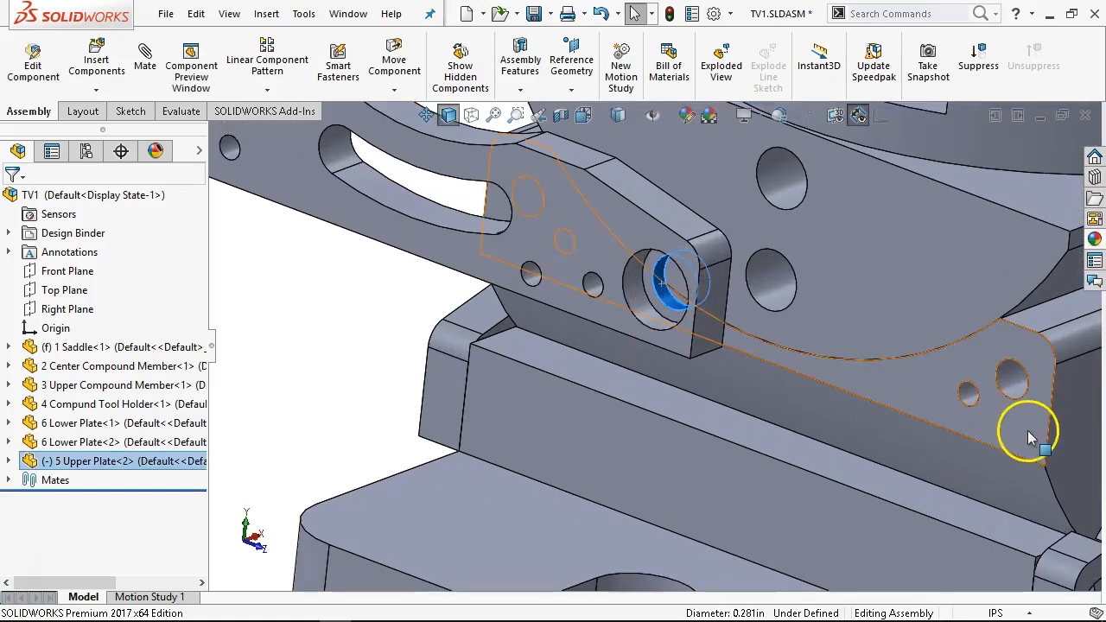
pyautogui.keyDown('ctrl'); pyautogui.click(1010, 390); pyautogui.keyUp('ctrl')
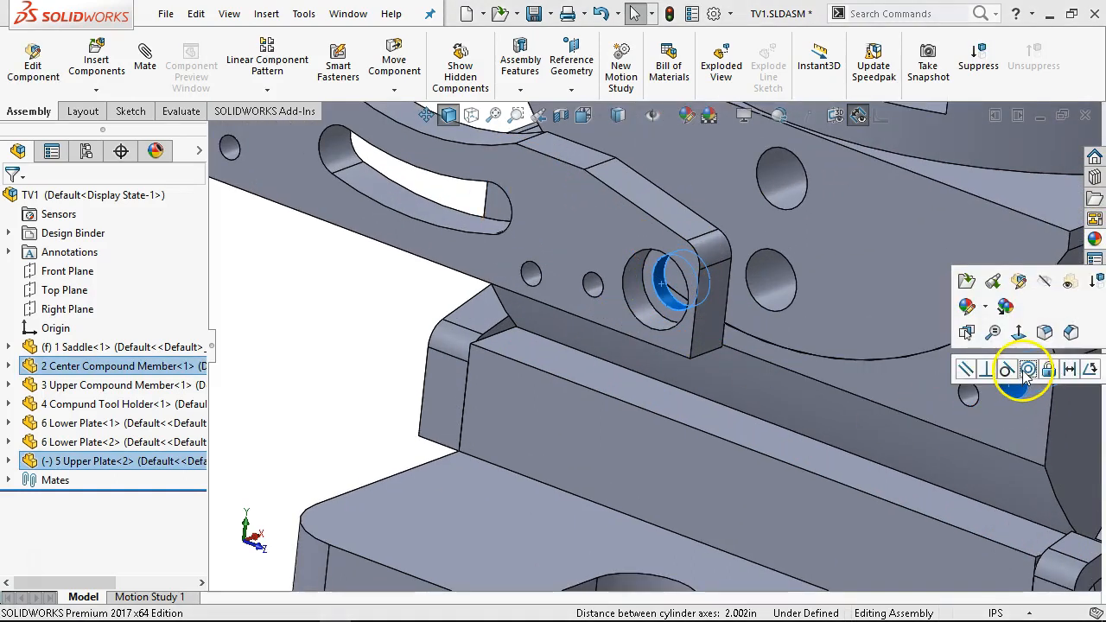
pyautogui.click(1028, 370)
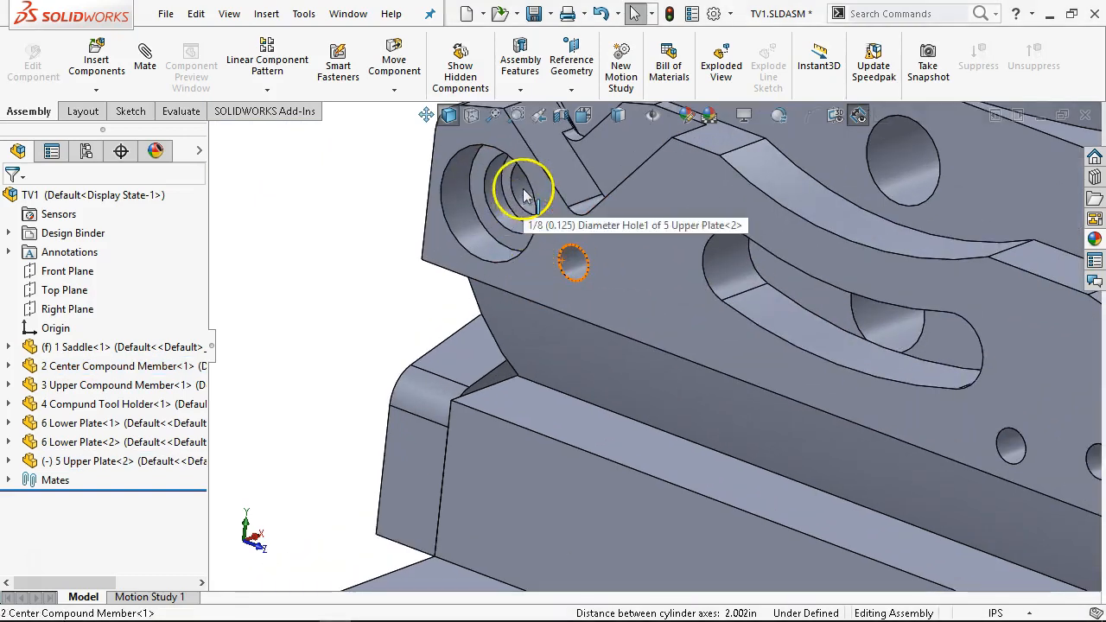
# Add a concentric mate between the upper plate's counterbored hole at the notched end and the tapped hole behind it.
pyautogui.click(515, 194)
pyautogui.keyDown('ctrl'); pyautogui.click(537, 224); pyautogui.keyUp('ctrl')
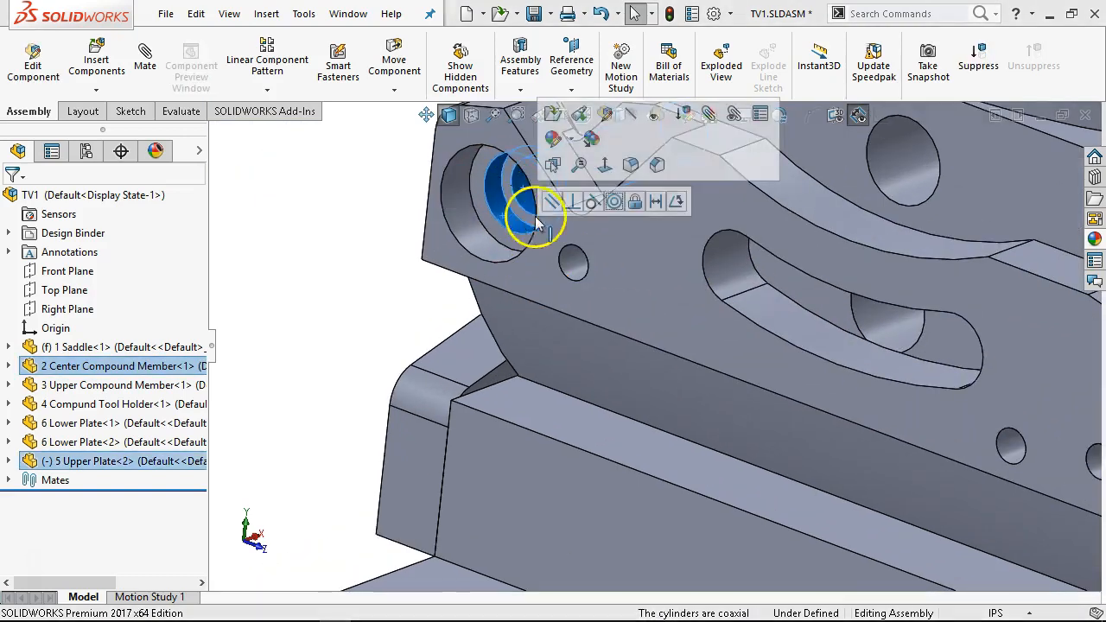
pyautogui.click(614, 202)
# Place a second copy of the upper plate beside the assembly and mate its back face coincident with the center compound member's free end face.
pyautogui.press('f')
pyautogui.moveTo(612, 452); pyautogui.dragTo(425, 496, button='middle')
pyautogui.moveTo(136, 460); pyautogui.dragTo(535, 433)
pyautogui.click(534, 432)
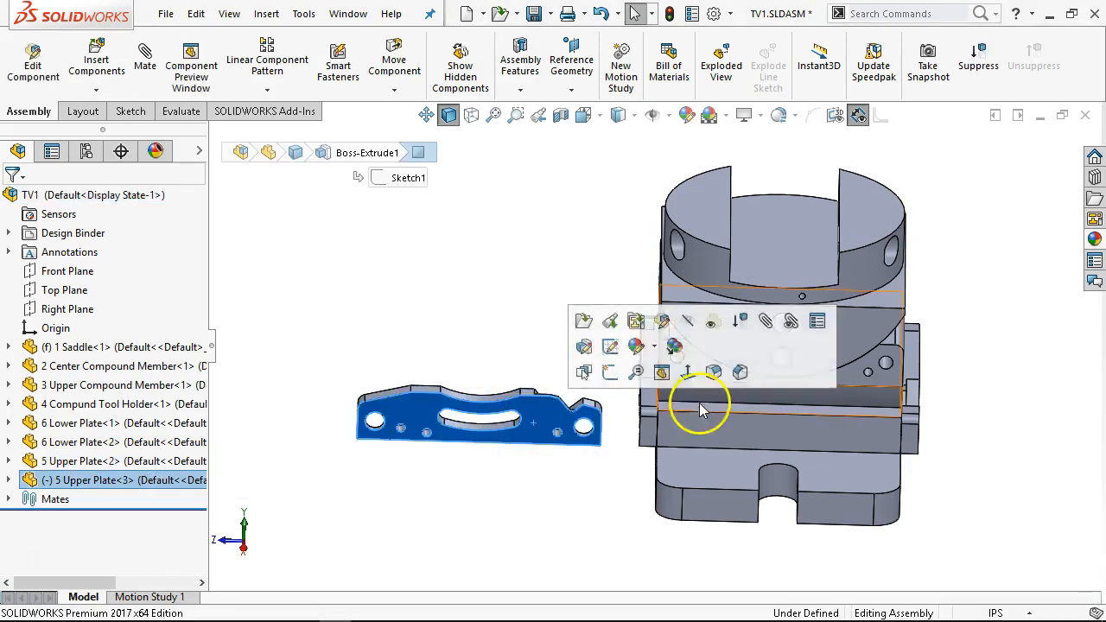
pyautogui.keyDown('ctrl'); pyautogui.click(708, 373); pyautogui.keyUp('ctrl')
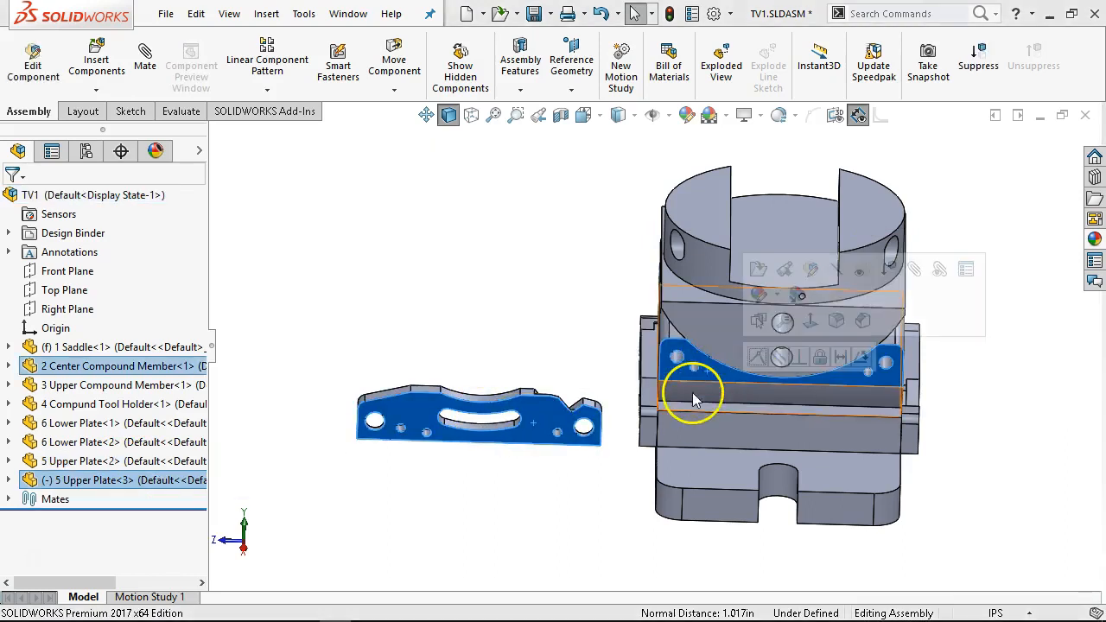
pyautogui.click(767, 357)
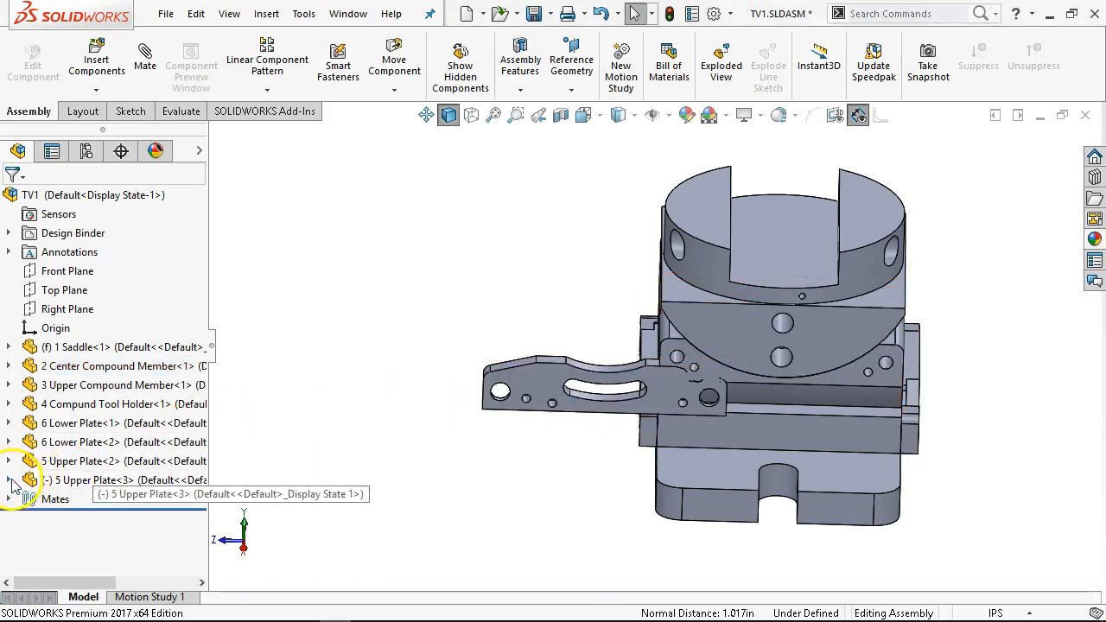
# Flip the alignment of the second upper plate's coincident mate so that its counterbores face outward.
pyautogui.click(9, 481)
pyautogui.click(28, 234)
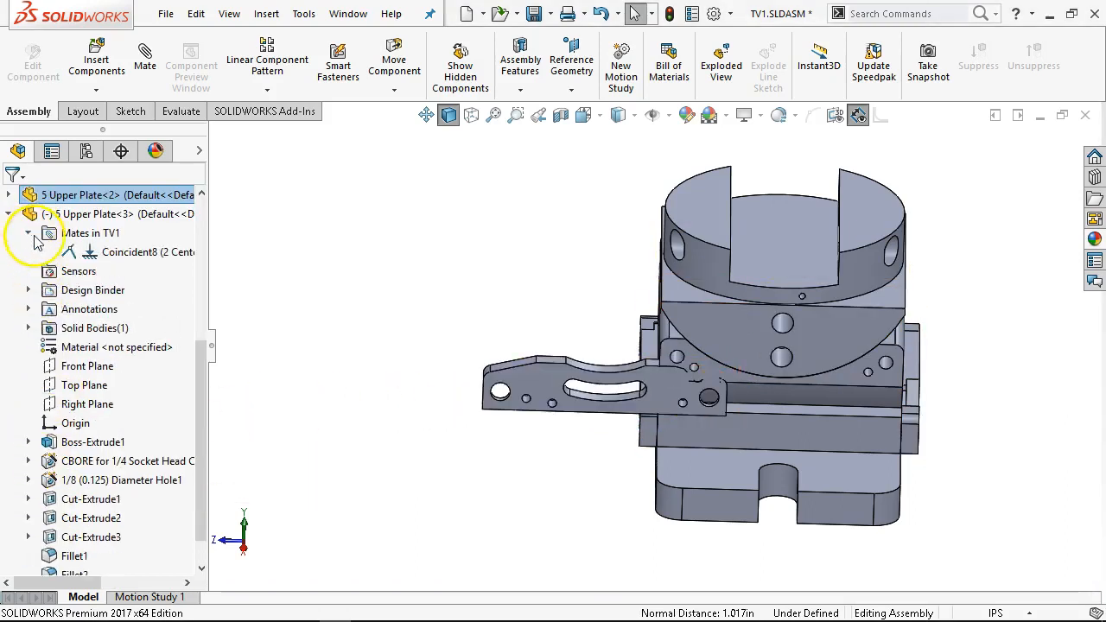
pyautogui.rightClick(89, 256)
pyautogui.click(108, 279)
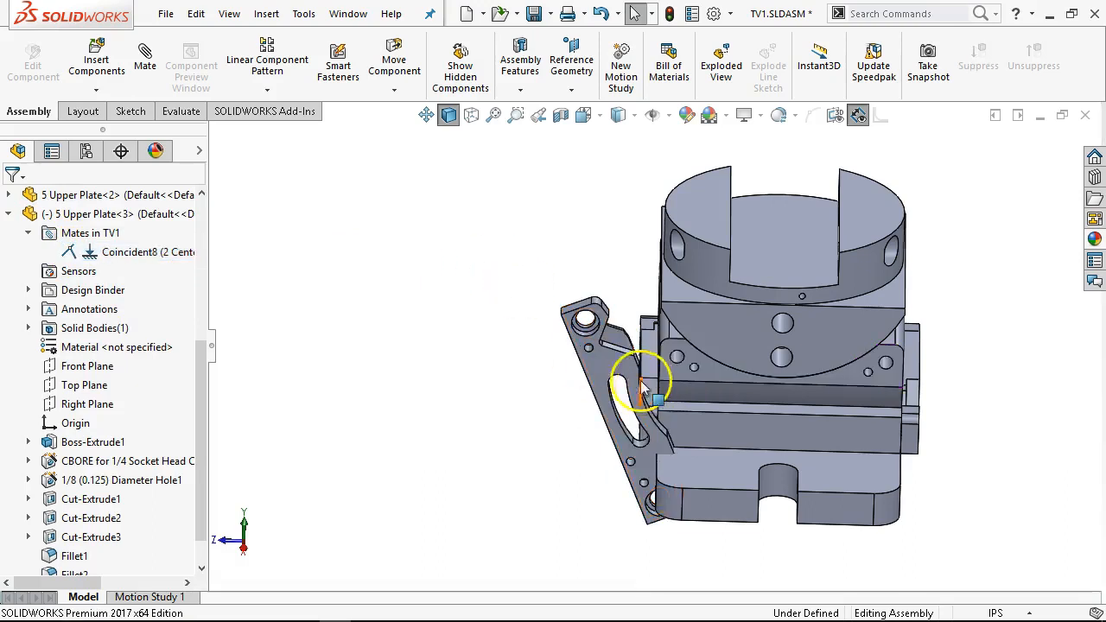
# Add a concentric mate between the second upper plate's counterbored hole at the notched end and the center compound member's matching tapped hole.
pyautogui.scroll(-10, 605, 316)
pyautogui.click(543, 363)
pyautogui.scroll(10, 830, 450)
pyautogui.scroll(-7, 933, 487)
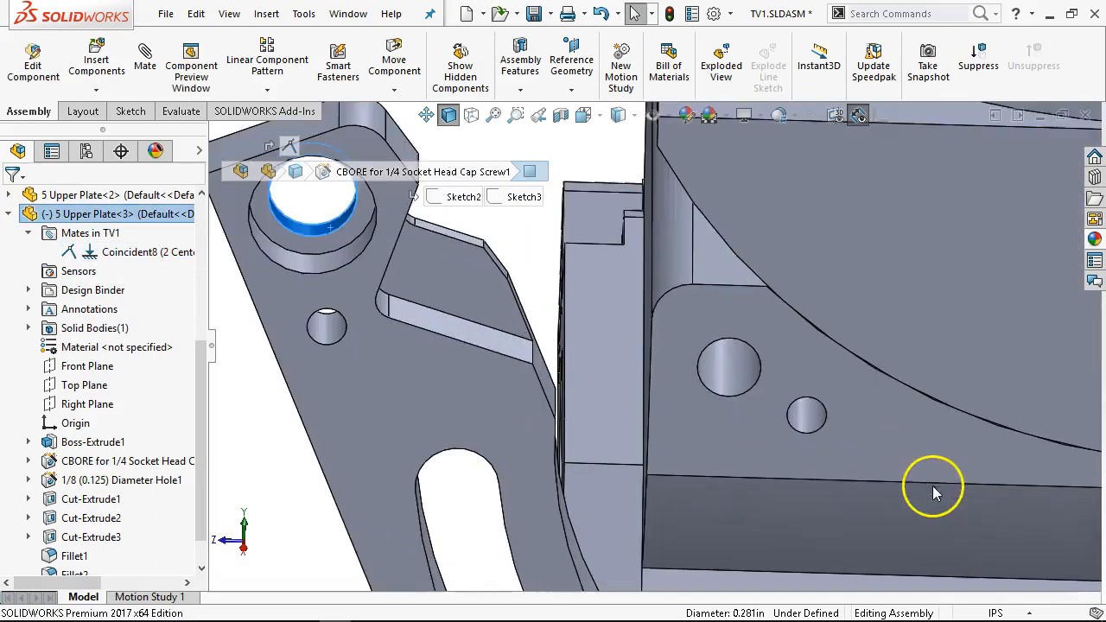
pyautogui.keyDown('ctrl'); pyautogui.click(750, 388); pyautogui.keyUp('ctrl')
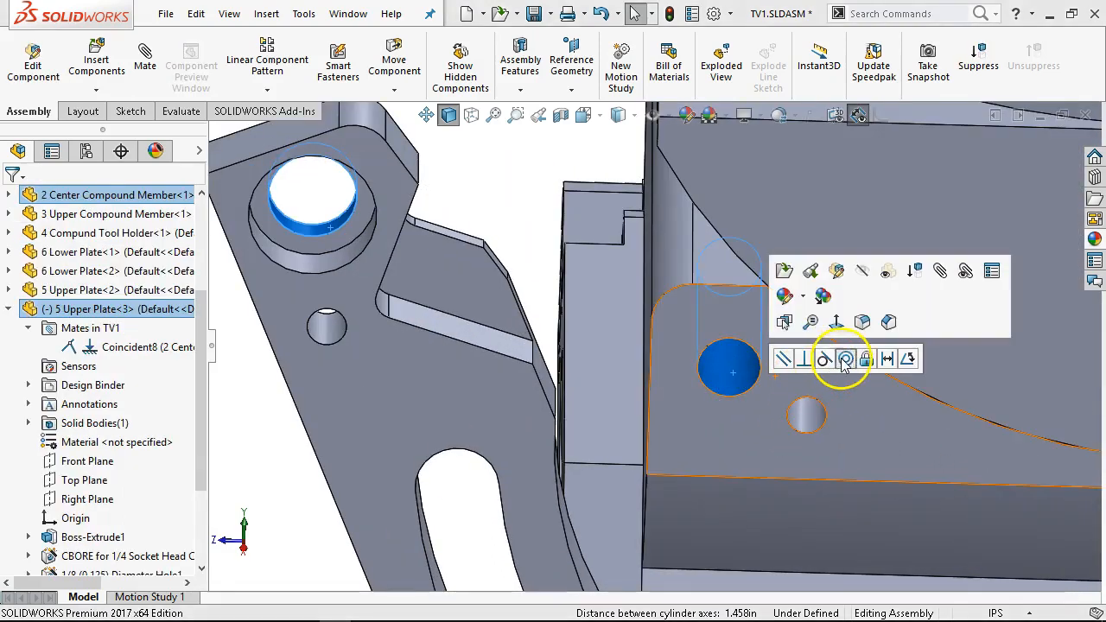
pyautogui.click(845, 359)
# Swing the second upper plate into line and mate its other counterbored hole concentric with the center compound member's remaining 1/4-20 tapped hole.
pyautogui.moveTo(807, 490); pyautogui.dragTo(949, 365)
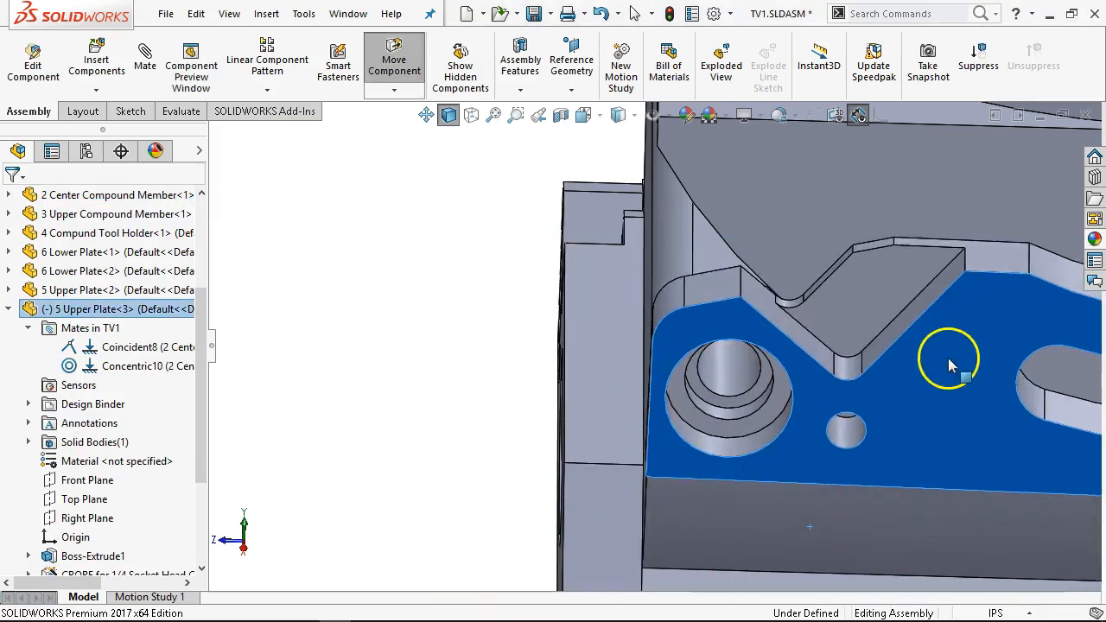
pyautogui.scroll(6, 949, 365)
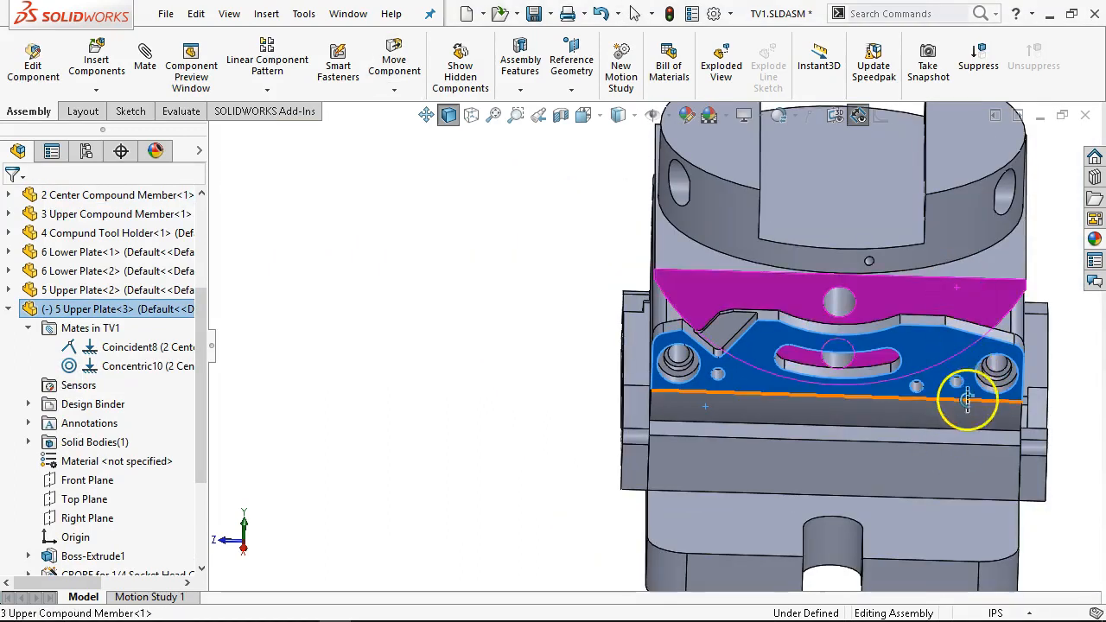
pyautogui.moveTo(968, 401); pyautogui.dragTo(976, 346, button='middle')
pyautogui.scroll(-7, 997, 403)
pyautogui.click(740, 267)
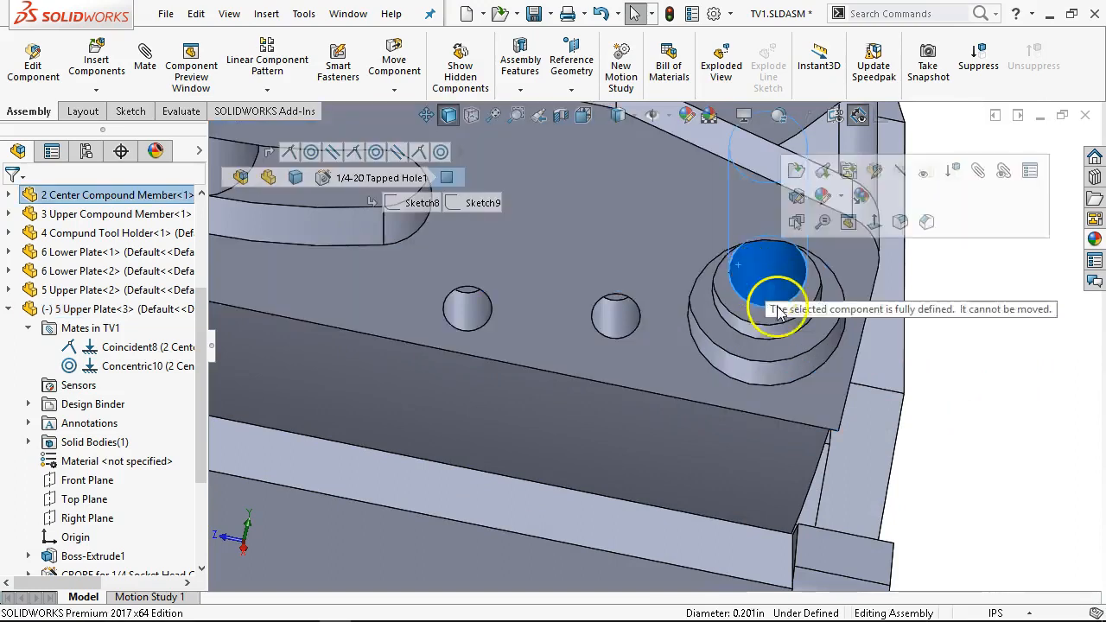
pyautogui.scroll(-3, 779, 311)
pyautogui.keyDown('ctrl'); pyautogui.click(734, 322); pyautogui.keyUp('ctrl')
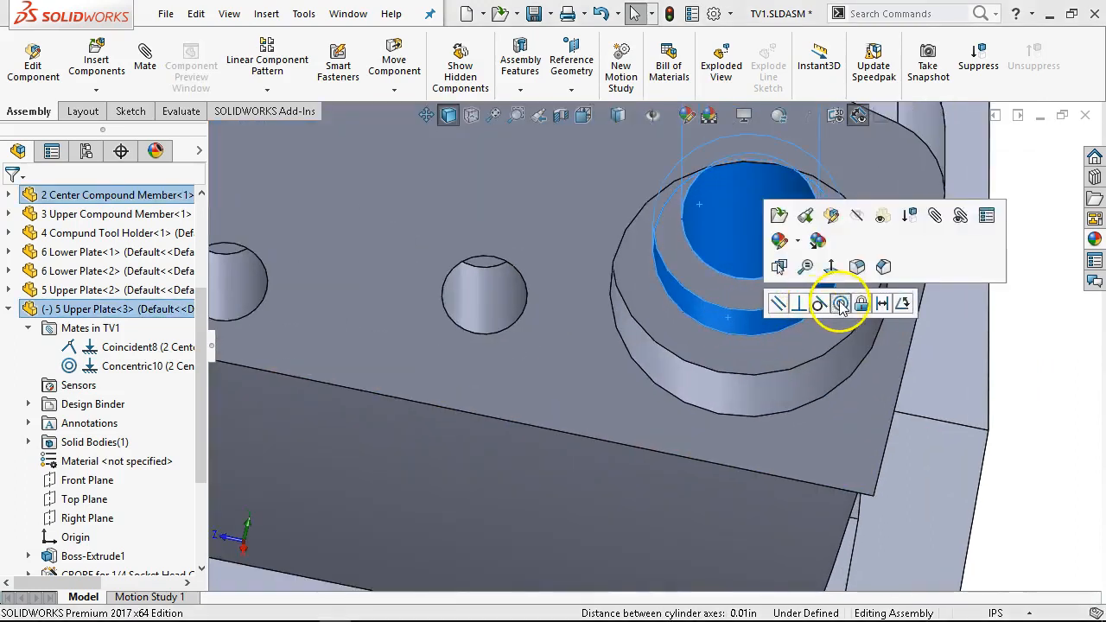
pyautogui.click(841, 304)
# Inspect the assembly from the front and at an angle, and look through the center compound member's feature list.
pyautogui.hotkey('ctrl', '1')
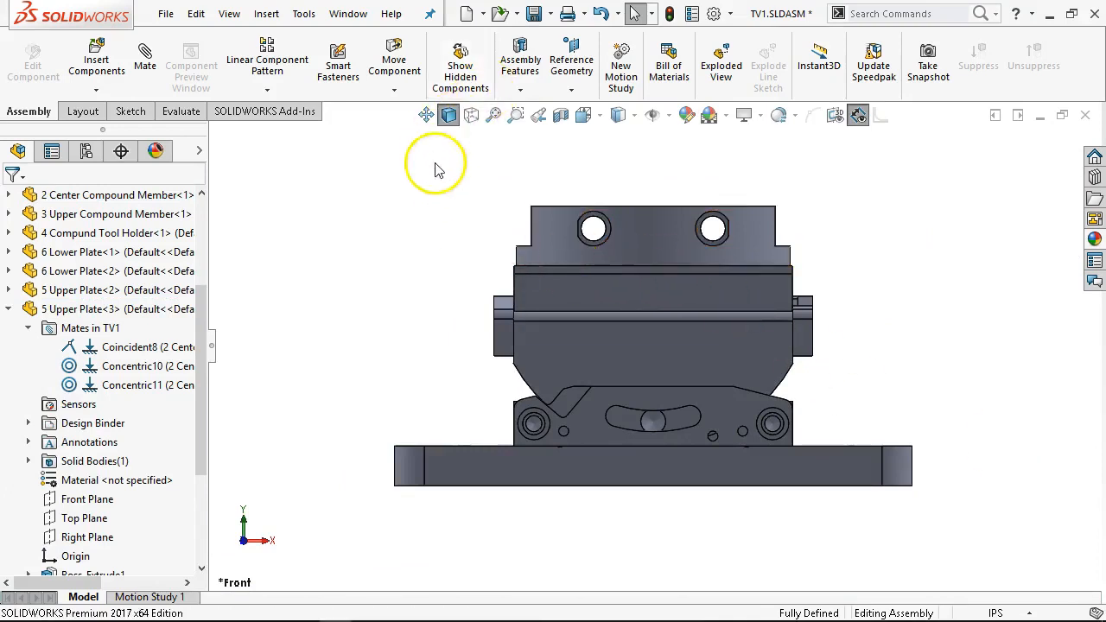
pyautogui.click(13, 312)
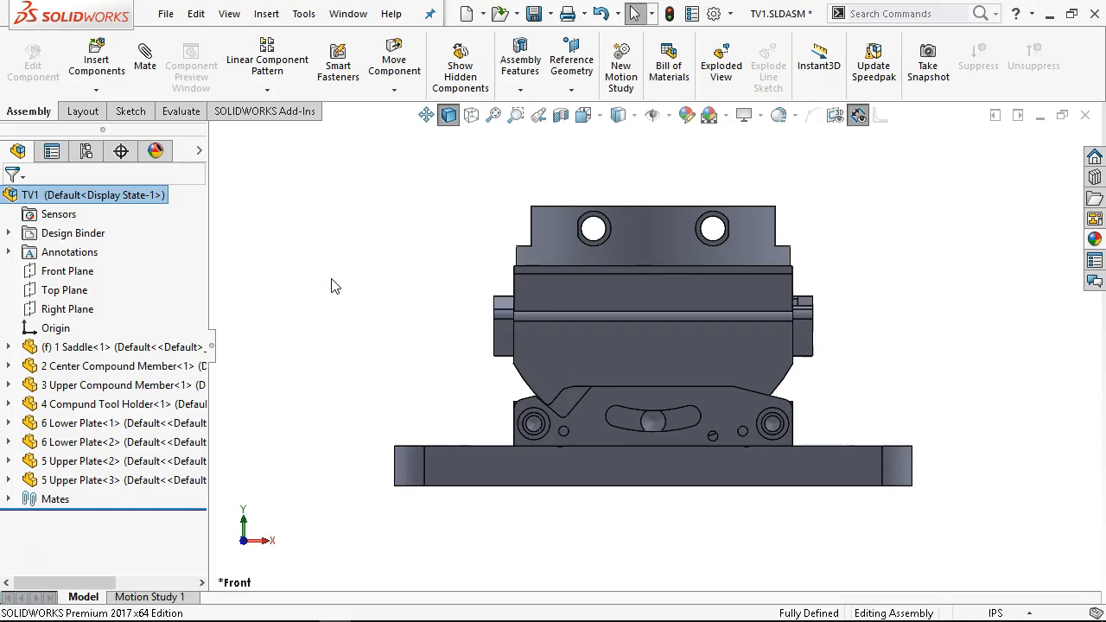
pyautogui.moveTo(431, 331); pyautogui.dragTo(529, 439, button='middle')
pyautogui.click(643, 394)
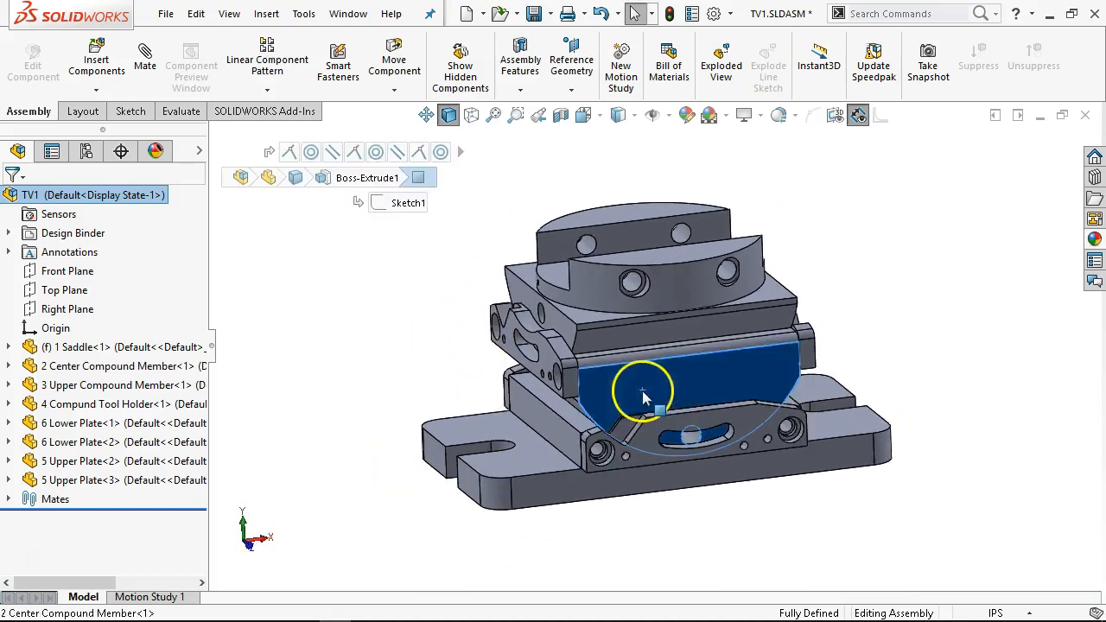
pyautogui.click(10, 367)
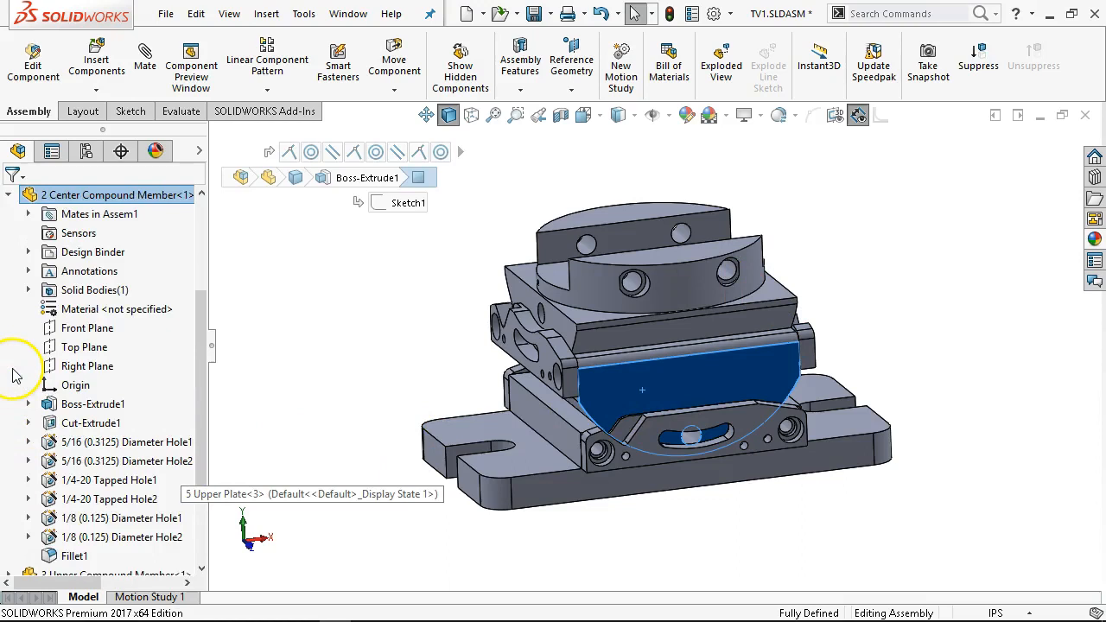
pyautogui.scroll(-3, 171, 387)
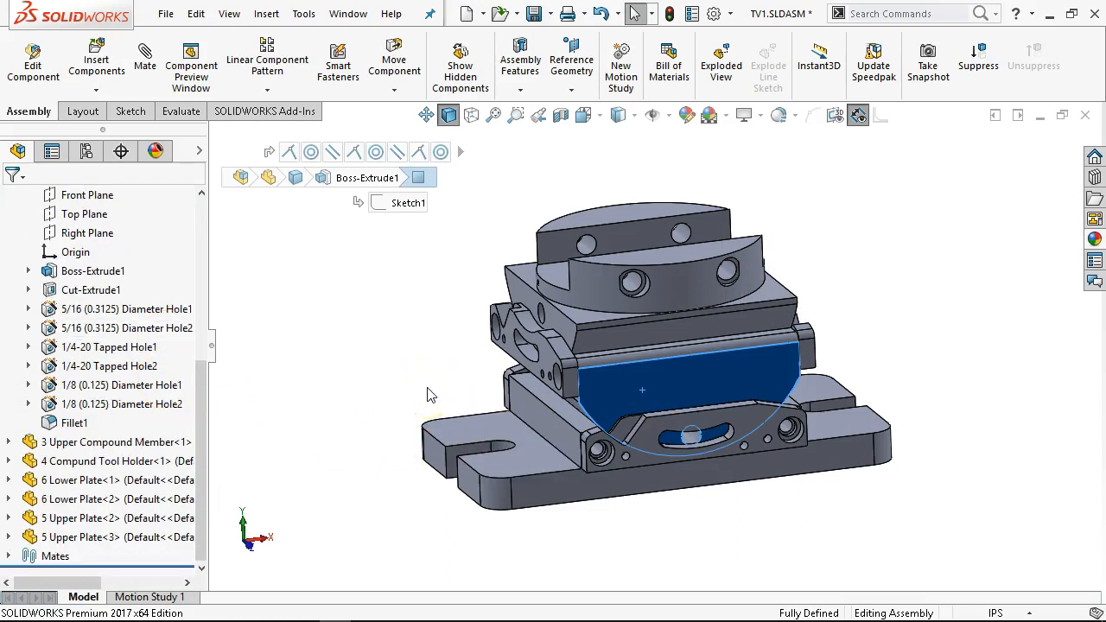
# Switch to Windows Photo Viewer and check drawing pages 564 and 565 for the compound members' scale divisions, returning to the assembly.
pyautogui.click(365, 600)
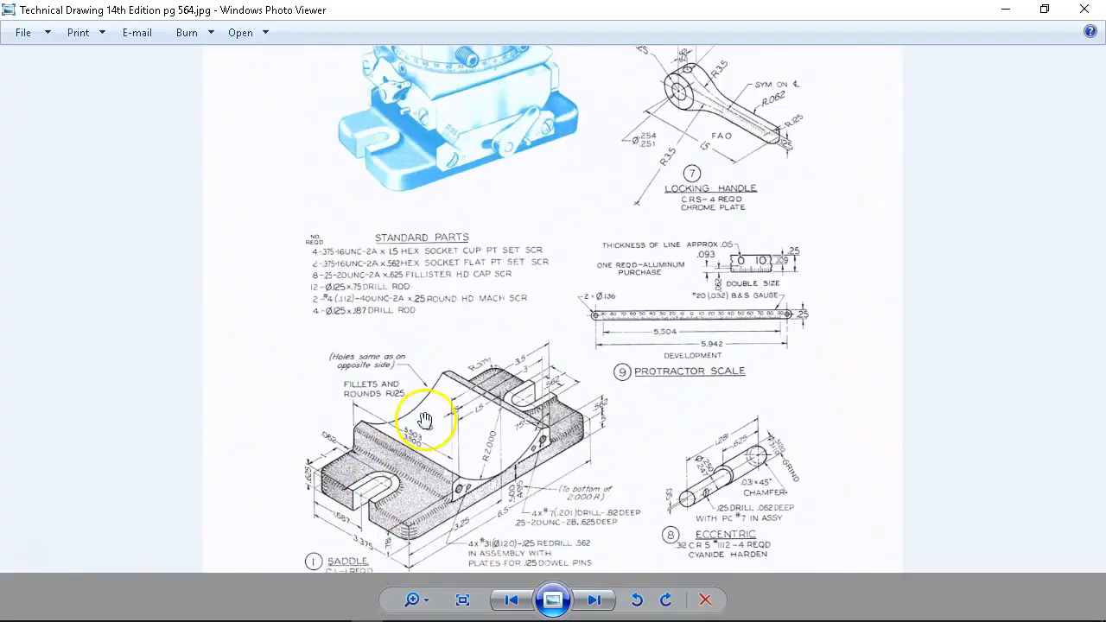
pyautogui.moveTo(306, 375); pyautogui.dragTo(282, 189)
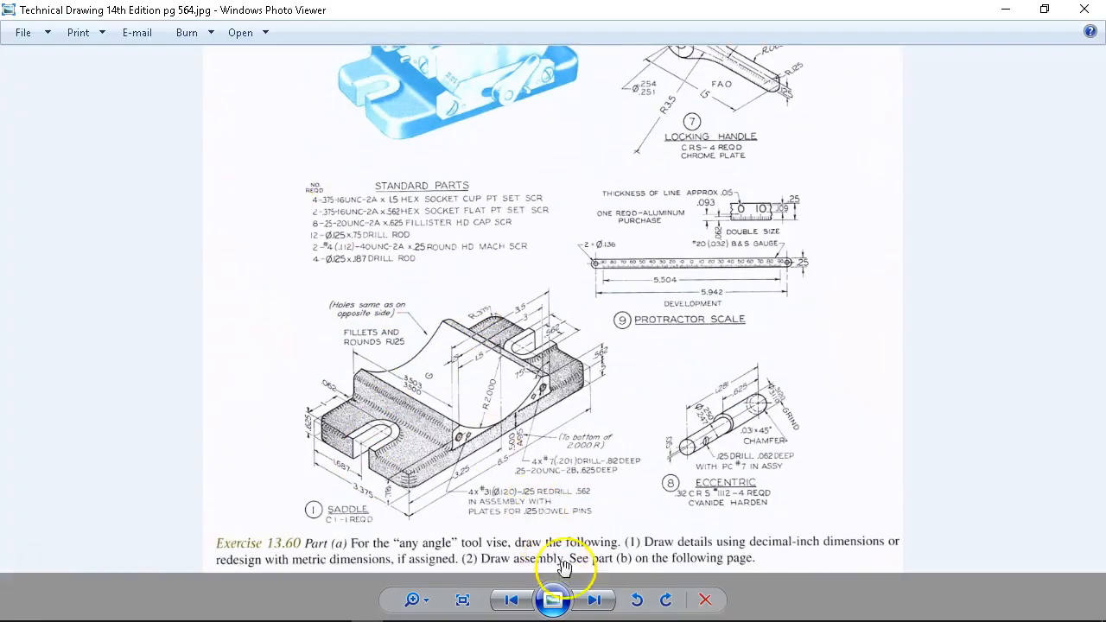
pyautogui.click(591, 601)
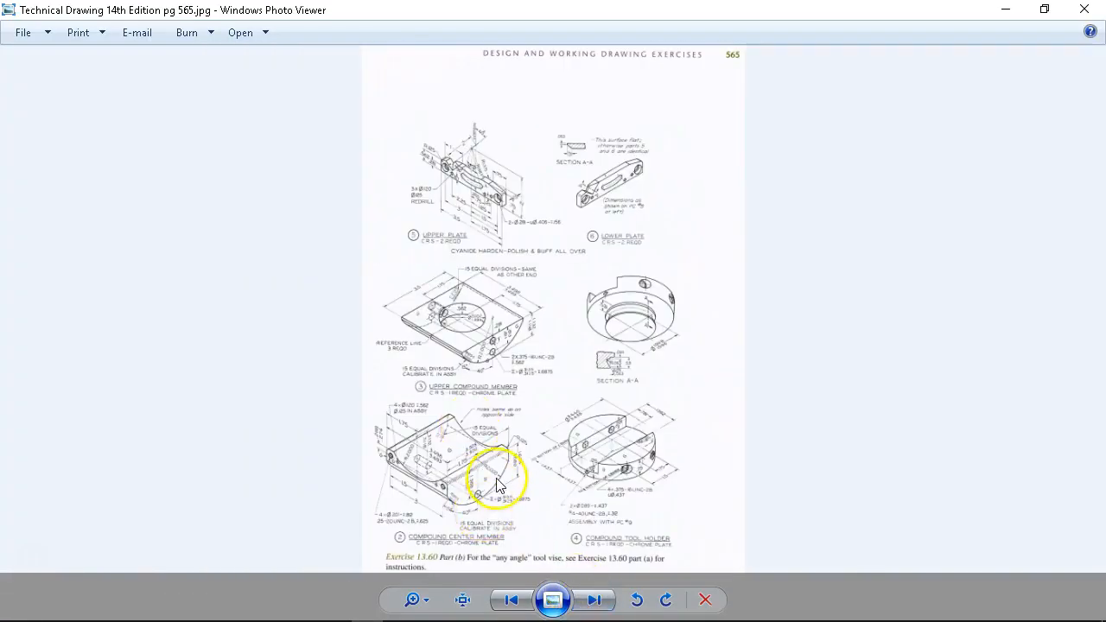
pyautogui.scroll(4, 497, 486)
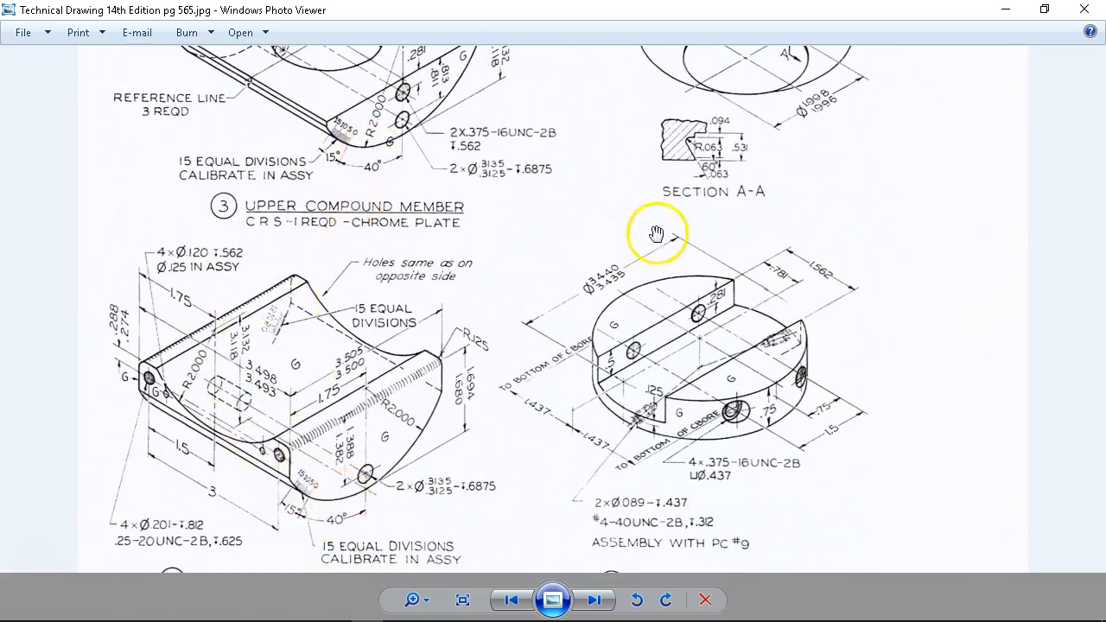
pyautogui.click(1006, 9)
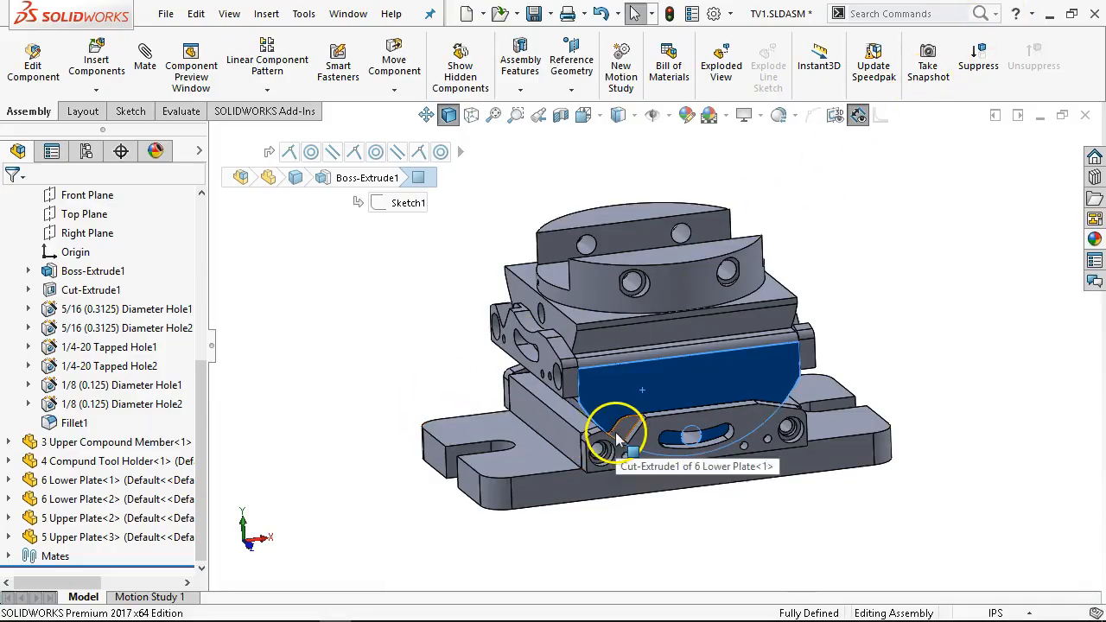
# Examine the upper compound member's feature list for its tick mark and number sketches.
pyautogui.moveTo(407, 446); pyautogui.dragTo(432, 392, button='middle')
pyautogui.scroll(-2, 610, 460)
pyautogui.moveTo(638, 370); pyautogui.dragTo(661, 370)
pyautogui.click(405, 328)
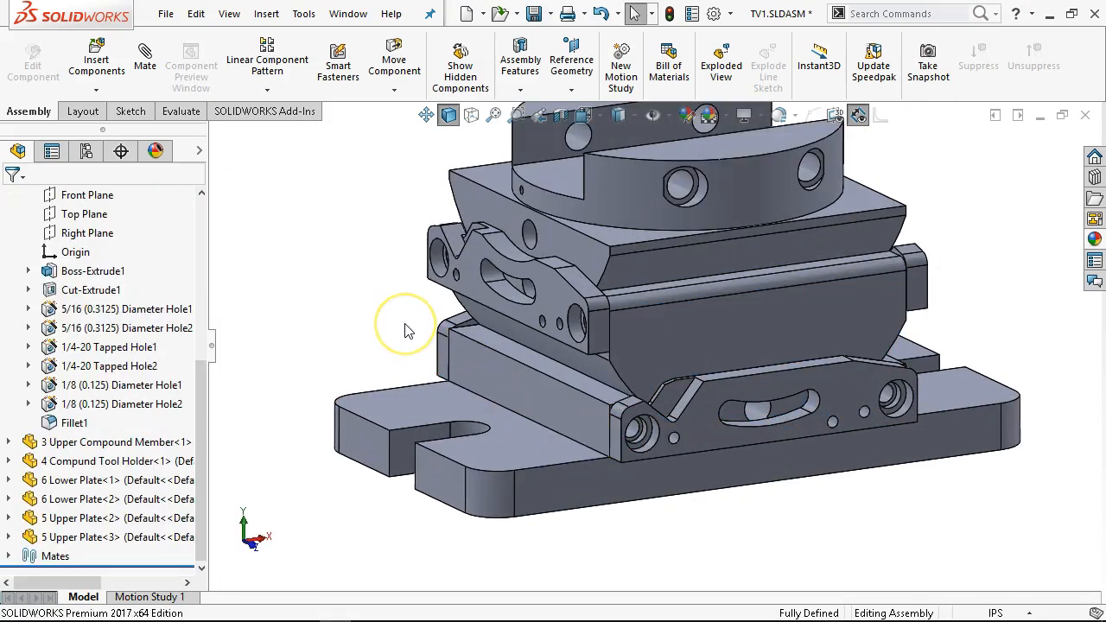
pyautogui.click(471, 186)
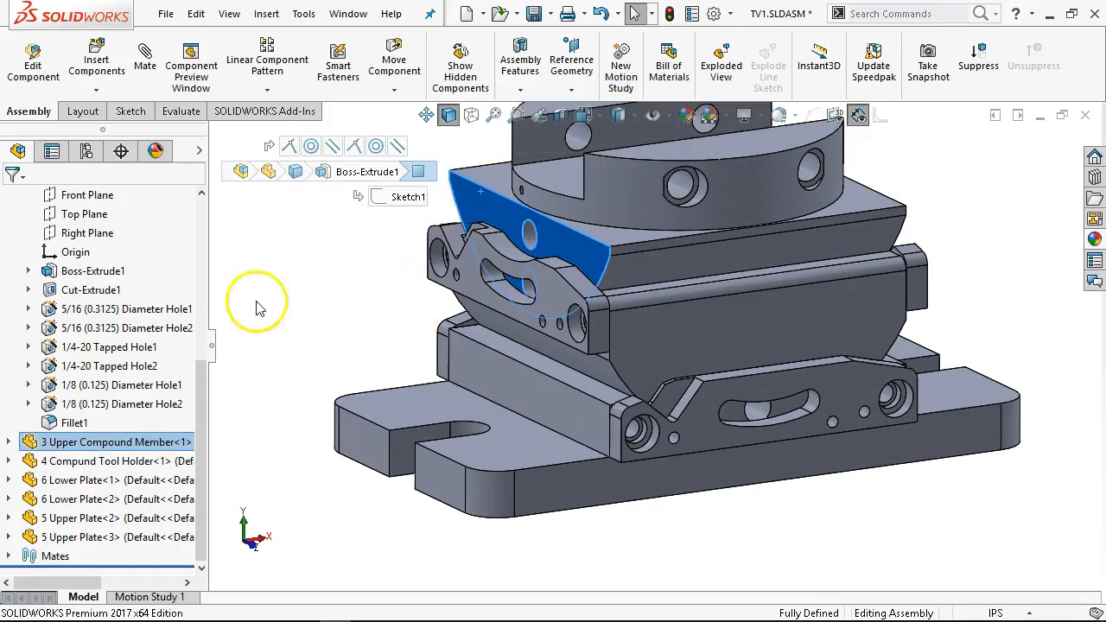
pyautogui.scroll(3, 17, 229)
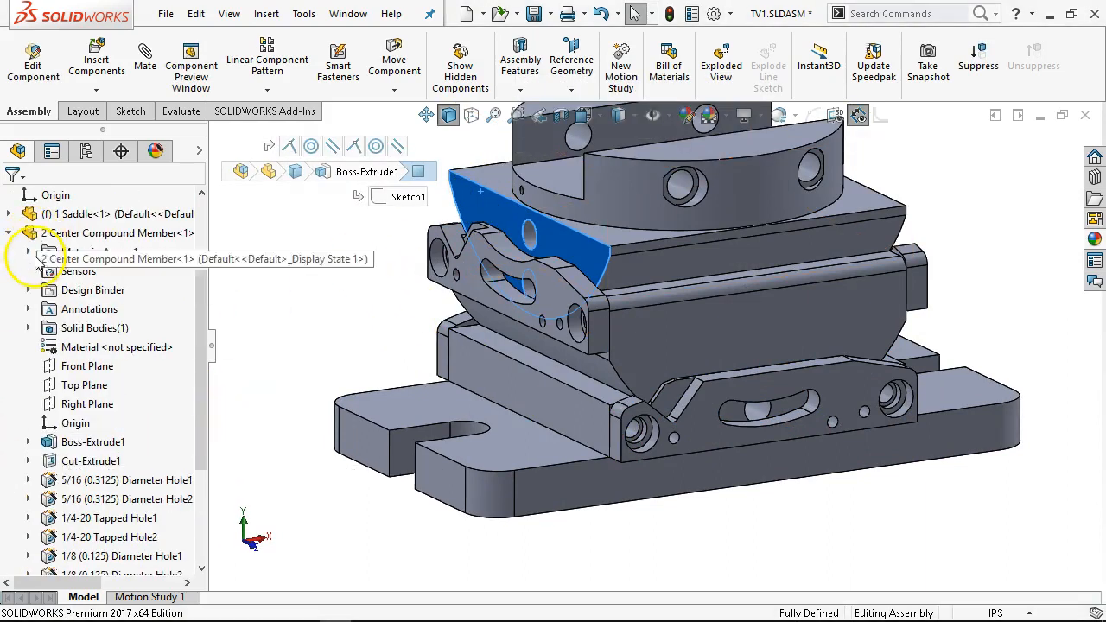
pyautogui.click(9, 234)
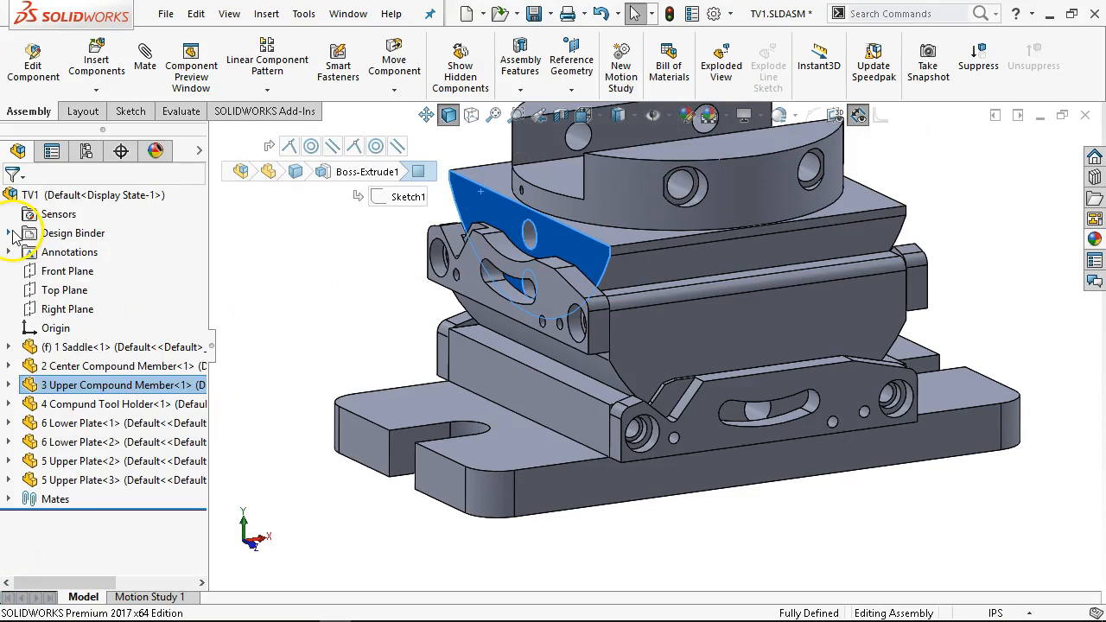
pyautogui.click(9, 380)
pyautogui.scroll(-1, 131, 484)
pyautogui.scroll(-2, 132, 484)
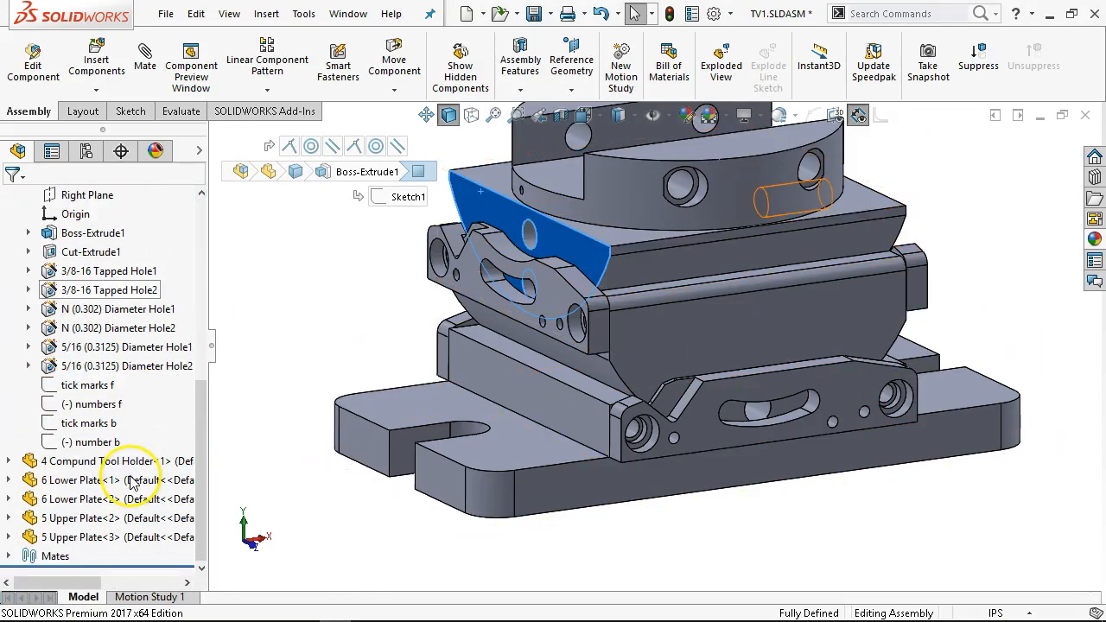
# Show the upper compound member's tick marks f sketch in the assembly.
pyautogui.click(87, 385)
pyautogui.keyDown('ctrl'); pyautogui.click(90, 406); pyautogui.keyUp('ctrl')
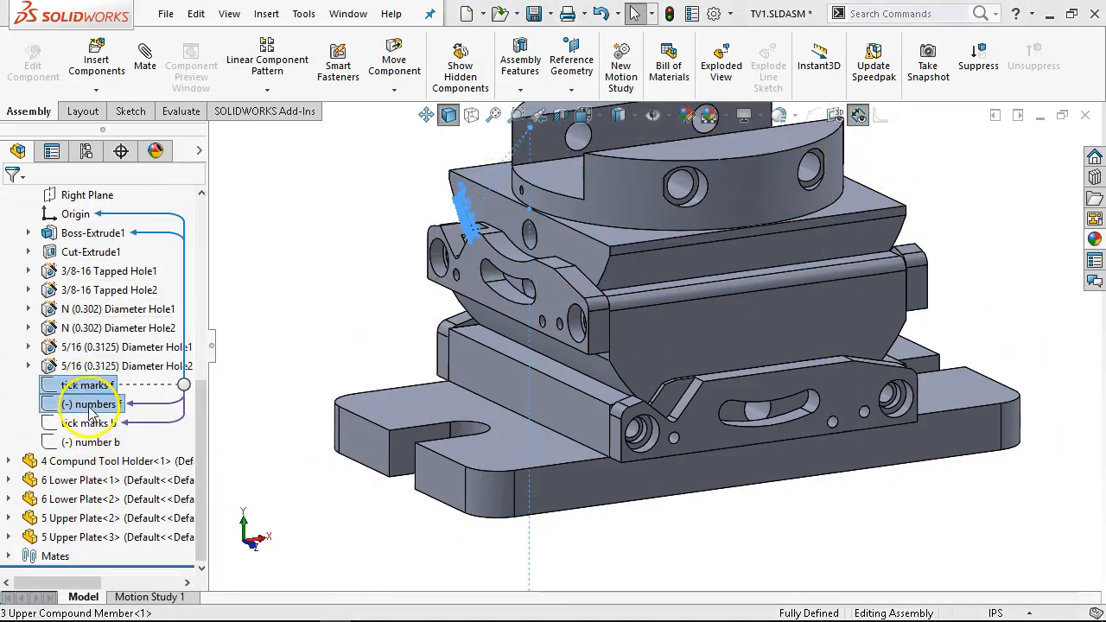
pyautogui.rightClick(101, 405)
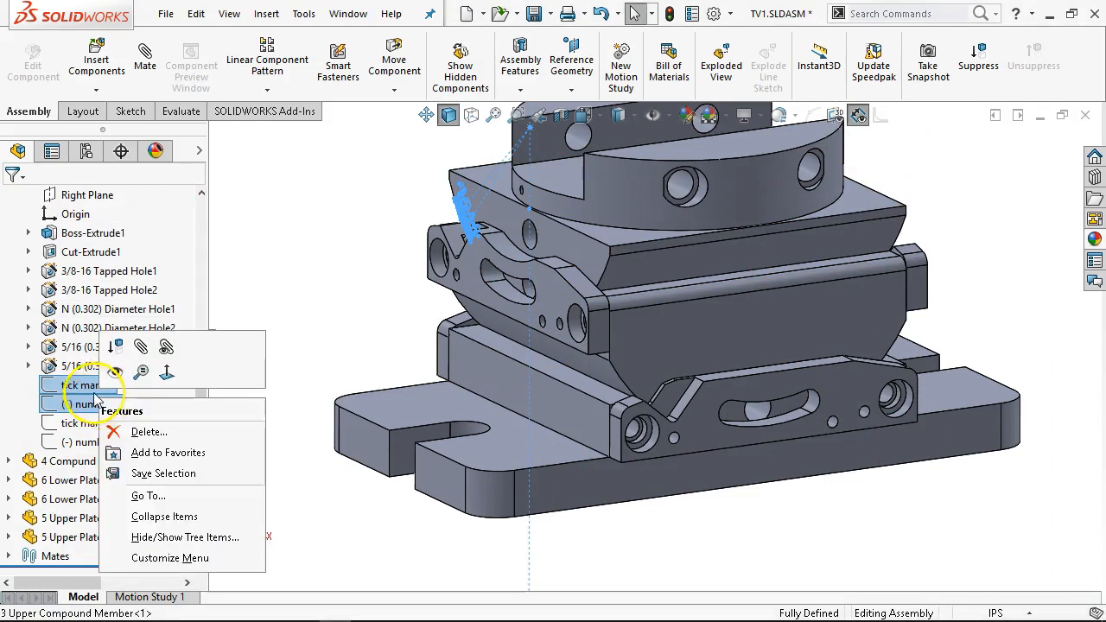
pyautogui.click(78, 386)
pyautogui.click(92, 359)
pyautogui.click(222, 400)
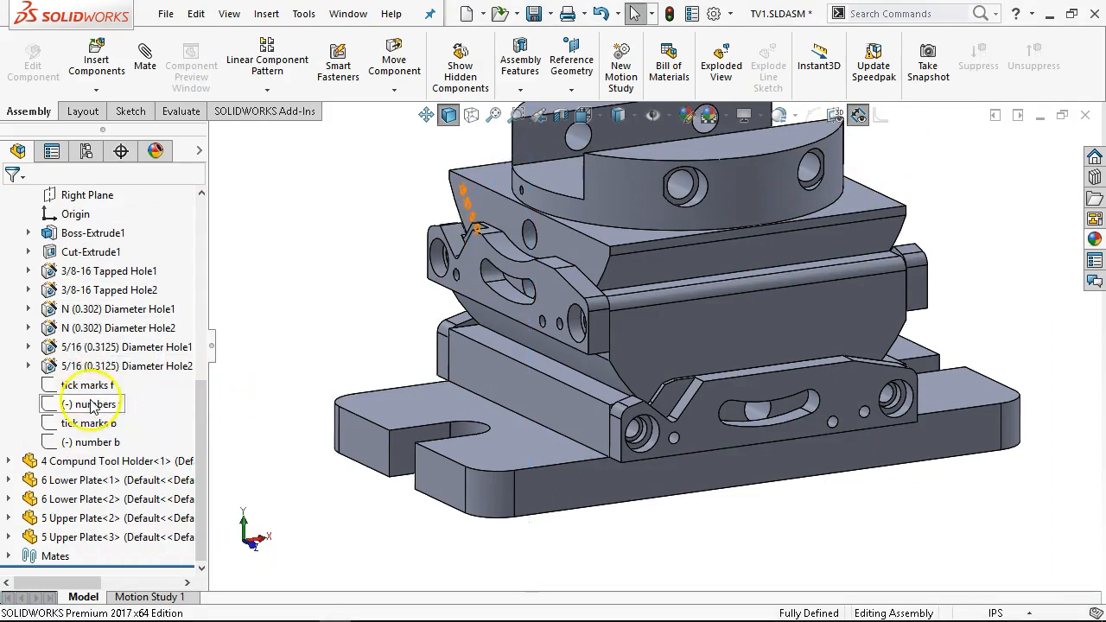
pyautogui.click(85, 388)
pyautogui.click(99, 364)
pyautogui.click(352, 404)
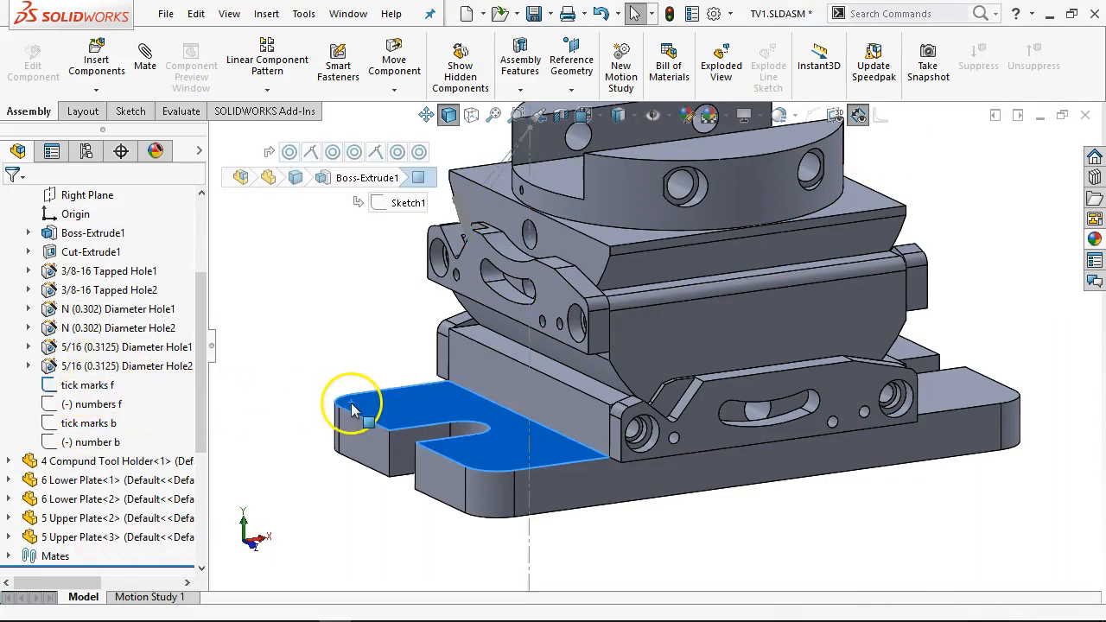
# Examine the tick marks from the left view, up close where they meet the upper plate's notch.
pyautogui.hotkey('ctrl', '1')
pyautogui.hotkey('ctrl', '3')
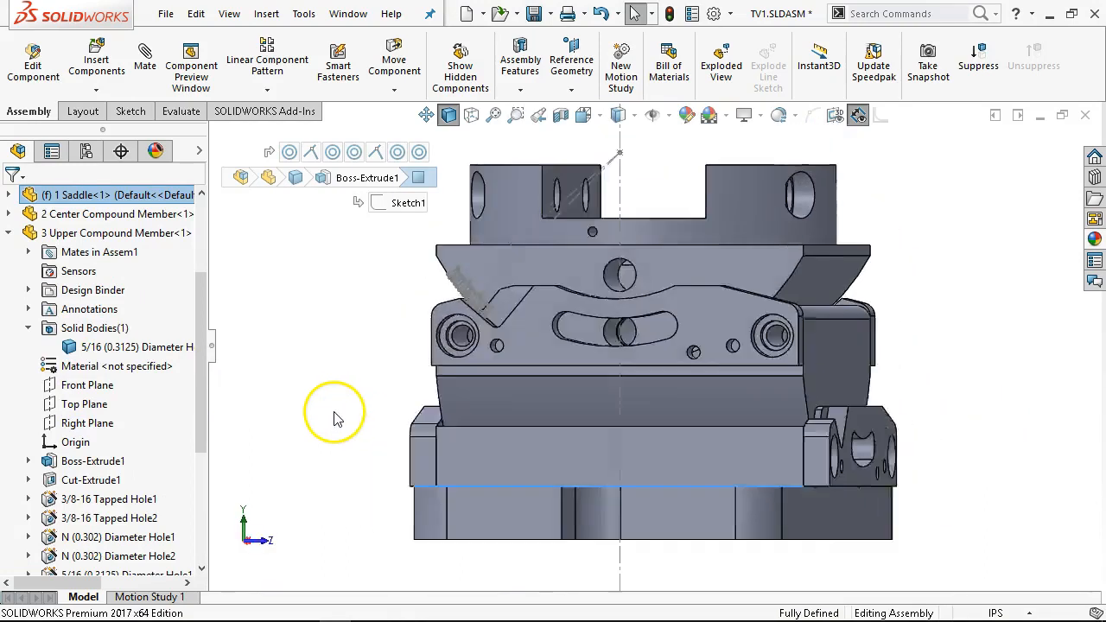
pyautogui.scroll(-5, 511, 302)
pyautogui.scroll(-1, 401, 380)
pyautogui.scroll(-1, 400, 386)
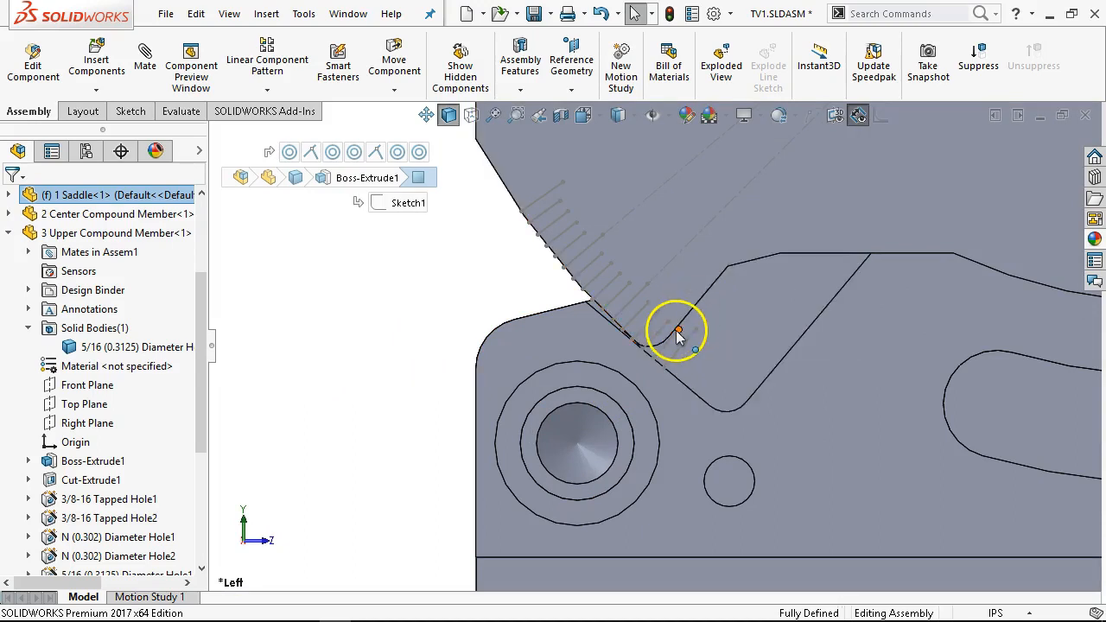
pyautogui.scroll(1, 674, 333)
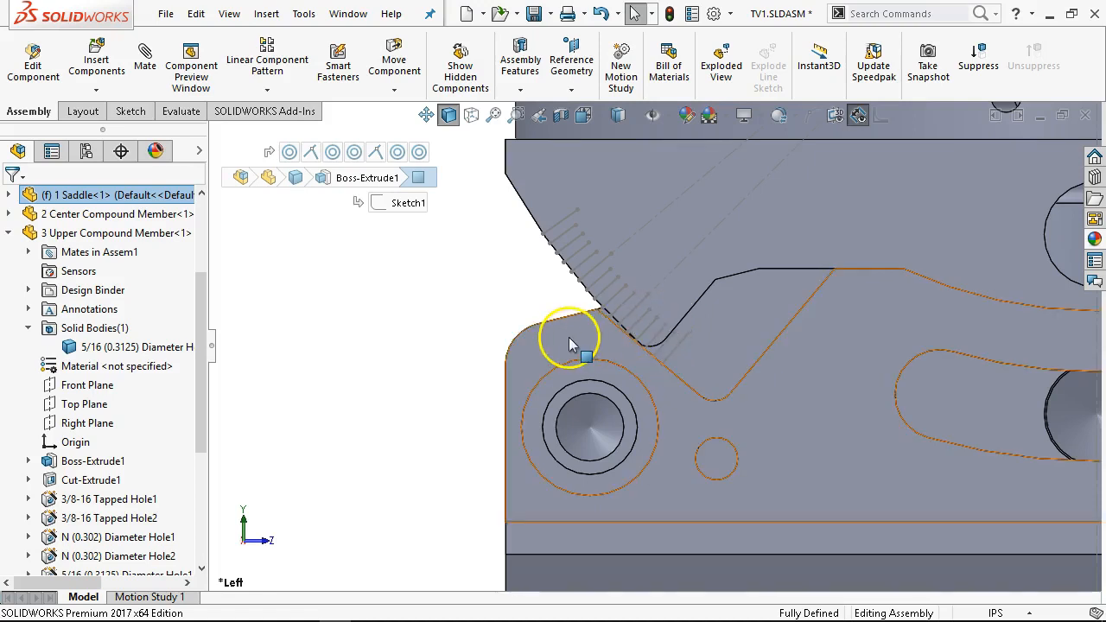
pyautogui.scroll(-1, 665, 333)
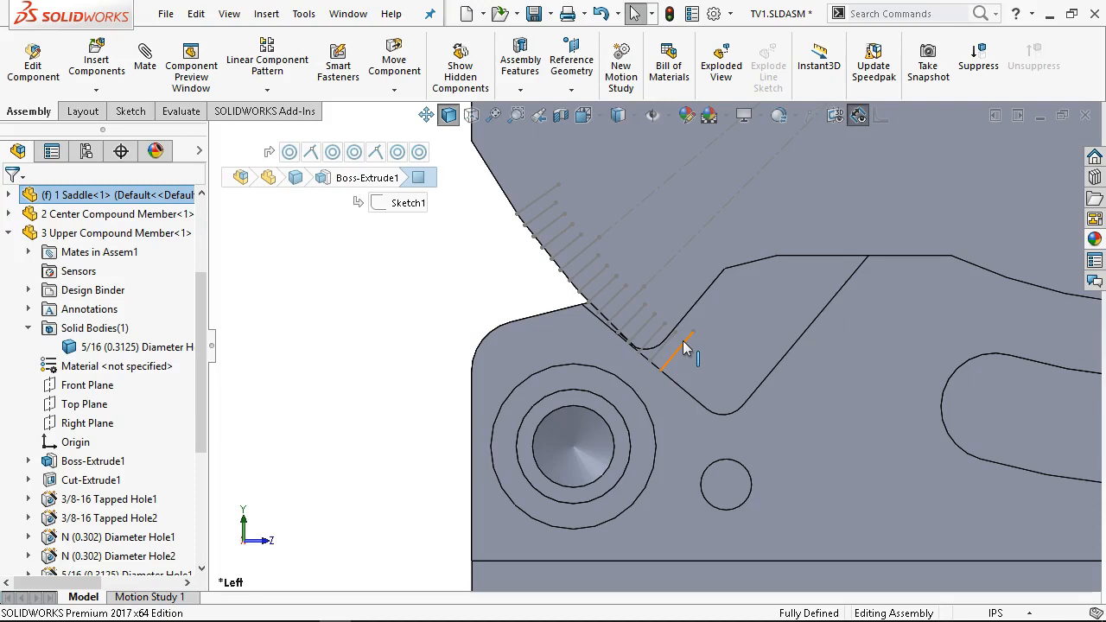
pyautogui.click(689, 329)
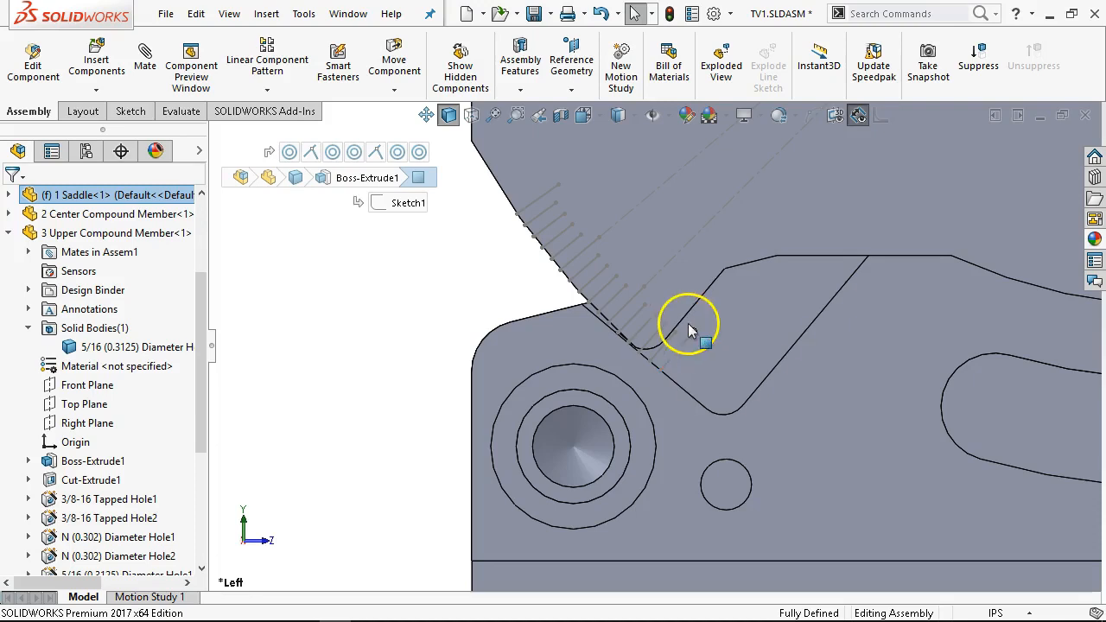
pyautogui.scroll(5, 709, 346)
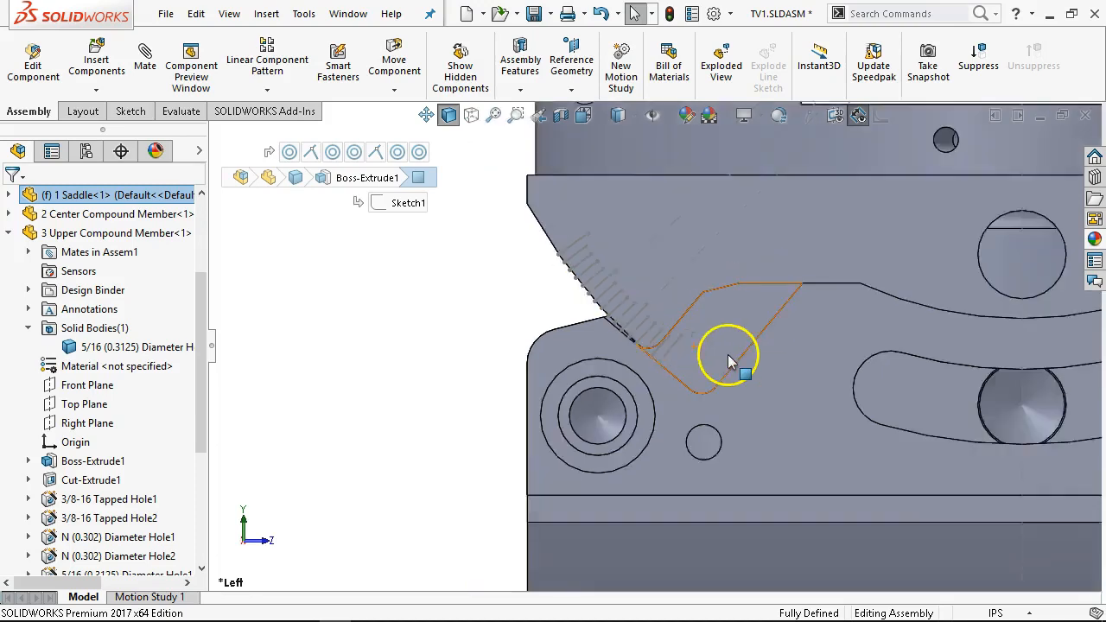
pyautogui.click(477, 374)
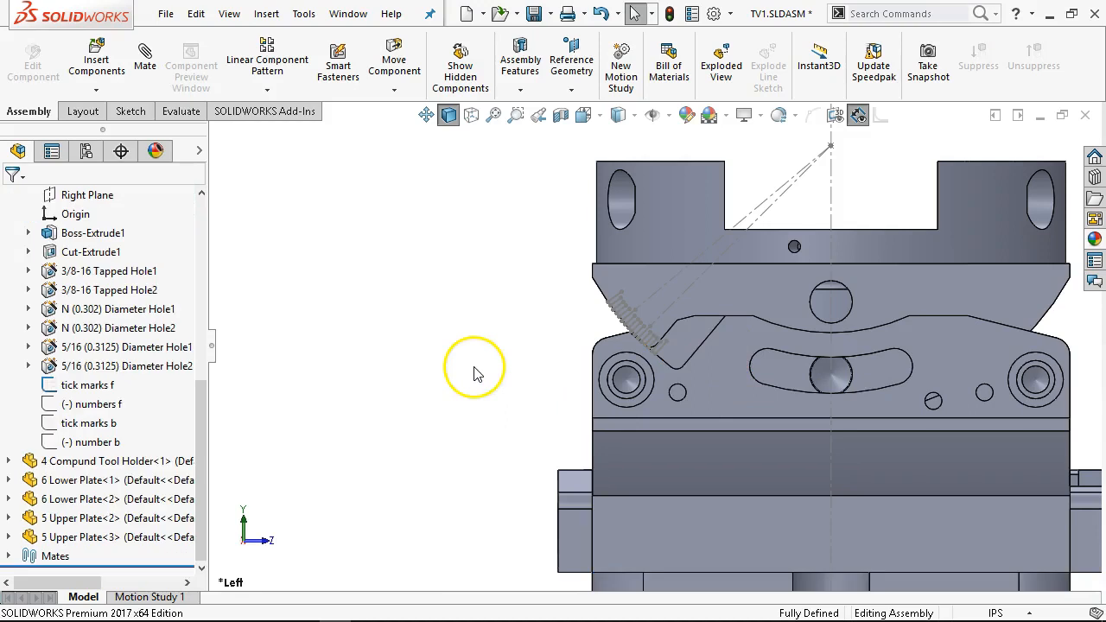
# Hide the tick marks f sketch and collapse the upper compound member's feature list.
pyautogui.rightClick(86, 384)
pyautogui.click(107, 357)
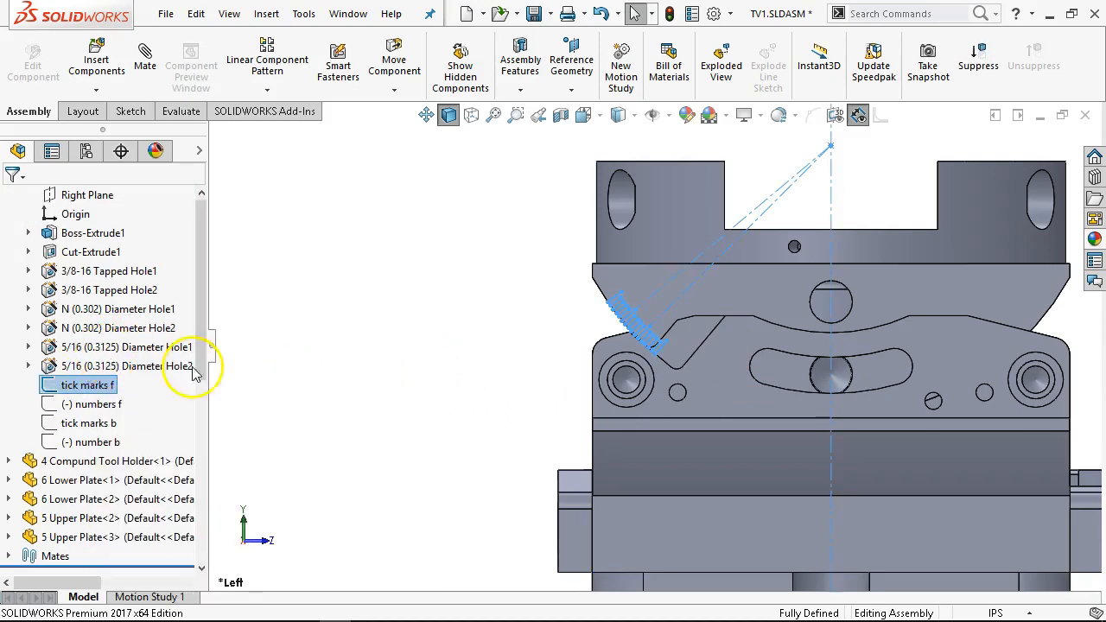
pyautogui.scroll(2, 446, 356)
pyautogui.moveTo(435, 351); pyautogui.dragTo(326, 361, button='middle')
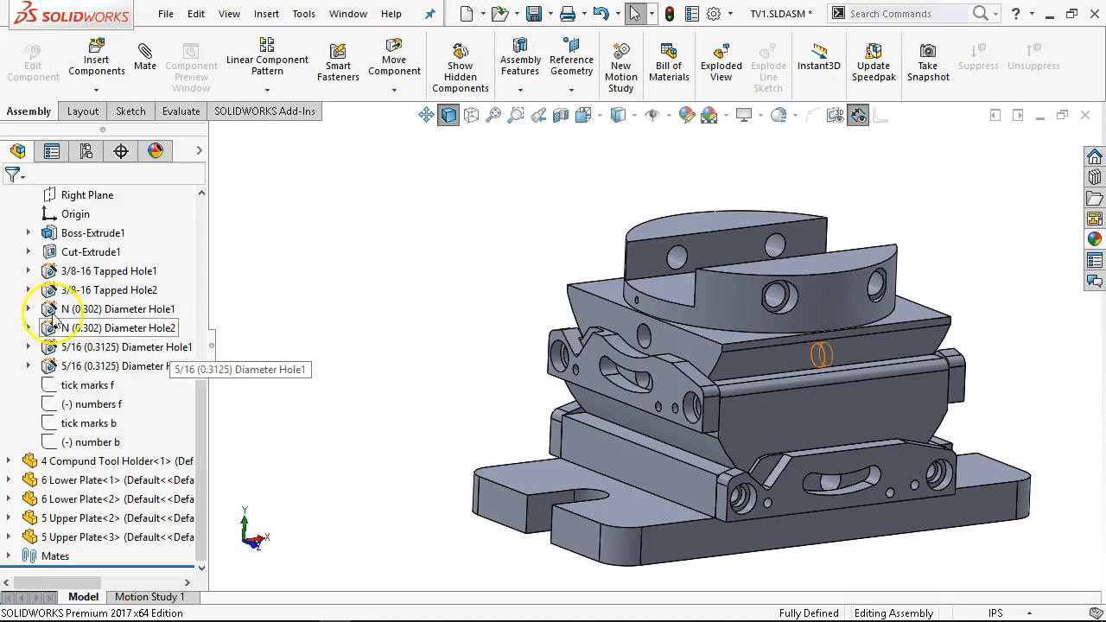
pyautogui.scroll(5, 34, 294)
pyautogui.click(8, 291)
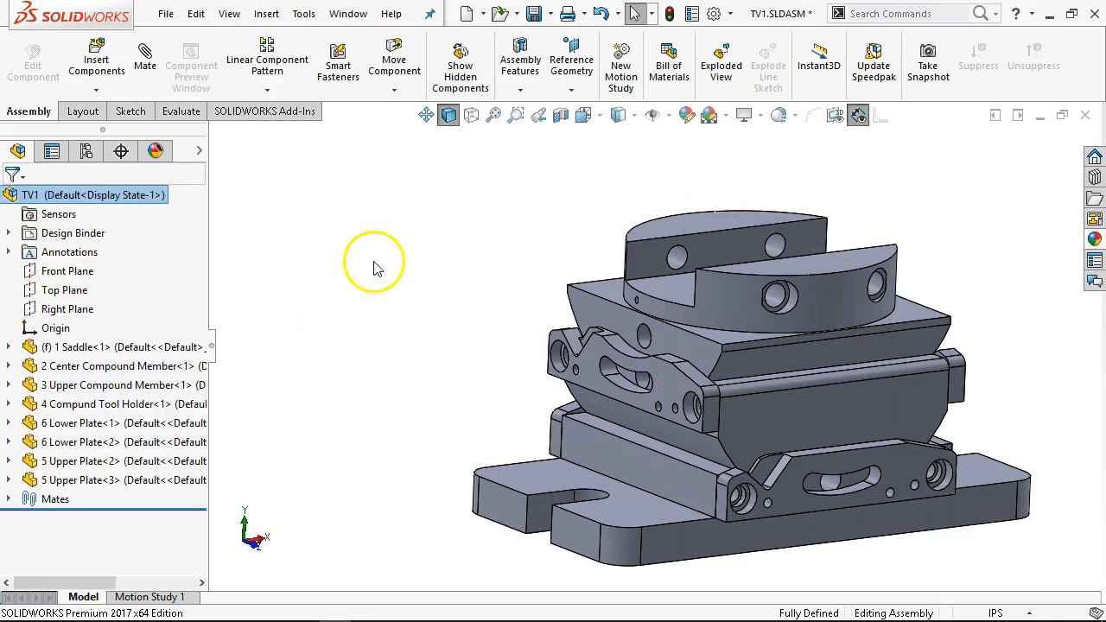
# Insert the part 8 Eccentric.SLDPRT into the assembly, placing it in front of the saddle's lower plate.
pyautogui.click(118, 66)
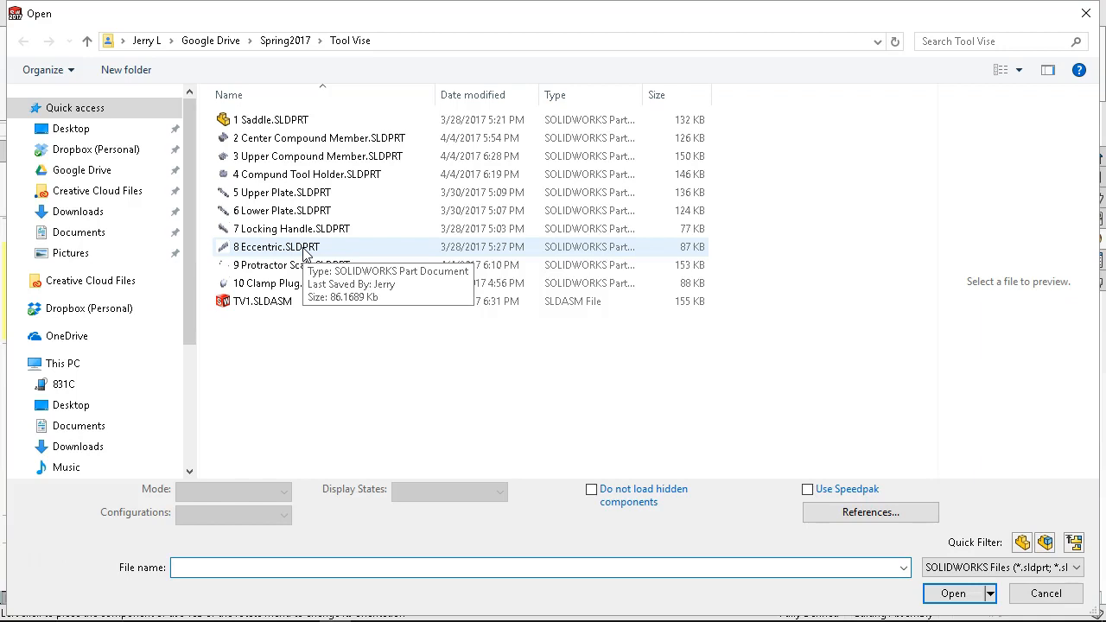
pyautogui.click(305, 248)
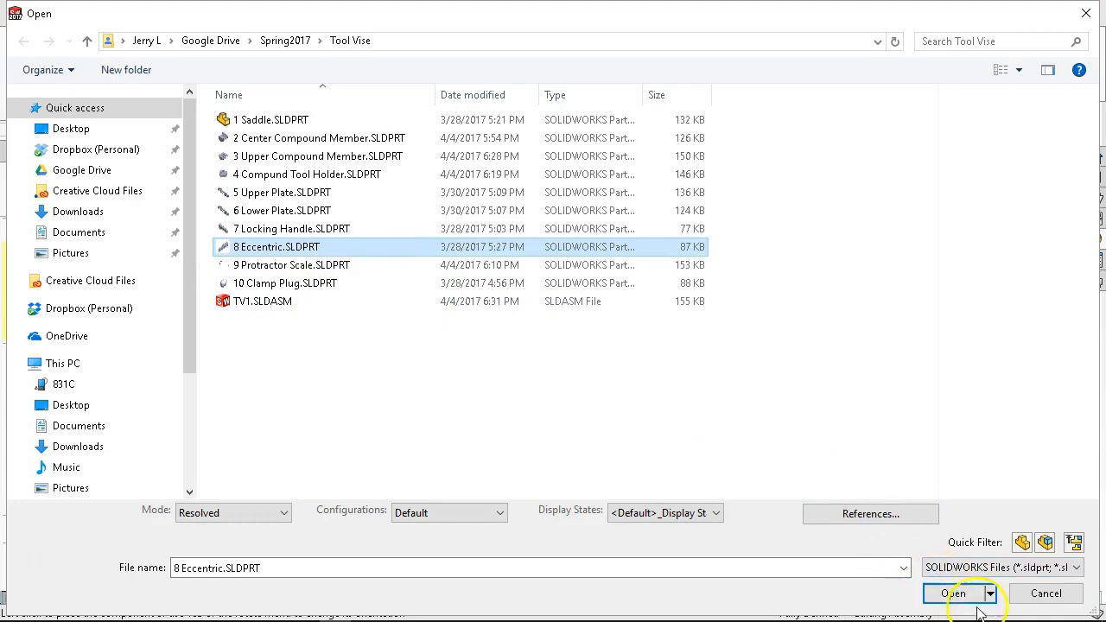
pyautogui.click(953, 595)
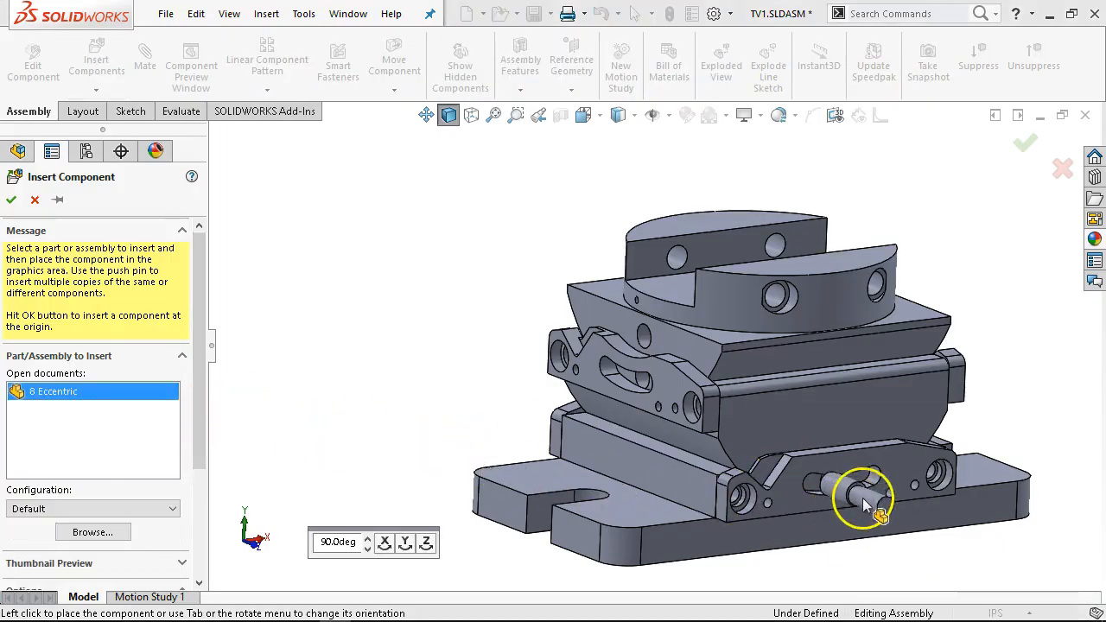
pyautogui.scroll(2, 852, 481)
pyautogui.scroll(-2, 858, 482)
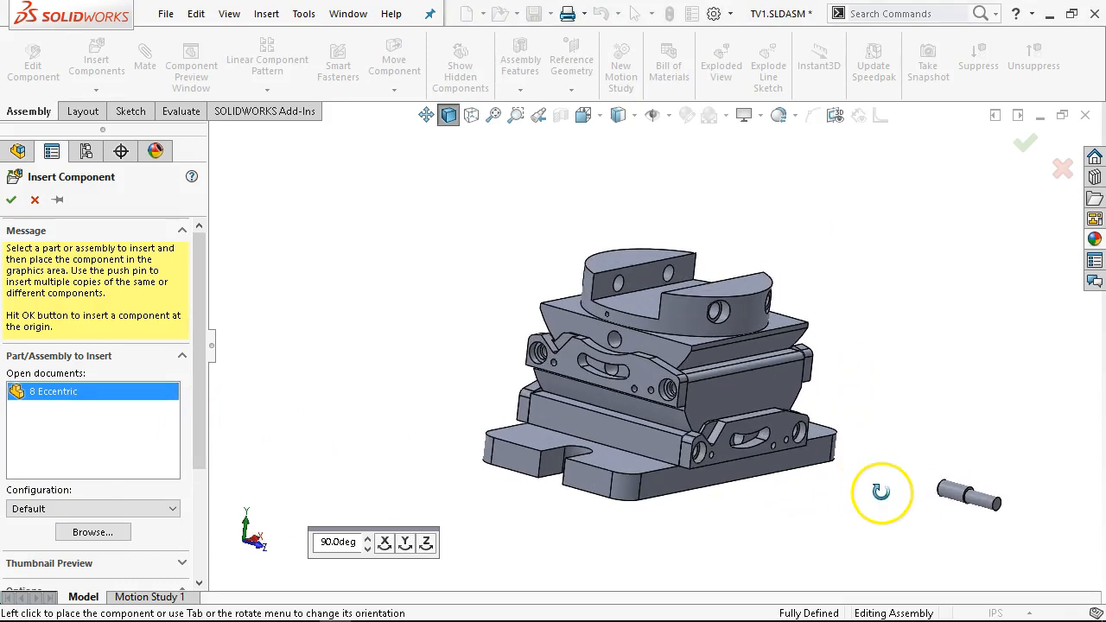
pyautogui.scroll(-4, 749, 457)
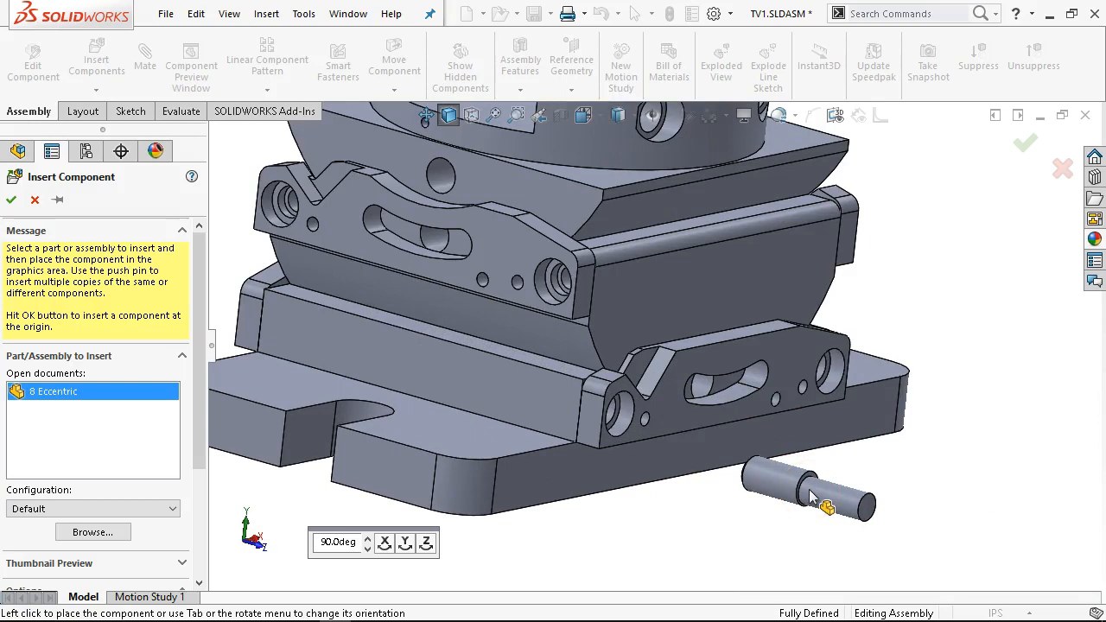
pyautogui.click(813, 497)
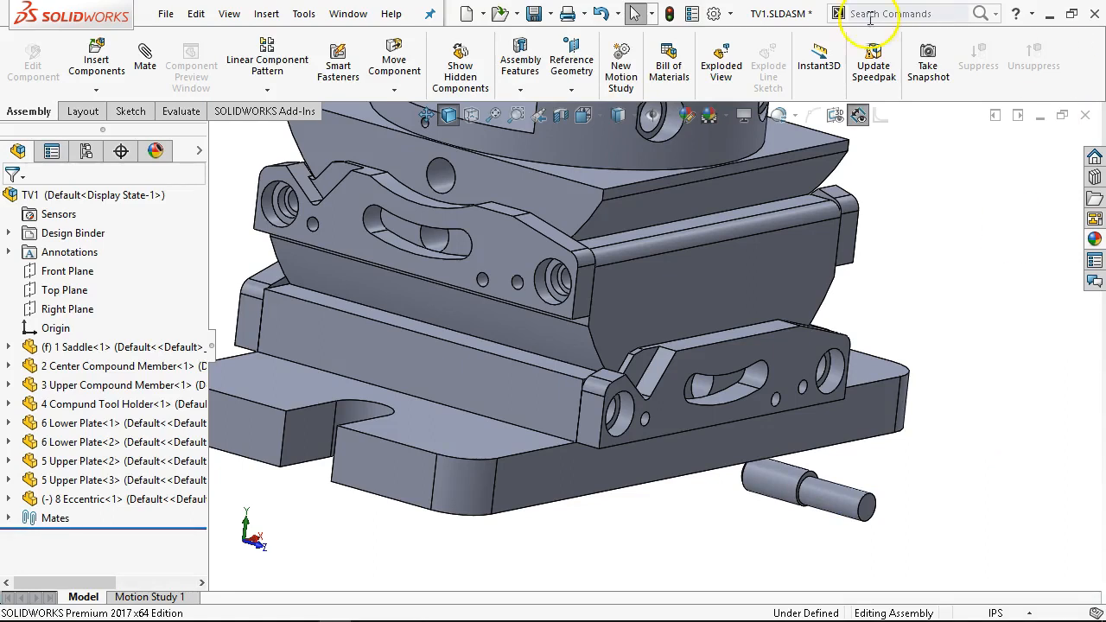
# Mate the eccentric's larger cylinder concentric with the center compound member's 5/16 hole behind the lower plate's slot.
pyautogui.moveTo(123, 620)
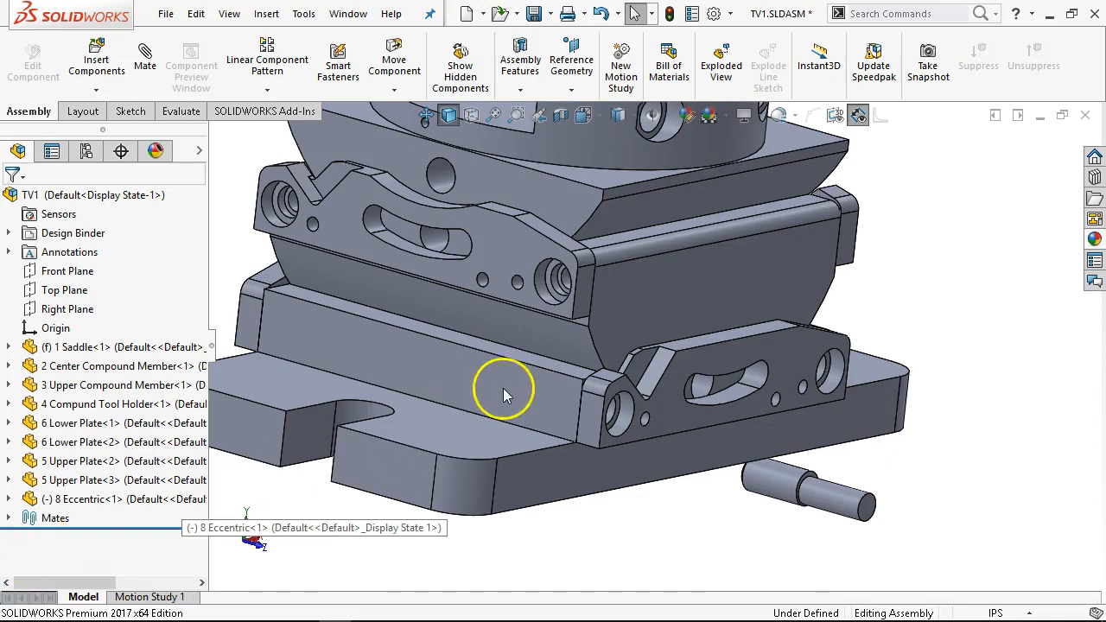
pyautogui.scroll(1, 504, 391)
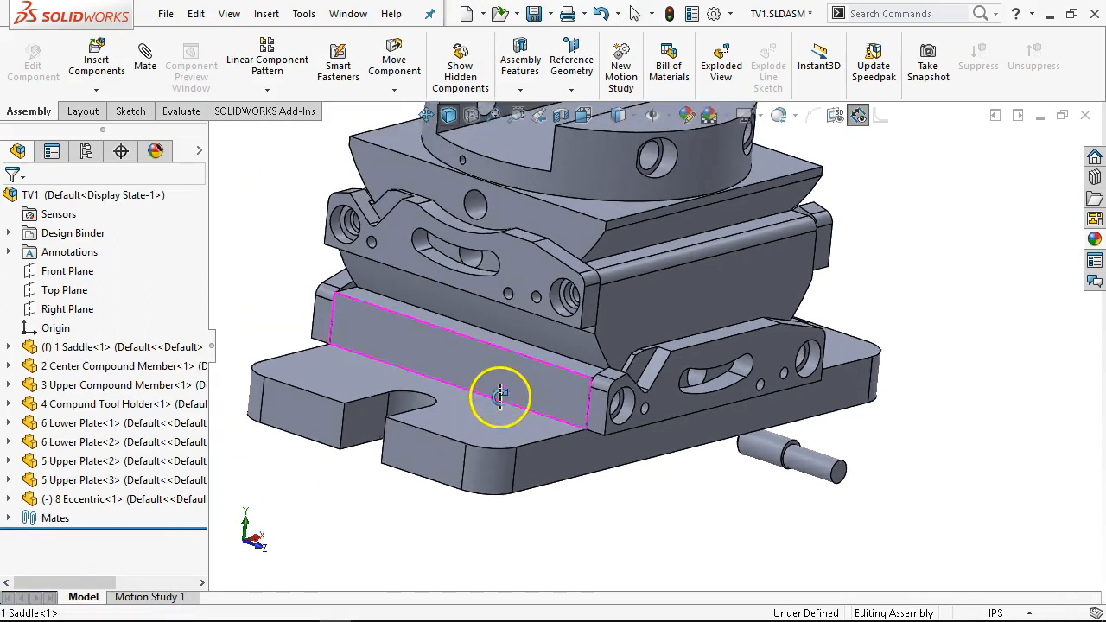
pyautogui.scroll(-3, 721, 425)
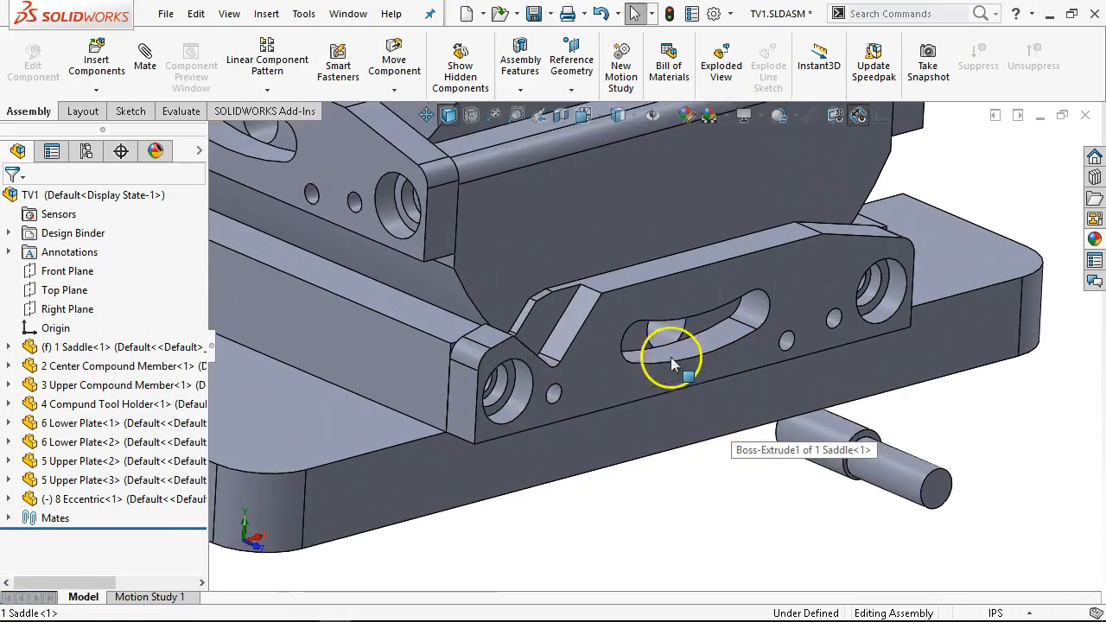
pyautogui.click(657, 327)
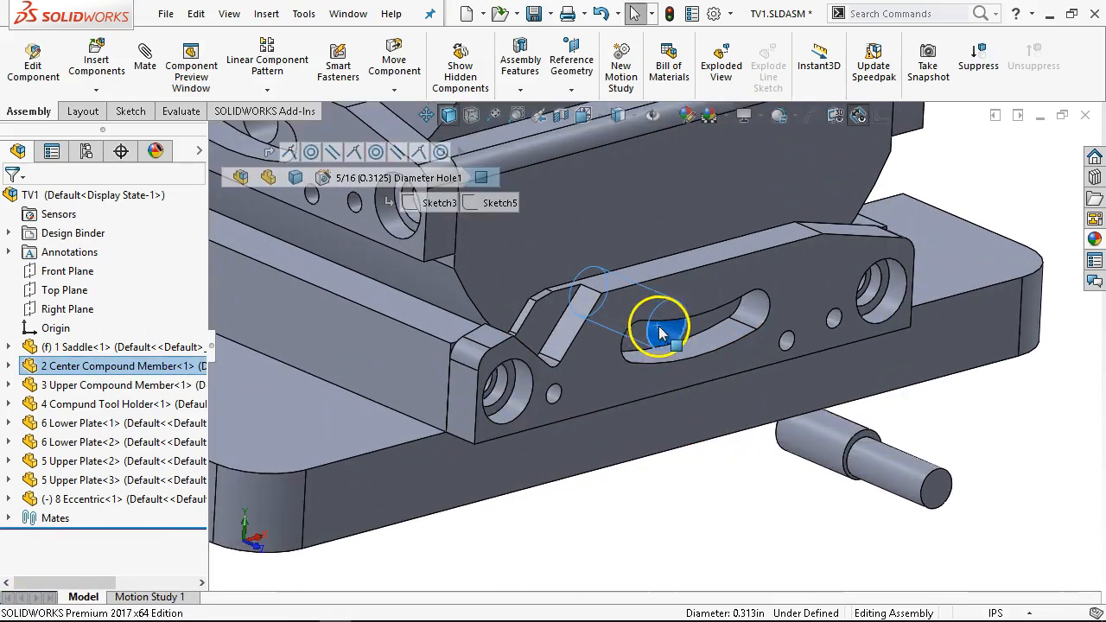
pyautogui.keyDown('ctrl'); pyautogui.click(834, 454); pyautogui.keyUp('ctrl')
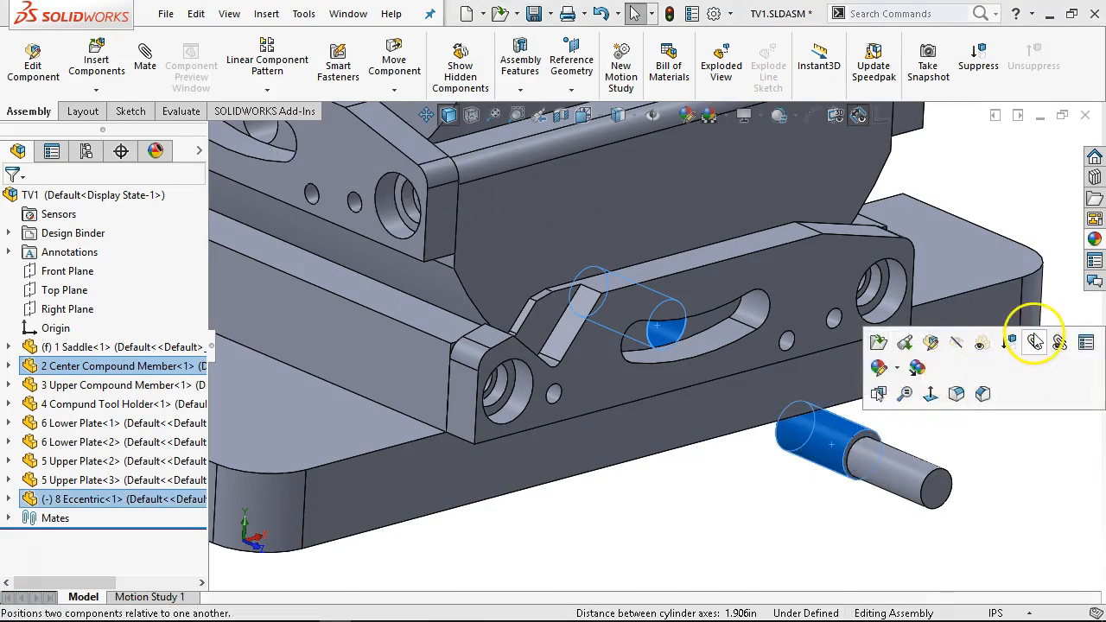
pyautogui.press('f')
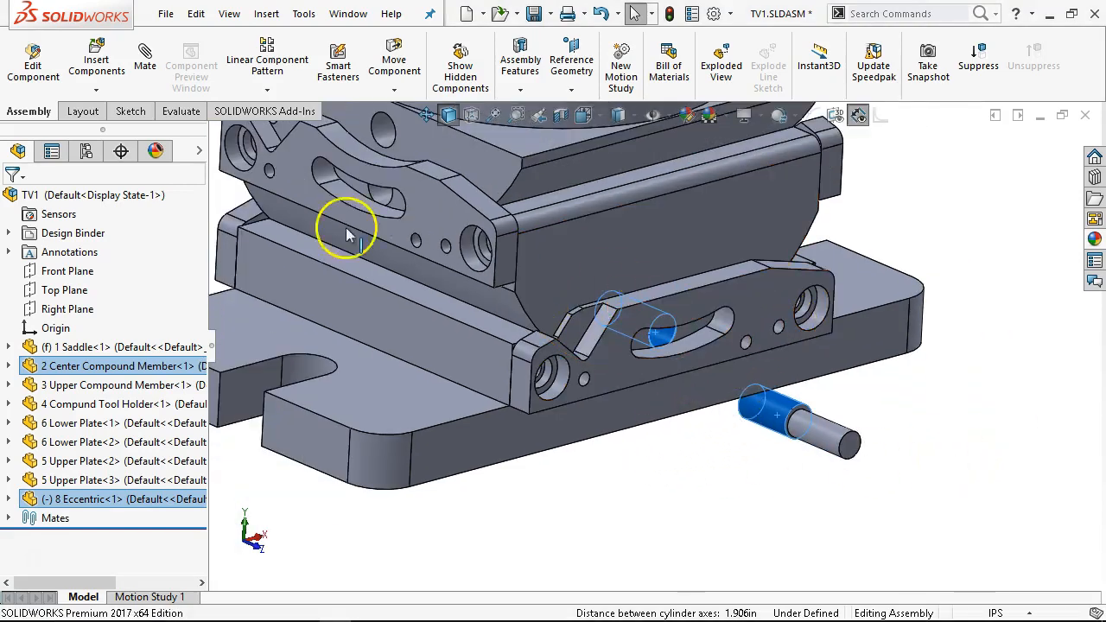
pyautogui.click(145, 57)
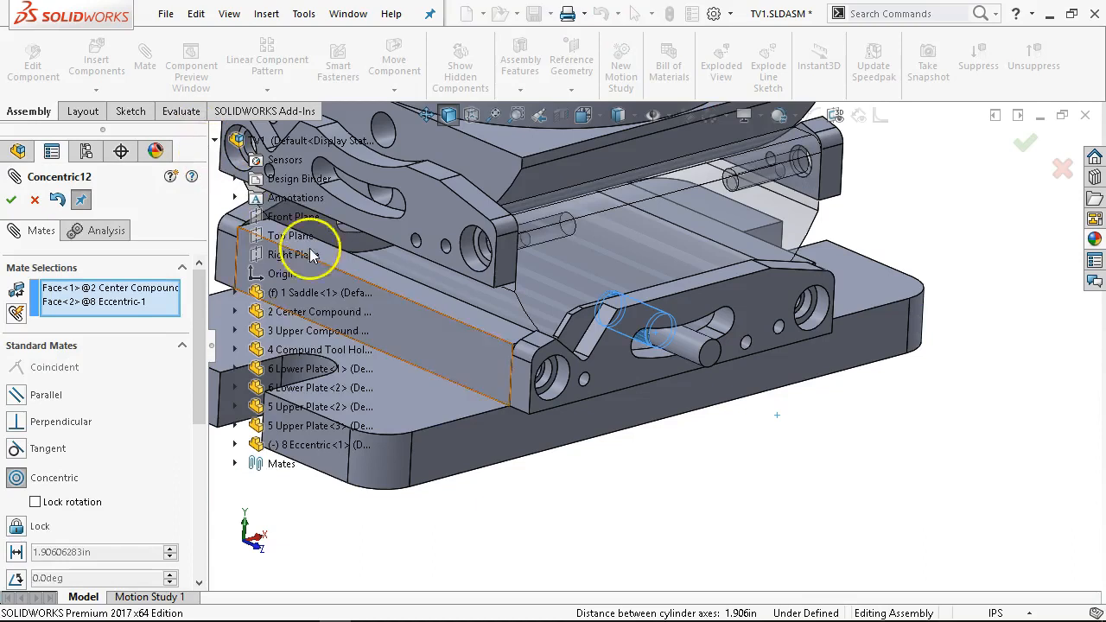
pyautogui.click(12, 200)
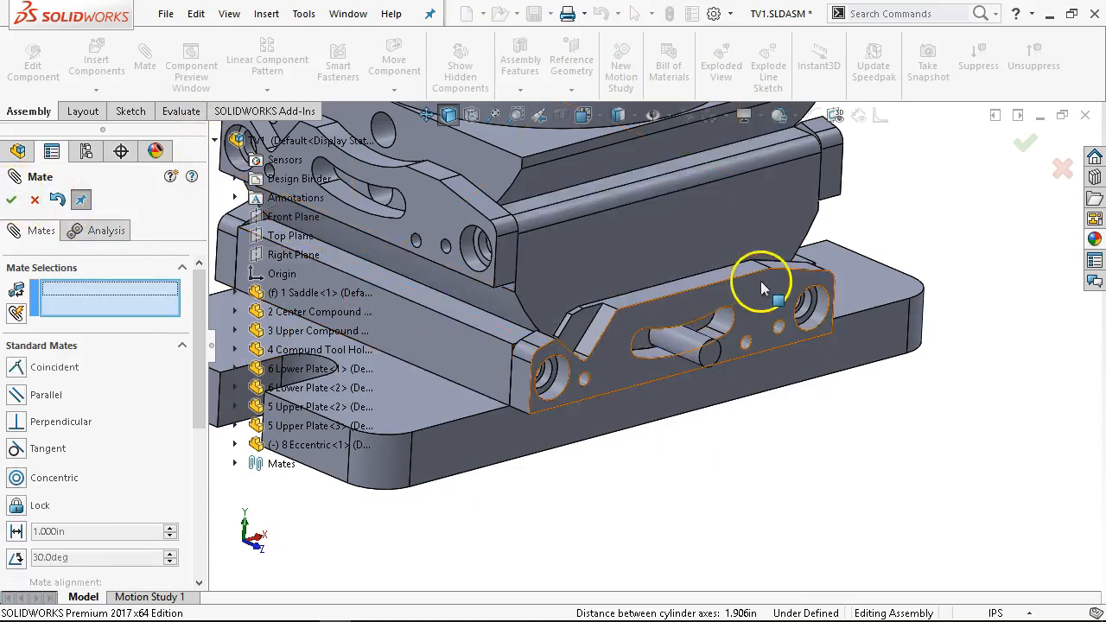
# Mate the eccentric's shoulder face coincident with the center compound member's end face and finish mating.
pyautogui.scroll(-5, 766, 284)
pyautogui.click(507, 470)
pyautogui.scroll(-6, 458, 454)
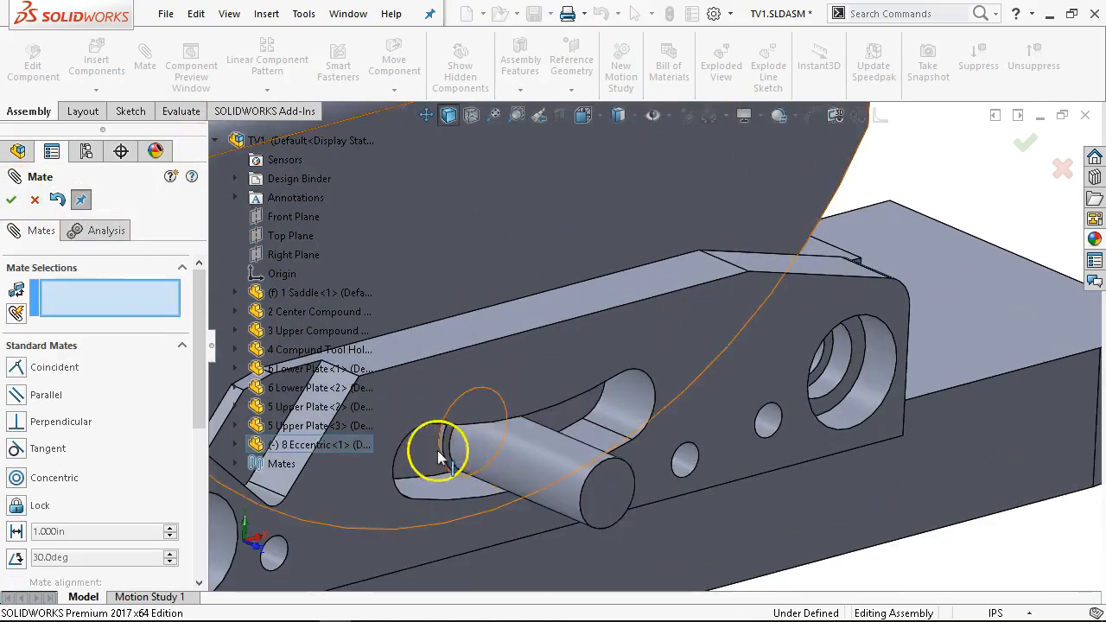
pyautogui.click(586, 396)
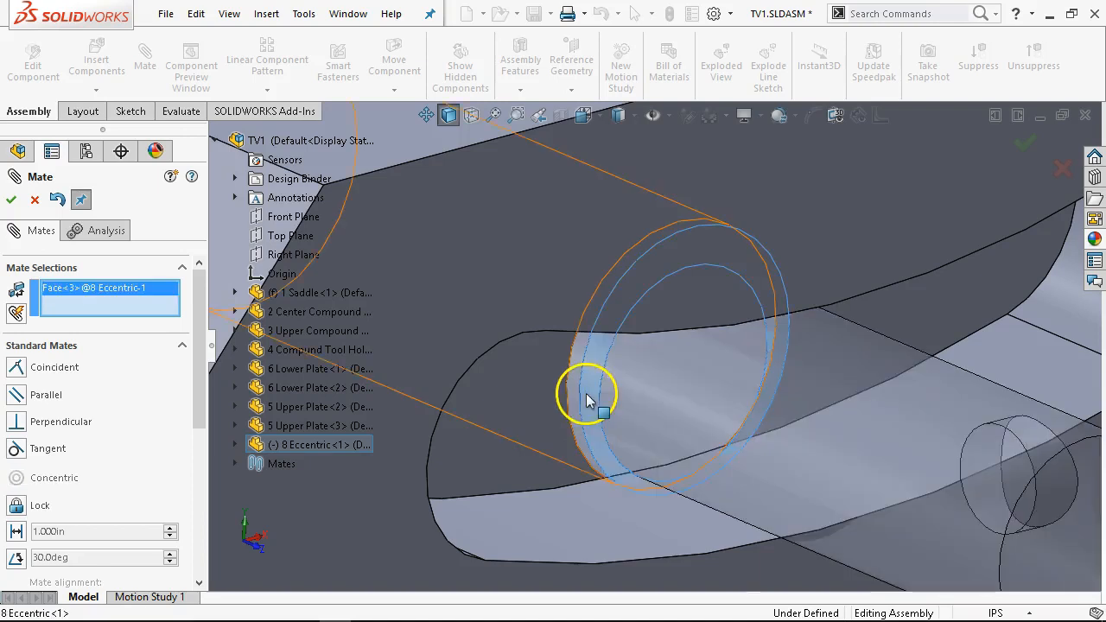
pyautogui.click(519, 406)
pyautogui.click(497, 435)
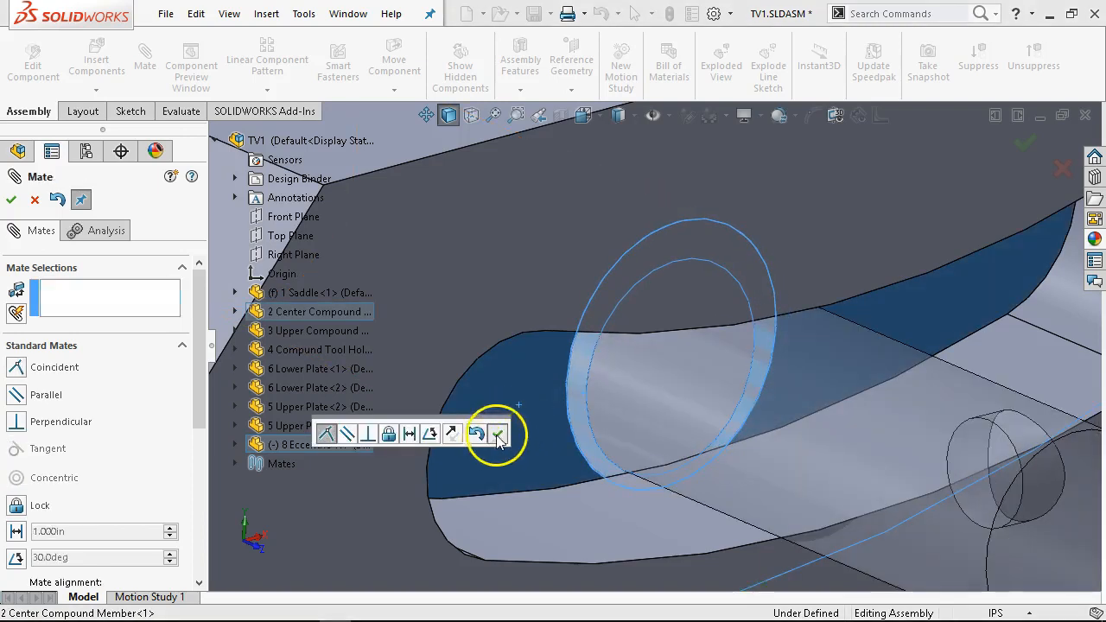
pyautogui.scroll(5, 753, 445)
pyautogui.scroll(-3, 781, 329)
pyautogui.moveTo(791, 328); pyautogui.dragTo(723, 374, button='middle')
pyautogui.click(735, 407)
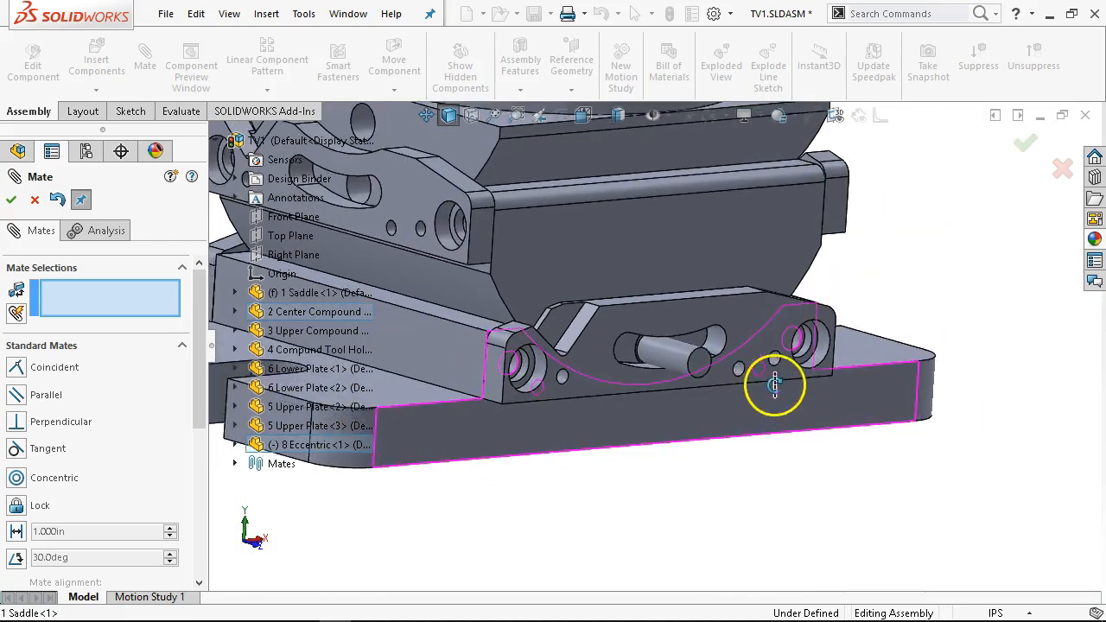
pyautogui.moveTo(775, 386)
pyautogui.mouseDown(button='middle')
pyautogui.moveTo(803, 366)
pyautogui.moveTo(815, 378)
pyautogui.moveTo(786, 366)
pyautogui.moveTo(781, 378)
pyautogui.mouseUp(button='middle')
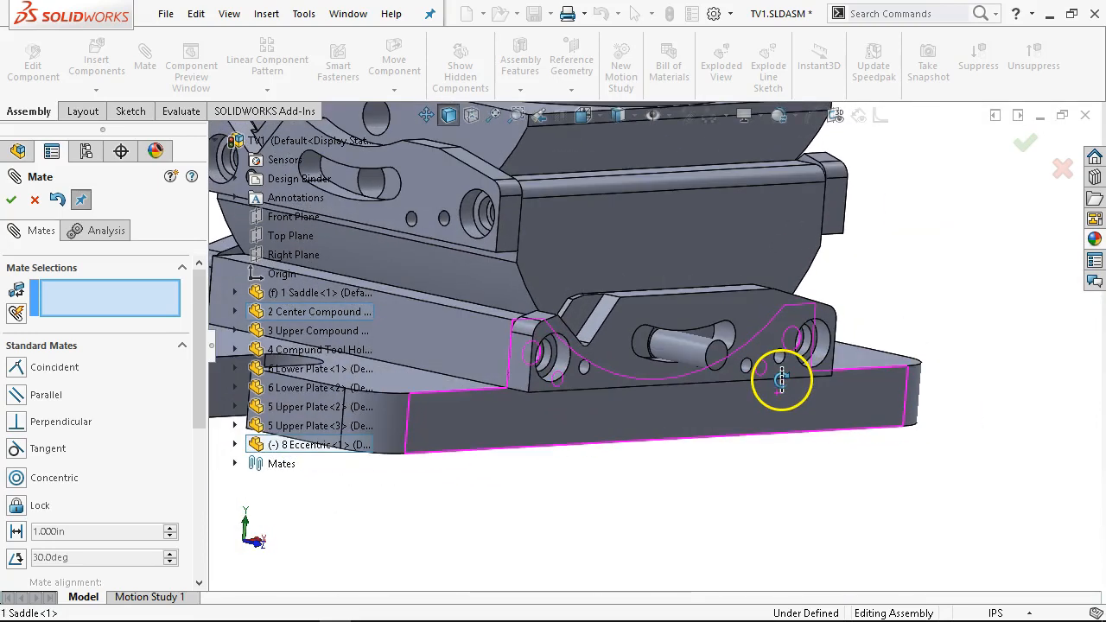
pyautogui.click(11, 200)
# Open the inserted 8 Eccentric part in its own window from the assembly.
pyautogui.scroll(3, 706, 444)
pyautogui.moveTo(707, 444); pyautogui.dragTo(650, 367, button='middle')
pyautogui.scroll(-5, 657, 358)
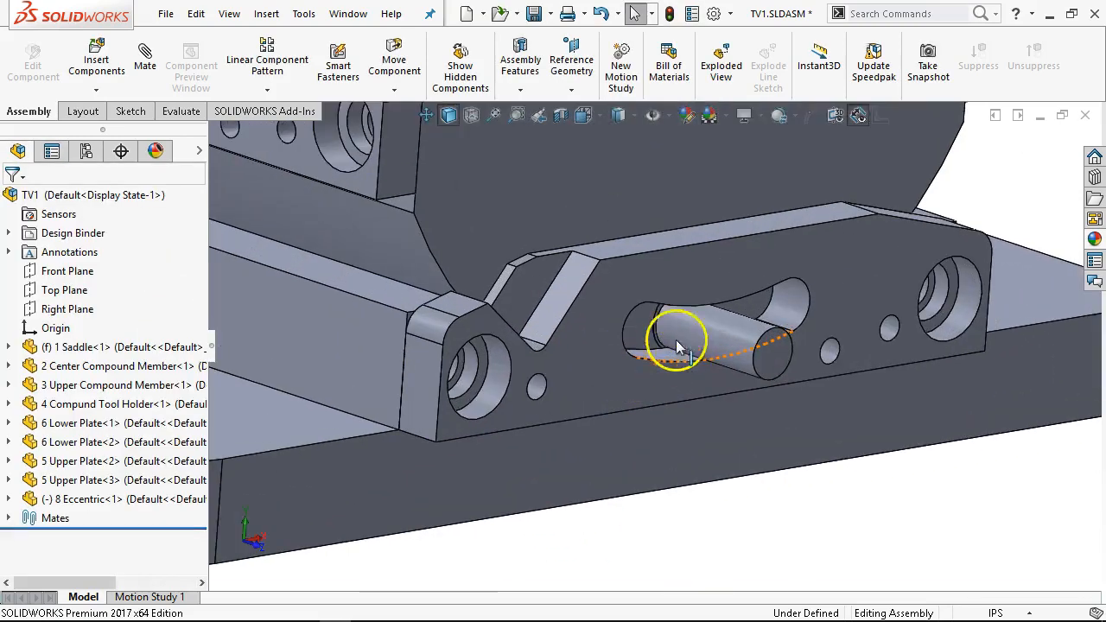
pyautogui.rightClick(678, 324)
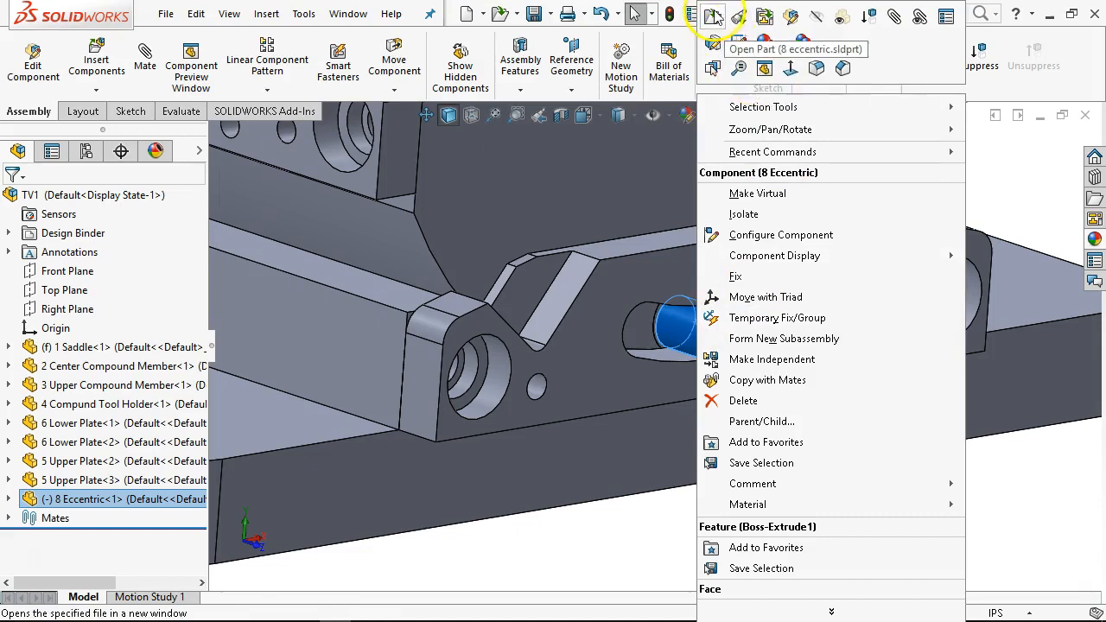
pyautogui.click(712, 17)
# Add a default mate reference to the eccentric on its shoulder's outer circular edge, and close the part to return to the assembly.
pyautogui.moveTo(778, 247); pyautogui.dragTo(803, 254, button='middle')
pyautogui.scroll(-2, 772, 326)
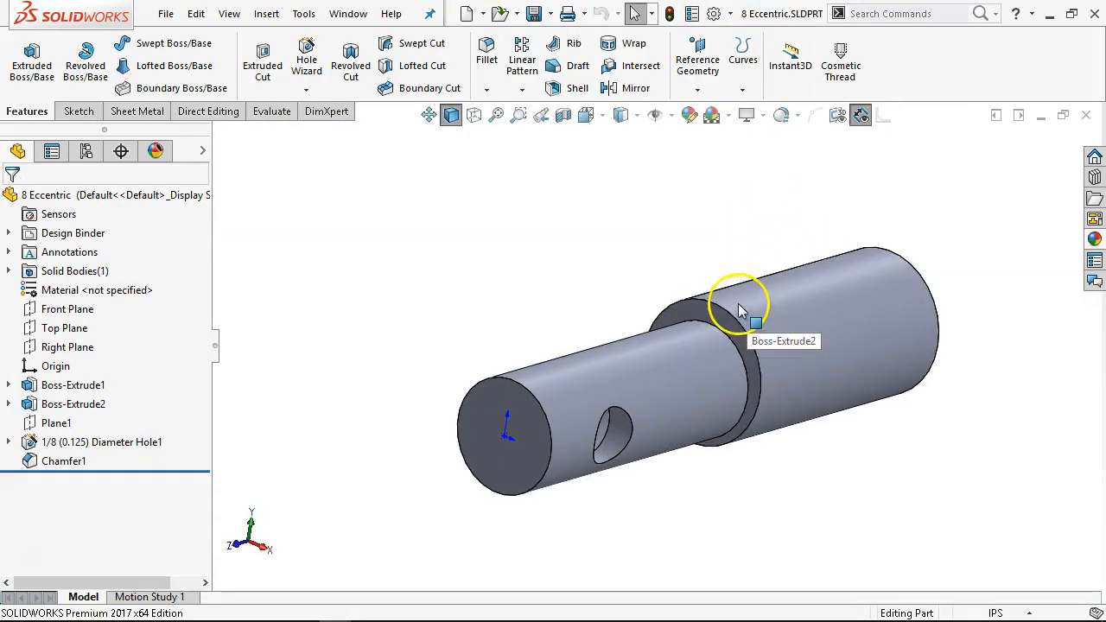
pyautogui.click(712, 311)
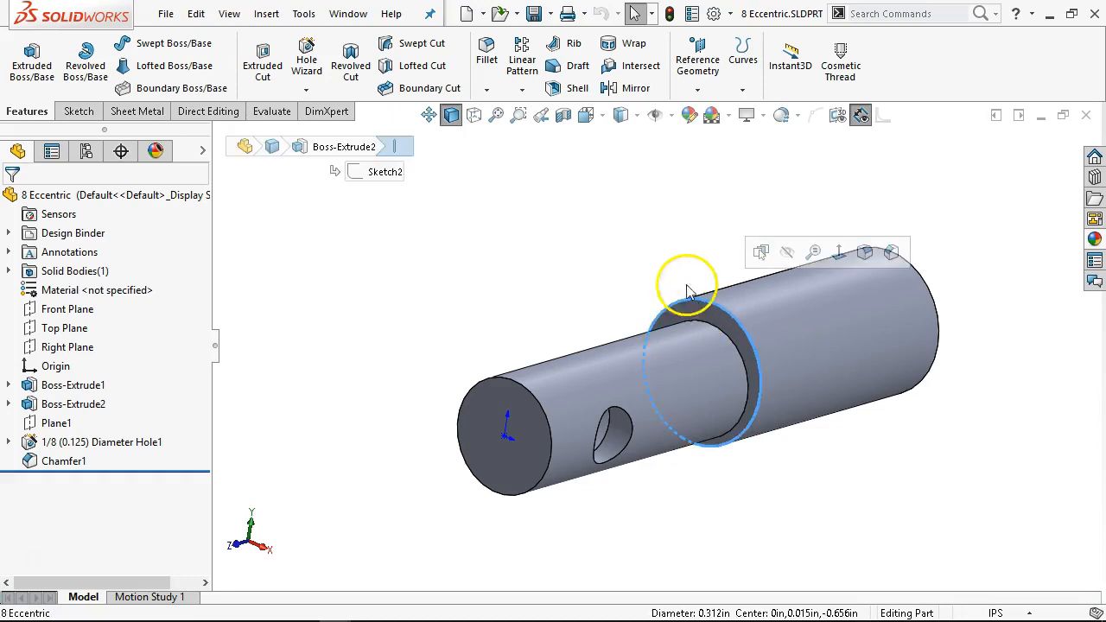
pyautogui.click(697, 89)
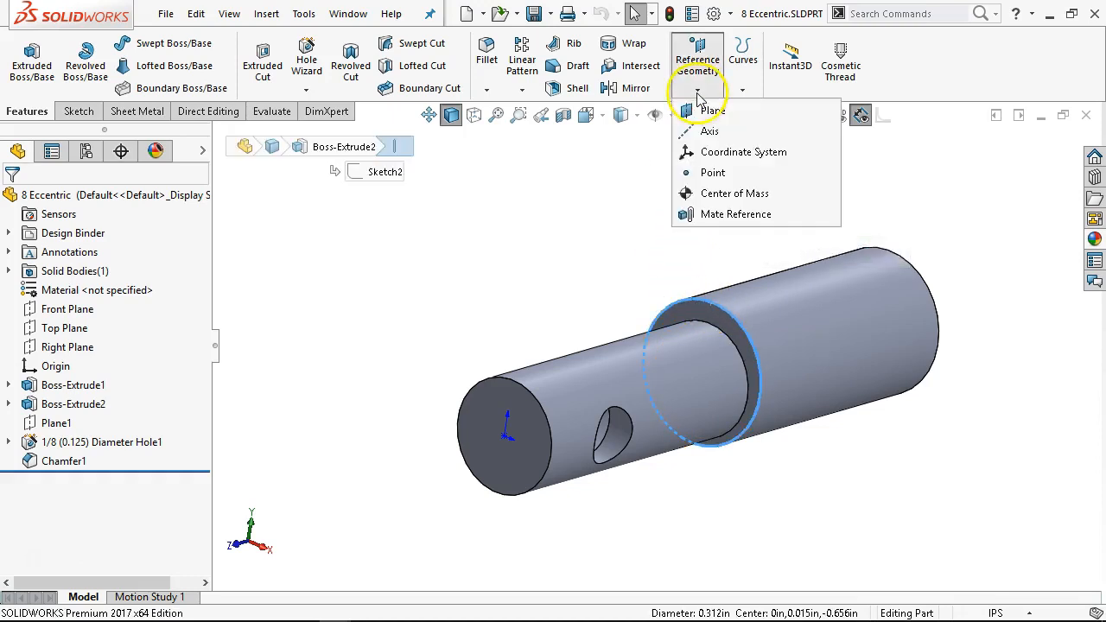
pyautogui.click(727, 213)
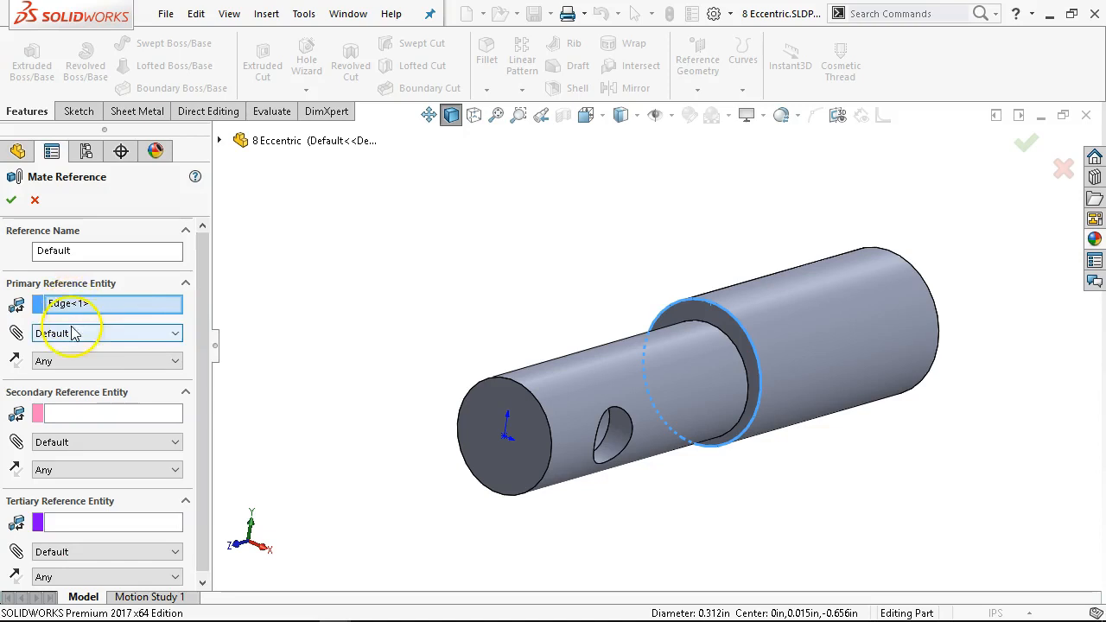
pyautogui.click(13, 201)
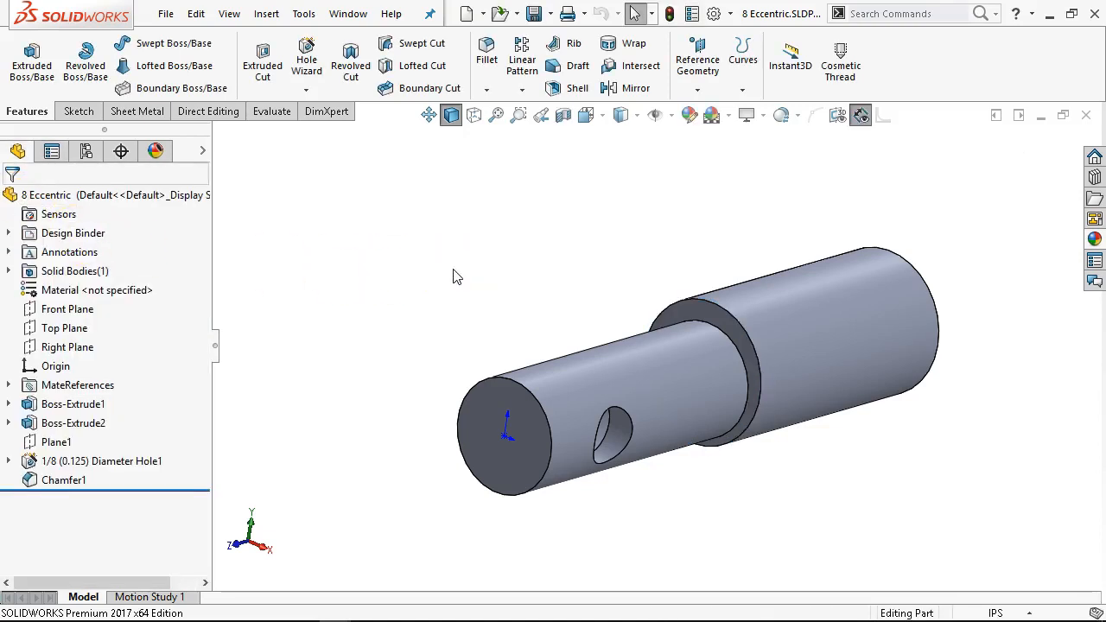
pyautogui.click(1087, 118)
# Place a copy of the eccentric in the center compound member's hole behind the opposite lower plate, flipped so its cross-drilled end points outward.
pyautogui.moveTo(666, 317); pyautogui.dragTo(770, 285, button='middle')
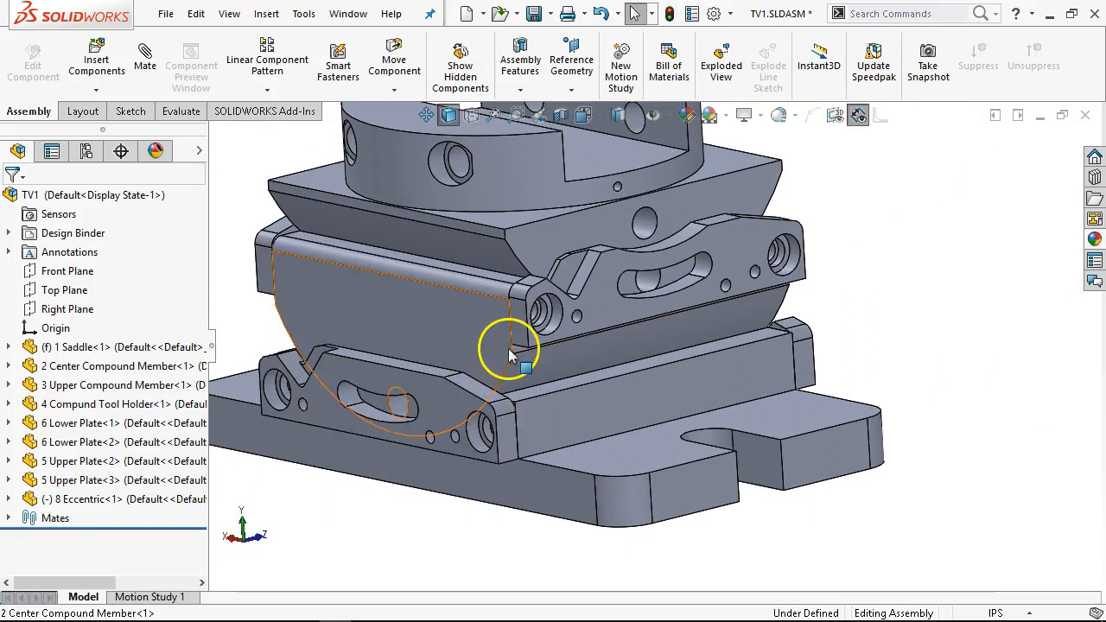
pyautogui.moveTo(437, 412); pyautogui.dragTo(472, 398, button='middle')
pyautogui.scroll(-2, 377, 428)
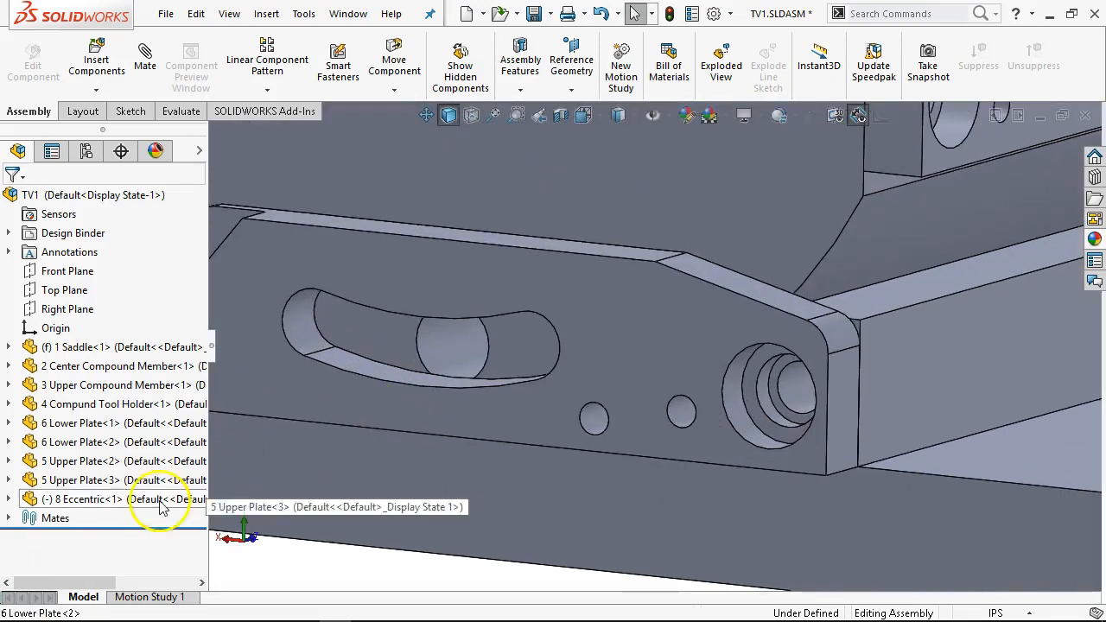
pyautogui.moveTo(87, 500); pyautogui.dragTo(494, 338)
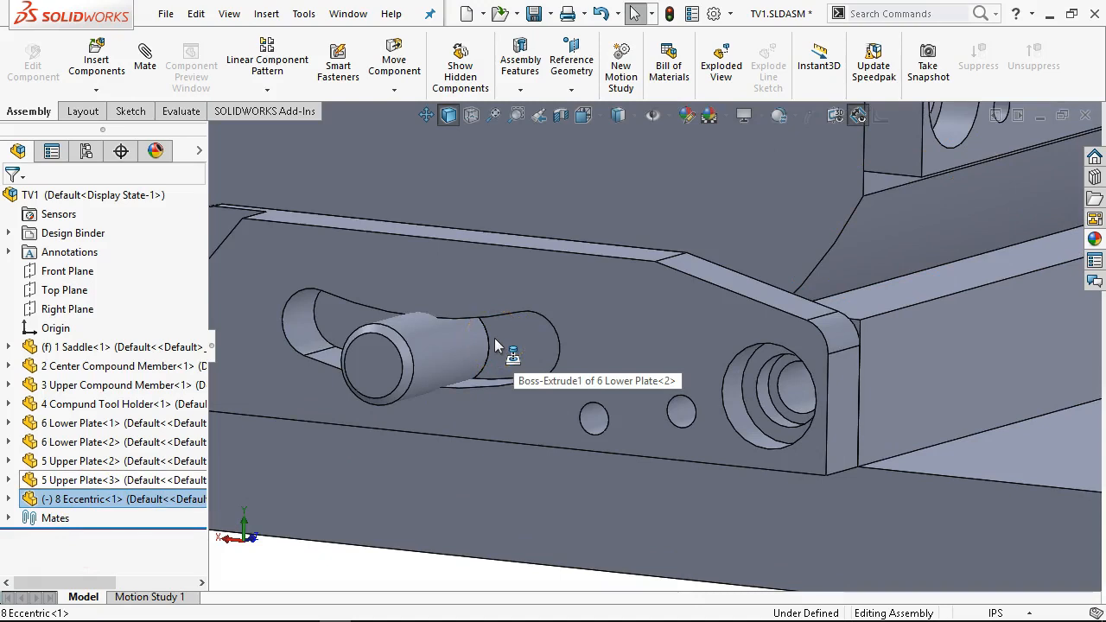
pyautogui.press('Tab')
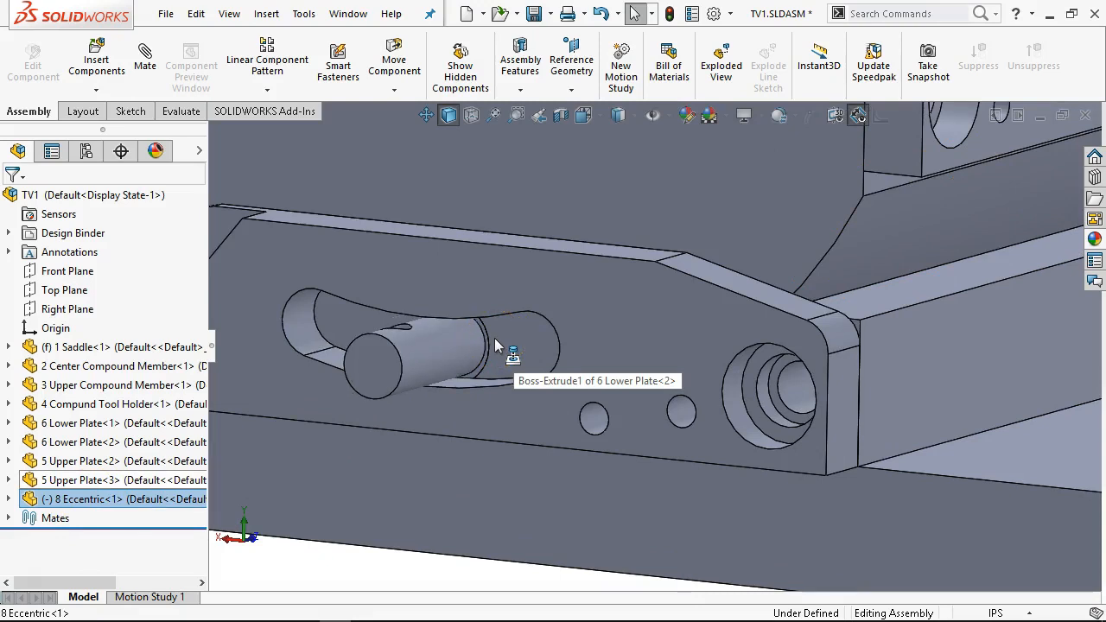
pyautogui.click(495, 341)
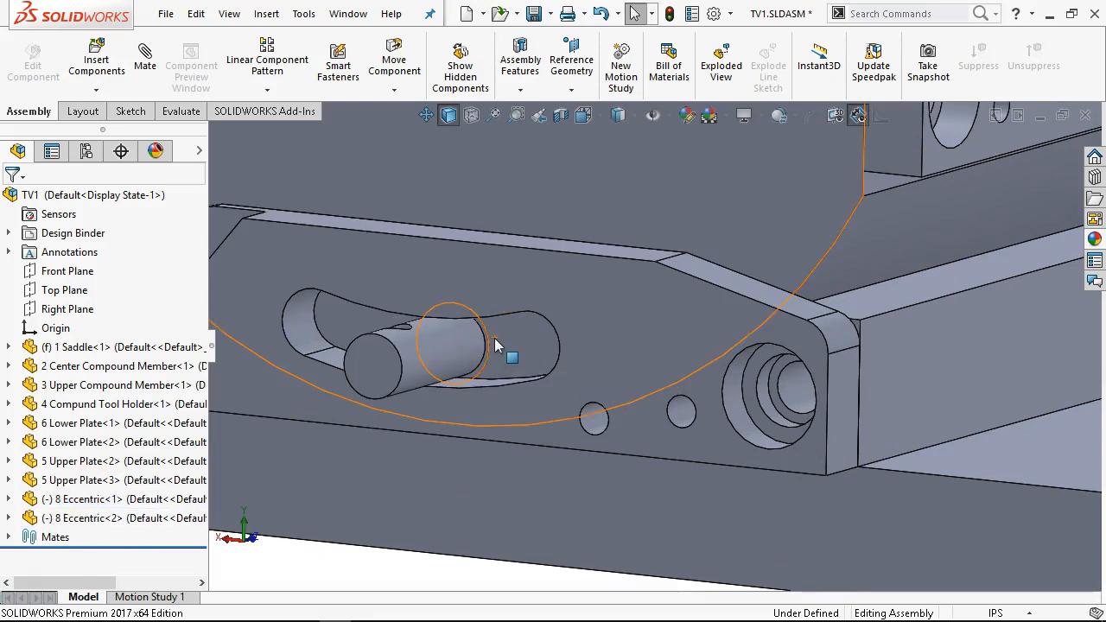
# Place another eccentric copy in the upper compound member's hole behind an upper plate's slot, with the cross-drilled end outward.
pyautogui.scroll(3, 606, 351)
pyautogui.moveTo(608, 352); pyautogui.dragTo(571, 342, button='middle')
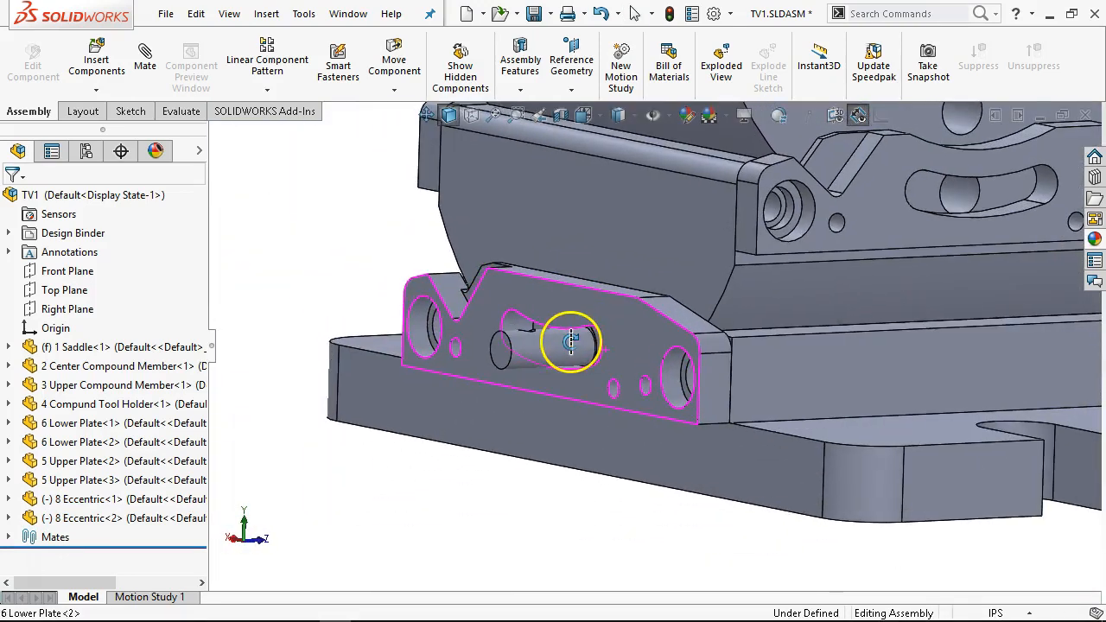
pyautogui.click(161, 521)
pyautogui.moveTo(980, 193); pyautogui.dragTo(937, 203)
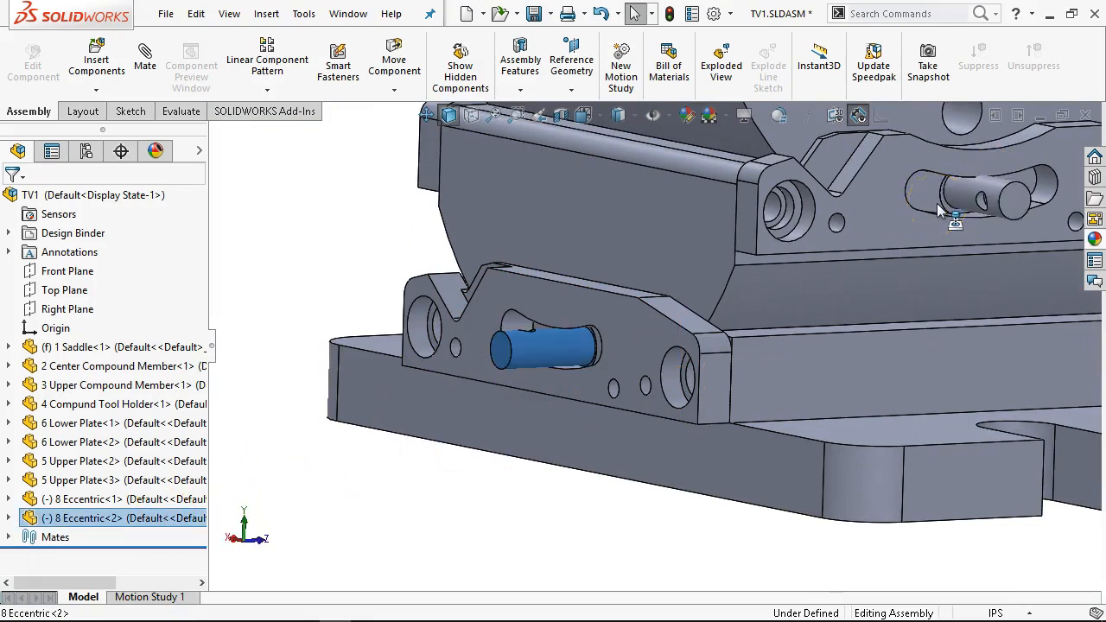
# Place one more eccentric copy in the upper compound member's hole behind the remaining upper plate's slot, cross-drilled end outward.
pyautogui.scroll(4, 664, 340)
pyautogui.moveTo(664, 339); pyautogui.dragTo(862, 331, button='middle')
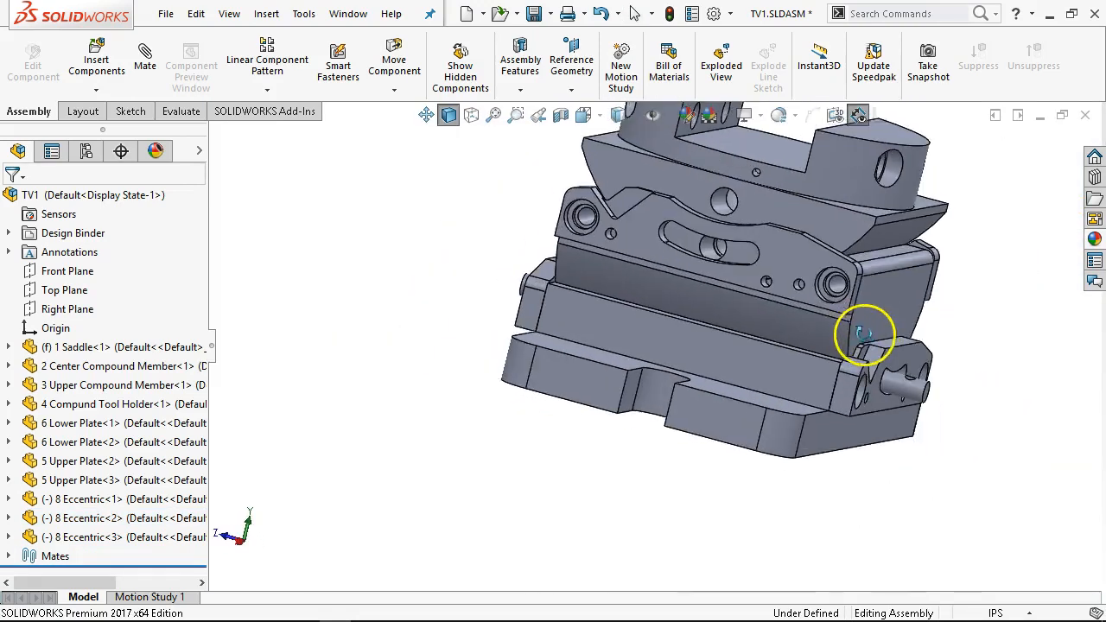
pyautogui.scroll(-2, 748, 264)
pyautogui.moveTo(76, 537); pyautogui.dragTo(706, 274)
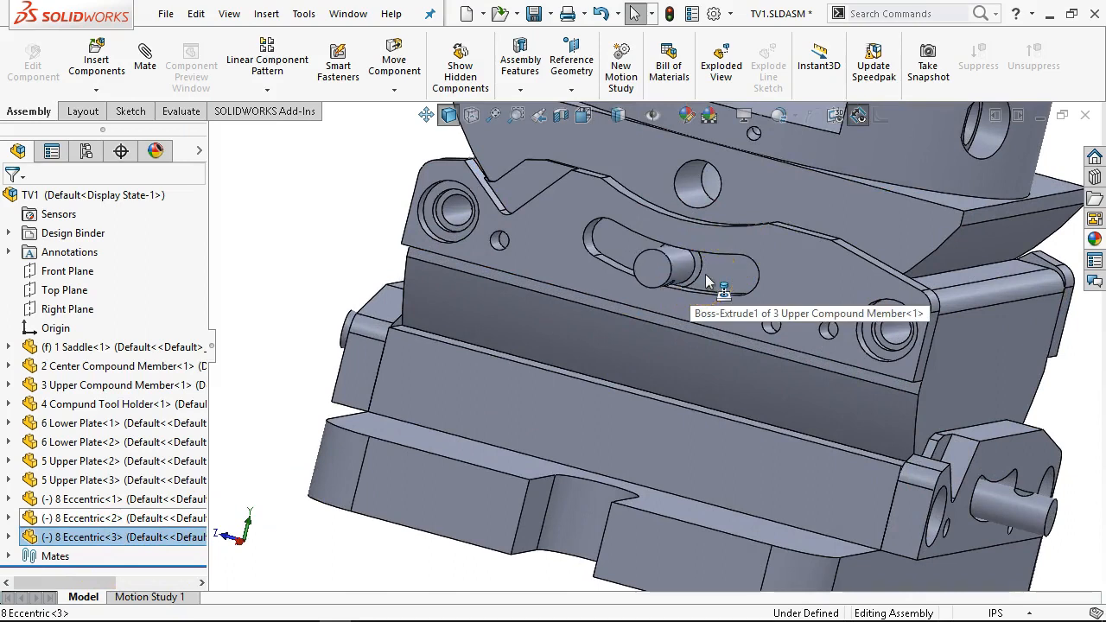
pyautogui.scroll(2, 454, 363)
pyautogui.moveTo(454, 363); pyautogui.dragTo(371, 366, button='middle')
pyautogui.scroll(-3, 587, 338)
pyautogui.moveTo(490, 309); pyautogui.dragTo(584, 331)
pyautogui.scroll(5, 584, 331)
pyautogui.moveTo(593, 255); pyautogui.dragTo(577, 305, button='middle')
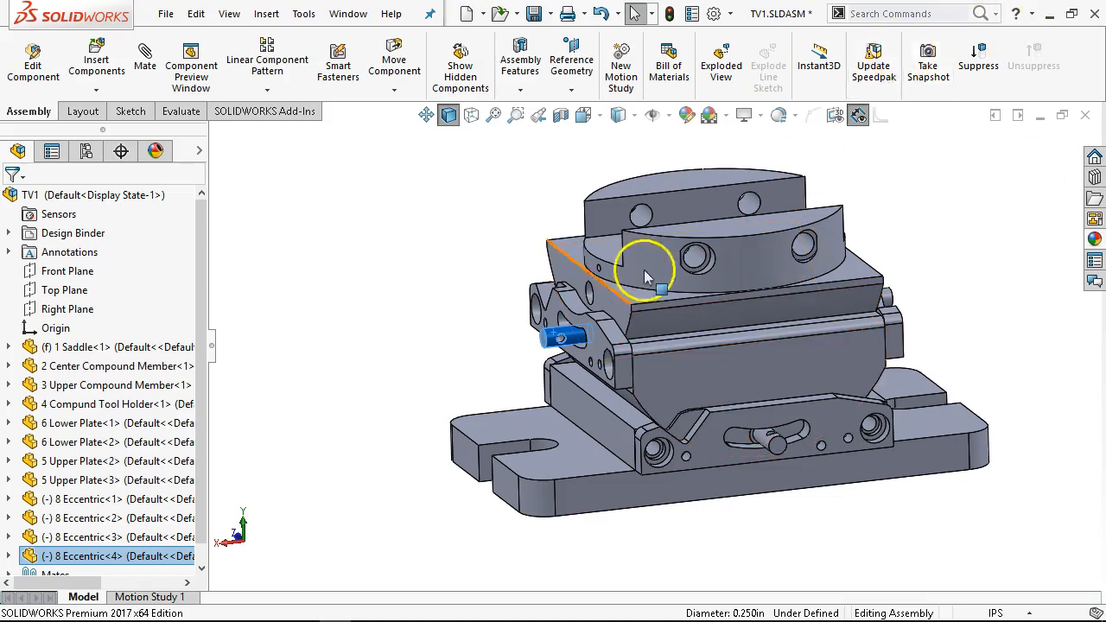
# Consult the upper and lower plate drawings in Technical Drawing 14th Edition pg 565.jpg, and return to the assembly.
pyautogui.click(367, 610)
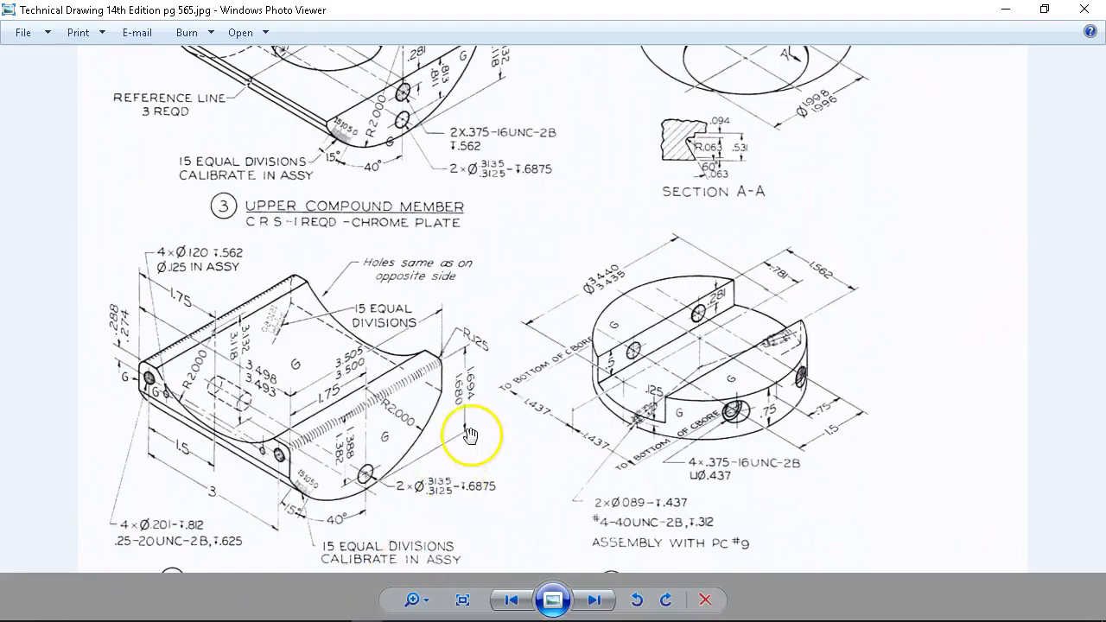
pyautogui.moveTo(501, 271); pyautogui.dragTo(518, 547)
pyautogui.moveTo(526, 161); pyautogui.dragTo(525, 487)
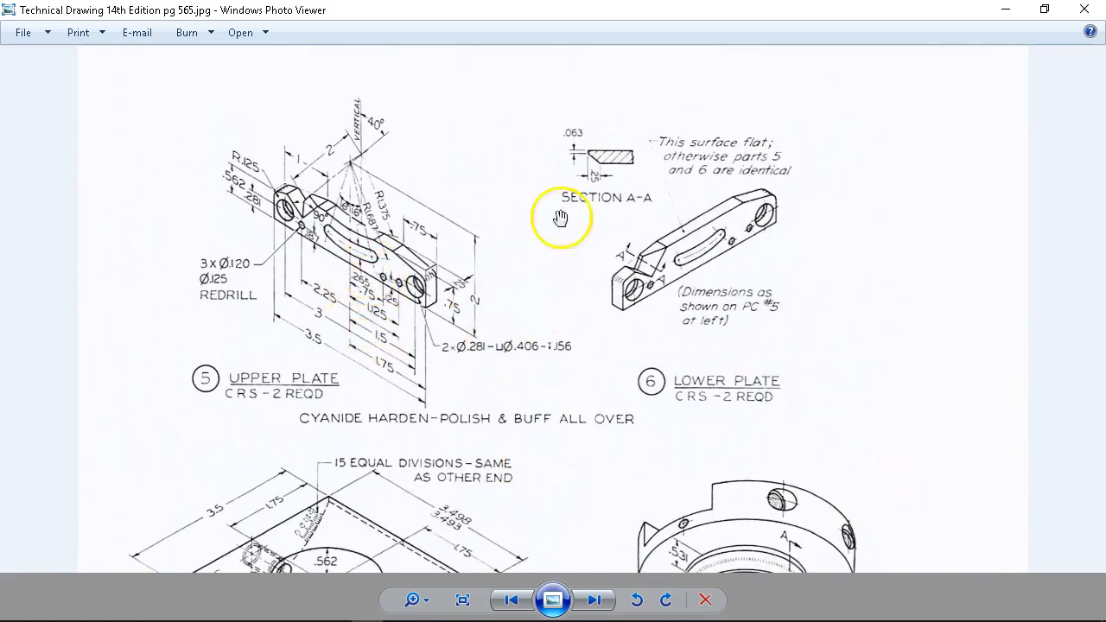
pyautogui.click(1004, 10)
# Examine how the eccentrics sit in the slots of the upper and lower plates.
pyautogui.moveTo(434, 335); pyautogui.dragTo(440, 331)
pyautogui.moveTo(440, 331); pyautogui.dragTo(476, 326, button='middle')
pyautogui.scroll(-3, 592, 320)
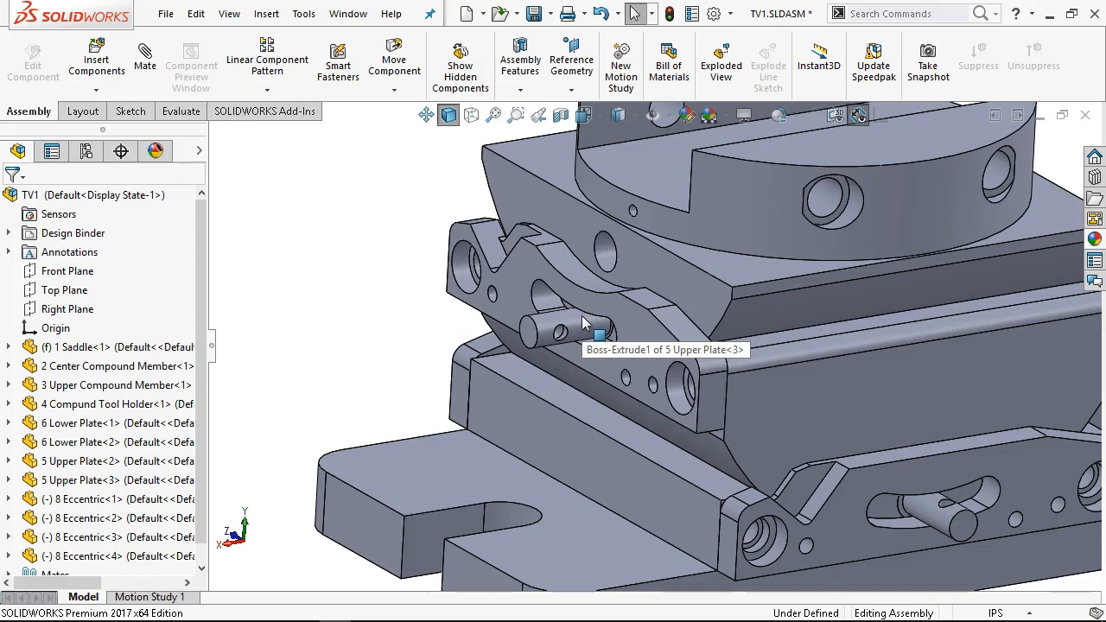
pyautogui.click(575, 336)
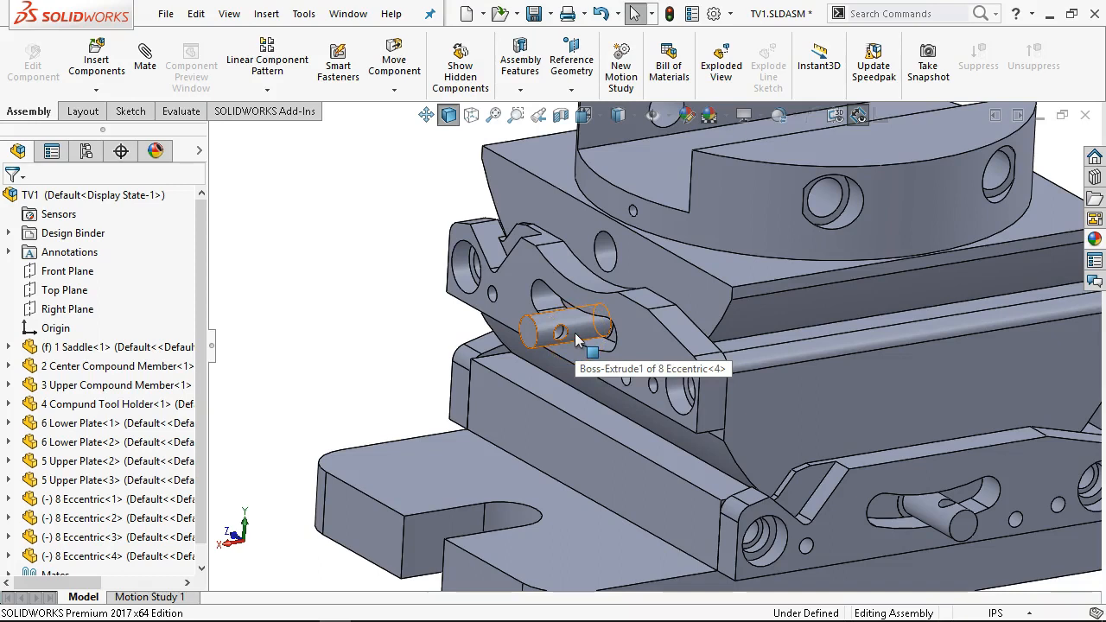
pyautogui.moveTo(575, 336); pyautogui.dragTo(416, 201)
pyautogui.moveTo(417, 200); pyautogui.dragTo(402, 217, button='middle')
pyautogui.scroll(1, 663, 283)
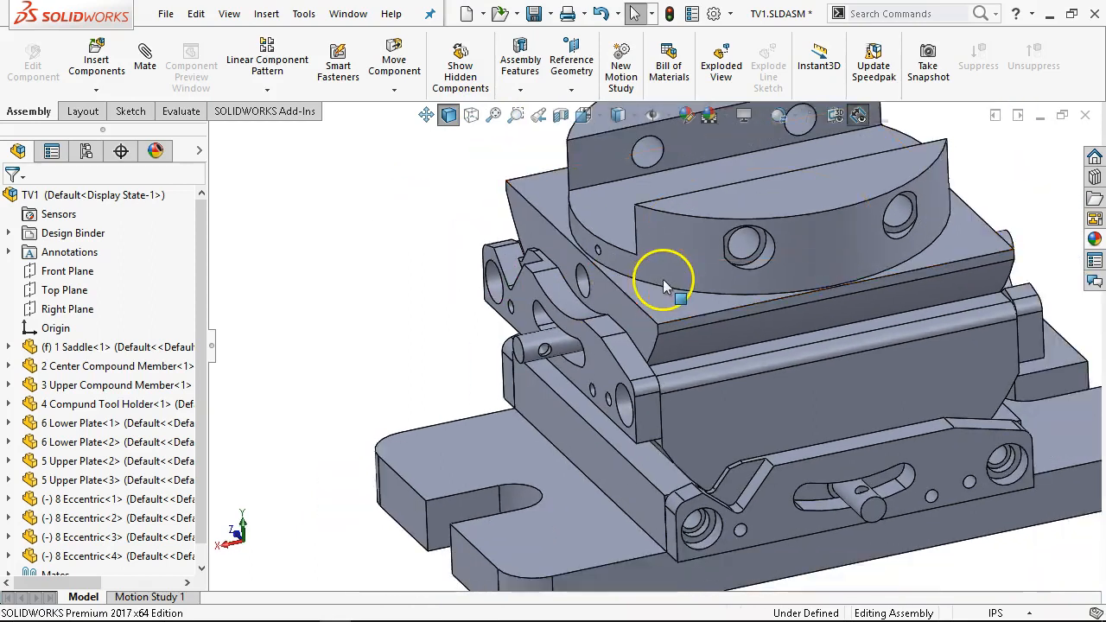
pyautogui.moveTo(664, 281); pyautogui.dragTo(667, 280, button='middle')
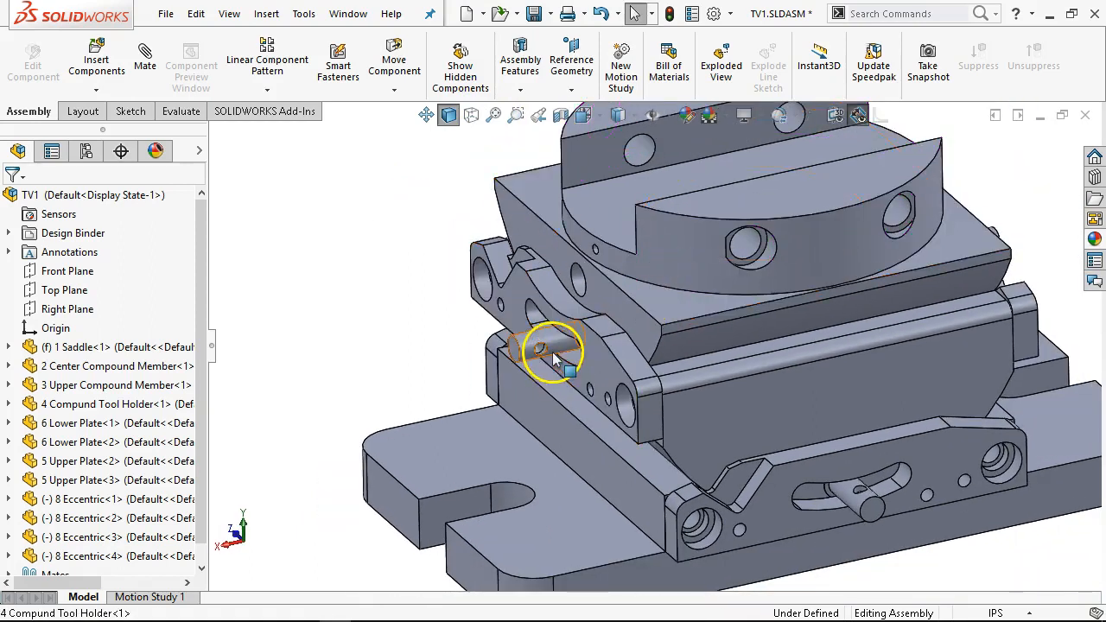
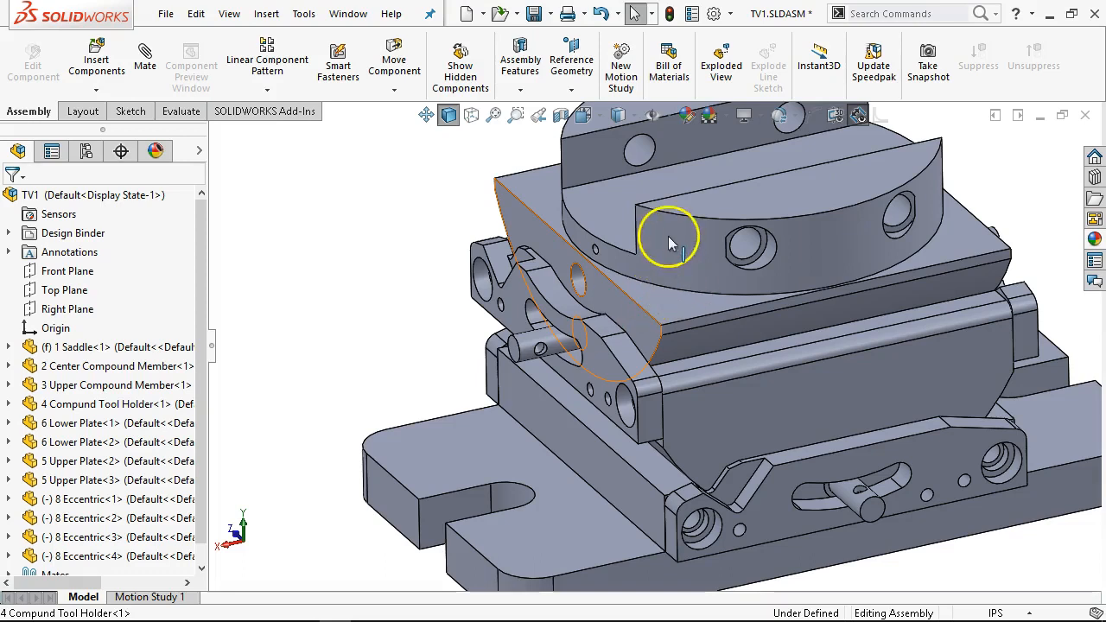
pyautogui.moveTo(544, 360); pyautogui.dragTo(565, 348, button='middle')
pyautogui.scroll(3, 565, 351)
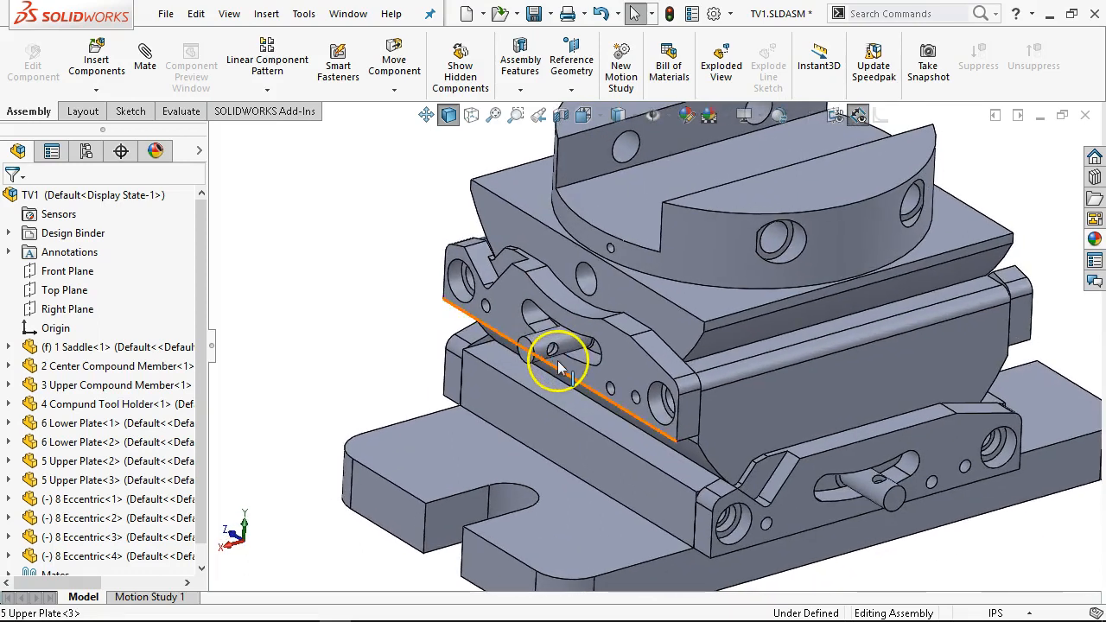
pyautogui.scroll(2, 571, 363)
pyautogui.scroll(-2, 618, 416)
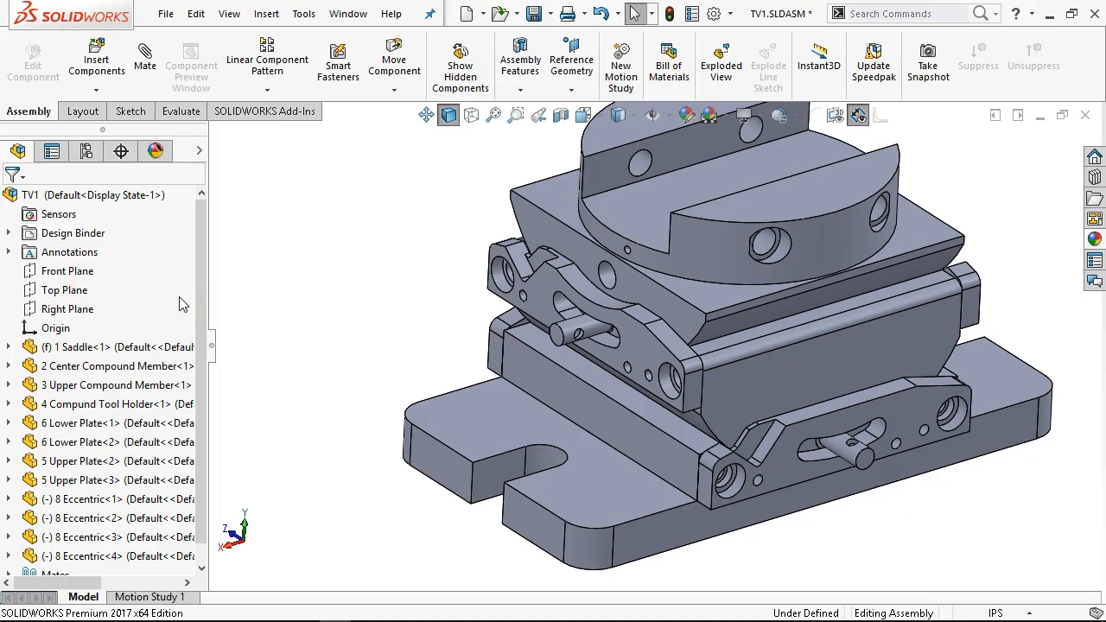
pyautogui.click(340, 313)
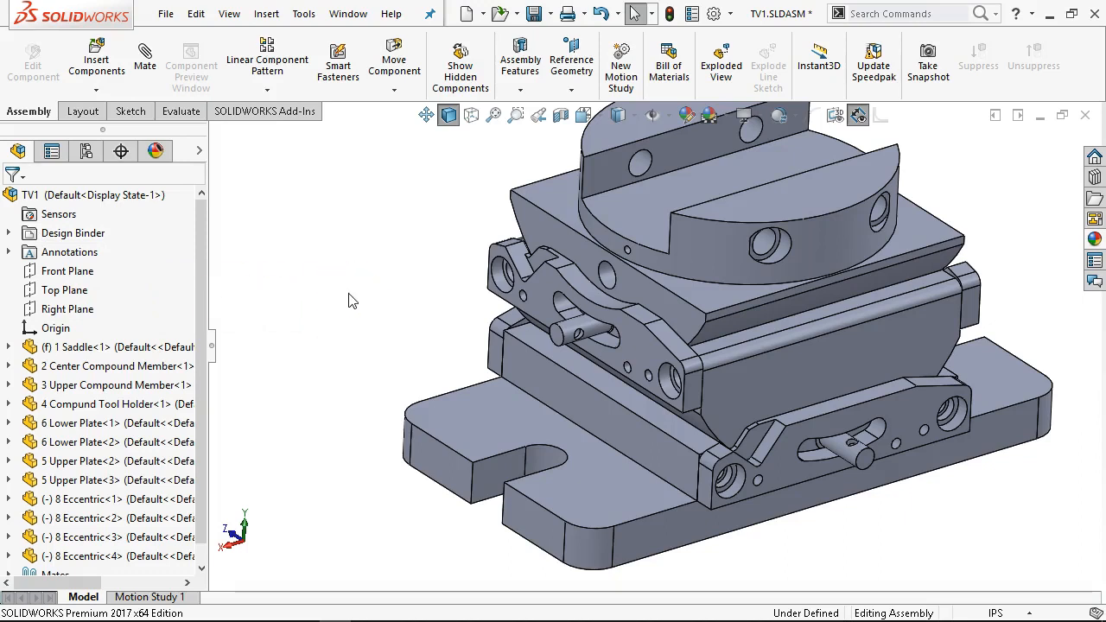
pyautogui.moveTo(353, 301); pyautogui.dragTo(341, 290, button='middle')
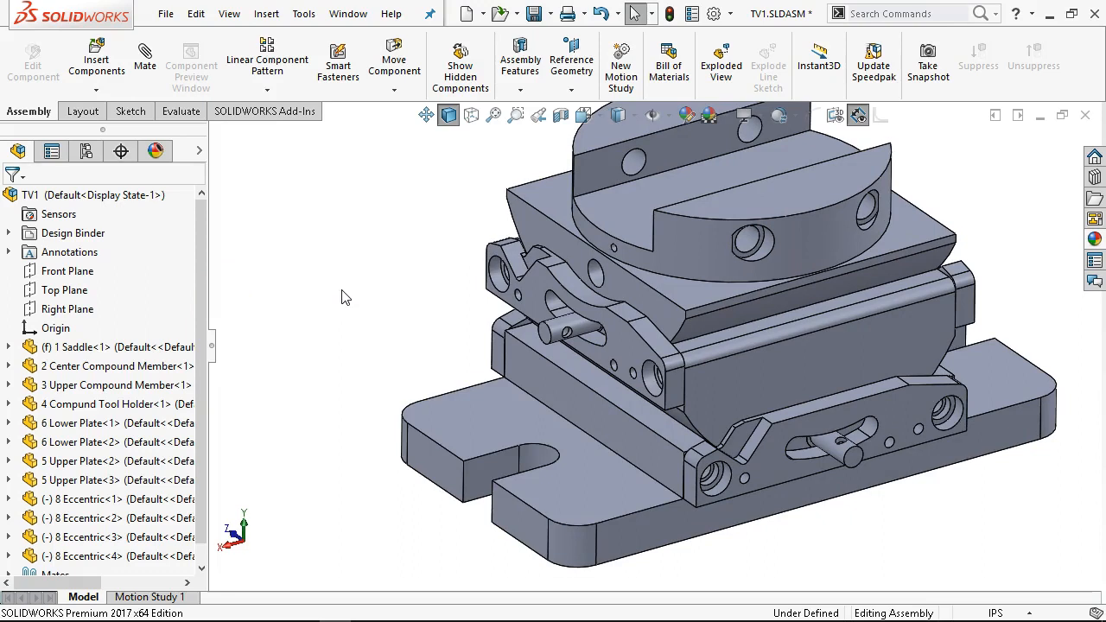
pyautogui.moveTo(342, 298); pyautogui.dragTo(346, 289, button='middle')
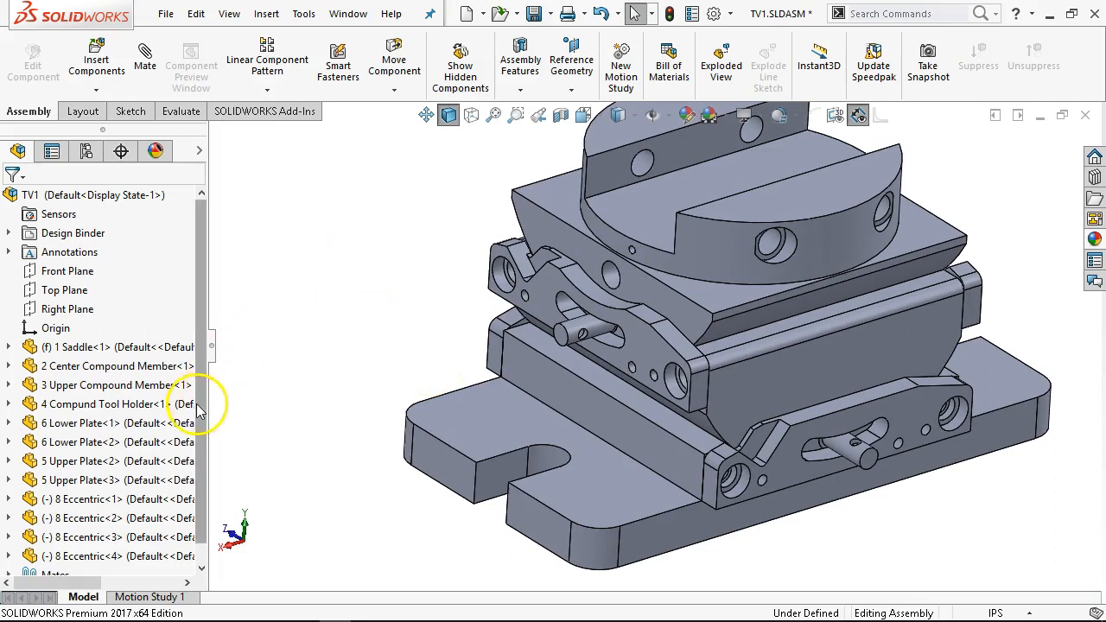
# Insert the part 7 Locking Handle.SLDPRT into the assembly, placing it beside the upper plate's eccentric.
pyautogui.moveTo(196, 404); pyautogui.dragTo(200, 497)
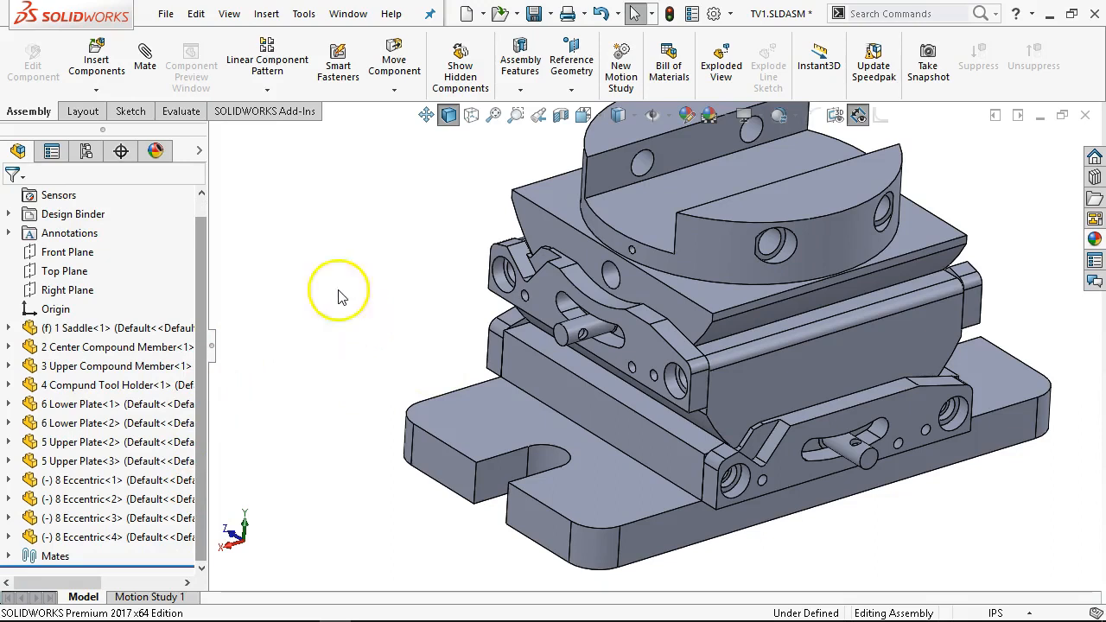
pyautogui.click(115, 61)
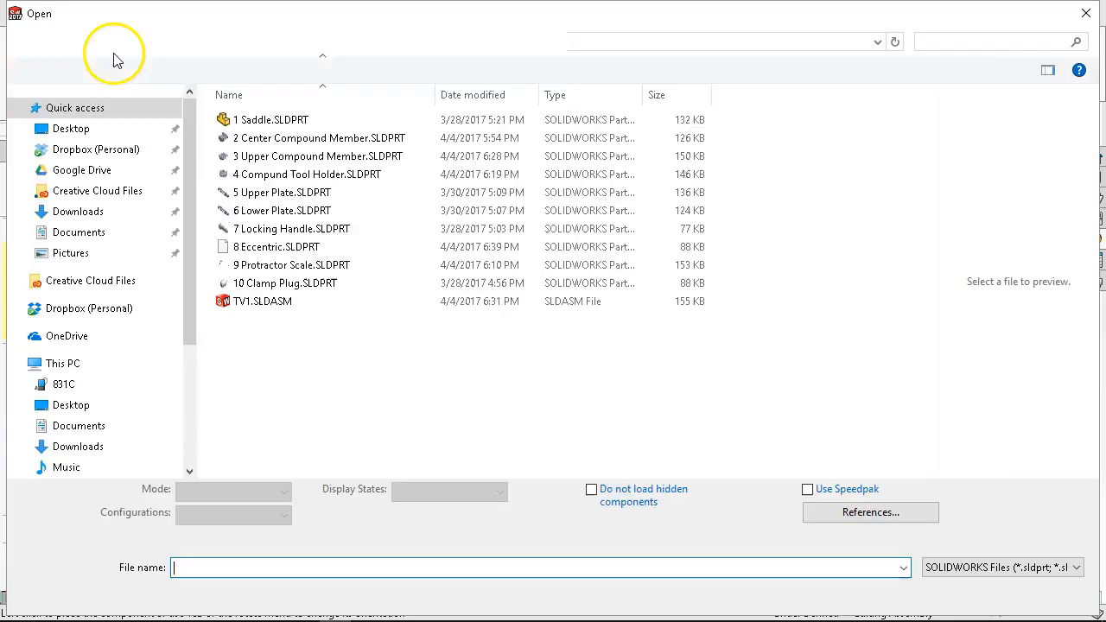
pyautogui.click(290, 228)
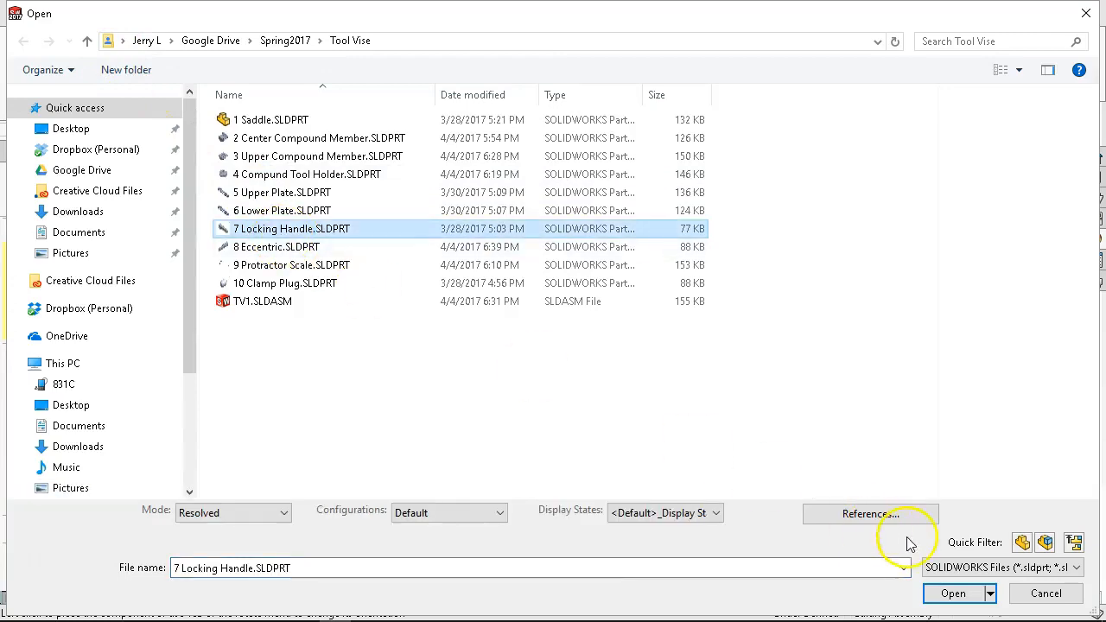
pyautogui.click(968, 595)
pyautogui.click(413, 302)
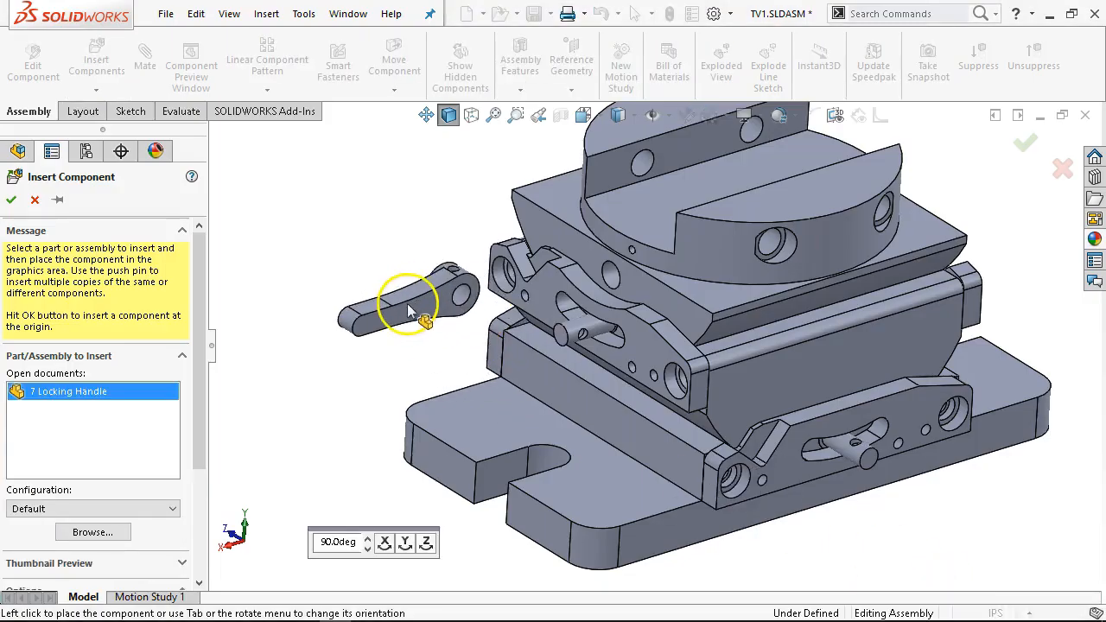
pyautogui.scroll(-2, 551, 266)
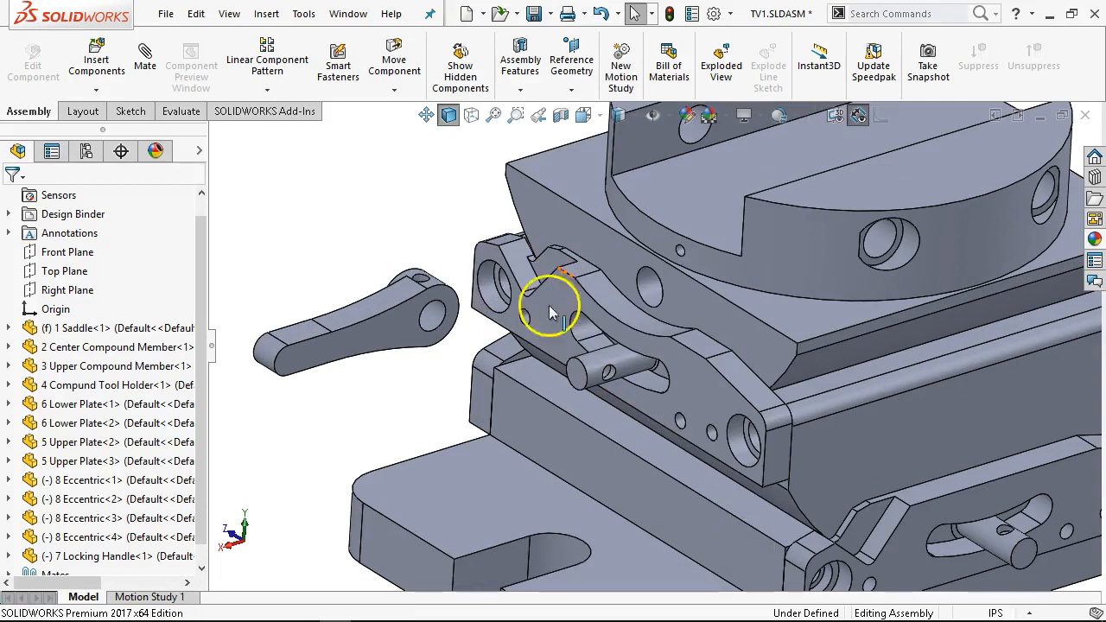
pyautogui.scroll(-2, 549, 314)
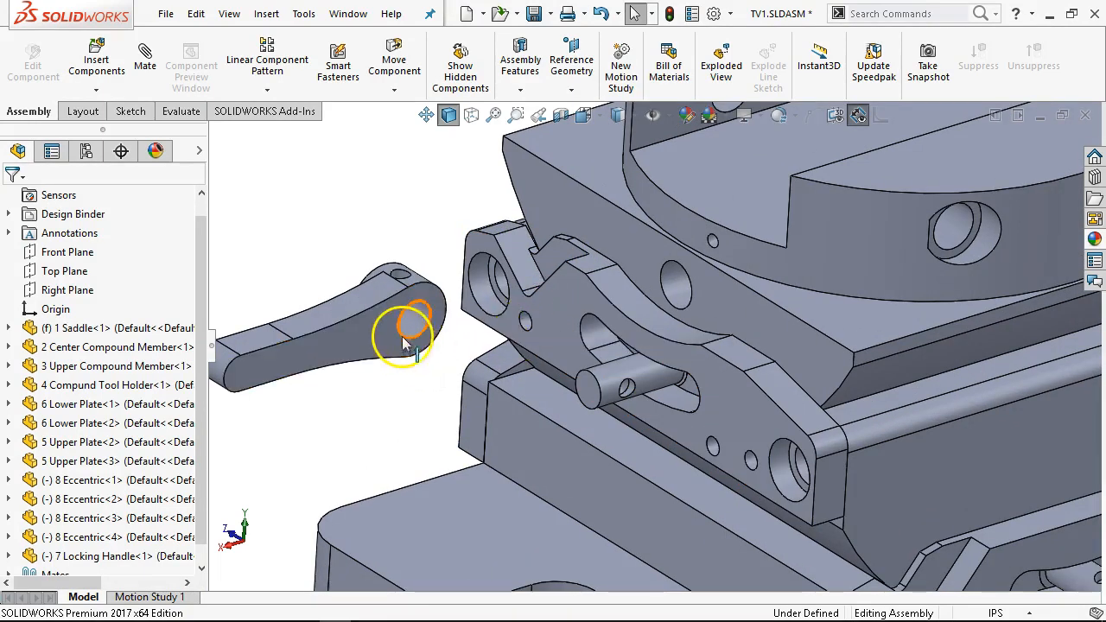
# Mate the locking handle's bore concentric with the shaft of the upper plate's eccentric.
pyautogui.scroll(-2, 409, 335)
pyautogui.click(416, 335)
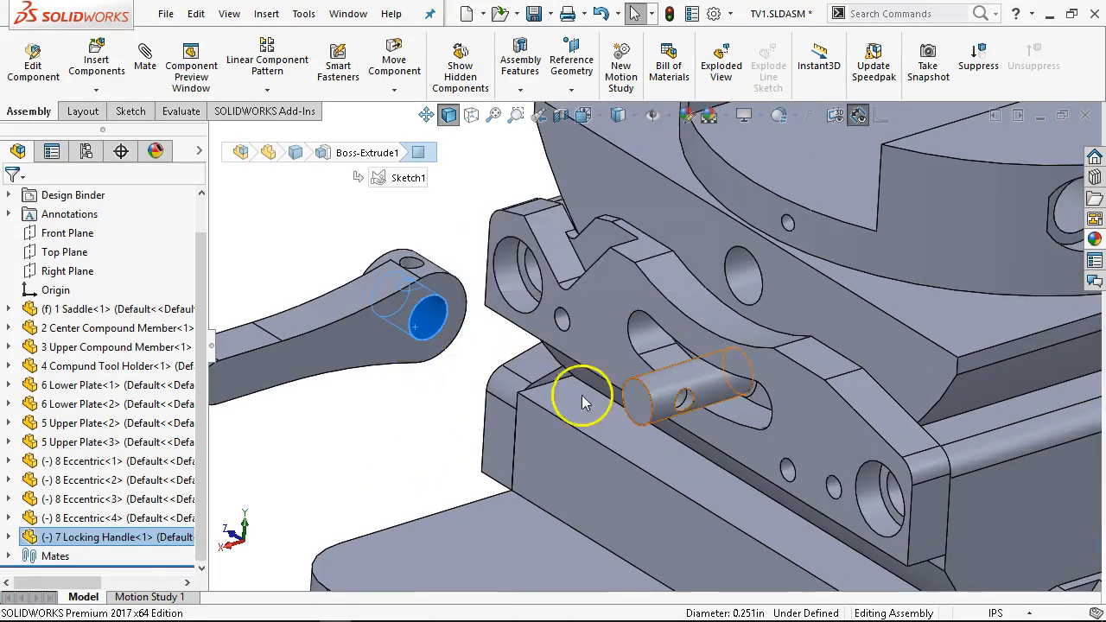
pyautogui.keyDown('ctrl'); pyautogui.click(662, 398); pyautogui.keyUp('ctrl')
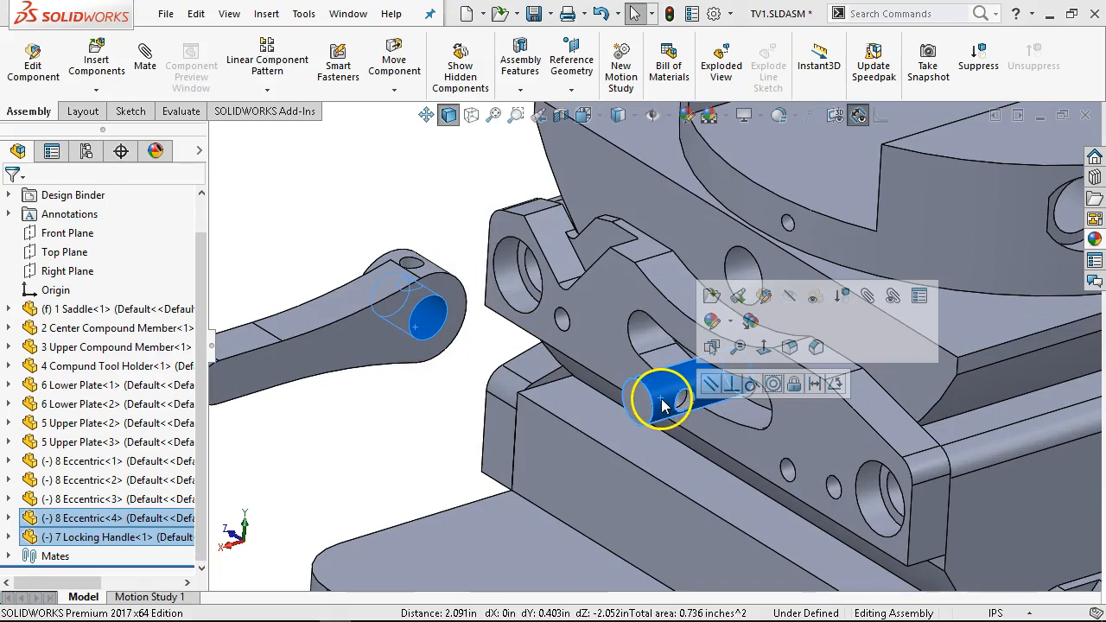
pyautogui.click(773, 385)
# Move the handle along the upper plate's eccentric and mate its cross hole concentric with the eccentric's cross hole.
pyautogui.moveTo(689, 372)
pyautogui.mouseDown()
pyautogui.moveTo(710, 452)
pyautogui.moveTo(694, 451)
pyautogui.moveTo(670, 413)
pyautogui.moveTo(703, 375)
pyautogui.moveTo(694, 366)
pyautogui.mouseUp()
pyautogui.scroll(-6, 670, 414)
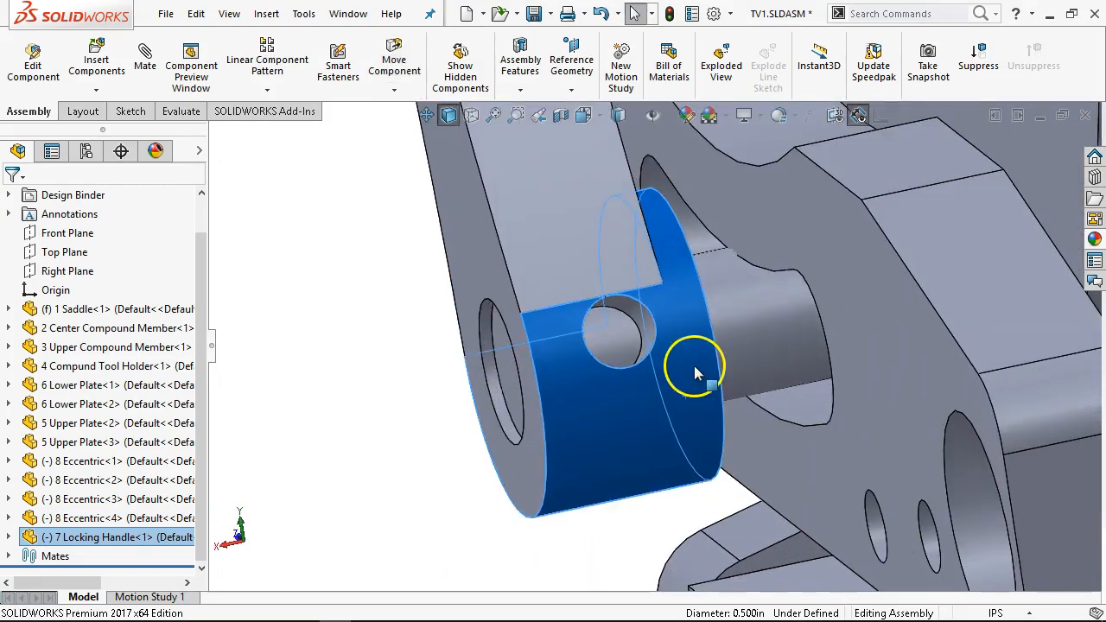
pyautogui.click(758, 352)
pyautogui.moveTo(759, 352); pyautogui.dragTo(762, 425)
pyautogui.moveTo(679, 381); pyautogui.dragTo(717, 377)
pyautogui.moveTo(766, 325); pyautogui.dragTo(774, 380)
pyautogui.click(674, 346)
pyautogui.scroll(-5, 699, 363)
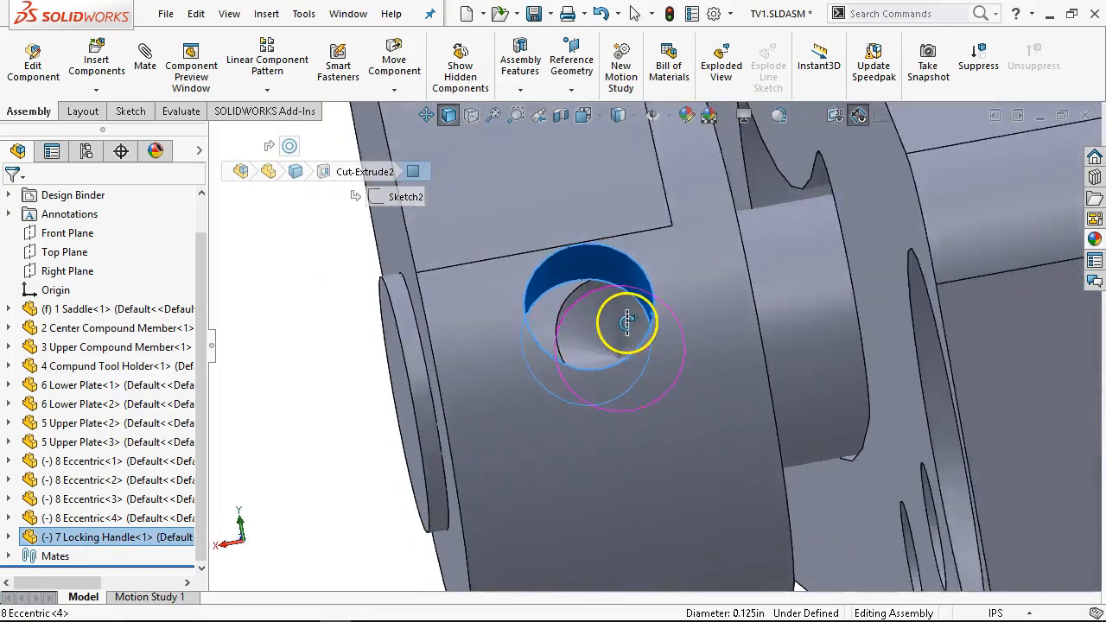
pyautogui.moveTo(627, 324)
pyautogui.mouseDown(button='middle')
pyautogui.moveTo(619, 319)
pyautogui.moveTo(611, 355)
pyautogui.moveTo(630, 309)
pyautogui.mouseUp(button='middle')
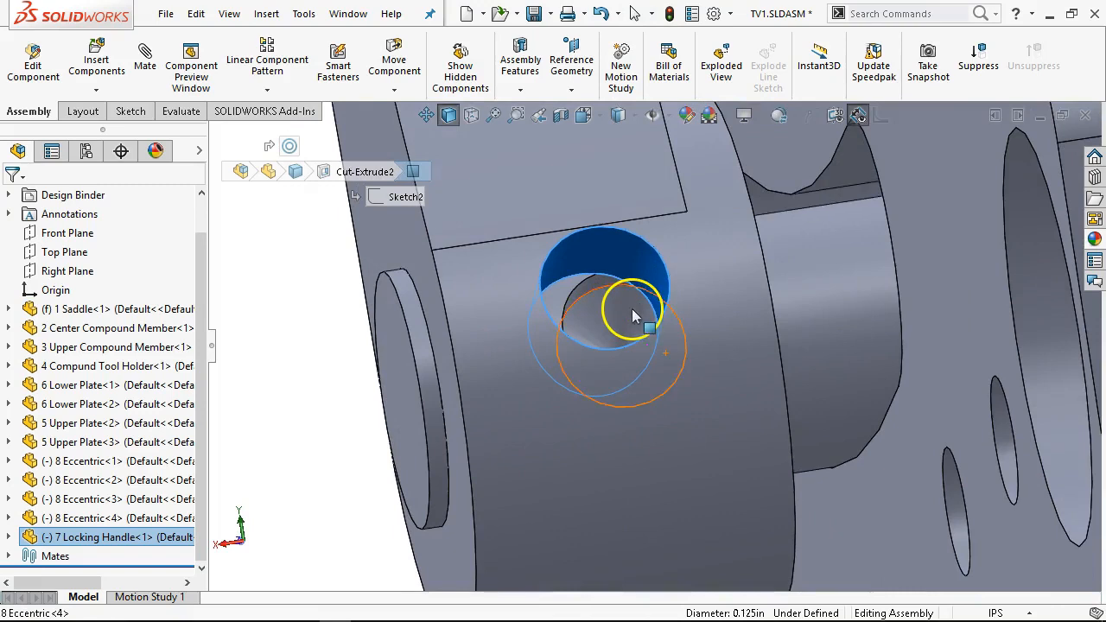
pyautogui.scroll(-5, 632, 309)
pyautogui.keyDown('ctrl'); pyautogui.click(580, 267); pyautogui.keyUp('ctrl')
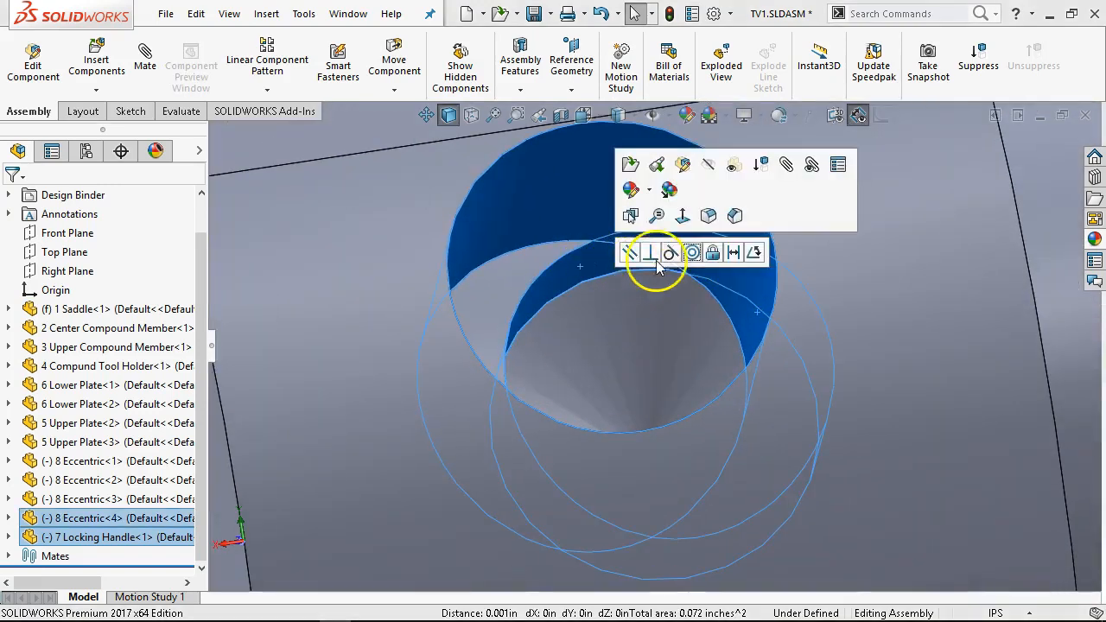
pyautogui.click(689, 258)
pyautogui.scroll(9, 689, 315)
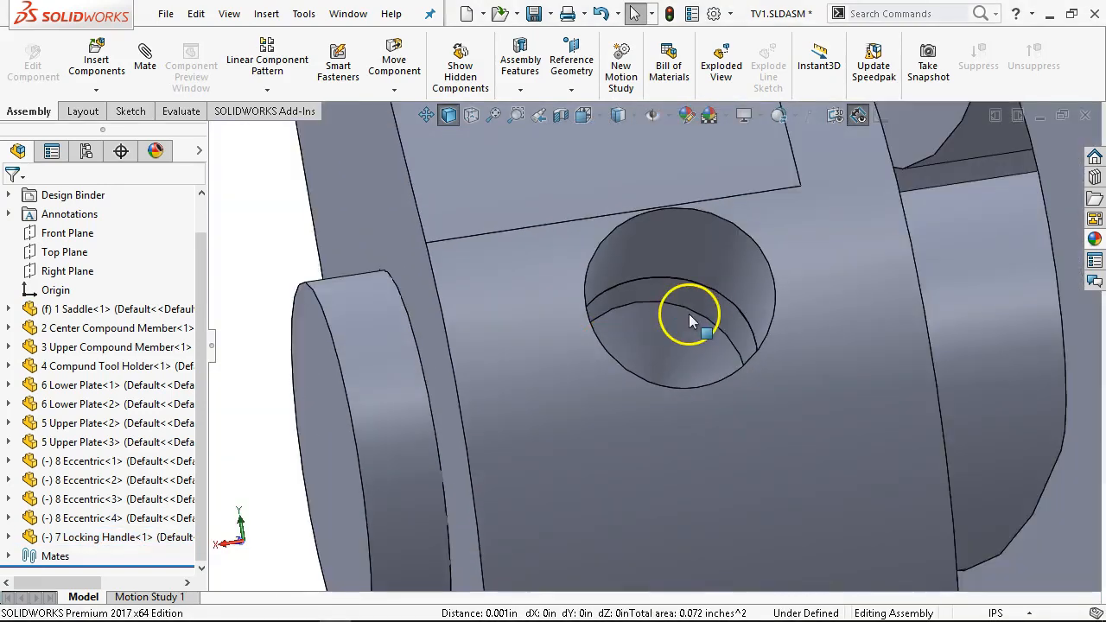
# Turn the lower plate's eccentric so its cross hole faces up, and place a second locking handle beside it.
pyautogui.scroll(3, 426, 307)
pyautogui.moveTo(429, 313); pyautogui.dragTo(502, 297, button='middle')
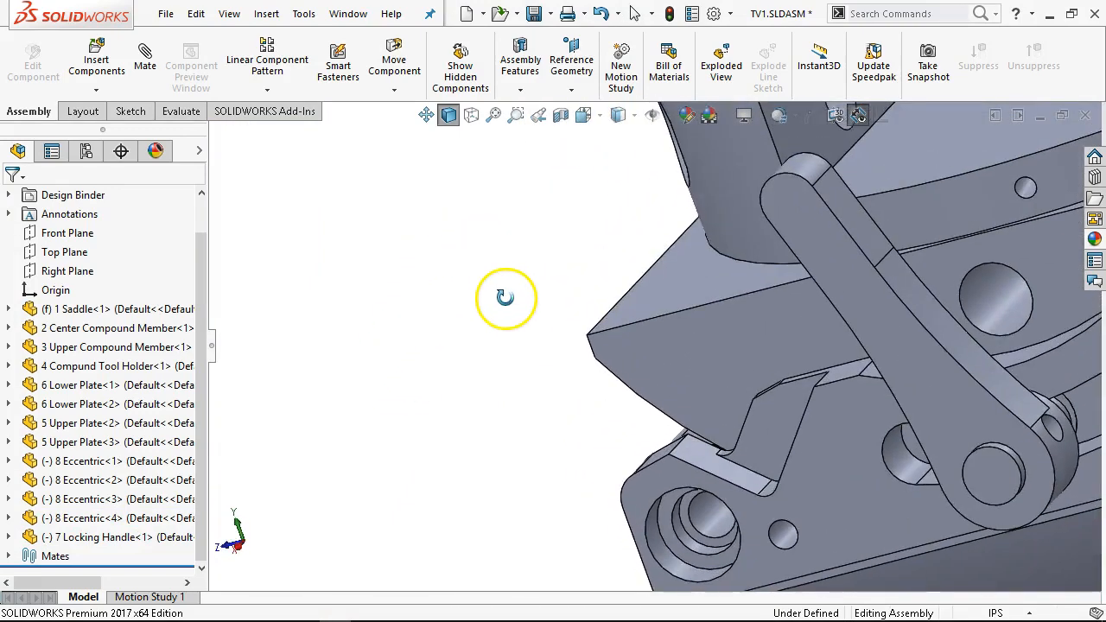
pyautogui.moveTo(518, 338); pyautogui.dragTo(487, 363, button='middle')
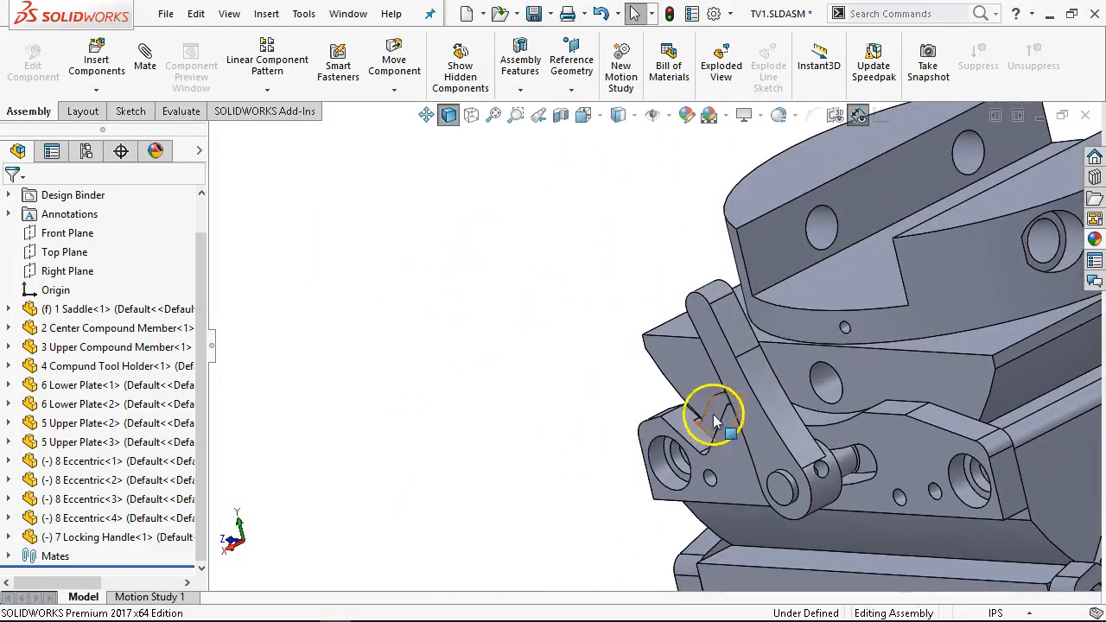
pyautogui.scroll(4, 714, 420)
pyautogui.scroll(-5, 745, 443)
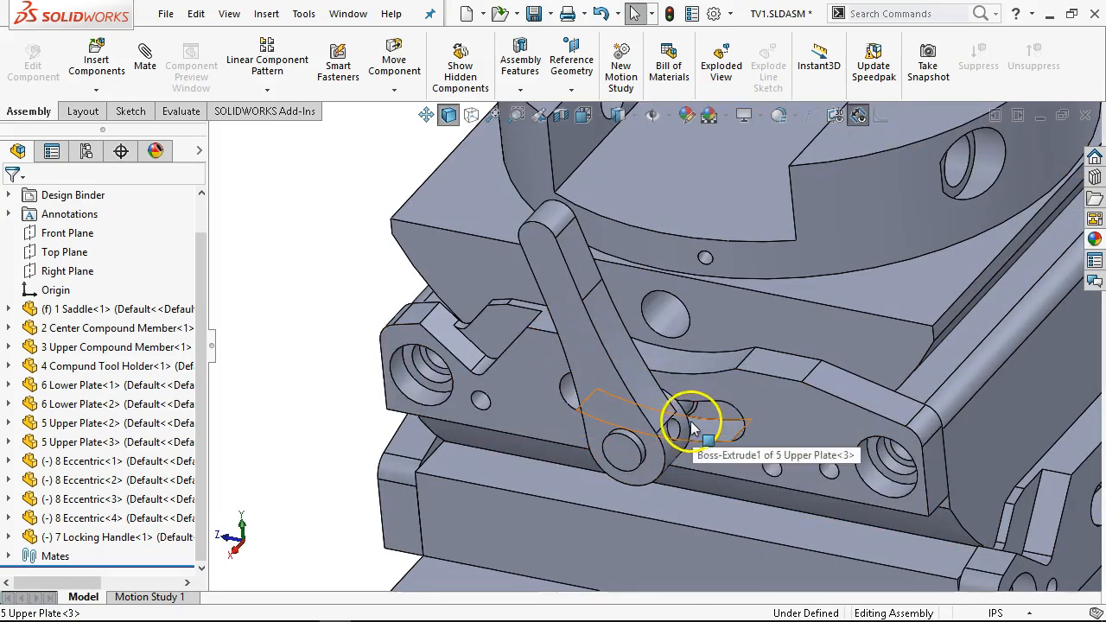
pyautogui.moveTo(679, 426); pyautogui.dragTo(613, 502, button='middle')
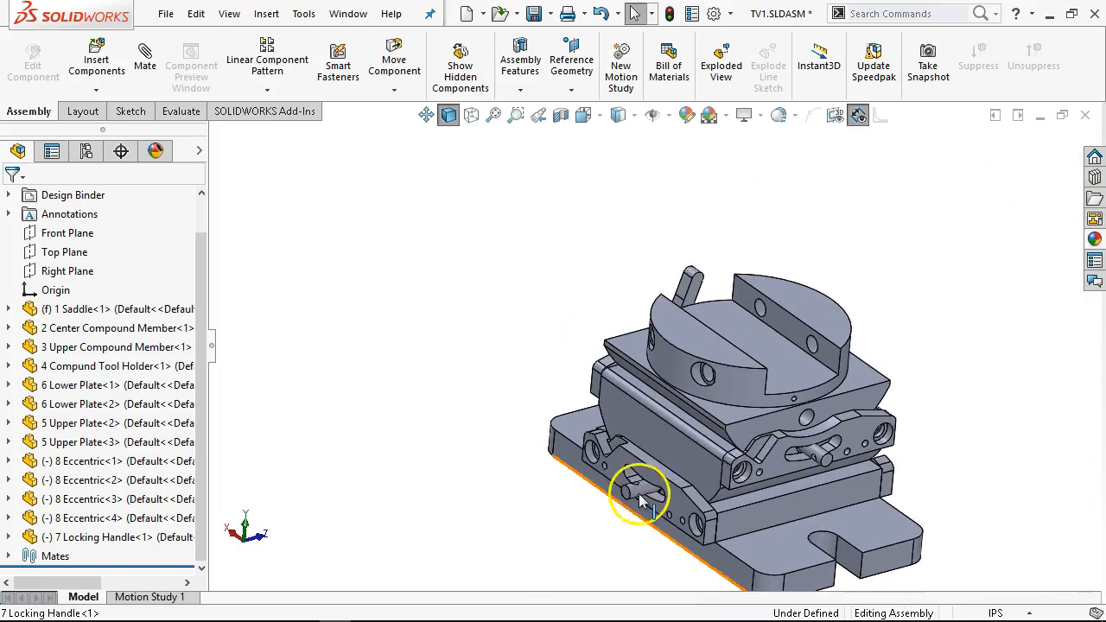
pyautogui.scroll(5, 627, 497)
pyautogui.moveTo(617, 464); pyautogui.dragTo(612, 427)
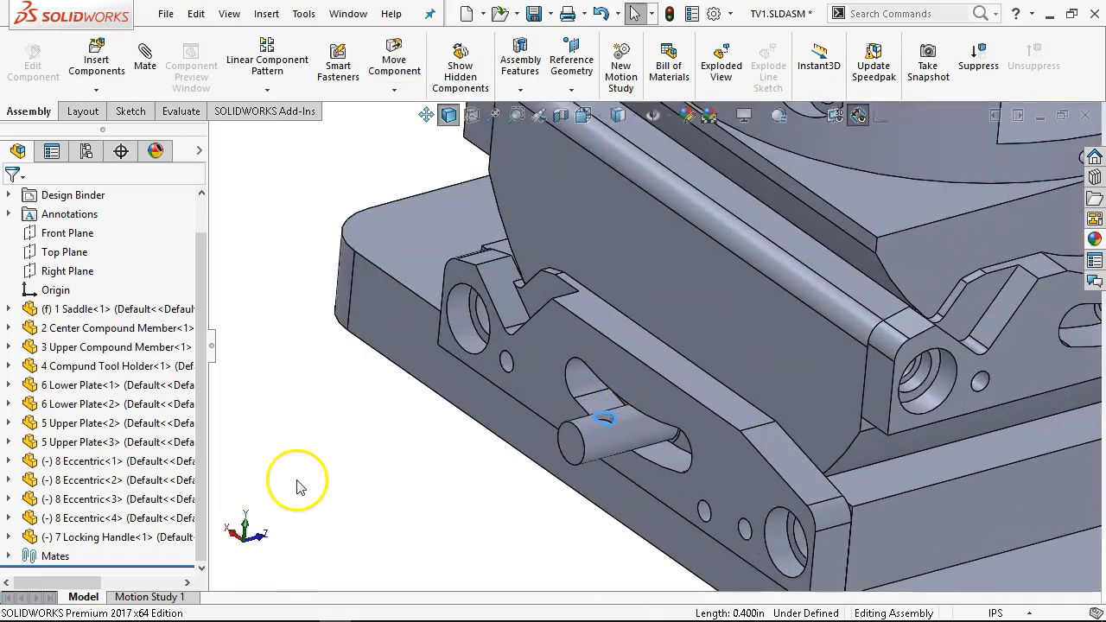
pyautogui.click(295, 484)
pyautogui.keyDown('ctrl'); pyautogui.moveTo(134, 551); pyautogui.dragTo(449, 518); pyautogui.keyUp('ctrl')
# Mate the second handle's bore and cross hole concentric with the shaft and cross hole of the lower plate's eccentric.
pyautogui.click(443, 512)
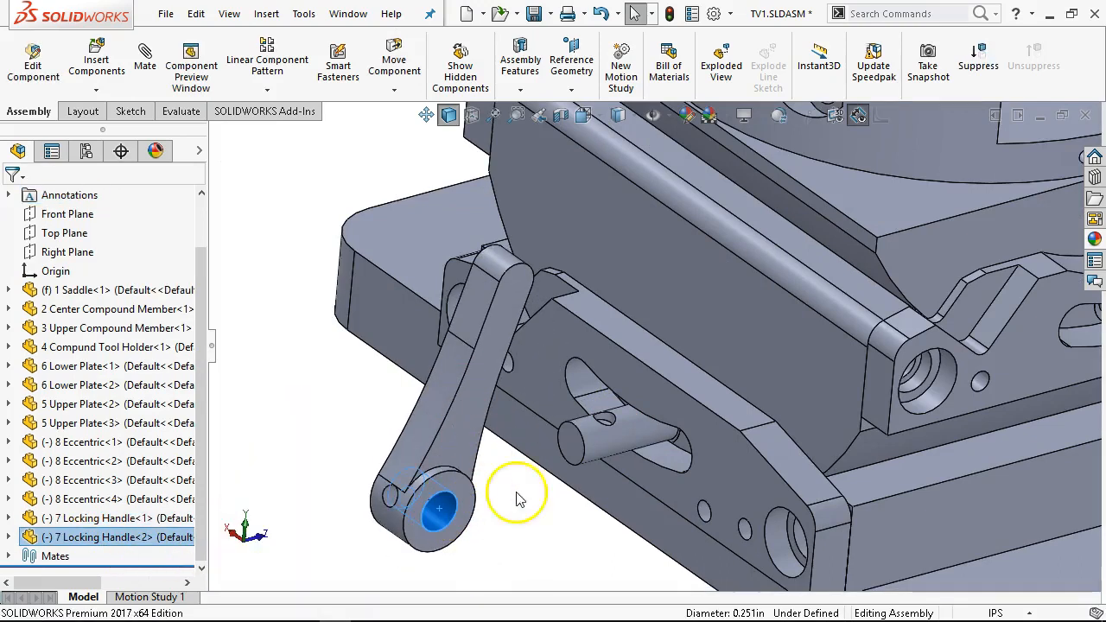
pyautogui.keyDown('ctrl'); pyautogui.click(614, 444); pyautogui.keyUp('ctrl')
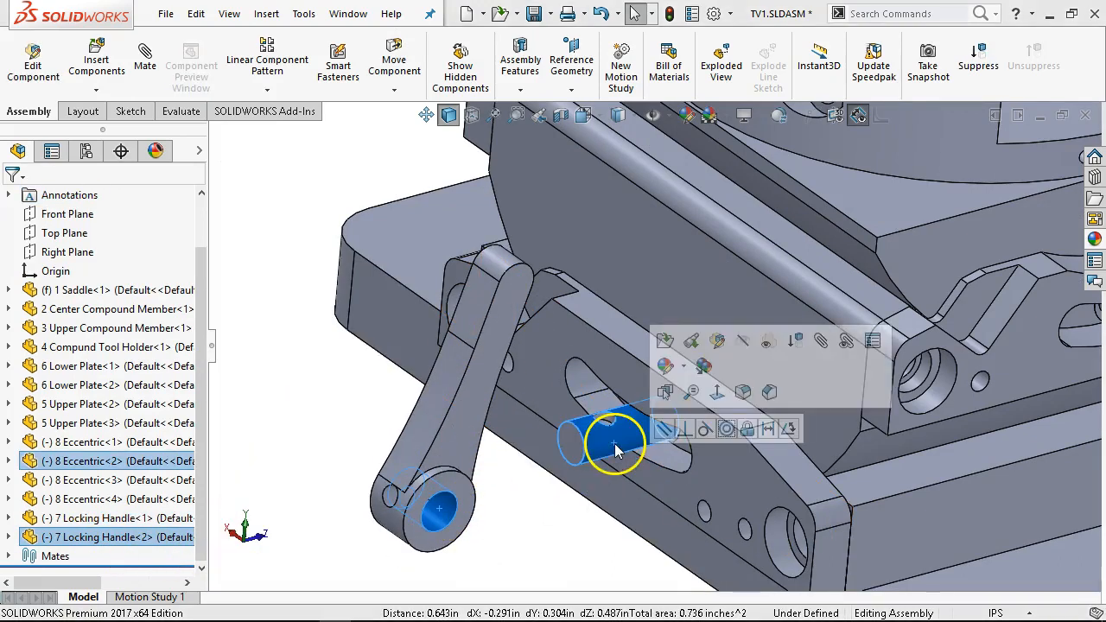
pyautogui.click(726, 429)
pyautogui.scroll(-4, 640, 473)
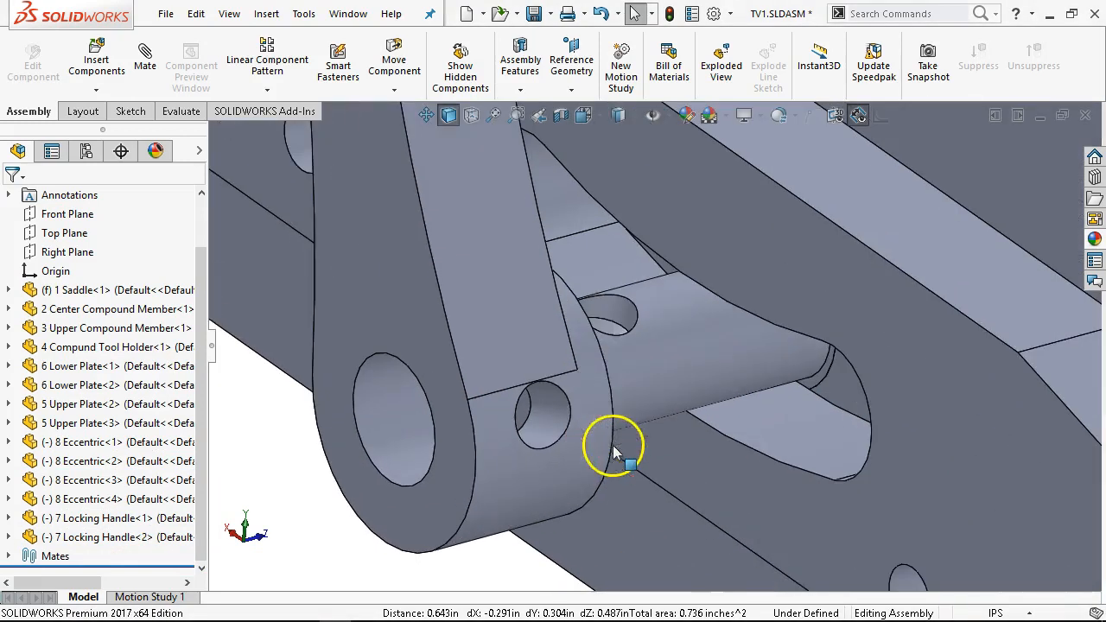
pyautogui.click(624, 311)
pyautogui.keyDown('ctrl'); pyautogui.click(555, 426); pyautogui.keyUp('ctrl')
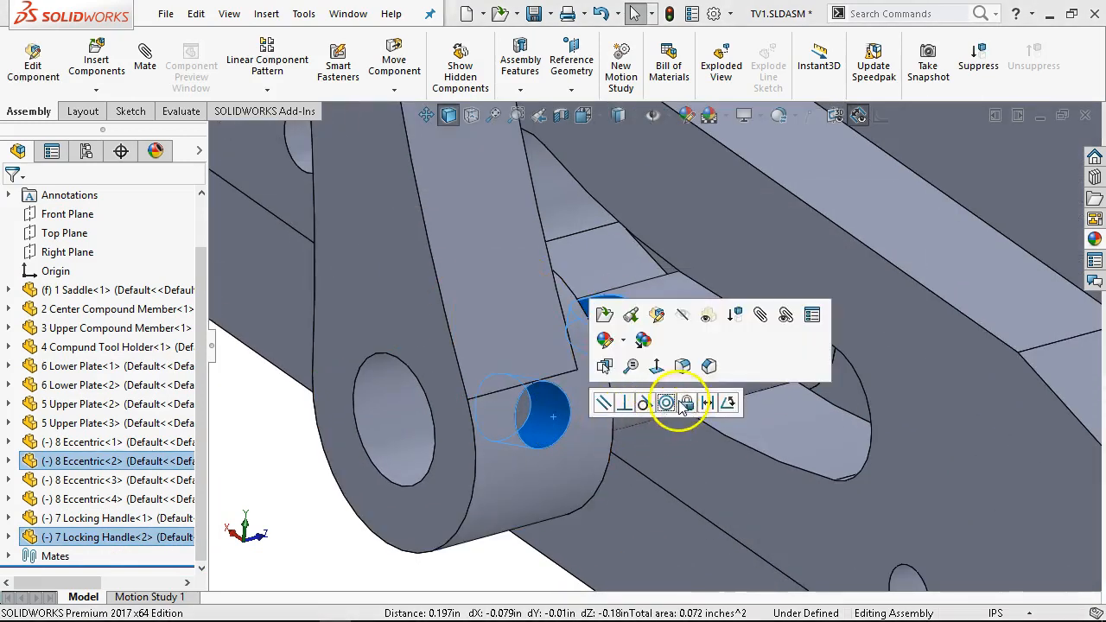
pyautogui.click(666, 403)
pyautogui.scroll(6, 660, 400)
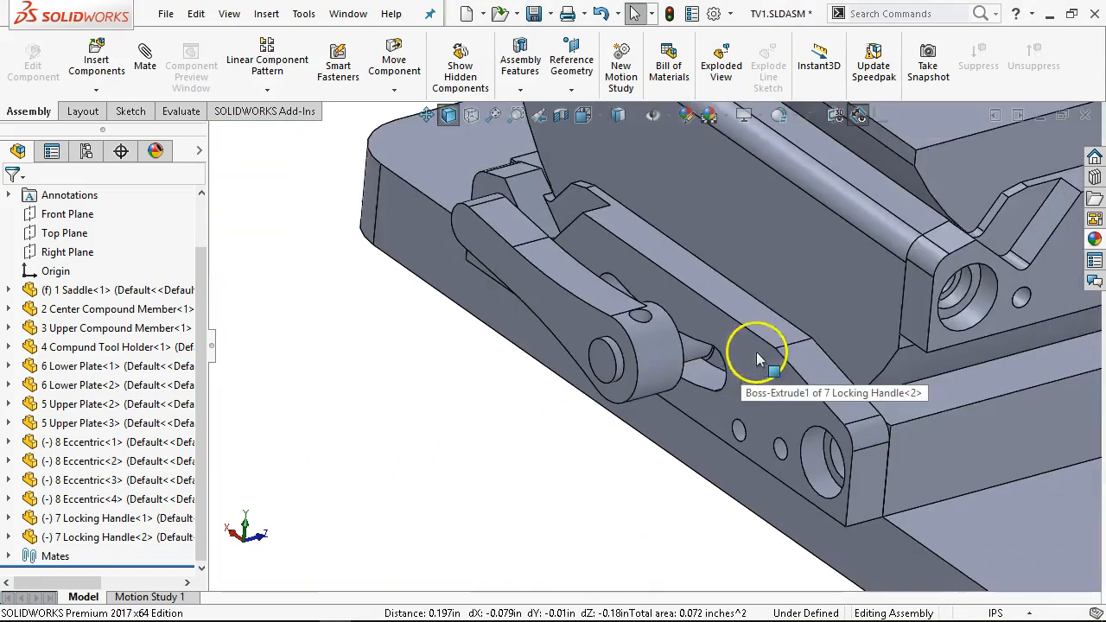
# Place a third locking handle near the other upper plate and mate its bore concentric with that plate's eccentric.
pyautogui.scroll(5, 888, 352)
pyautogui.scroll(-5, 893, 353)
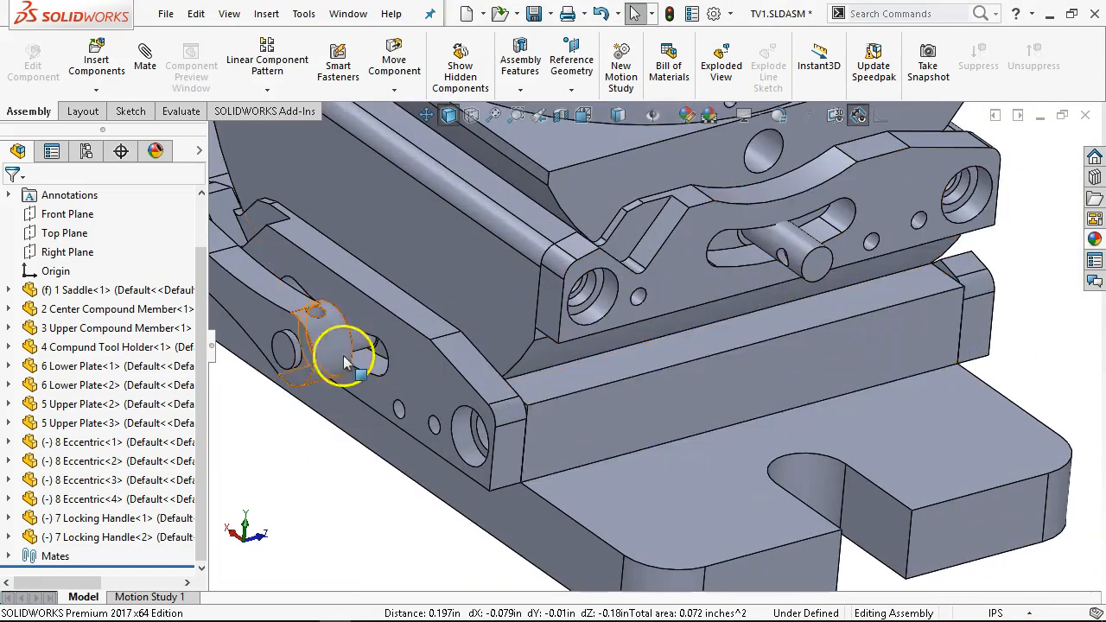
pyautogui.keyDown('ctrl'); pyautogui.moveTo(167, 542); pyautogui.dragTo(1033, 313); pyautogui.keyUp('ctrl')
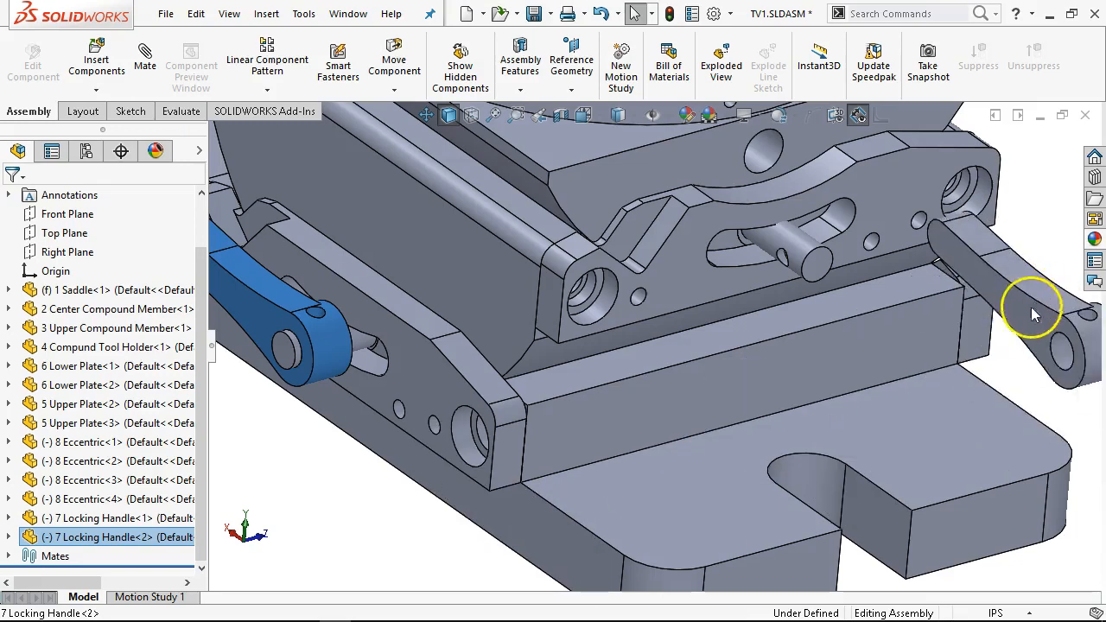
pyautogui.click(1061, 359)
pyautogui.keyDown('ctrl'); pyautogui.click(801, 255); pyautogui.keyUp('ctrl')
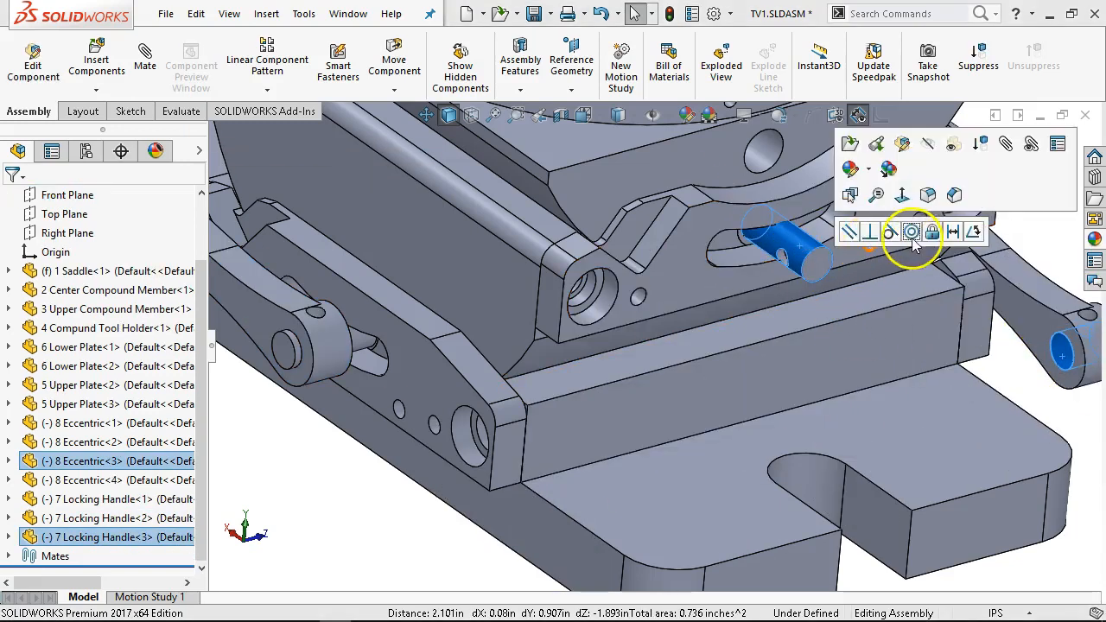
pyautogui.click(917, 230)
# Move the third handle in front of its eccentric and mate their cross holes concentric.
pyautogui.moveTo(791, 269); pyautogui.dragTo(845, 311)
pyautogui.scroll(-5, 848, 272)
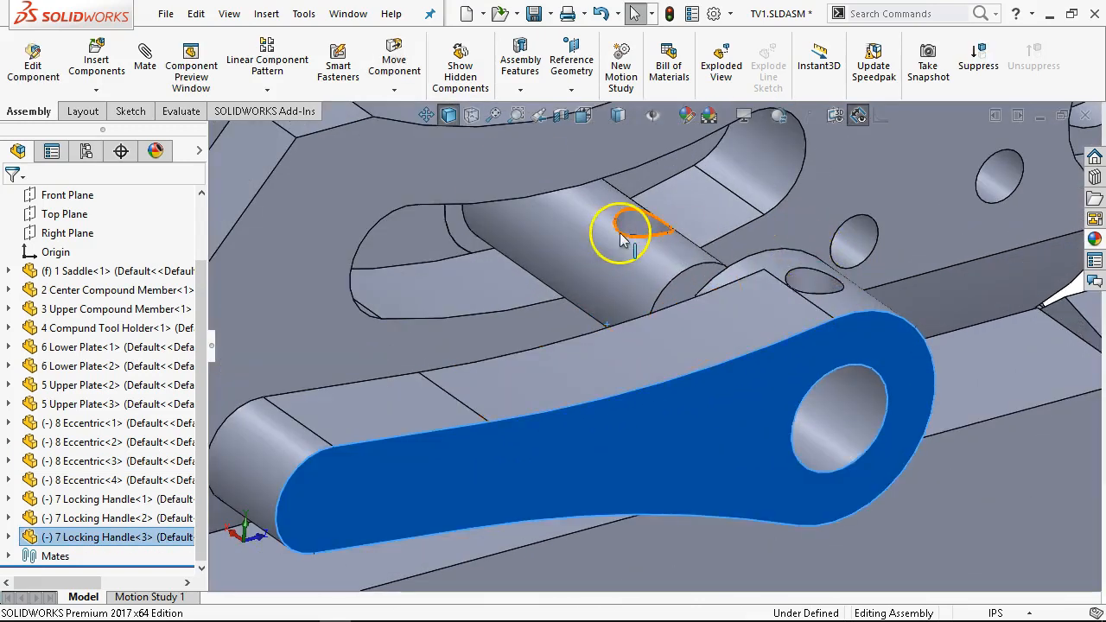
pyautogui.click(628, 226)
pyautogui.keyDown('ctrl'); pyautogui.click(817, 286); pyautogui.keyUp('ctrl')
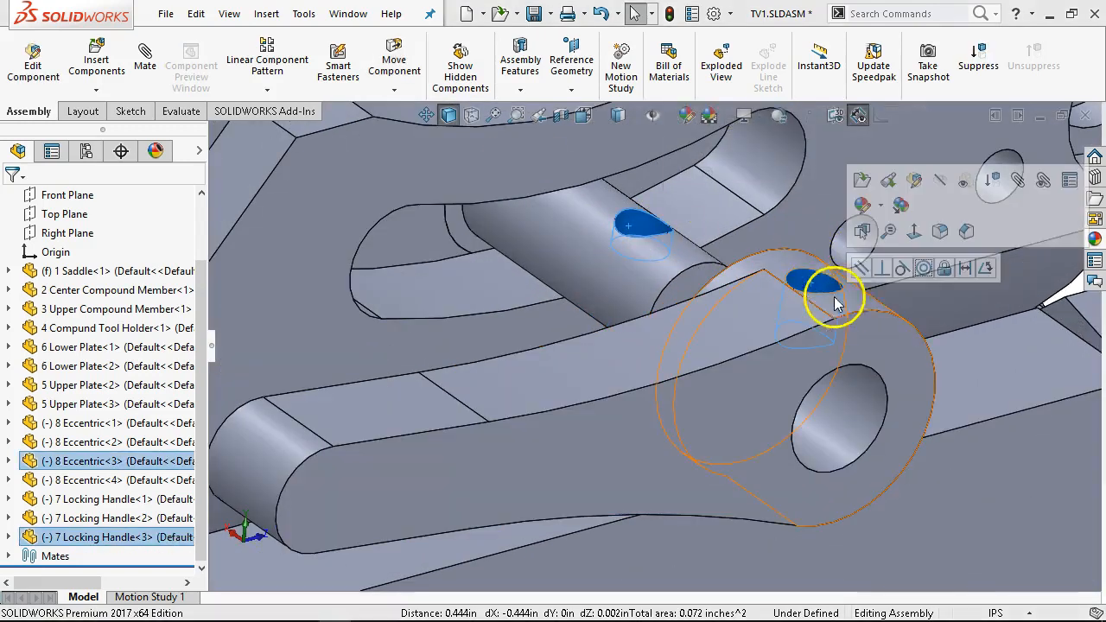
pyautogui.click(923, 269)
pyautogui.scroll(10, 810, 358)
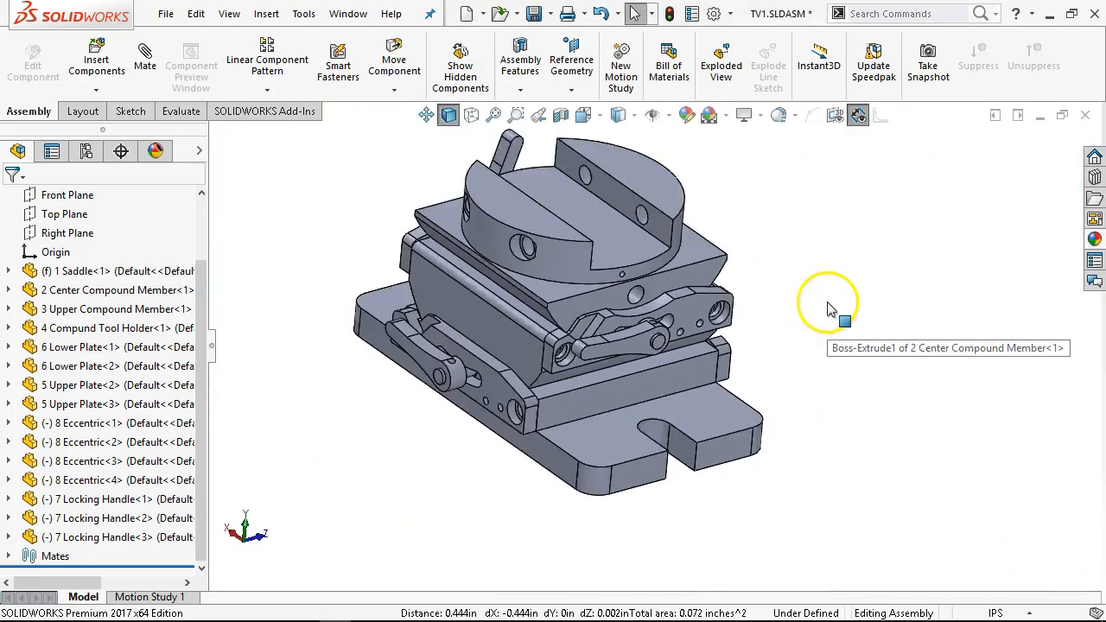
# Consult the locking handle drawing and standard parts list in Technical Drawing 14th Edition pg 564.jpg, and return to the assembly.
pyautogui.moveTo(828, 309); pyautogui.dragTo(710, 271, button='middle')
pyautogui.scroll(-5, 580, 364)
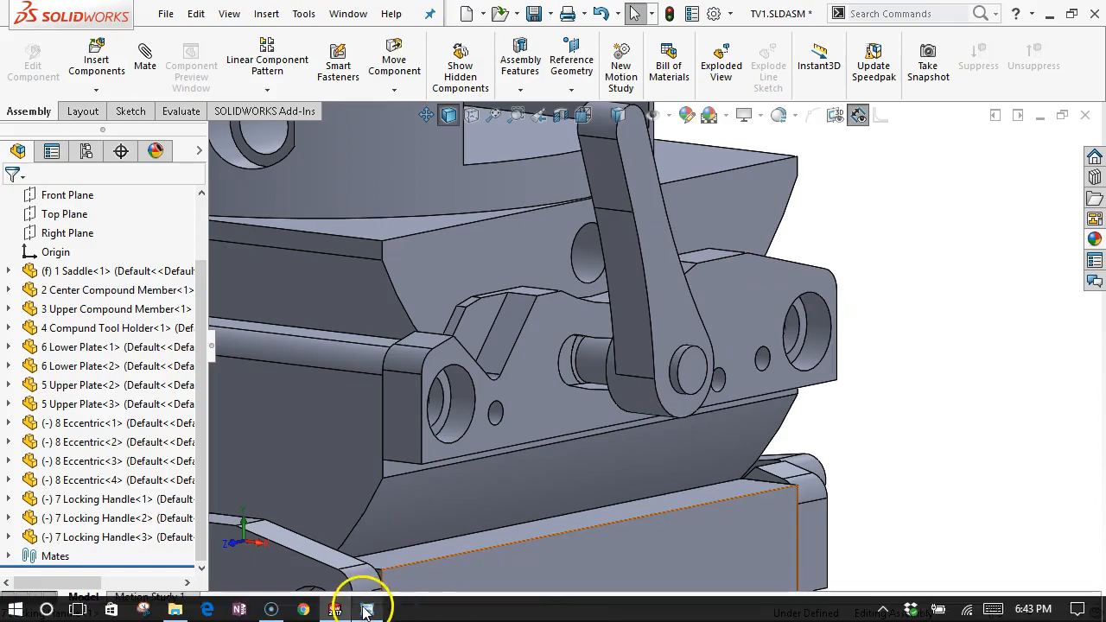
pyautogui.click(367, 609)
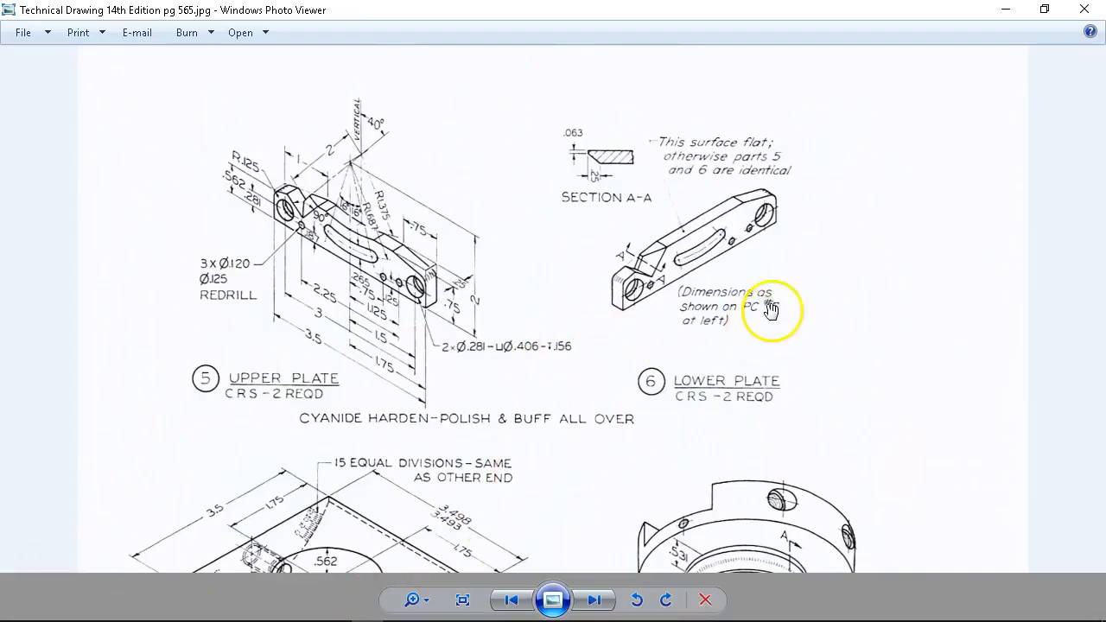
pyautogui.click(510, 600)
pyautogui.scroll(3, 601, 311)
pyautogui.moveTo(932, 256)
pyautogui.mouseDown()
pyautogui.moveTo(803, 363)
pyautogui.moveTo(783, 437)
pyautogui.mouseUp()
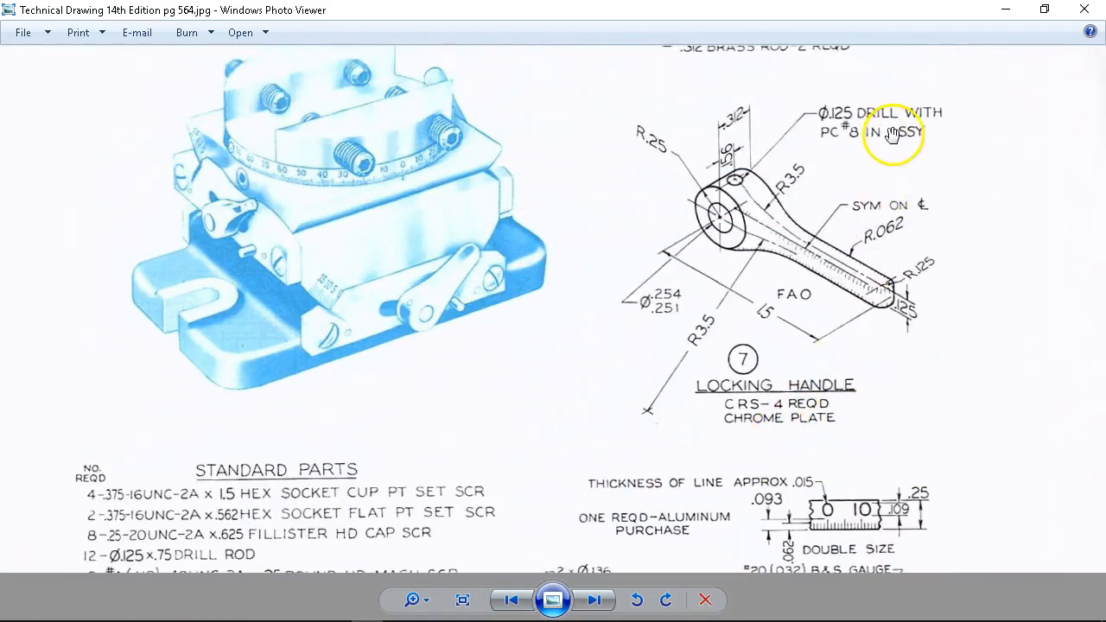
pyautogui.moveTo(848, 413); pyautogui.dragTo(846, 102)
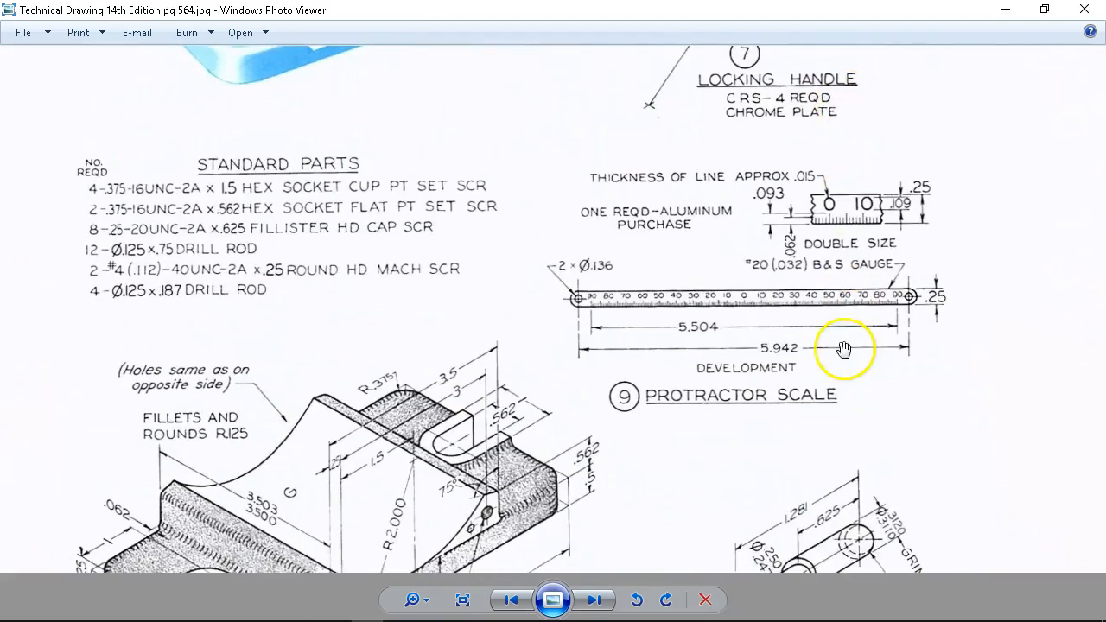
pyautogui.moveTo(844, 348); pyautogui.dragTo(847, 227)
pyautogui.click(1006, 11)
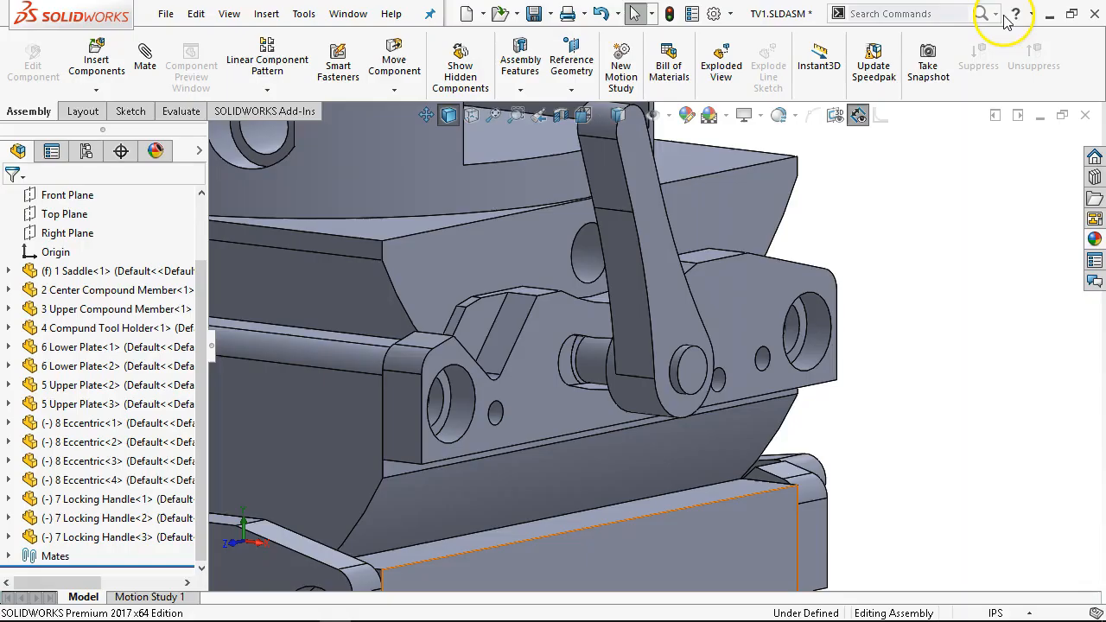
# Swing the first locking handle with its eccentric so the lever slants upward toward the far end of its upper plate.
pyautogui.scroll(8, 722, 276)
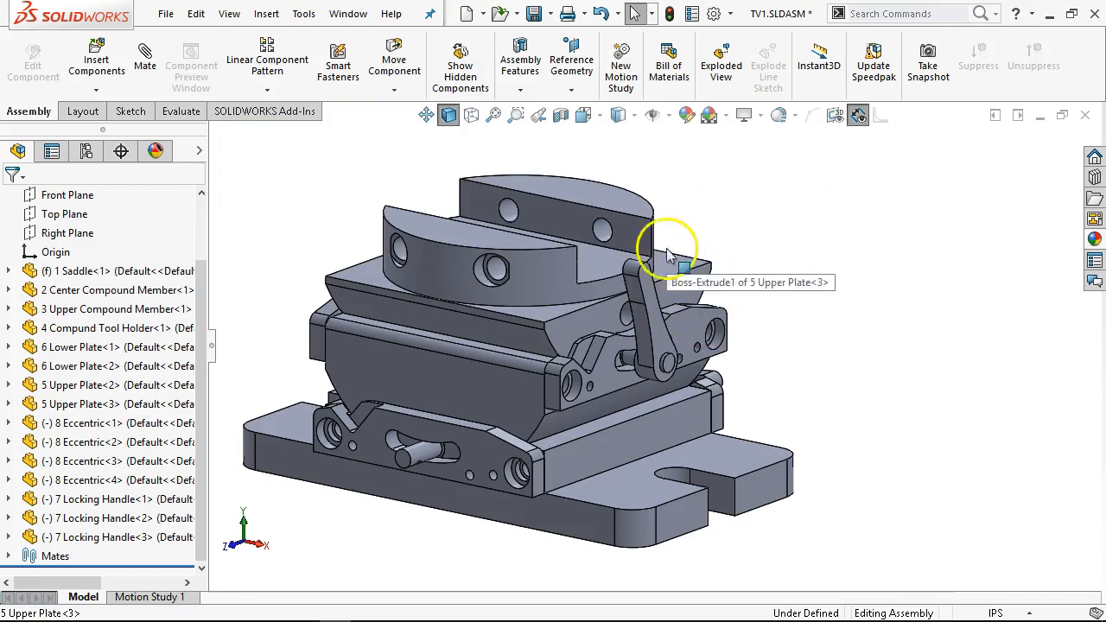
pyautogui.click(648, 317)
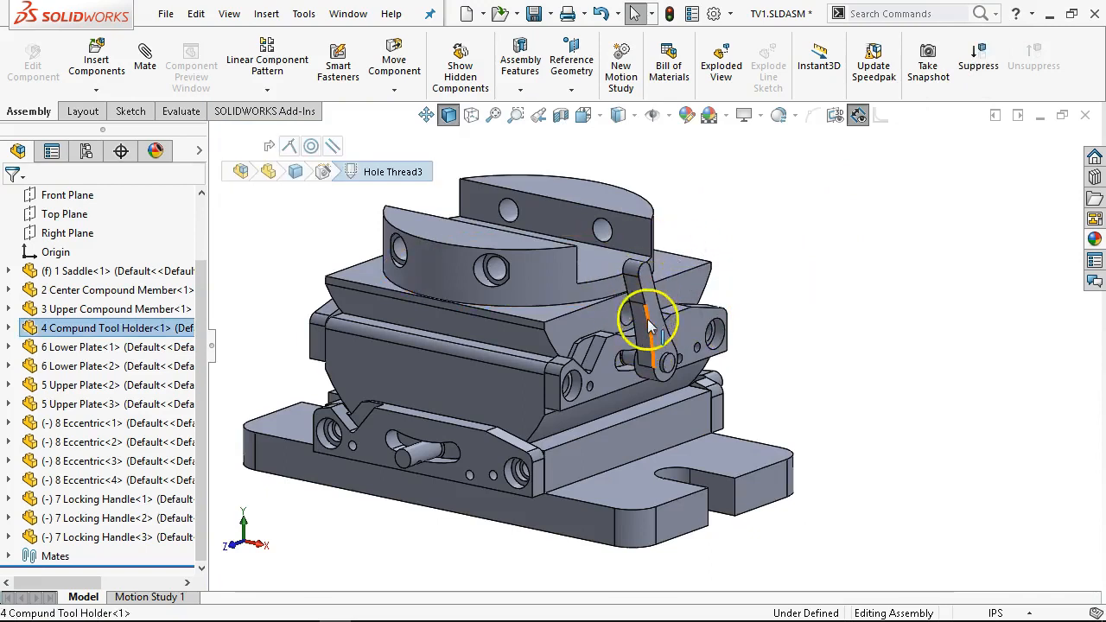
pyautogui.moveTo(646, 309); pyautogui.dragTo(621, 364)
pyautogui.moveTo(668, 436); pyautogui.dragTo(657, 427)
pyautogui.moveTo(691, 429); pyautogui.dragTo(714, 373, button='middle')
pyautogui.scroll(-5, 620, 381)
pyautogui.moveTo(637, 350); pyautogui.dragTo(711, 194)
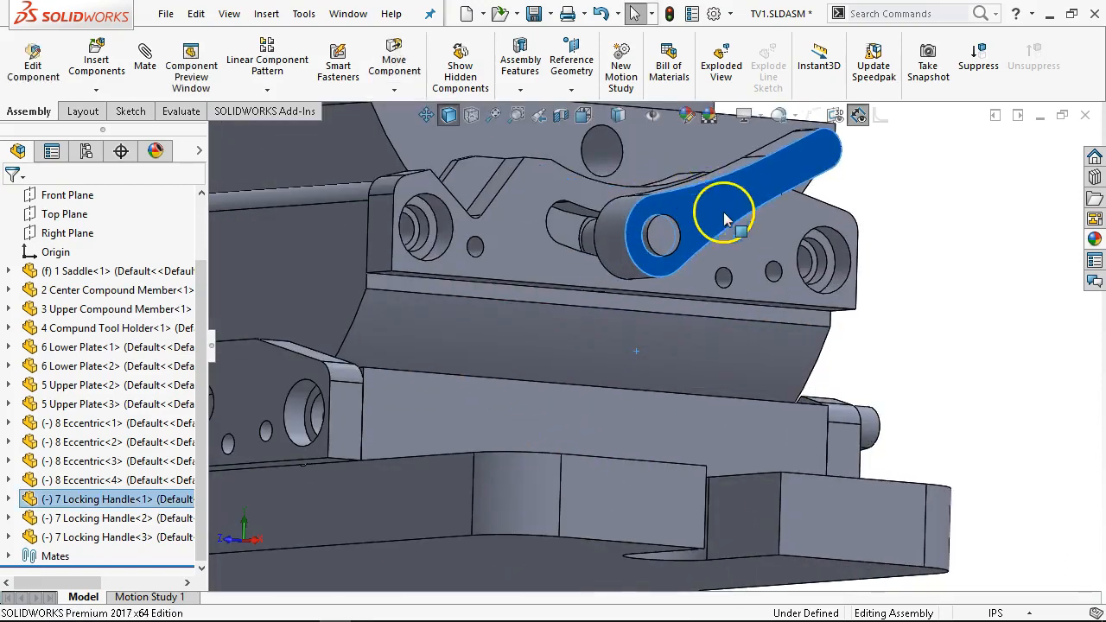
pyautogui.scroll(5, 724, 219)
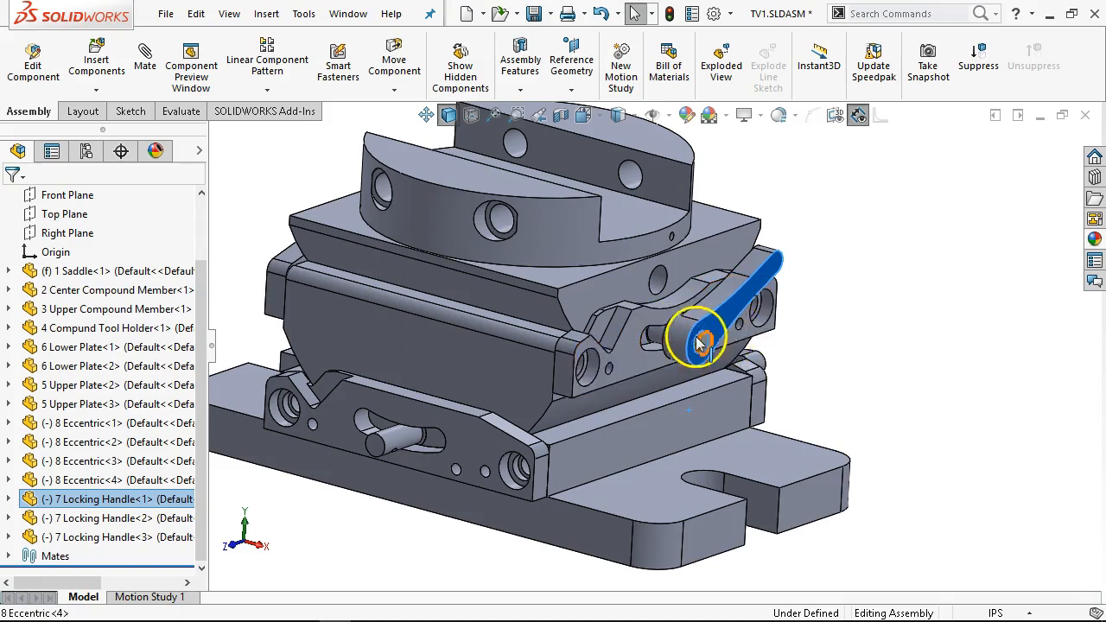
pyautogui.scroll(-4, 698, 329)
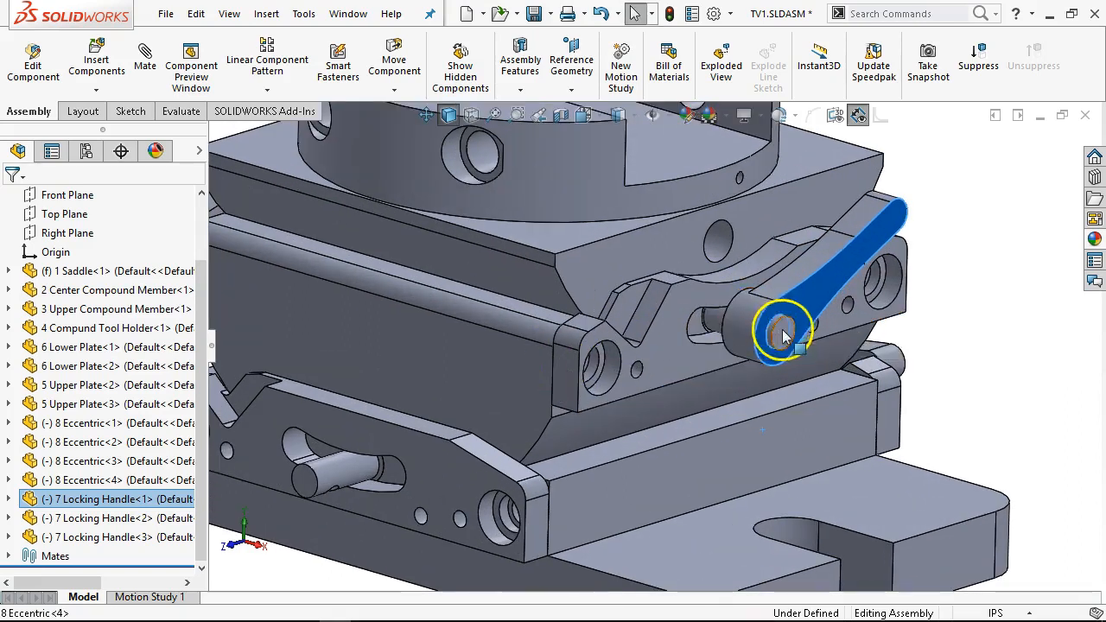
pyautogui.scroll(3, 770, 320)
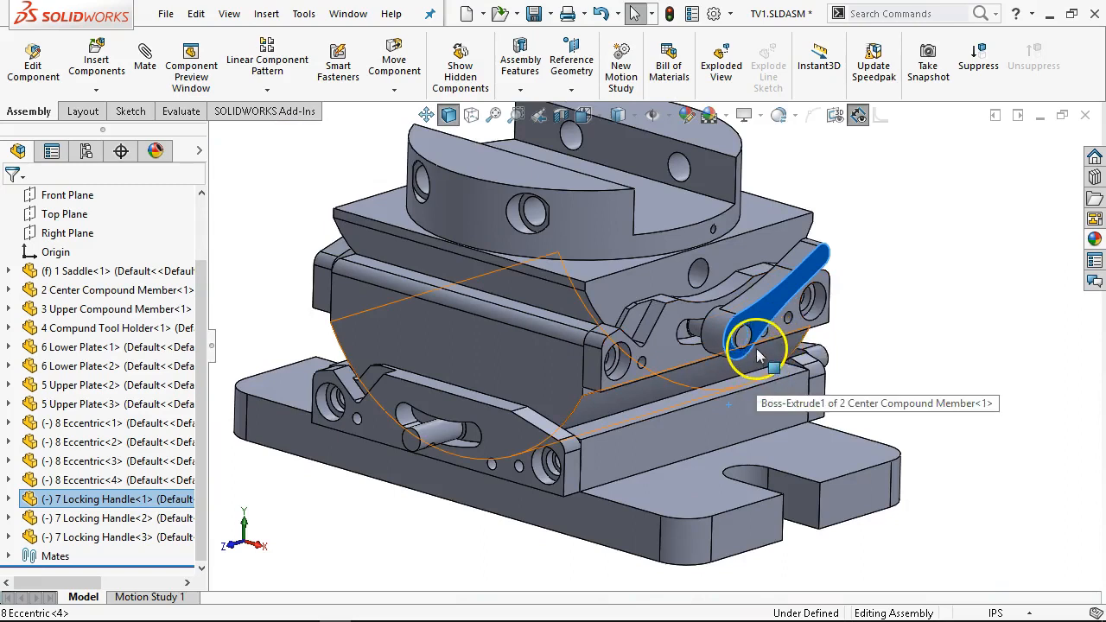
pyautogui.moveTo(677, 414); pyautogui.dragTo(718, 371, button='middle')
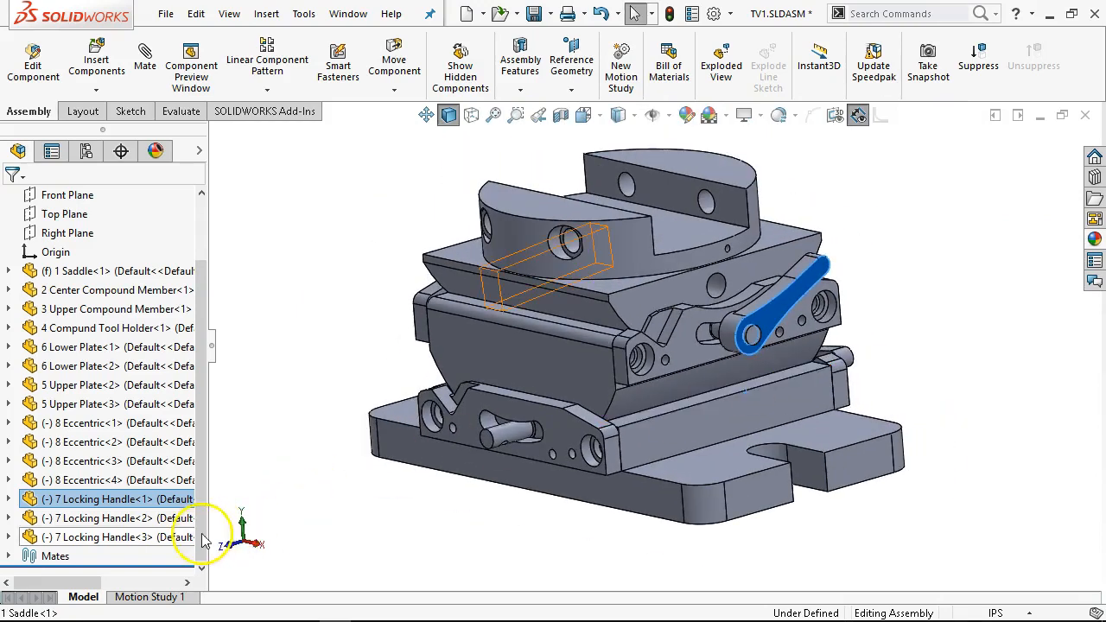
# Place a fourth locking handle near the free lower plate and mate its bore concentric with that plate's eccentric.
pyautogui.keyDown('ctrl'); pyautogui.moveTo(151, 537); pyautogui.dragTo(395, 494); pyautogui.keyUp('ctrl')
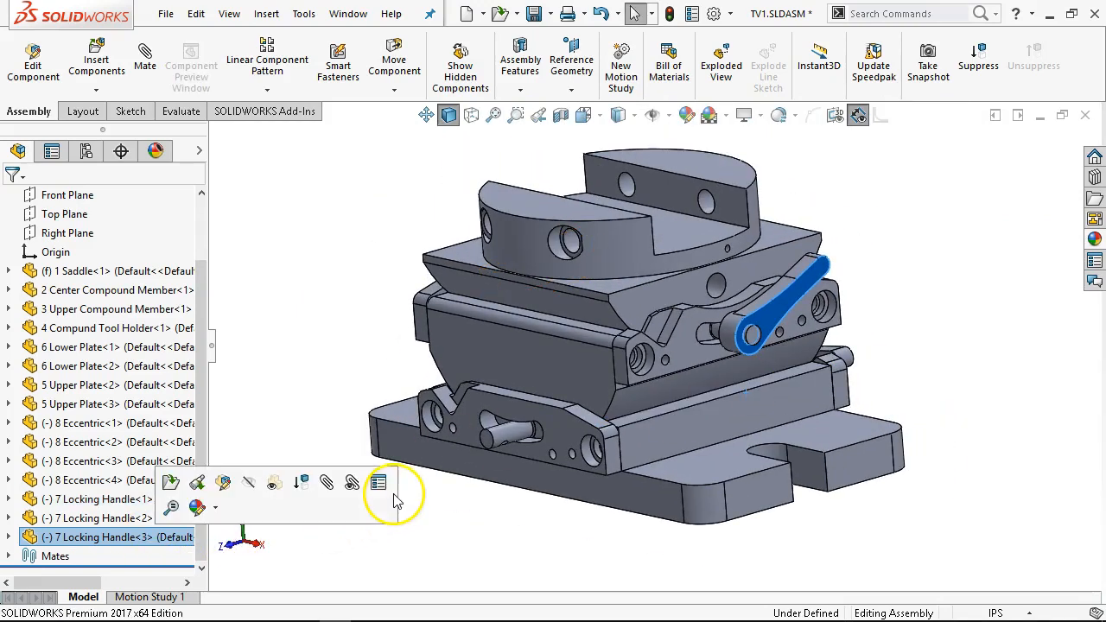
pyautogui.click(494, 497)
pyautogui.keyDown('ctrl'); pyautogui.moveTo(166, 536); pyautogui.dragTo(511, 484); pyautogui.keyUp('ctrl')
pyautogui.scroll(-2, 491, 494)
pyautogui.click(489, 475)
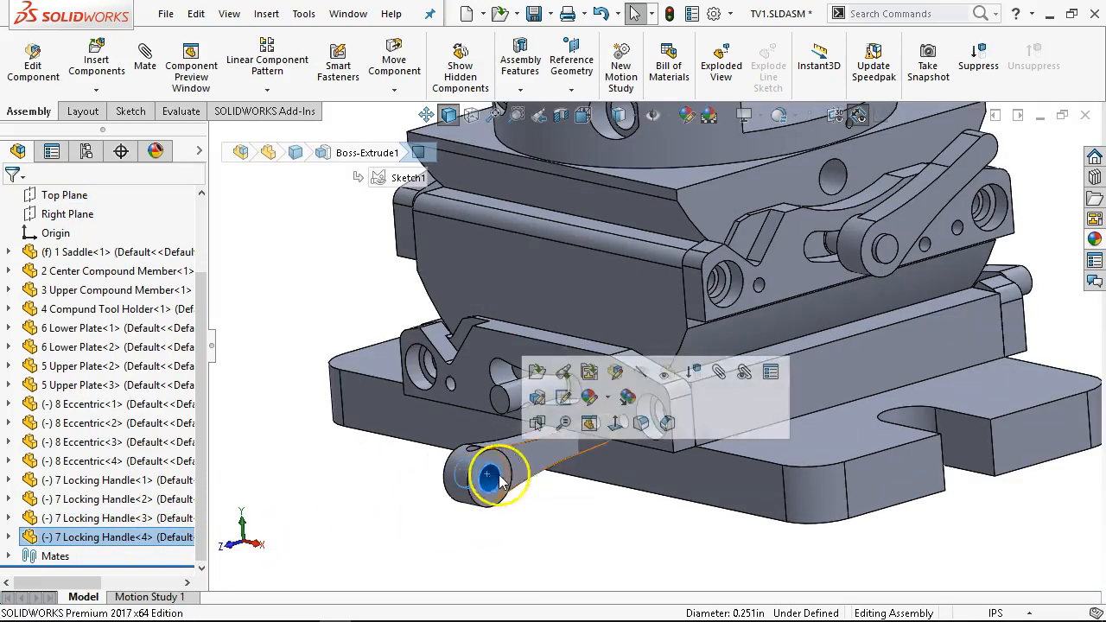
pyautogui.keyDown('ctrl'); pyautogui.click(521, 395); pyautogui.keyUp('ctrl')
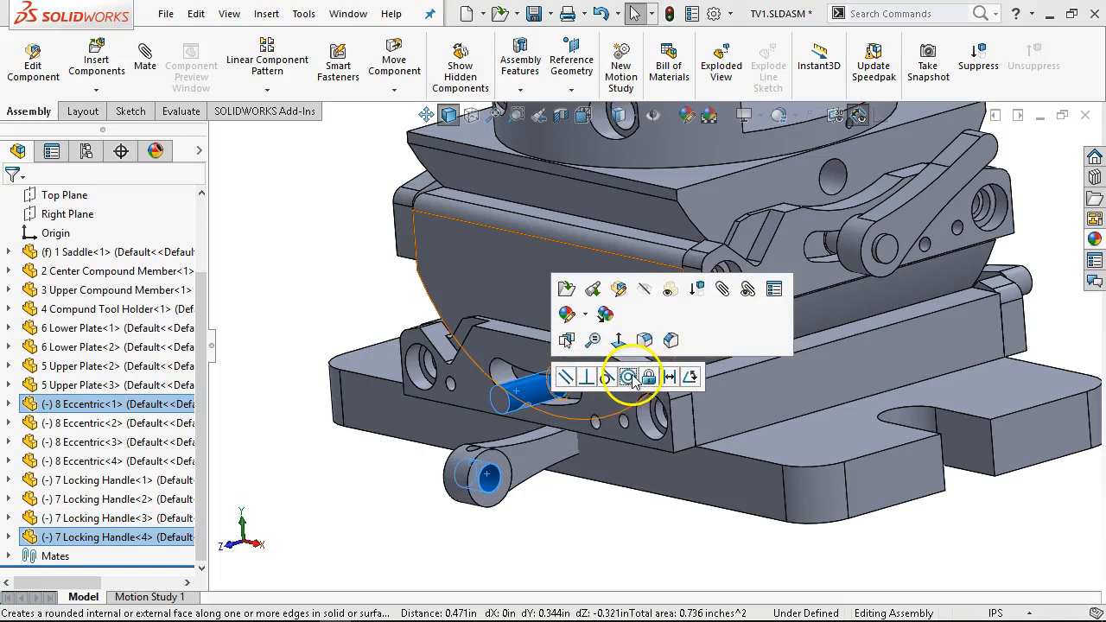
pyautogui.click(629, 377)
# Move the fourth handle along its eccentric and mate their cross holes concentric.
pyautogui.scroll(-4, 545, 449)
pyautogui.moveTo(516, 398); pyautogui.dragTo(521, 439)
pyautogui.scroll(-6, 516, 357)
pyautogui.click(636, 400)
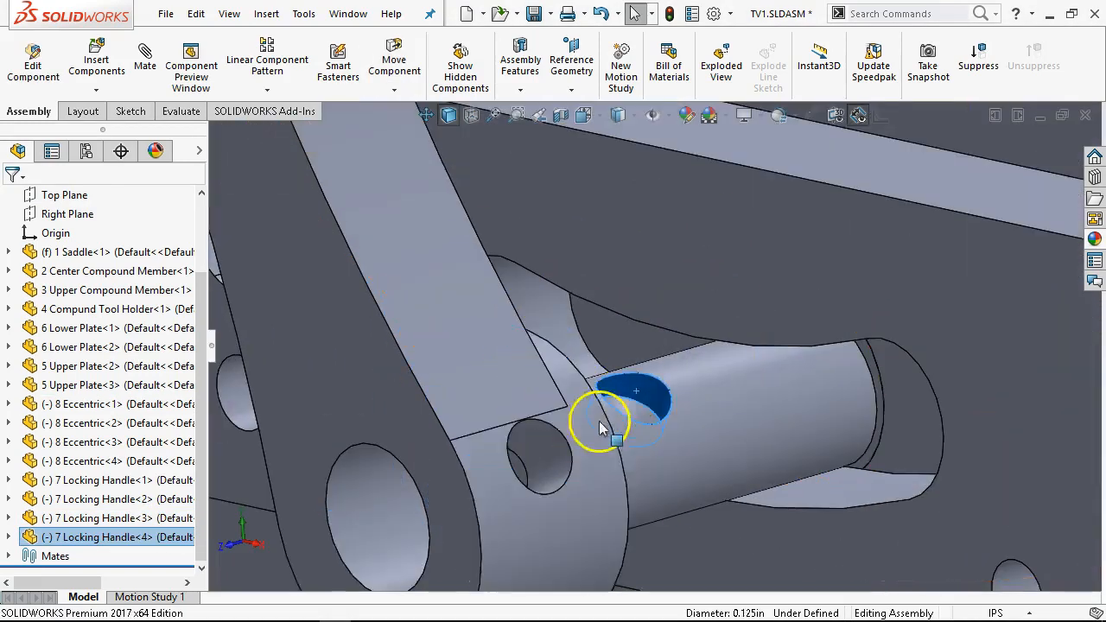
pyautogui.keyDown('ctrl'); pyautogui.click(545, 463); pyautogui.keyUp('ctrl')
pyautogui.click(650, 446)
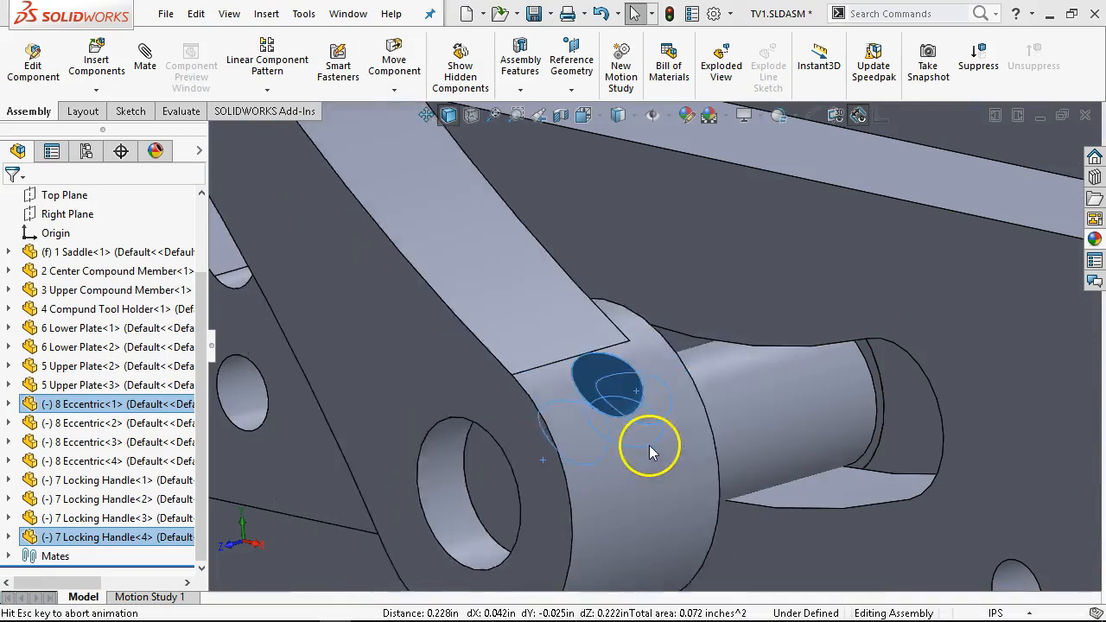
# Examine the fourth locking handle's fit on its eccentric and its clearance from the lower plate from several sides.
pyautogui.scroll(8, 687, 465)
pyautogui.scroll(3, 718, 423)
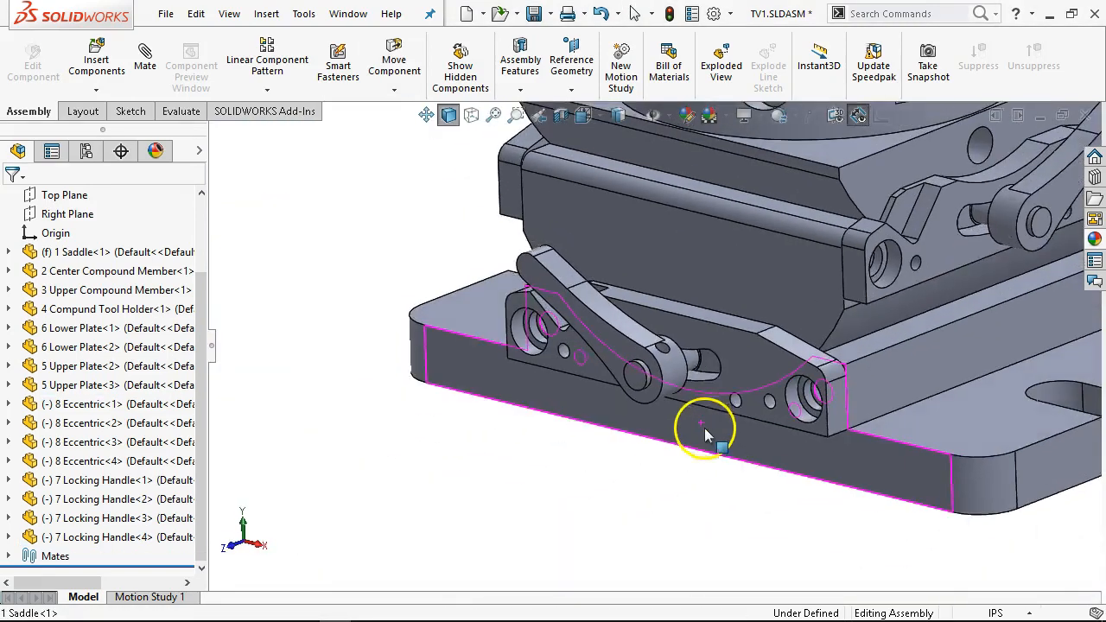
pyautogui.moveTo(731, 403); pyautogui.dragTo(650, 313, button='middle')
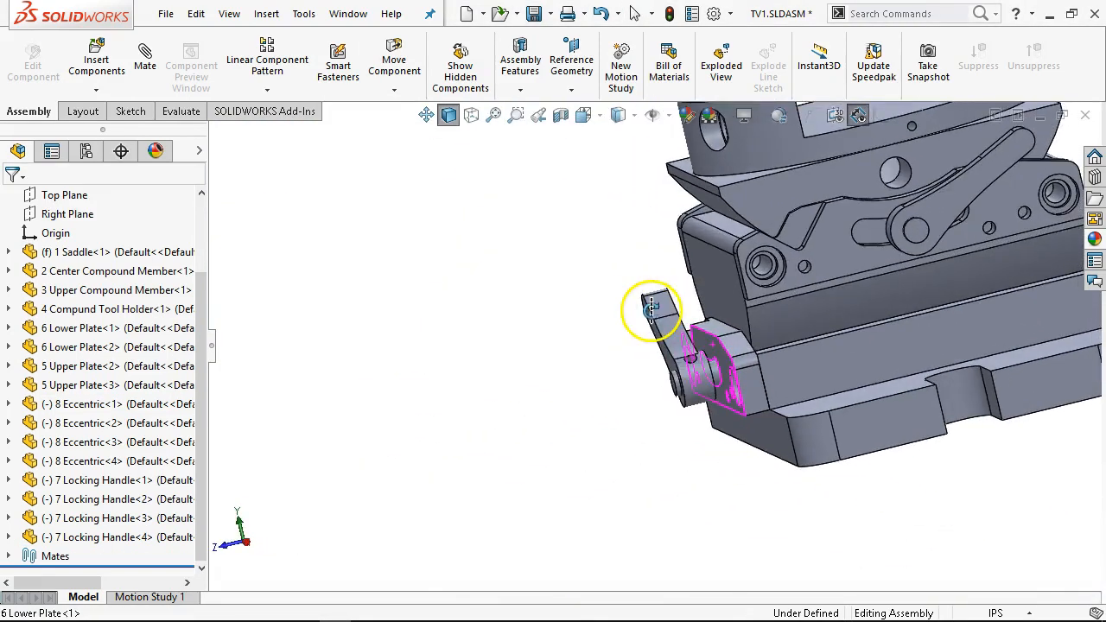
pyautogui.scroll(-6, 708, 398)
pyautogui.moveTo(606, 364); pyautogui.dragTo(790, 325, button='middle')
pyautogui.scroll(2, 642, 333)
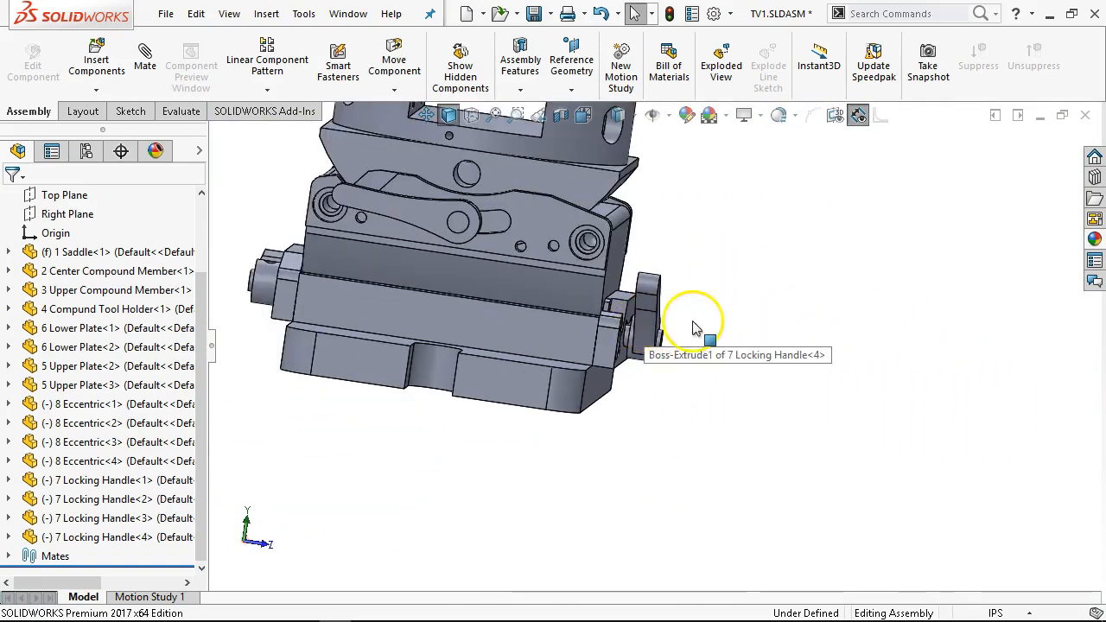
pyautogui.moveTo(704, 321); pyautogui.dragTo(695, 346, button='middle')
pyautogui.scroll(-5, 620, 364)
pyautogui.scroll(-5, 639, 343)
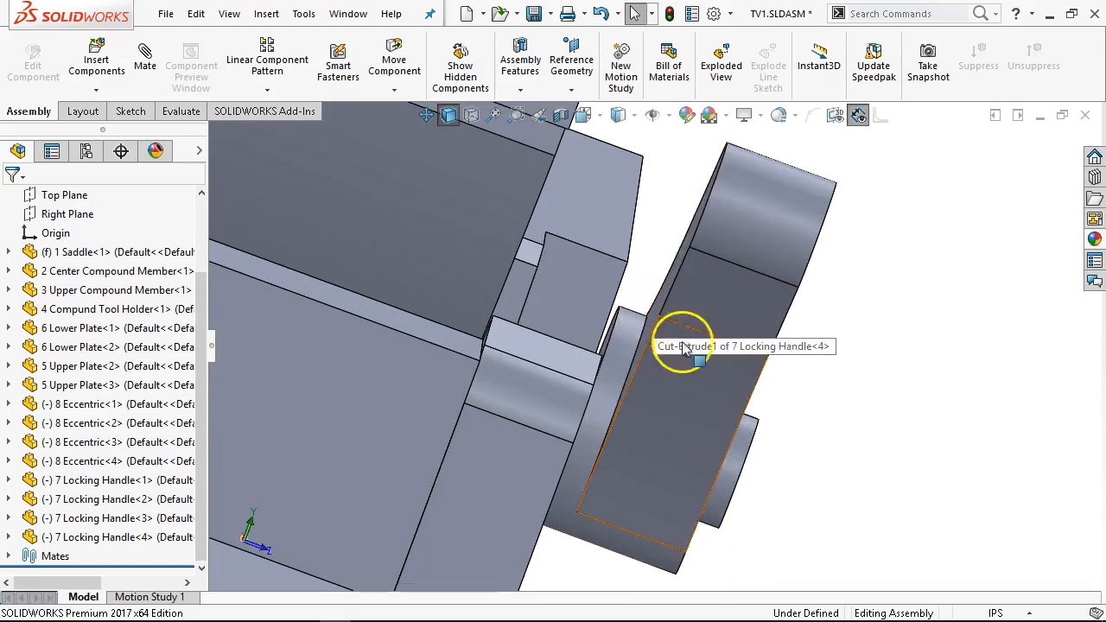
pyautogui.scroll(5, 700, 365)
pyautogui.moveTo(698, 359); pyautogui.dragTo(619, 294, button='middle')
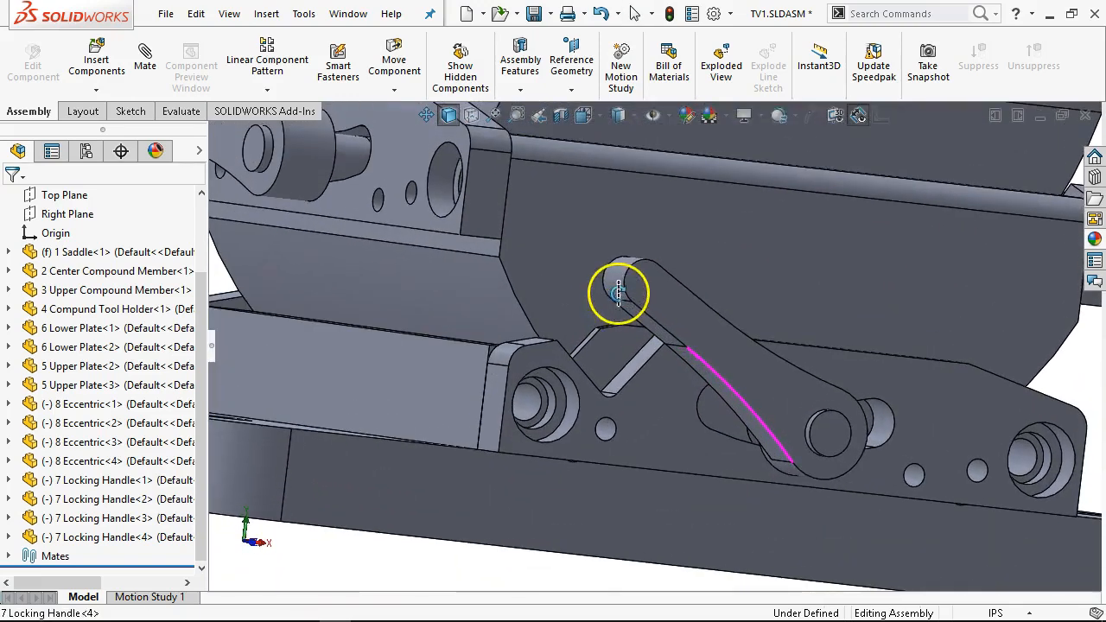
pyautogui.scroll(5, 706, 355)
pyautogui.moveTo(706, 355); pyautogui.dragTo(720, 429, button='middle')
pyautogui.scroll(-5, 704, 437)
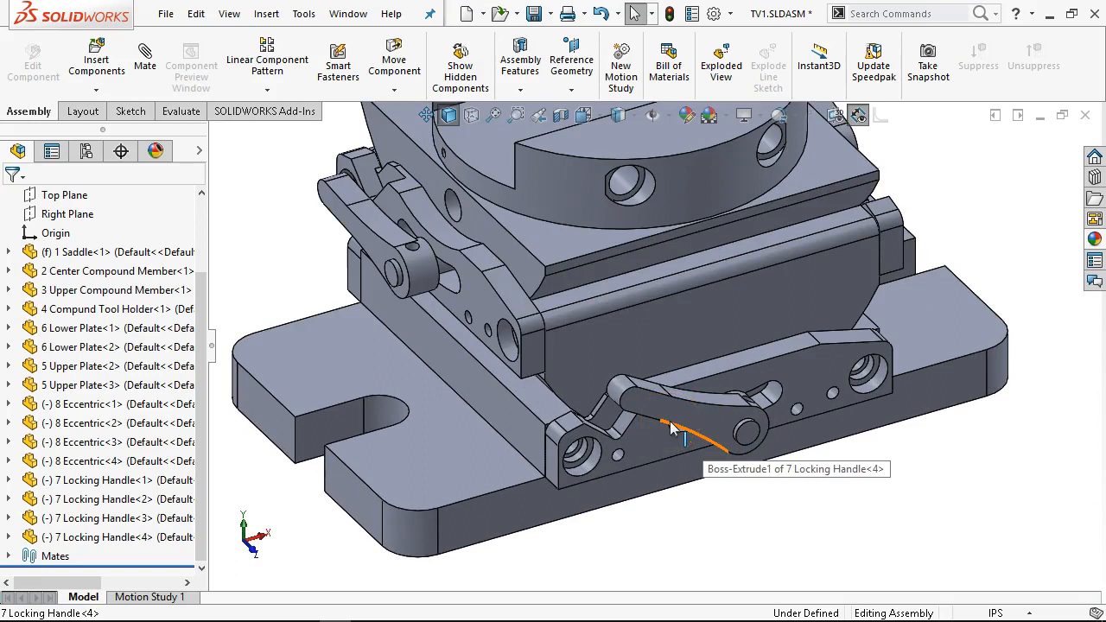
pyautogui.scroll(1, 671, 423)
pyautogui.moveTo(672, 422); pyautogui.dragTo(665, 382, button='middle')
pyautogui.scroll(1, 670, 347)
pyautogui.scroll(1, 671, 347)
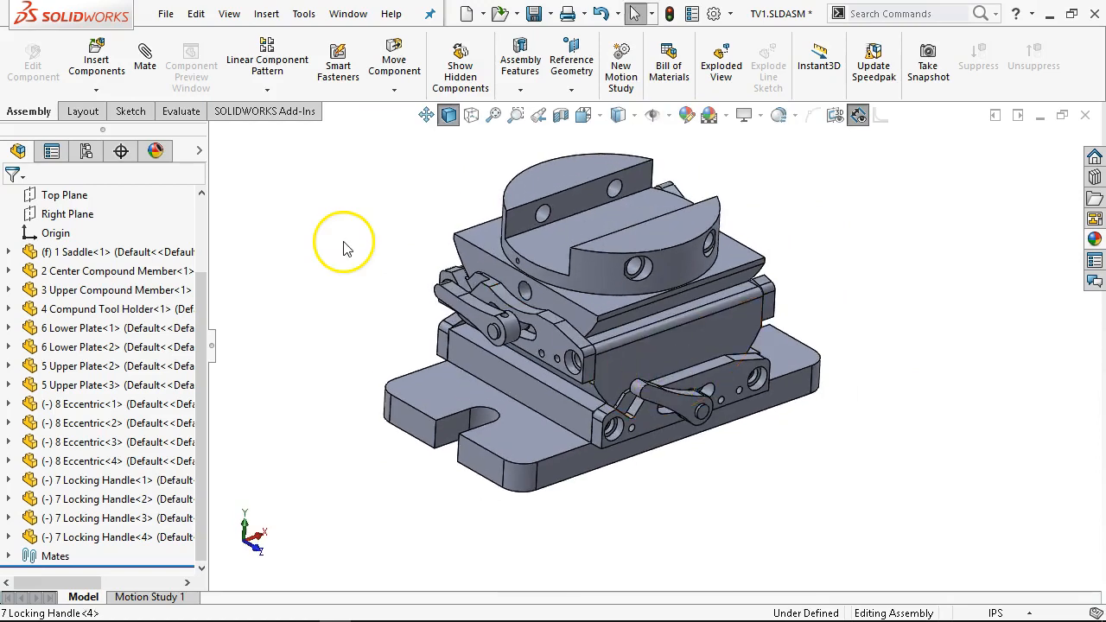
# Swing the fourth locking handle down across the end of its lower plate and adjust the third handle's lever on its upper plate.
pyautogui.scroll(-1, 345, 246)
pyautogui.moveTo(738, 443); pyautogui.dragTo(718, 481)
pyautogui.press('Escape')
pyautogui.moveTo(489, 320); pyautogui.dragTo(485, 319)
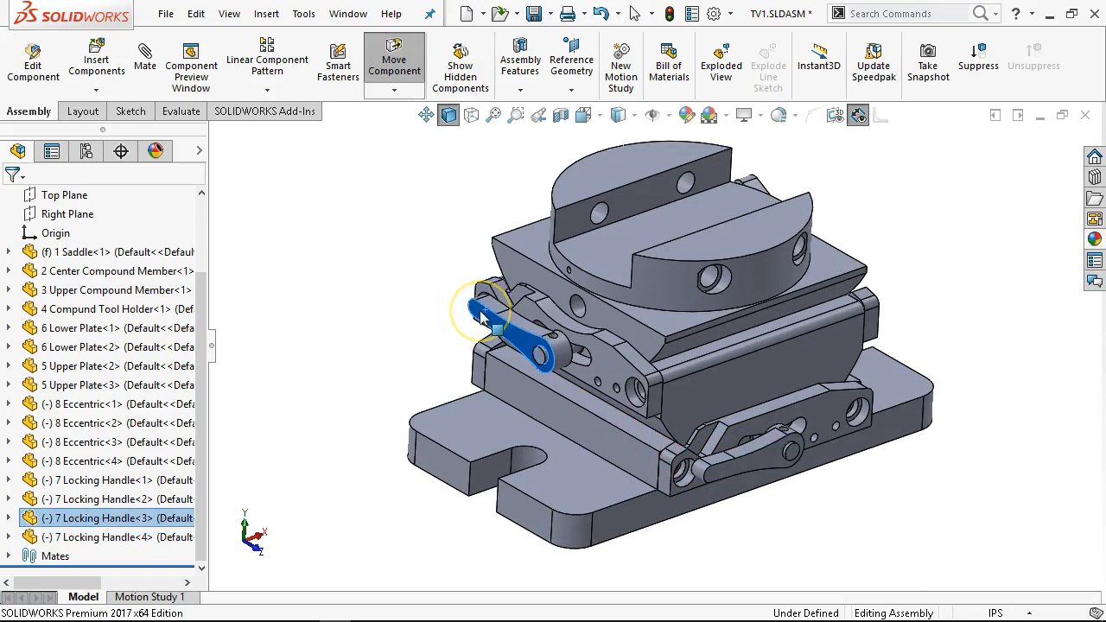
pyautogui.press('Escape')
# Adjust the second locking handle so its lever slants toward the end of its lower plate.
pyautogui.moveTo(494, 316); pyautogui.dragTo(780, 336, button='middle')
pyautogui.moveTo(548, 337); pyautogui.dragTo(548, 338)
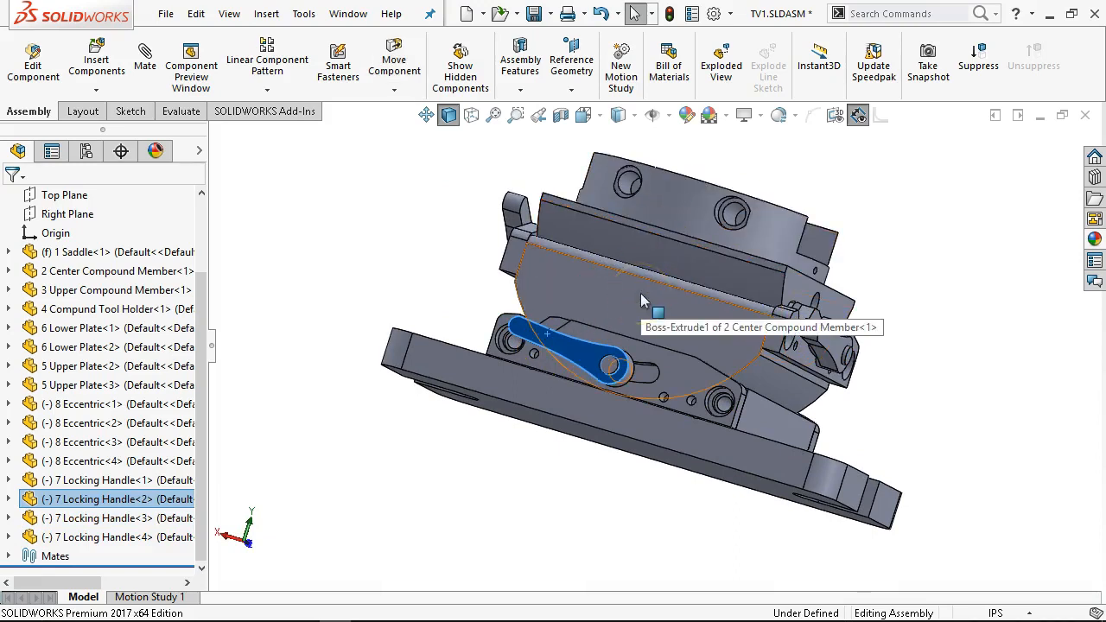
pyautogui.moveTo(547, 338)
pyautogui.mouseDown()
pyautogui.moveTo(556, 349)
pyautogui.moveTo(519, 341)
pyautogui.moveTo(532, 333)
pyautogui.mouseUp()
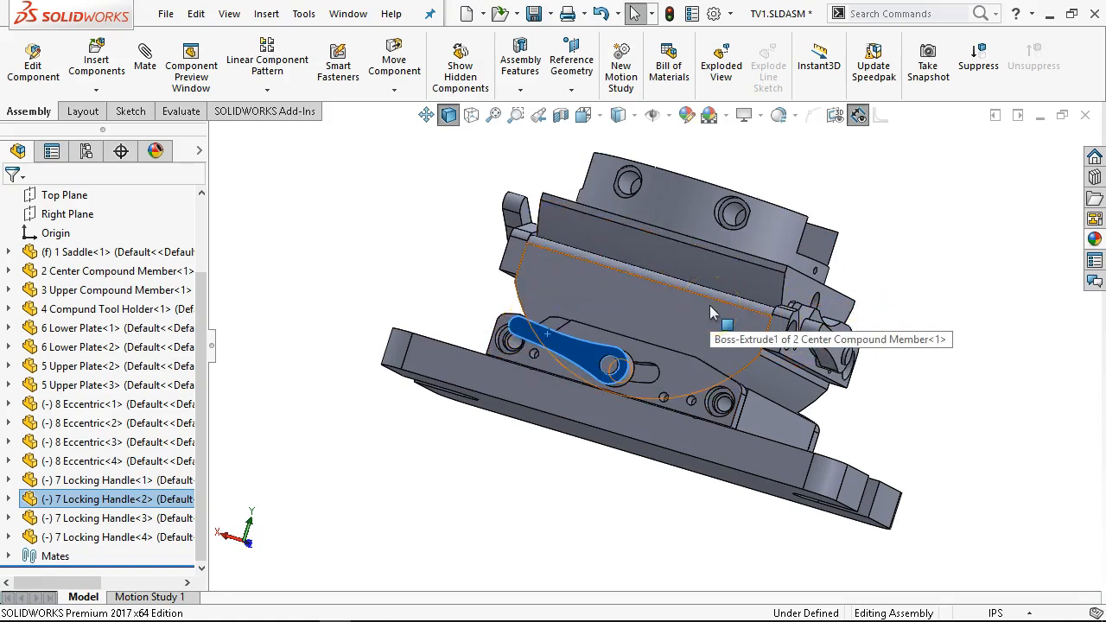
pyautogui.click(902, 333)
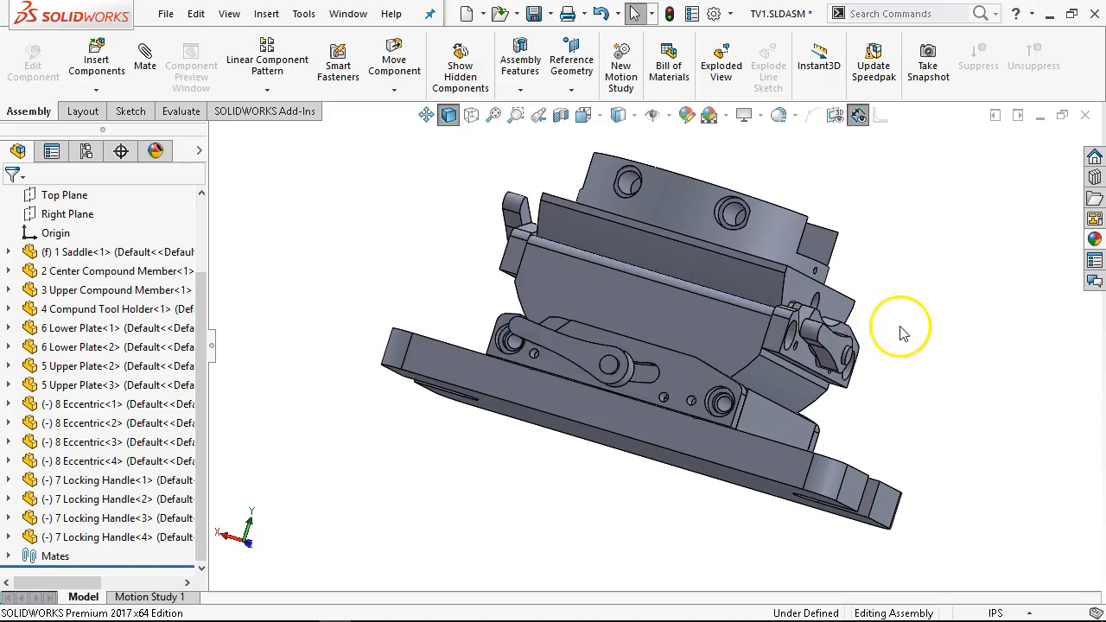
pyautogui.hotkey('ctrl', '7')
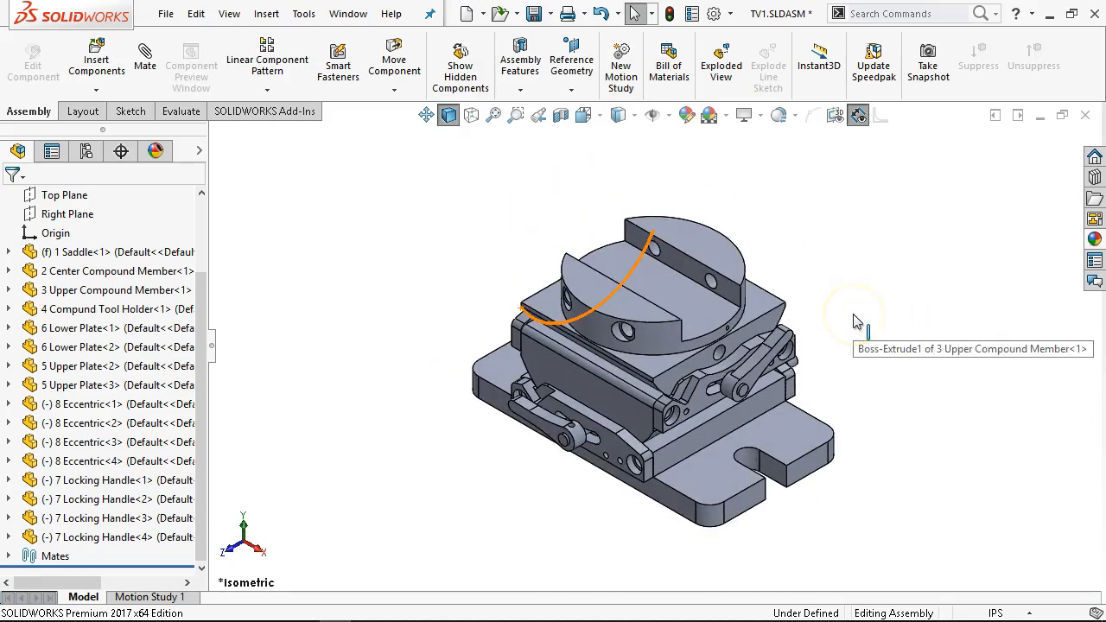
pyautogui.scroll(-2, 650, 488)
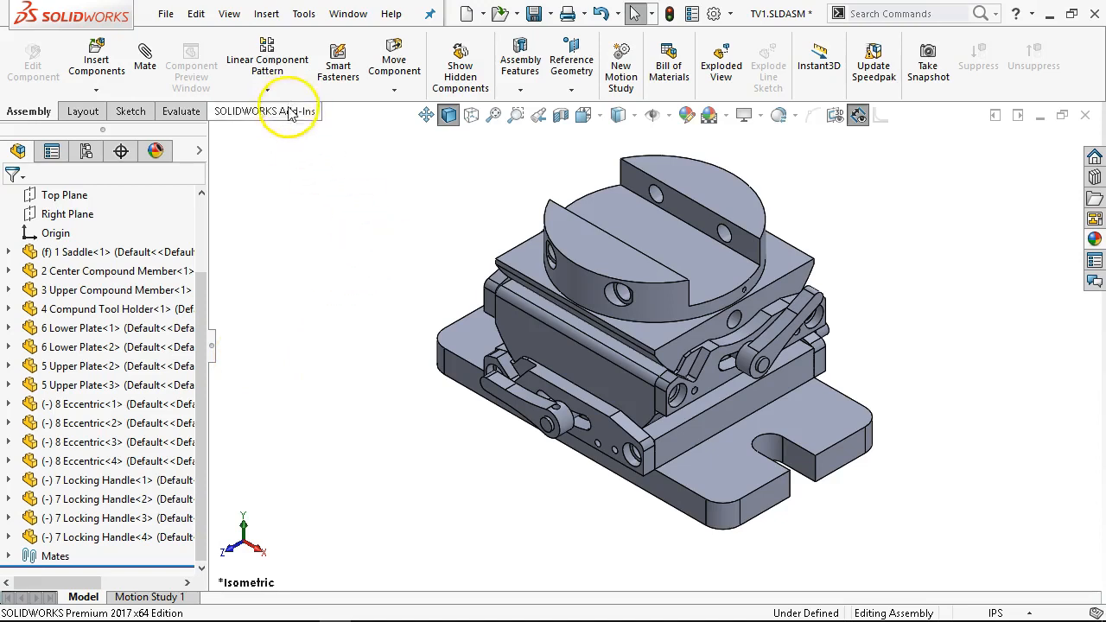
# Insert the part 9 Protractor Scale.SLDPRT and place it in free space beside the vise.
pyautogui.click(95, 66)
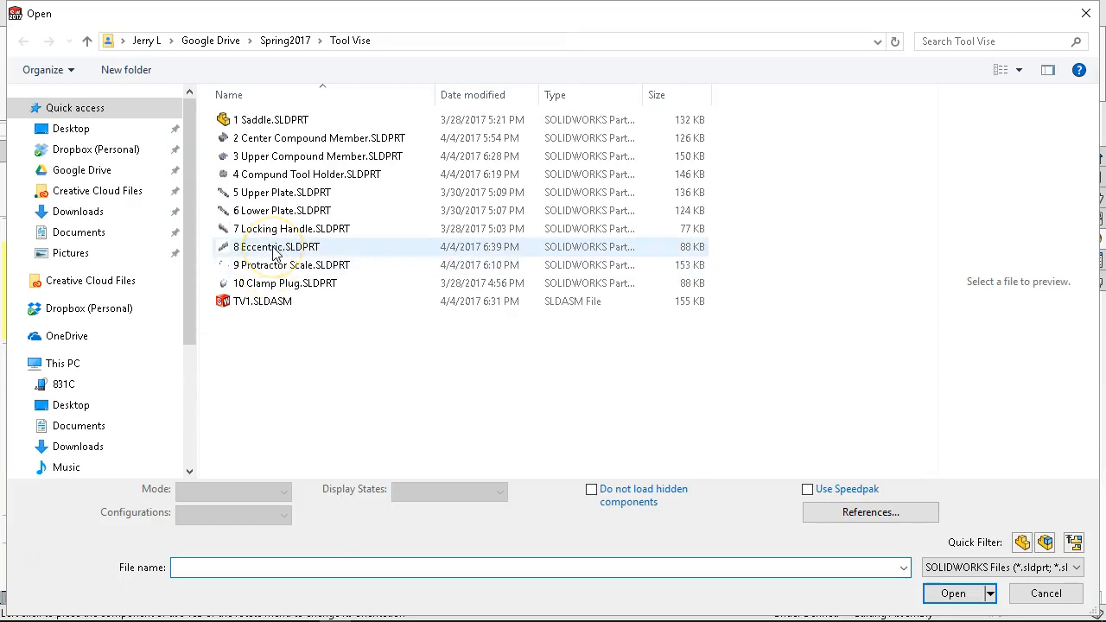
pyautogui.click(291, 264)
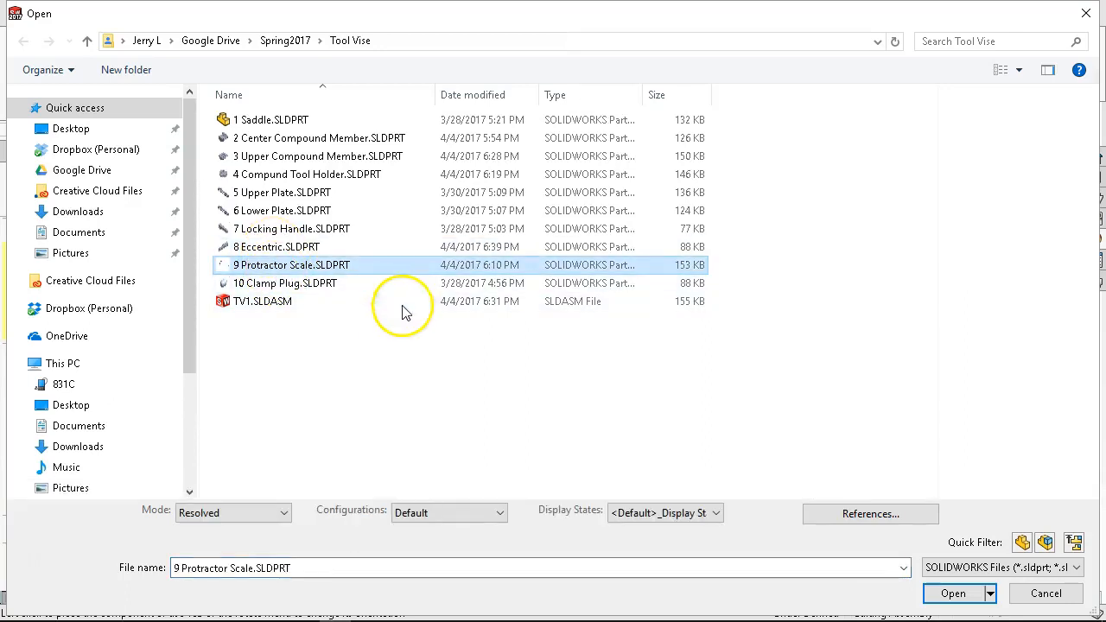
pyautogui.click(951, 593)
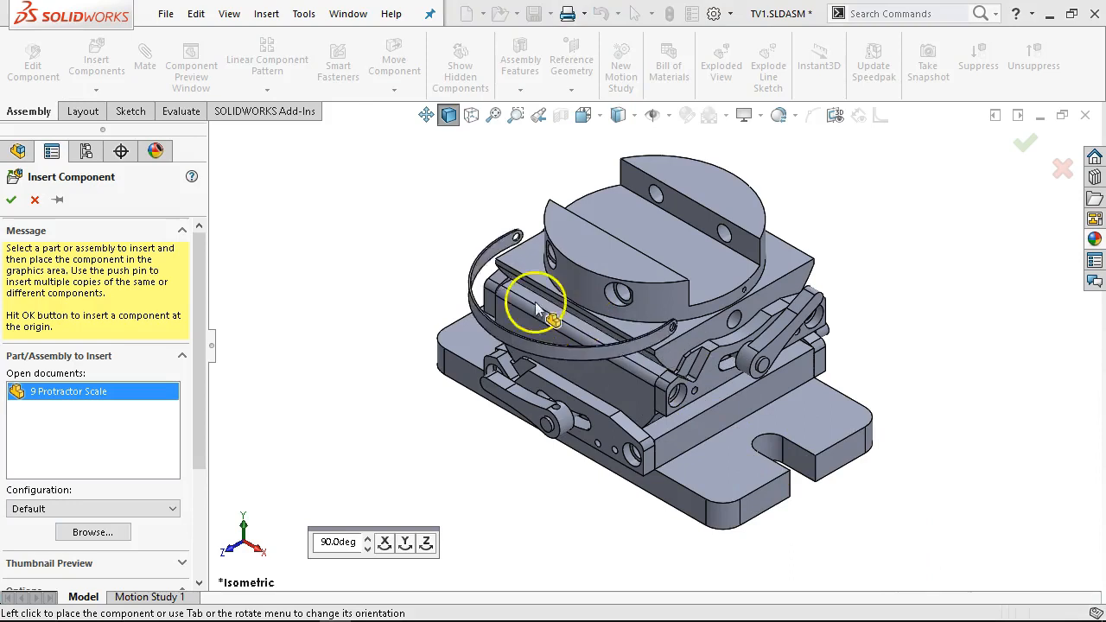
pyautogui.click(366, 256)
# Mate the protractor scale's inner curved face concentric with the compound tool holder's outer cylindrical face, and raise the scale around the holder.
pyautogui.scroll(-3, 353, 212)
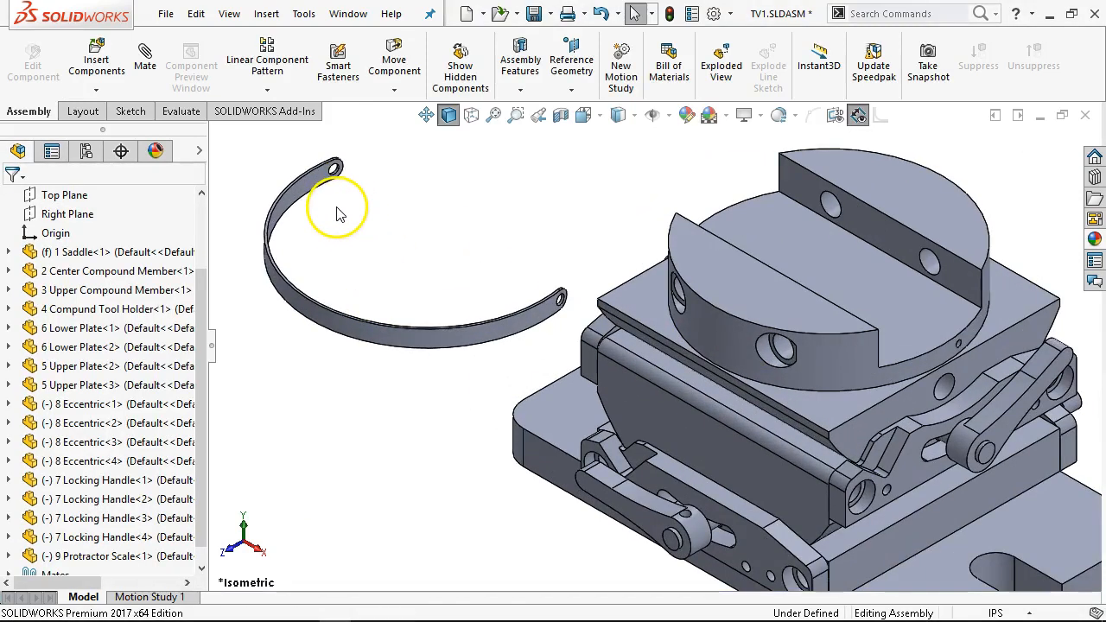
pyautogui.click(310, 174)
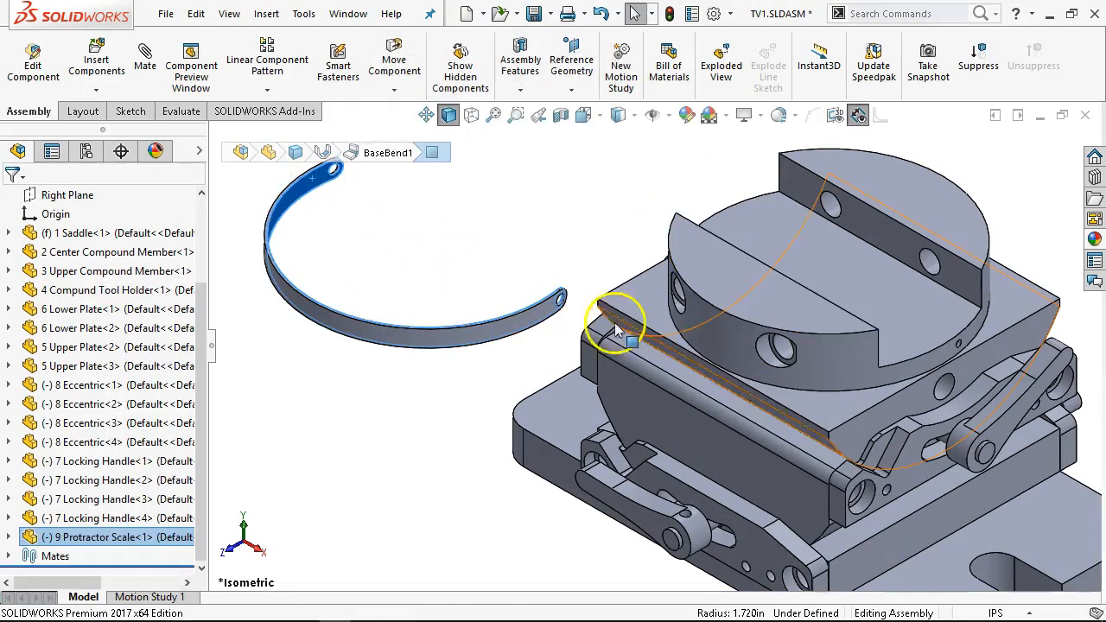
pyautogui.keyDown('ctrl'); pyautogui.click(724, 350); pyautogui.keyUp('ctrl')
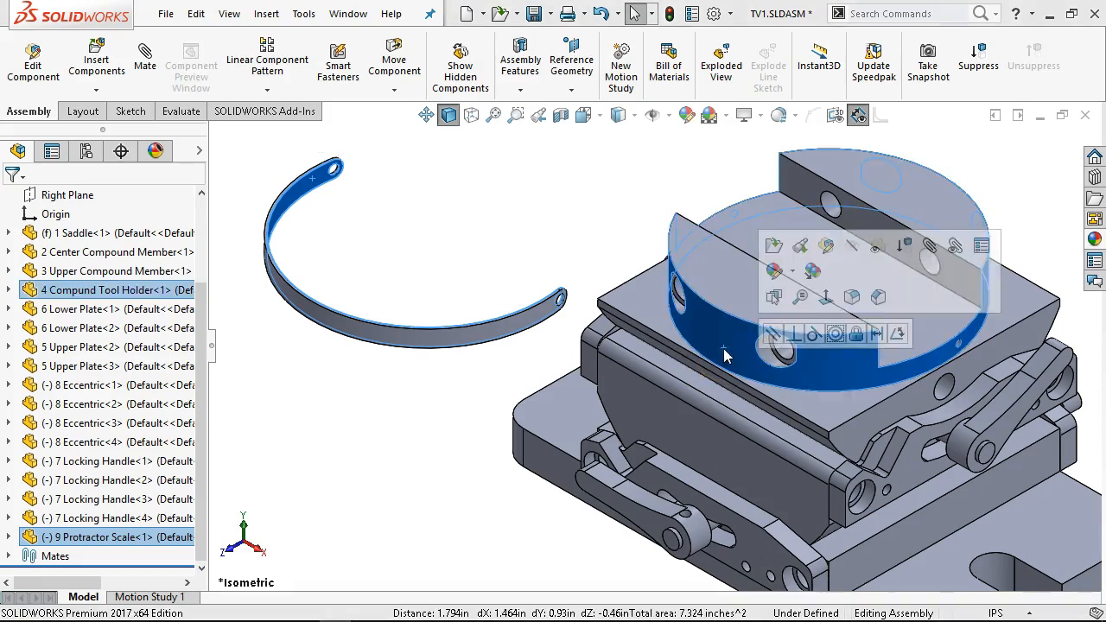
pyautogui.click(835, 334)
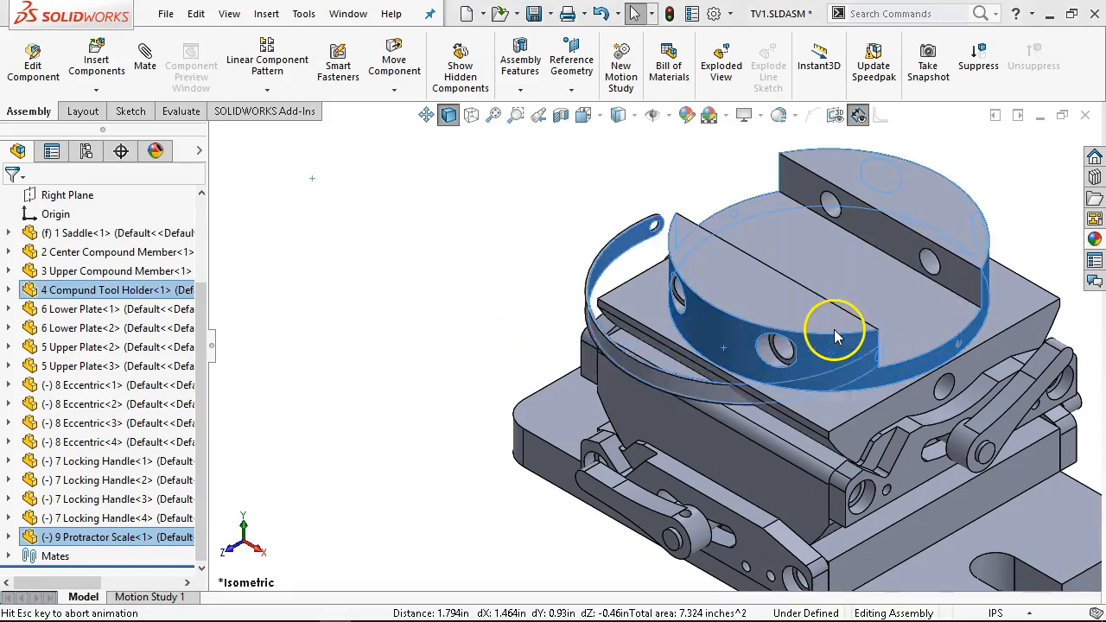
pyautogui.moveTo(737, 390); pyautogui.dragTo(739, 338)
pyautogui.moveTo(979, 355); pyautogui.dragTo(963, 247, button='middle')
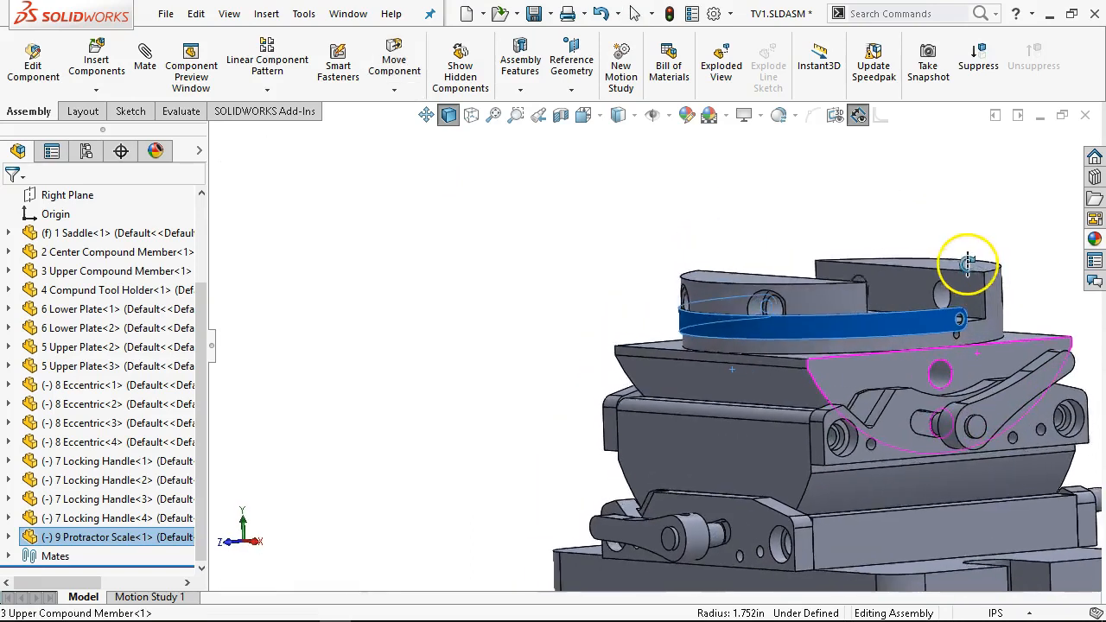
pyautogui.scroll(-4, 902, 354)
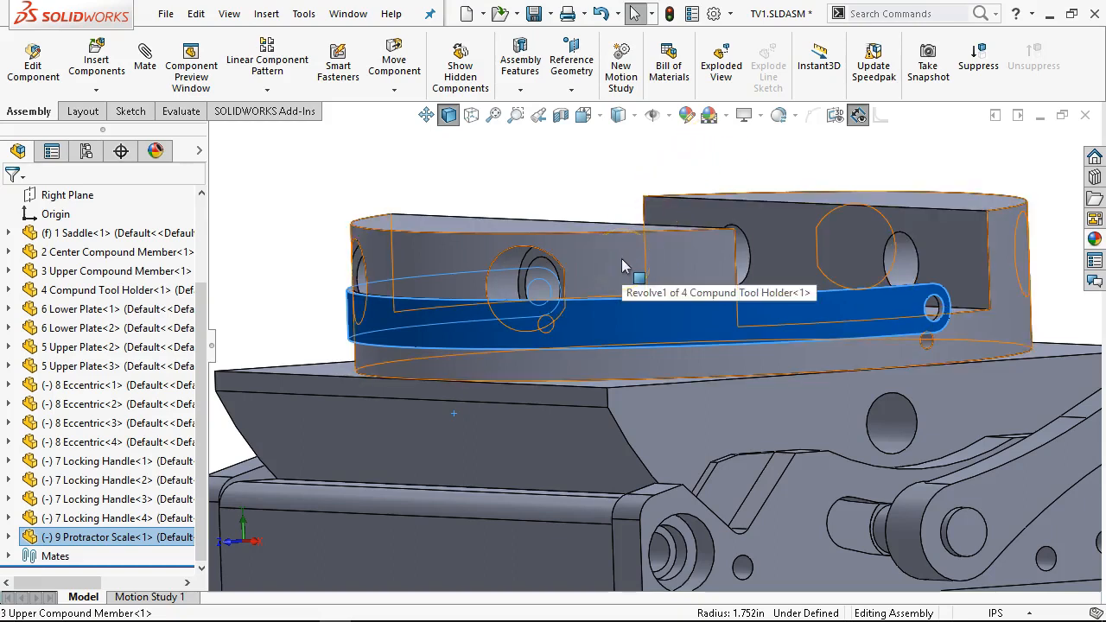
pyautogui.press('Tab')
pyautogui.click(666, 246)
pyautogui.moveTo(682, 238); pyautogui.dragTo(670, 210, button='middle')
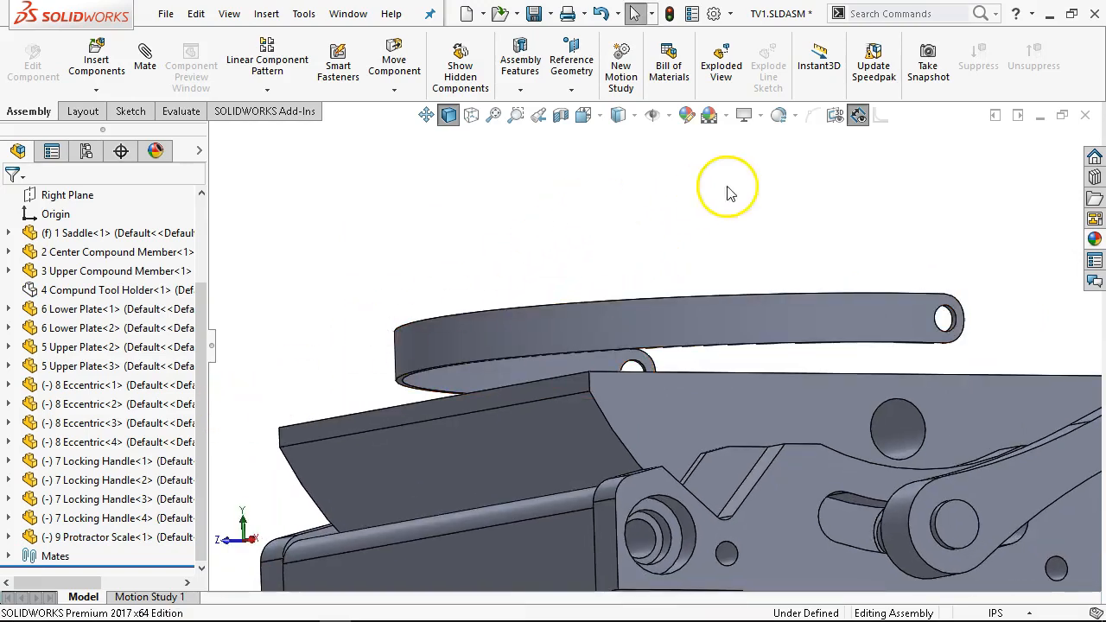
pyautogui.hotkey('shift', 'Tab')
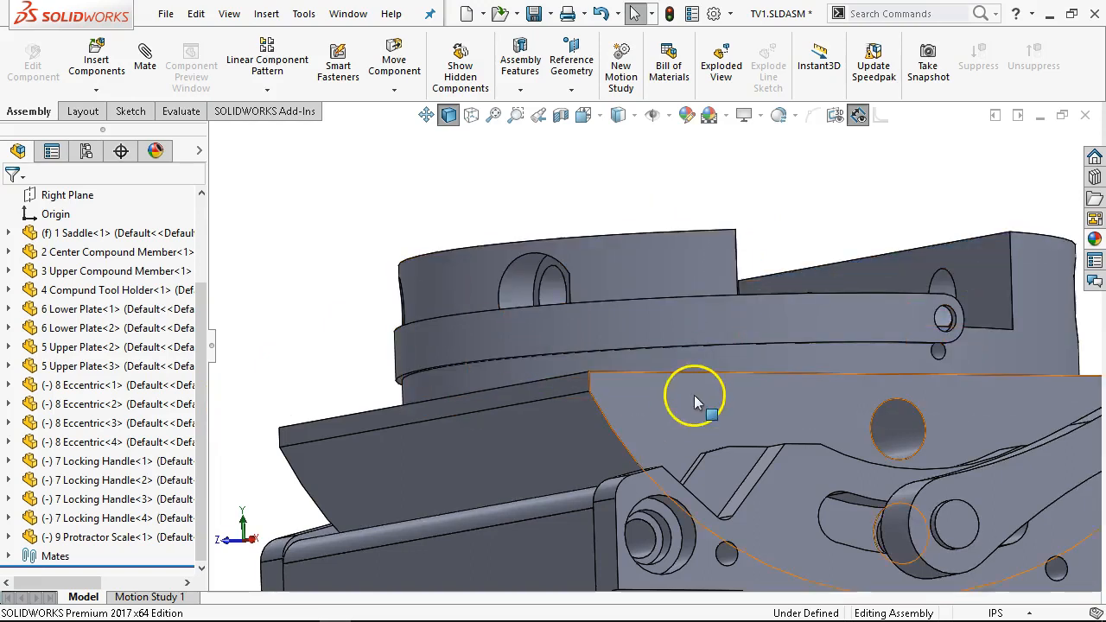
# Hide the Upper Compound Member and mate the Protractor Scale's lower edge face coincident with the underside of the Compound Tool Holder's disc.
pyautogui.press('Tab')
pyautogui.scroll(-6, 687, 354)
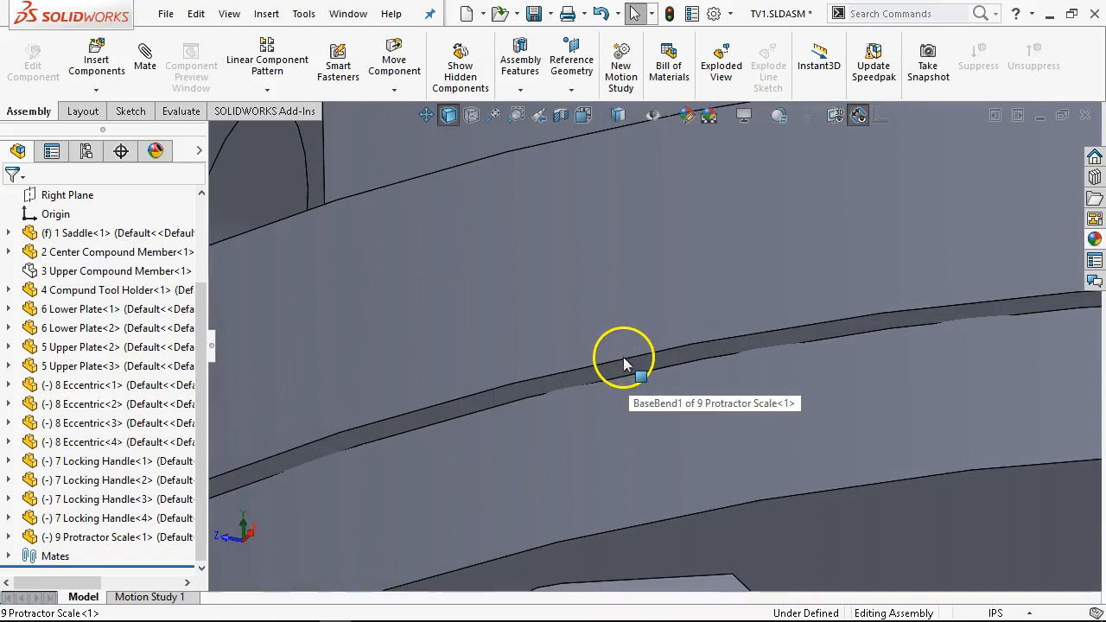
pyautogui.click(623, 361)
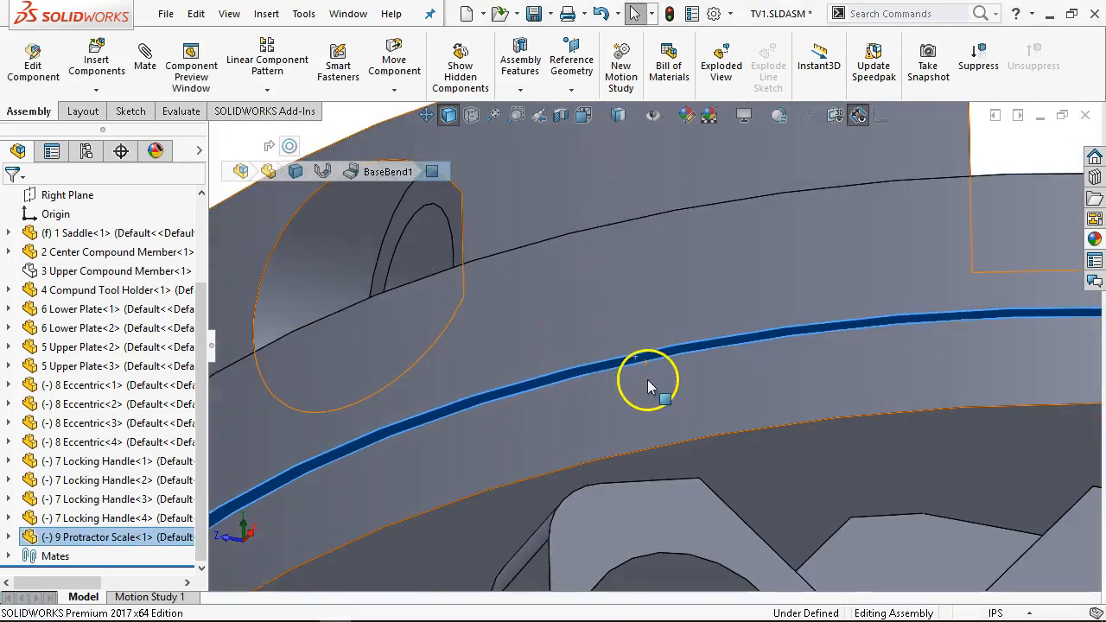
pyautogui.keyDown('ctrl'); pyautogui.click(775, 458); pyautogui.keyUp('ctrl')
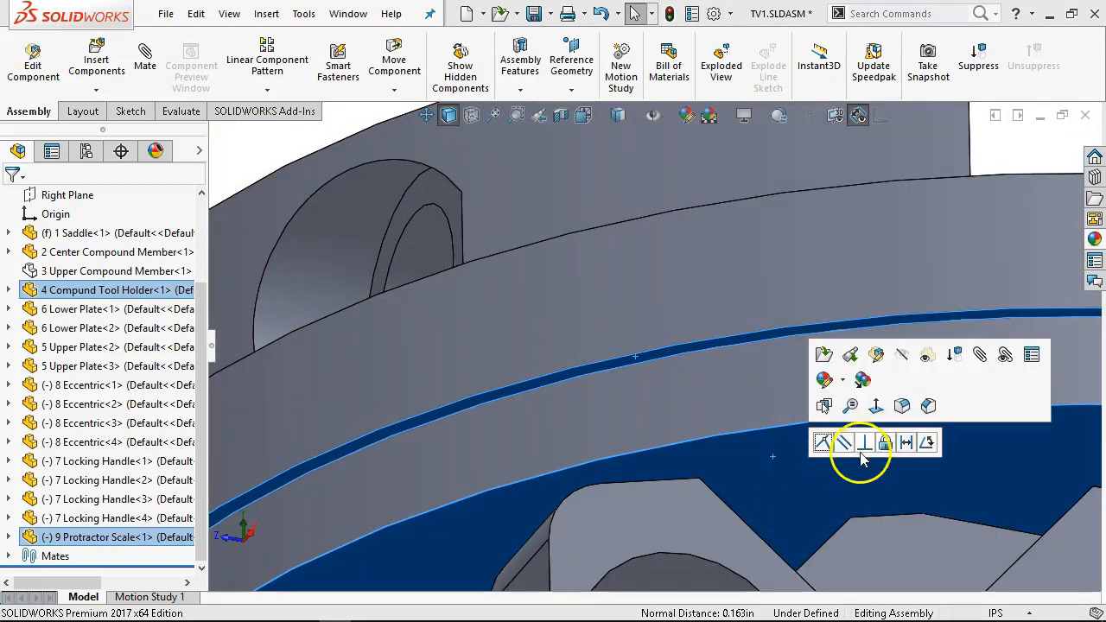
pyautogui.click(823, 441)
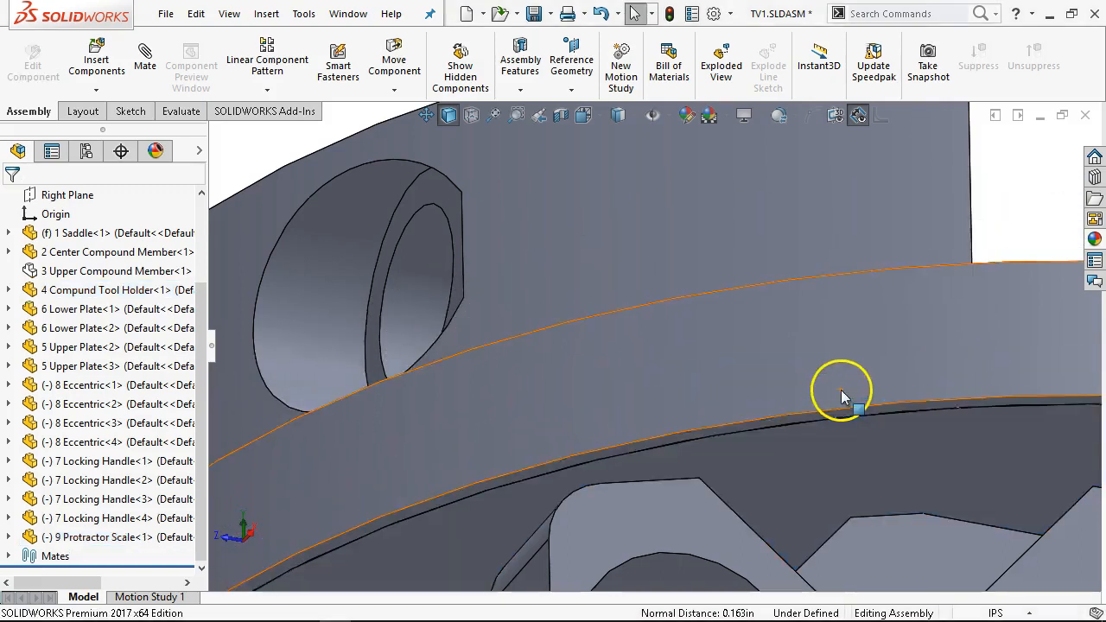
# Try to mate the Protractor Scale's end hole with the #4-40 tapped hole in the Compound Tool Holder.
pyautogui.scroll(3, 882, 382)
pyautogui.scroll(-2, 888, 377)
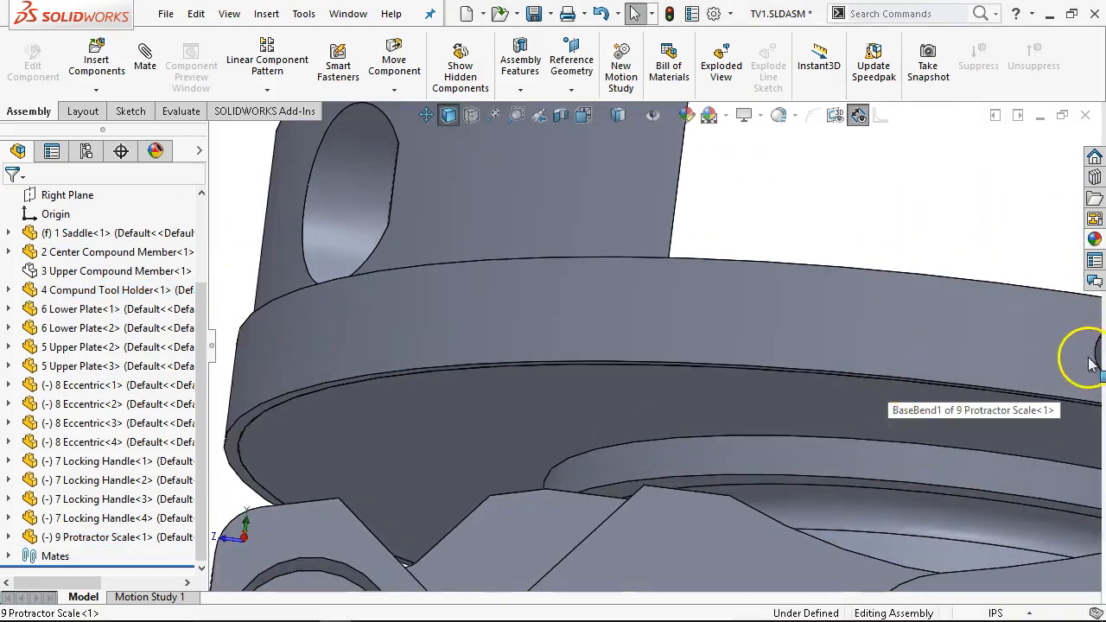
pyautogui.moveTo(1090, 363); pyautogui.dragTo(1040, 362, button='middle')
pyautogui.scroll(1, 1040, 367)
pyautogui.scroll(2, 1041, 367)
pyautogui.scroll(-4, 963, 413)
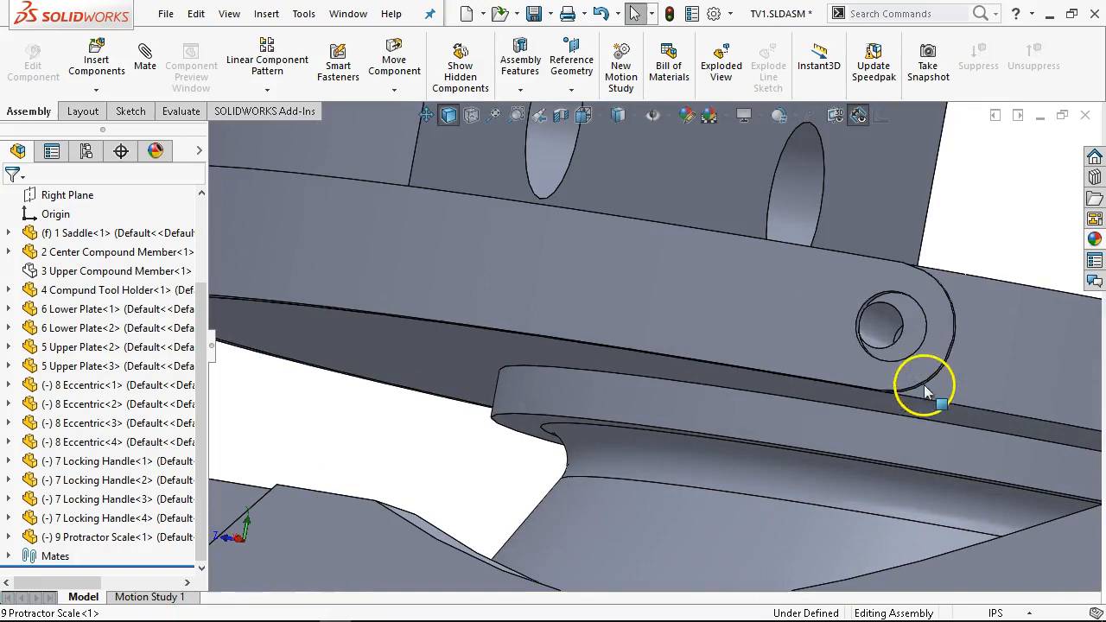
pyautogui.click(883, 327)
pyautogui.scroll(-5, 880, 323)
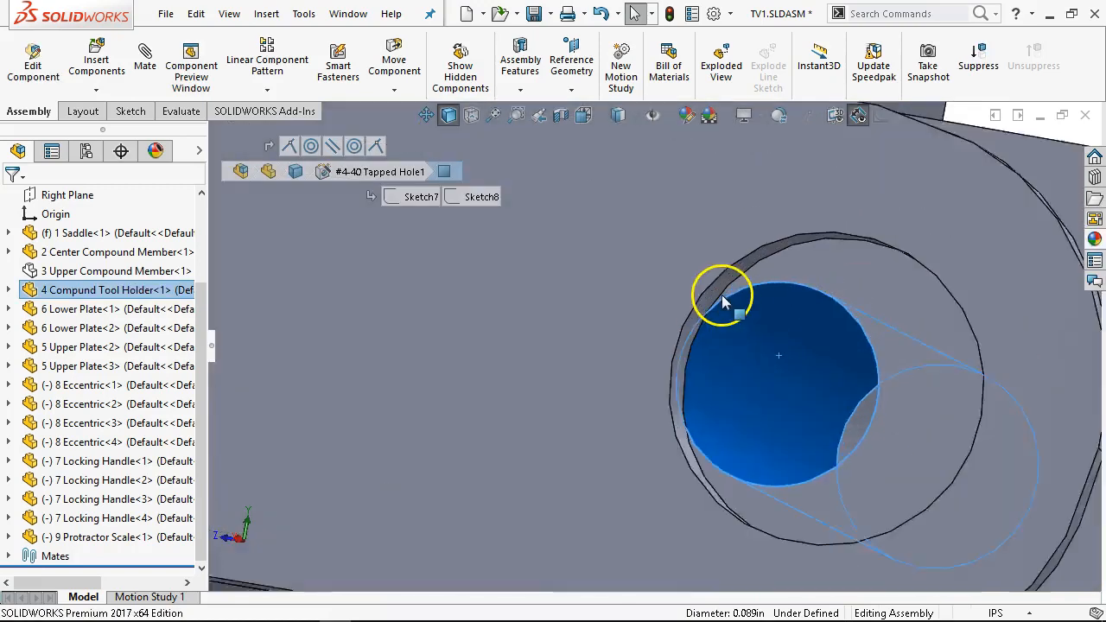
pyautogui.keyDown('ctrl'); pyautogui.click(717, 285); pyautogui.keyUp('ctrl')
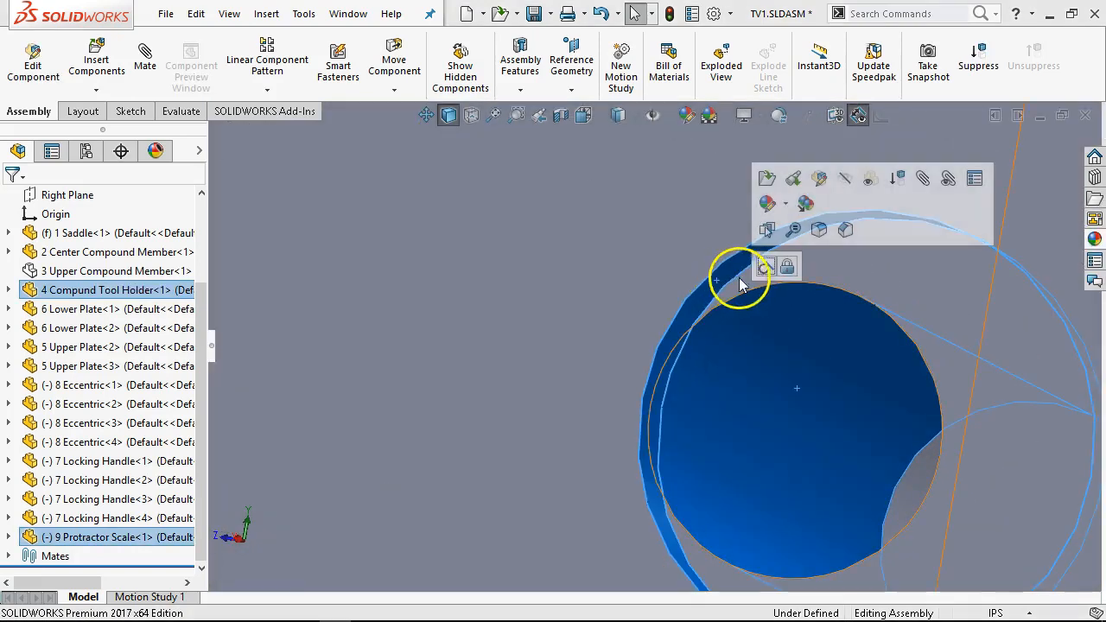
pyautogui.scroll(5, 778, 333)
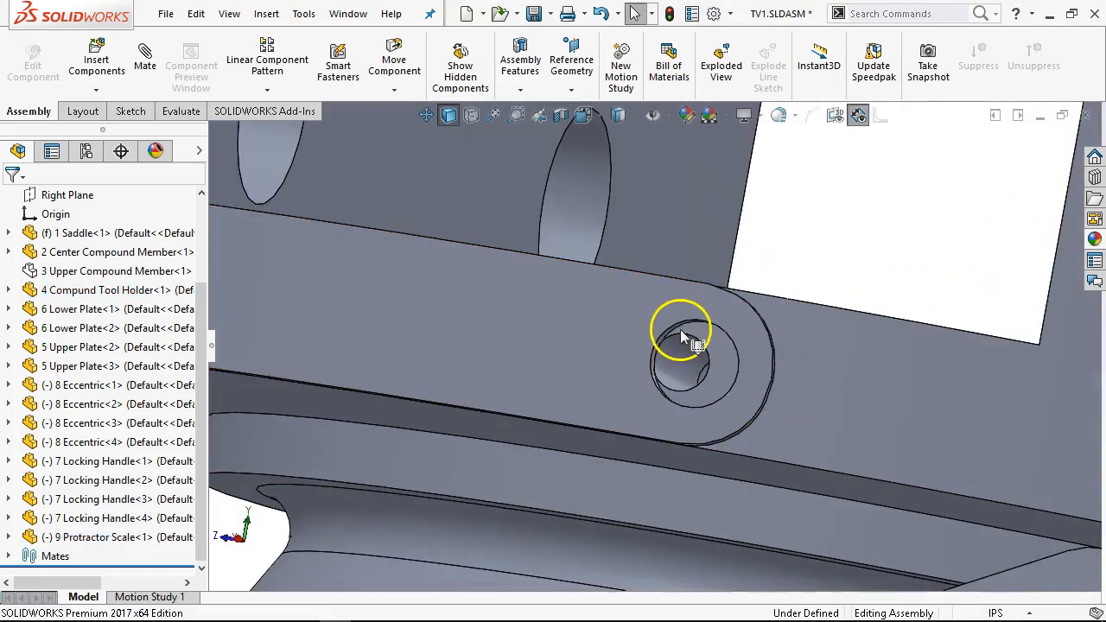
# Rotate the Protractor Scale slightly around the Compound Tool Holder.
pyautogui.click(659, 332)
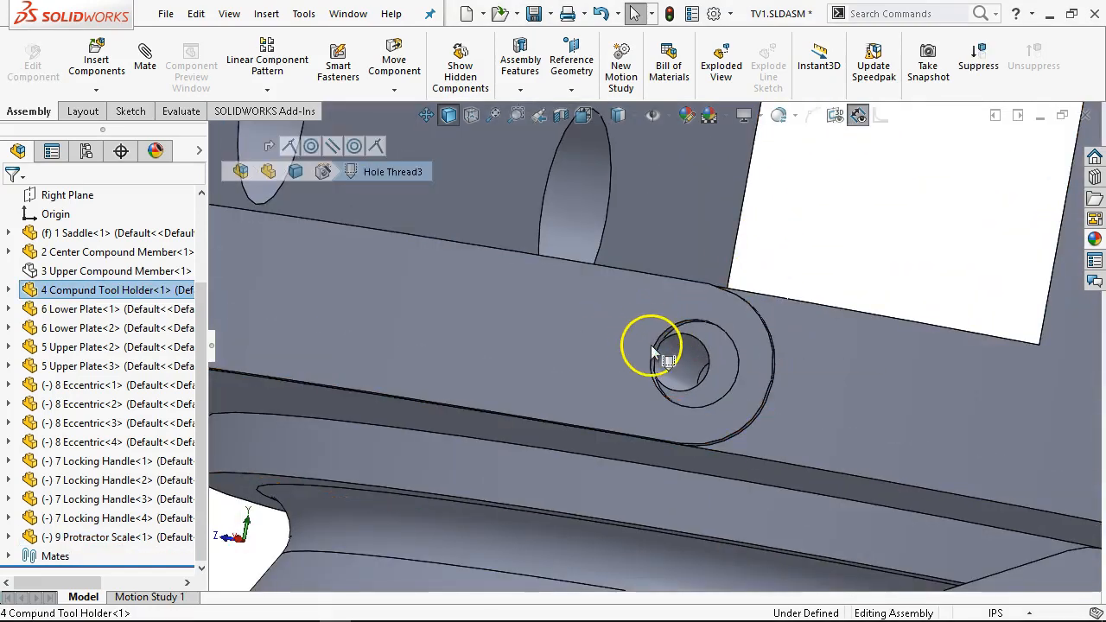
pyautogui.click(605, 339)
pyautogui.moveTo(595, 337); pyautogui.dragTo(590, 332)
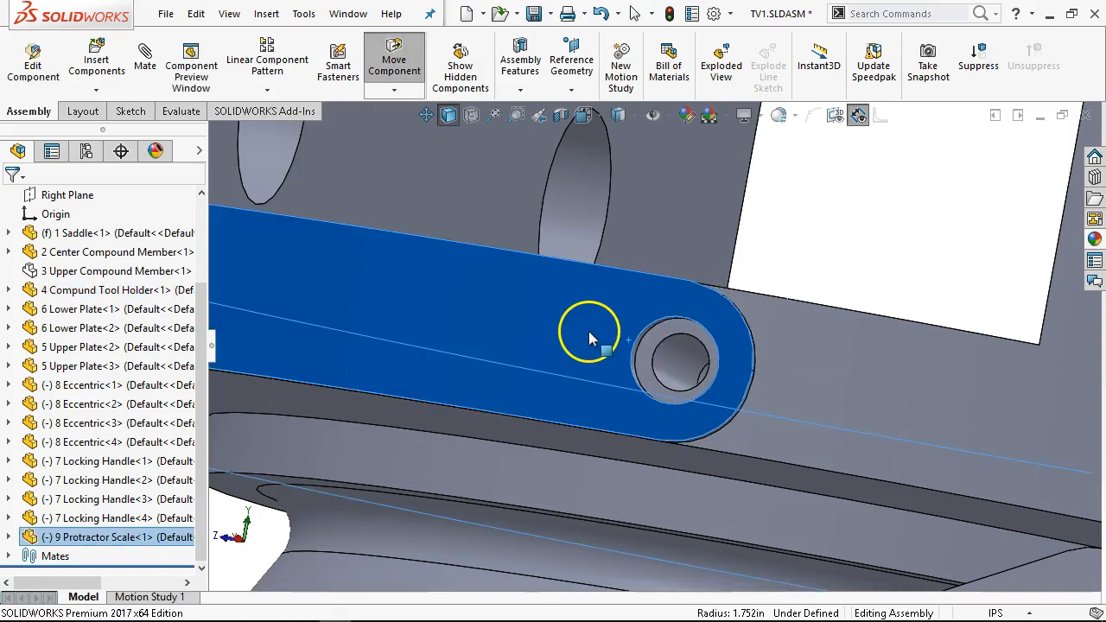
# Mate the Protractor Scale's Front Plane to the Compound Tool Holder's Right Plane, and collapse both components in the tree.
pyautogui.scroll(7, 830, 198)
pyautogui.moveTo(785, 234); pyautogui.dragTo(881, 289, button='middle')
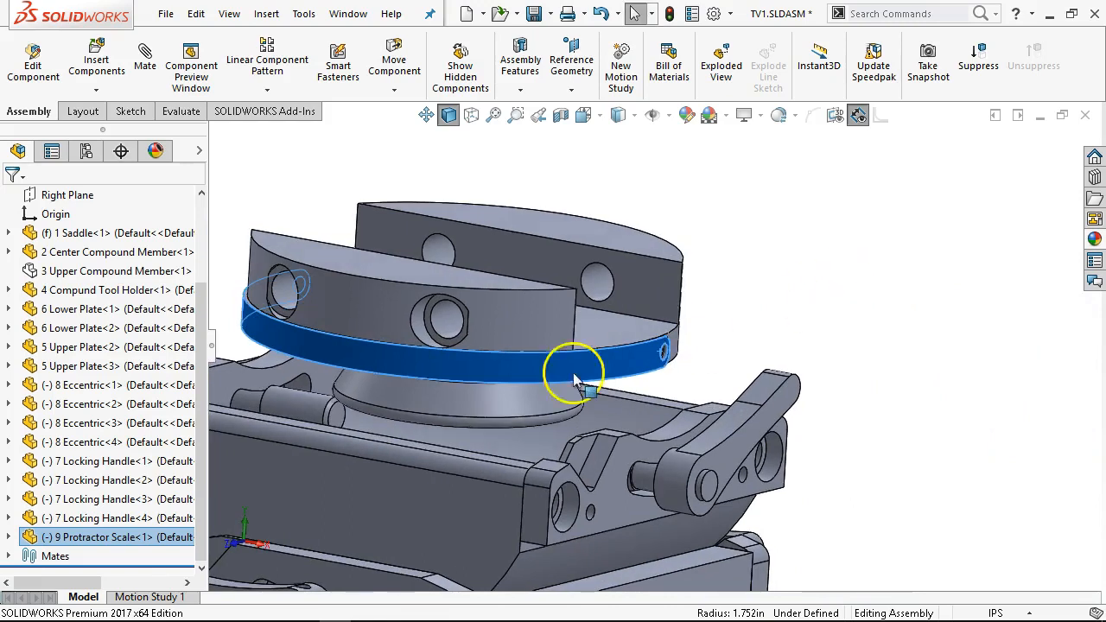
pyautogui.click(10, 537)
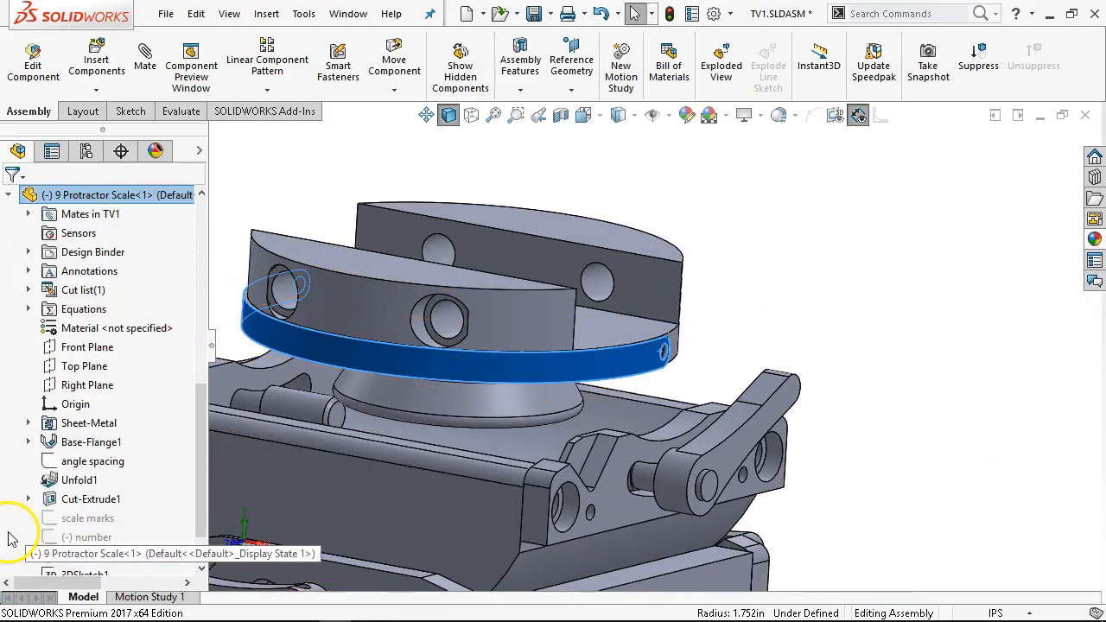
pyautogui.click(78, 351)
pyautogui.moveTo(198, 414); pyautogui.dragTo(205, 275)
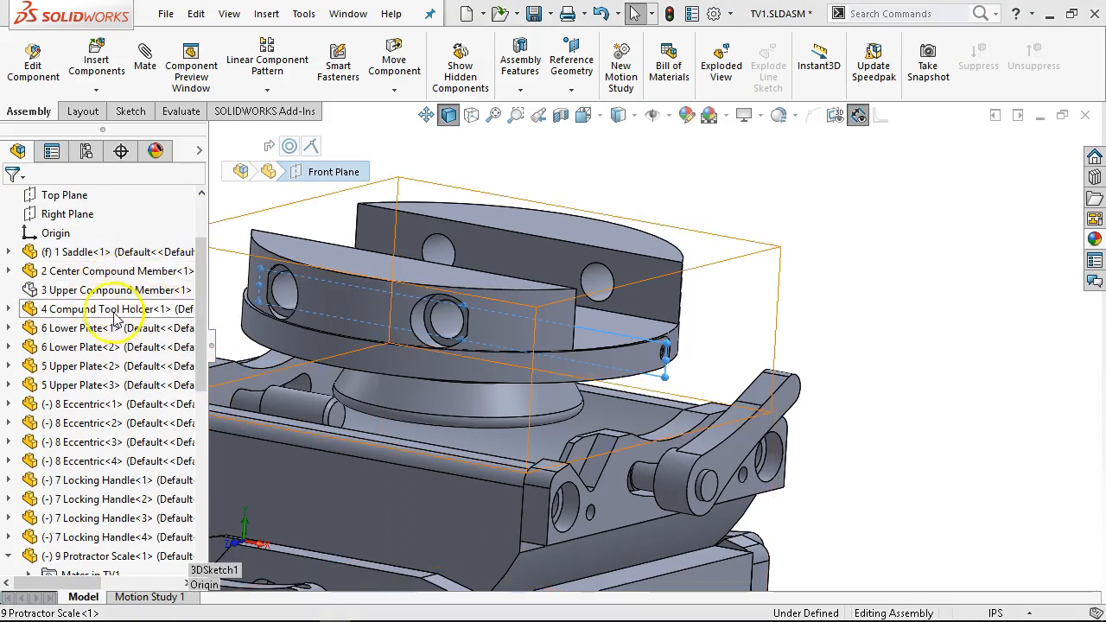
pyautogui.click(9, 309)
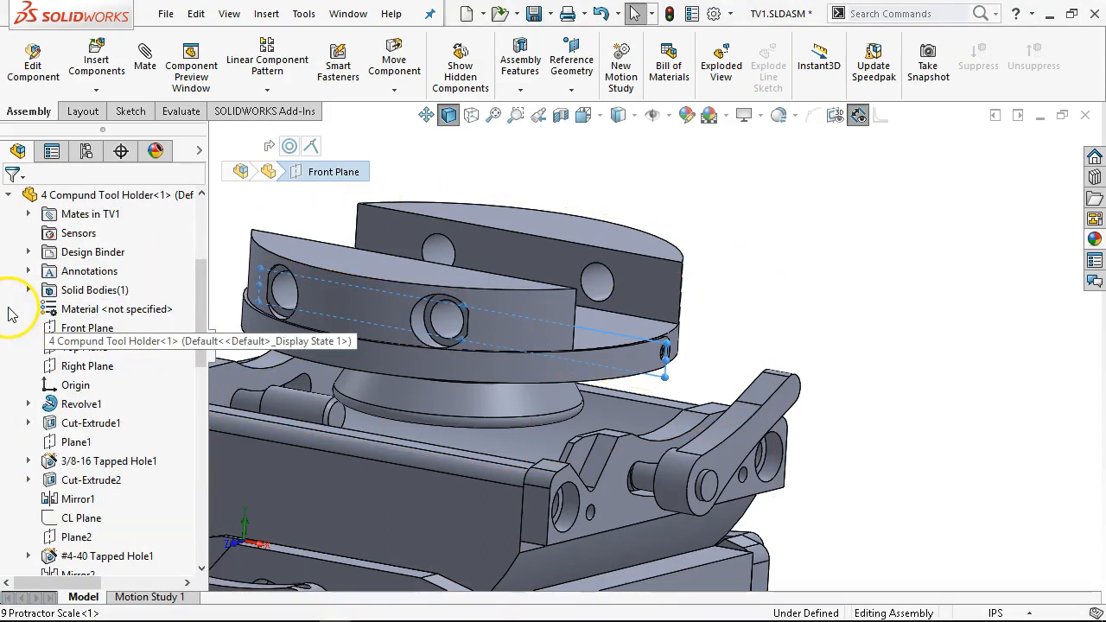
pyautogui.click(84, 367)
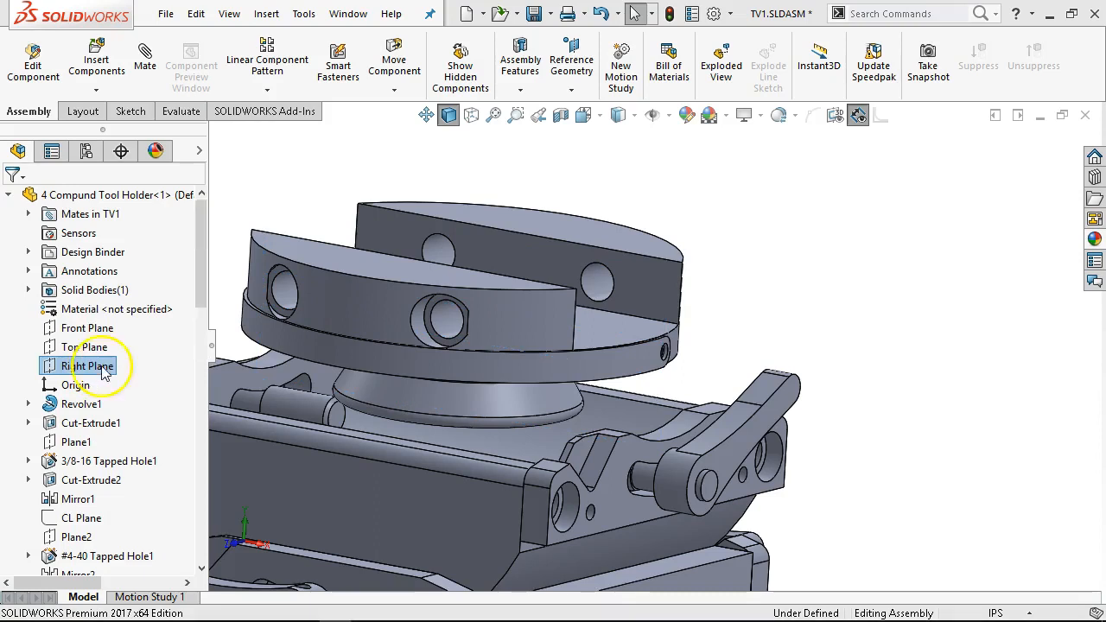
pyautogui.click(28, 198)
pyautogui.click(9, 196)
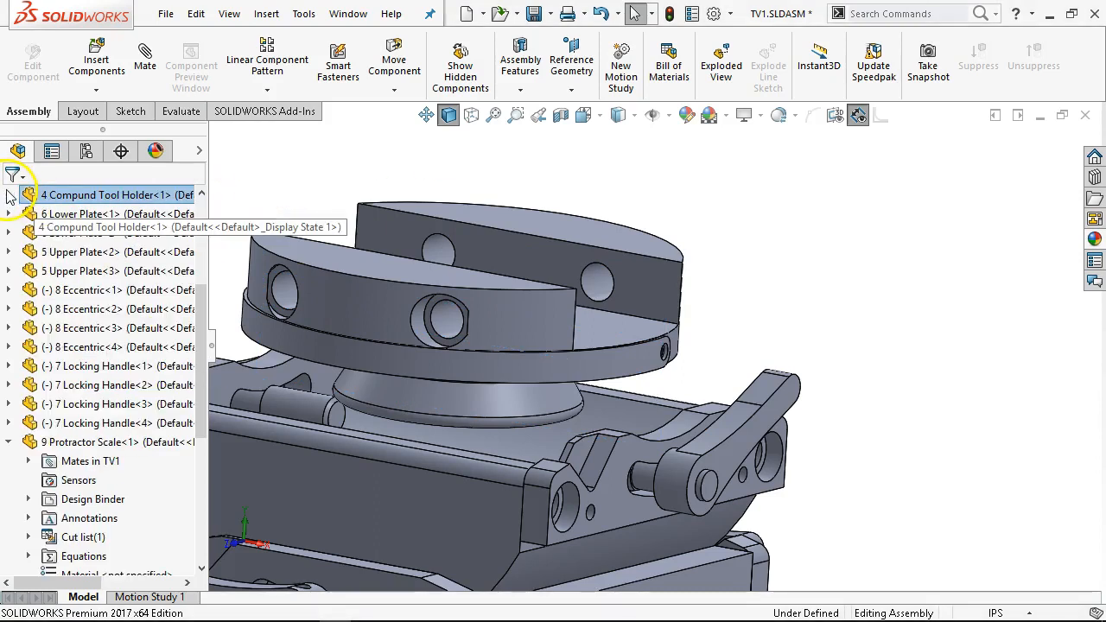
pyautogui.click(10, 443)
# Examine how the Protractor Scale sits on the Compound Tool Holder and how its end hole lines up with the tapped hole.
pyautogui.scroll(3, 702, 290)
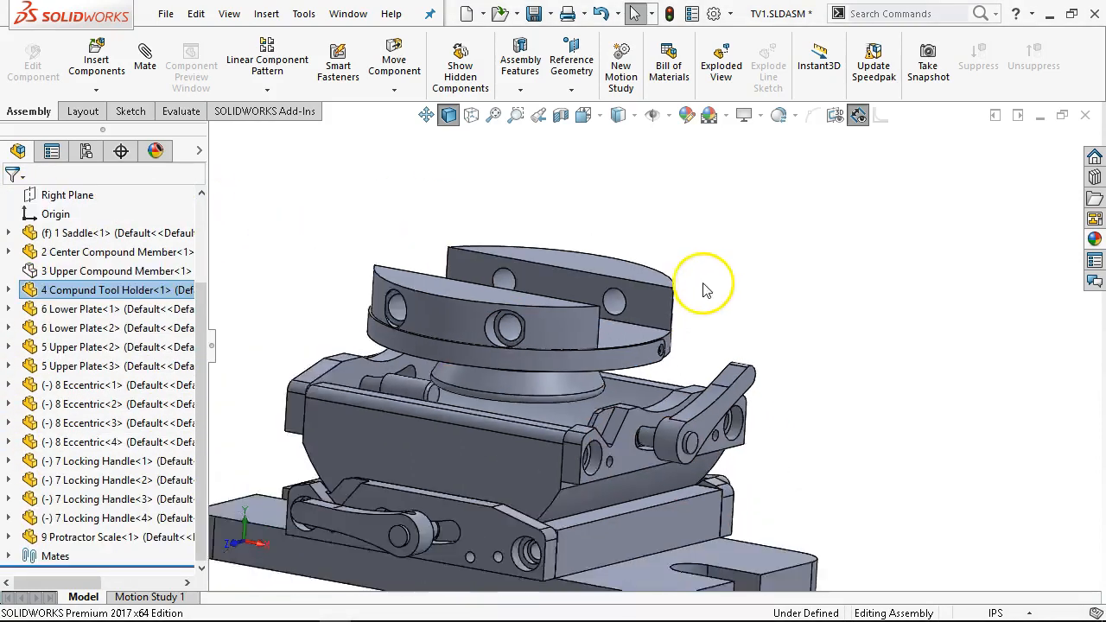
pyautogui.moveTo(702, 291); pyautogui.dragTo(649, 264, button='middle')
pyautogui.scroll(-5, 616, 363)
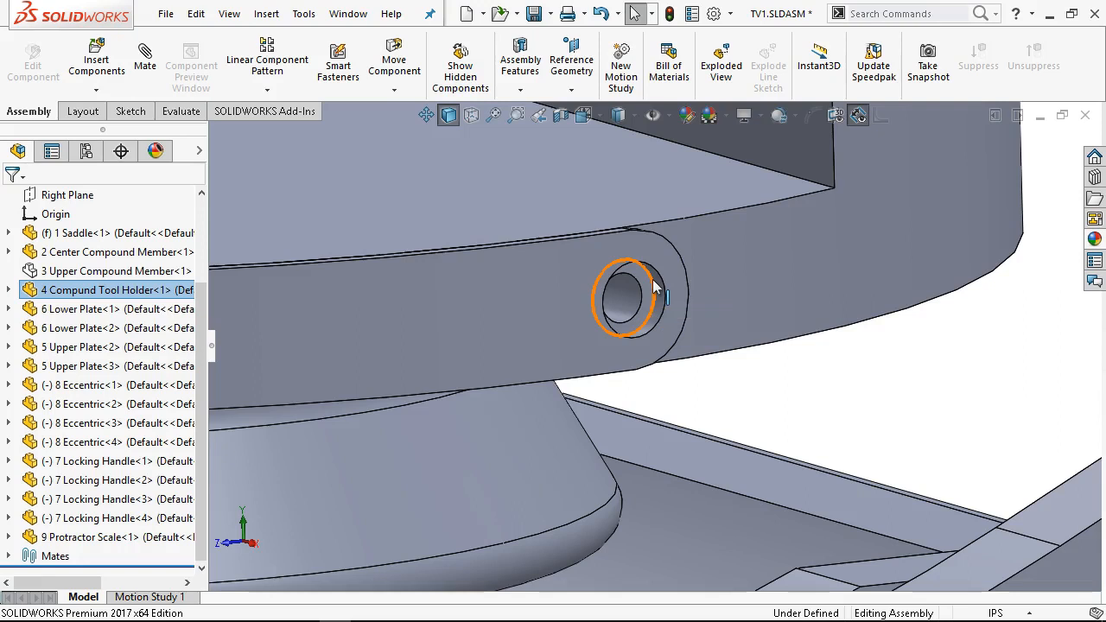
pyautogui.scroll(1, 808, 417)
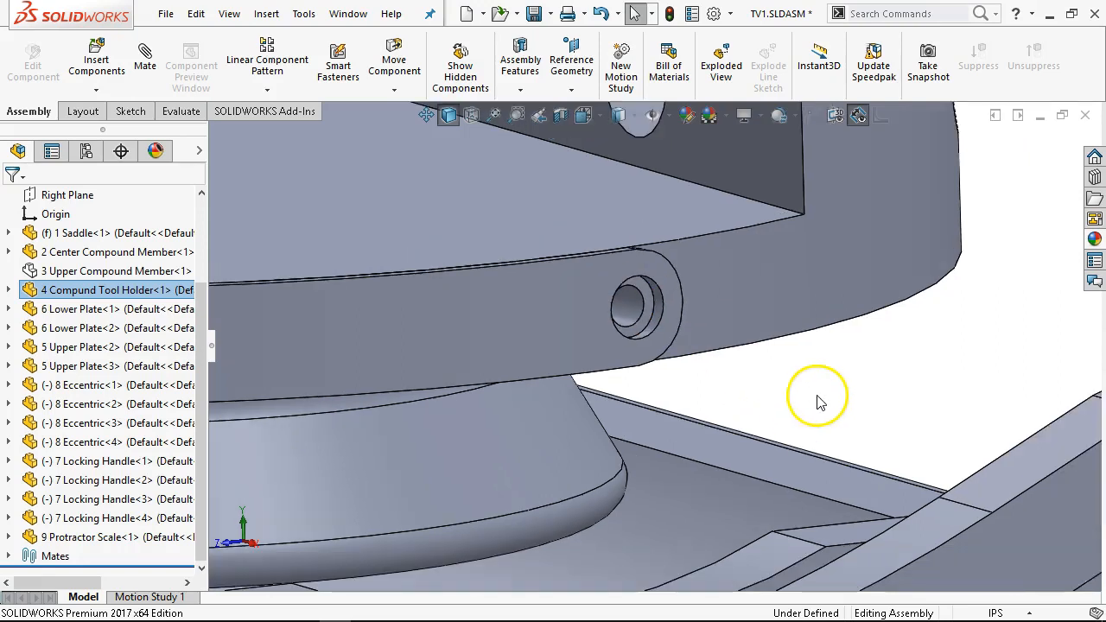
pyautogui.hotkey('ctrl', '7')
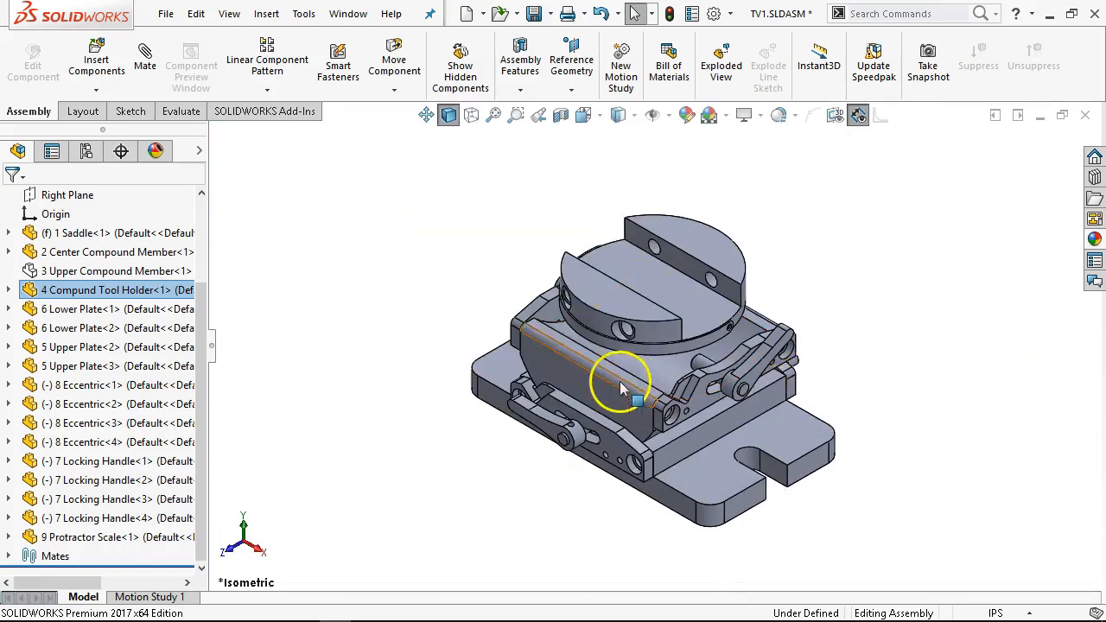
pyautogui.scroll(-3, 615, 379)
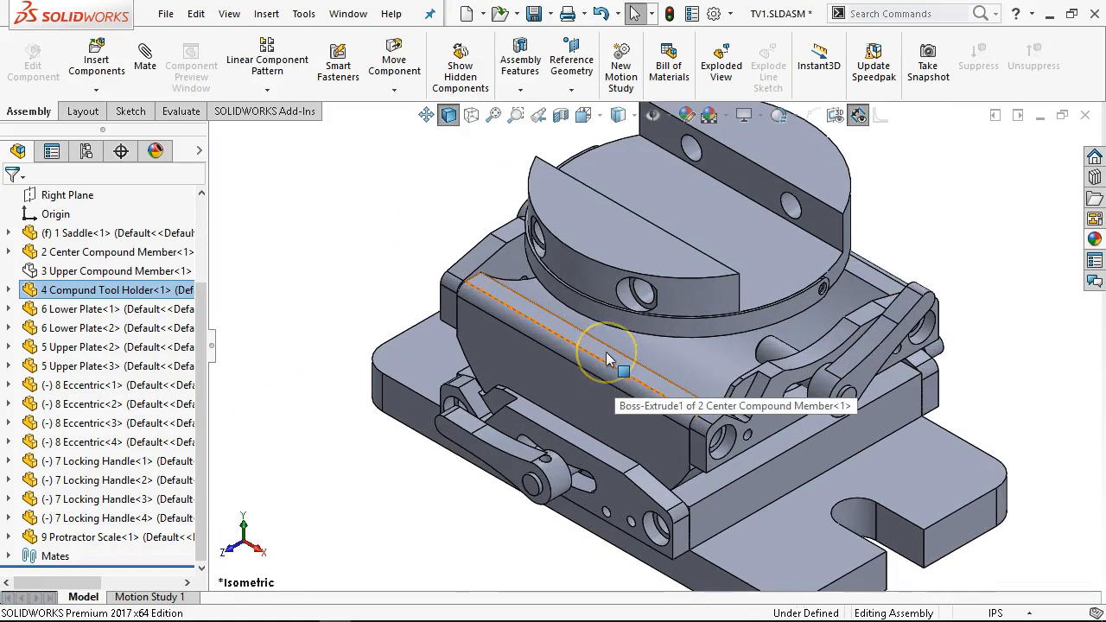
pyautogui.moveTo(700, 313); pyautogui.dragTo(689, 243)
pyautogui.scroll(-2, 594, 321)
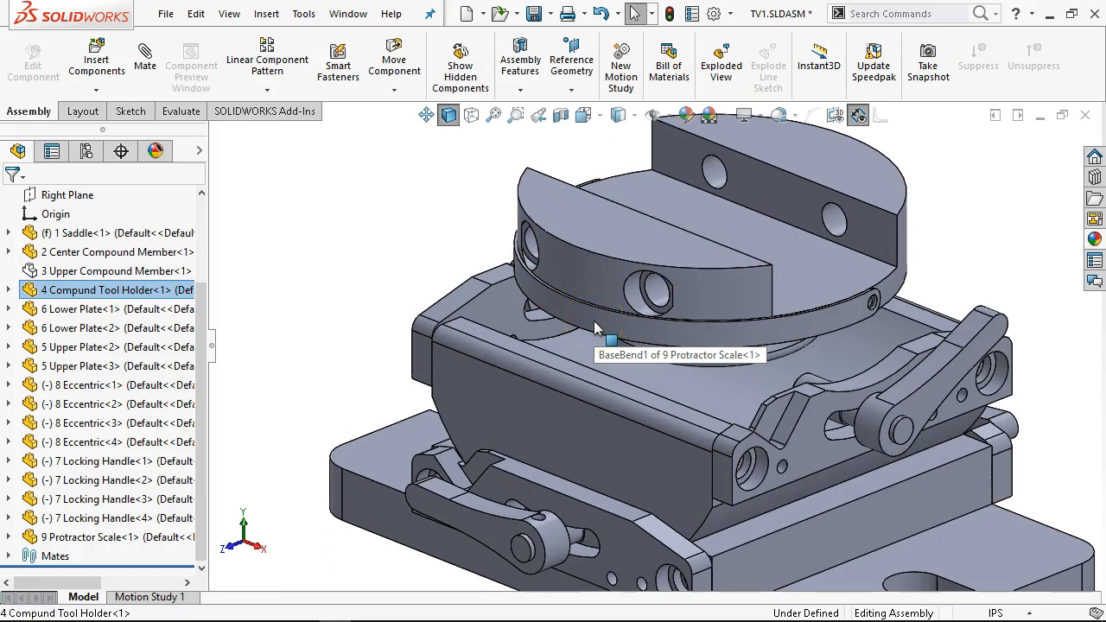
pyautogui.scroll(-1, 594, 321)
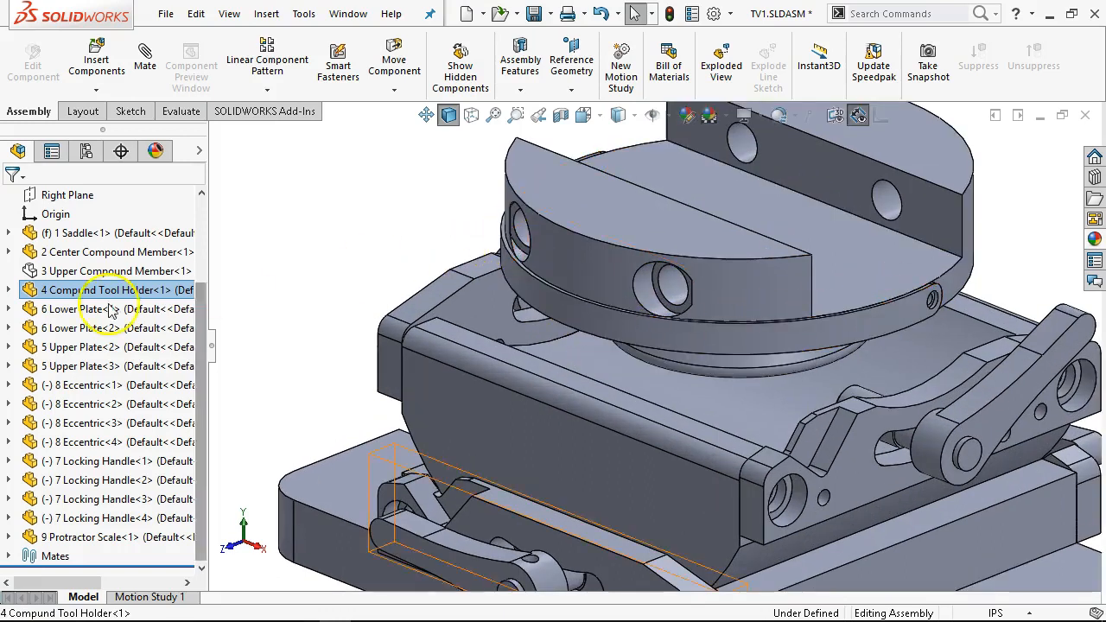
pyautogui.moveTo(313, 309); pyautogui.dragTo(544, 254, button='middle')
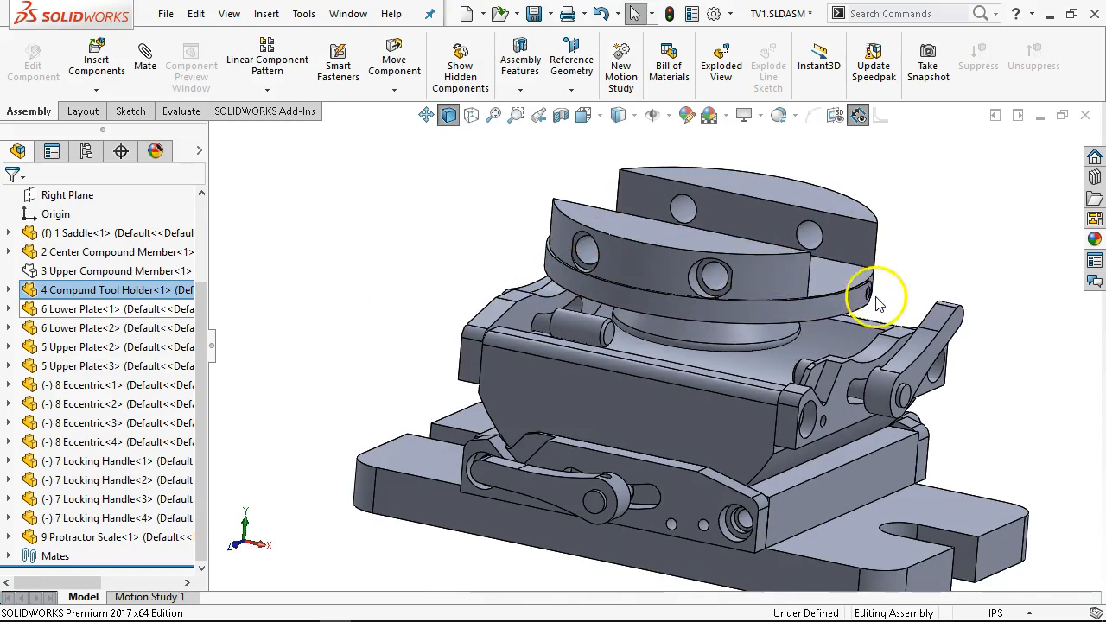
# Show the hidden Upper Compound Member again.
pyautogui.click(41, 292)
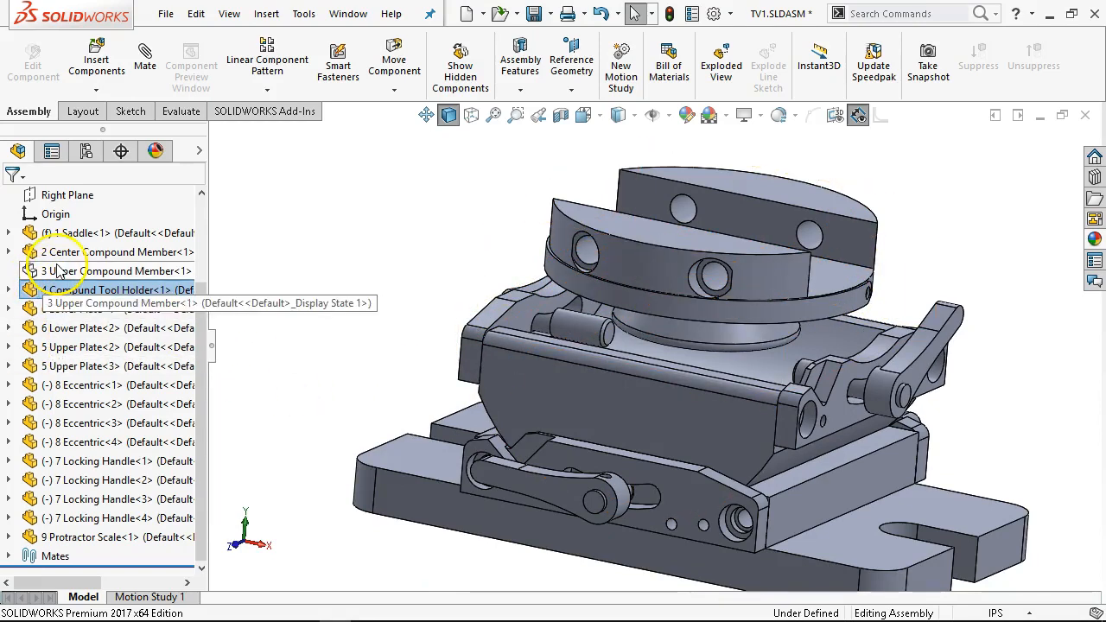
pyautogui.rightClick(41, 271)
pyautogui.click(150, 104)
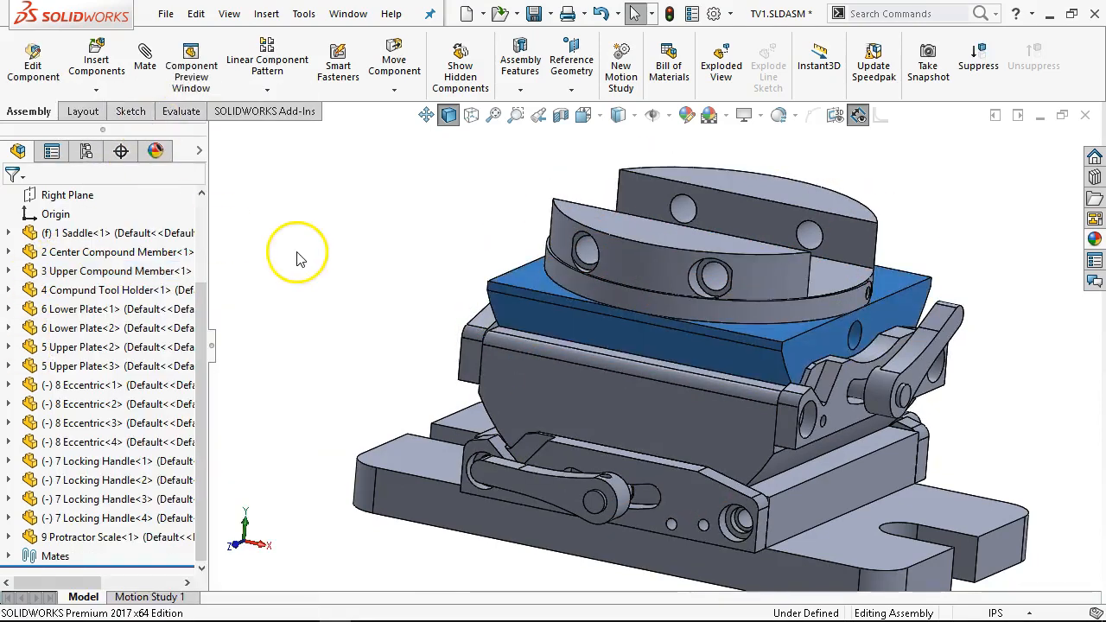
pyautogui.click(307, 255)
# Insert the 10 Clamp Plug part into the assembly, placing it freely beside the Compound Tool Holder.
pyautogui.moveTo(324, 268); pyautogui.dragTo(294, 260, button='middle')
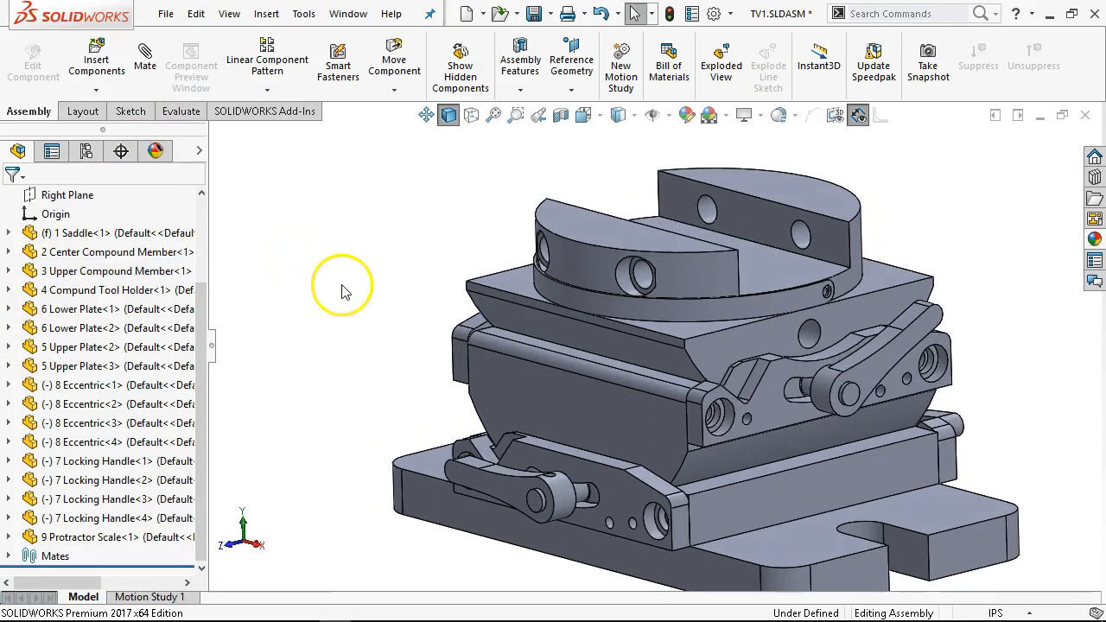
pyautogui.press('f')
pyautogui.scroll(-5, 827, 344)
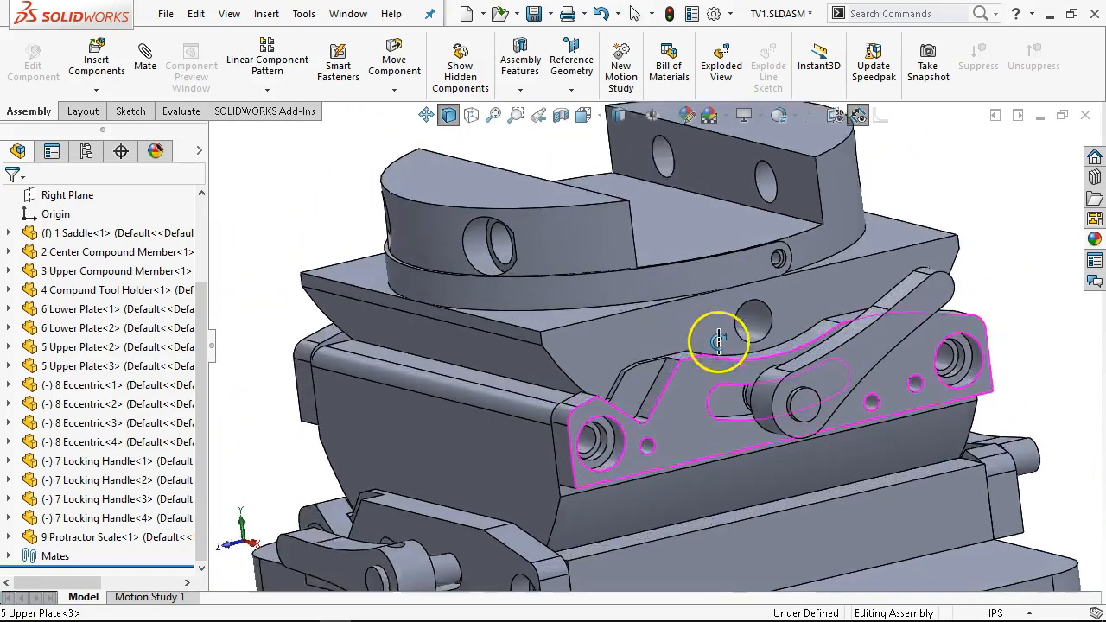
pyautogui.moveTo(719, 340); pyautogui.dragTo(717, 357, button='middle')
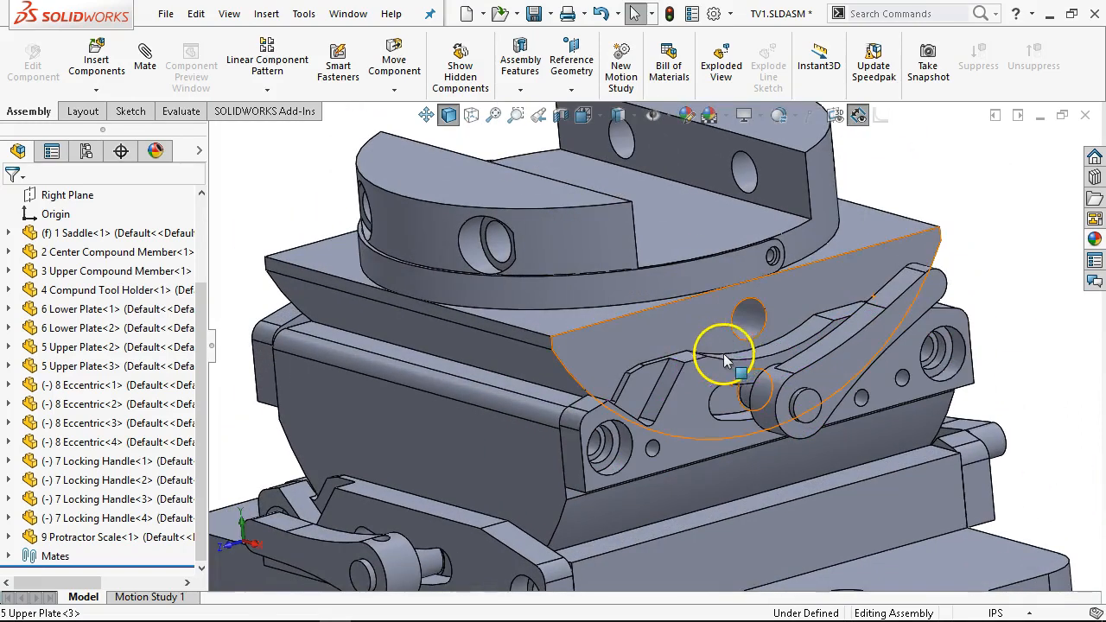
pyautogui.press('f')
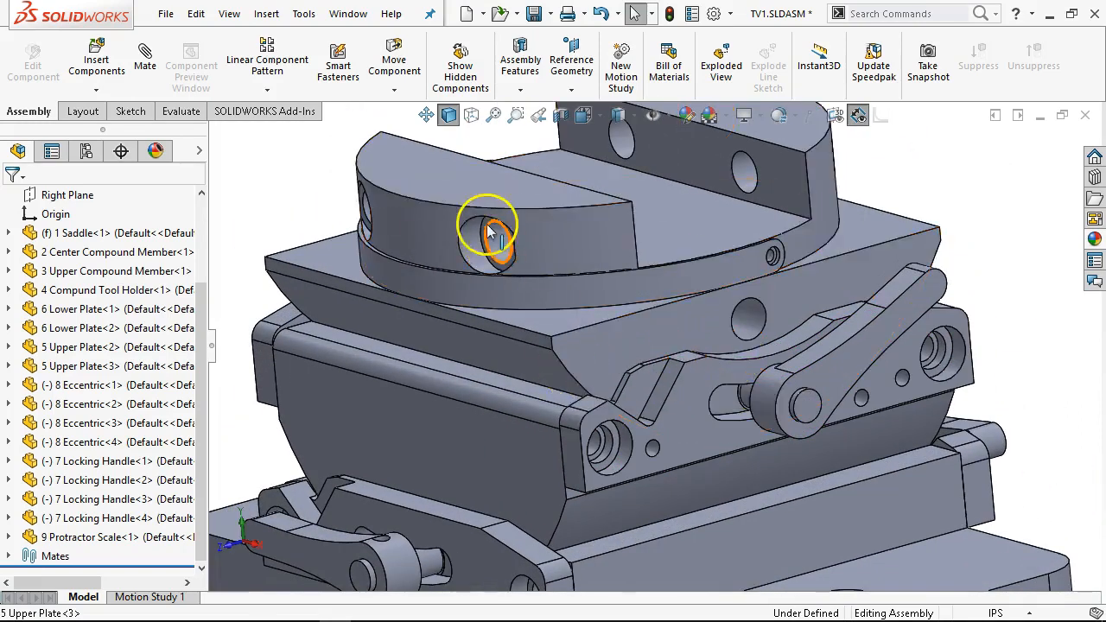
pyautogui.click(268, 14)
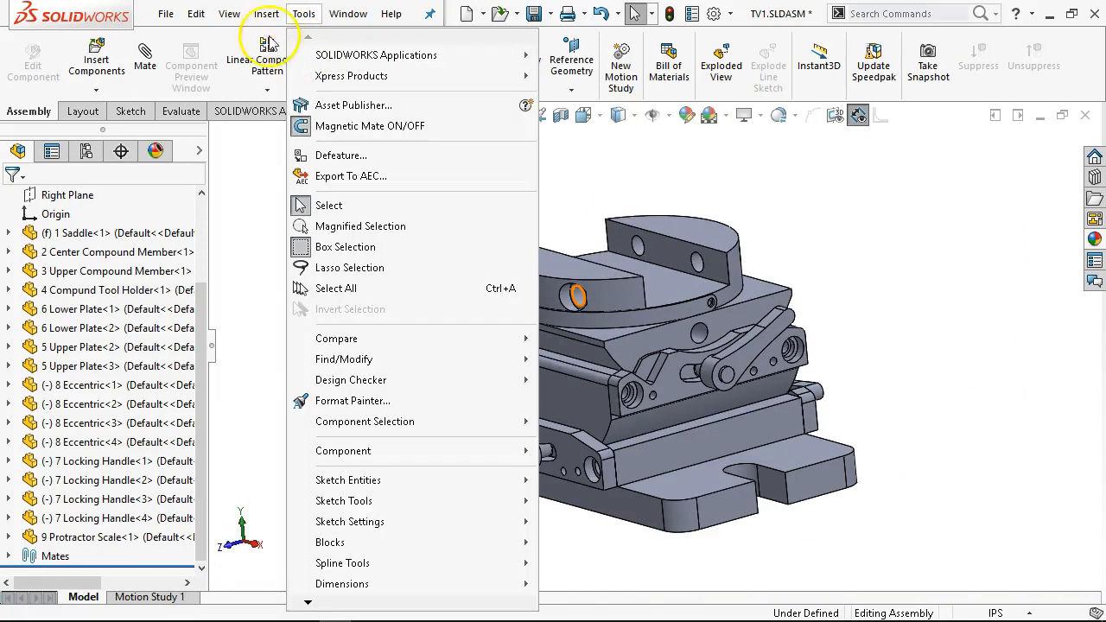
pyautogui.click(89, 69)
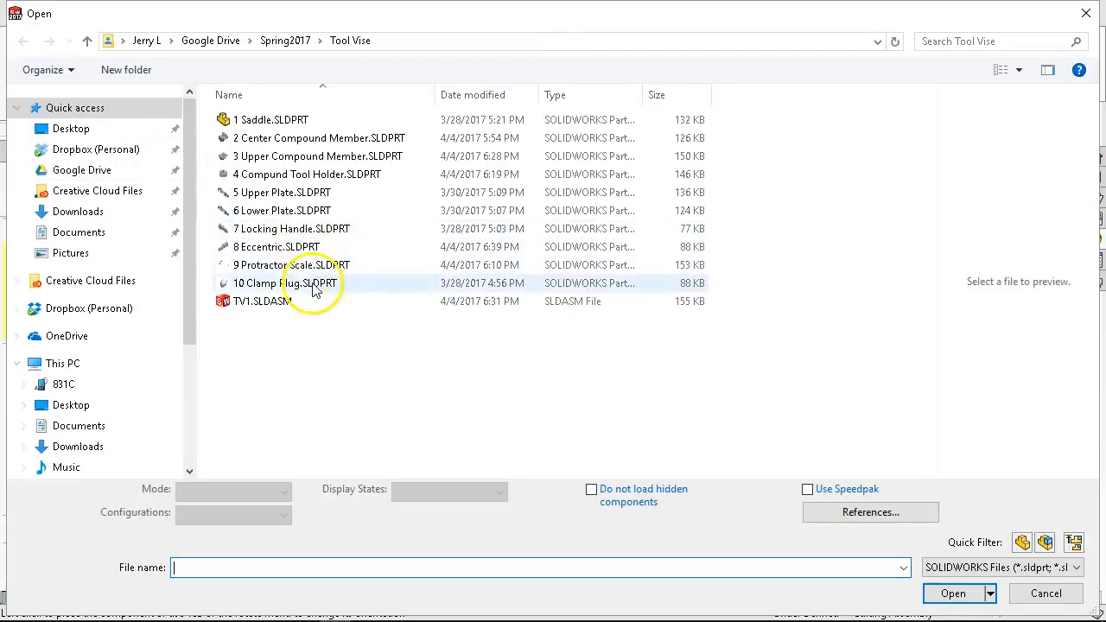
pyautogui.click(272, 283)
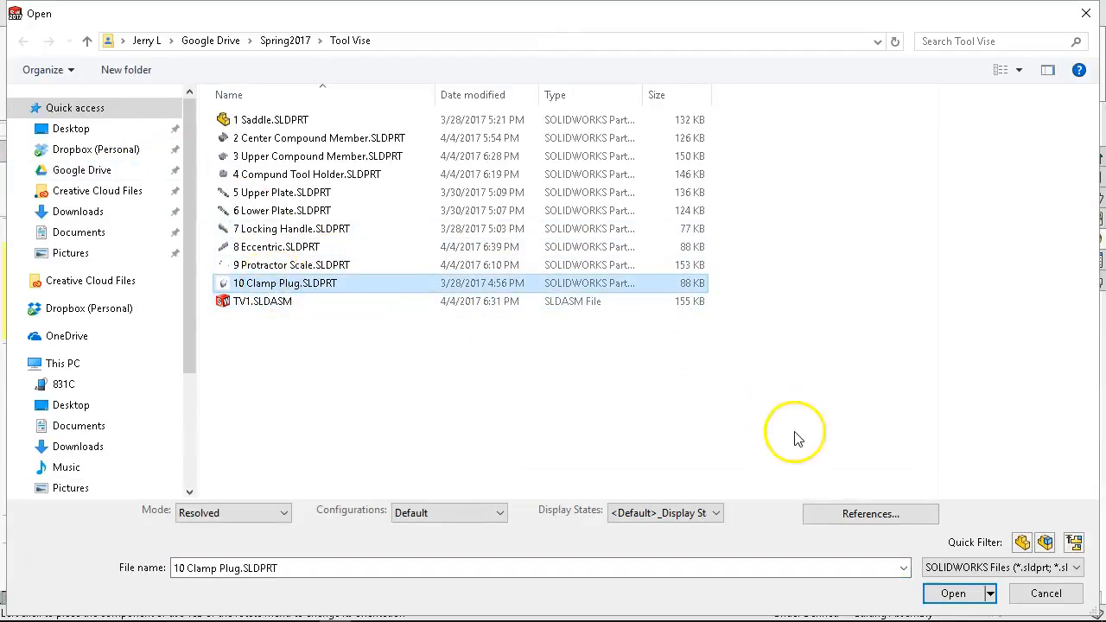
pyautogui.click(942, 593)
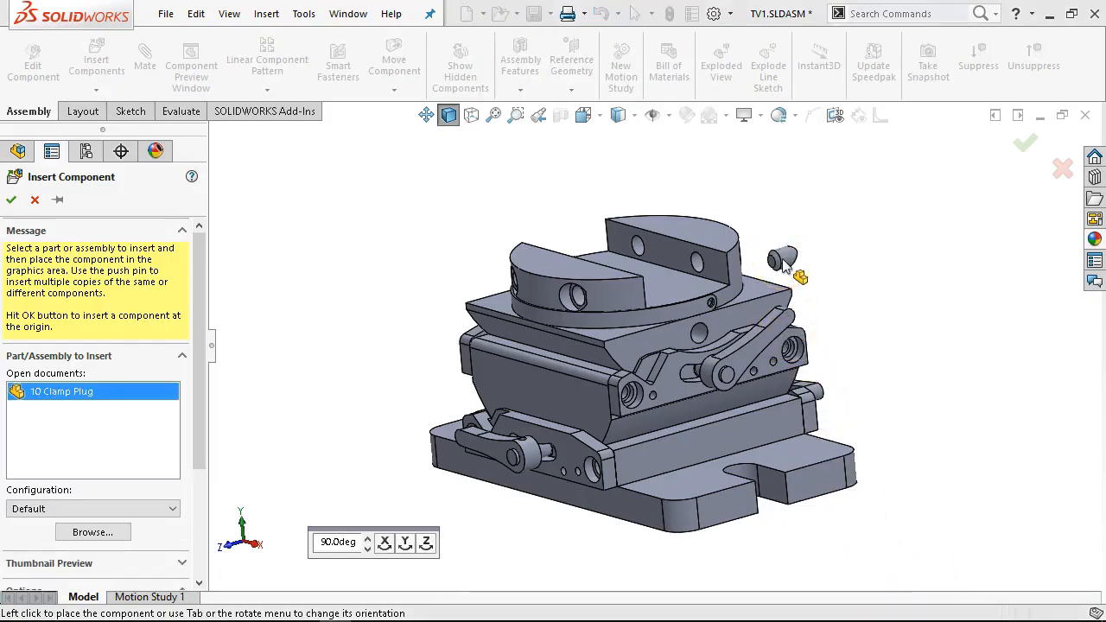
pyautogui.click(783, 267)
# Mate the Clamp Plug's cylindrical face concentric with the side hole in the Upper Compound Member.
pyautogui.scroll(3, 738, 311)
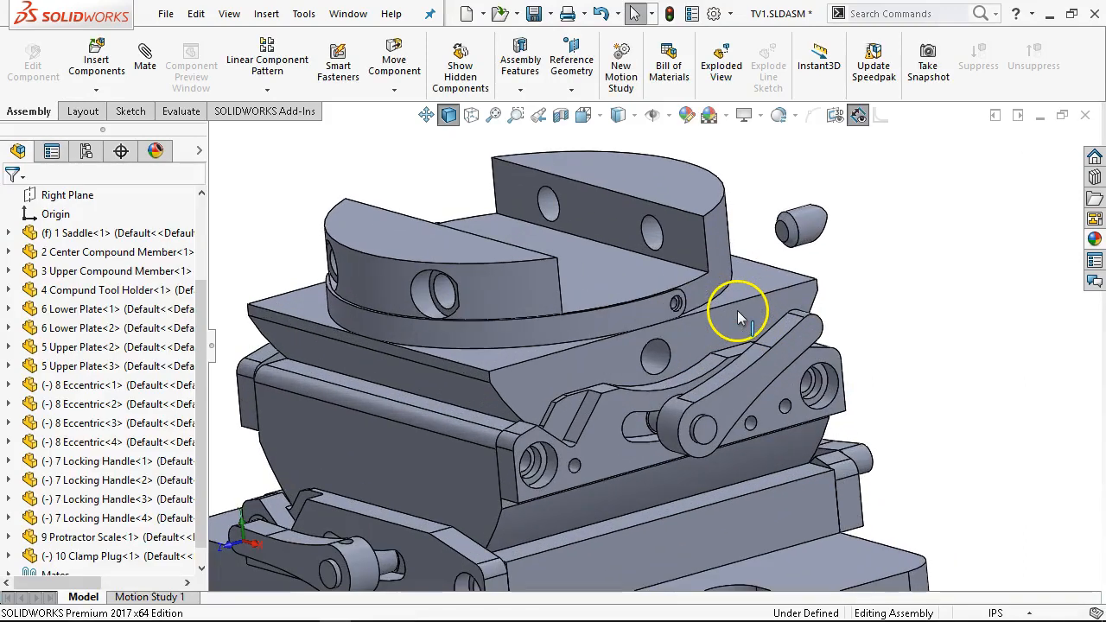
pyautogui.click(813, 232)
pyautogui.keyDown('ctrl'); pyautogui.click(654, 361); pyautogui.keyUp('ctrl')
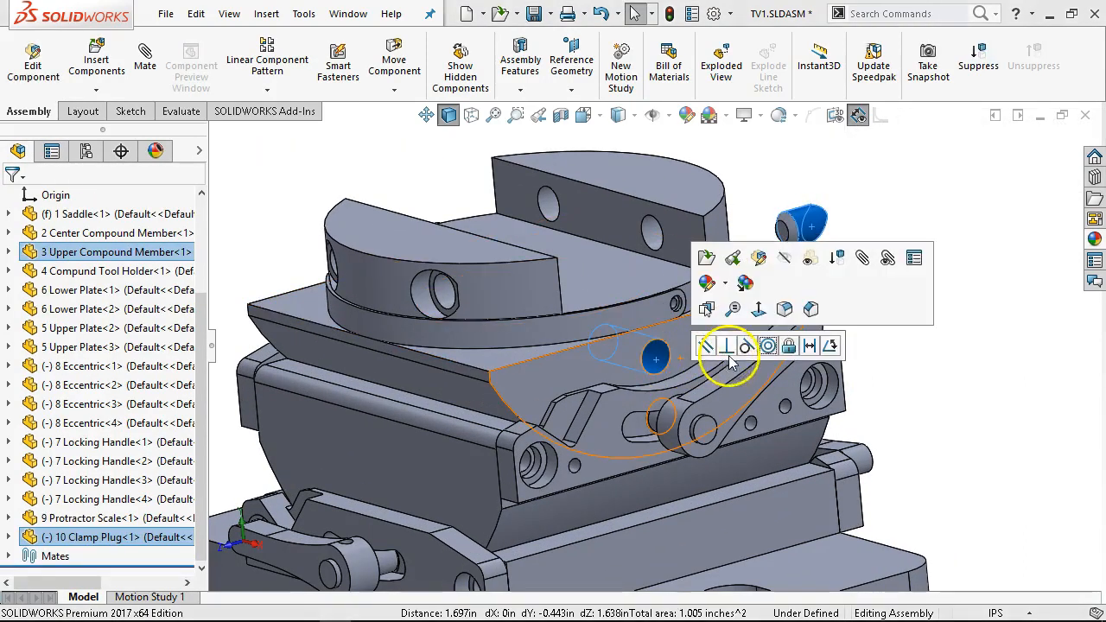
pyautogui.click(769, 347)
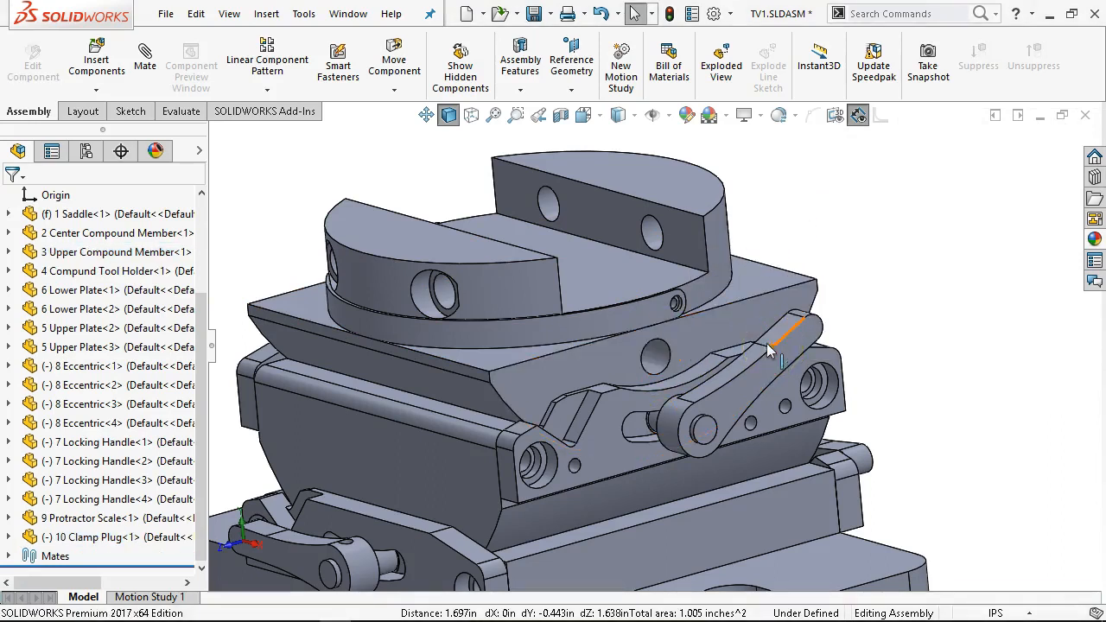
# Move the Clamp Plug along its axis out of the Upper Compound Member's side hole.
pyautogui.scroll(3, 729, 331)
pyautogui.scroll(-6, 703, 321)
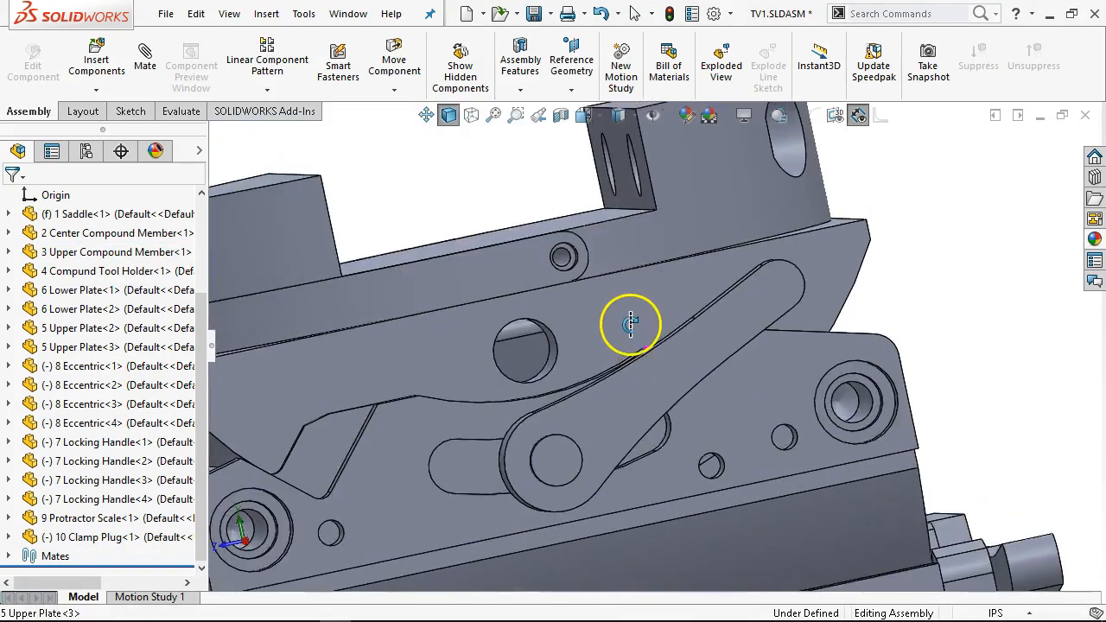
pyautogui.scroll(5, 626, 316)
pyautogui.moveTo(667, 357); pyautogui.dragTo(712, 408, button='middle')
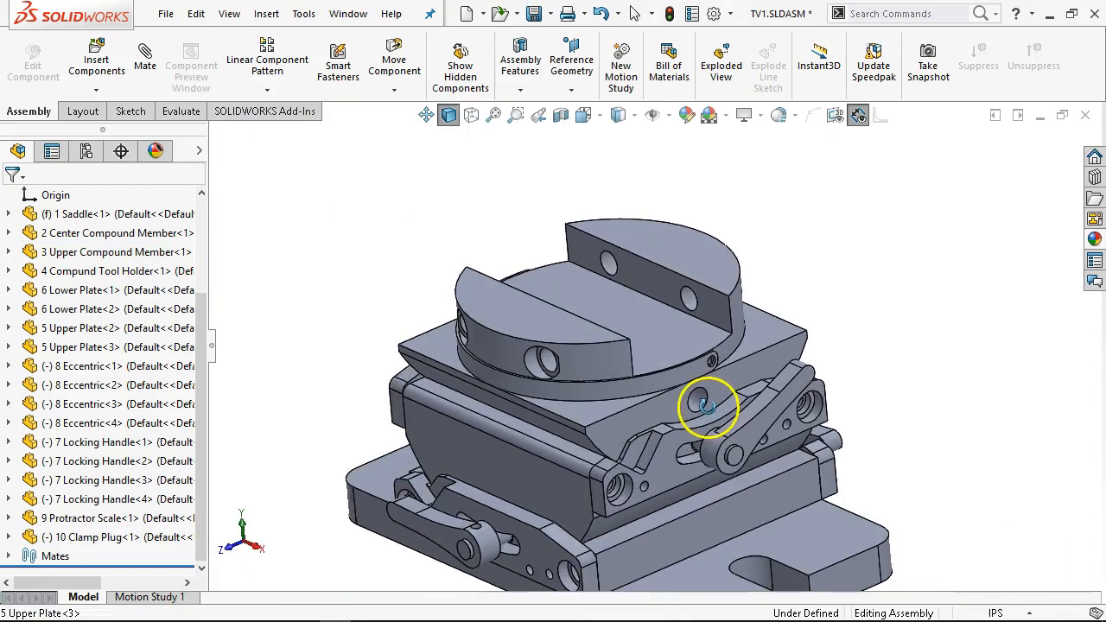
pyautogui.click(121, 537)
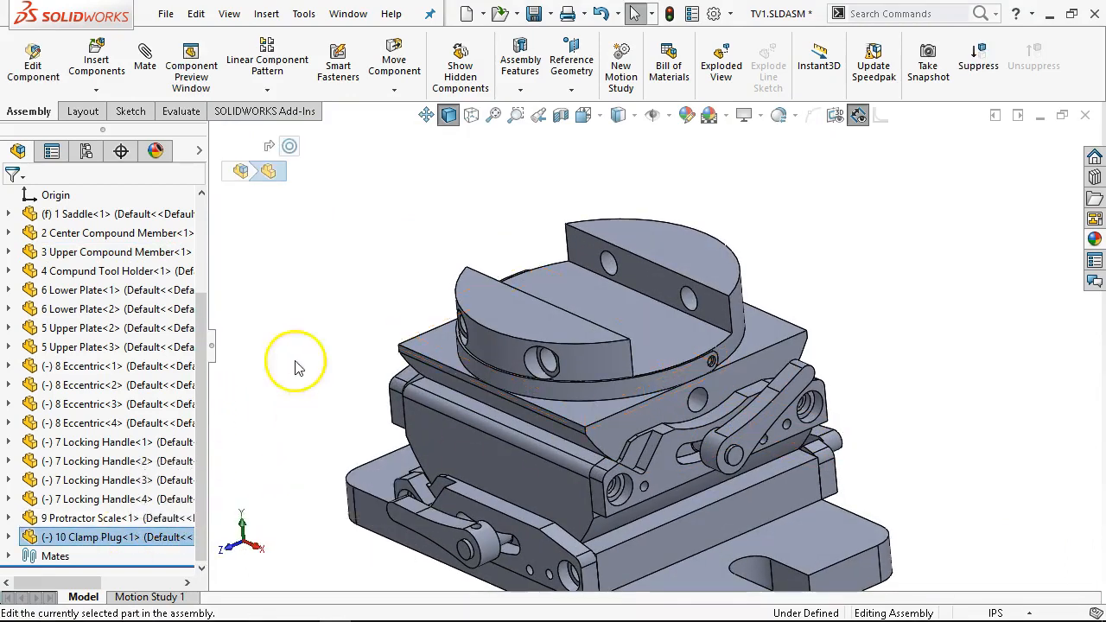
pyautogui.click(395, 63)
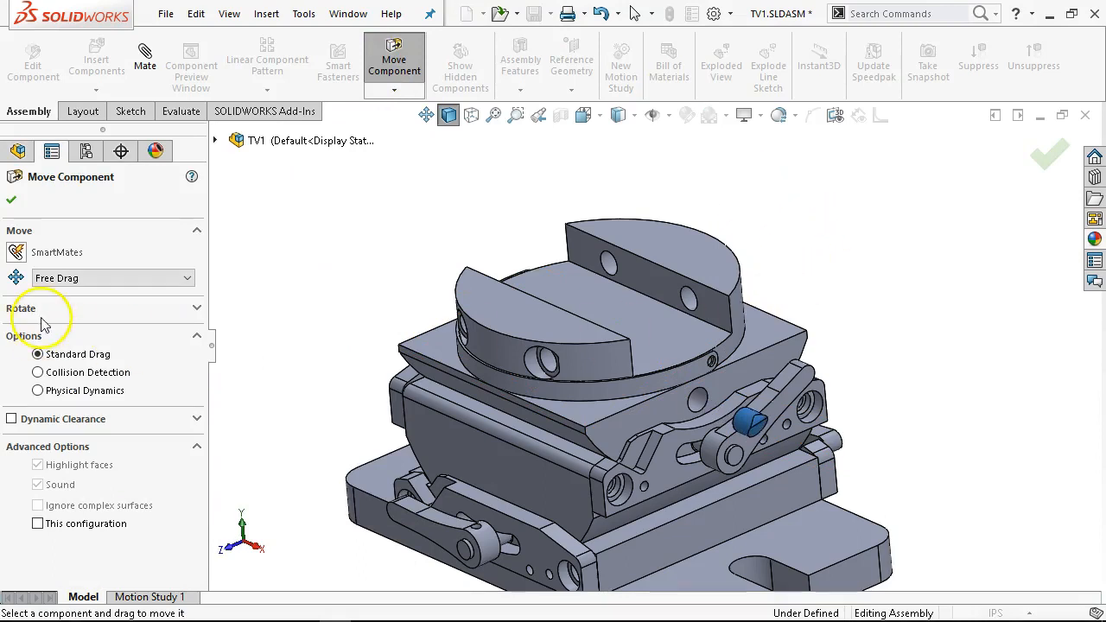
pyautogui.click(12, 200)
# Flip the alignment of the Clamp Plug's concentric mate so its angled face points toward the tool holder.
pyautogui.press('f')
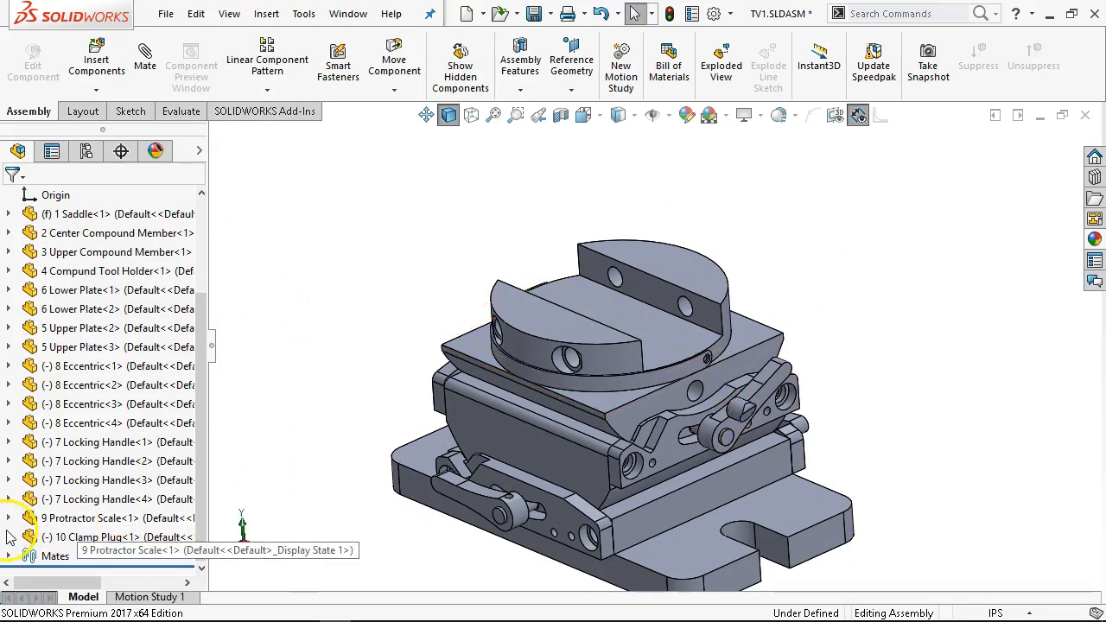
pyautogui.click(9, 538)
pyautogui.click(28, 328)
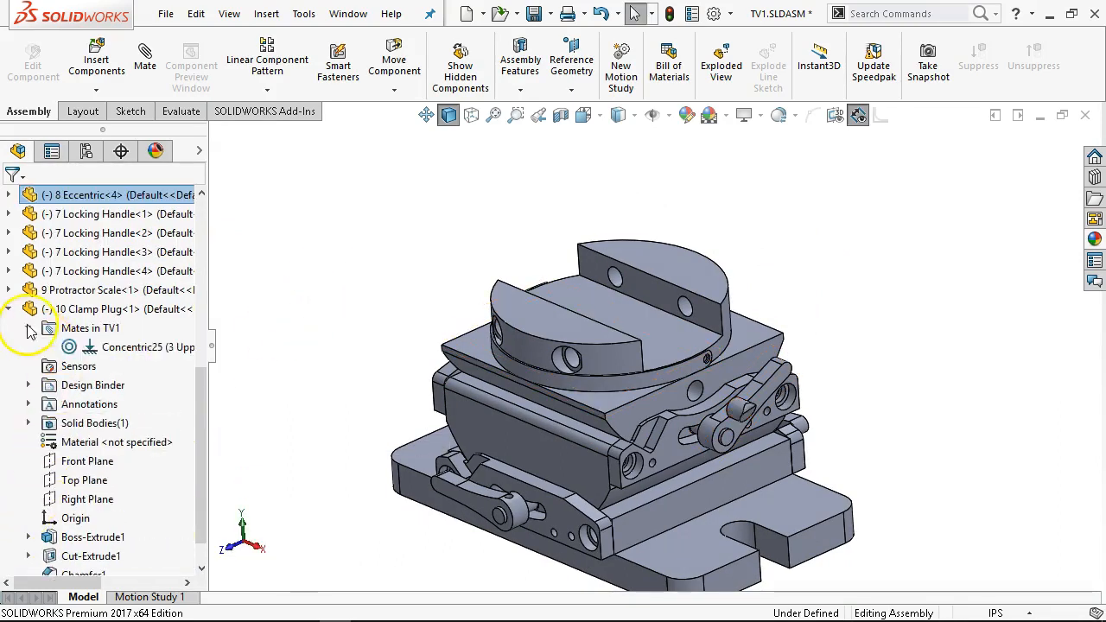
pyautogui.rightClick(121, 346)
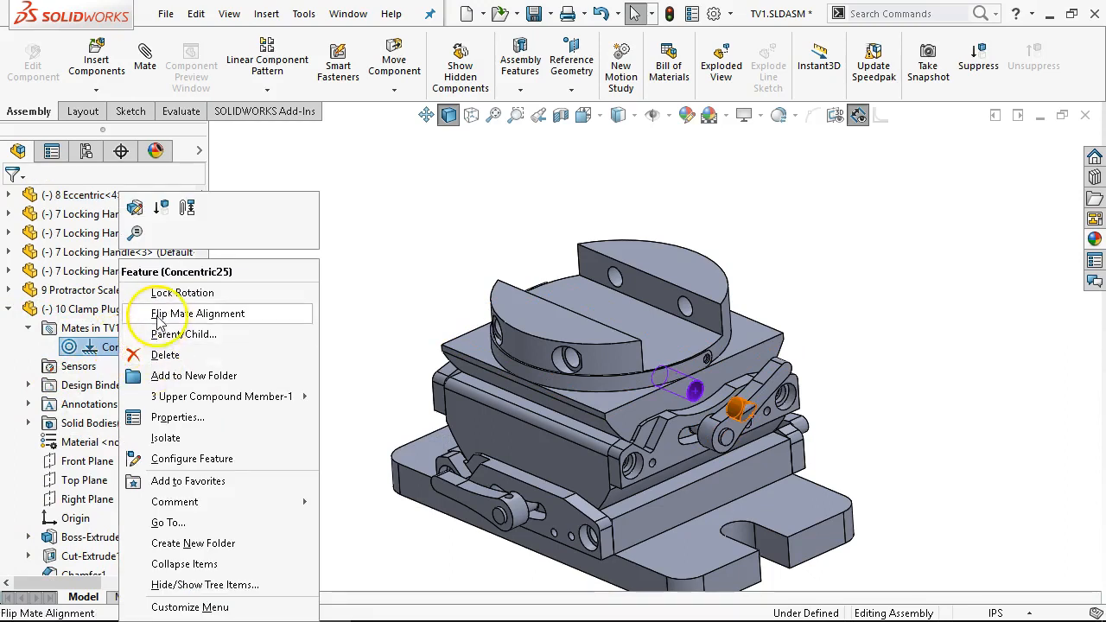
pyautogui.click(195, 314)
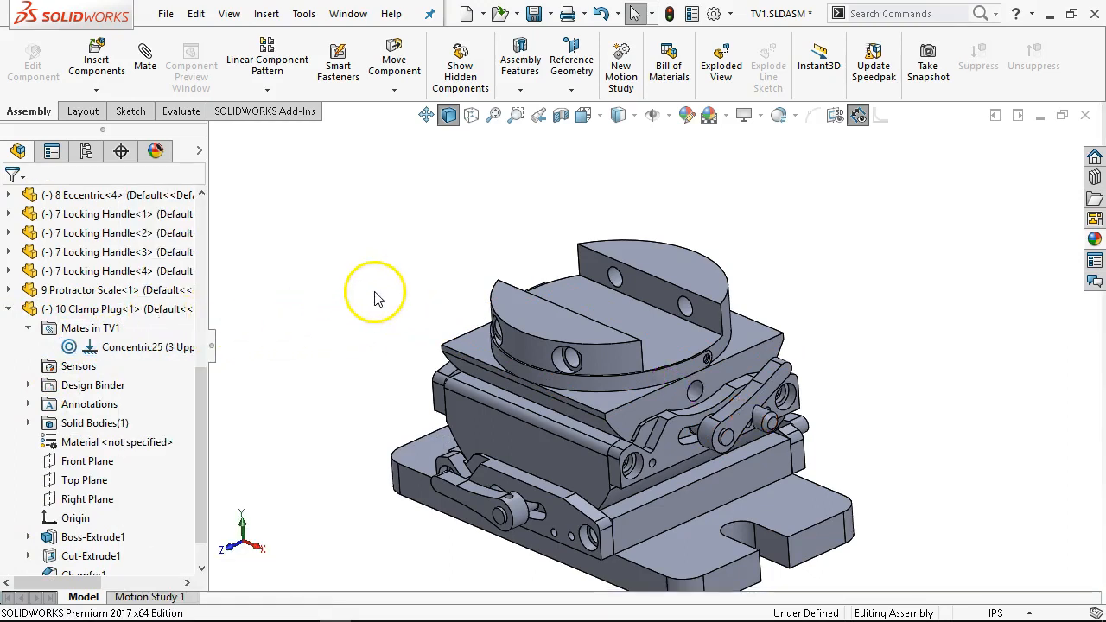
# Hide the Upper Compound Member to expose the Compound Tool Holder's conical base.
pyautogui.scroll(-5, 626, 381)
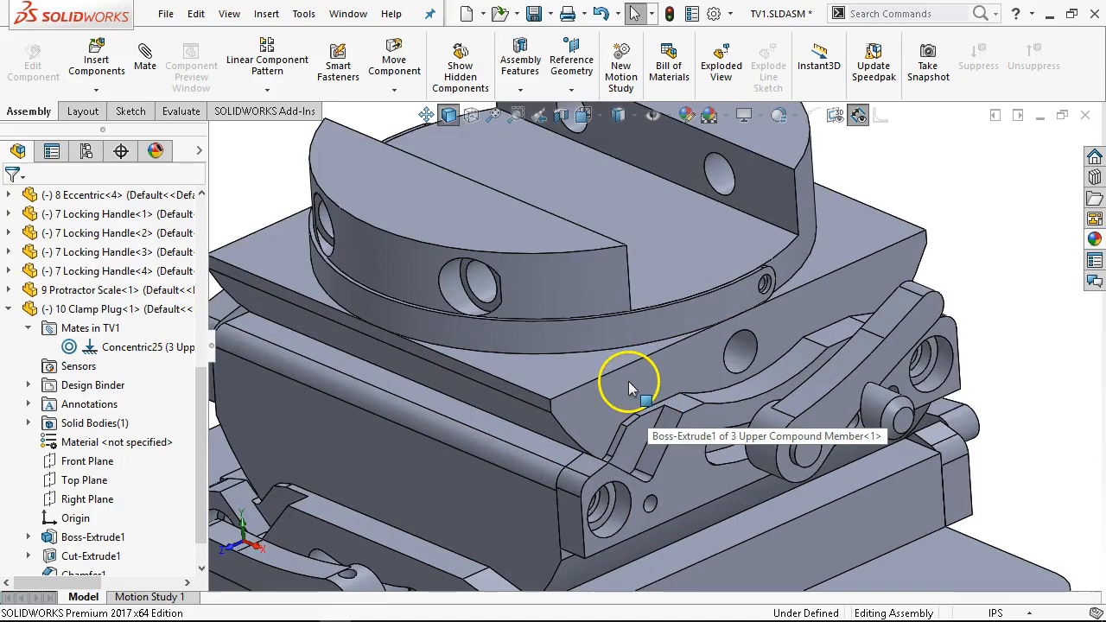
pyautogui.moveTo(646, 389); pyautogui.dragTo(772, 271, button='middle')
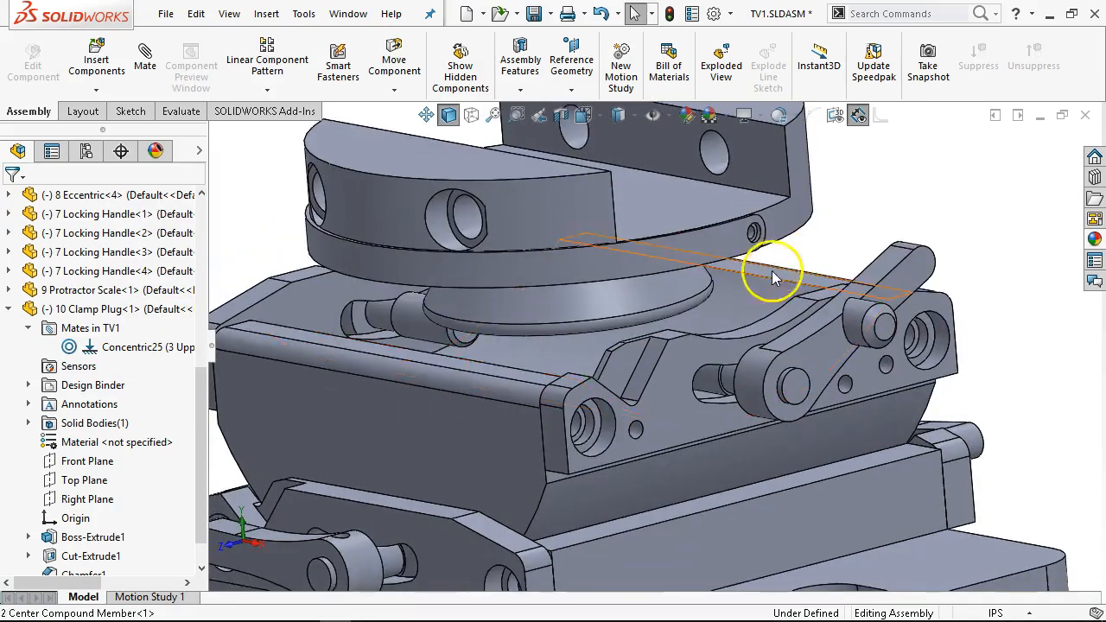
pyautogui.scroll(-4, 704, 279)
# Mate the Clamp Plug's angled face tangent to the Compound Tool Holder's conical face, and check the contact from the front.
pyautogui.click(617, 290)
pyautogui.moveTo(921, 303); pyautogui.dragTo(1054, 254, button='middle')
pyautogui.scroll(4, 1032, 247)
pyautogui.scroll(-4, 994, 346)
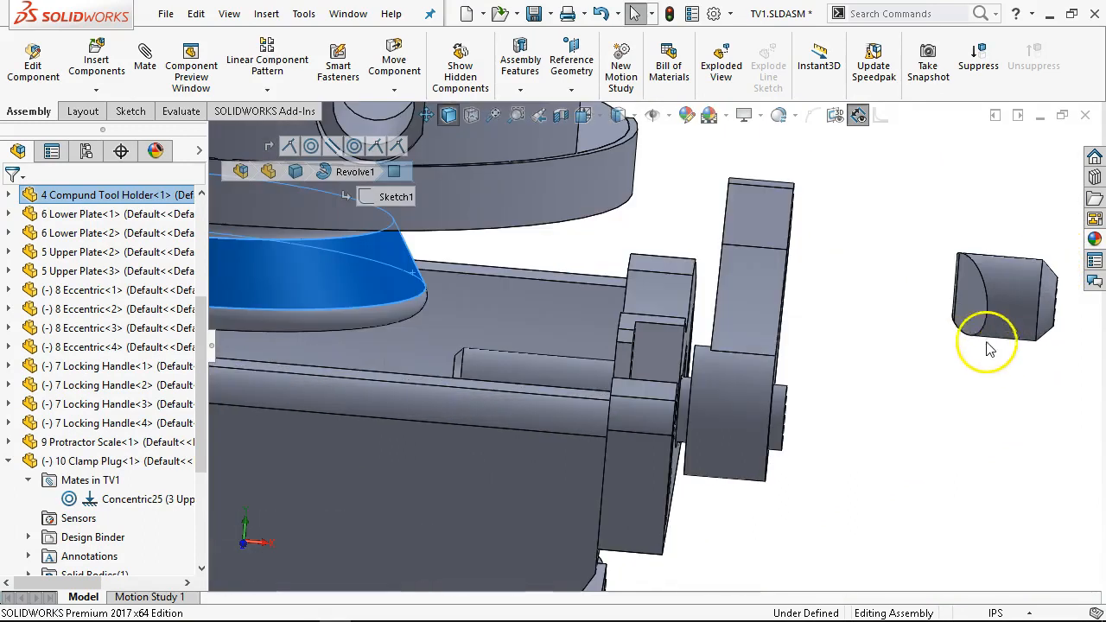
pyautogui.click(975, 307)
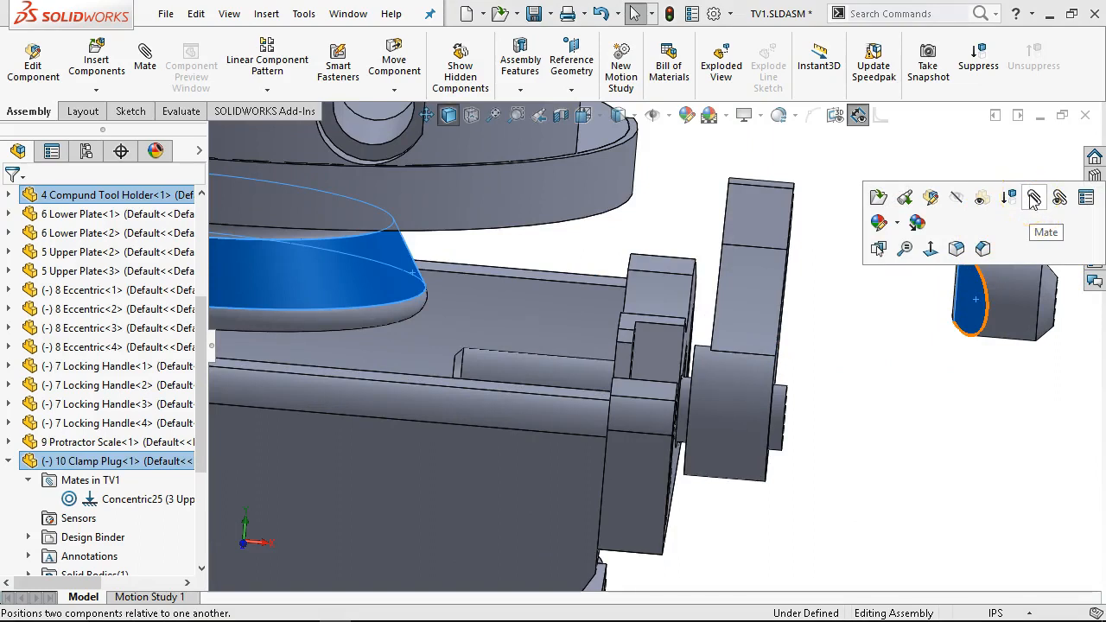
pyautogui.scroll(1, 1026, 212)
pyautogui.moveTo(855, 245); pyautogui.dragTo(902, 250, button='middle')
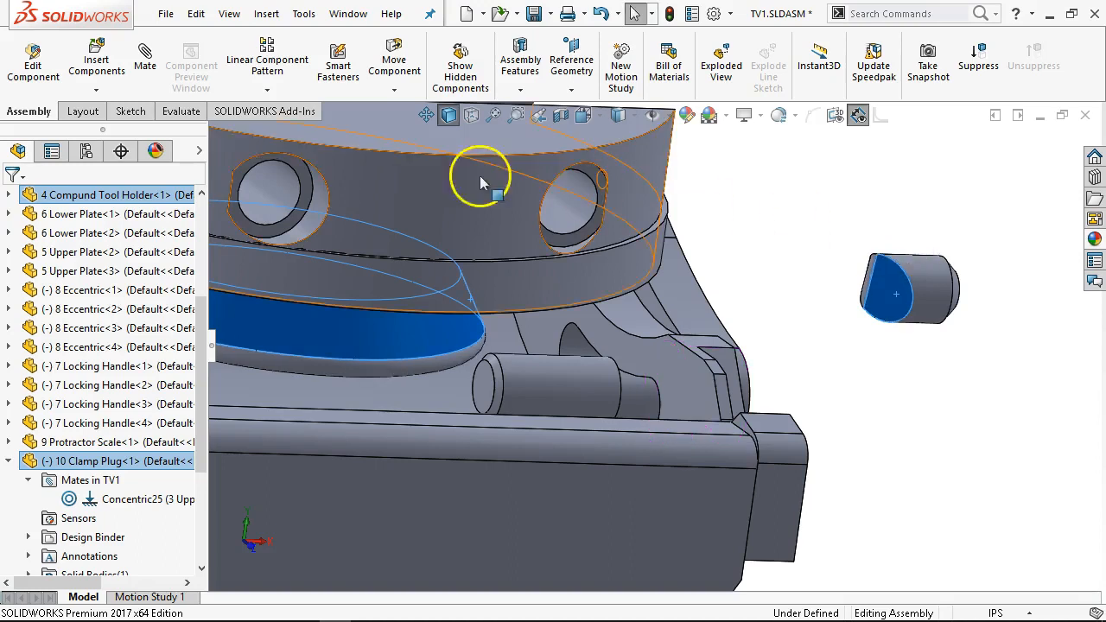
pyautogui.click(145, 57)
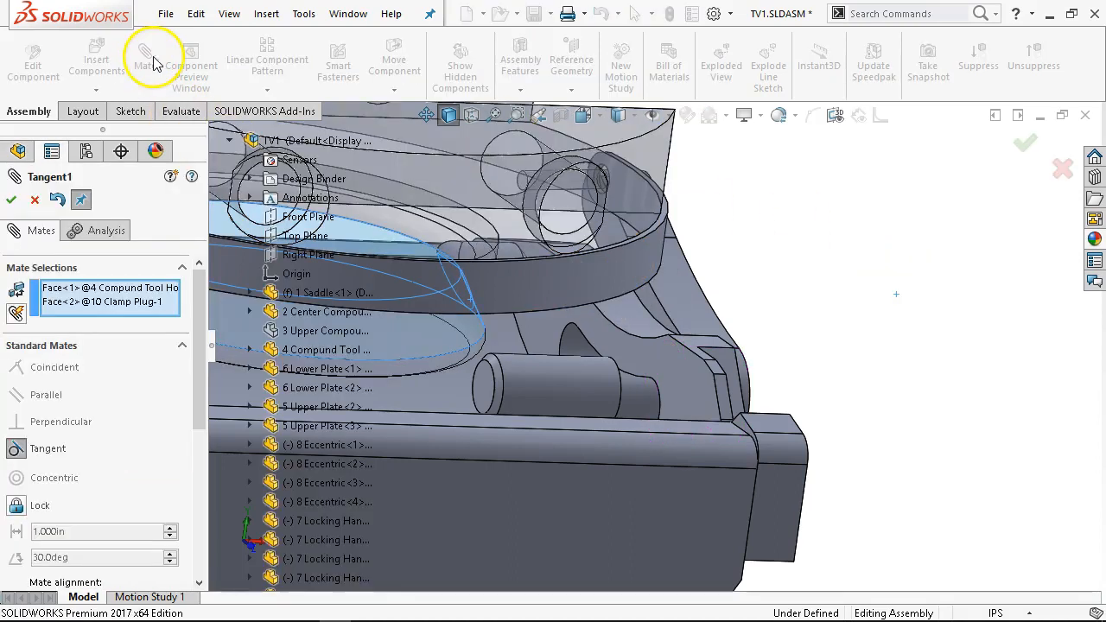
pyautogui.moveTo(647, 267); pyautogui.dragTo(683, 110, button='middle')
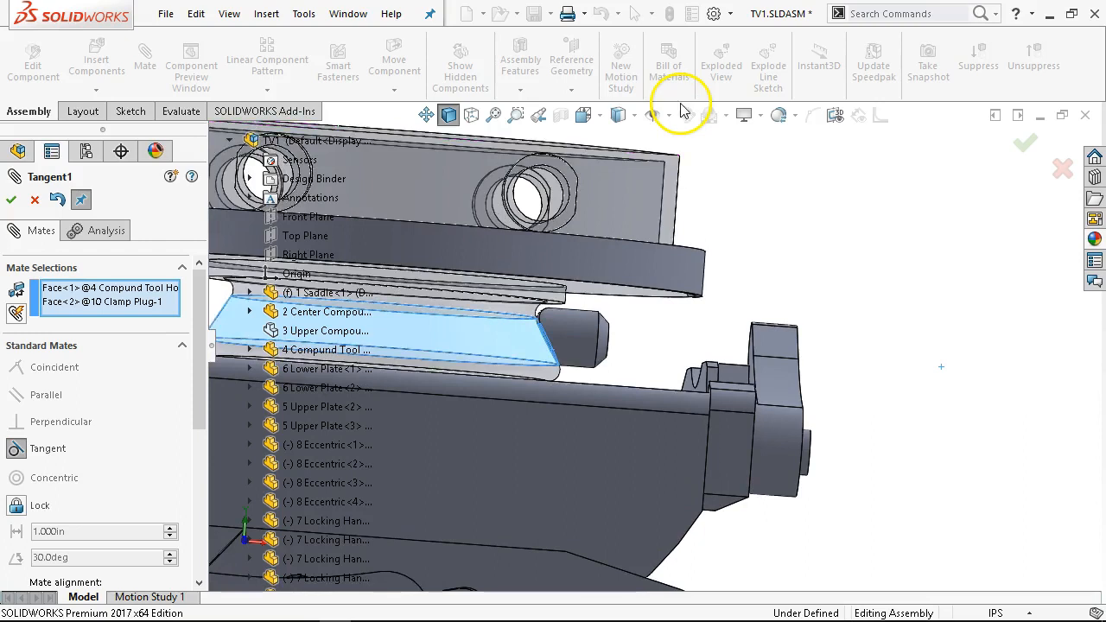
pyautogui.click(12, 200)
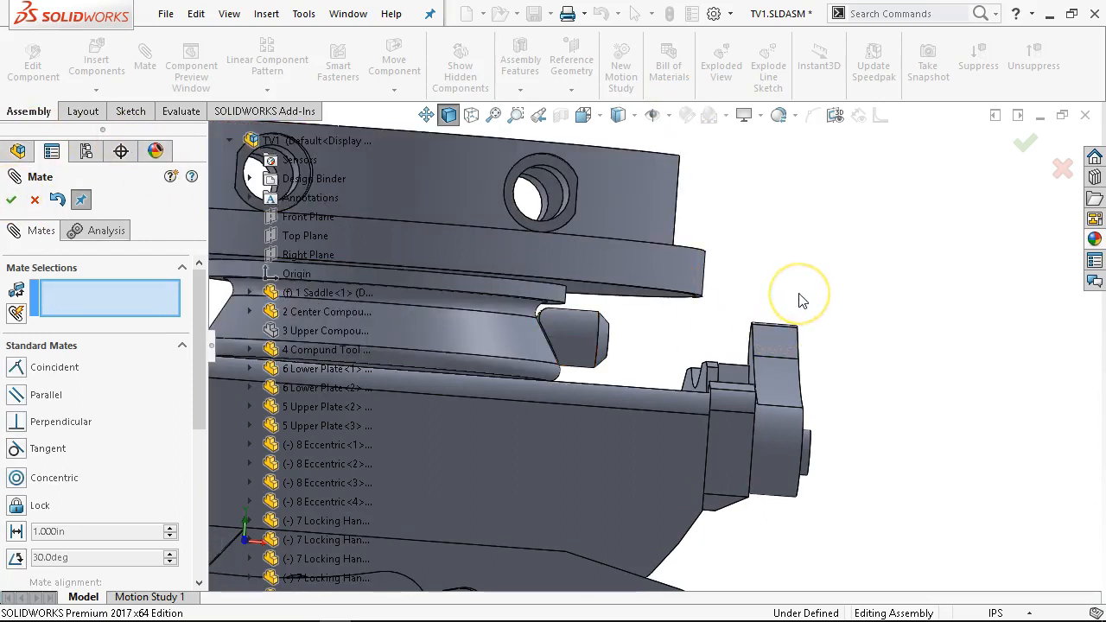
pyautogui.hotkey('ctrl', '1')
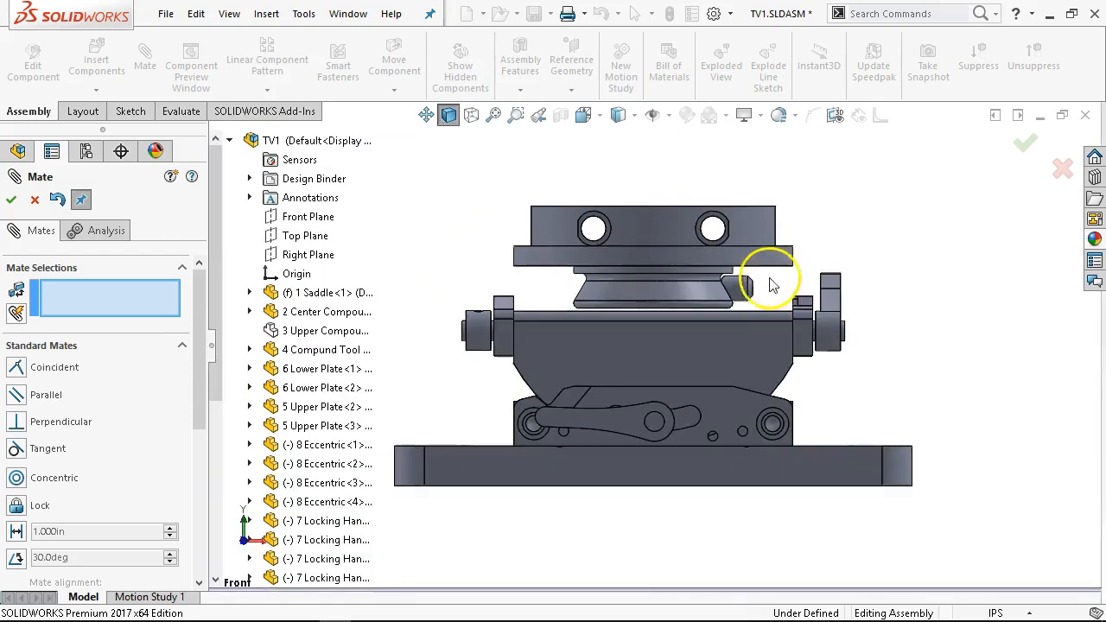
pyautogui.scroll(-6, 697, 306)
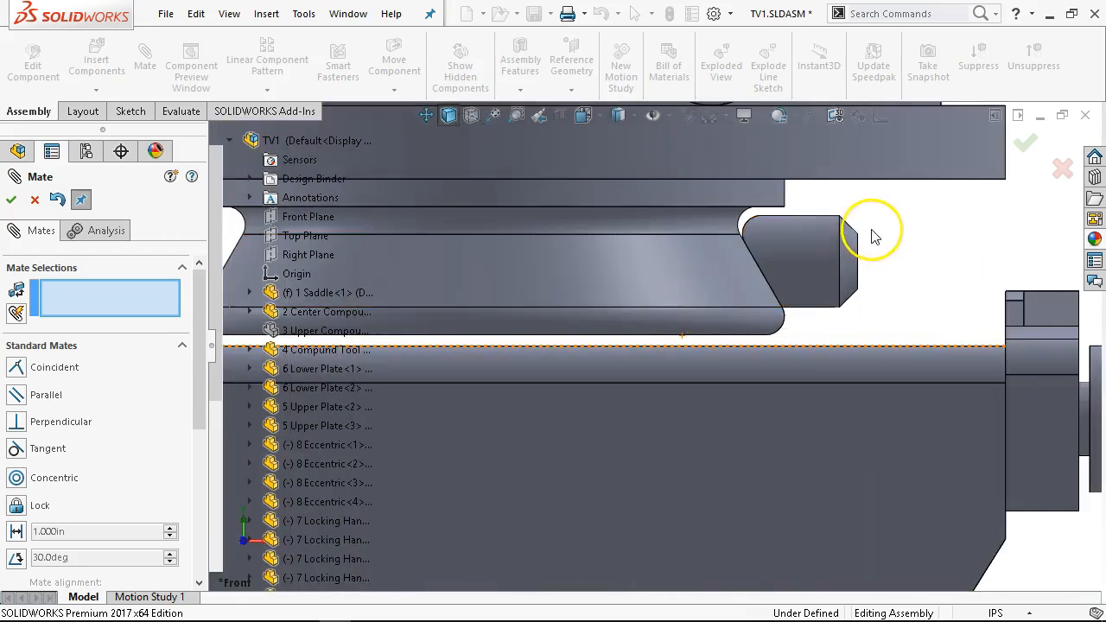
pyautogui.click(12, 201)
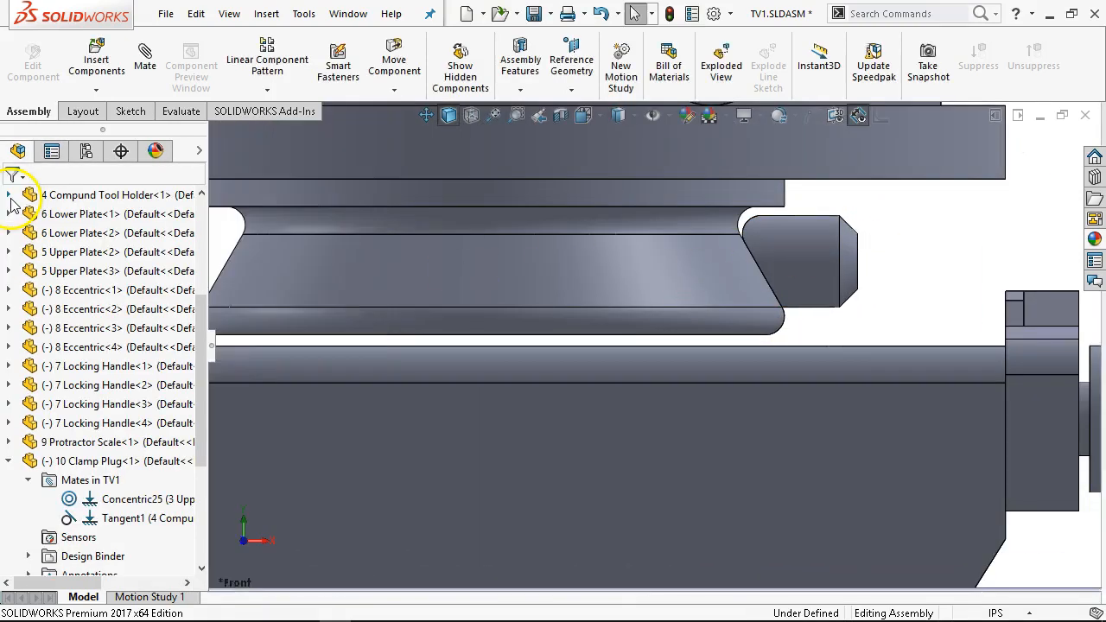
# Show the hidden Upper Compound Member again.
pyautogui.scroll(8, 562, 247)
pyautogui.moveTo(564, 241); pyautogui.dragTo(588, 247, button='middle')
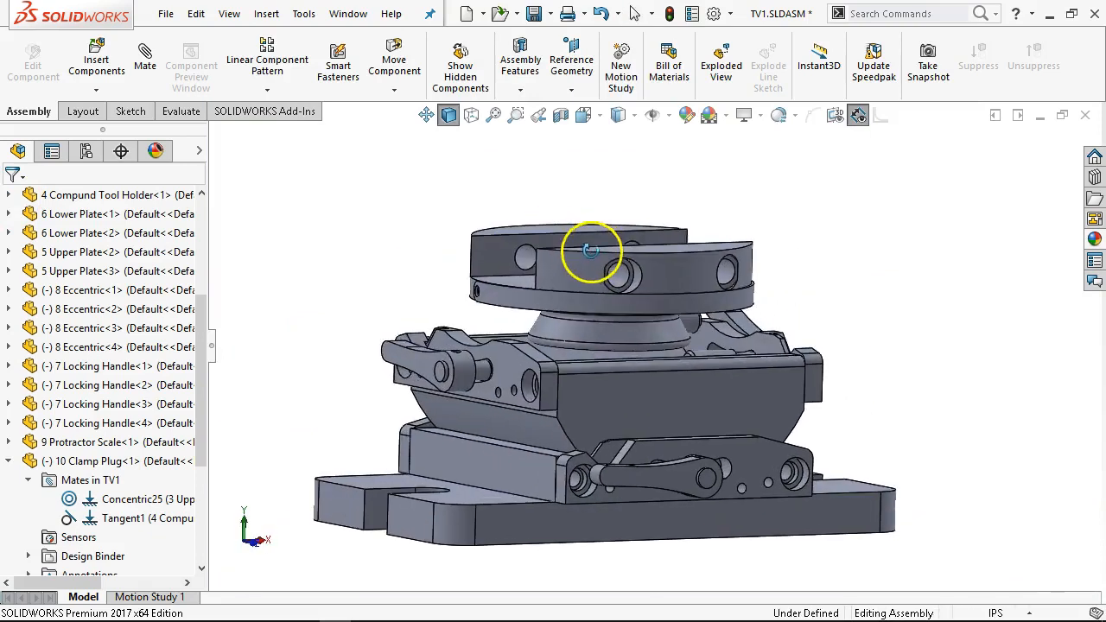
pyautogui.scroll(-4, 517, 298)
pyautogui.scroll(-2, 484, 303)
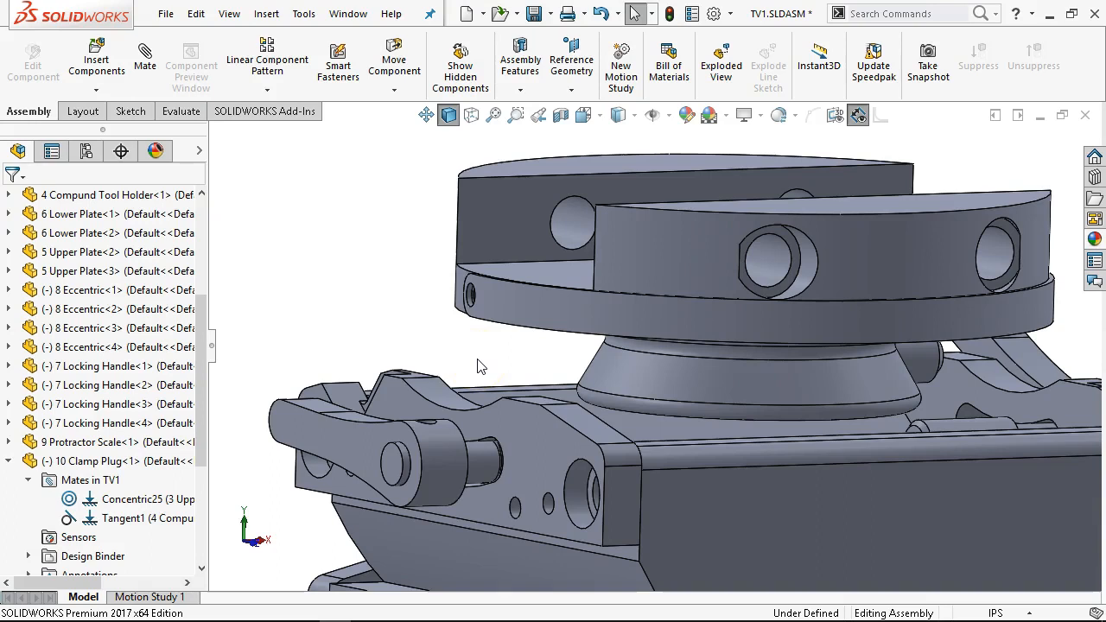
pyautogui.hotkey('shift', 'Tab')
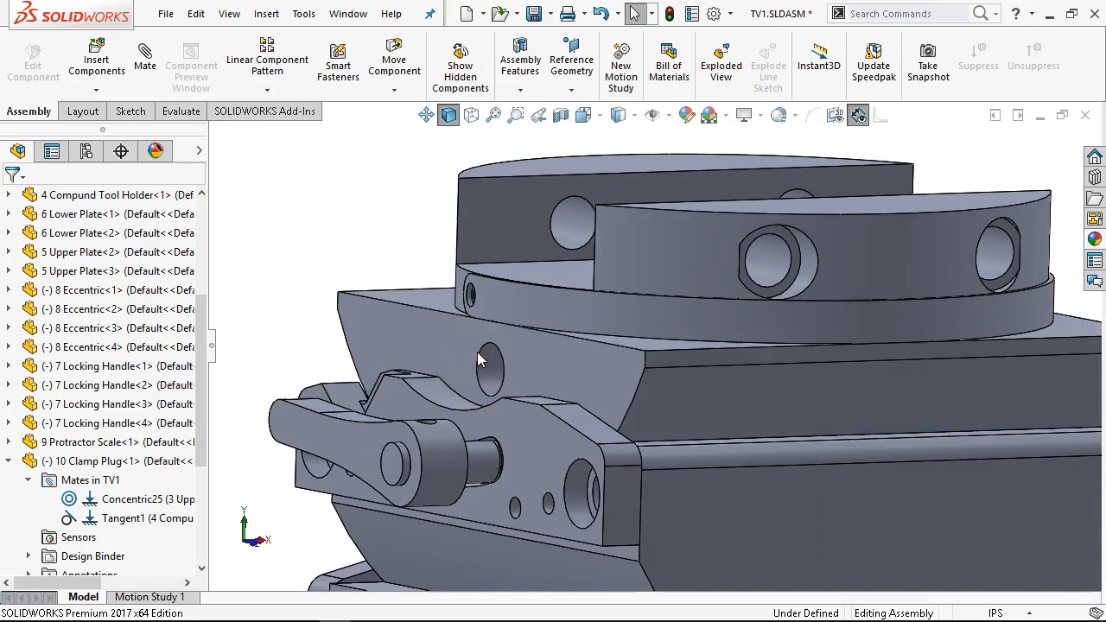
# Add a second copy of the Clamp Plug beside the Upper Compound Member's opposite side hole, and select the copy's cylindrical face.
pyautogui.moveTo(403, 301); pyautogui.dragTo(433, 277, button='middle')
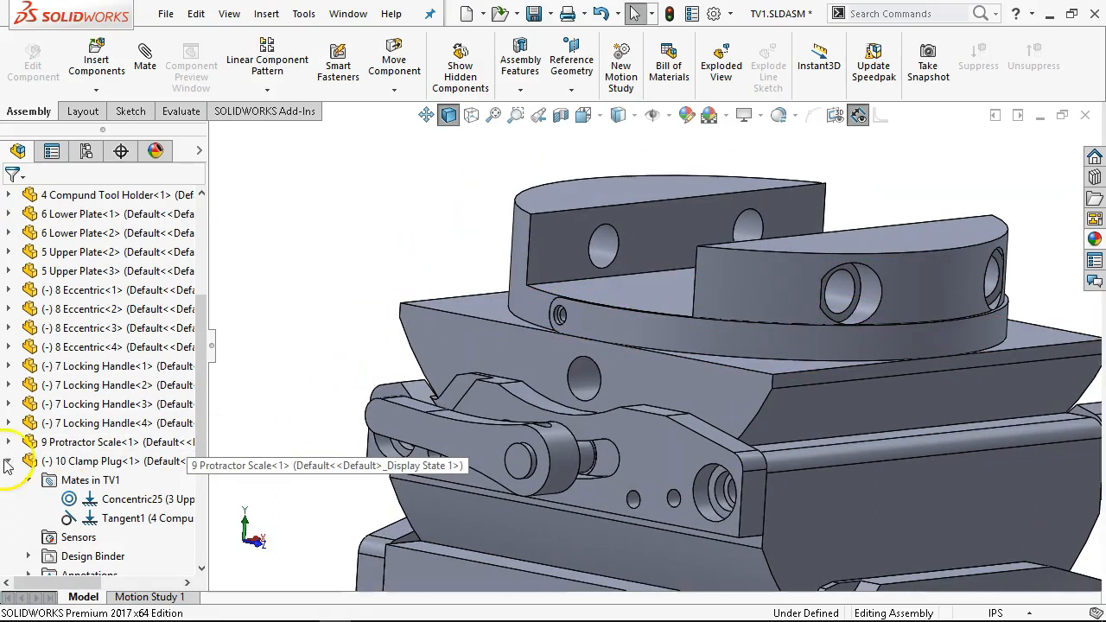
pyautogui.click(9, 461)
pyautogui.moveTo(128, 537); pyautogui.dragTo(285, 358)
pyautogui.click(273, 359)
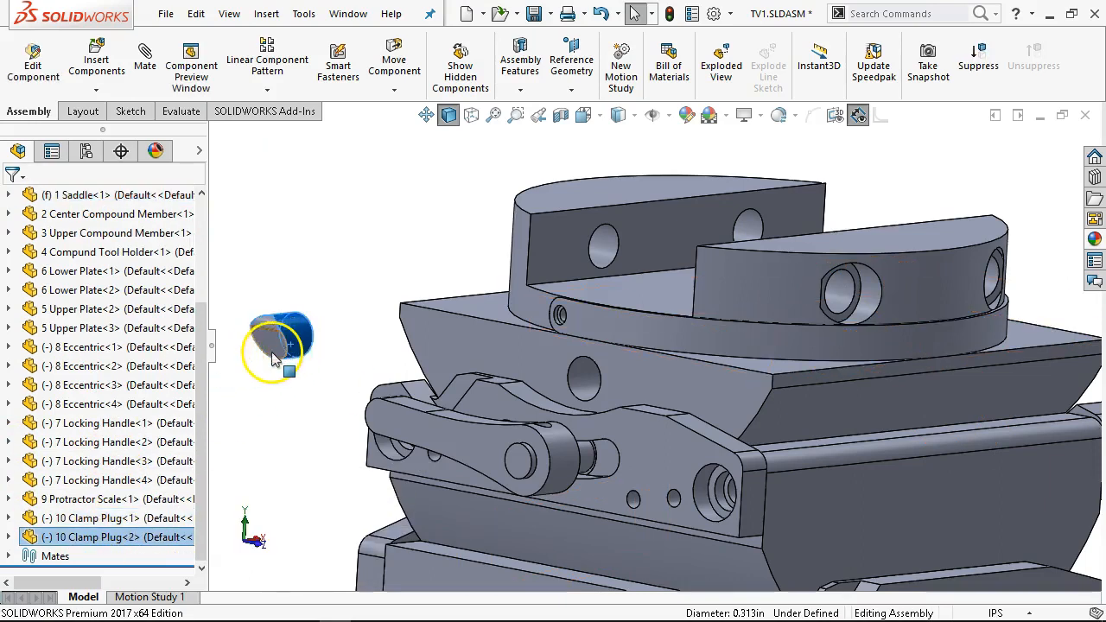
# Mate the second Clamp Plug concentric to the Upper Compound Member's side hole, flipping the mate alignment to aligned.
pyautogui.keyDown('ctrl'); pyautogui.click(577, 373); pyautogui.keyUp('ctrl')
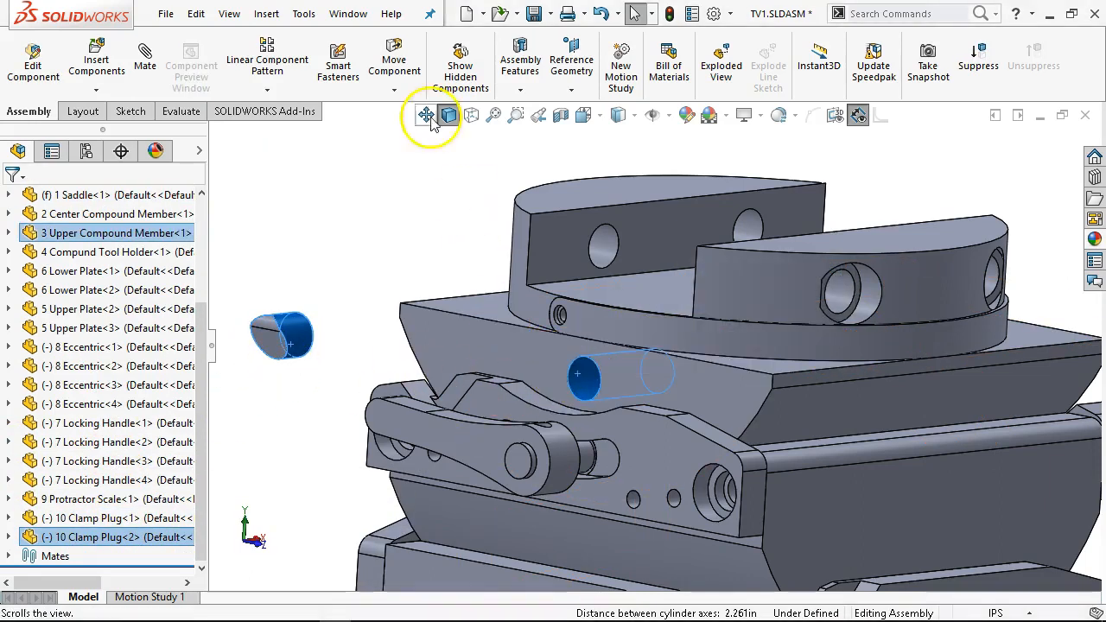
pyautogui.click(144, 57)
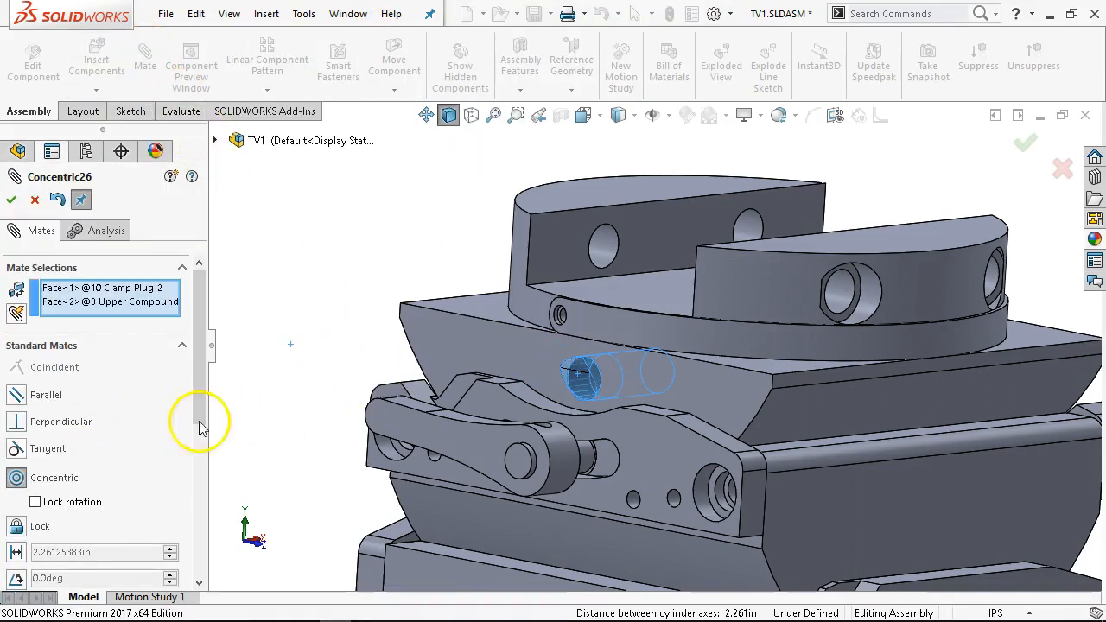
pyautogui.moveTo(201, 373); pyautogui.dragTo(190, 481)
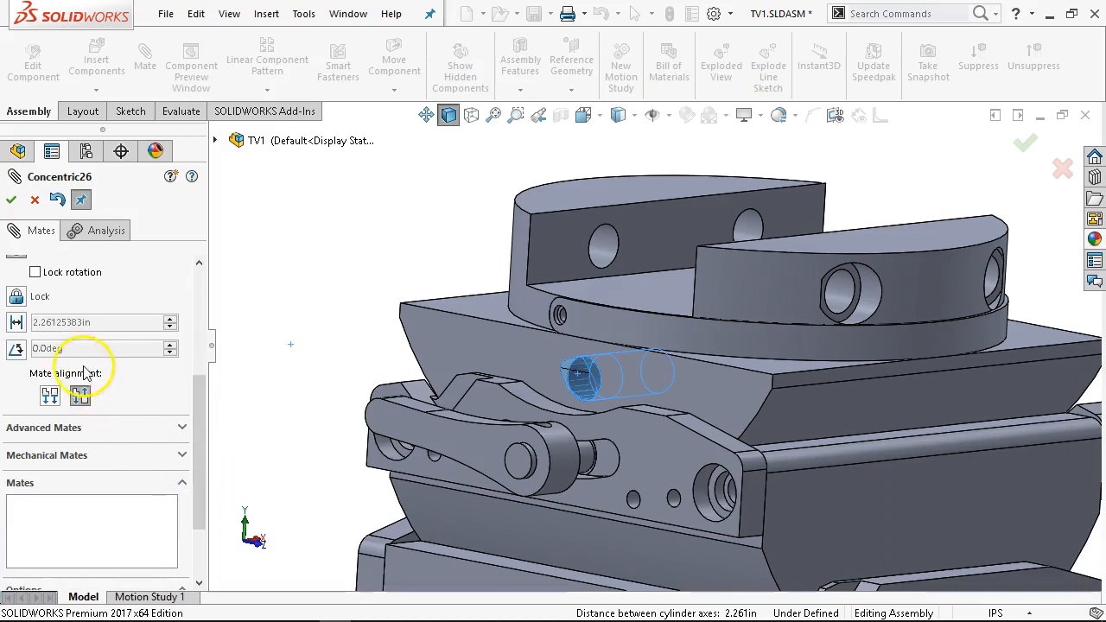
pyautogui.click(51, 397)
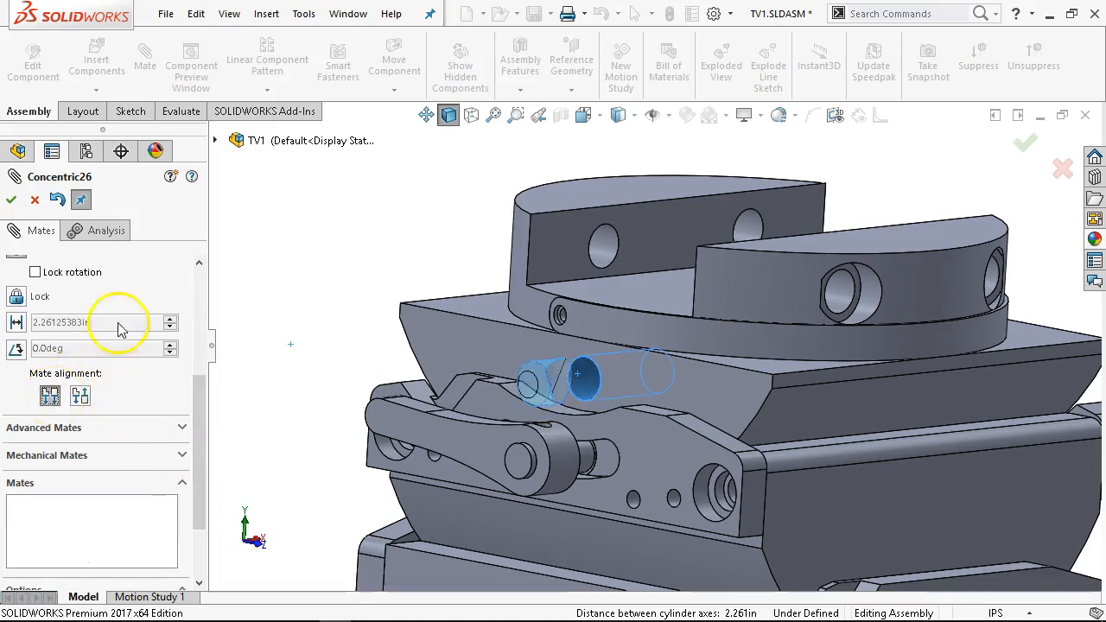
pyautogui.click(13, 200)
# Mate the second Clamp Plug's angled face tangent to the Compound Tool Holder's conical face, and finish mating.
pyautogui.click(663, 360)
pyautogui.moveTo(663, 360); pyautogui.dragTo(703, 353, button='middle')
pyautogui.scroll(-5, 593, 389)
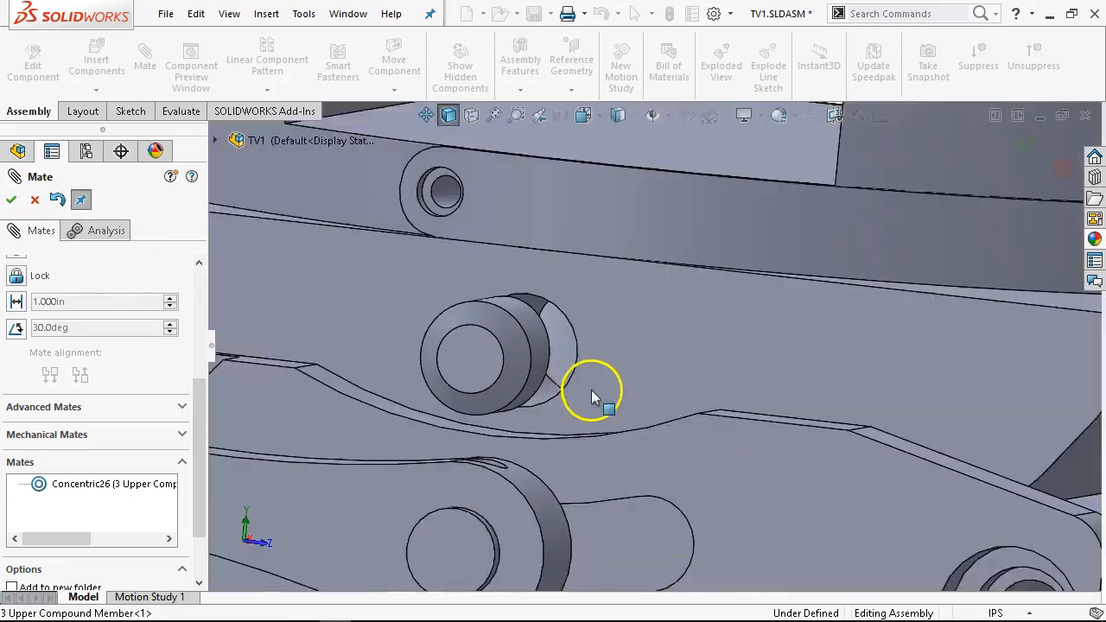
pyautogui.click(562, 347)
pyautogui.scroll(5, 581, 361)
pyautogui.moveTo(581, 361); pyautogui.dragTo(510, 325, button='middle')
pyautogui.scroll(-4, 730, 418)
pyautogui.click(521, 277)
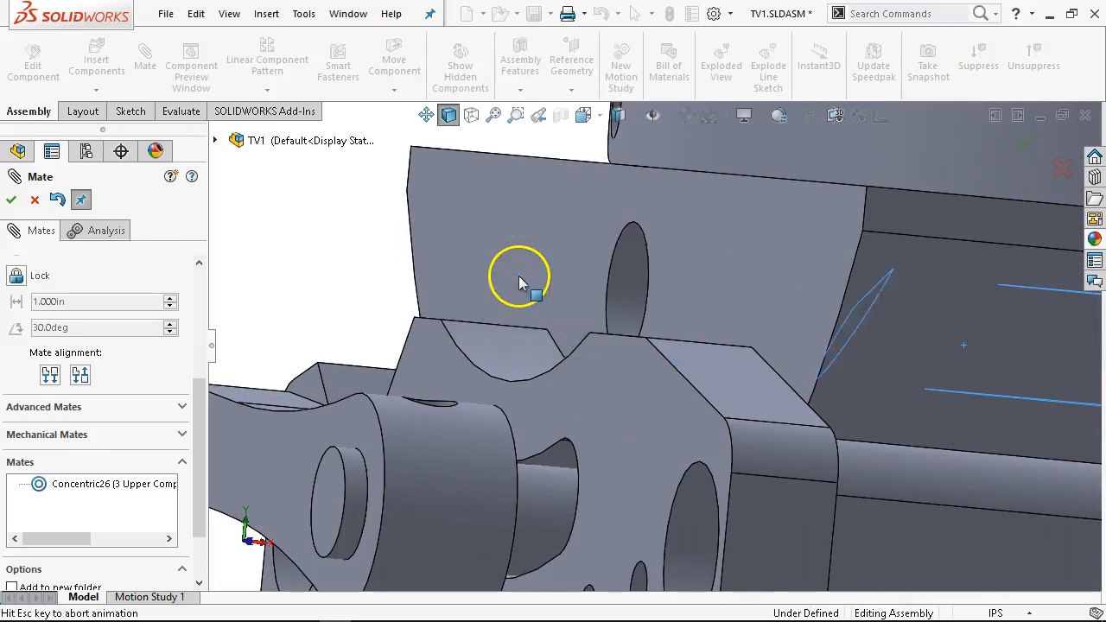
pyautogui.click(511, 259)
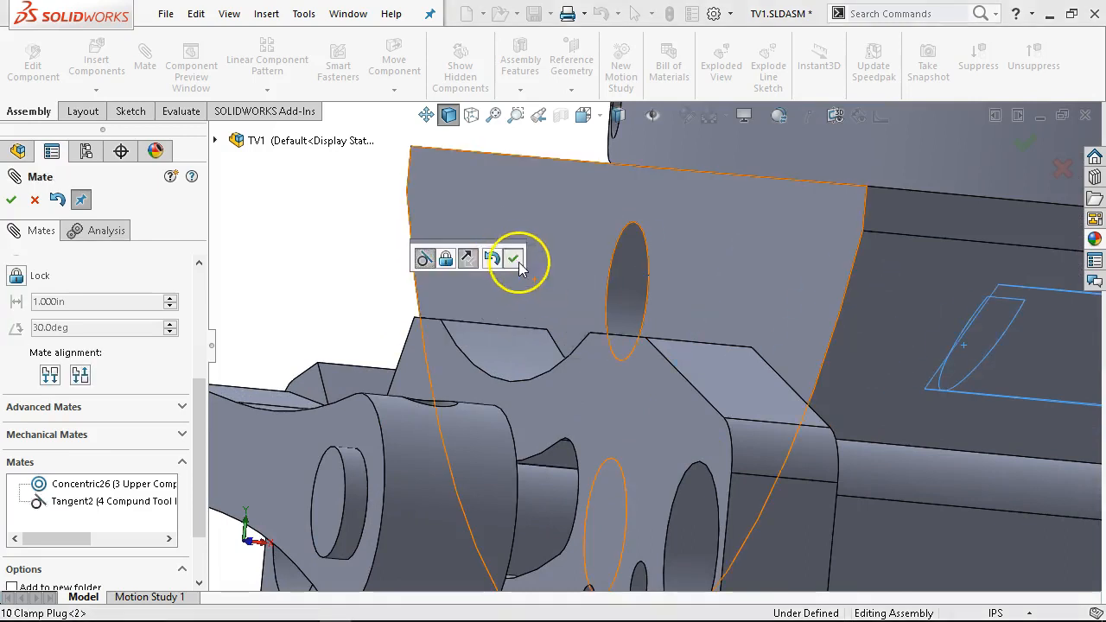
pyautogui.click(13, 200)
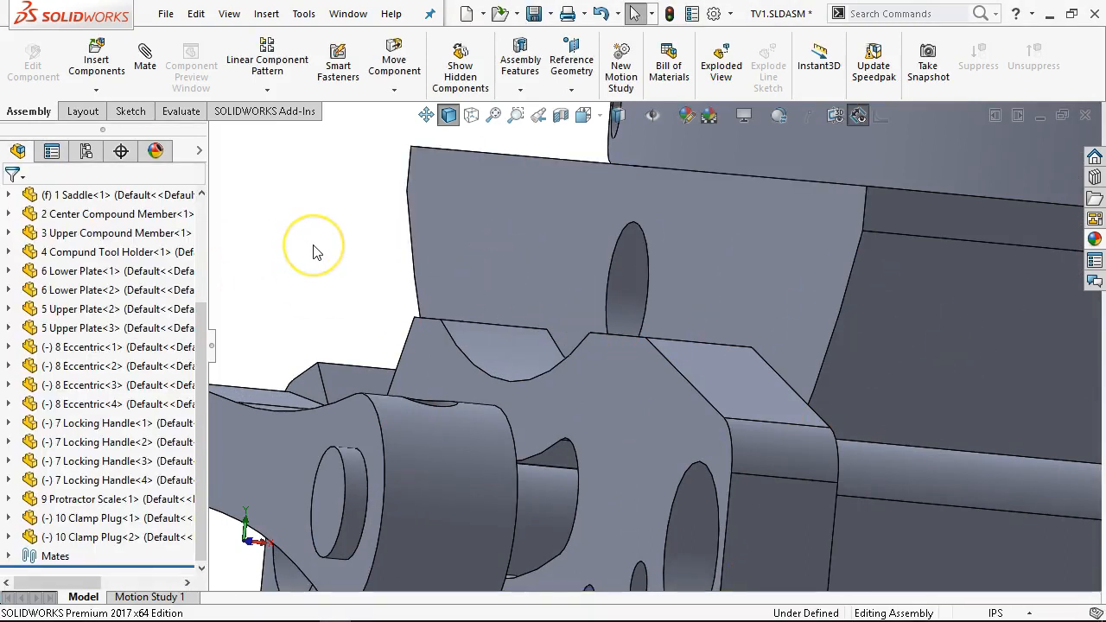
# Temporarily hide the Upper Compound Member in the front view to check both Clamp Plugs against the Compound Tool Holder's cone.
pyautogui.hotkey('ctrl', '1')
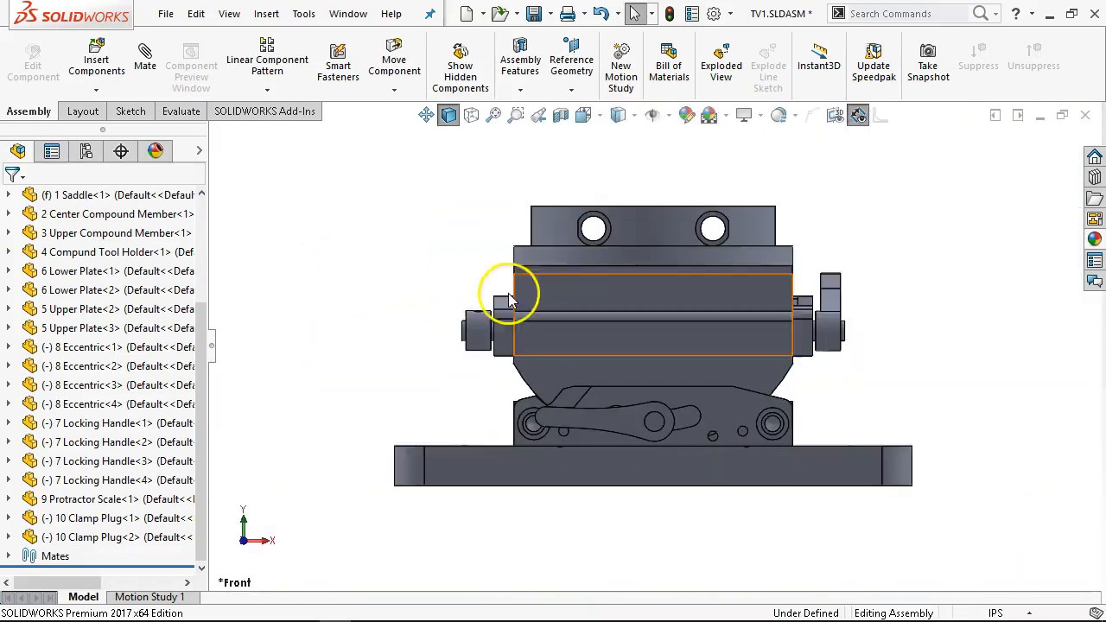
pyautogui.scroll(-3, 614, 313)
pyautogui.press('Tab')
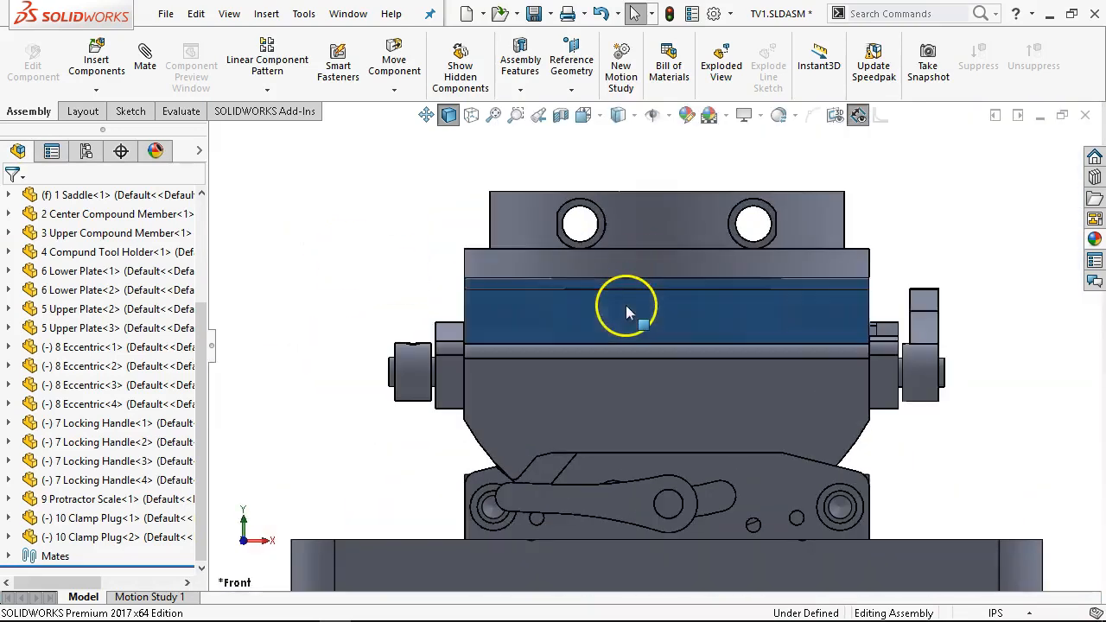
pyautogui.scroll(-3, 662, 324)
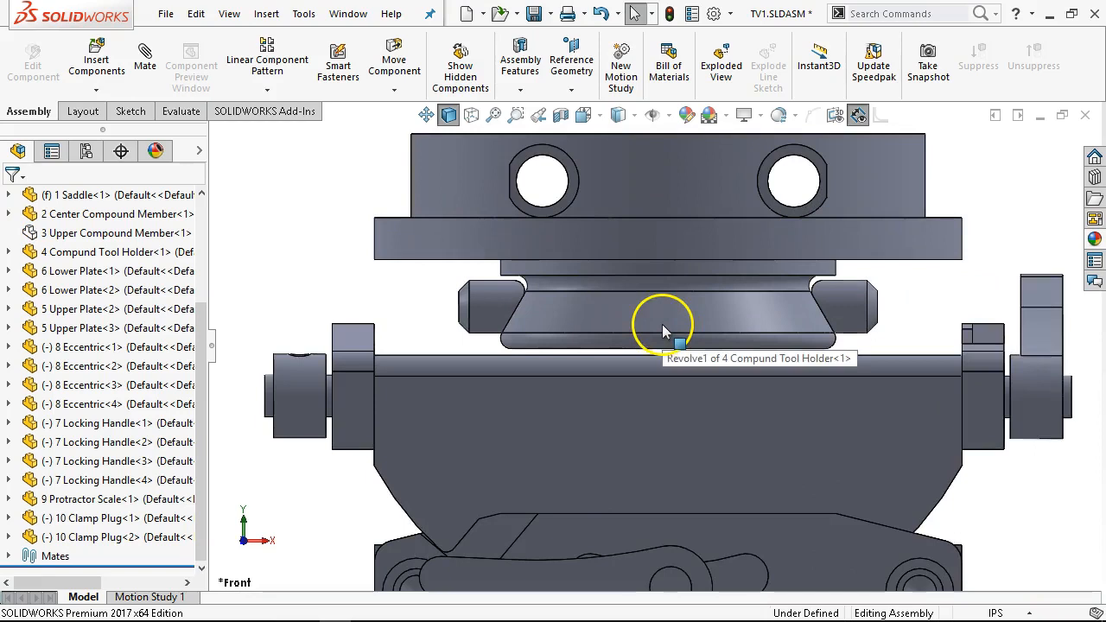
pyautogui.scroll(3, 649, 303)
pyautogui.scroll(-2, 476, 323)
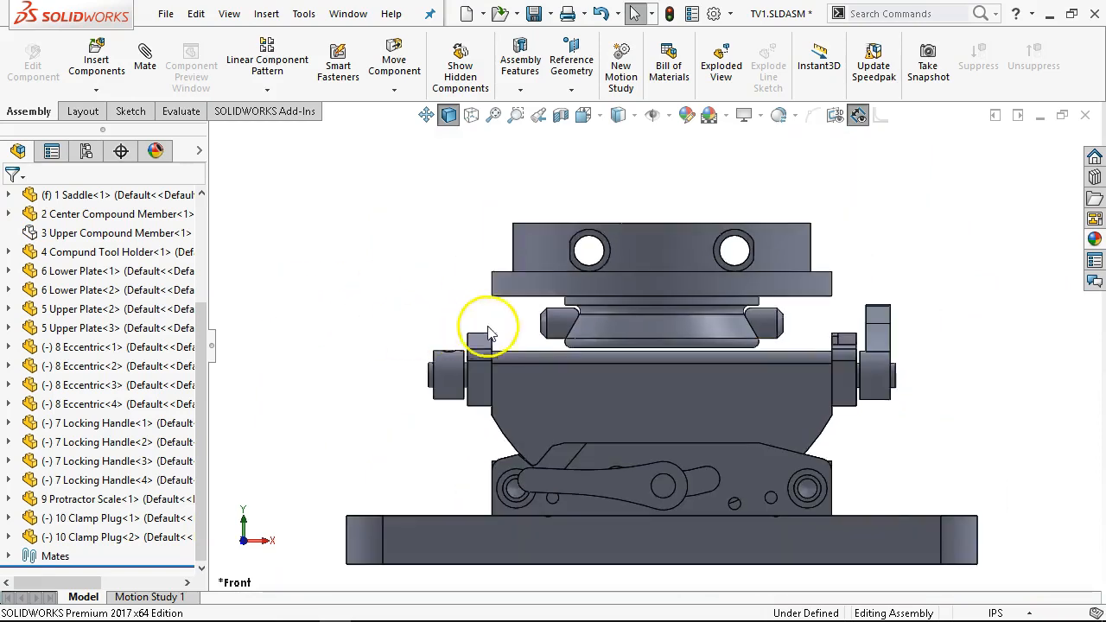
pyautogui.scroll(-2, 574, 320)
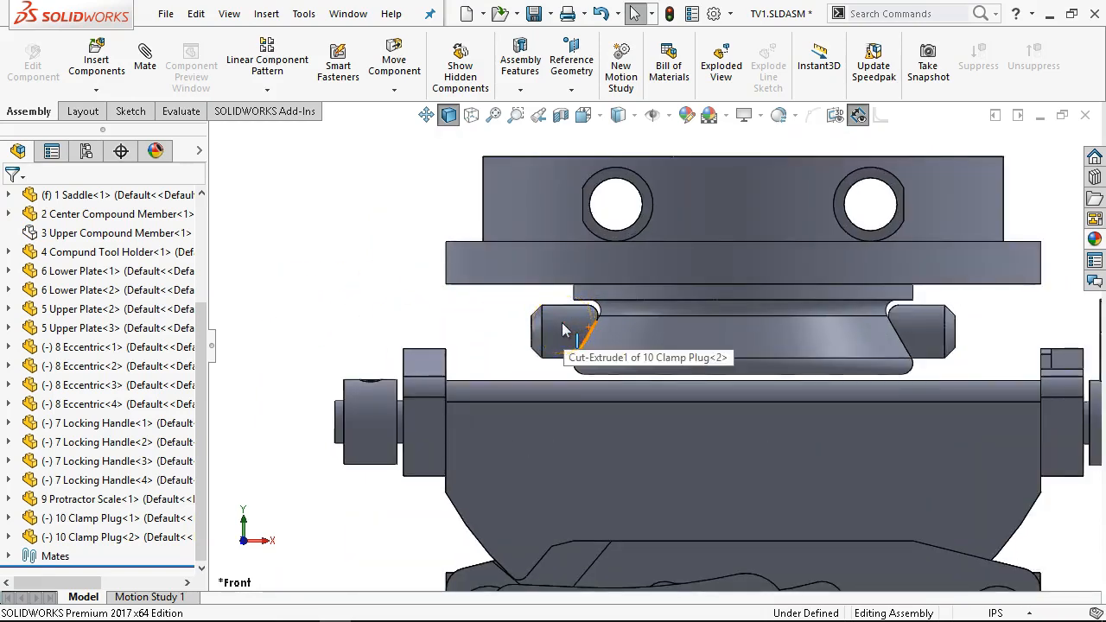
pyautogui.hotkey('shift', 'Tab')
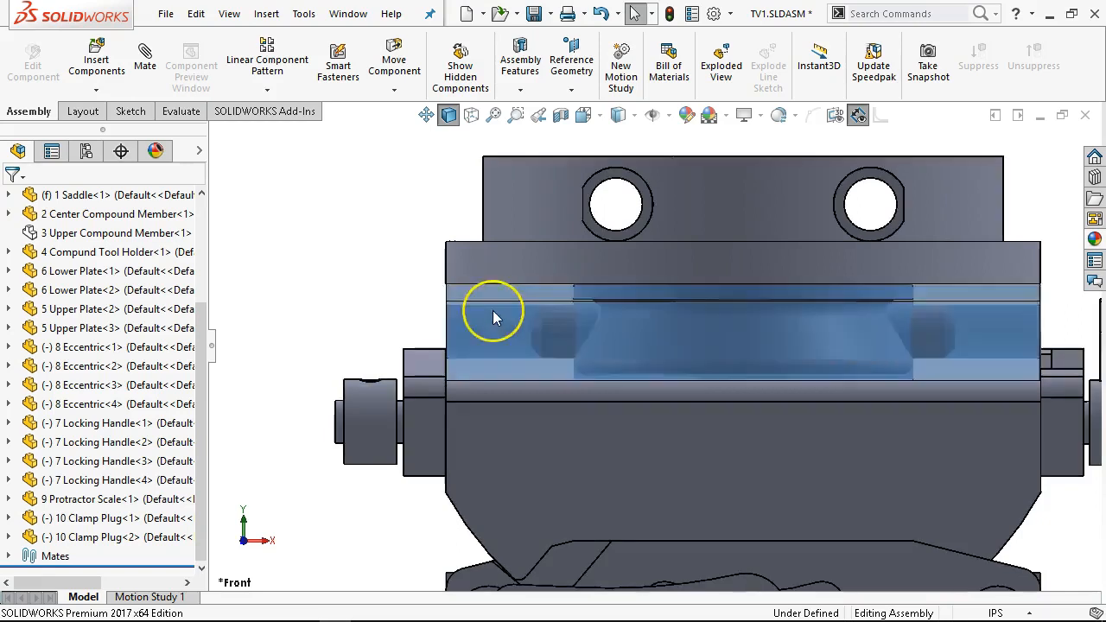
pyautogui.scroll(5, 493, 311)
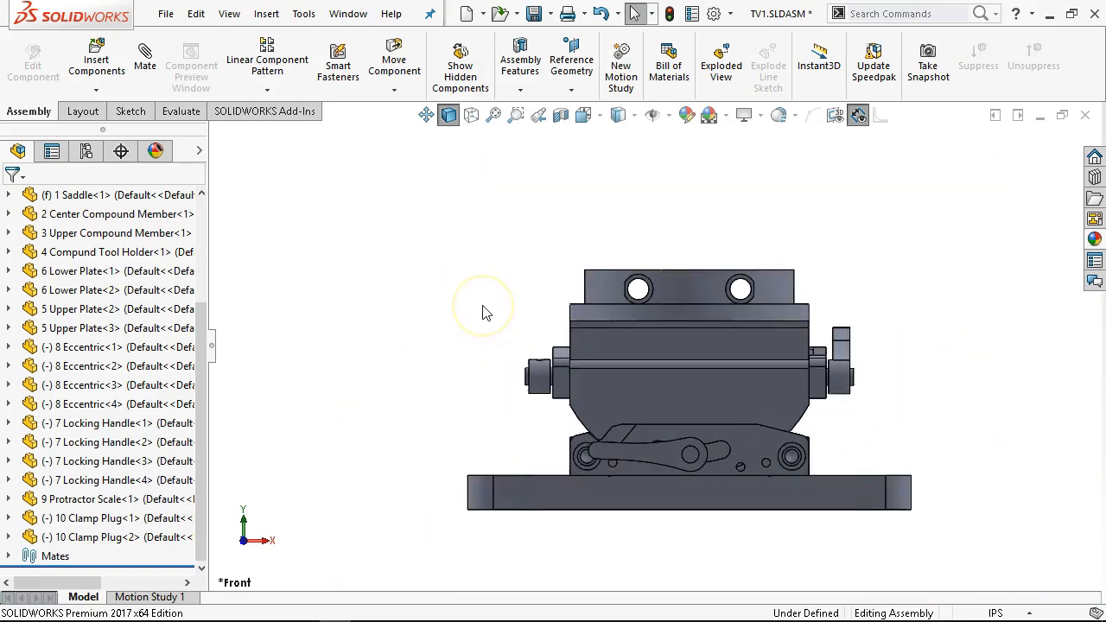
# Fit the assembly in the isometric view and save it together with all modified parts.
pyautogui.hotkey('ctrl', '7')
pyautogui.press('f')
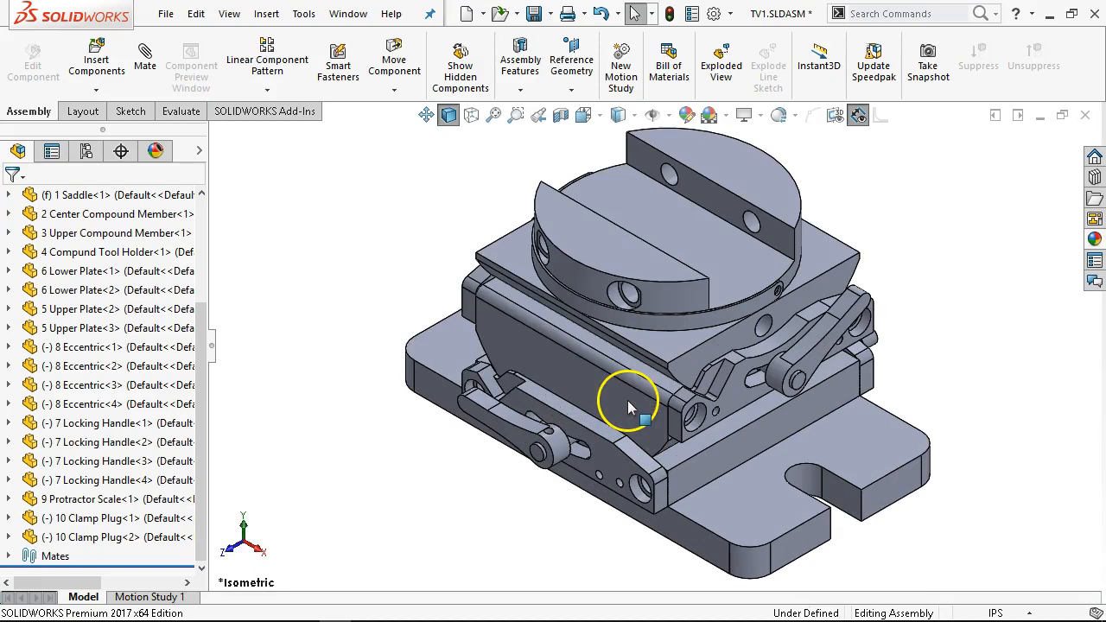
pyautogui.click(534, 14)
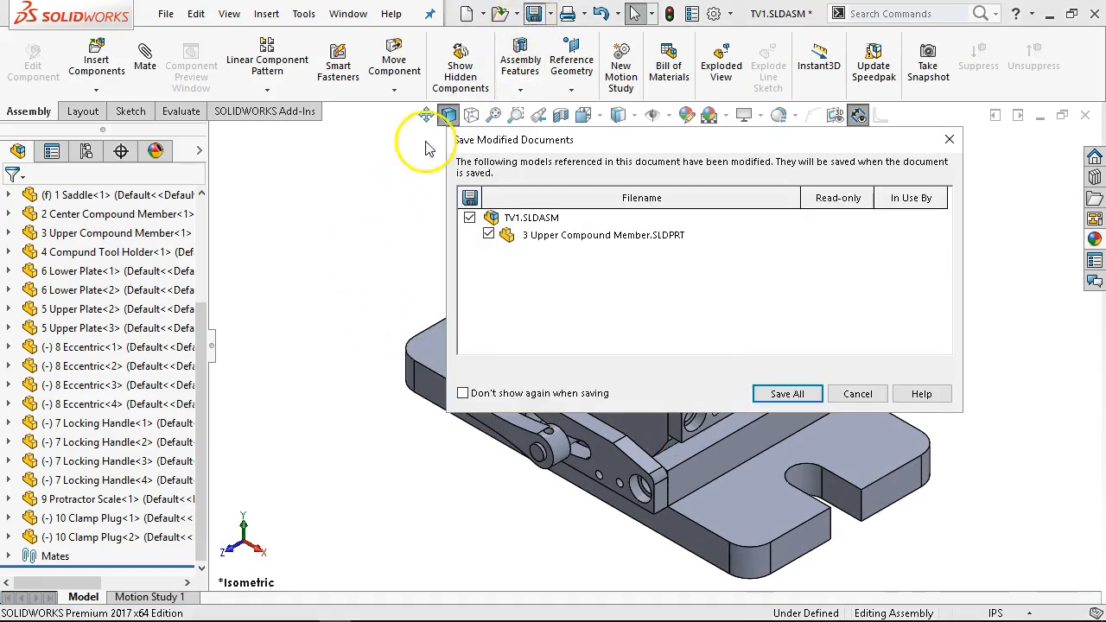
pyautogui.click(788, 393)
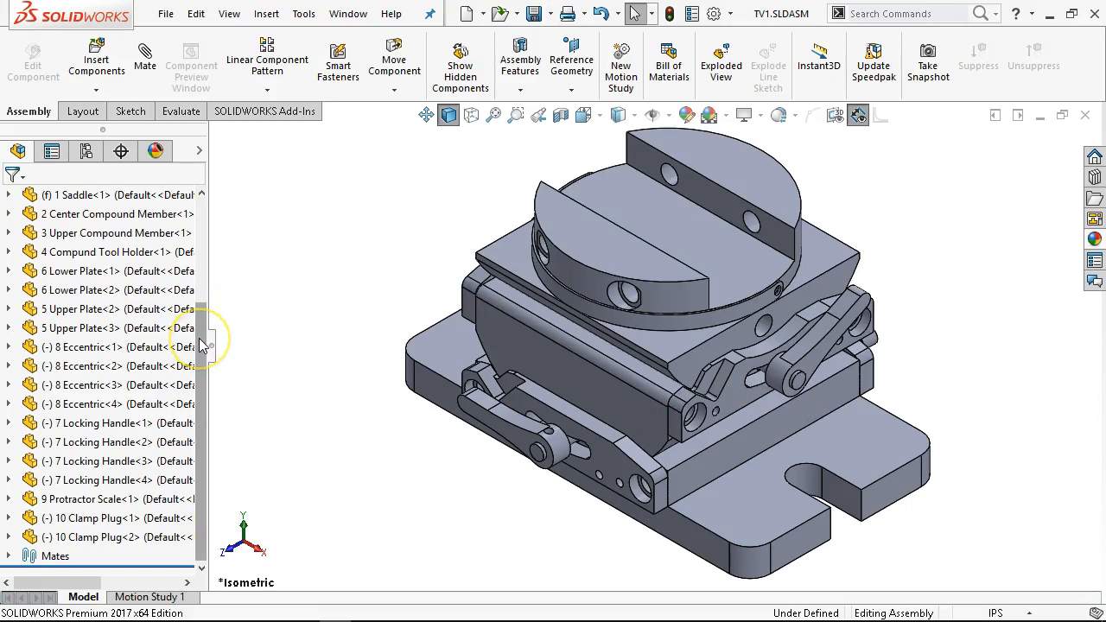
# Hide the Upper Compound Member and examine the first Clamp Plug where it meets the Compound Tool Holder's conical base.
pyautogui.moveTo(199, 338)
pyautogui.mouseDown()
pyautogui.moveTo(210, 297)
pyautogui.moveTo(210, 333)
pyautogui.mouseUp()
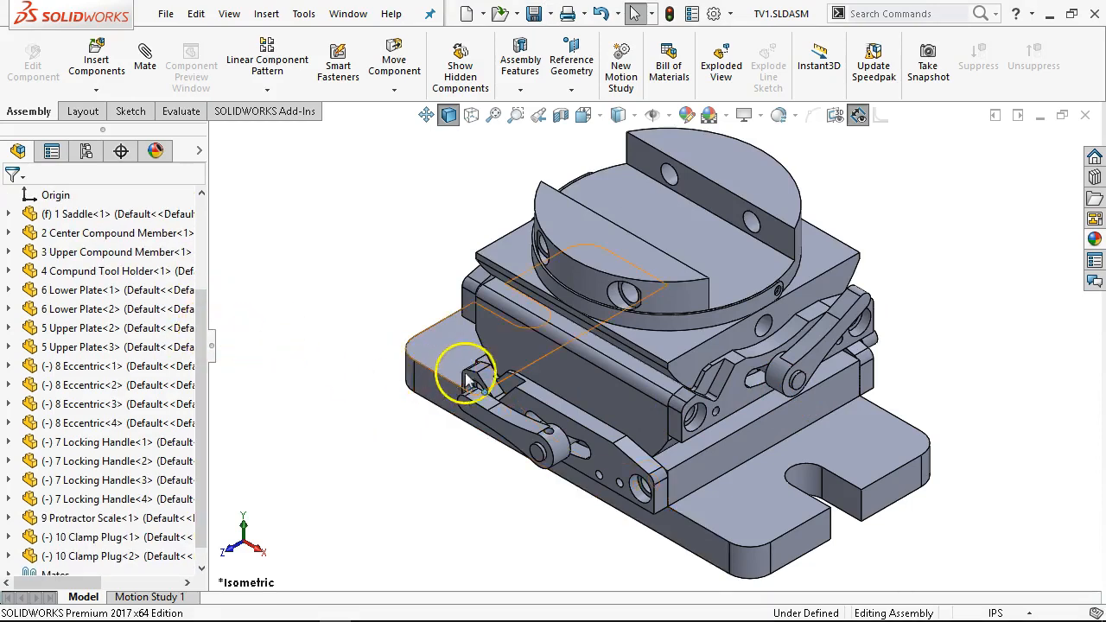
pyautogui.scroll(-2, 476, 372)
pyautogui.scroll(-3, 822, 309)
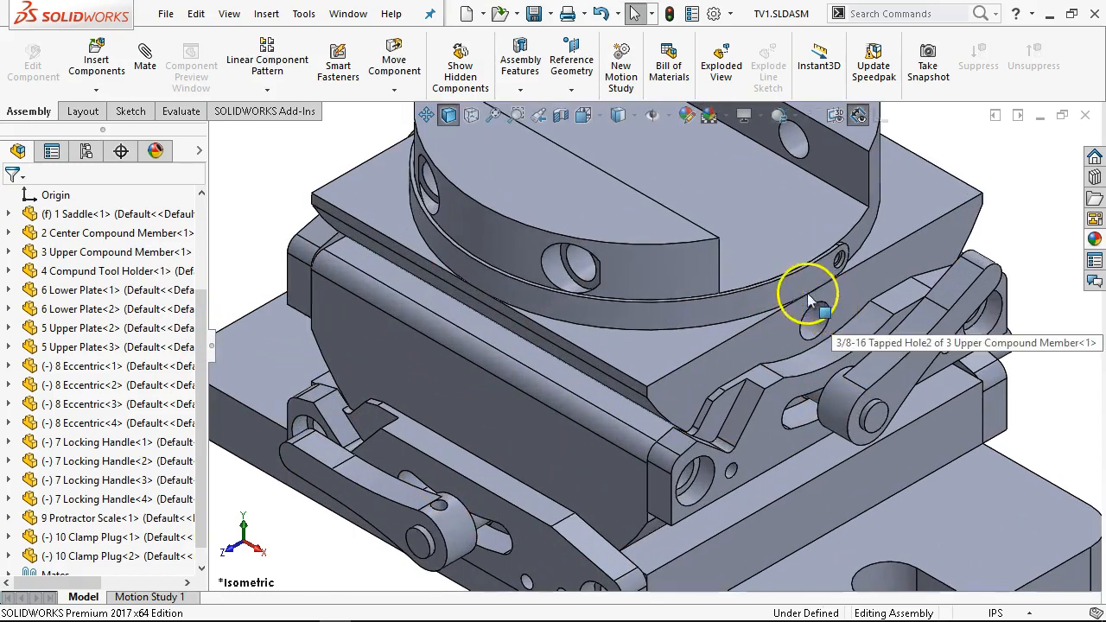
pyautogui.scroll(2, 664, 276)
pyautogui.scroll(1, 640, 352)
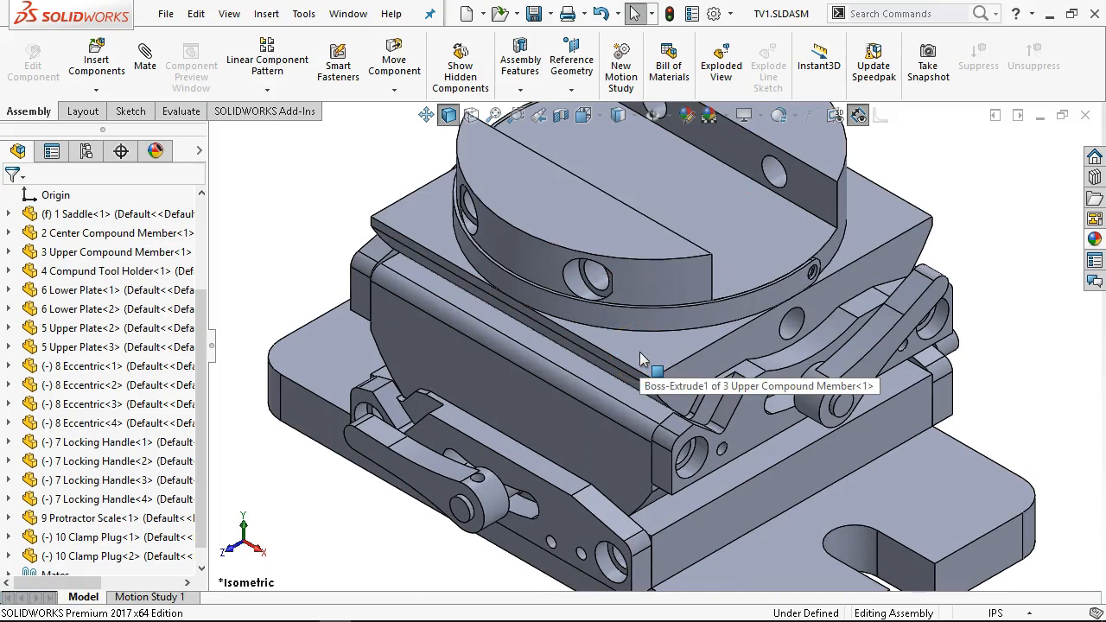
pyautogui.press('Tab')
pyautogui.moveTo(660, 325); pyautogui.dragTo(755, 216, button='middle')
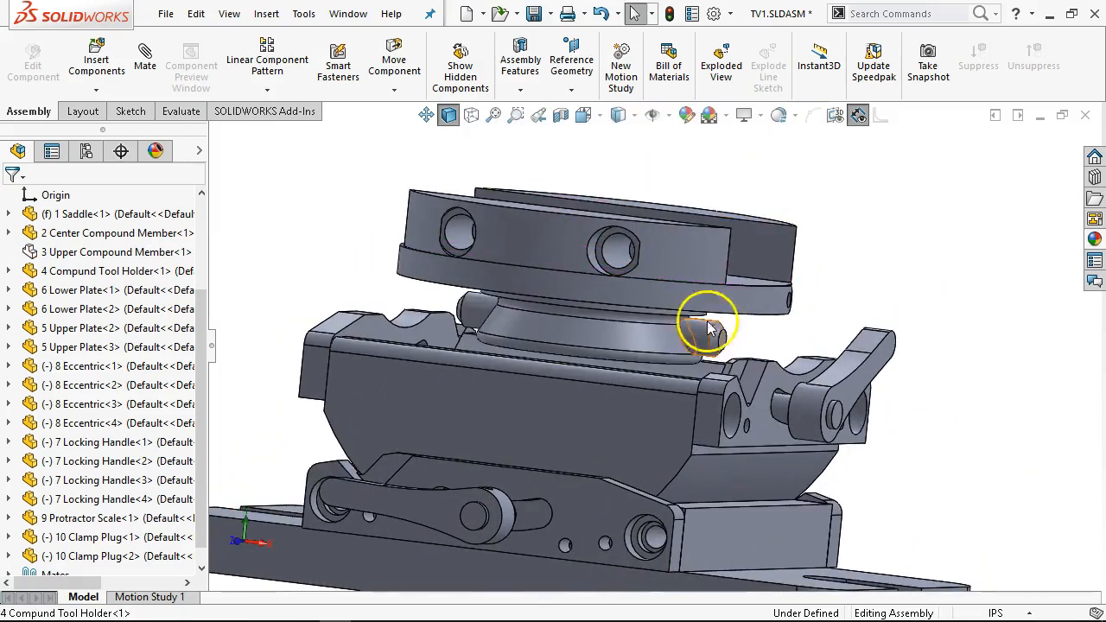
pyautogui.scroll(-3, 705, 333)
pyautogui.click(722, 303)
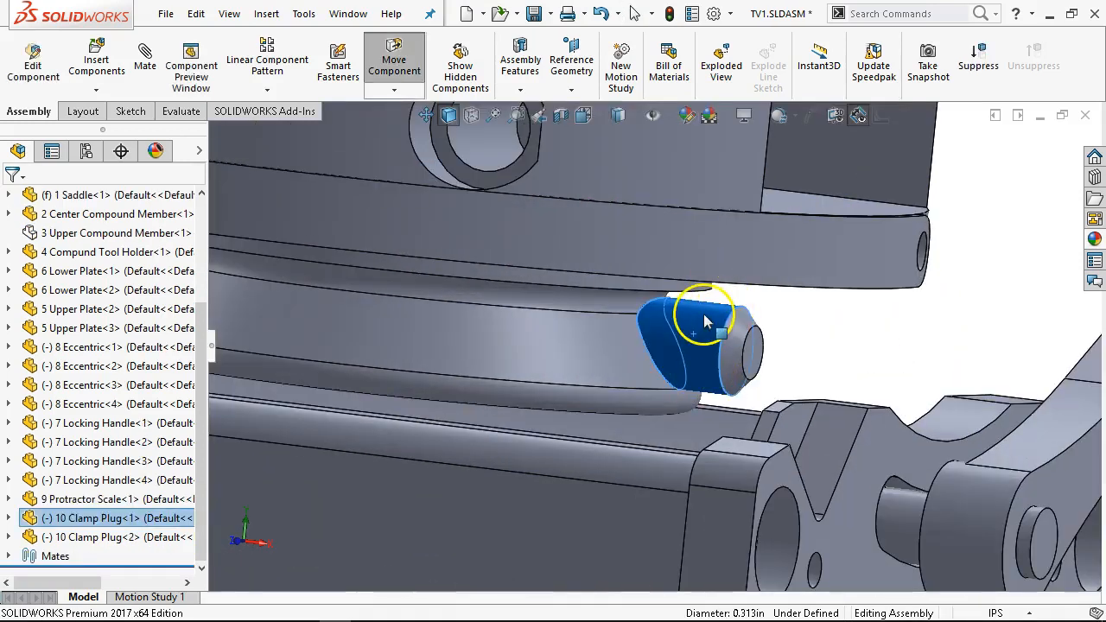
# Examine the second Clamp Plug's angled face against the cone on the opposite side of the Compound Tool Holder.
pyautogui.scroll(4, 724, 314)
pyautogui.moveTo(727, 311); pyautogui.dragTo(810, 280, button='middle')
pyautogui.moveTo(403, 387); pyautogui.dragTo(449, 366, button='middle')
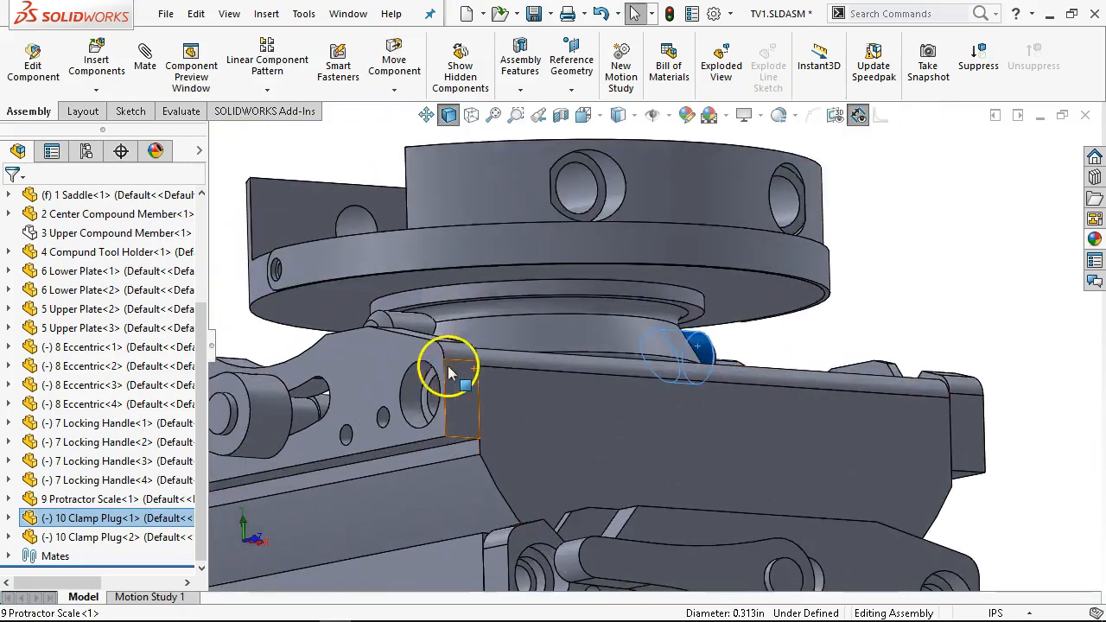
pyautogui.scroll(-6, 436, 358)
pyautogui.click(631, 165)
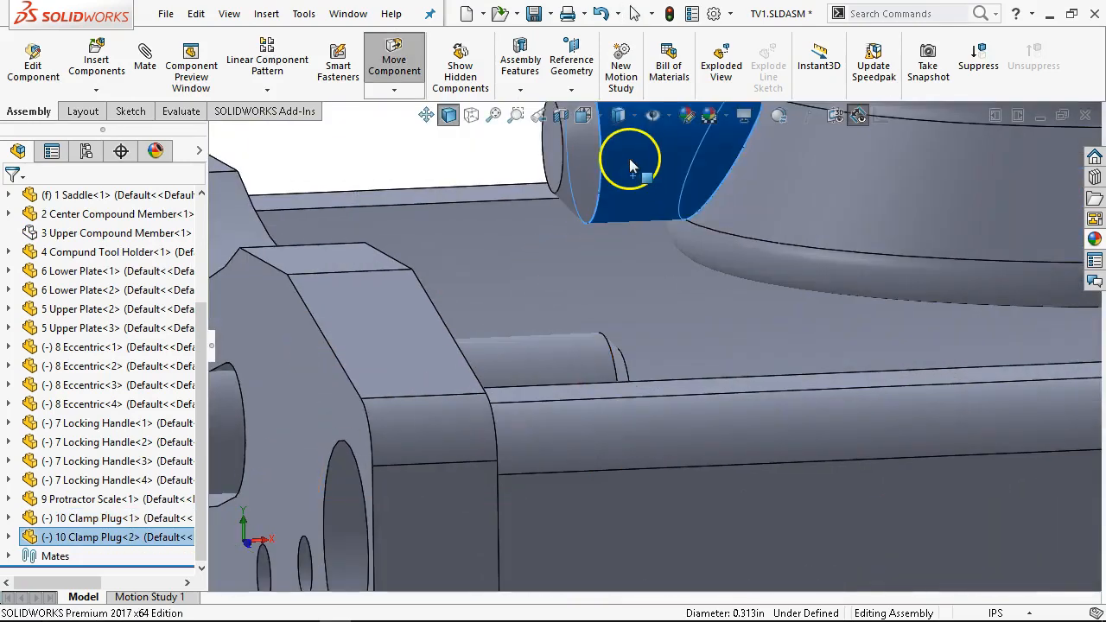
pyautogui.moveTo(586, 157); pyautogui.dragTo(578, 154)
pyautogui.scroll(3, 836, 188)
pyautogui.moveTo(835, 188); pyautogui.dragTo(811, 171, button='middle')
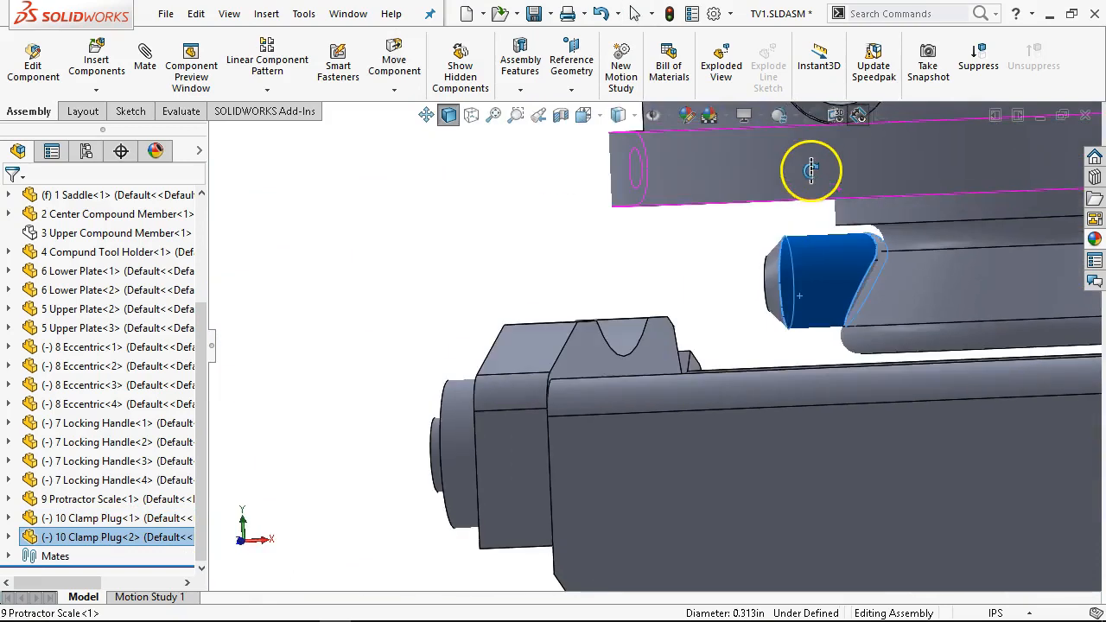
pyautogui.scroll(-3, 807, 237)
pyautogui.scroll(-2, 859, 326)
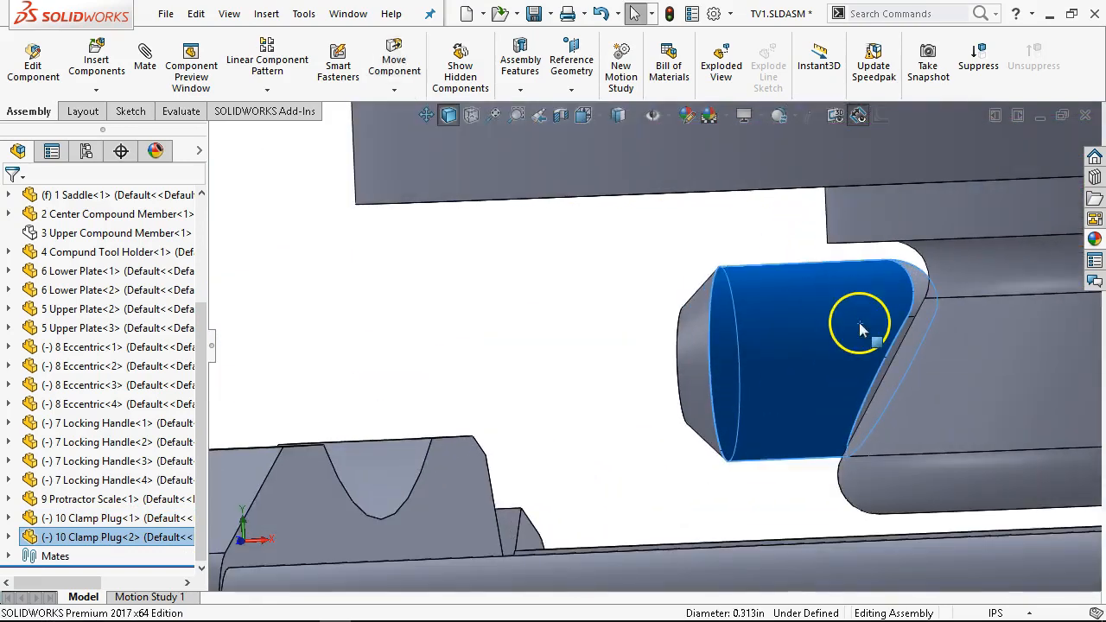
pyautogui.click(512, 336)
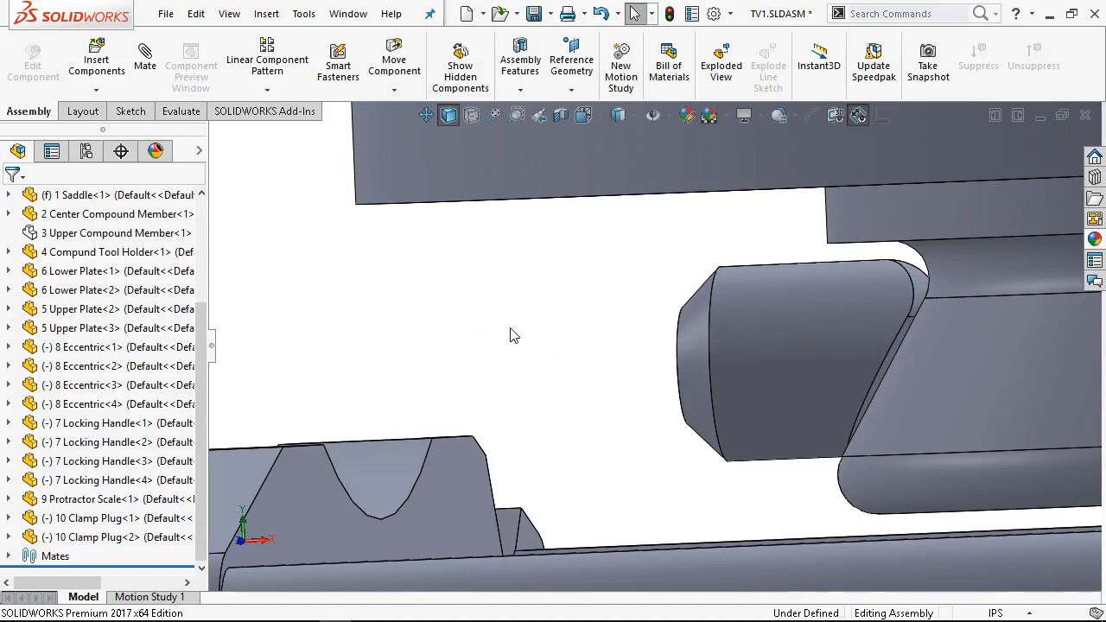
# Return to the front view, show the Upper Compound Member again, and turn the assembly toward its side hole.
pyautogui.hotkey('ctrl', '1')
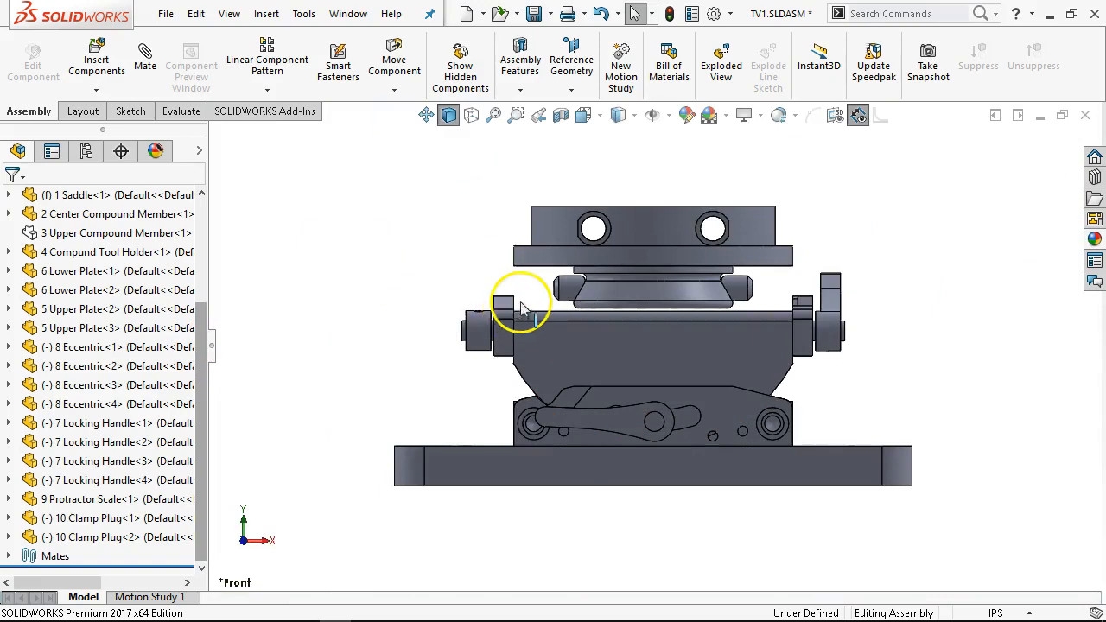
pyautogui.scroll(-3, 523, 311)
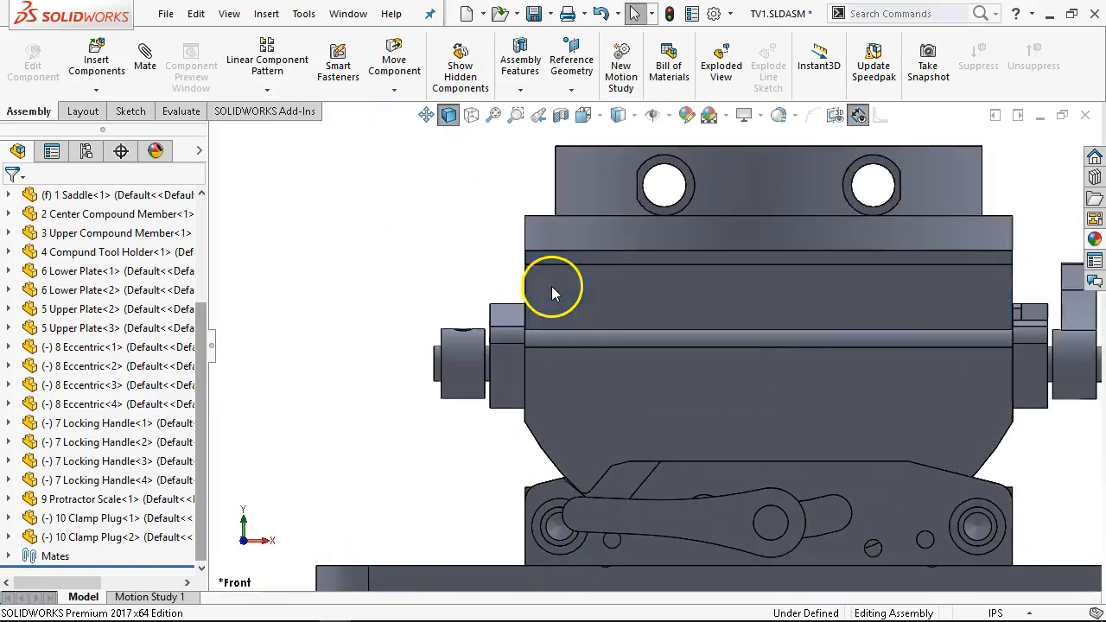
pyautogui.scroll(3, 452, 279)
pyautogui.moveTo(452, 279); pyautogui.dragTo(573, 309, button='middle')
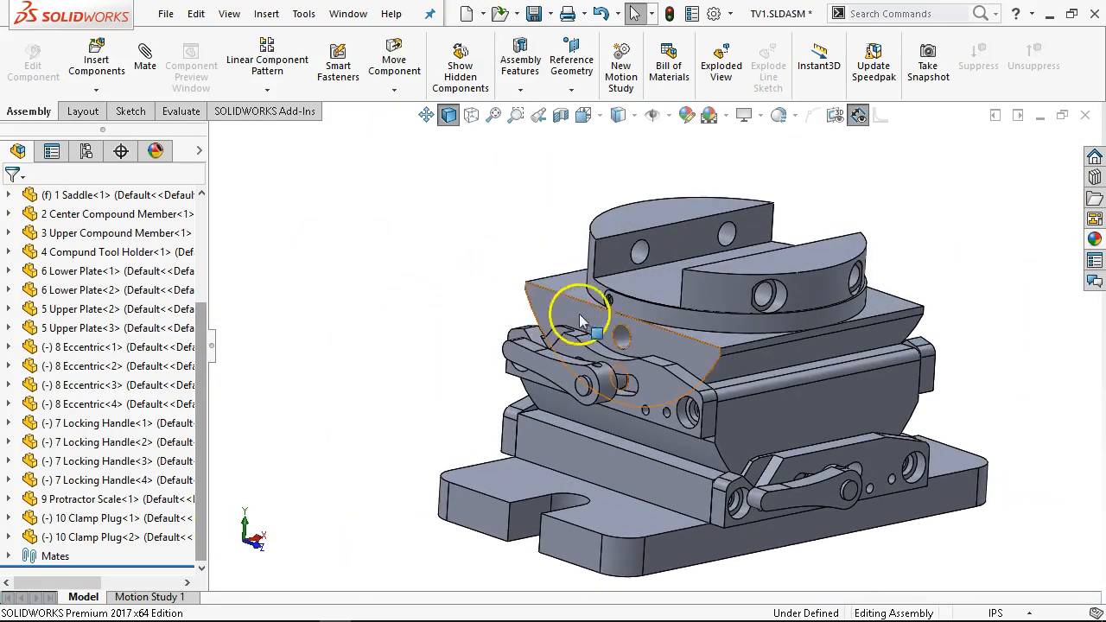
# Select the Upper Compound Member's side face and list all the mates attached to that component.
pyautogui.click(553, 301)
pyautogui.click(433, 342)
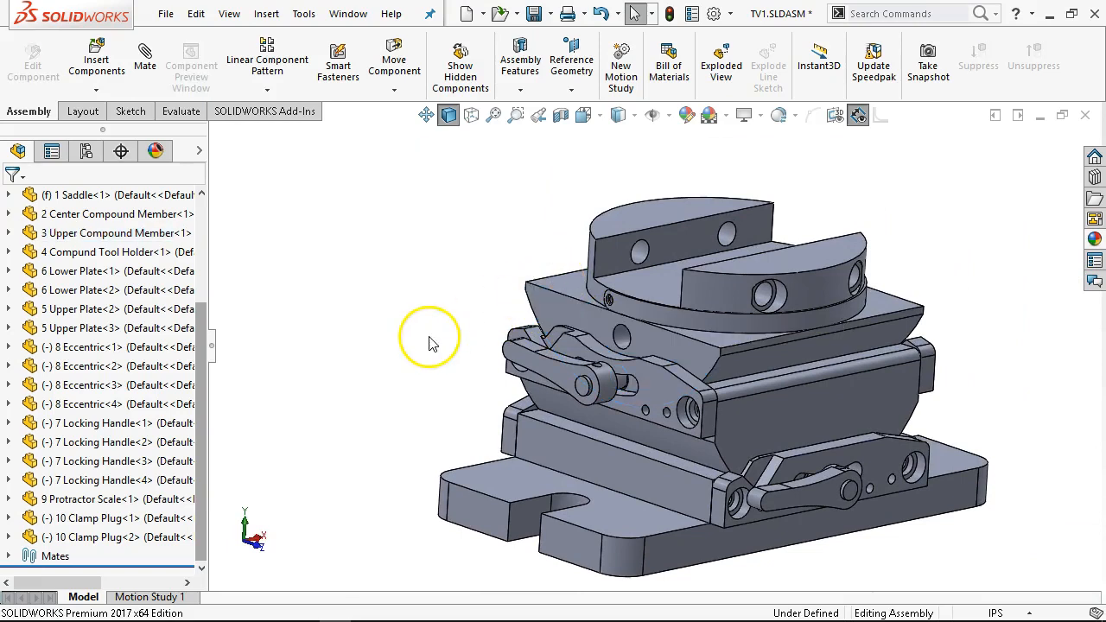
pyautogui.click(531, 297)
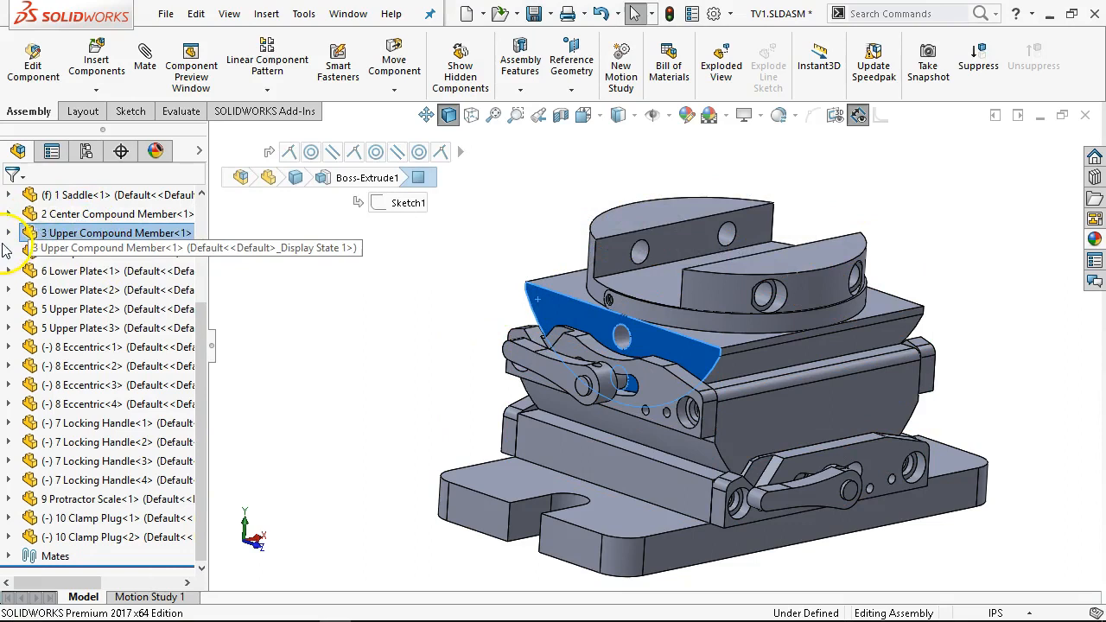
pyautogui.click(8, 233)
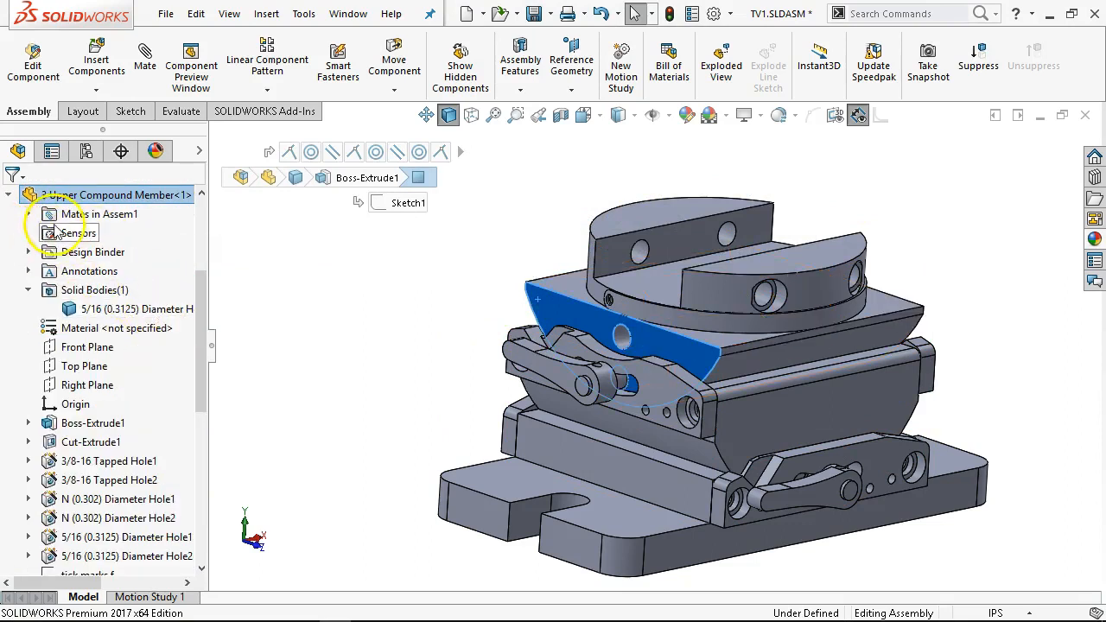
pyautogui.click(29, 214)
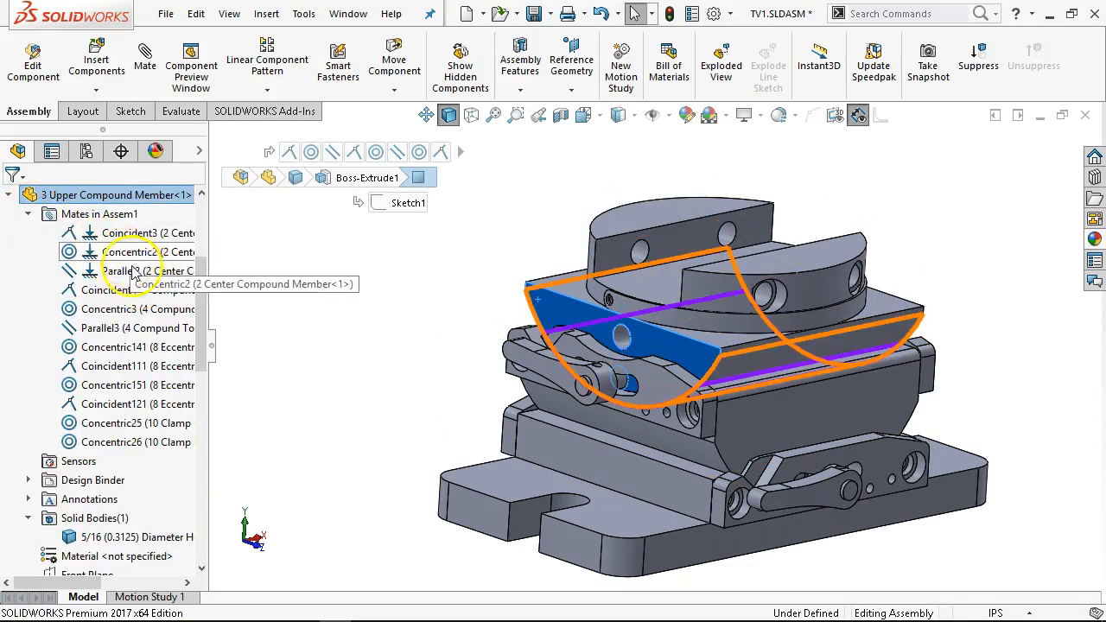
# Suppress the Parallel3 mate between the Compound Tool Holder and the Upper Compound Member and try moving both parts.
pyautogui.click(126, 328)
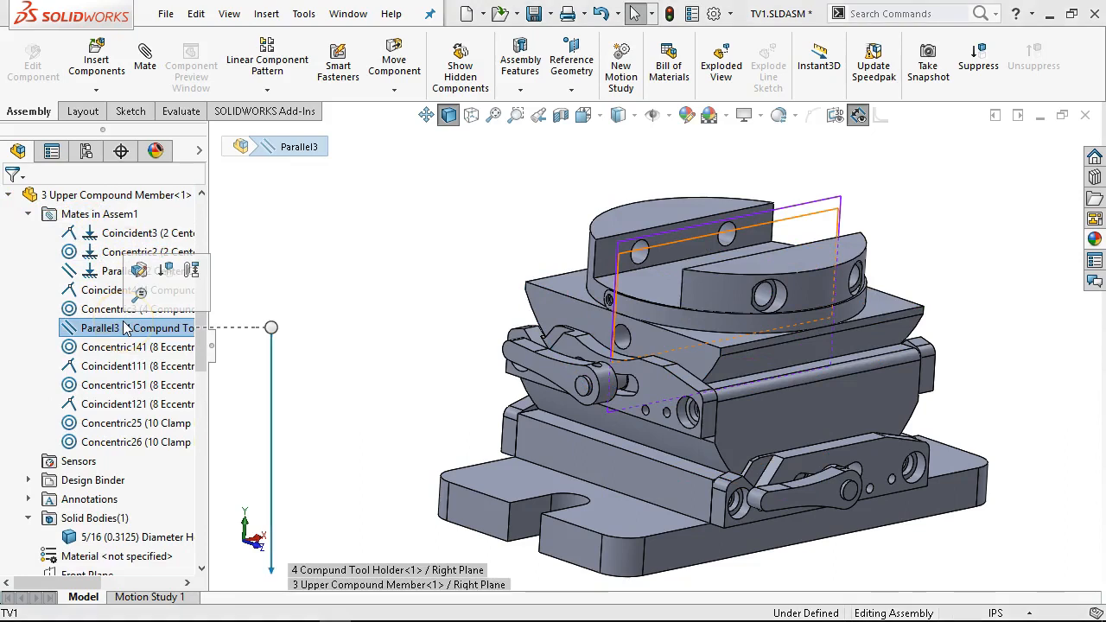
pyautogui.click(167, 269)
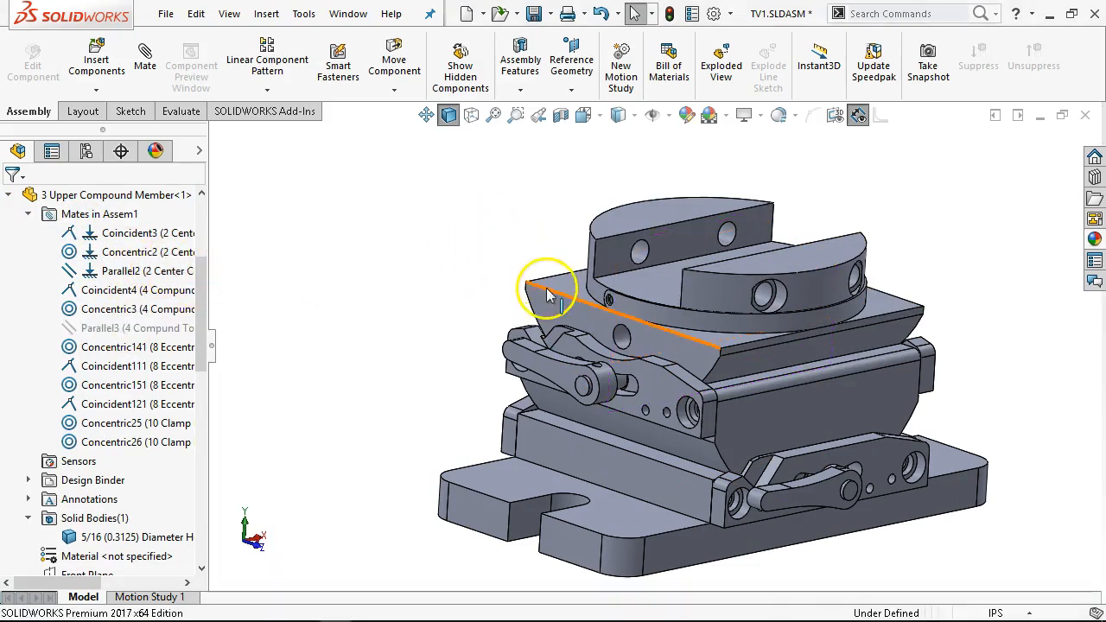
pyautogui.scroll(-4, 707, 358)
pyautogui.moveTo(683, 304); pyautogui.dragTo(650, 313)
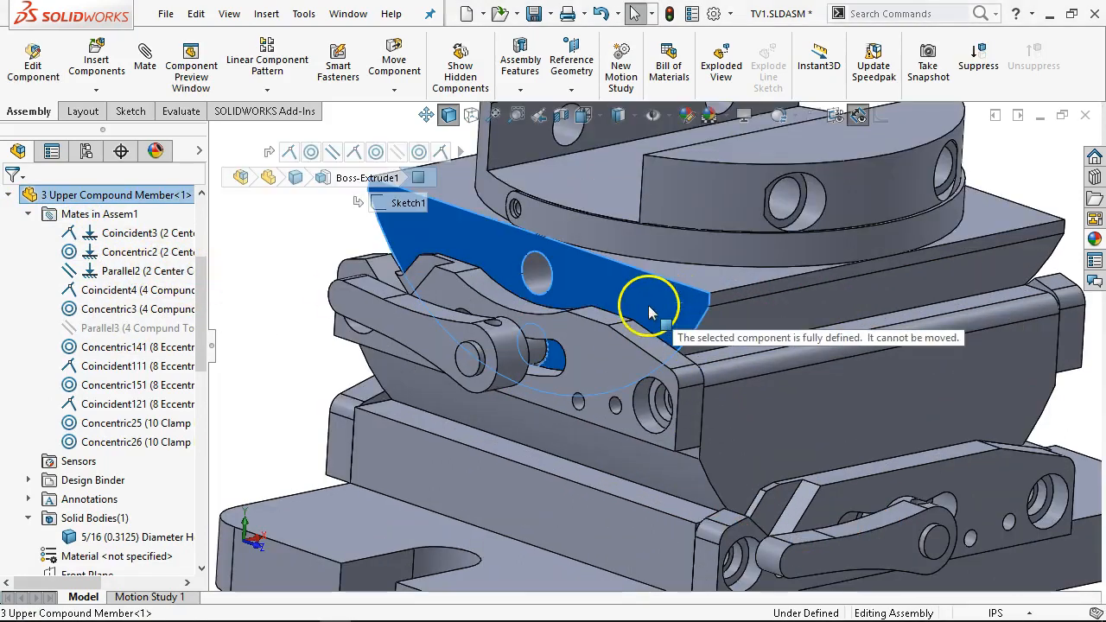
pyautogui.scroll(4, 661, 259)
pyautogui.moveTo(685, 270)
pyautogui.mouseDown()
pyautogui.moveTo(648, 251)
pyautogui.moveTo(747, 246)
pyautogui.moveTo(704, 244)
pyautogui.moveTo(697, 262)
pyautogui.mouseUp()
# Return to the front view and make the Upper Compound Member transparent so the Clamp Plugs can be seen.
pyautogui.hotkey('ctrl', '1')
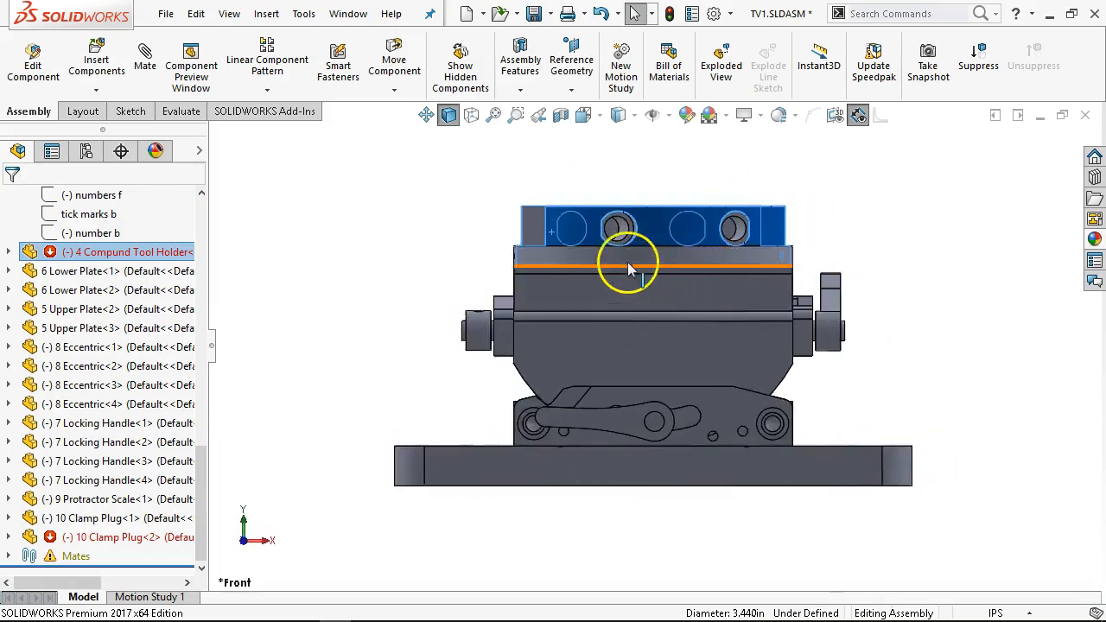
pyautogui.click(592, 307)
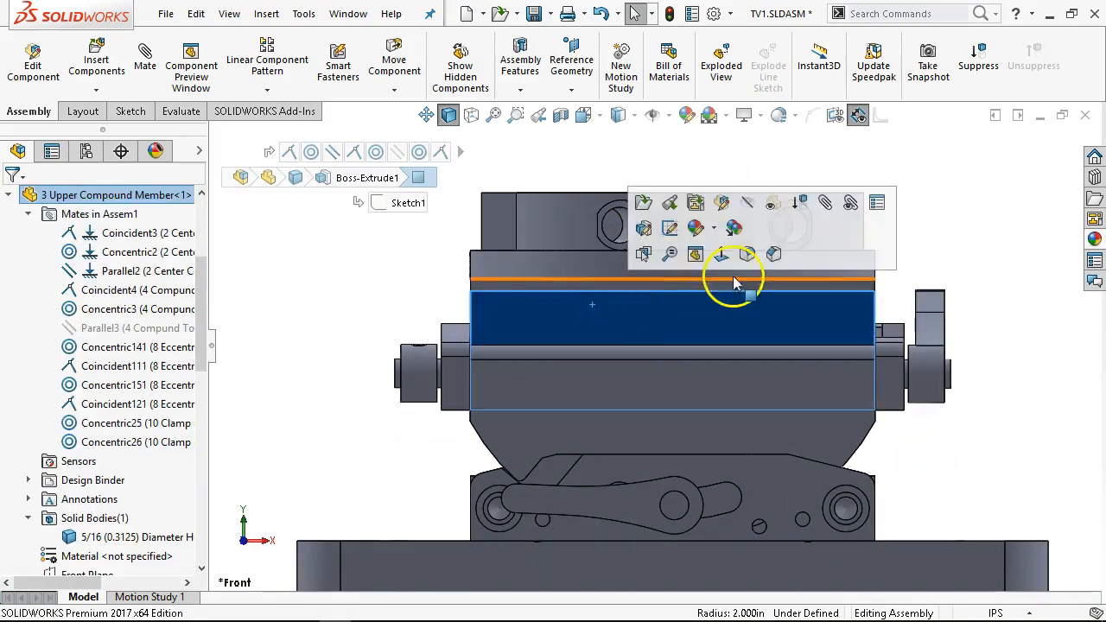
pyautogui.click(772, 204)
pyautogui.click(409, 259)
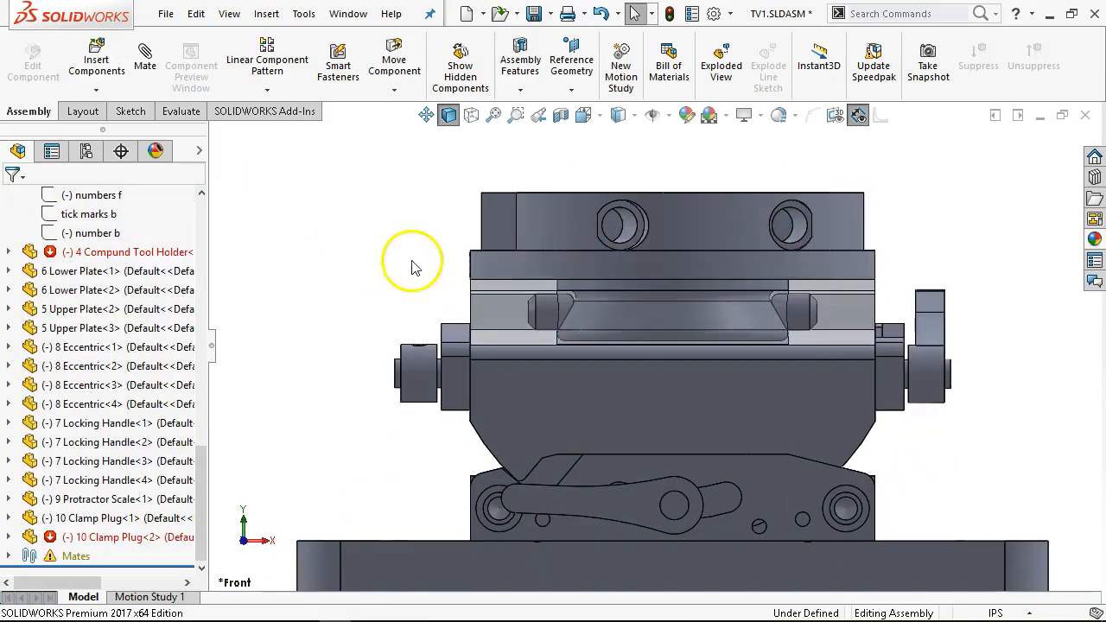
# Rotate the Compound Tool Holder slightly to test its movement against the Clamp Plugs.
pyautogui.click(571, 232)
pyautogui.moveTo(571, 227); pyautogui.dragTo(543, 210)
pyautogui.click(50, 252)
# Unsuppress the Parallel3 mate in the Upper Compound Member's list of mates.
pyautogui.scroll(3, 49, 251)
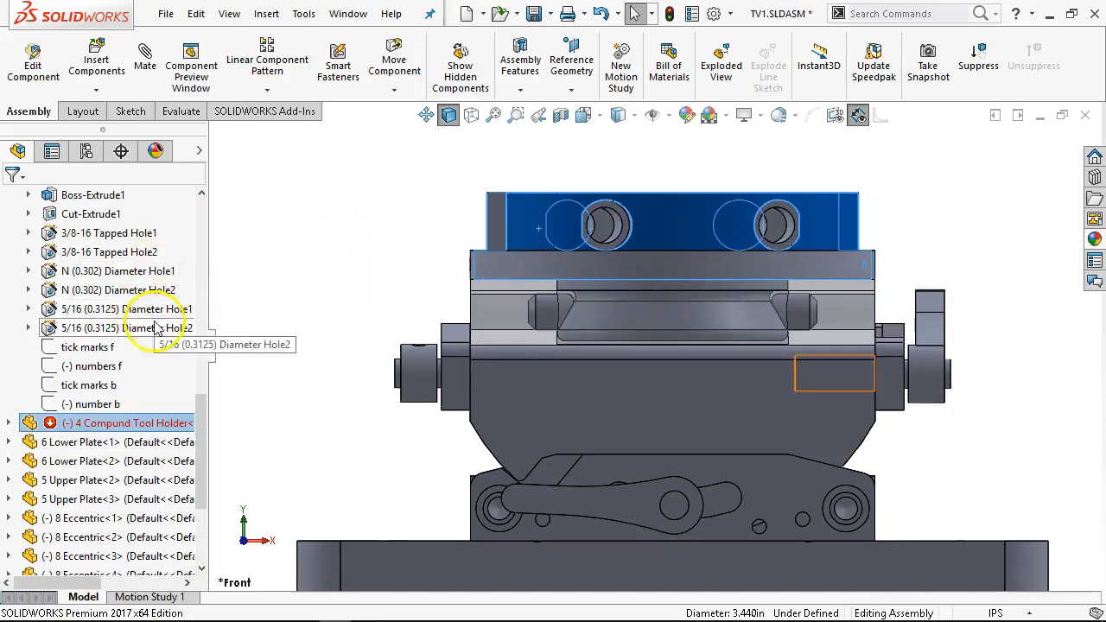
pyautogui.press('f')
pyautogui.moveTo(206, 394); pyautogui.dragTo(214, 278)
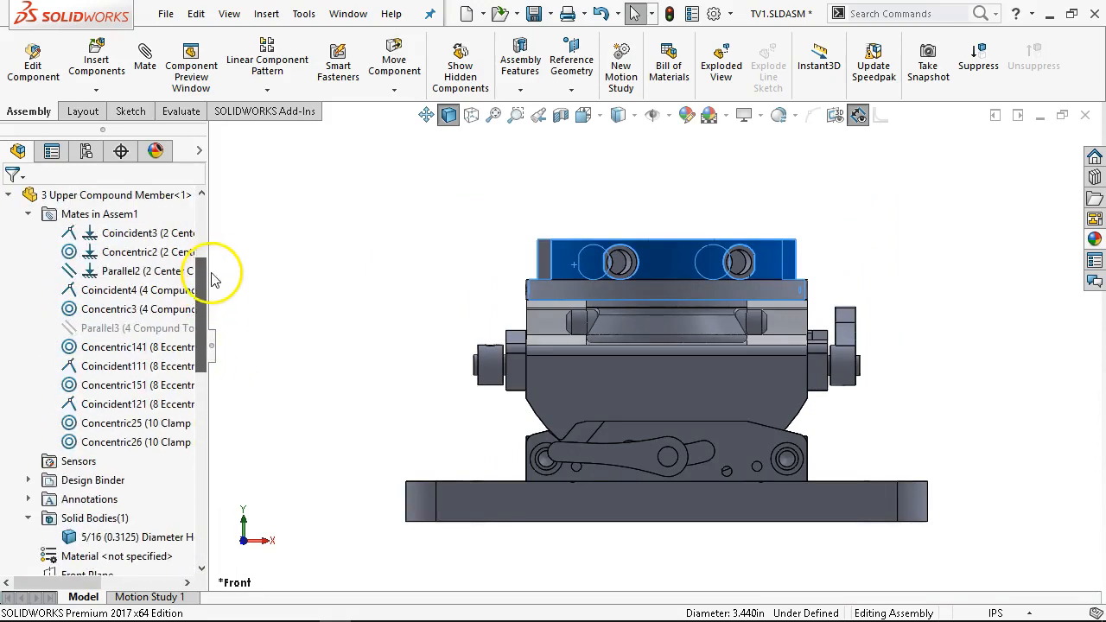
pyautogui.click(138, 327)
pyautogui.rightClick(139, 327)
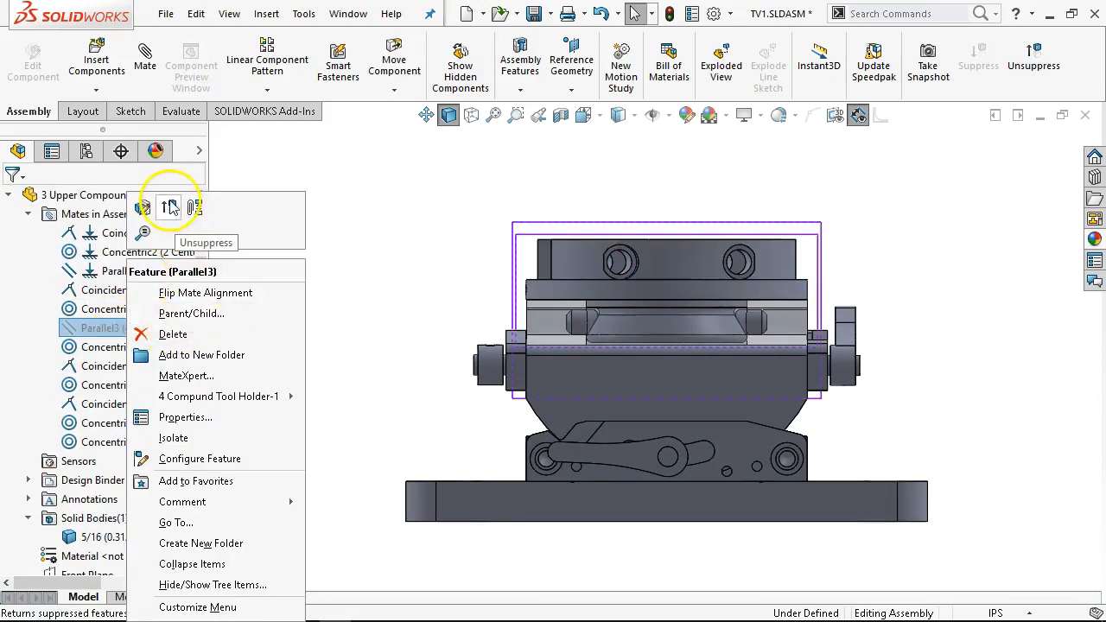
pyautogui.click(318, 313)
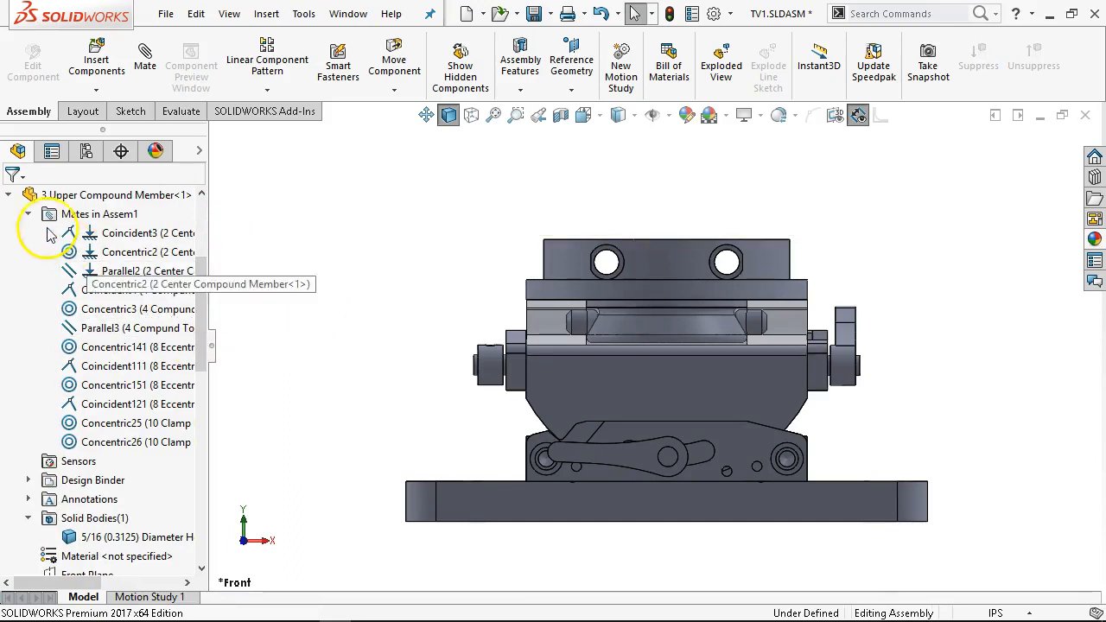
# List the Center Compound Member's mates and examine the planes joined by its Parallel1 mate in a turned view.
pyautogui.click(8, 195)
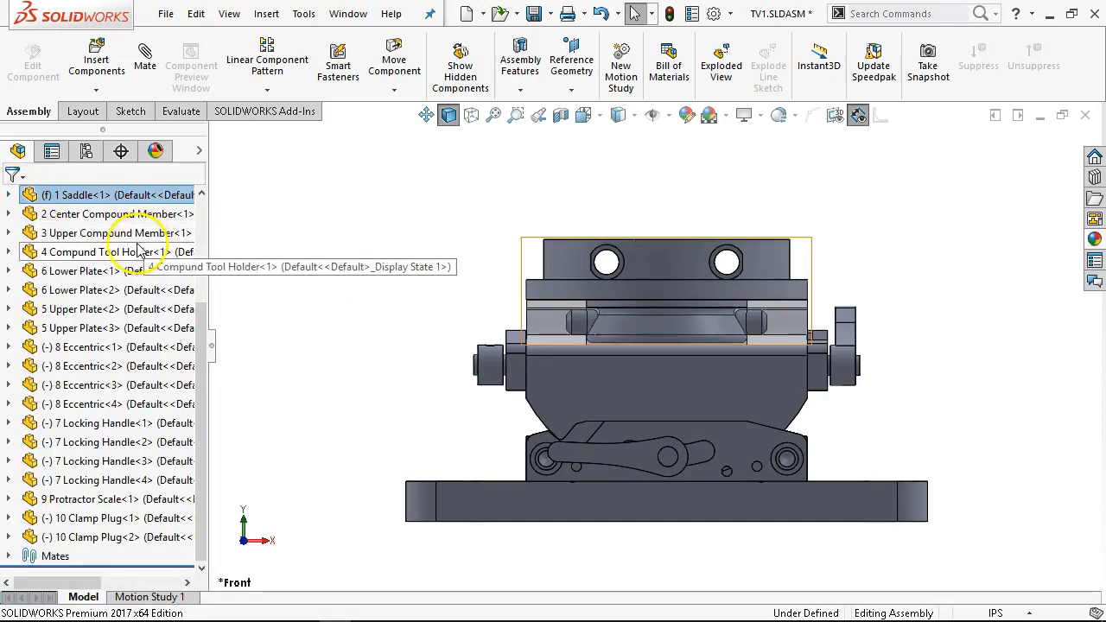
pyautogui.click(11, 214)
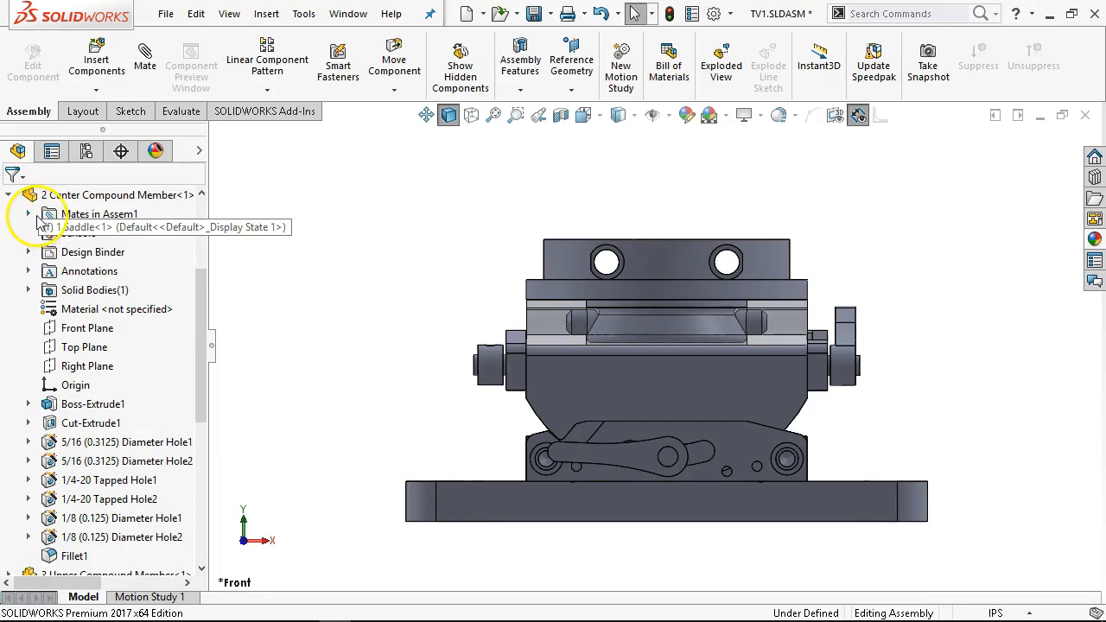
pyautogui.click(28, 214)
pyautogui.click(112, 272)
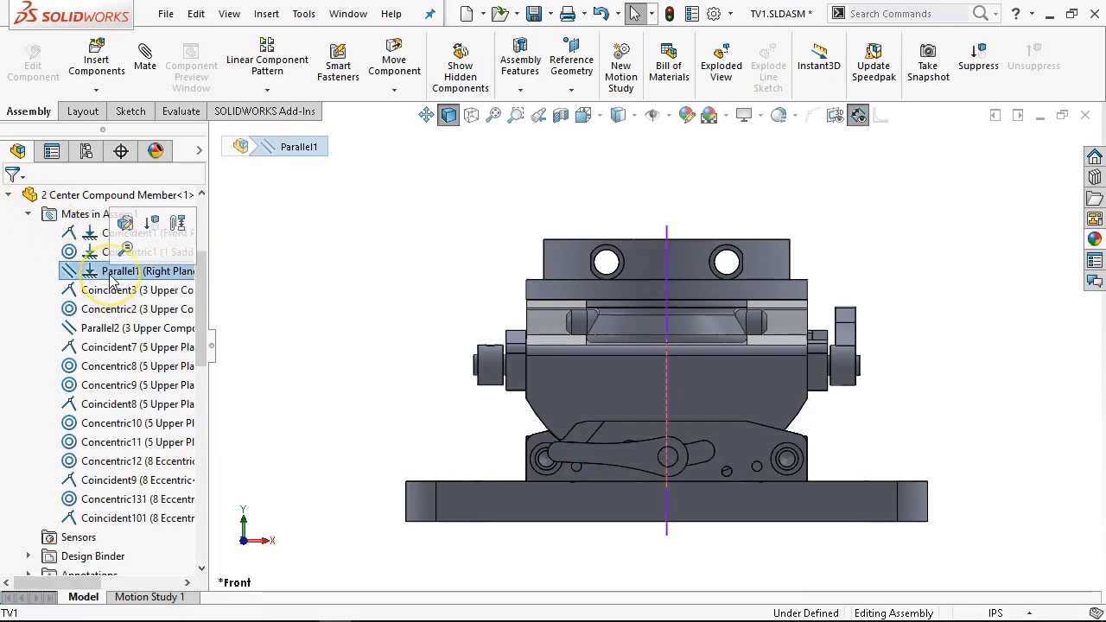
pyautogui.moveTo(370, 291); pyautogui.dragTo(423, 324, button='middle')
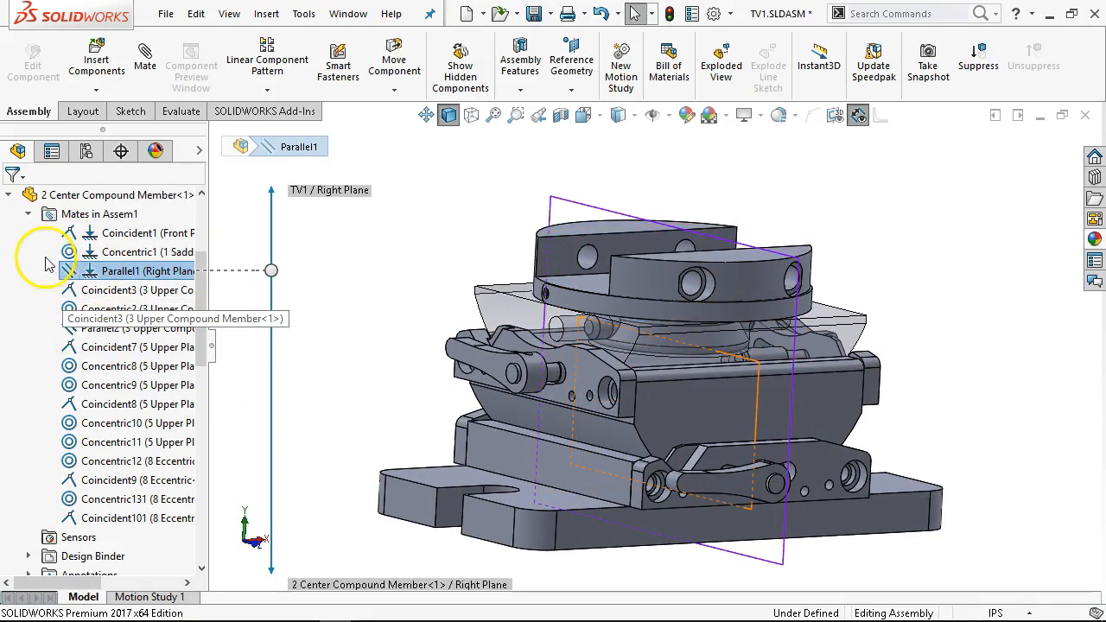
# Suppress the Parallel2 mate between the Center and Upper Compound Members.
pyautogui.click(126, 328)
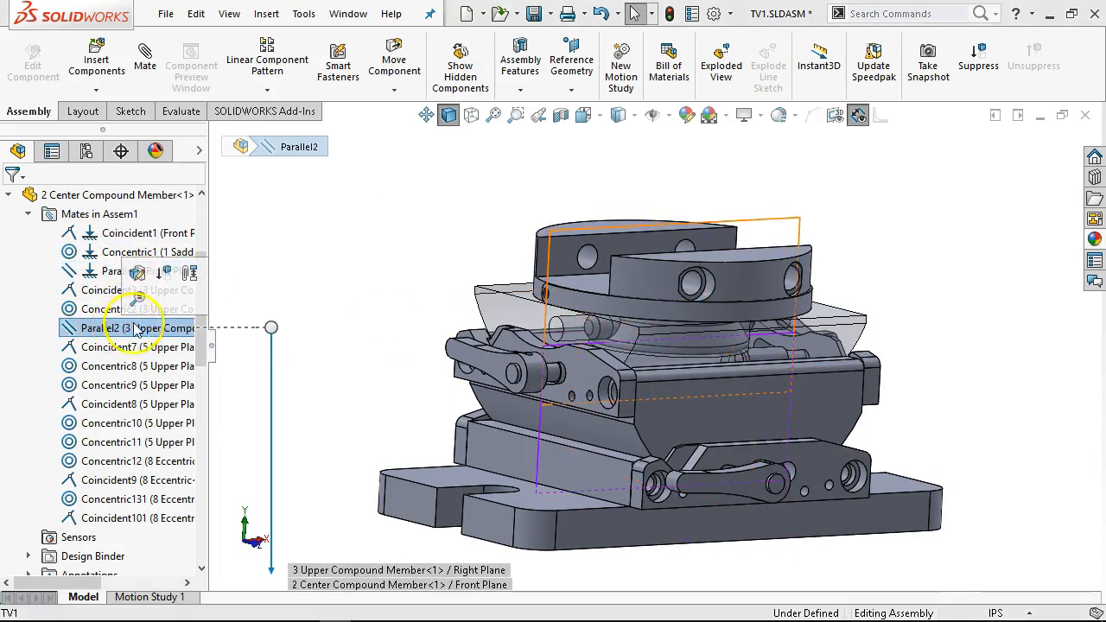
pyautogui.click(163, 274)
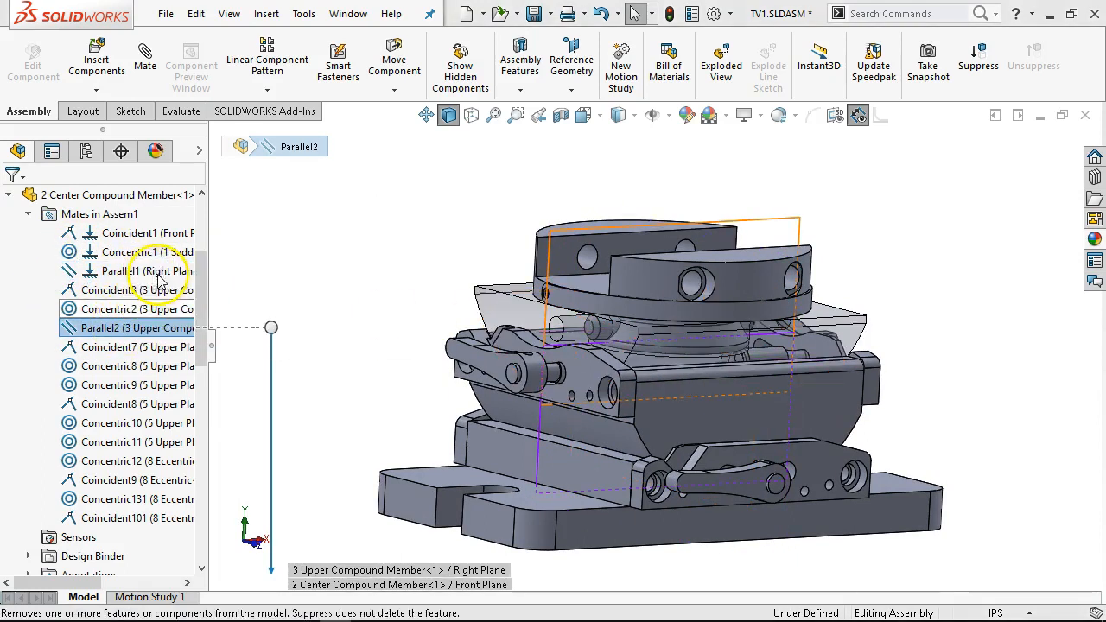
pyautogui.click(495, 301)
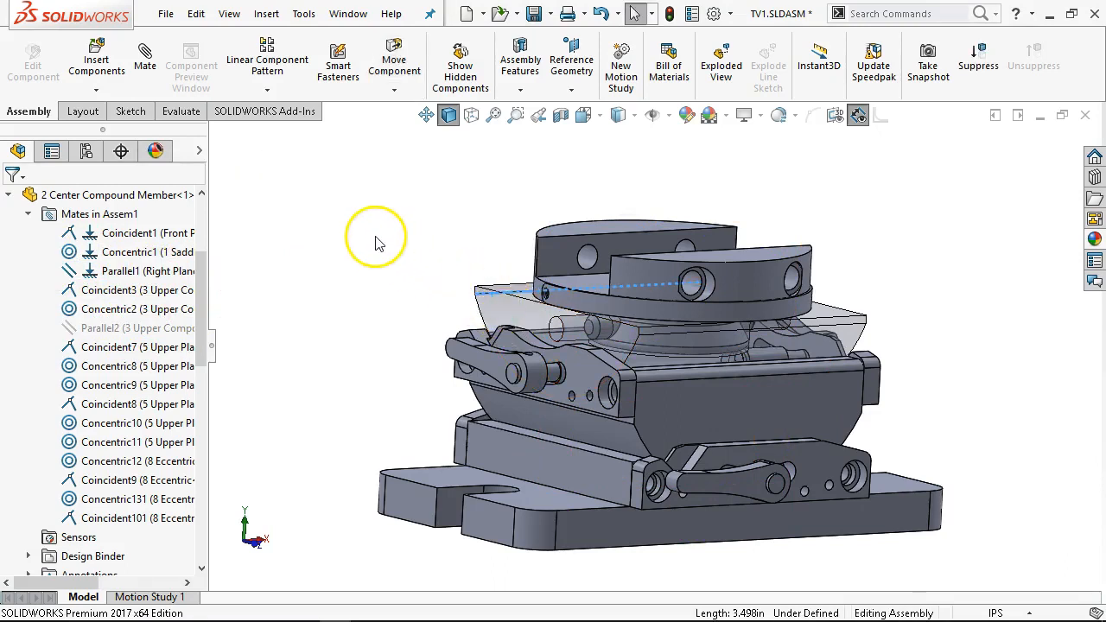
# Try to rotate the Upper Compound Member by its corner and side face, and try moving the Center Compound Member.
pyautogui.scroll(-3, 380, 249)
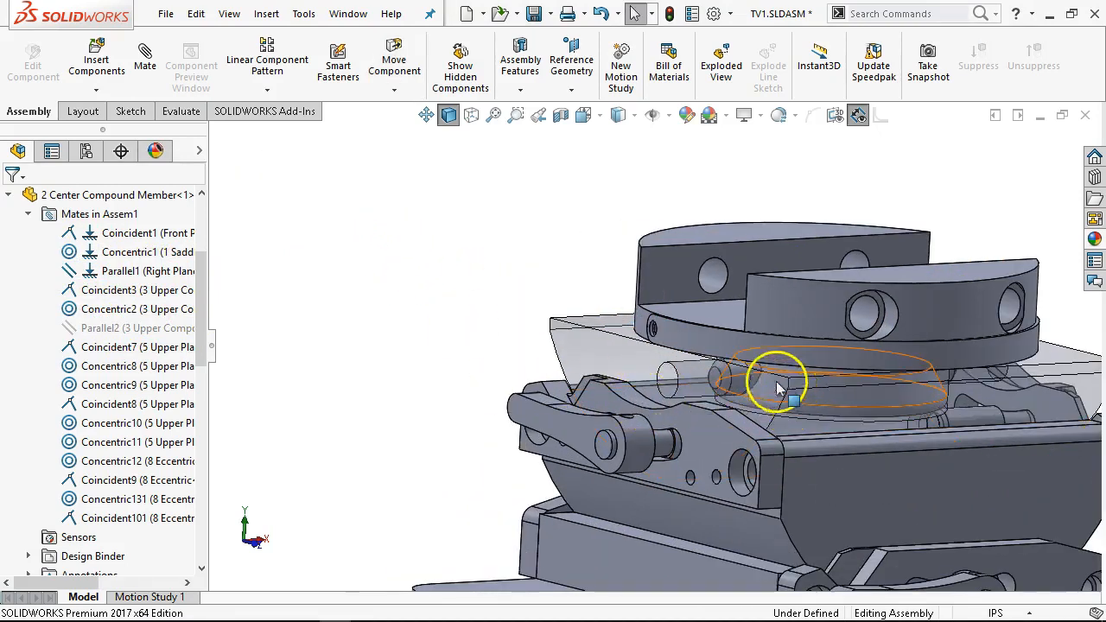
pyautogui.moveTo(550, 320)
pyautogui.mouseDown()
pyautogui.moveTo(571, 347)
pyautogui.moveTo(564, 321)
pyautogui.mouseUp()
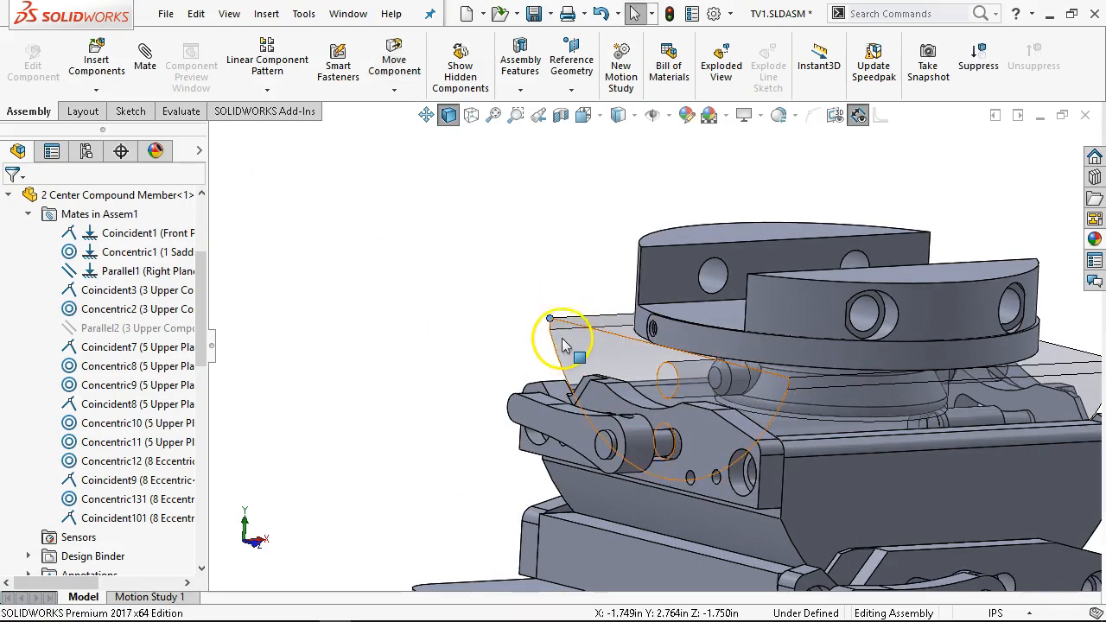
pyautogui.click(570, 355)
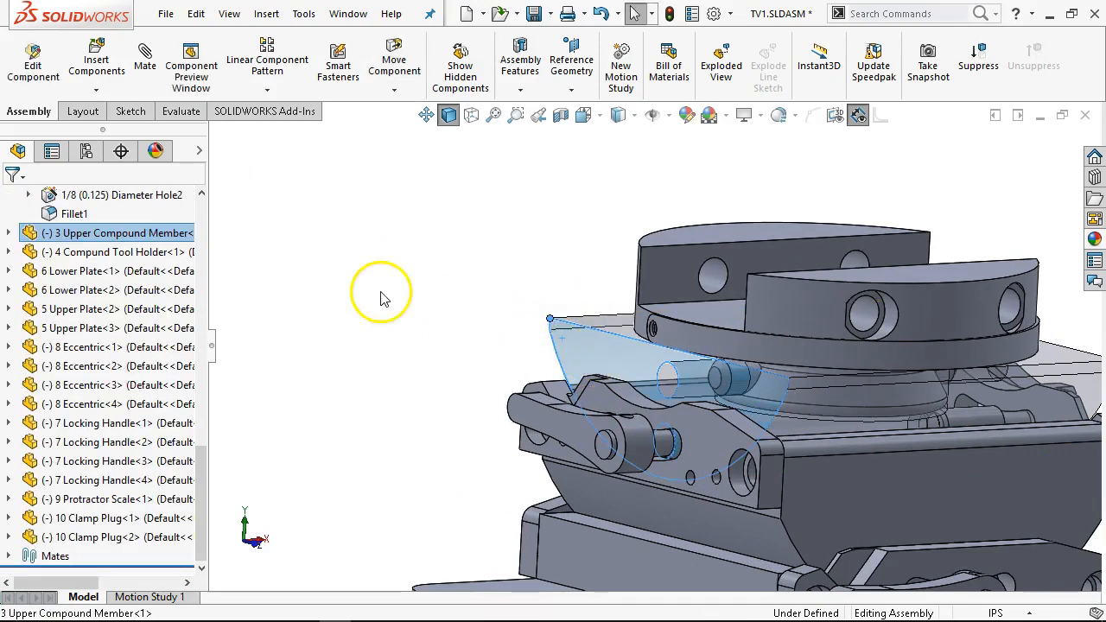
pyautogui.click(274, 310)
pyautogui.click(572, 356)
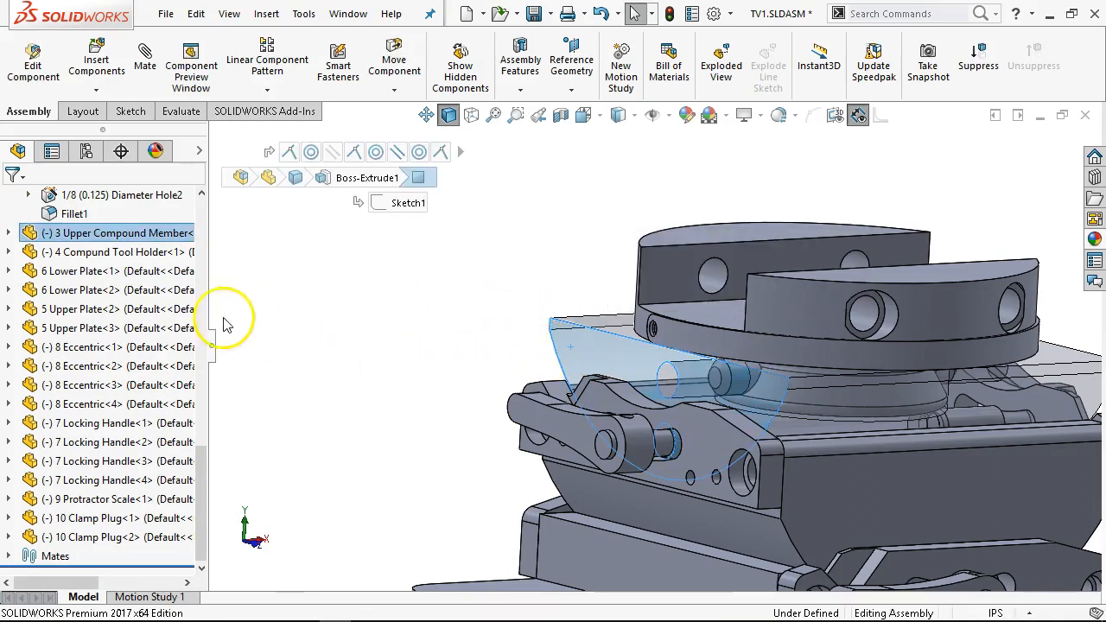
pyautogui.scroll(1, 245, 430)
pyautogui.moveTo(781, 469); pyautogui.dragTo(774, 465)
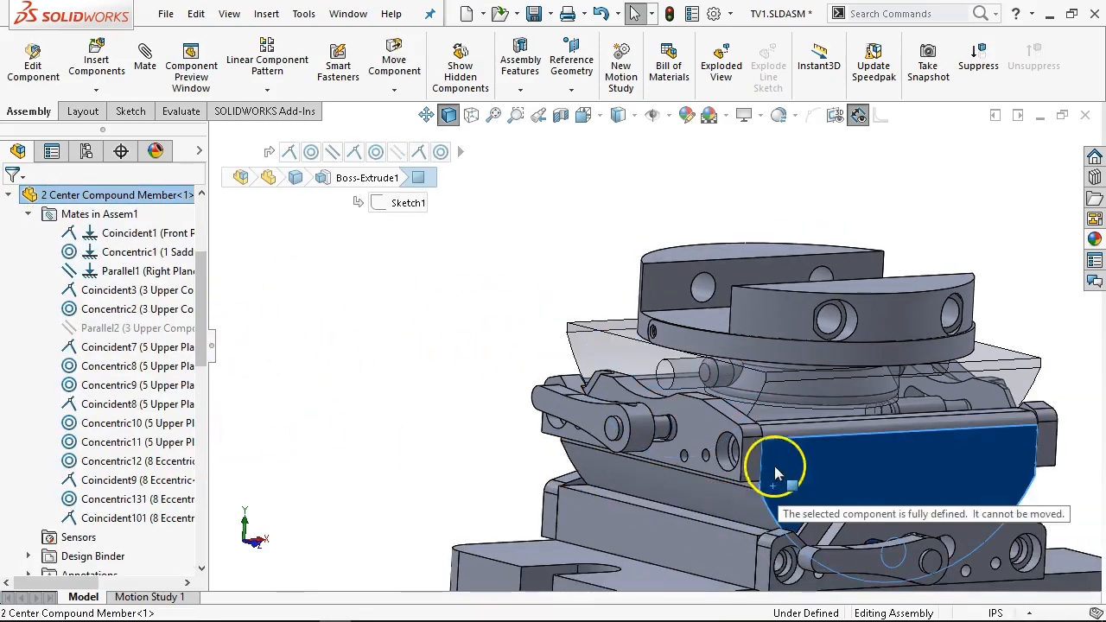
# Unsuppress the Parallel2 mate and check the planes used by the Center Compound Member's Parallel1 mate.
pyautogui.click(145, 328)
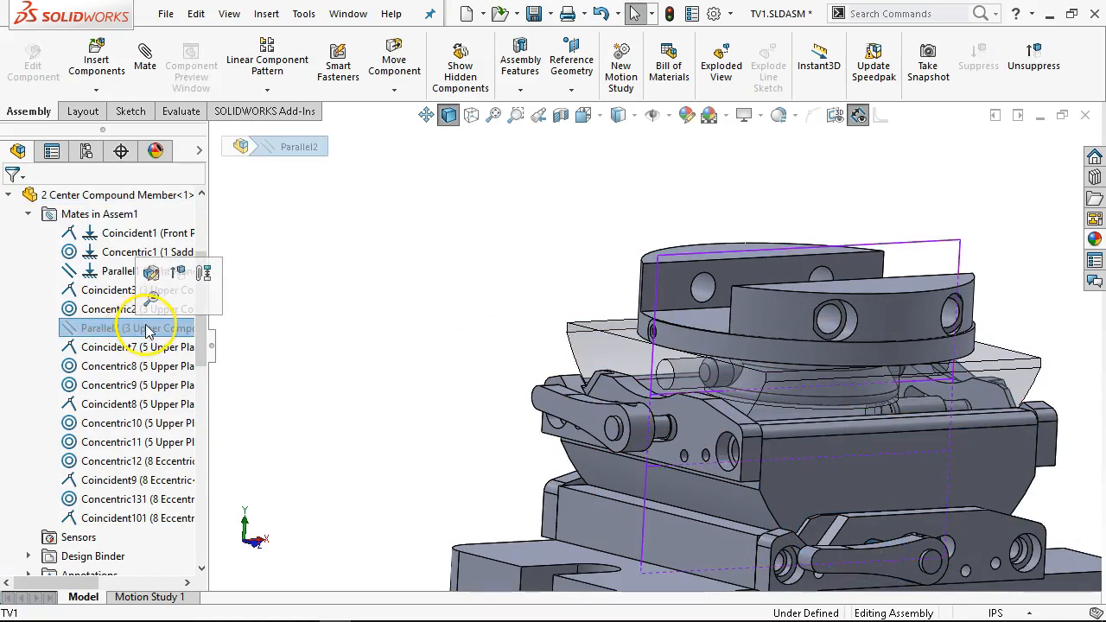
pyautogui.click(171, 271)
pyautogui.click(165, 271)
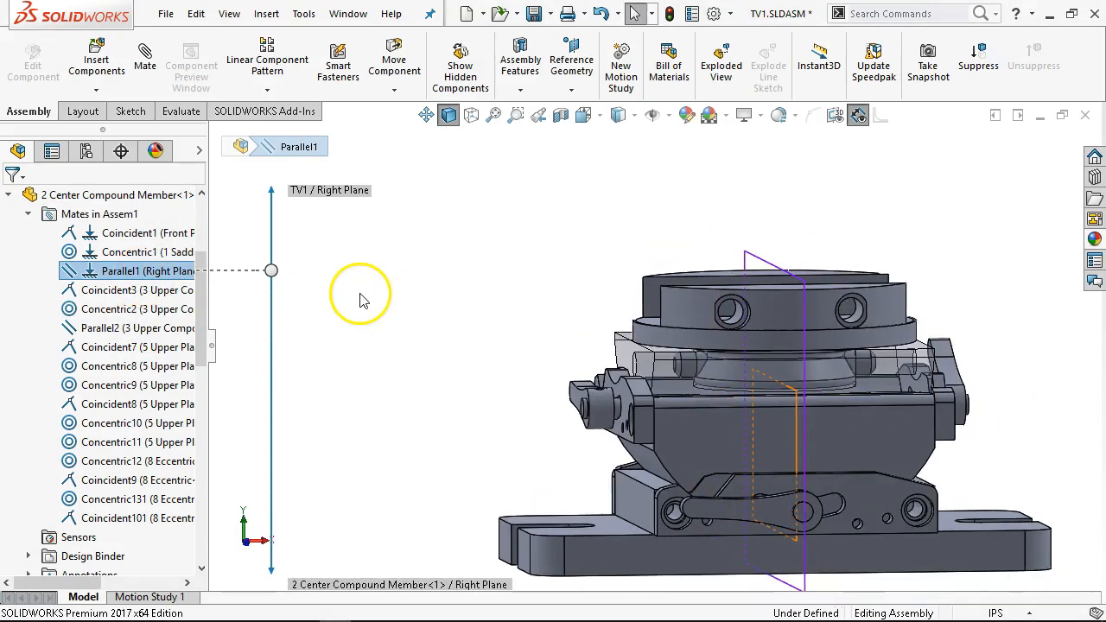
pyautogui.click(577, 356)
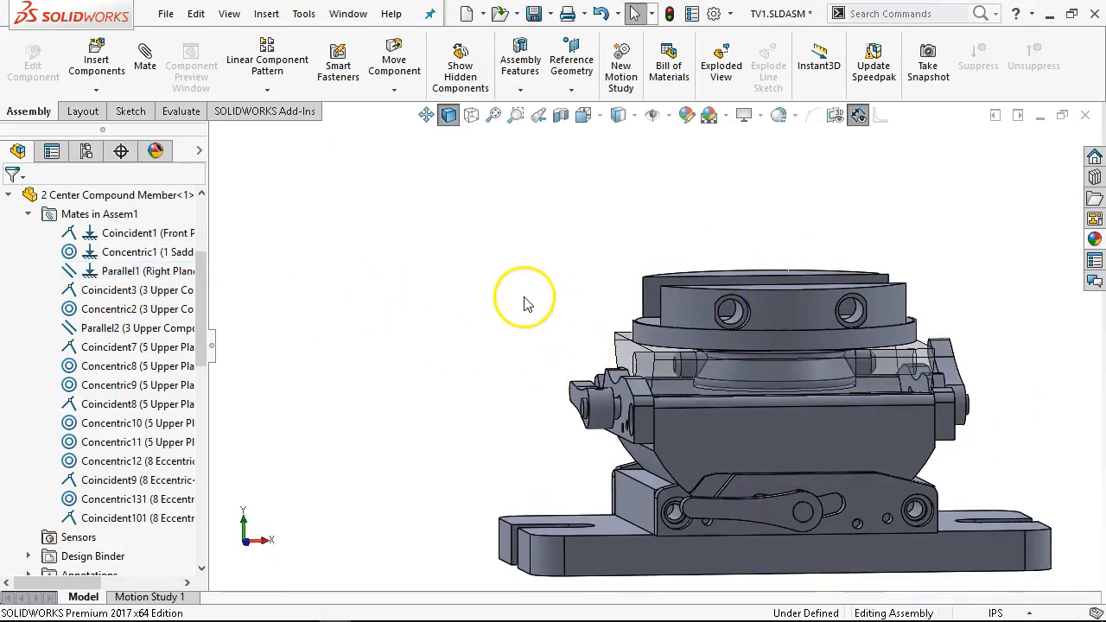
# List the Upper Compound Member's mates and suppress its Parallel2 mate to the Center Compound Member.
pyautogui.click(11, 198)
pyautogui.click(17, 234)
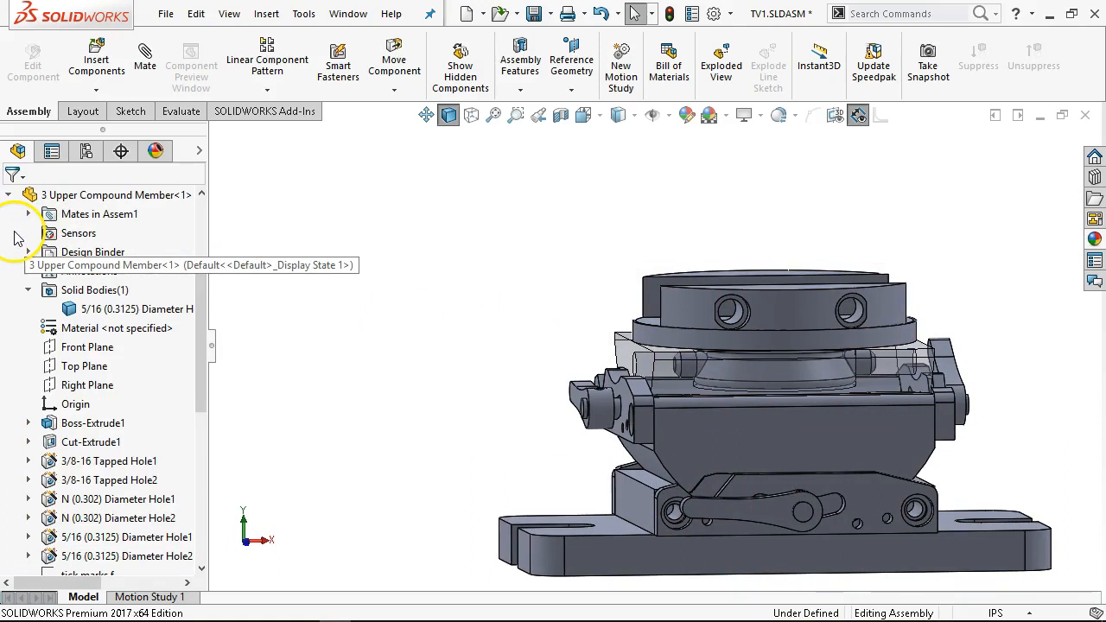
pyautogui.moveTo(205, 306); pyautogui.dragTo(203, 279)
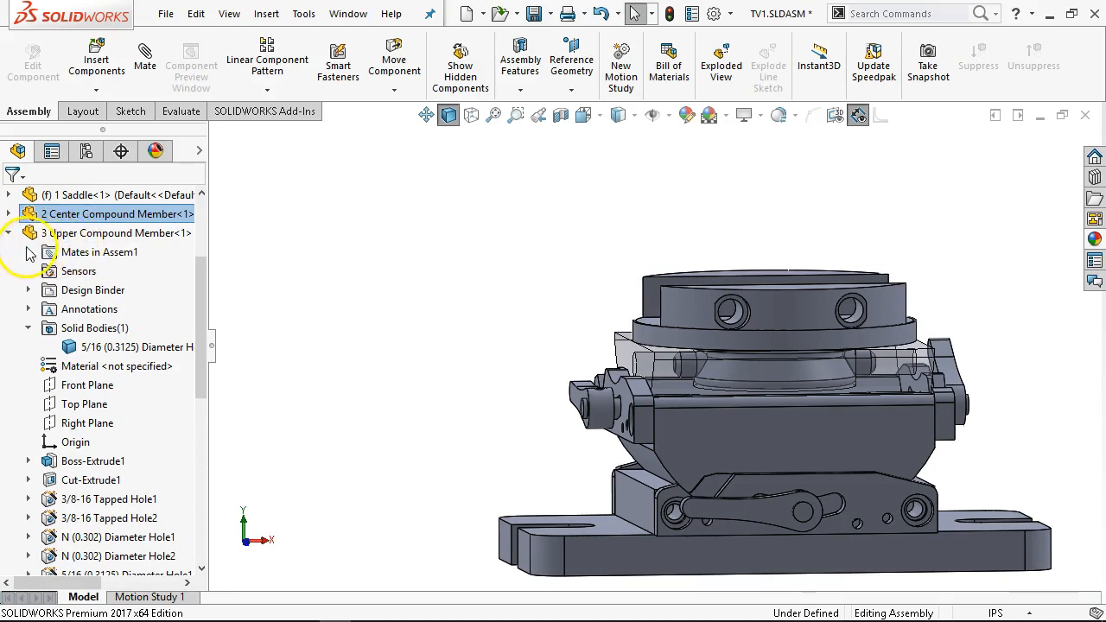
pyautogui.click(29, 252)
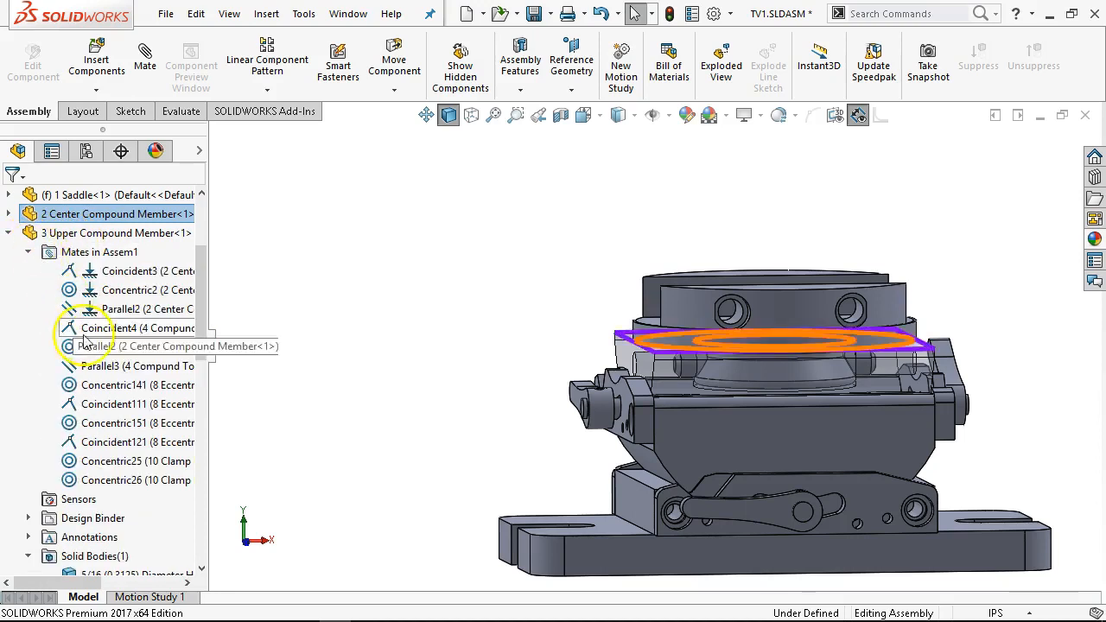
pyautogui.click(129, 309)
pyautogui.moveTo(419, 298); pyautogui.dragTo(449, 325, button='middle')
pyautogui.rightClick(128, 315)
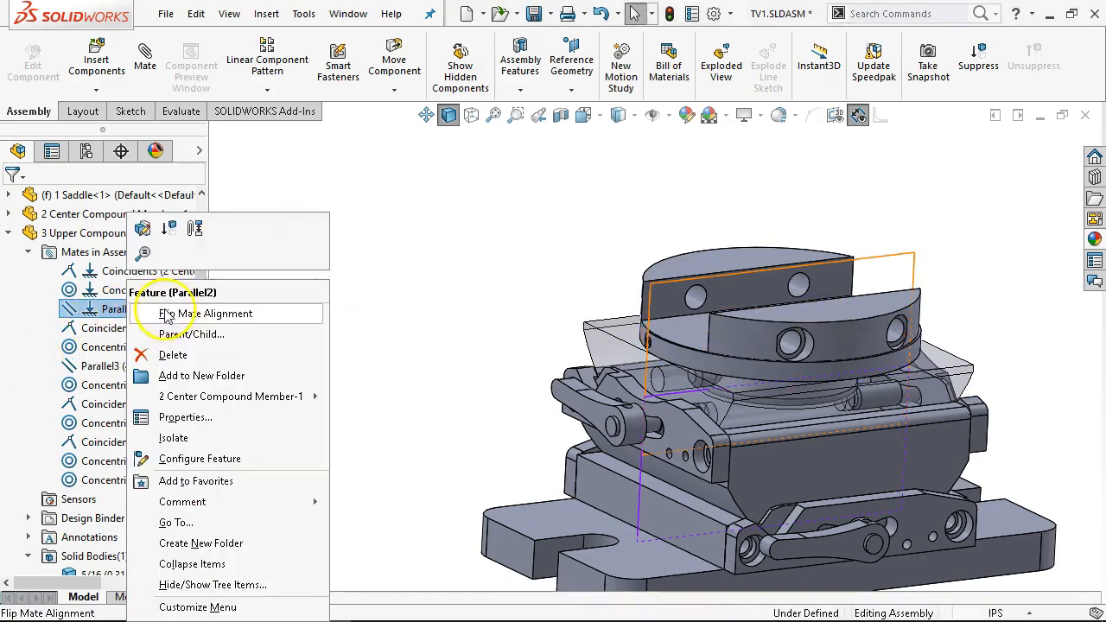
pyautogui.click(169, 230)
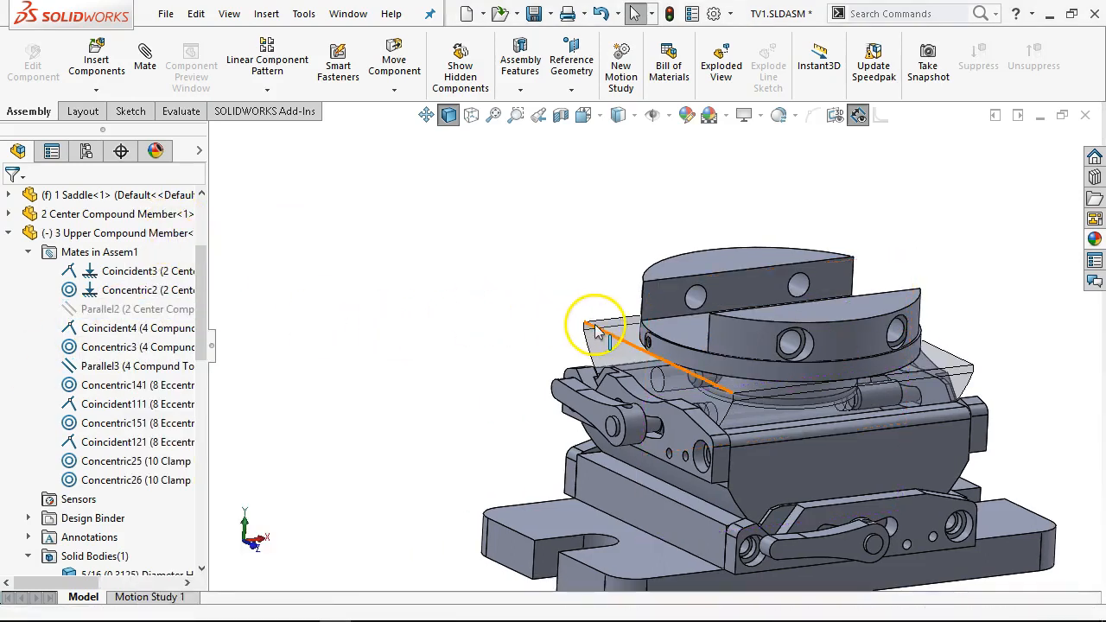
# Try to rotate the Upper Compound Member by its upper front corner.
pyautogui.scroll(-2, 659, 381)
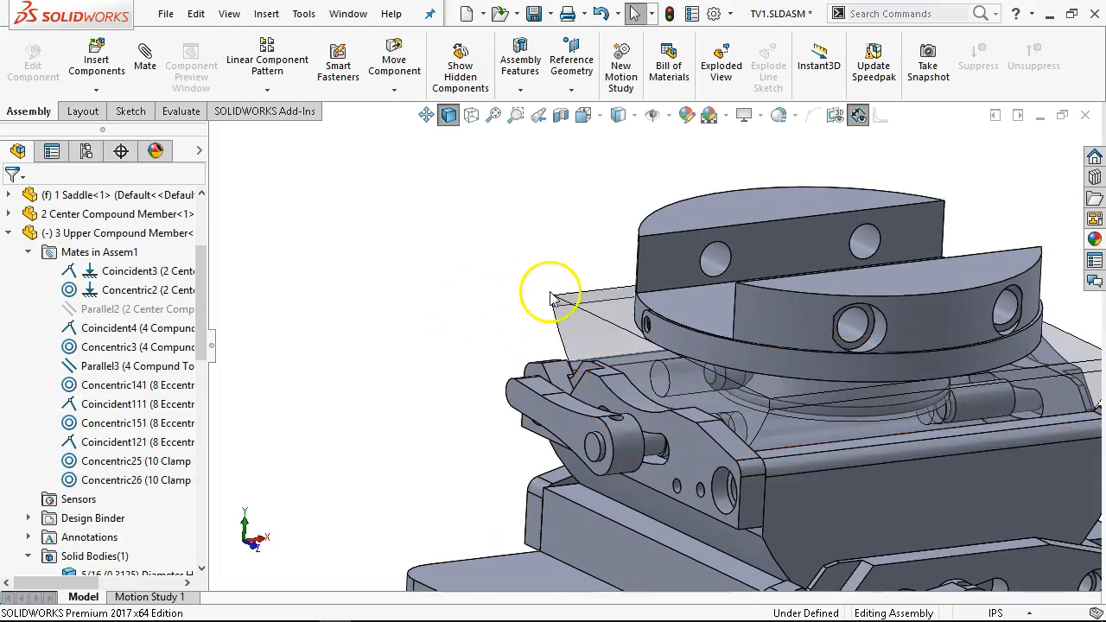
pyautogui.moveTo(553, 297)
pyautogui.mouseDown()
pyautogui.moveTo(562, 340)
pyautogui.moveTo(553, 309)
pyautogui.moveTo(568, 289)
pyautogui.mouseUp()
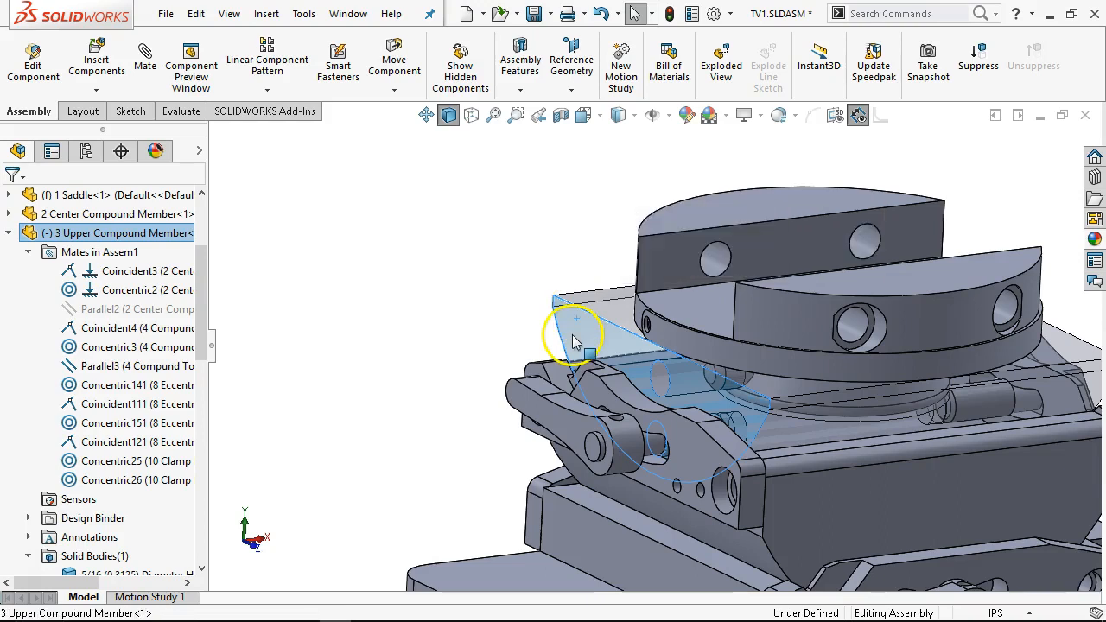
pyautogui.click(468, 325)
pyautogui.scroll(2, 512, 319)
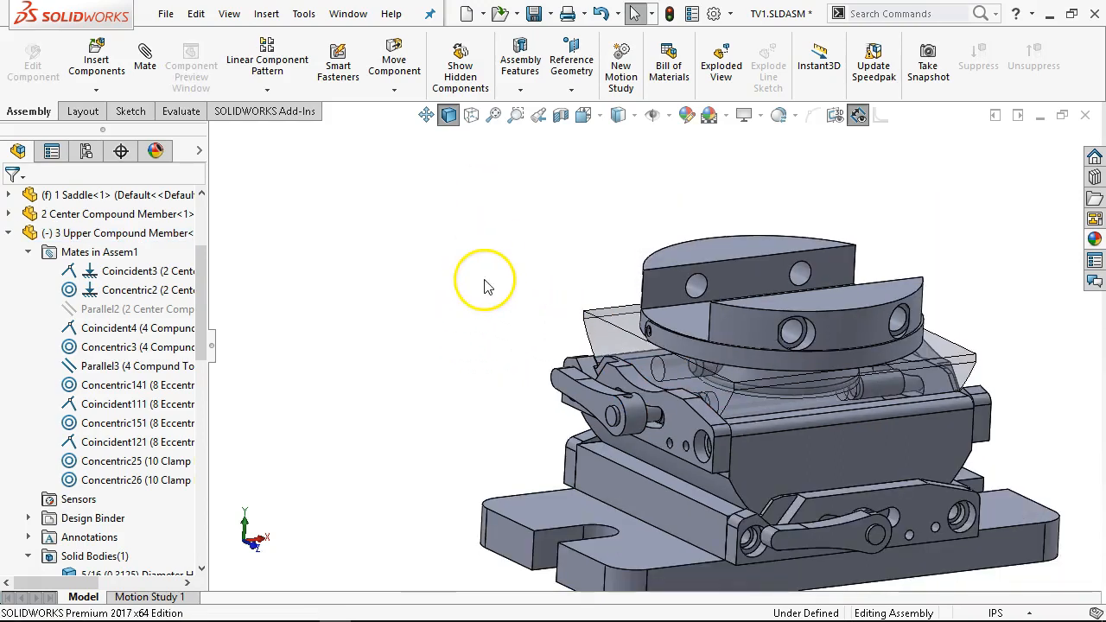
# Suppress the Parallel3 mate between the right planes of the Compound Tool Holder and the Upper Compound Member.
pyautogui.click(108, 367)
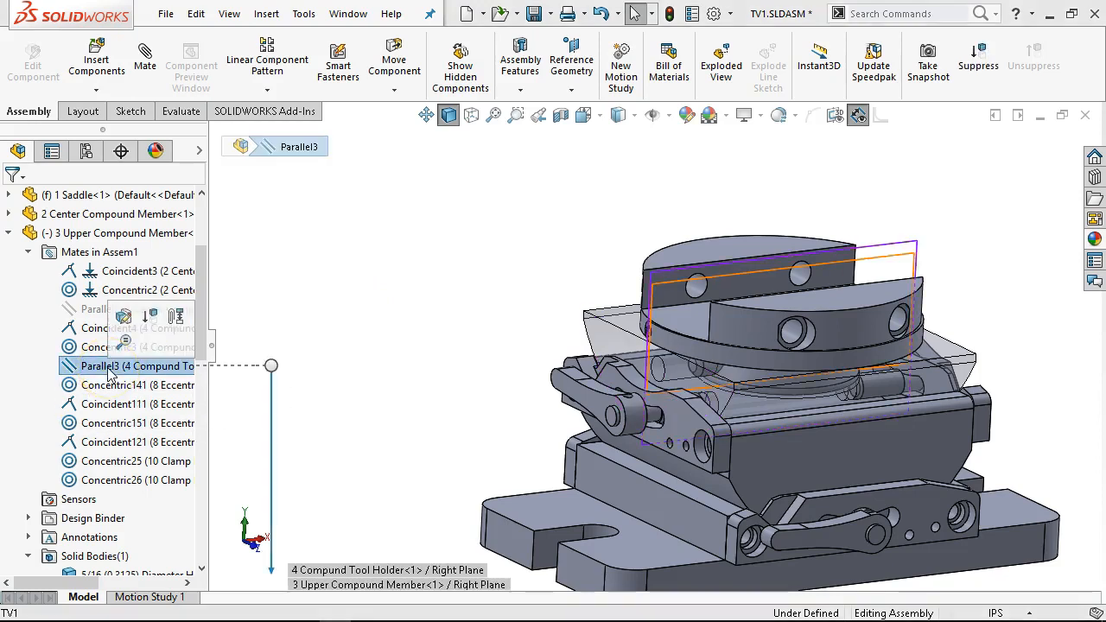
pyautogui.click(150, 318)
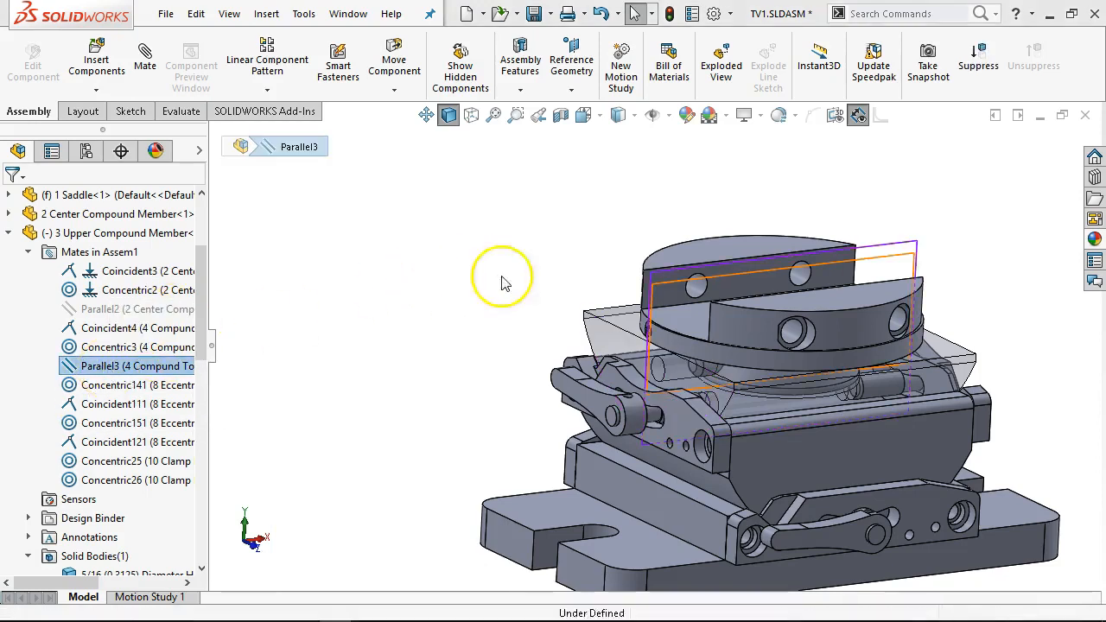
# Test the rotation of the Compound Tool Holder and collapse the Upper Compound Member's mate list.
pyautogui.moveTo(695, 262); pyautogui.dragTo(588, 334)
pyautogui.moveTo(482, 256); pyautogui.dragTo(539, 294, button='middle')
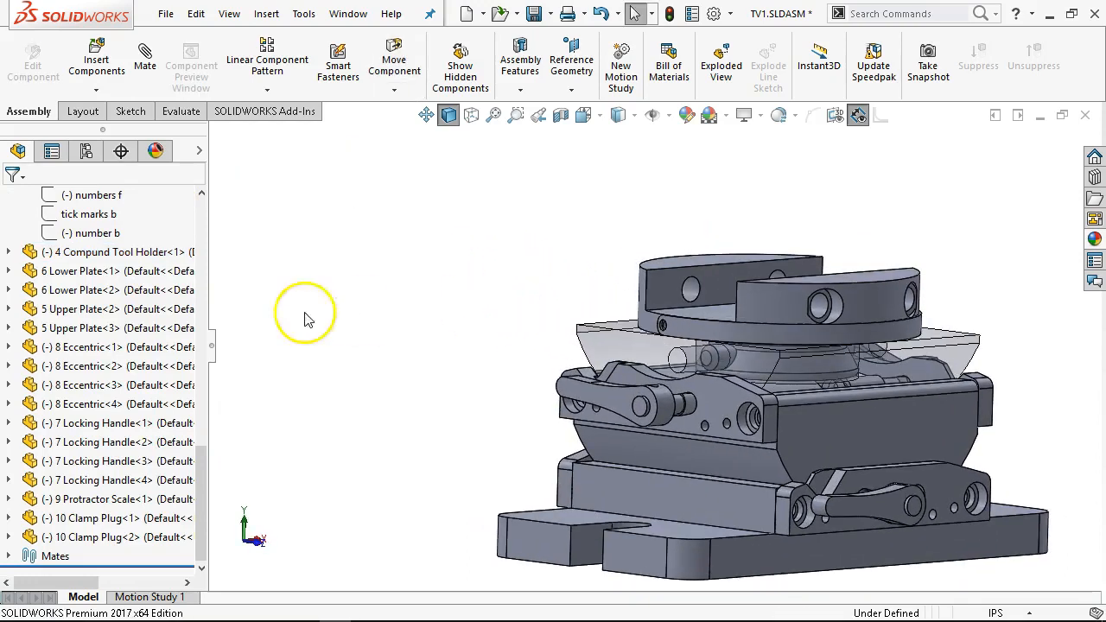
pyautogui.moveTo(202, 477); pyautogui.dragTo(240, 276)
pyautogui.click(9, 235)
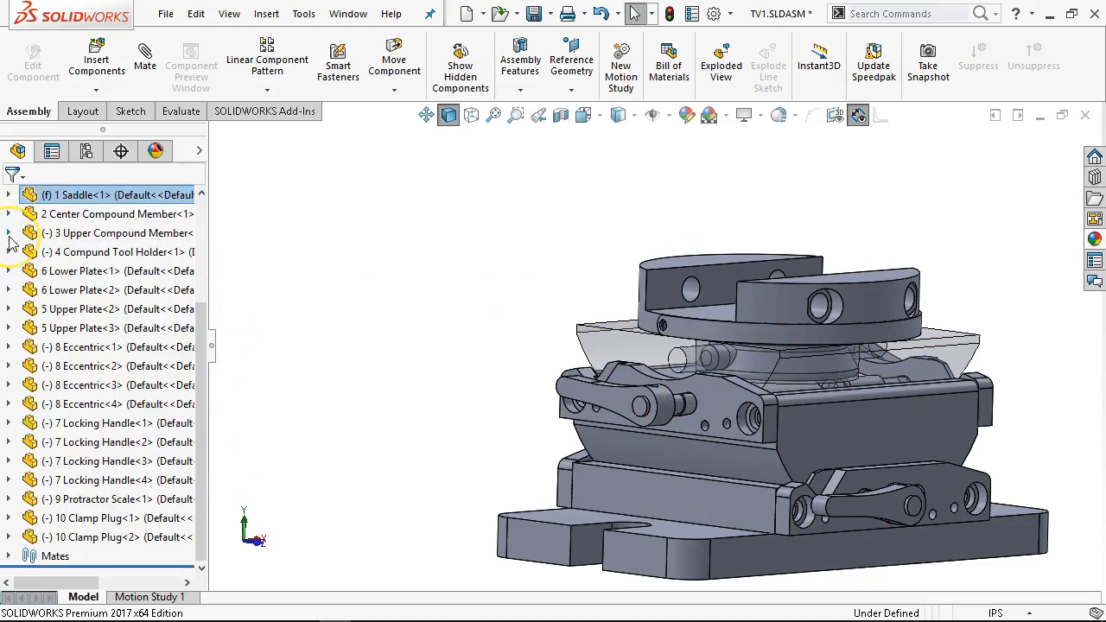
# List the Center Compound Member's mates and examine the references of Parallel1, Concentric1 and Coincident1.
pyautogui.click(65, 251)
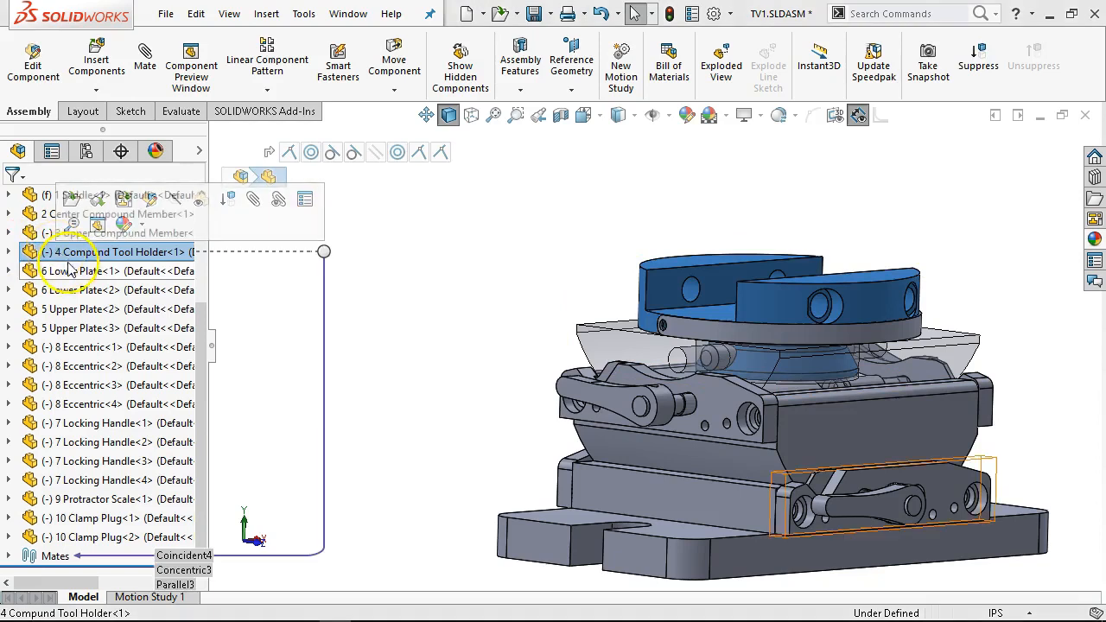
pyautogui.click(10, 214)
pyautogui.click(28, 214)
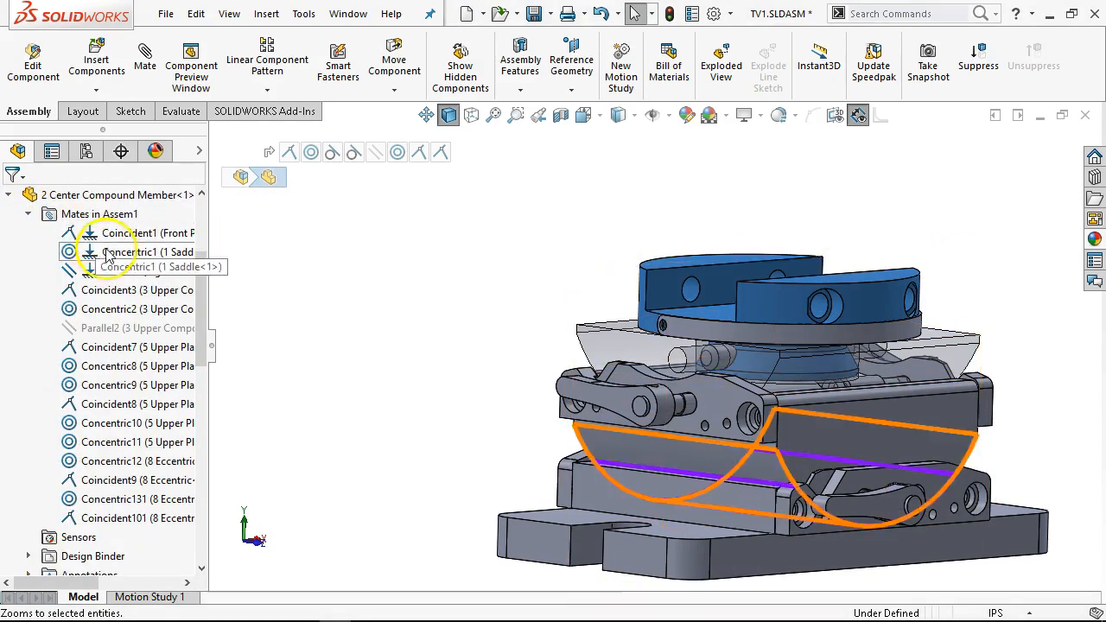
pyautogui.click(119, 273)
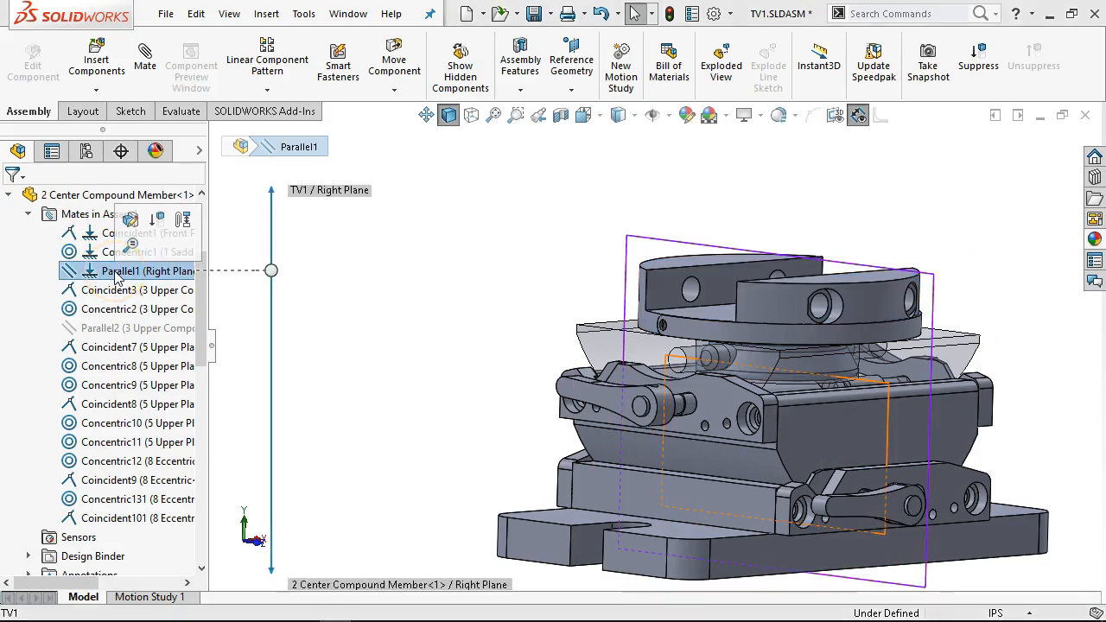
pyautogui.moveTo(395, 316)
pyautogui.mouseDown(button='middle')
pyautogui.moveTo(334, 324)
pyautogui.moveTo(377, 322)
pyautogui.mouseUp(button='middle')
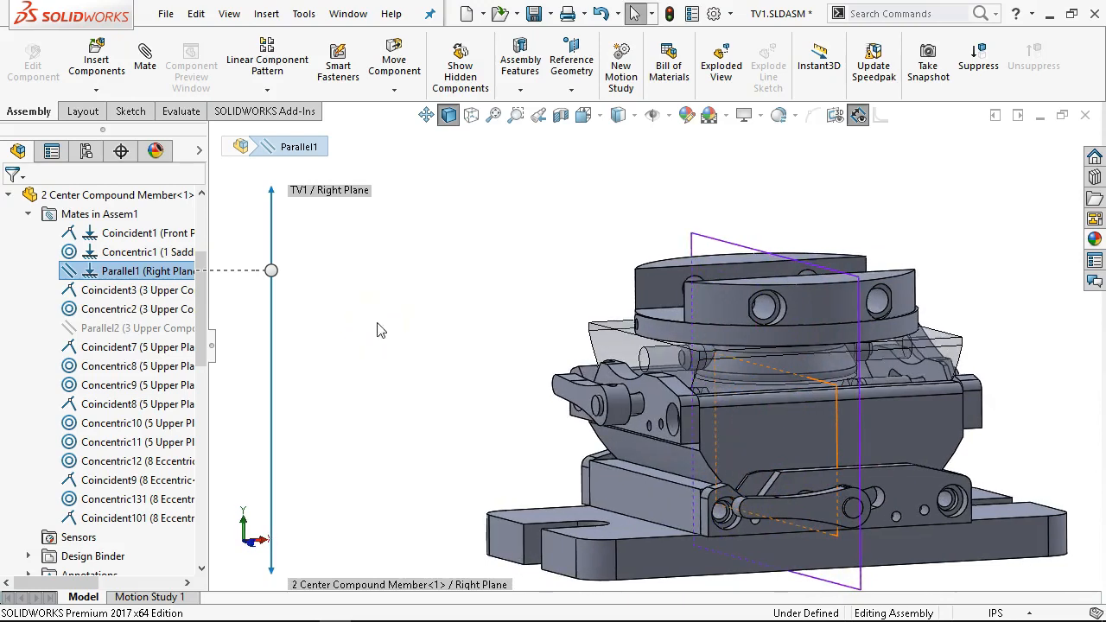
pyautogui.click(123, 254)
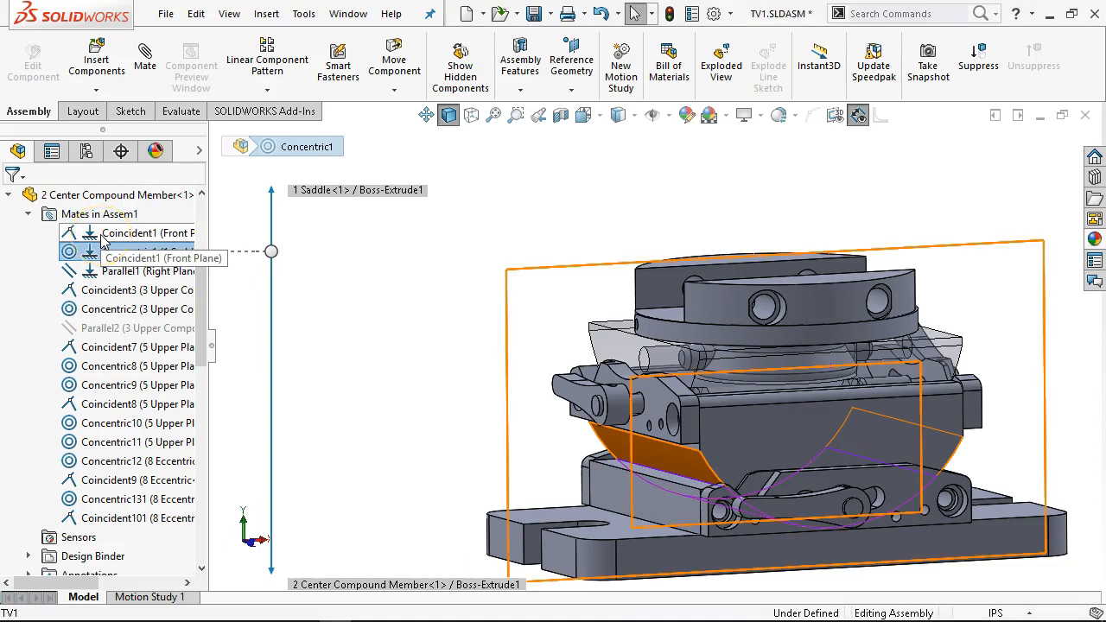
pyautogui.moveTo(408, 277); pyautogui.dragTo(400, 250, button='middle')
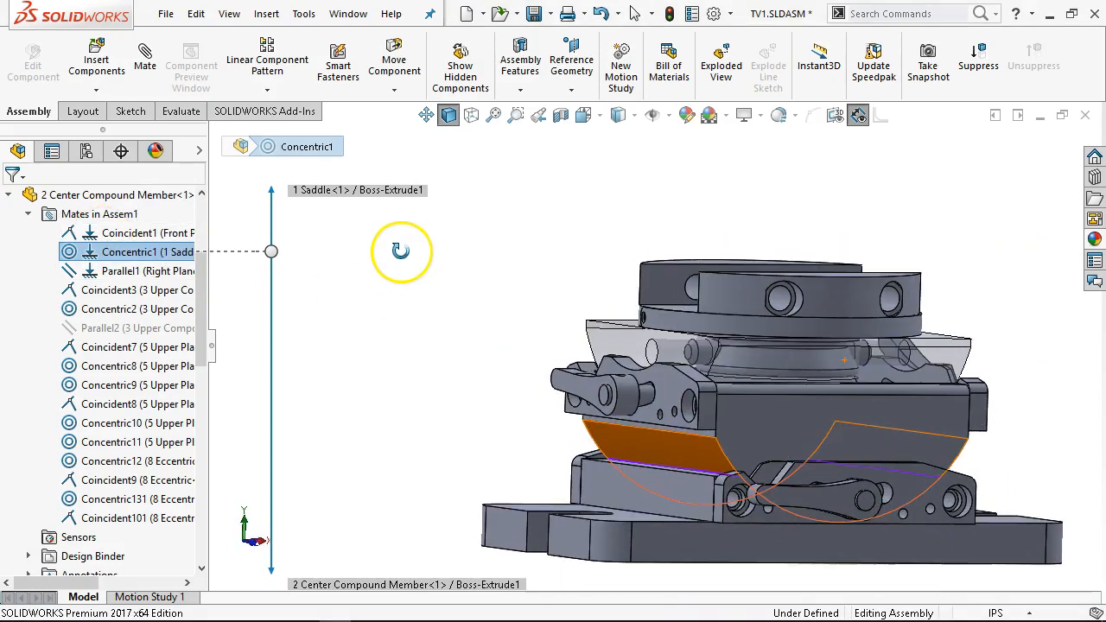
pyautogui.click(162, 235)
pyautogui.moveTo(469, 303); pyautogui.dragTo(471, 357, button='middle')
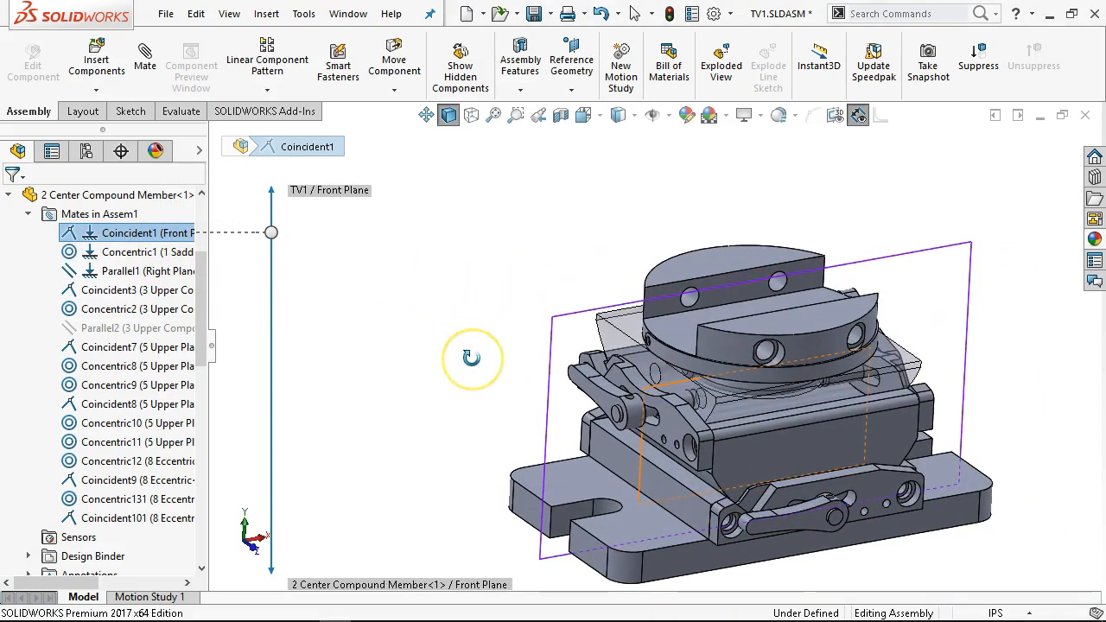
# Suppress the Parallel1 mate between the right planes of the Center Compound Member and the assembly.
pyautogui.click(125, 273)
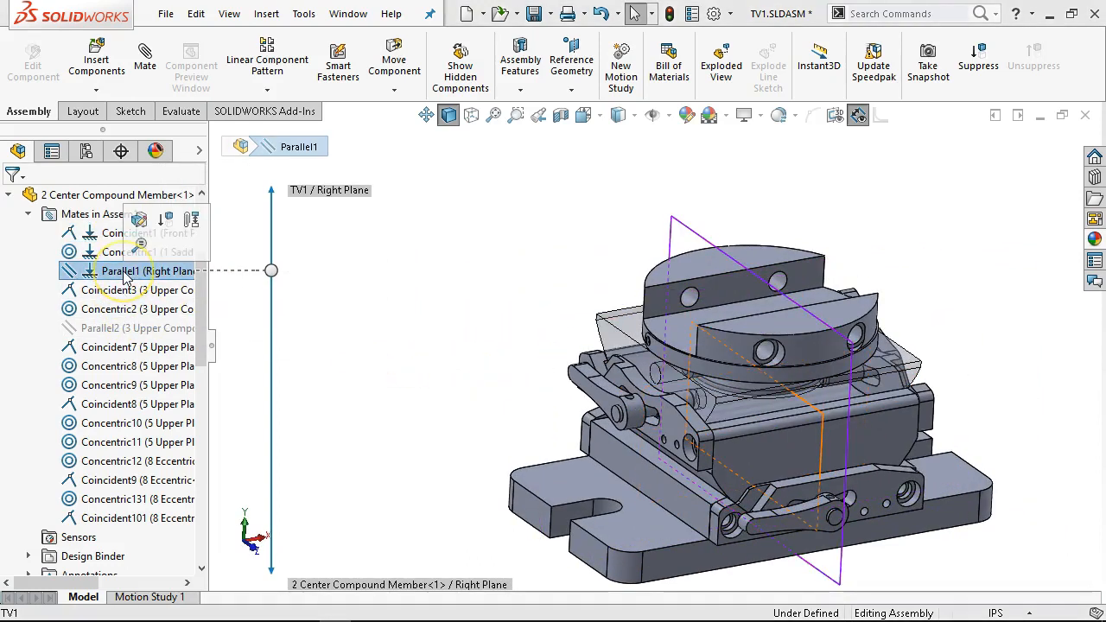
pyautogui.click(355, 303)
pyautogui.click(159, 271)
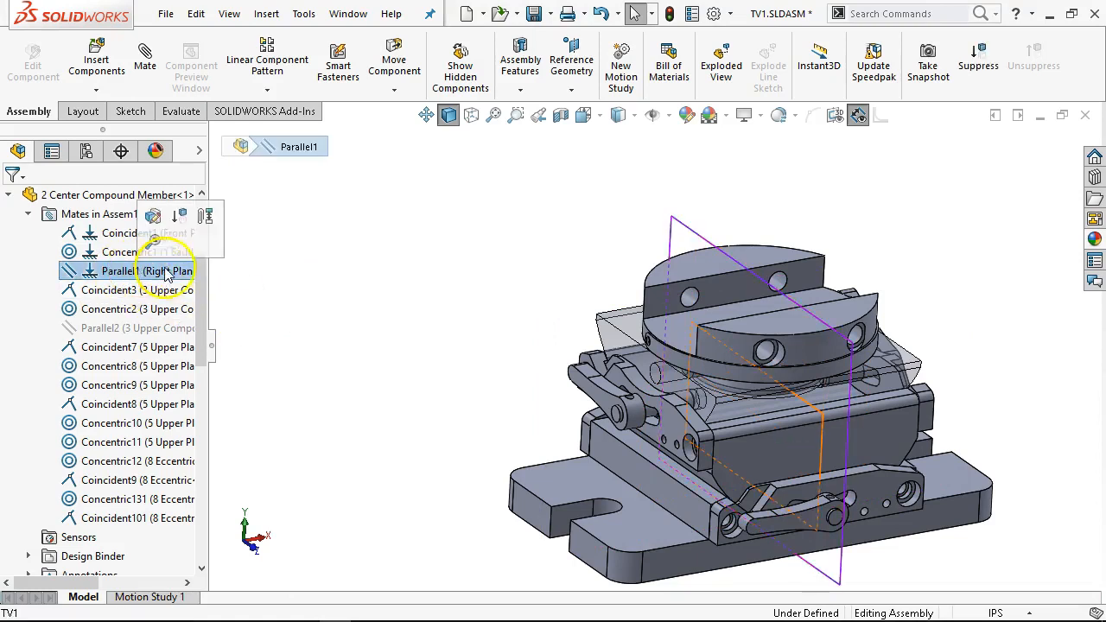
pyautogui.click(172, 208)
pyautogui.scroll(-2, 787, 430)
# Test the tilting of the Center Compound Member in the Saddle by its front and curved faces, collapsing its mate list.
pyautogui.moveTo(744, 440); pyautogui.dragTo(723, 423)
pyautogui.scroll(1, 300, 351)
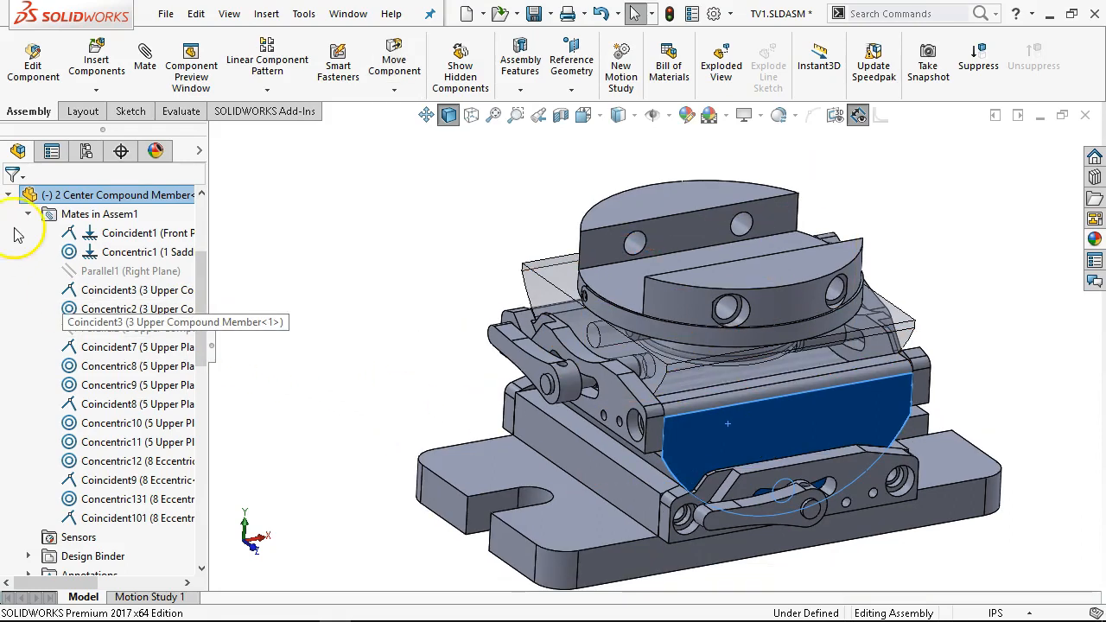
pyautogui.click(10, 197)
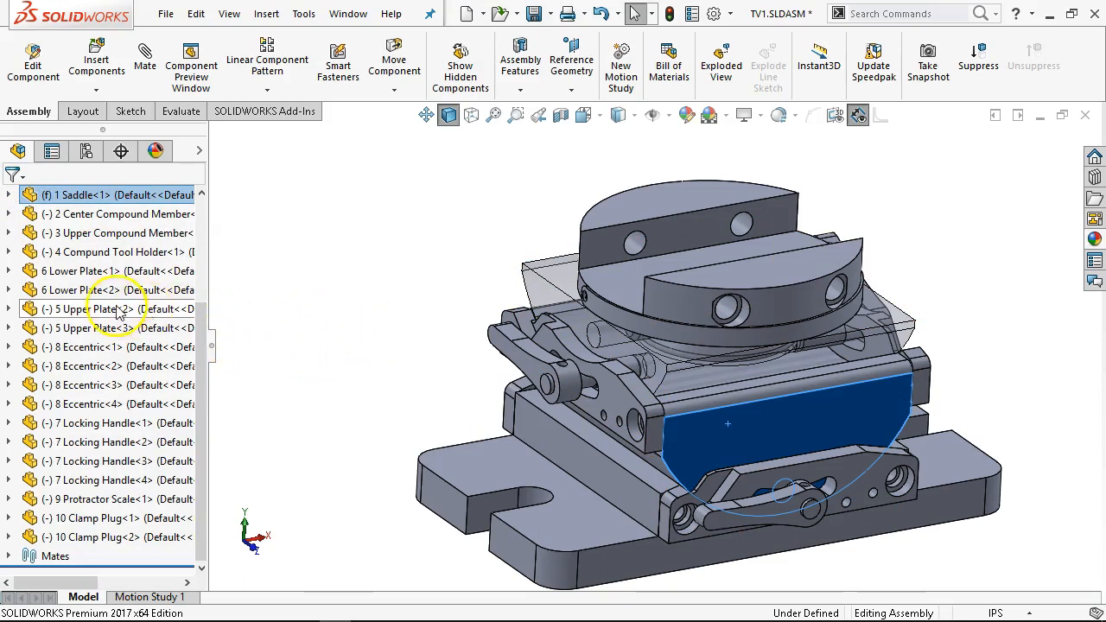
pyautogui.moveTo(374, 271); pyautogui.dragTo(370, 240, button='middle')
pyautogui.moveTo(555, 398); pyautogui.dragTo(467, 239)
pyautogui.moveTo(437, 281); pyautogui.dragTo(445, 322, button='middle')
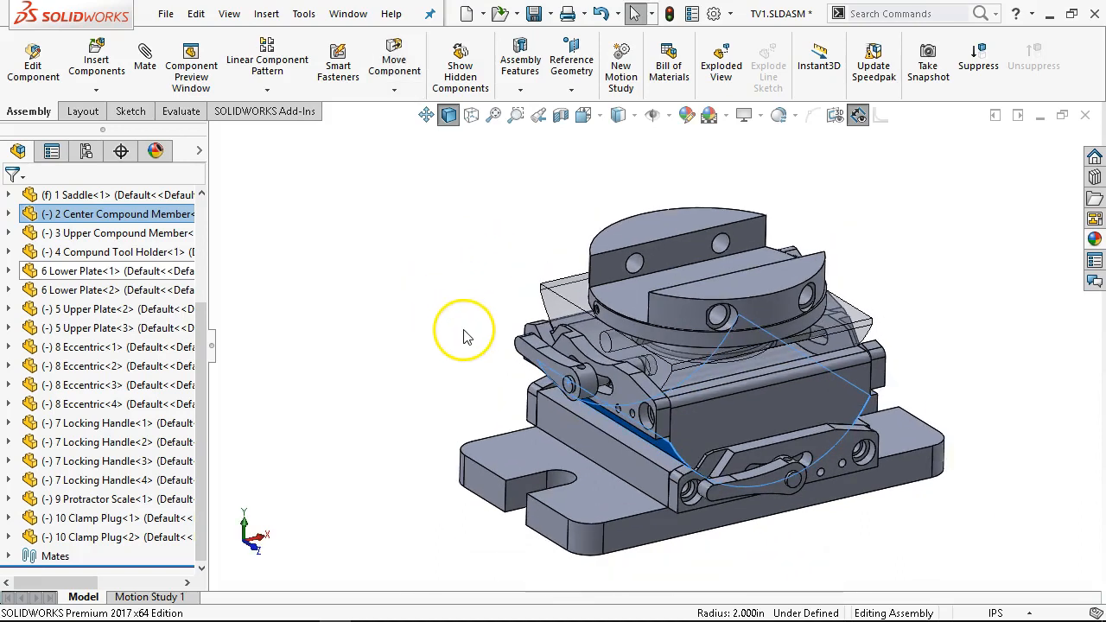
# Unsuppress the Parallel1, Parallel2 and Parallel3 mates together from the assembly's list of mates.
pyautogui.hotkey('ctrl', '7')
pyautogui.scroll(-1, 741, 536)
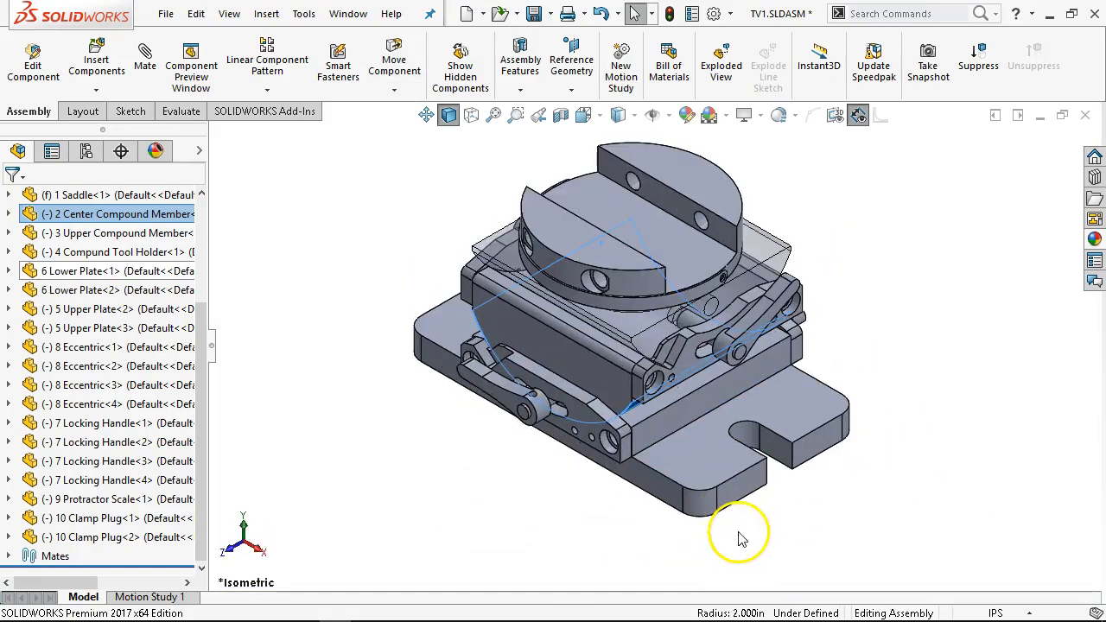
pyautogui.click(437, 450)
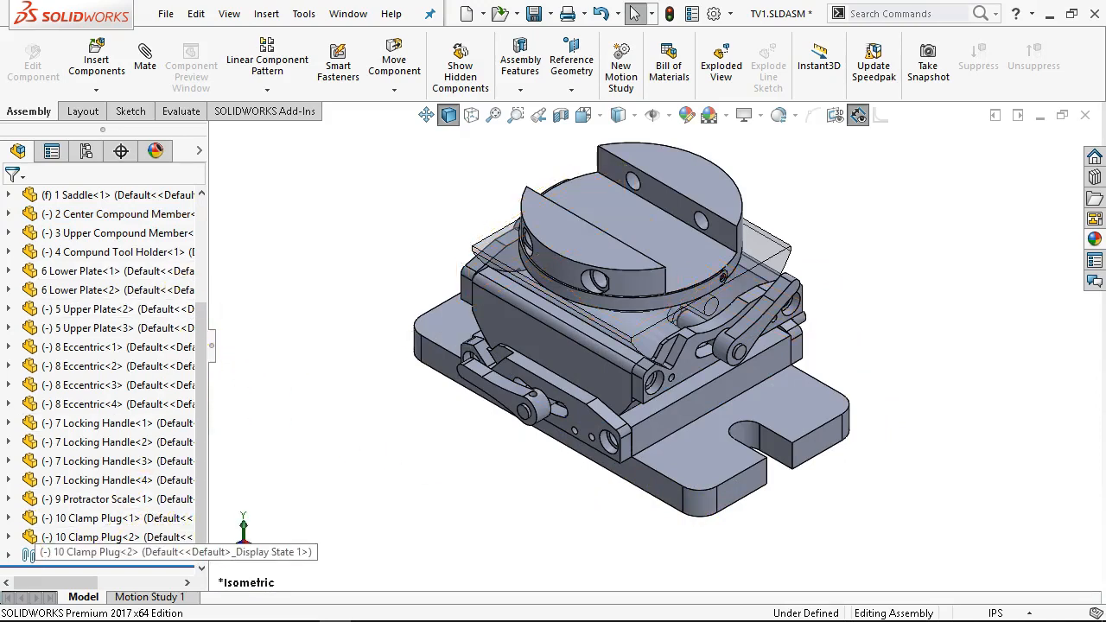
pyautogui.click(9, 558)
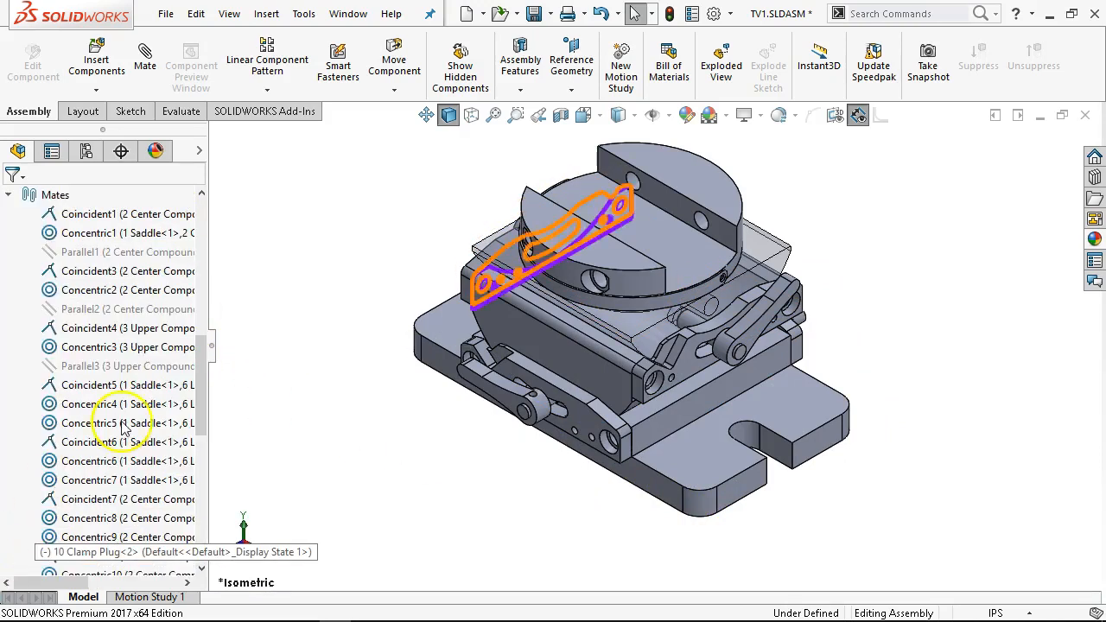
pyautogui.click(71, 366)
pyautogui.keyDown('ctrl'); pyautogui.click(82, 308); pyautogui.keyUp('ctrl')
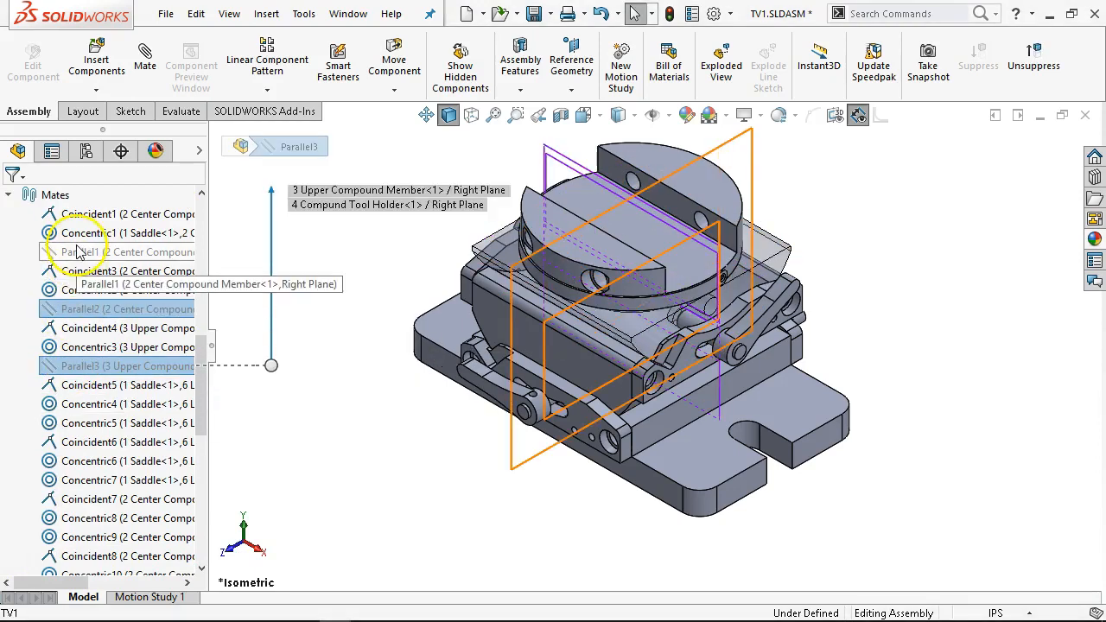
pyautogui.keyDown('ctrl'); pyautogui.click(82, 252); pyautogui.keyUp('ctrl')
pyautogui.click(121, 193)
pyautogui.click(383, 416)
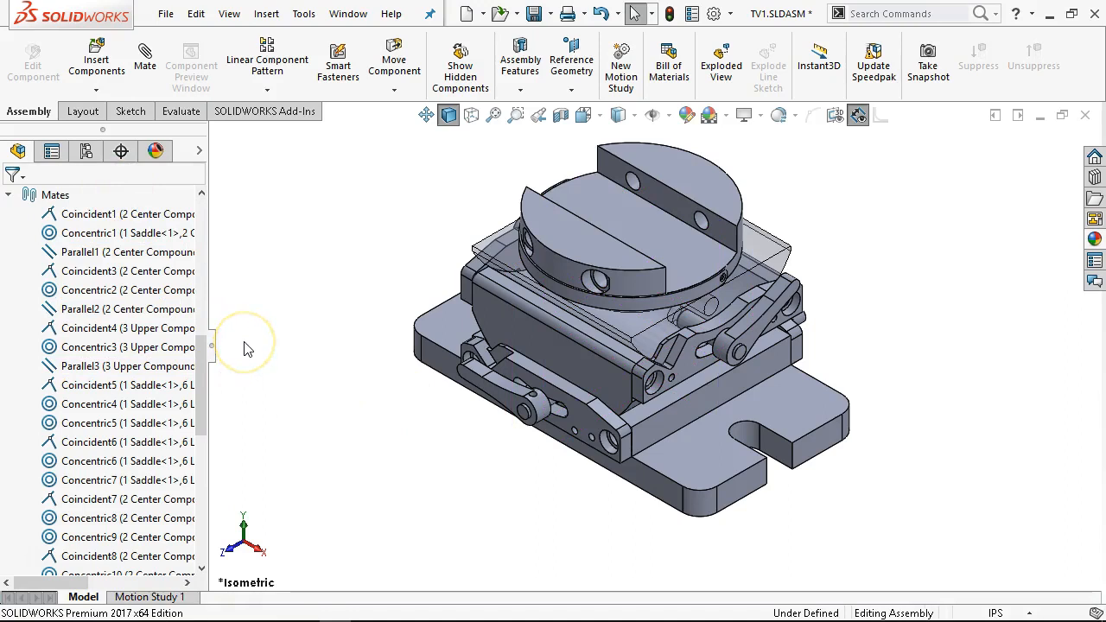
# Collapse the assembly's mate list and check the alignment of the vise from the front and at an angle.
pyautogui.hotkey('ctrl', '1')
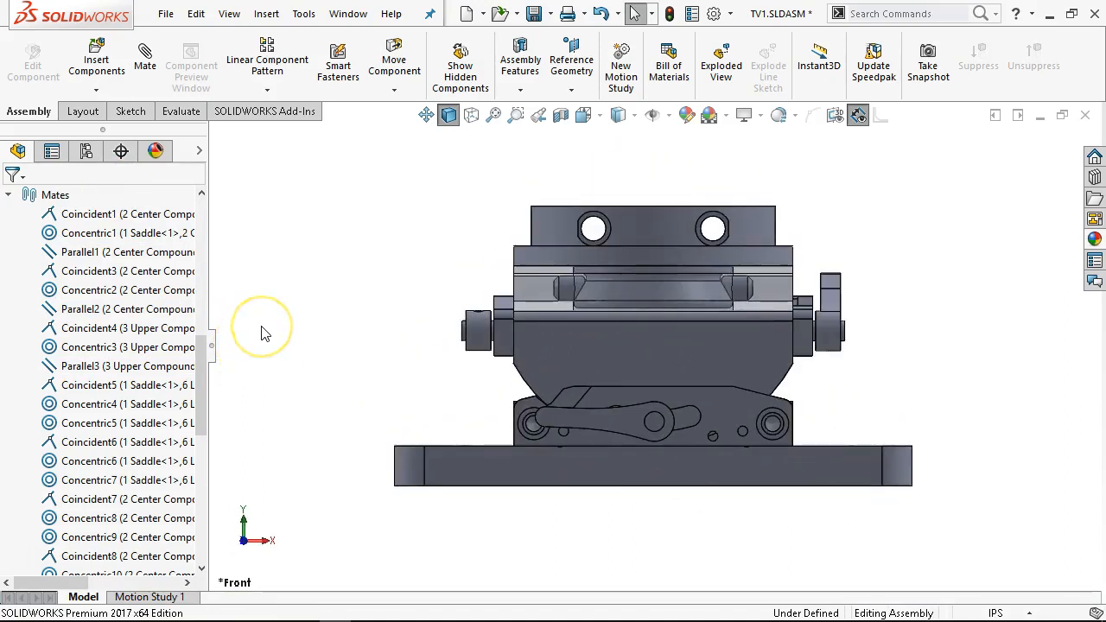
pyautogui.click(7, 198)
pyautogui.moveTo(328, 317); pyautogui.dragTo(376, 384, button='middle')
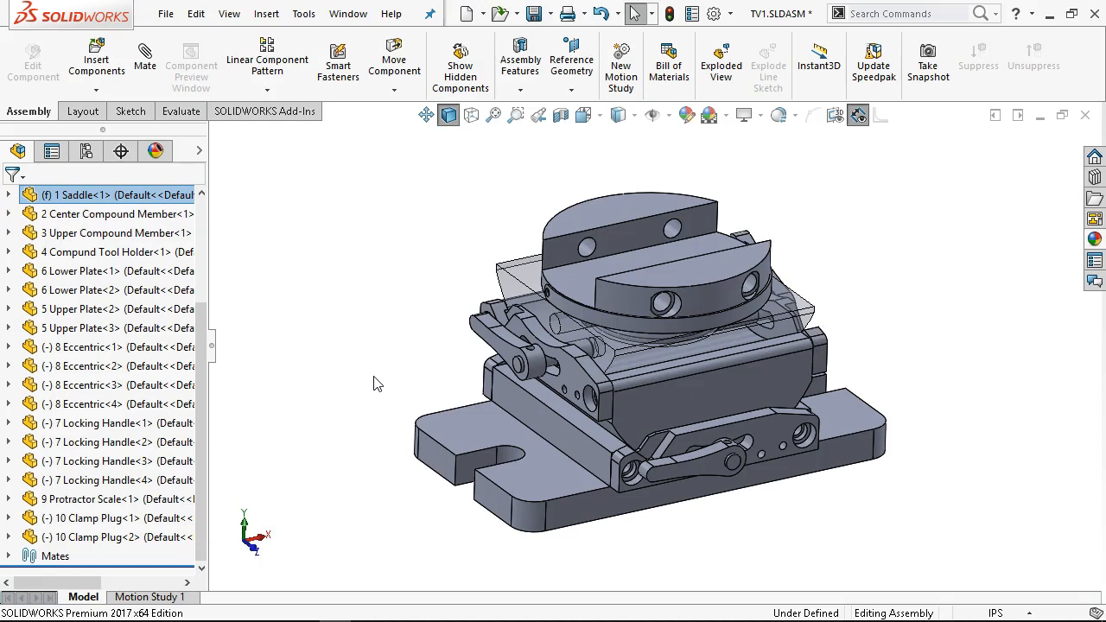
pyautogui.moveTo(363, 371); pyautogui.dragTo(361, 322, button='middle')
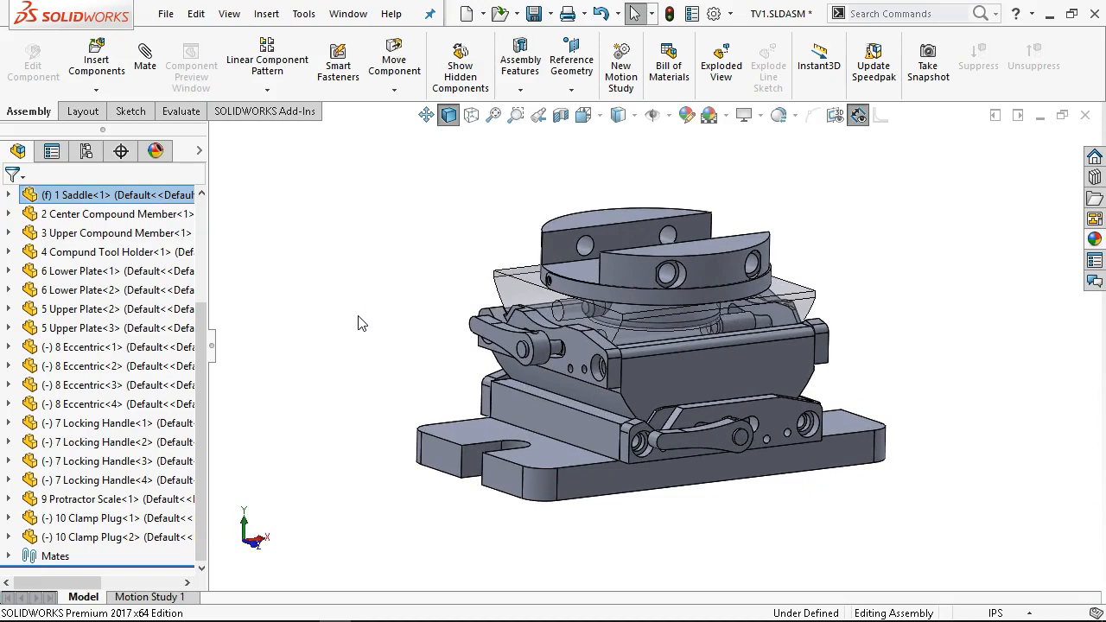
pyautogui.moveTo(361, 323); pyautogui.dragTo(389, 344, button='middle')
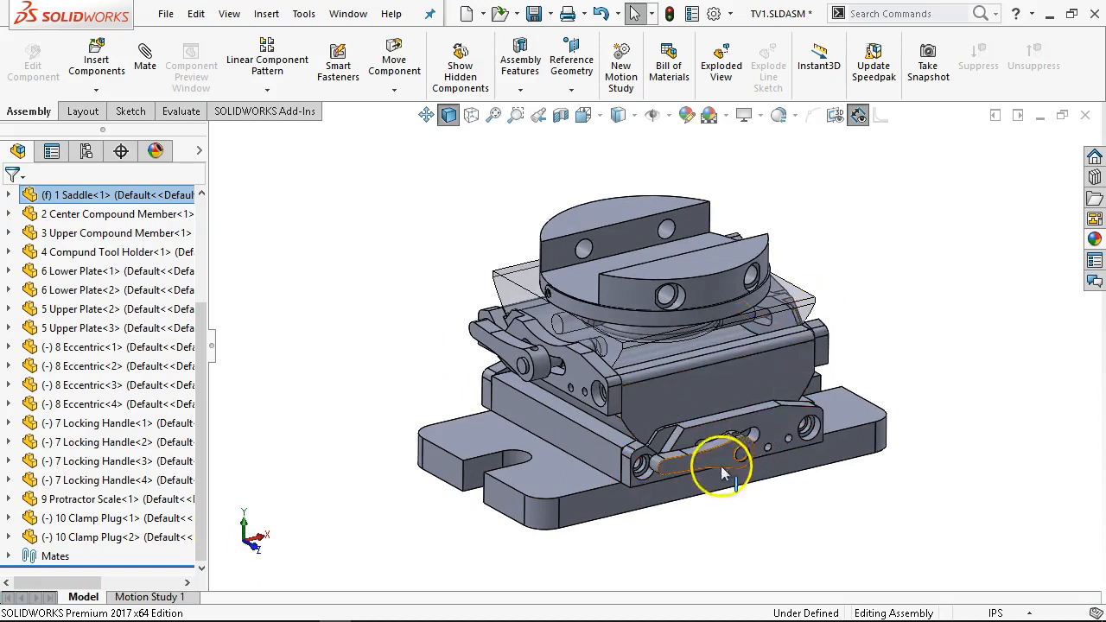
# Turn off the transparency of the Upper Compound Member.
pyautogui.scroll(-2, 704, 461)
pyautogui.scroll(-2, 662, 449)
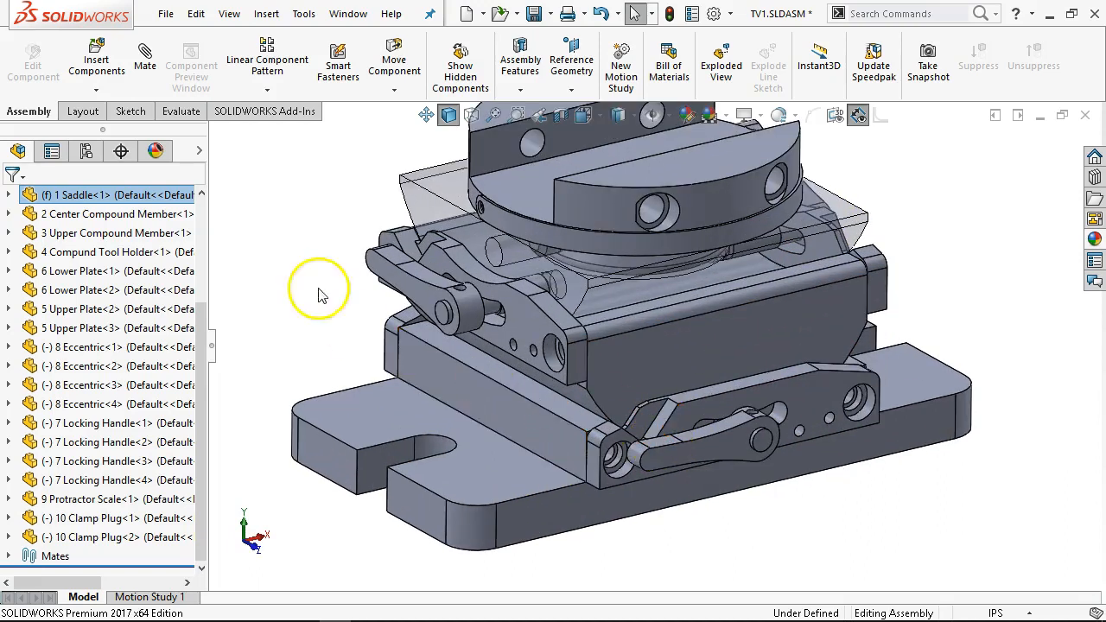
pyautogui.rightClick(424, 213)
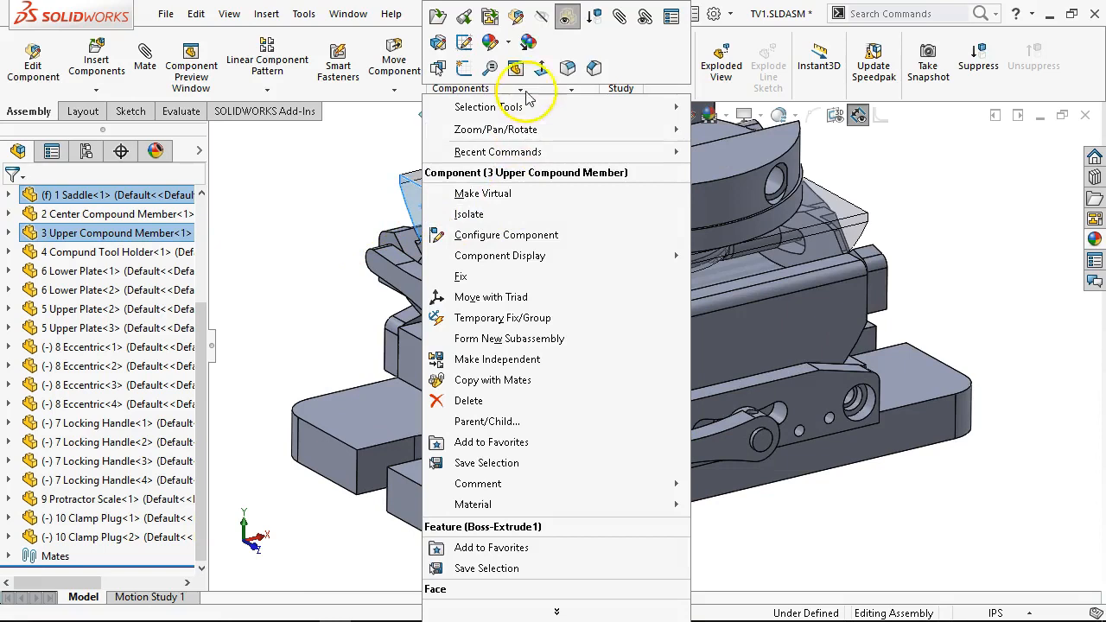
pyautogui.click(566, 43)
pyautogui.click(943, 183)
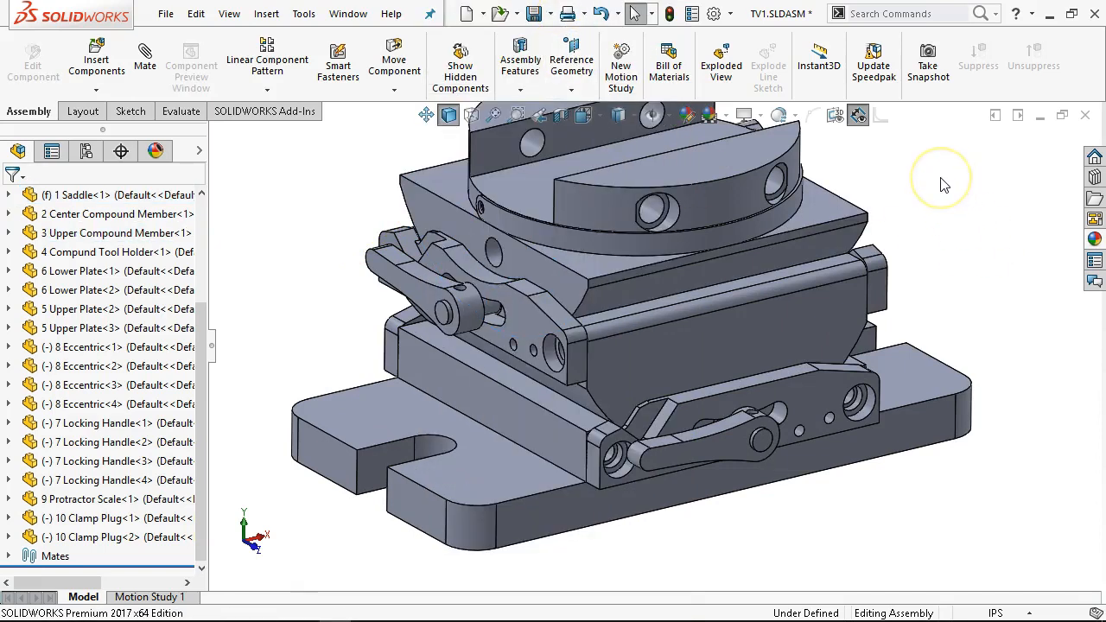
pyautogui.moveTo(949, 184); pyautogui.dragTo(936, 212, button='middle')
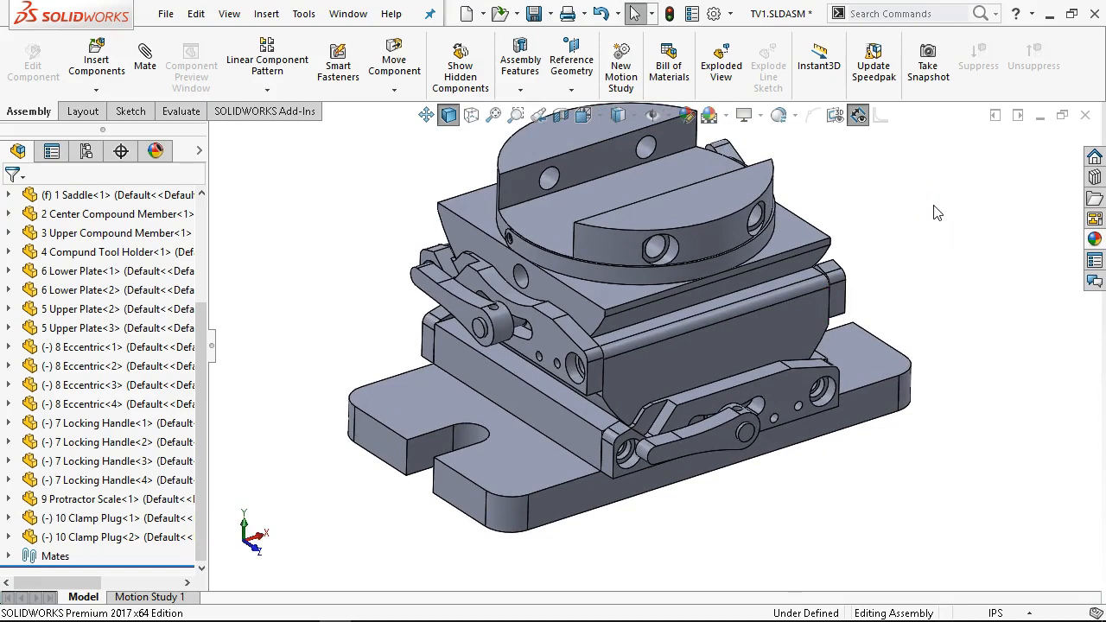
# Open the Design Library and add in the Toolbox.
pyautogui.click(1096, 177)
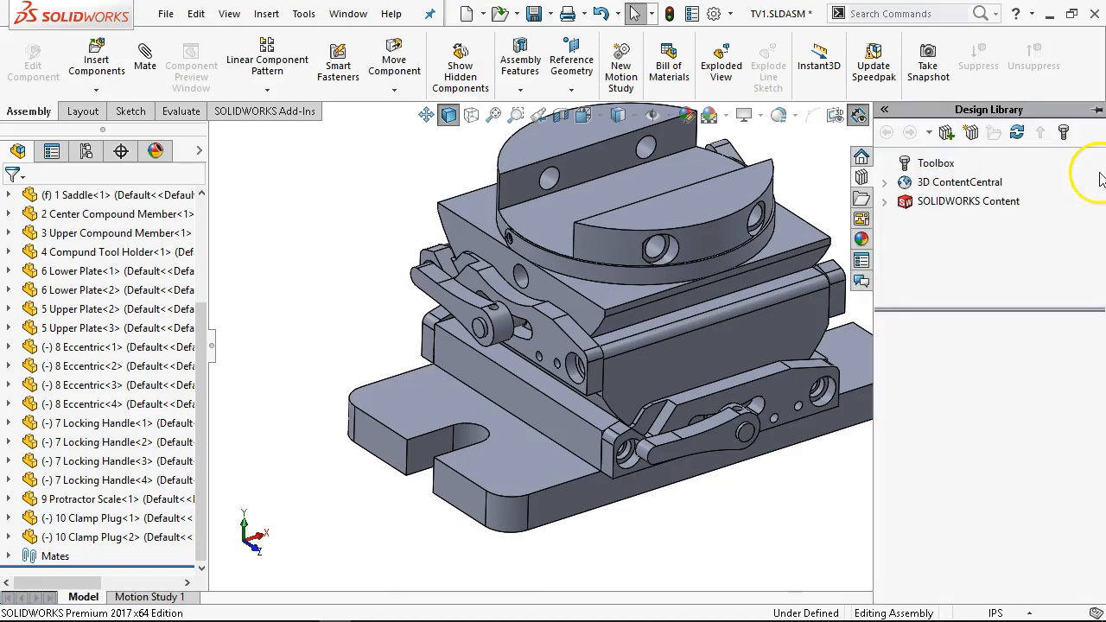
pyautogui.click(930, 165)
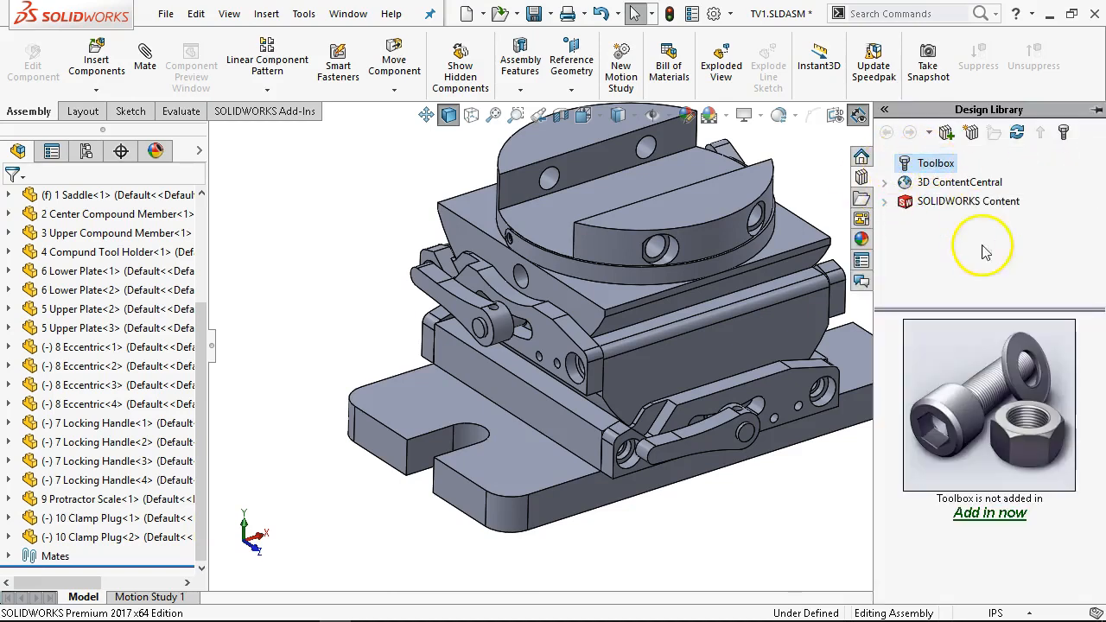
pyautogui.click(965, 513)
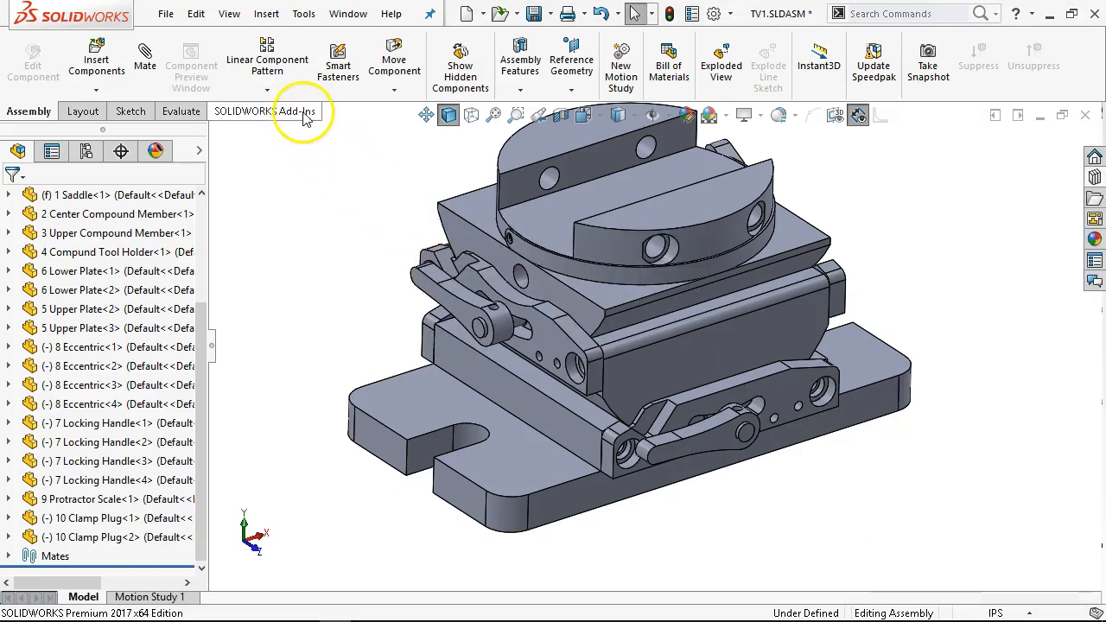
# Examine the Toolbox Library and Toolbox Utilities entries in the add-ins list, leaving it without changes.
pyautogui.click(299, 116)
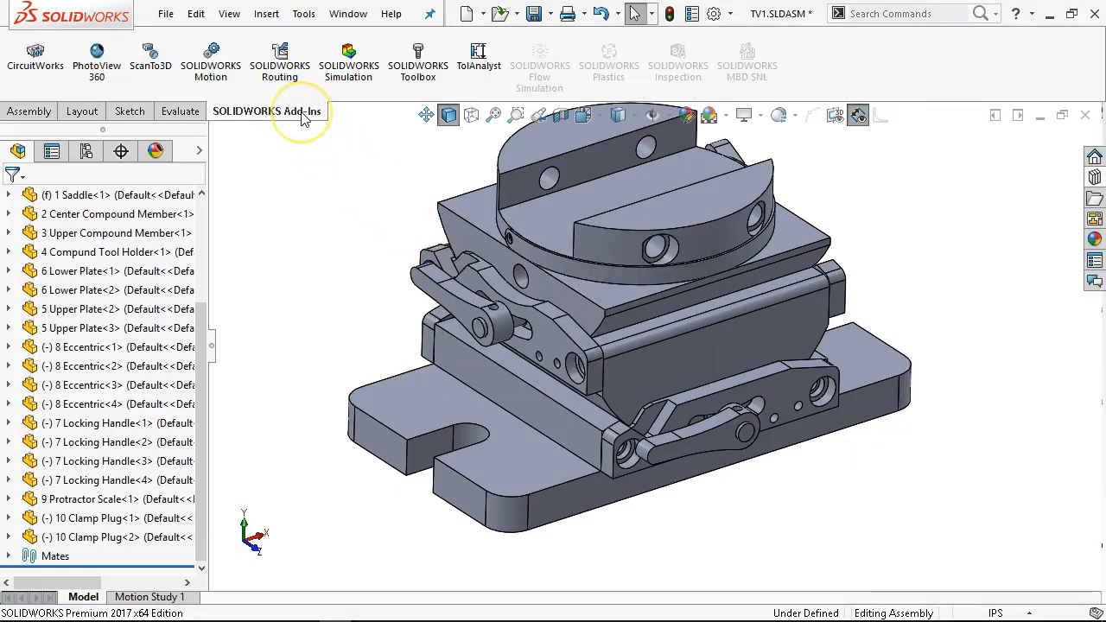
pyautogui.click(417, 52)
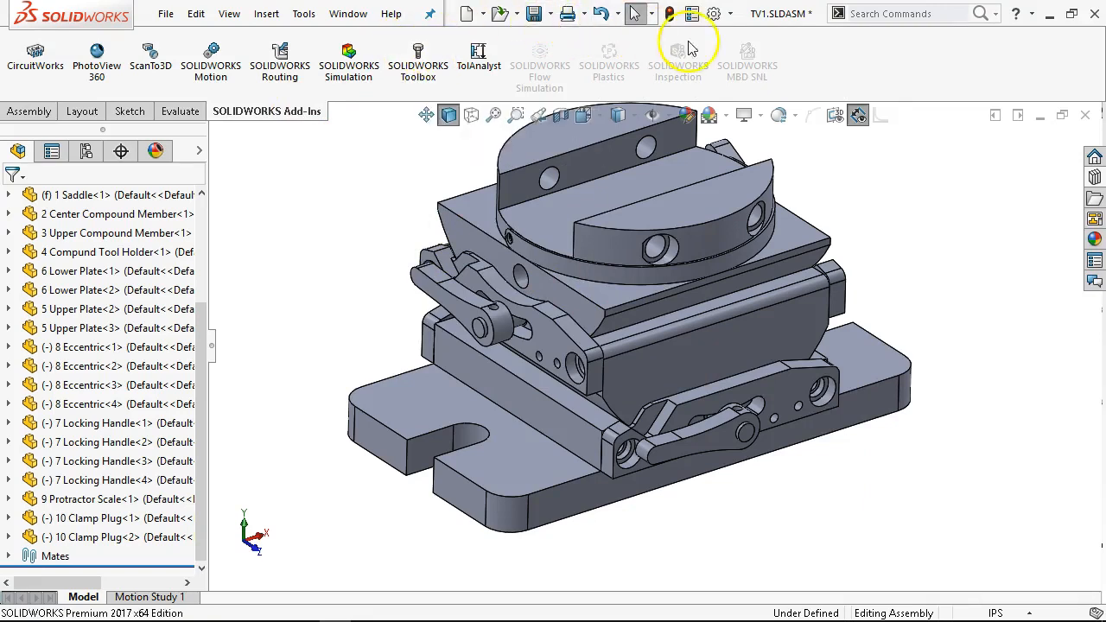
pyautogui.click(732, 14)
pyautogui.click(737, 78)
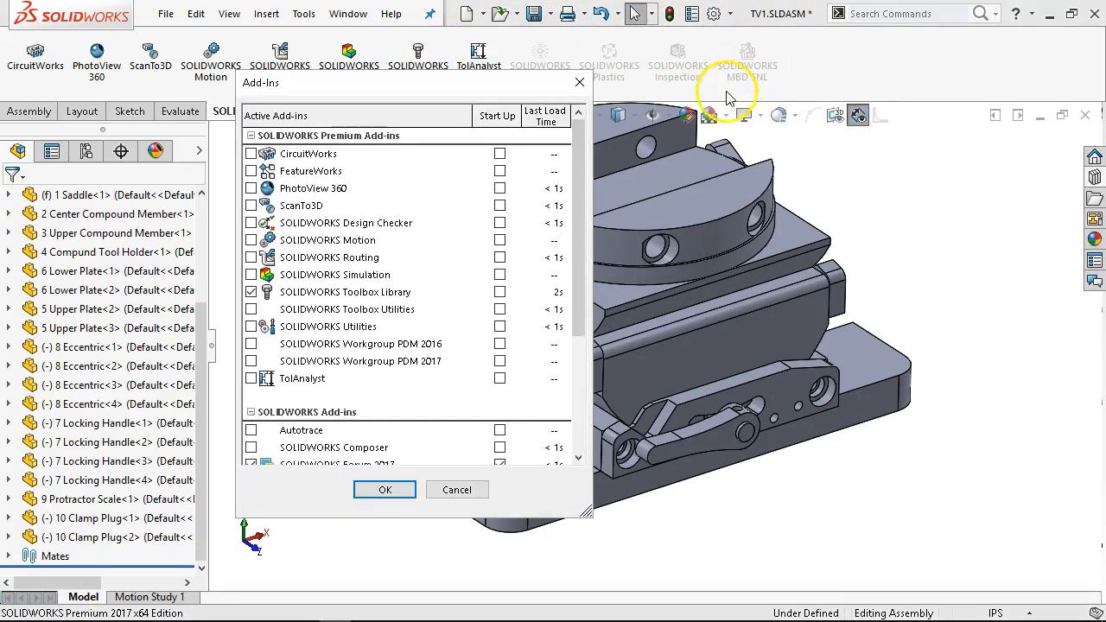
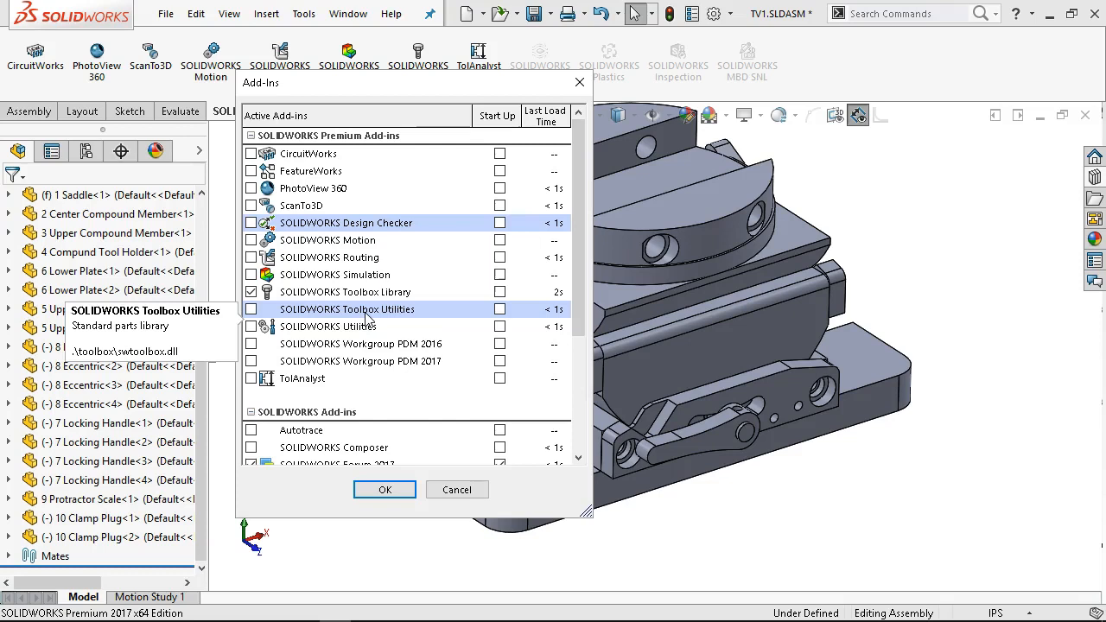
pyautogui.click(448, 491)
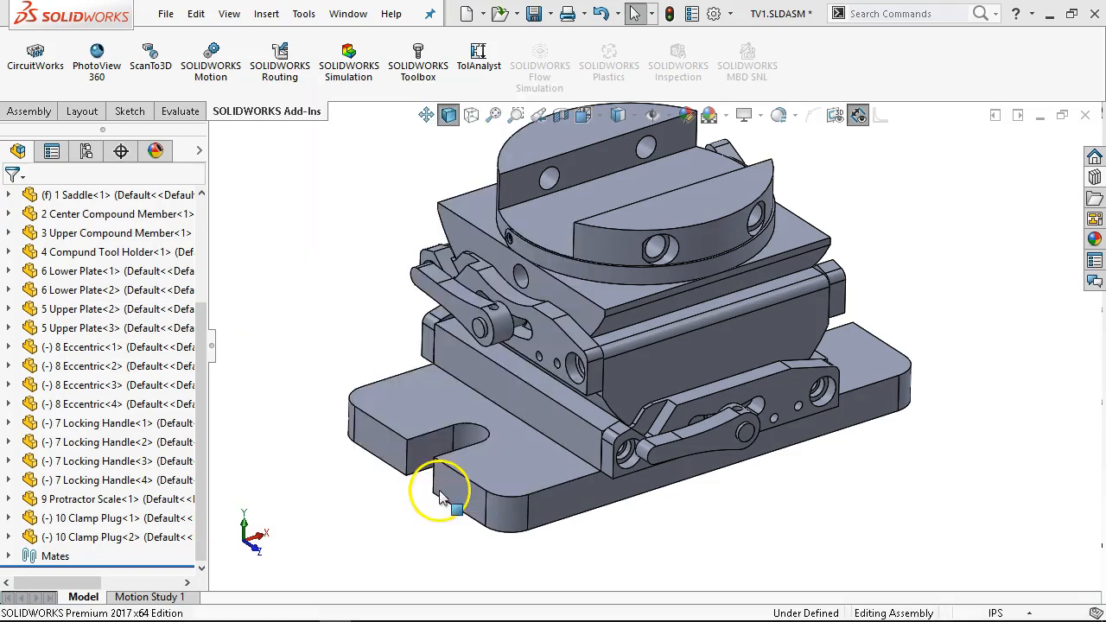
# Open the Toolbox favorites in the Design Library and look over the three socket cap screw types.
pyautogui.moveTo(375, 265); pyautogui.dragTo(378, 236, button='middle')
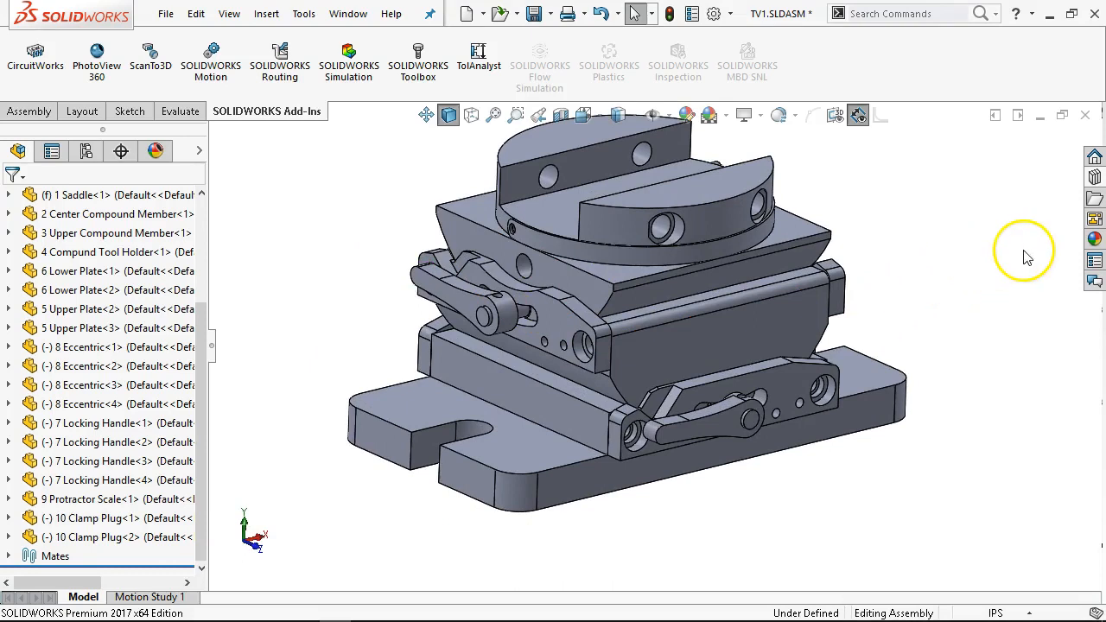
pyautogui.moveTo(966, 261); pyautogui.dragTo(968, 275, button='middle')
pyautogui.scroll(-1, 586, 200)
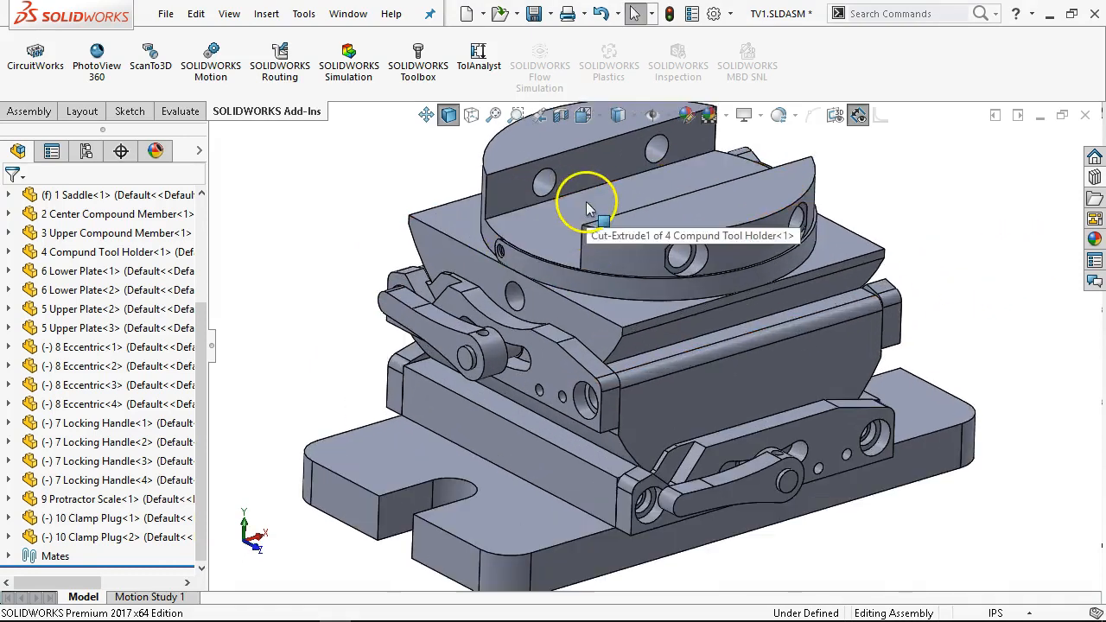
pyautogui.click(1096, 177)
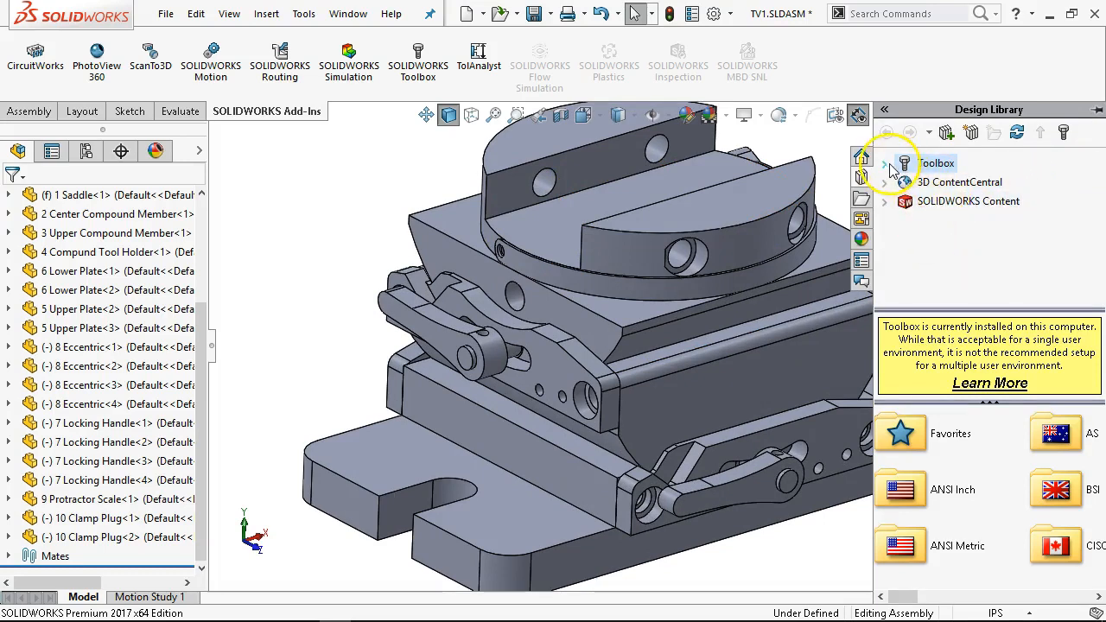
pyautogui.doubleClick(919, 436)
pyautogui.moveTo(919, 436)
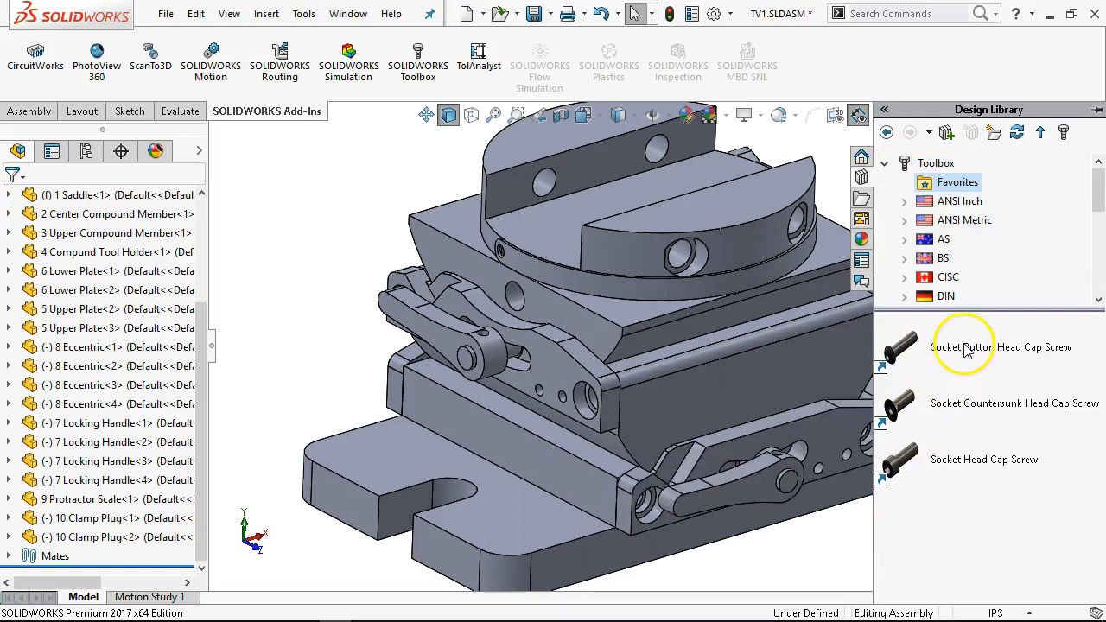
pyautogui.moveTo(962, 467)
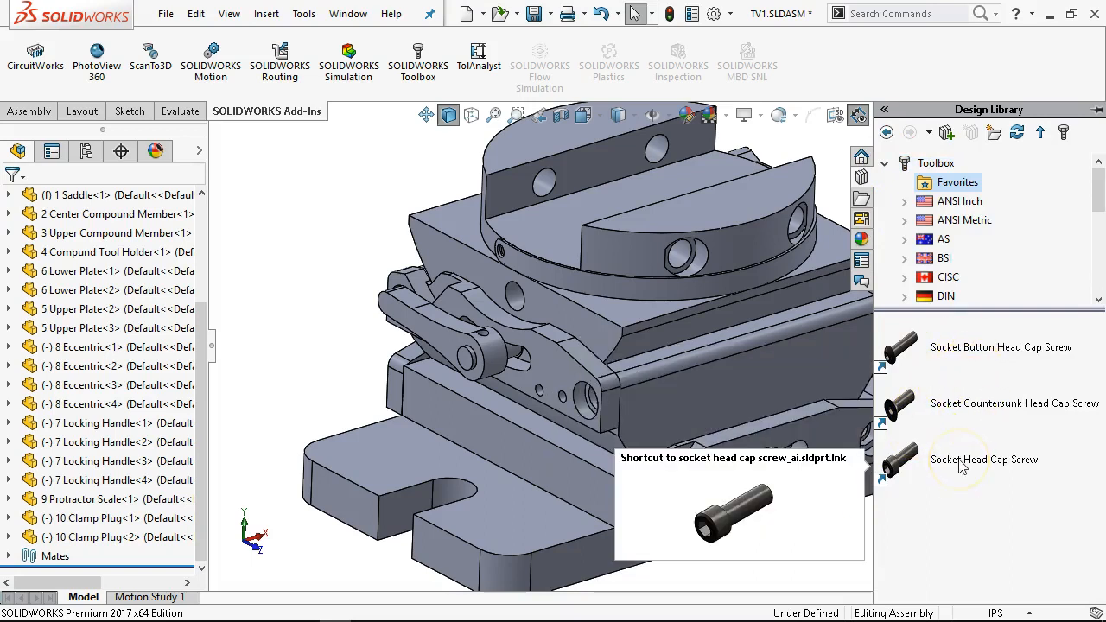
pyautogui.moveTo(984, 388)
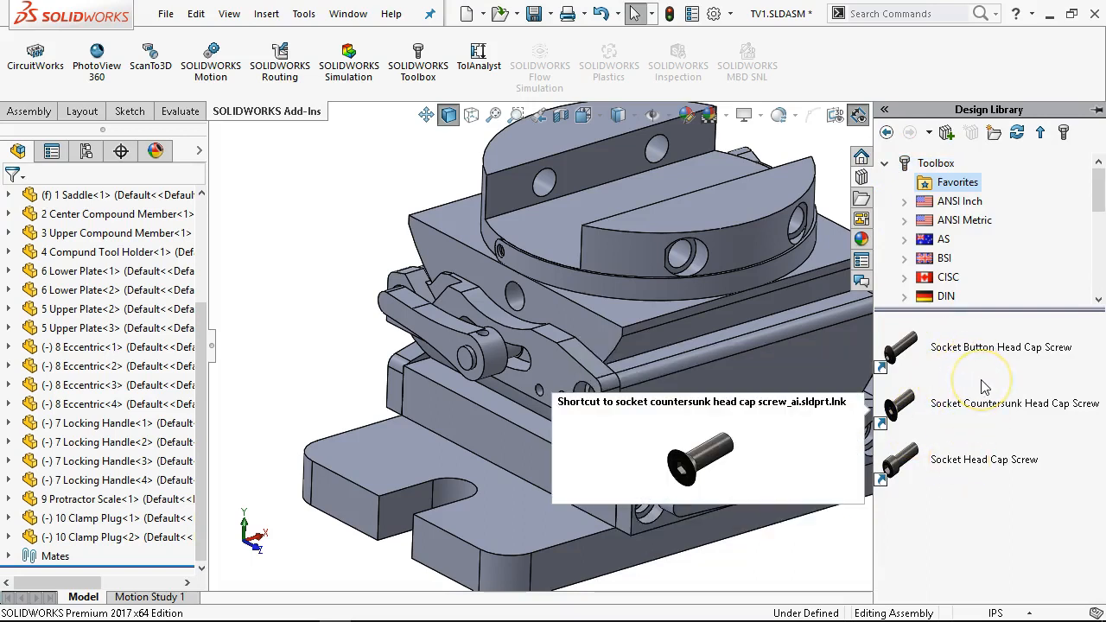
# Display the Set Screws (Socket) parts from the Toolbox's ANSI Inch Bolts and Screws category.
pyautogui.click(905, 202)
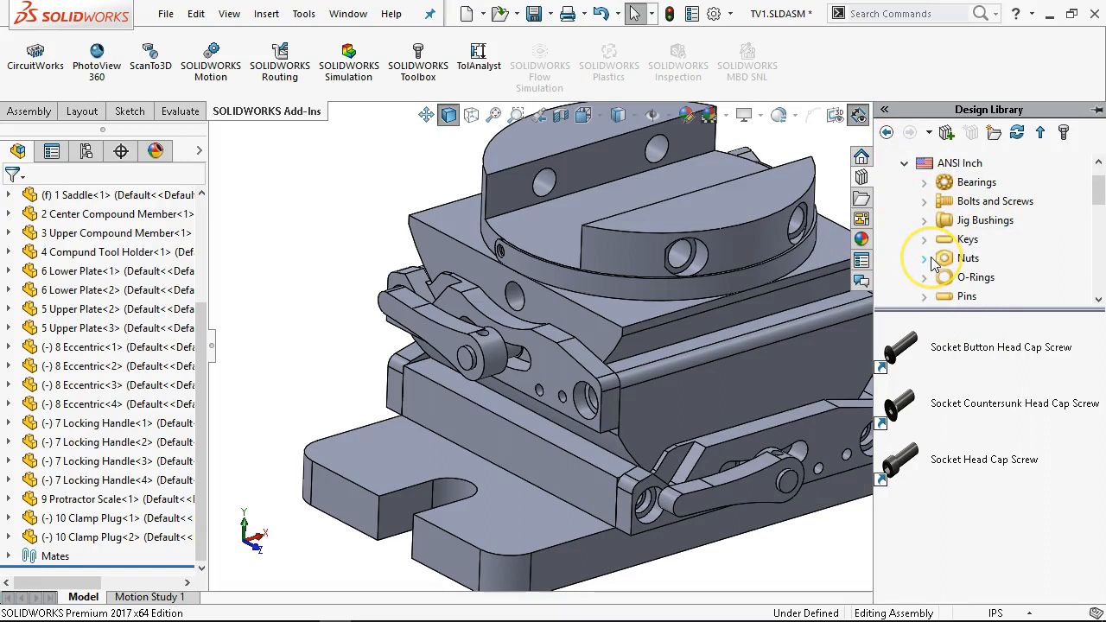
pyautogui.scroll(-1, 932, 263)
pyautogui.scroll(-1, 932, 264)
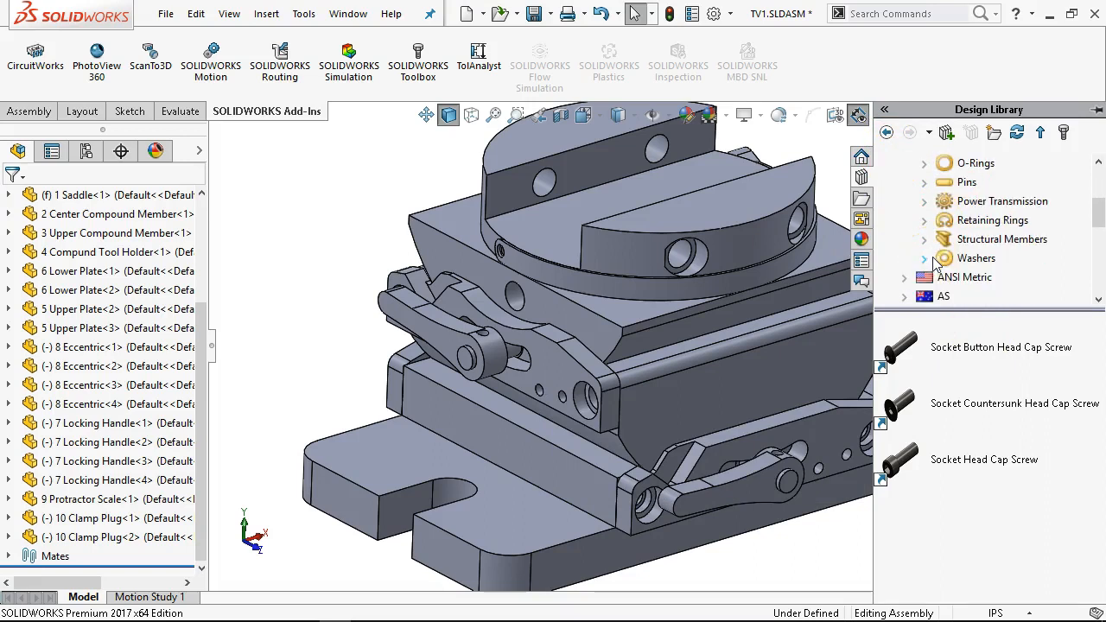
pyautogui.scroll(2, 935, 259)
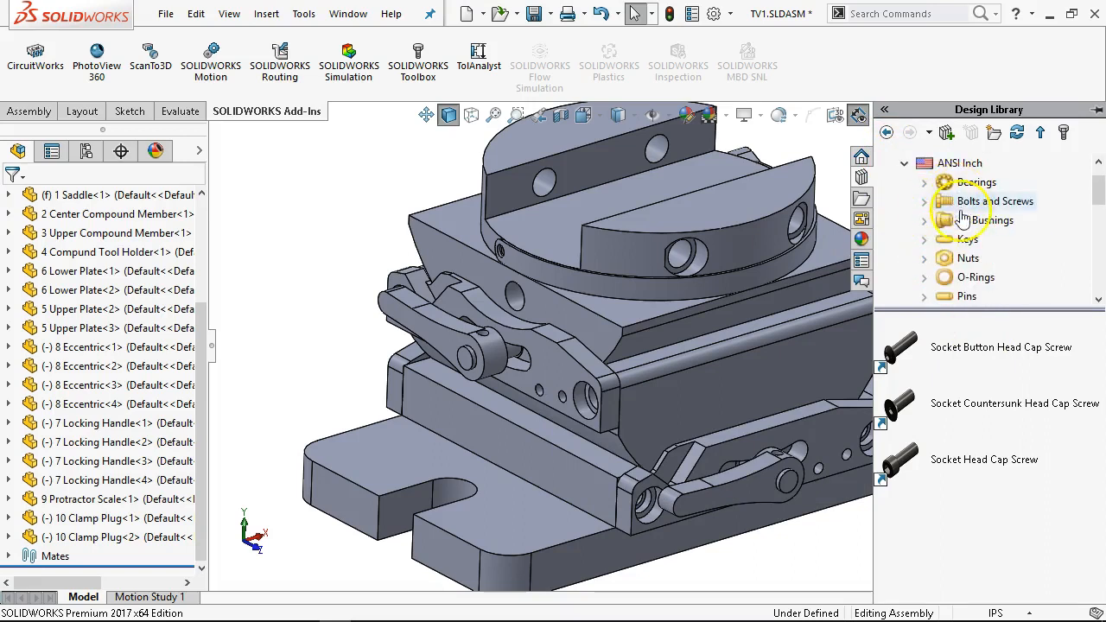
pyautogui.click(923, 202)
pyautogui.scroll(-1, 953, 210)
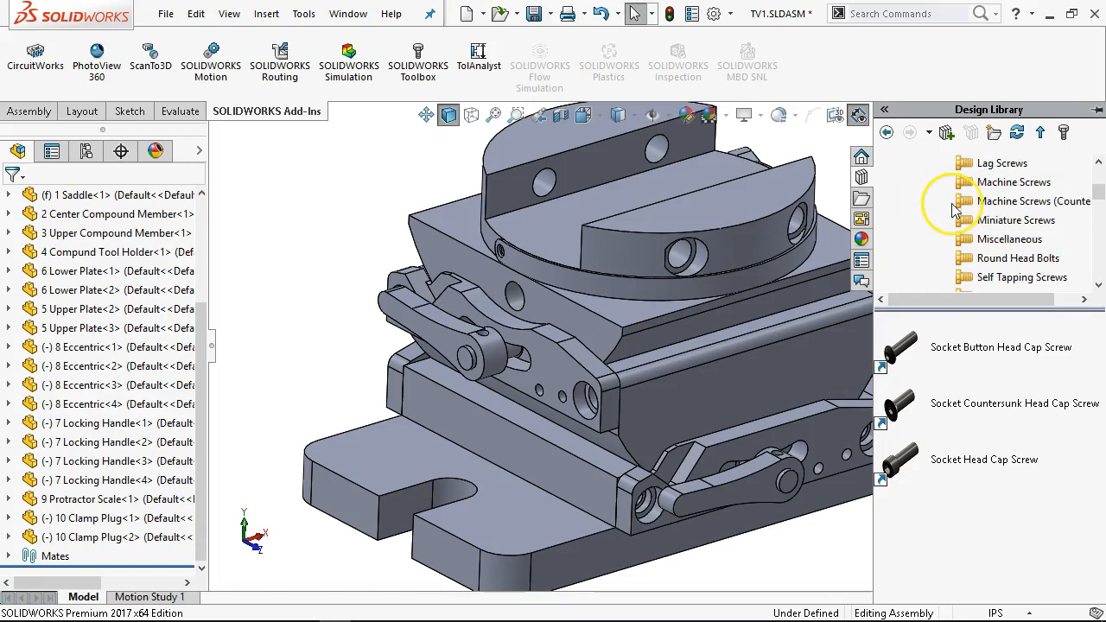
pyautogui.scroll(-1, 954, 210)
pyautogui.scroll(-1, 957, 210)
pyautogui.click(1003, 241)
pyautogui.click(1002, 182)
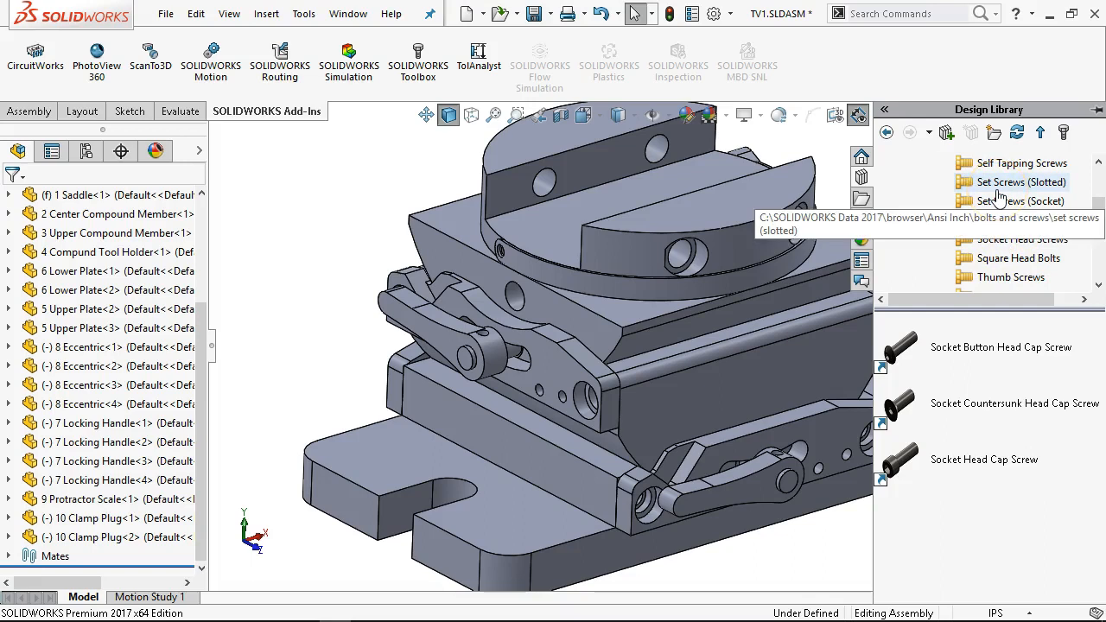
pyautogui.click(994, 225)
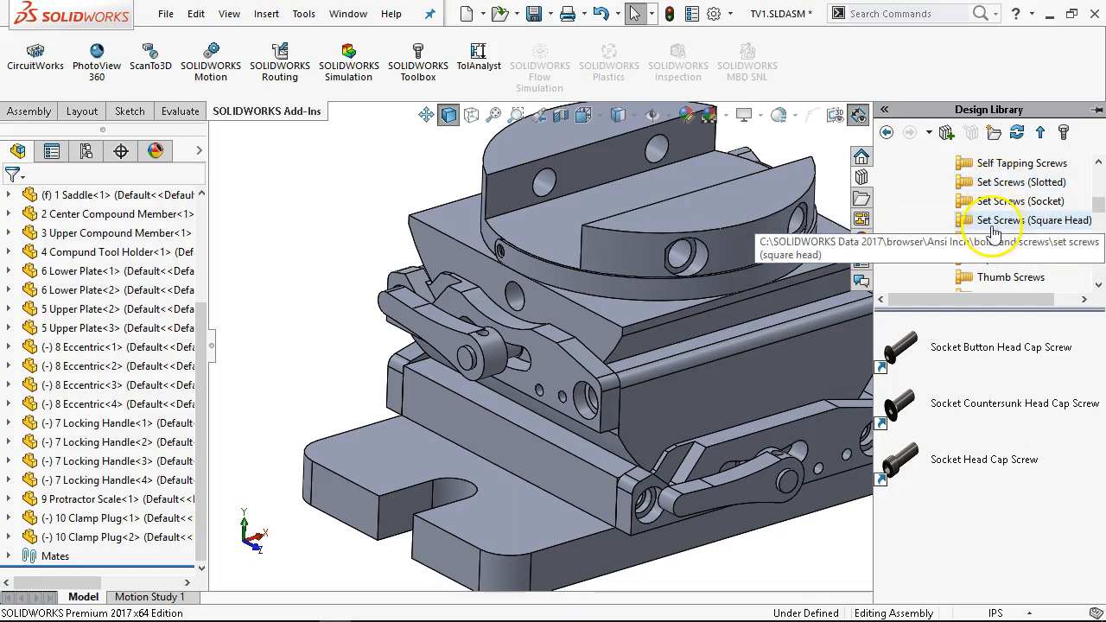
pyautogui.click(998, 206)
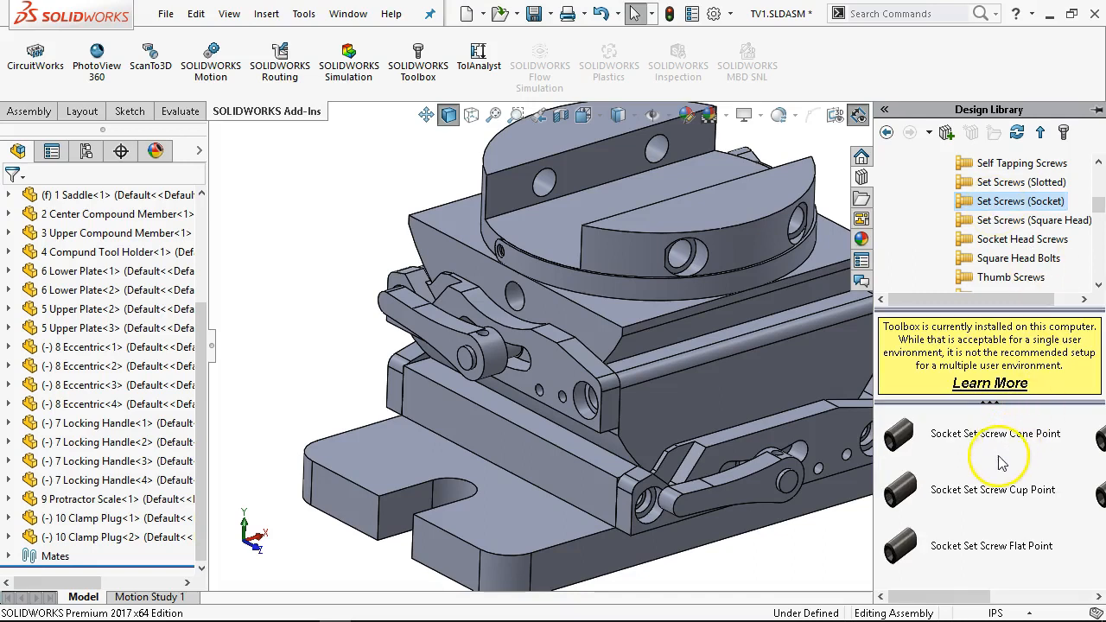
# Insert a 3/8-16 Socket Set Screw Cup Point with length 1.5 into one hole of the tool holder's front jaw.
pyautogui.click(923, 443)
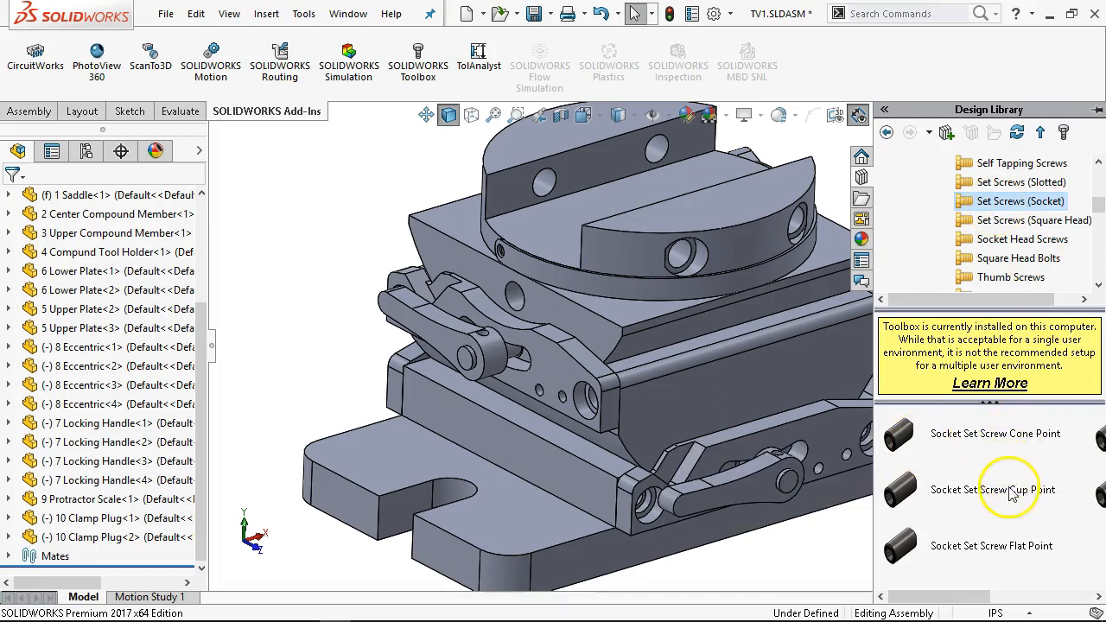
pyautogui.moveTo(901, 503)
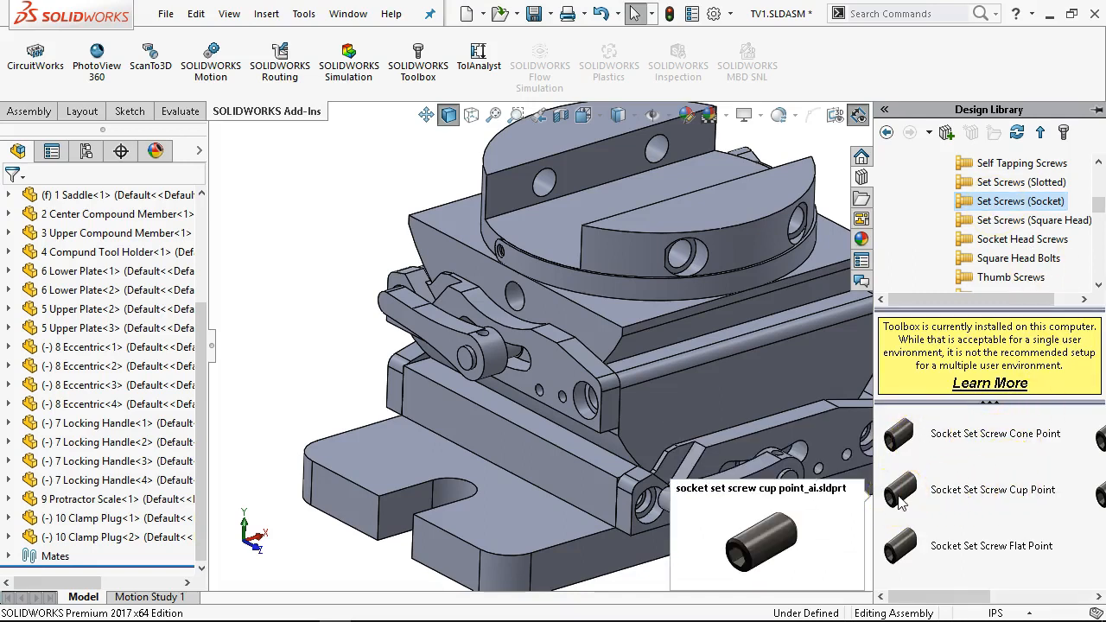
pyautogui.moveTo(908, 497); pyautogui.dragTo(685, 262)
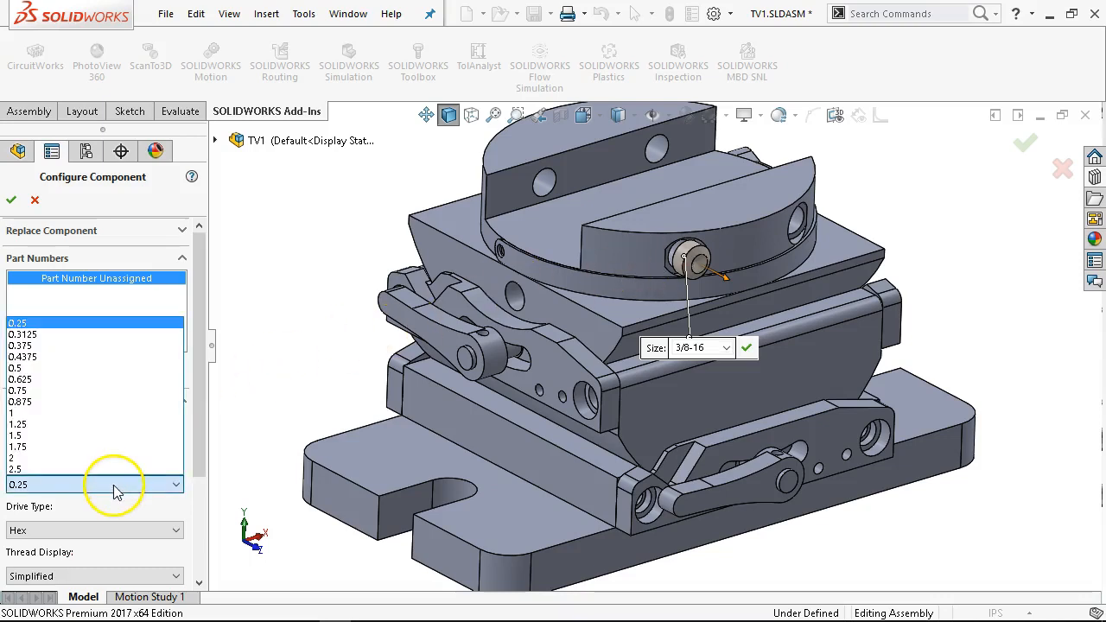
pyautogui.click(60, 437)
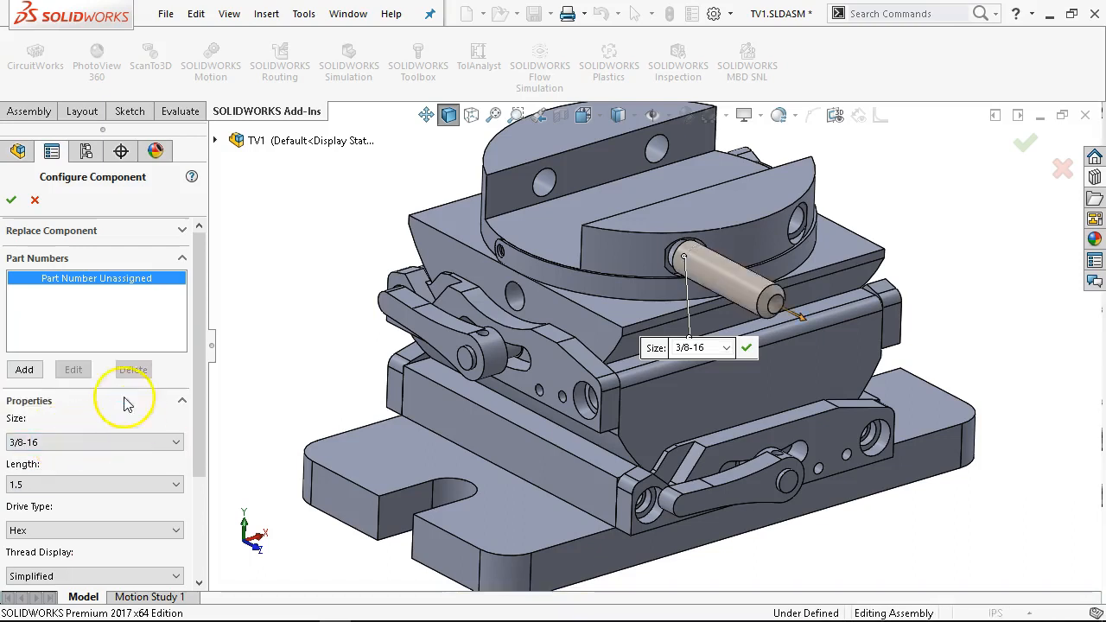
pyautogui.click(11, 201)
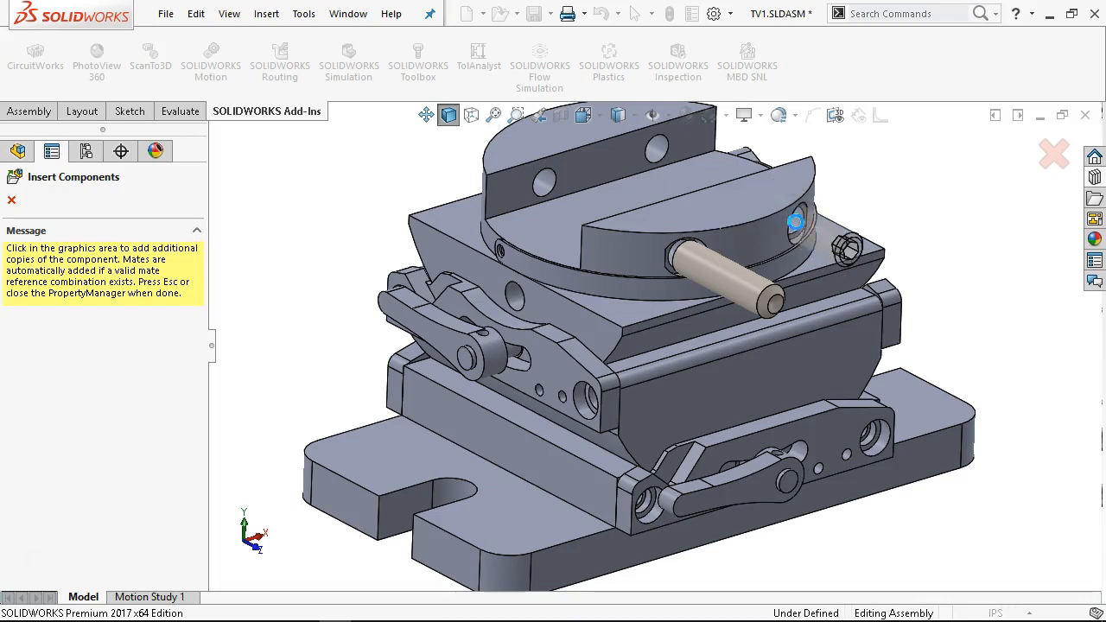
# Place three more copies of the set screw in the remaining jaw holes, flipping their direction for the opposite jaw, and finish inserting.
pyautogui.click(796, 222)
pyautogui.scroll(1, 864, 166)
pyautogui.moveTo(854, 161); pyautogui.dragTo(828, 328, button='middle')
pyautogui.scroll(-3, 781, 303)
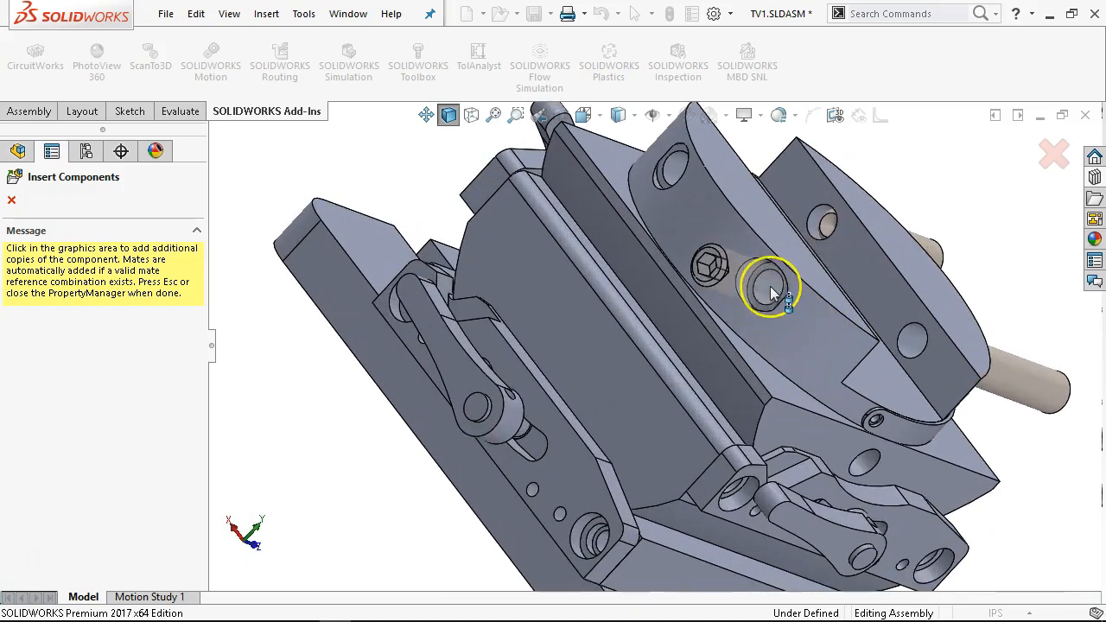
pyautogui.press('Tab')
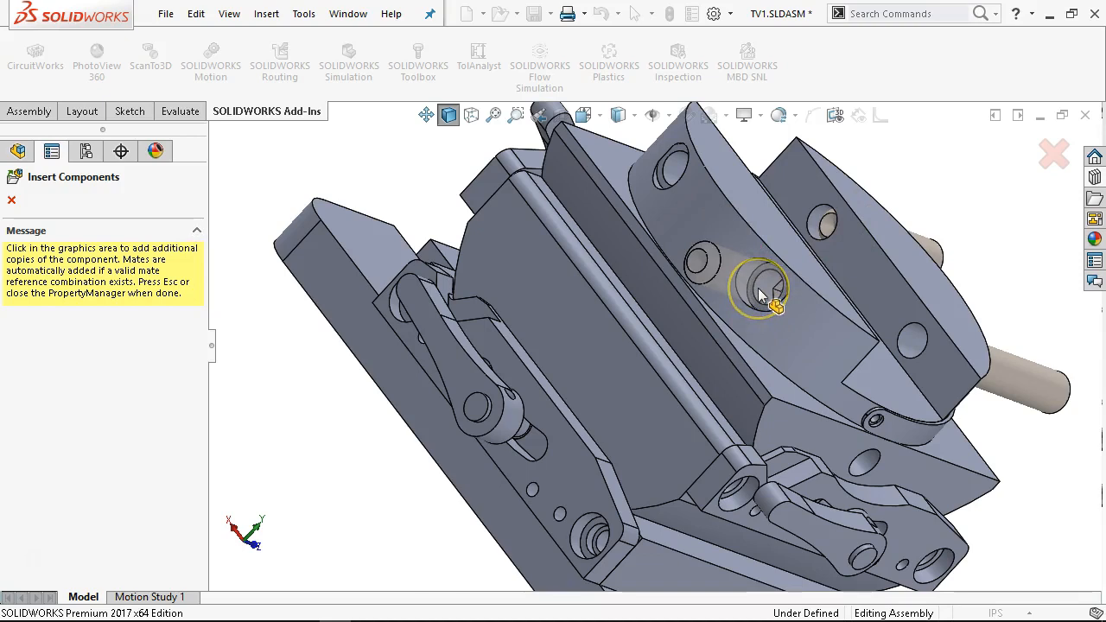
pyautogui.click(765, 287)
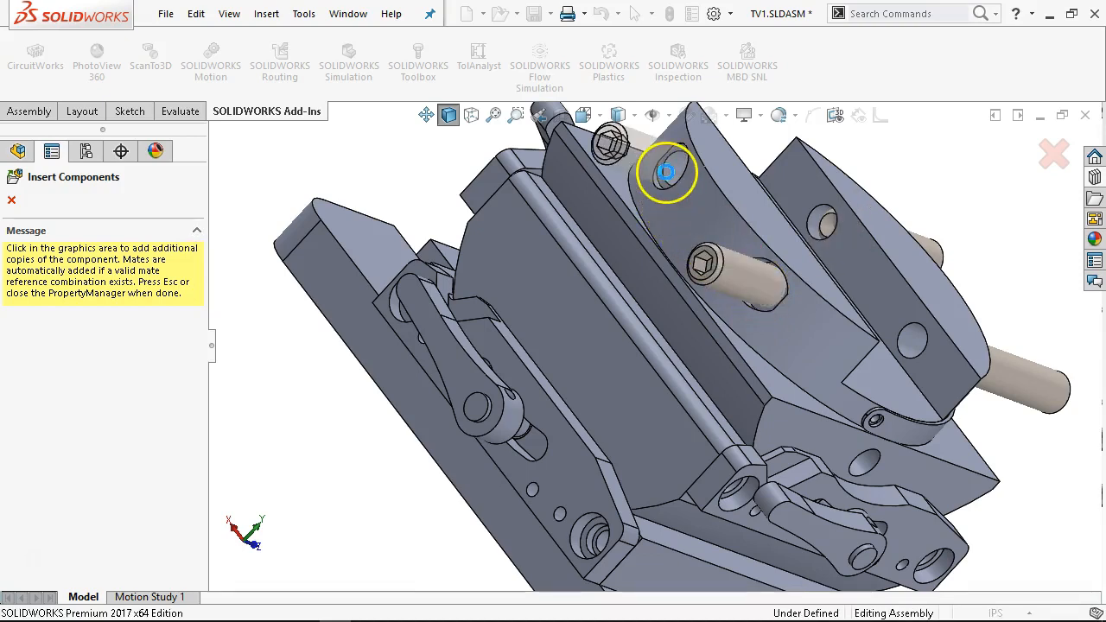
pyautogui.click(667, 172)
pyautogui.scroll(3, 482, 329)
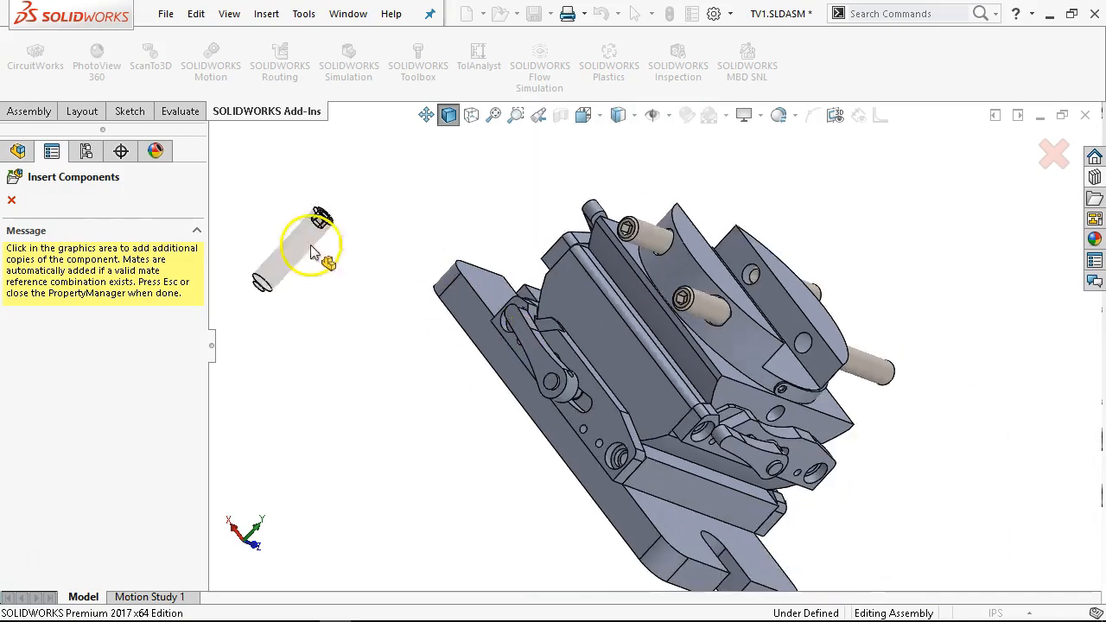
pyautogui.click(12, 201)
# Slide the two set screws of one jaw inward so they extend through its inner face.
pyautogui.moveTo(346, 445); pyautogui.dragTo(257, 398, button='middle')
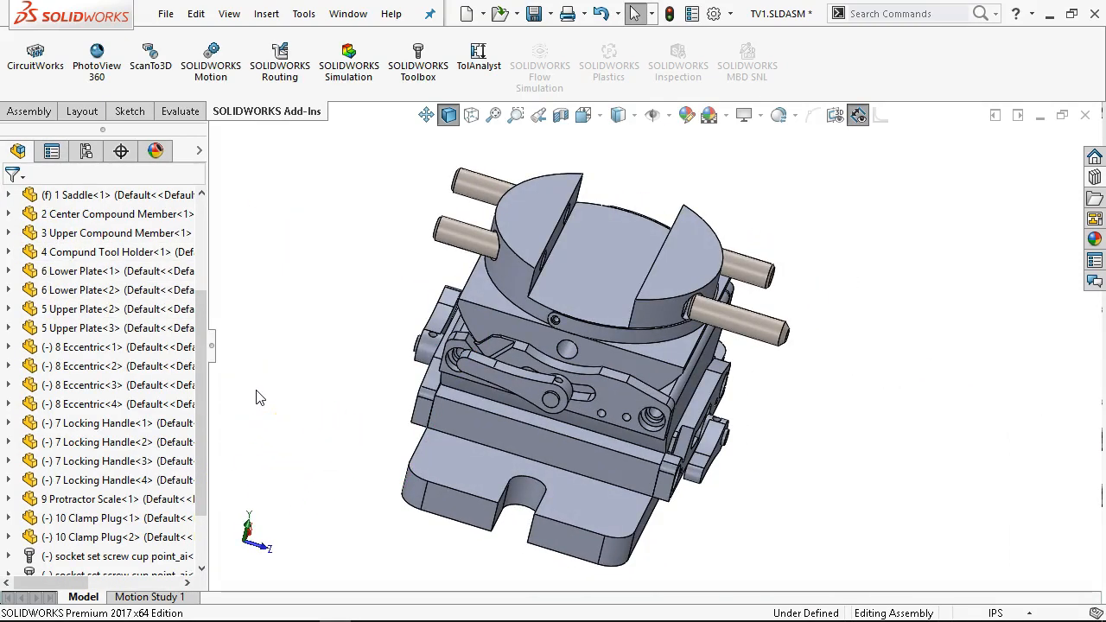
pyautogui.moveTo(420, 413); pyautogui.dragTo(415, 309, button='middle')
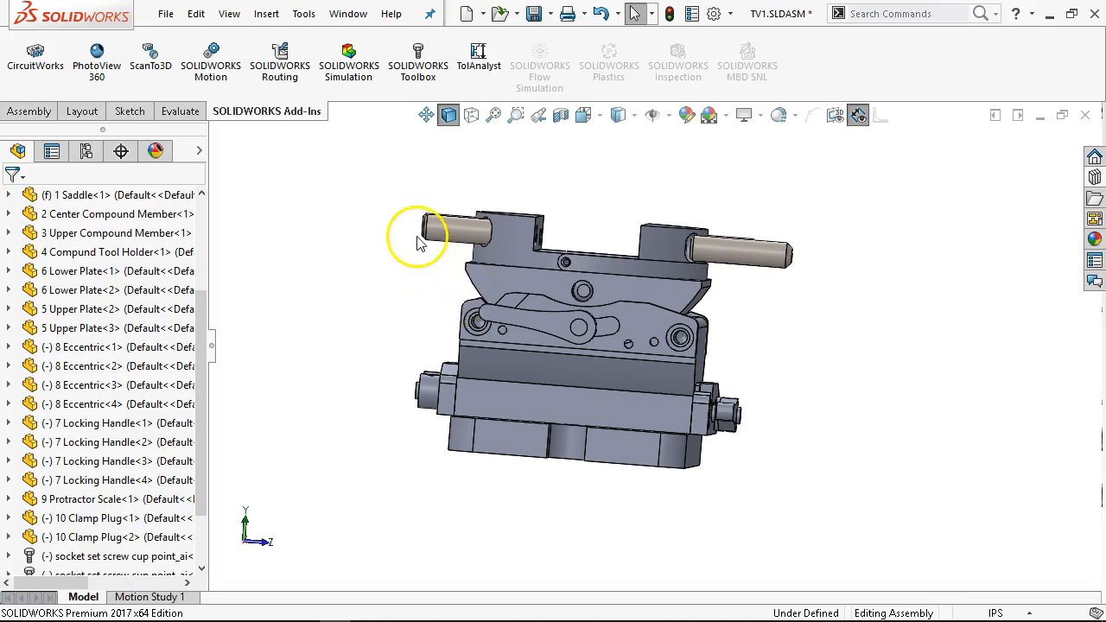
pyautogui.scroll(-2, 384, 228)
pyautogui.moveTo(452, 227); pyautogui.dragTo(563, 234)
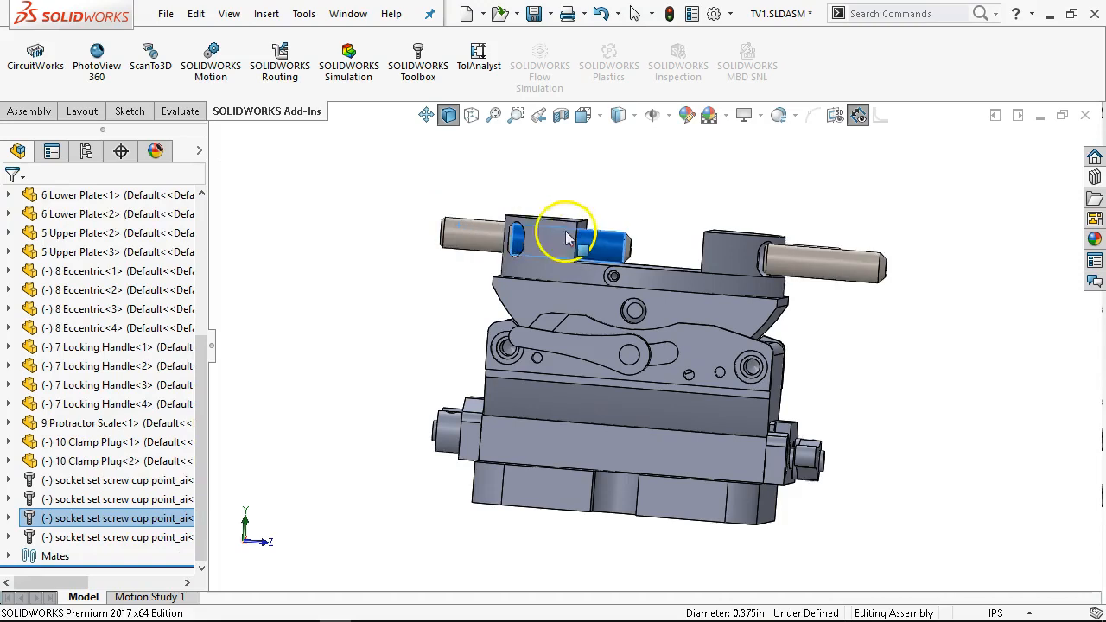
pyautogui.moveTo(395, 178); pyautogui.dragTo(439, 258, button='middle')
pyautogui.moveTo(438, 260); pyautogui.dragTo(505, 252)
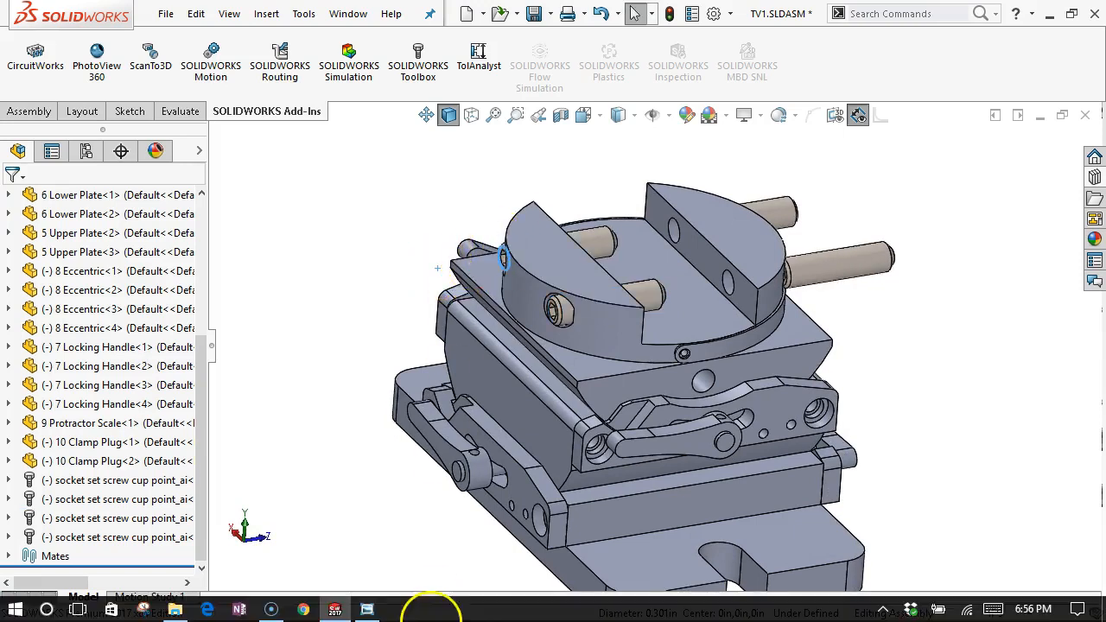
# Switch to the Technical Drawing page 564 image in Windows Photo Viewer and examine the set screw positions in the vise picture.
pyautogui.click(367, 609)
pyautogui.scroll(5, 511, 228)
pyautogui.scroll(-6, 511, 227)
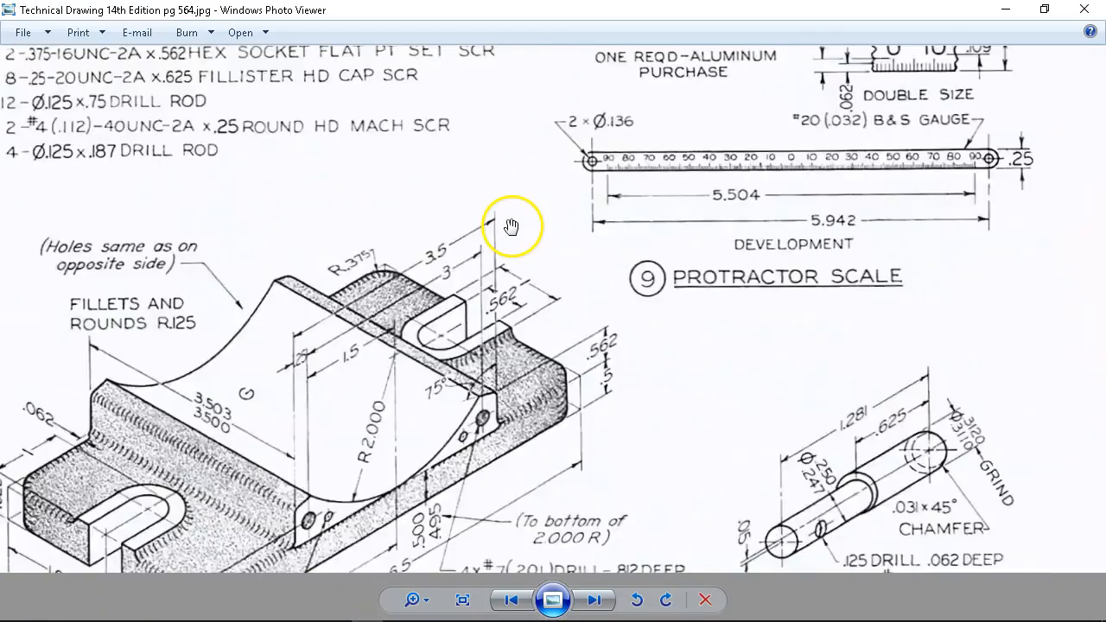
pyautogui.moveTo(512, 154); pyautogui.dragTo(507, 532)
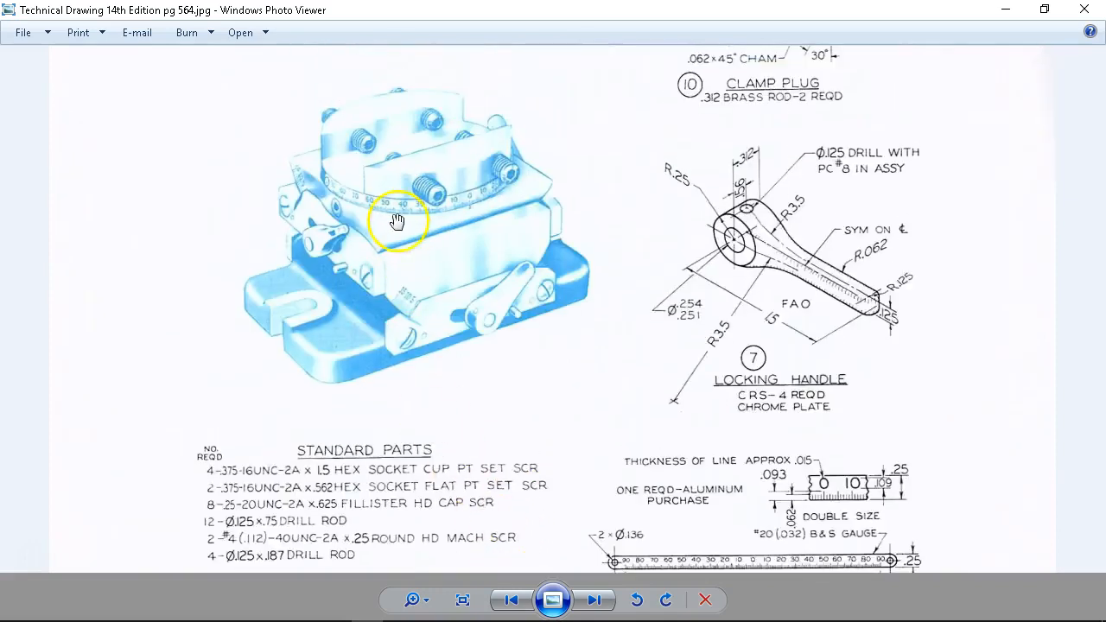
pyautogui.scroll(2, 393, 212)
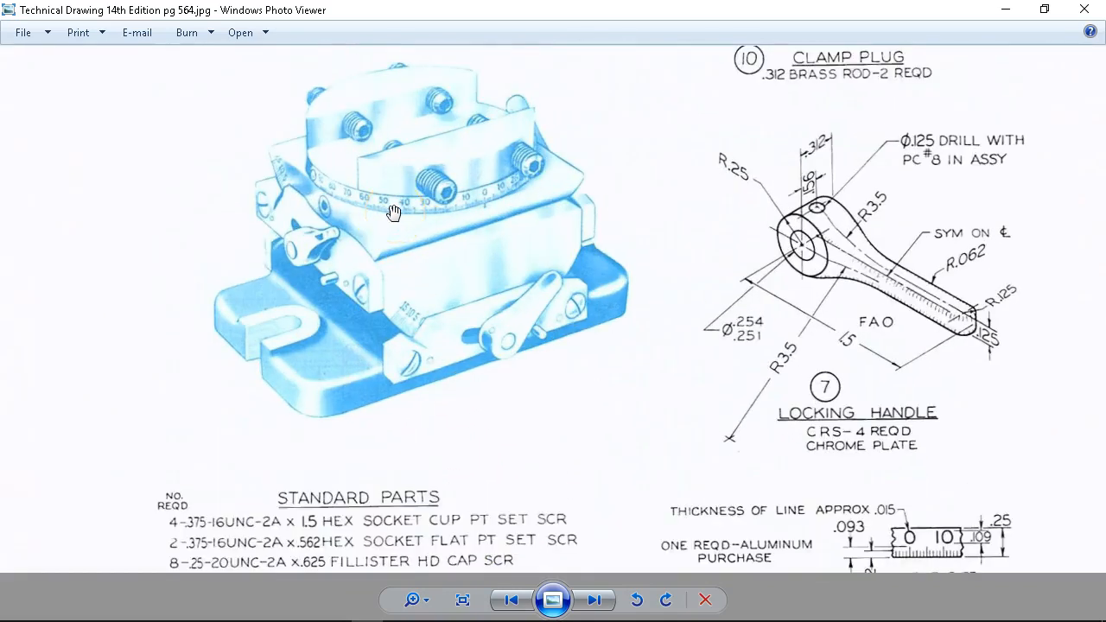
pyautogui.click(1007, 15)
# Slide the nearer of the two inserted set screws partway back out of its jaw.
pyautogui.scroll(-3, 510, 379)
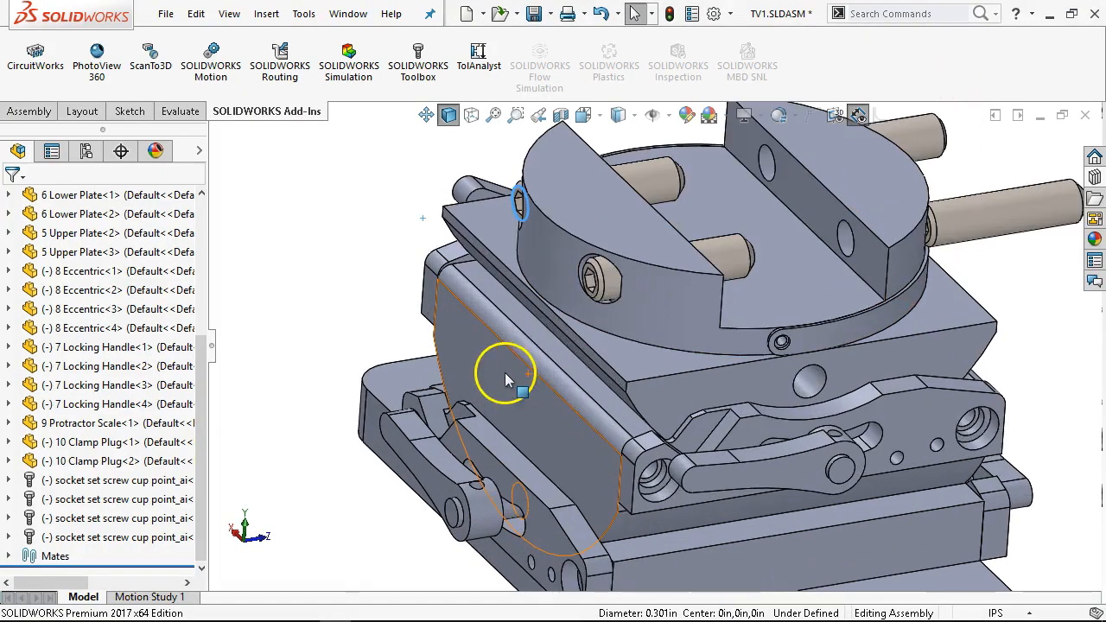
pyautogui.click(590, 272)
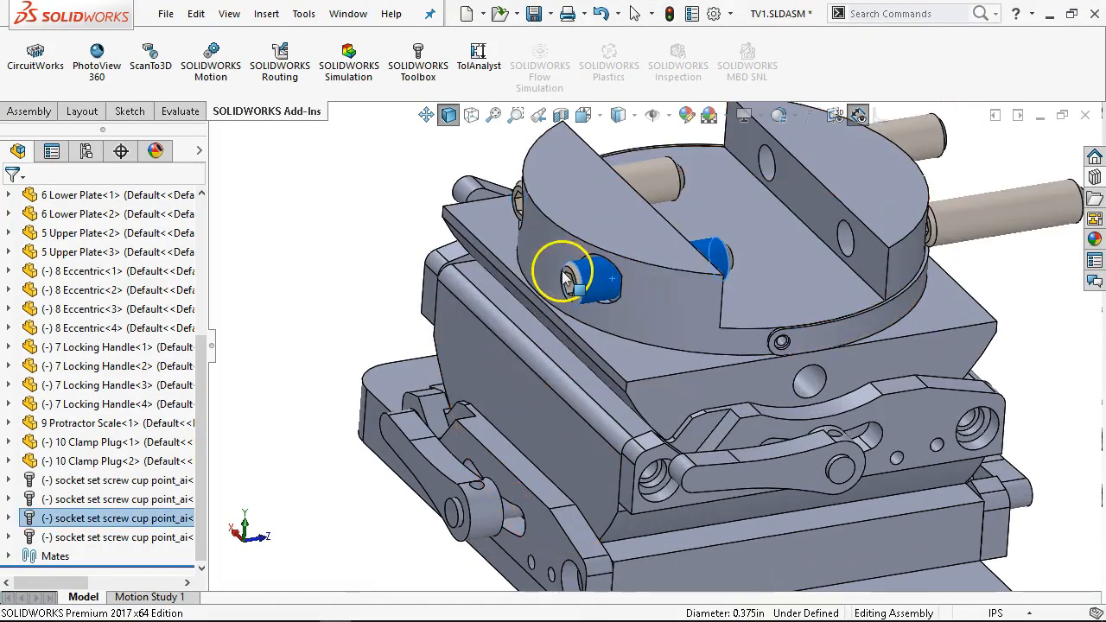
pyautogui.scroll(-5, 708, 265)
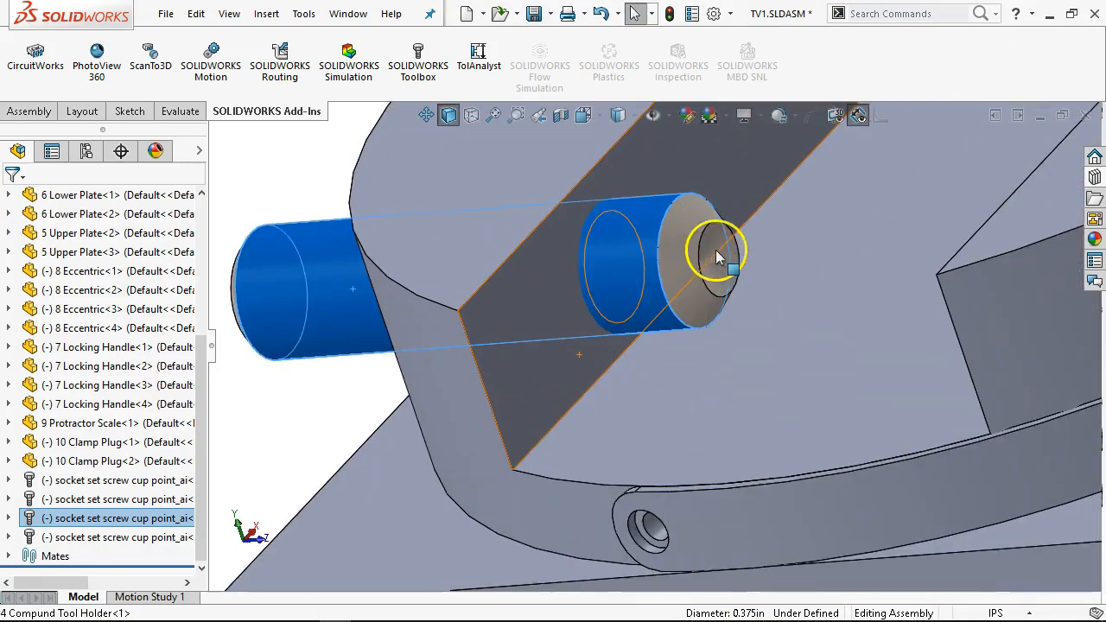
pyautogui.scroll(-2, 719, 226)
pyautogui.click(715, 239)
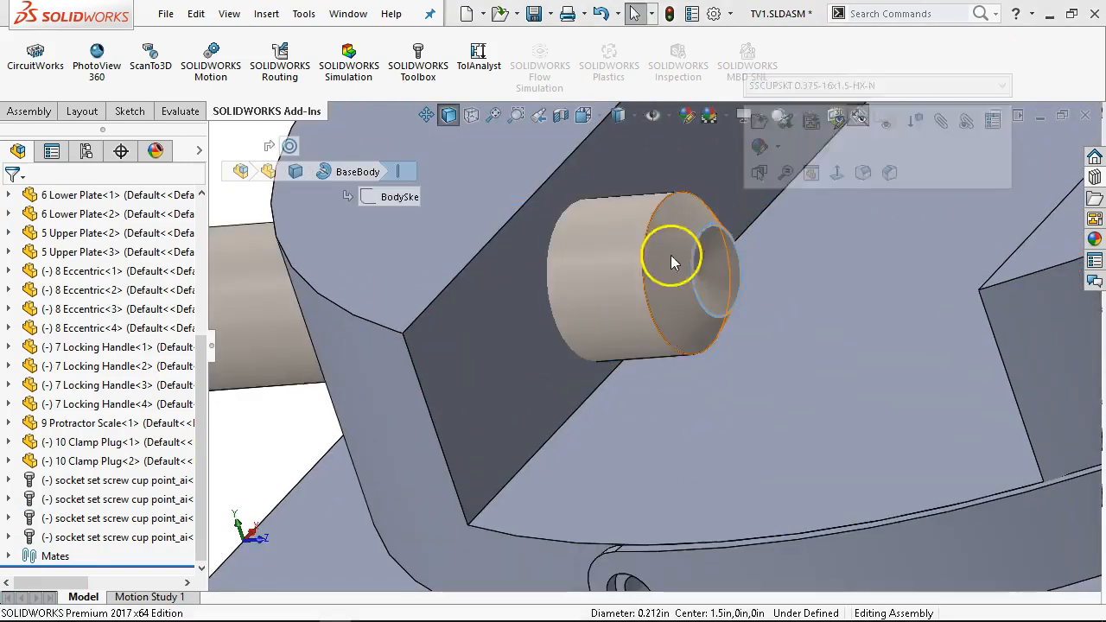
pyautogui.click(497, 294)
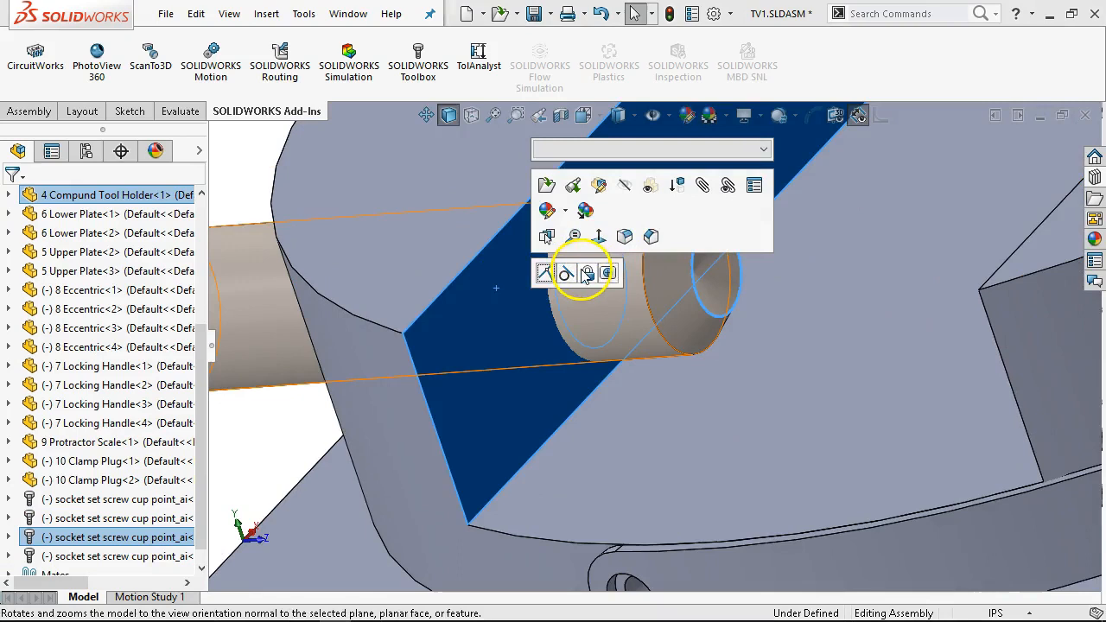
pyautogui.scroll(4, 544, 254)
pyautogui.press('Escape')
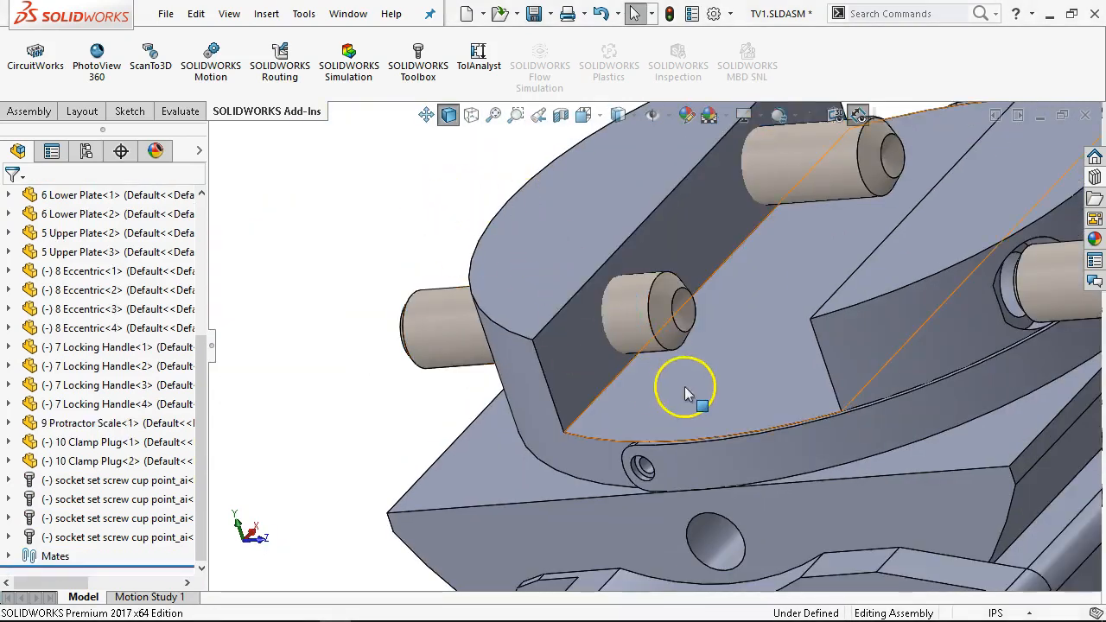
# Add a 0.5 in distance mate between the set screw's hex end face and the recessed face around its hole in the tool holder.
pyautogui.scroll(3, 574, 322)
pyautogui.moveTo(567, 321); pyautogui.dragTo(635, 325, button='middle')
pyautogui.scroll(-4, 422, 362)
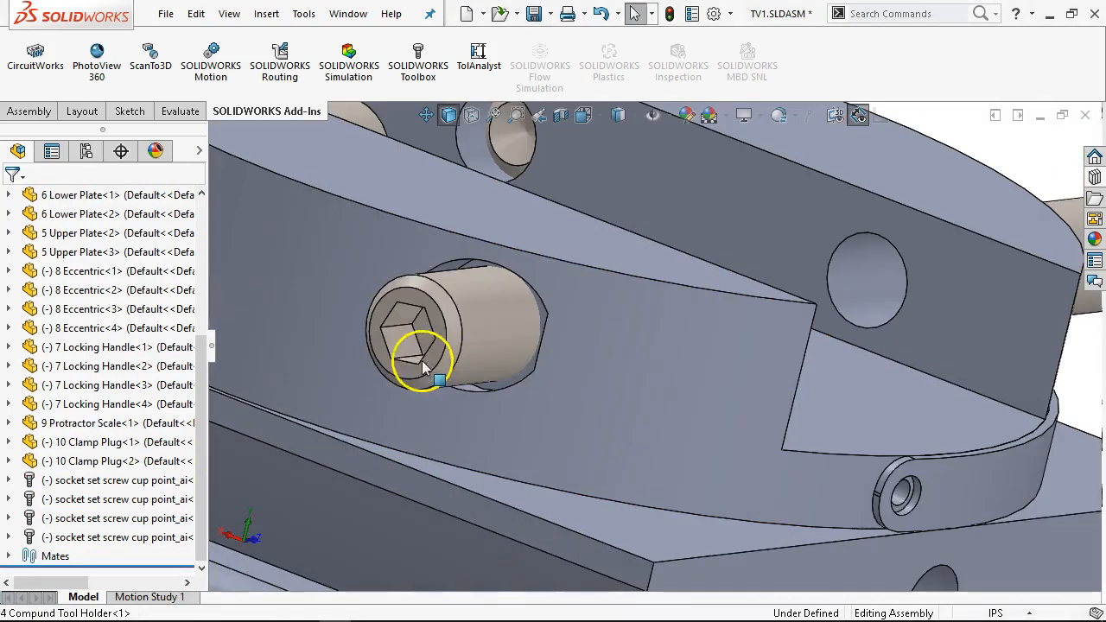
pyautogui.click(413, 301)
pyautogui.scroll(-3, 467, 285)
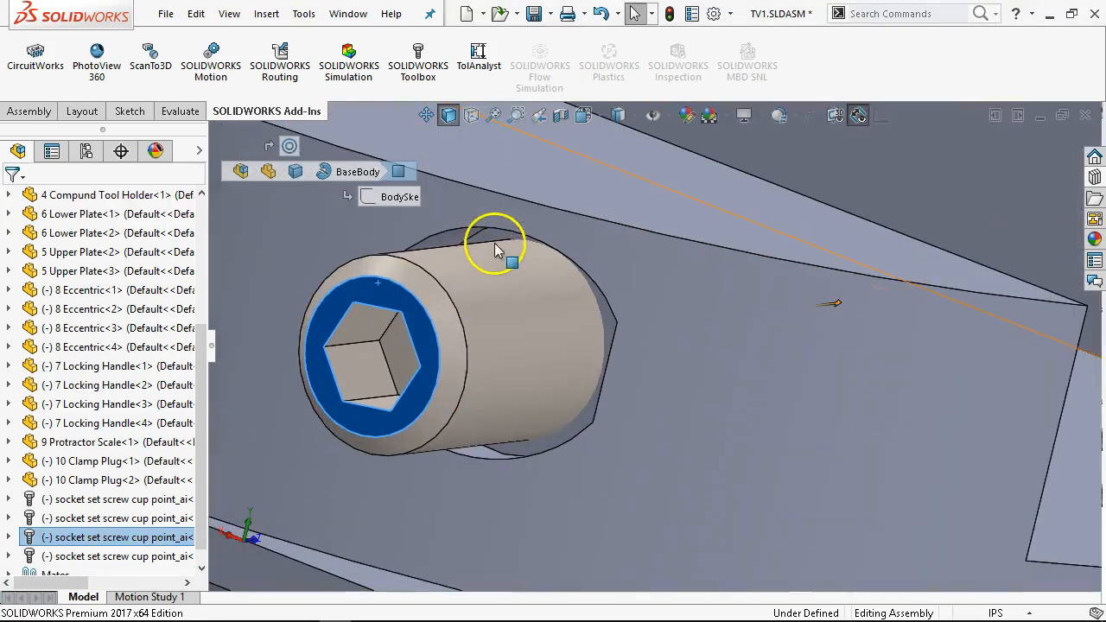
pyautogui.keyDown('ctrl'); pyautogui.click(496, 247); pyautogui.keyUp('ctrl')
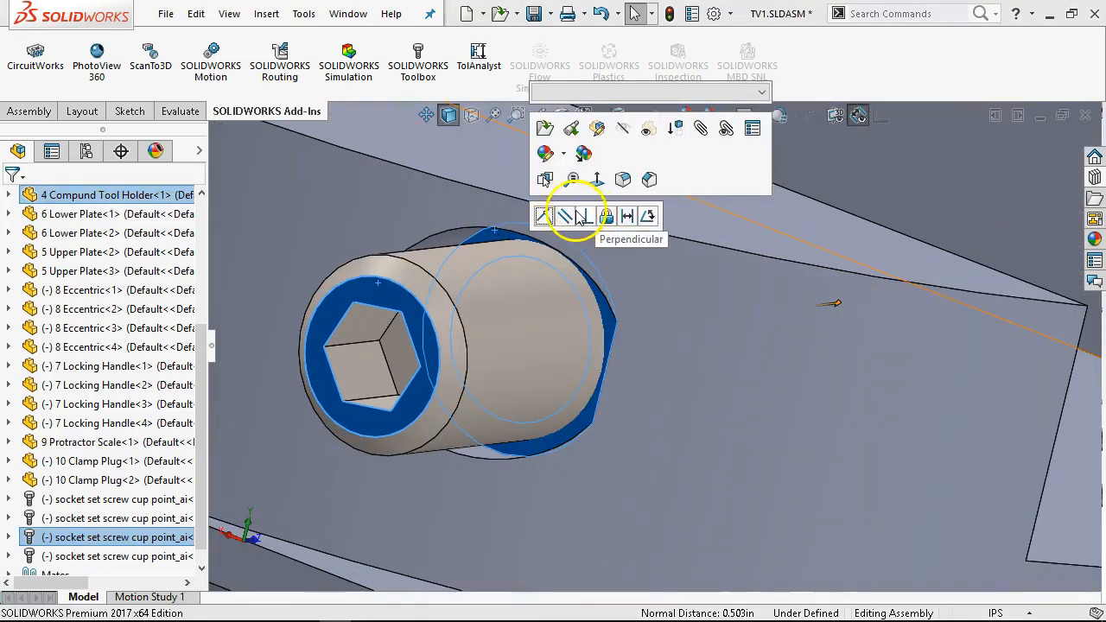
pyautogui.click(628, 216)
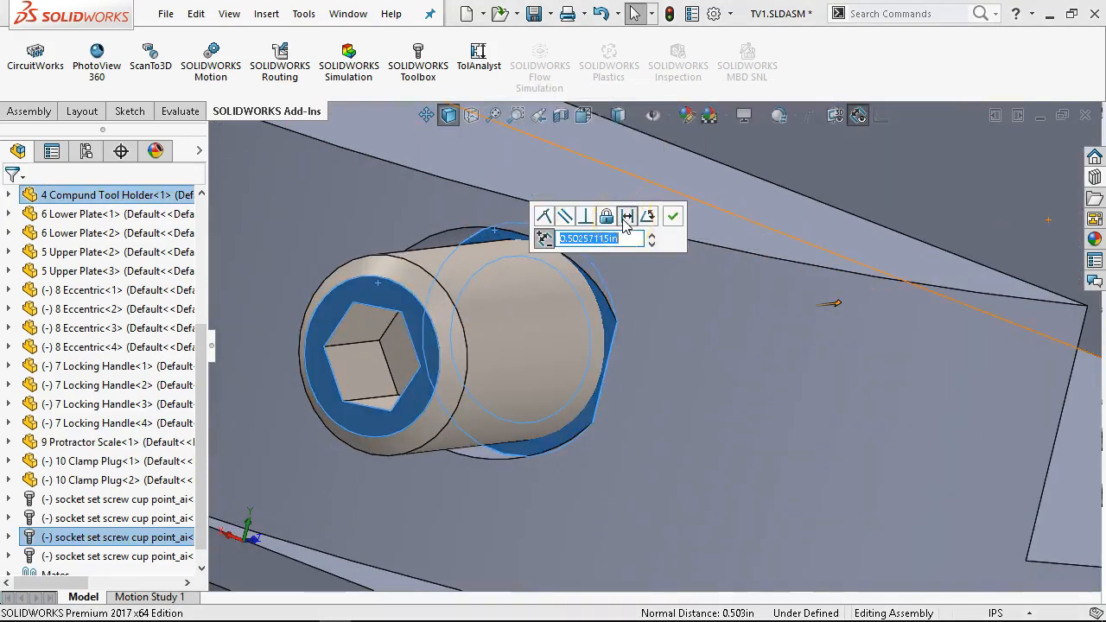
pyautogui.press('Return')
pyautogui.click(673, 217)
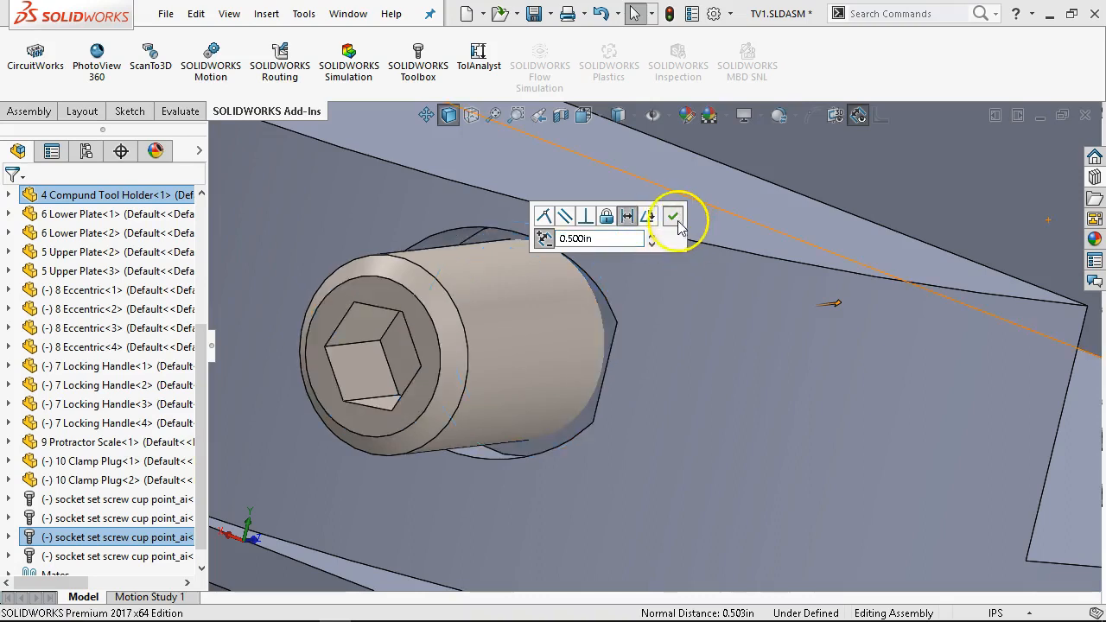
# Slide the second set screw of the same jaw outward and mate its hex end face 0.5 in from its recessed hole face.
pyautogui.click(510, 329)
pyautogui.scroll(5, 608, 344)
pyautogui.scroll(-3, 451, 287)
pyautogui.scroll(1, 416, 216)
pyautogui.moveTo(413, 216); pyautogui.dragTo(463, 276, button='middle')
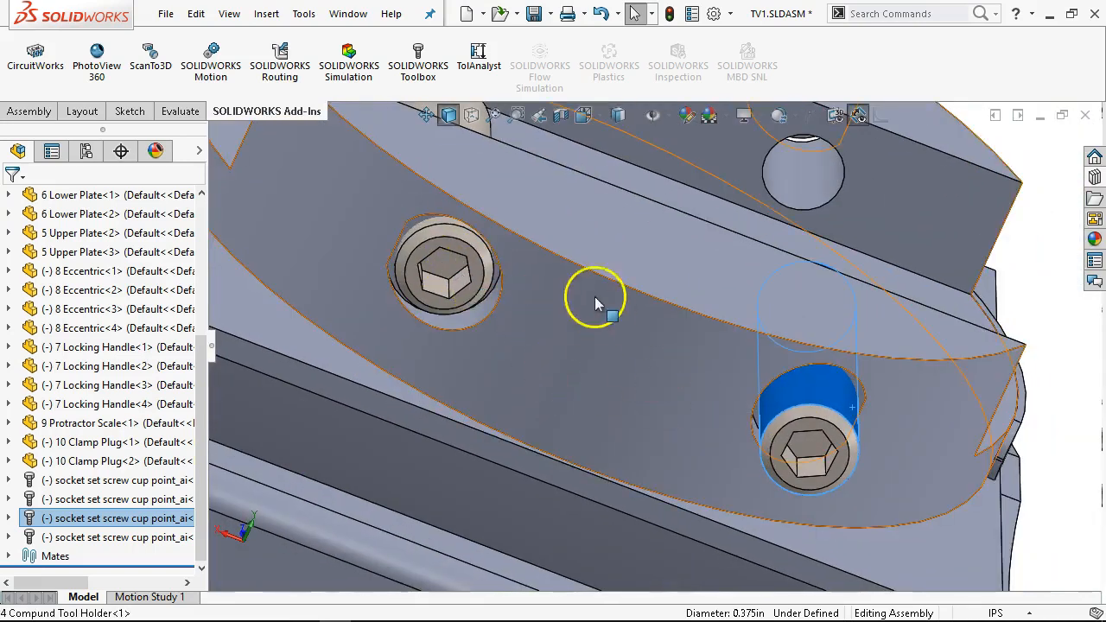
pyautogui.scroll(-4, 449, 251)
pyautogui.moveTo(501, 282); pyautogui.dragTo(518, 353)
pyautogui.click(508, 342)
pyautogui.keyDown('ctrl'); pyautogui.click(468, 252); pyautogui.keyUp('ctrl')
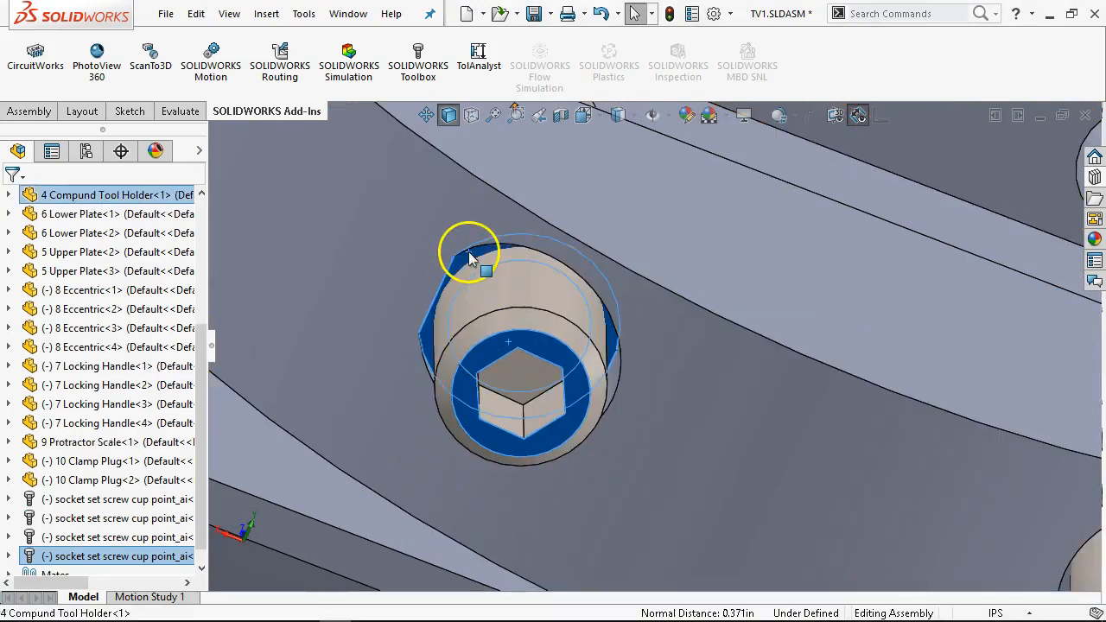
pyautogui.click(602, 237)
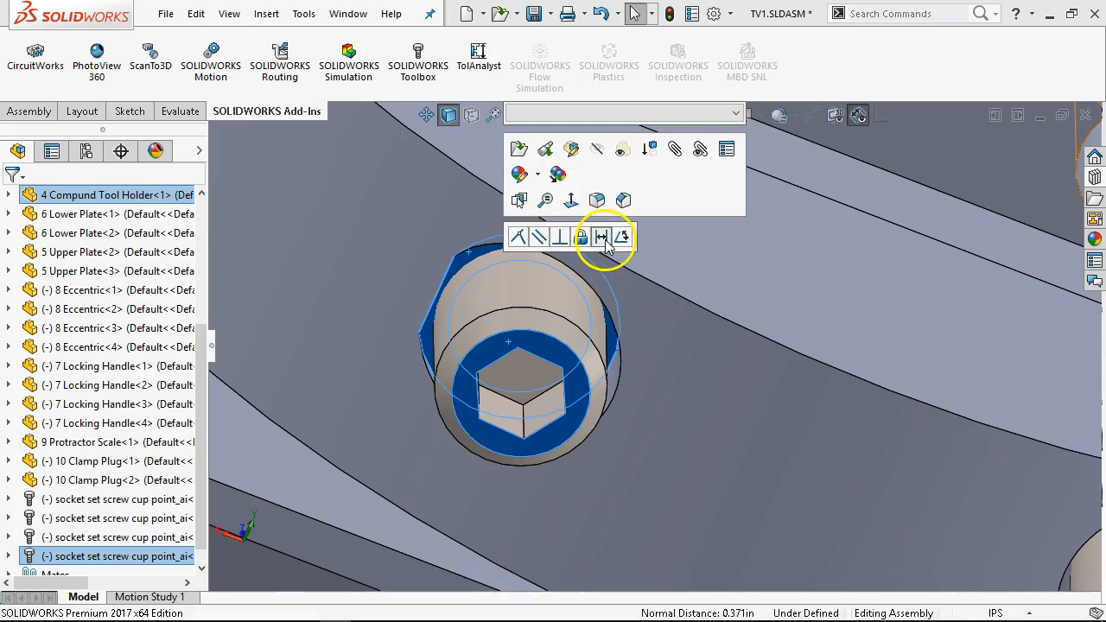
pyautogui.press('Return')
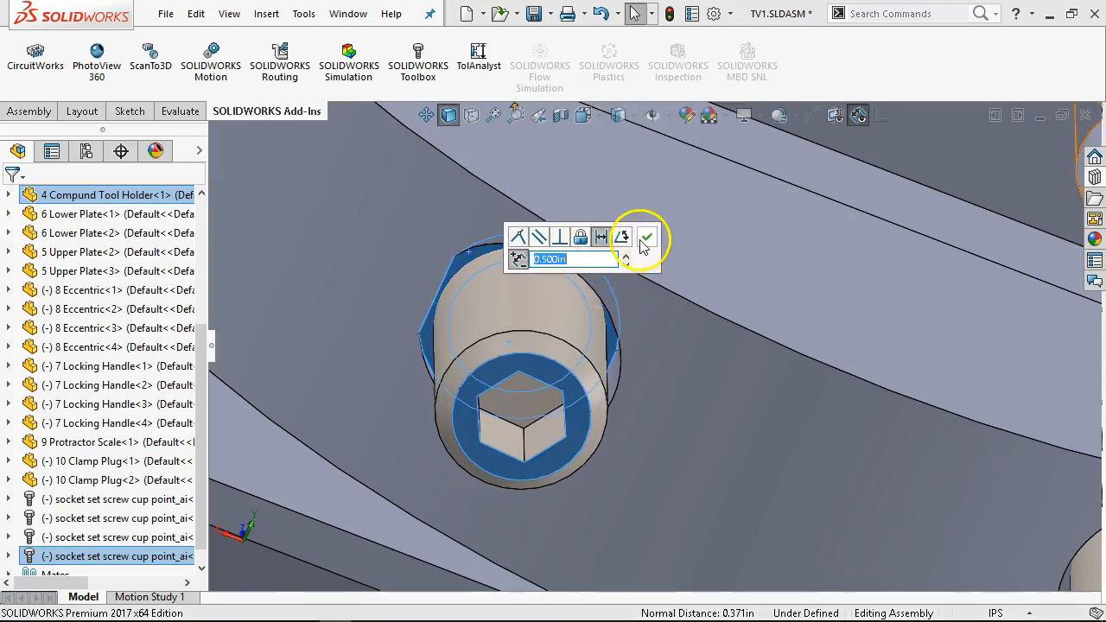
pyautogui.click(642, 243)
# Flip the alignment of the concentric mate on the opposite jaw's set screw whose hex socket faces the wrong way.
pyautogui.scroll(5, 714, 342)
pyautogui.moveTo(644, 323); pyautogui.dragTo(612, 310, button='middle')
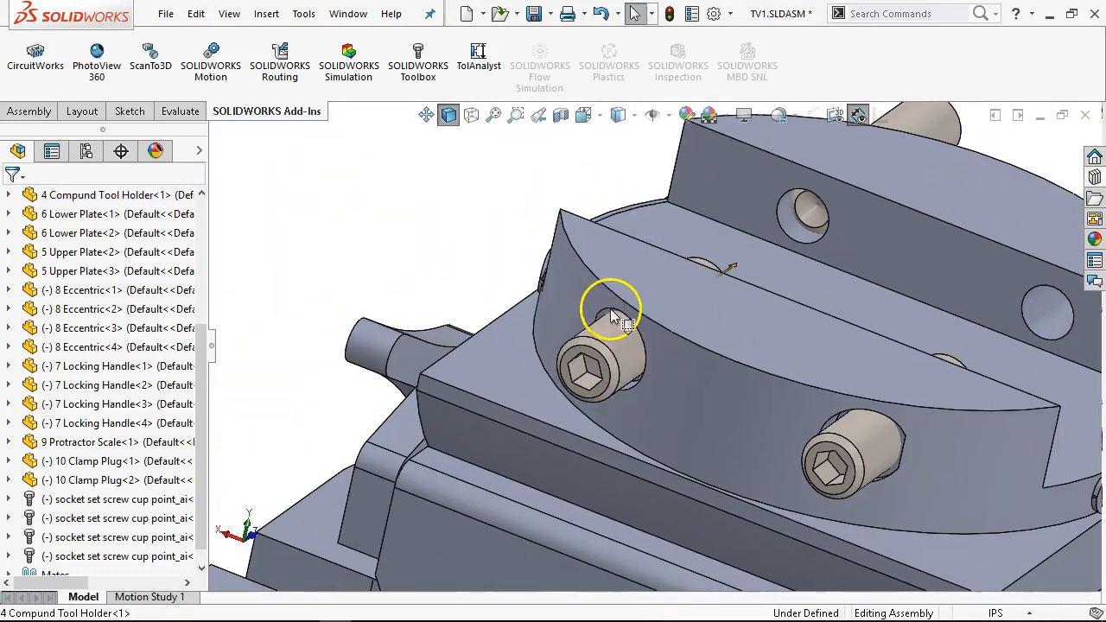
pyautogui.click(616, 343)
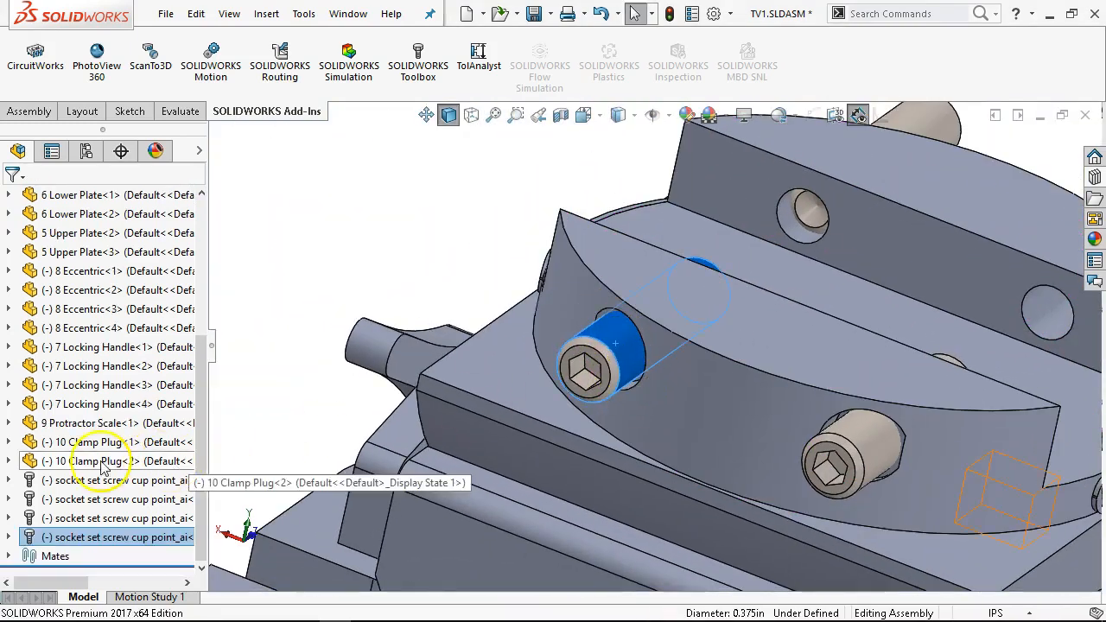
pyautogui.scroll(3, 593, 370)
pyautogui.moveTo(593, 370); pyautogui.dragTo(530, 321, button='middle')
pyautogui.moveTo(811, 355); pyautogui.dragTo(734, 355, button='middle')
pyautogui.scroll(-3, 1055, 424)
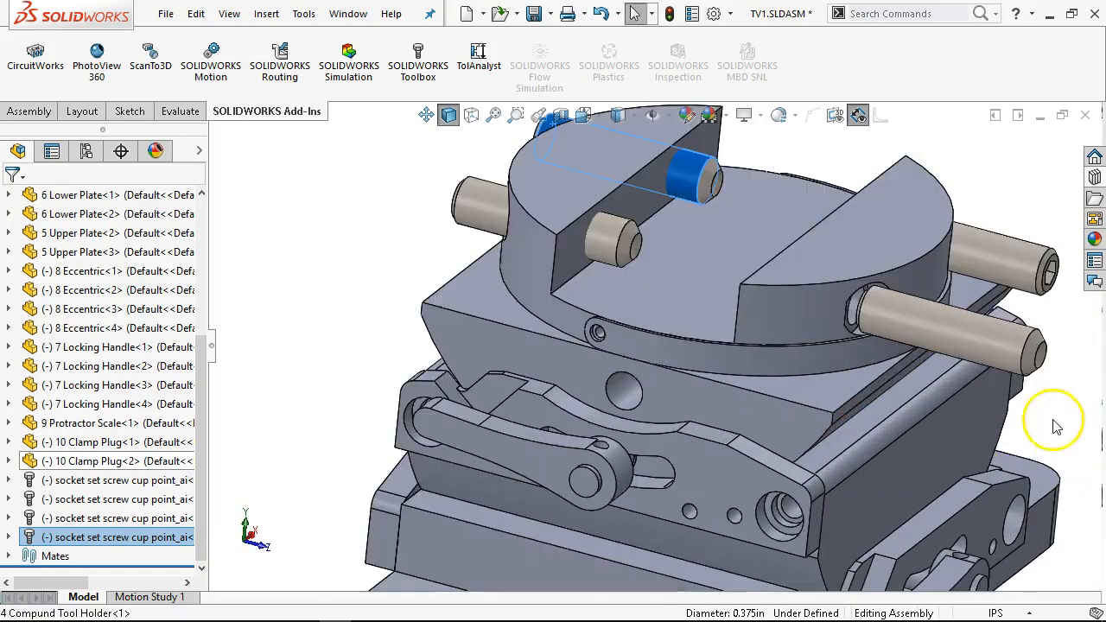
pyautogui.click(934, 333)
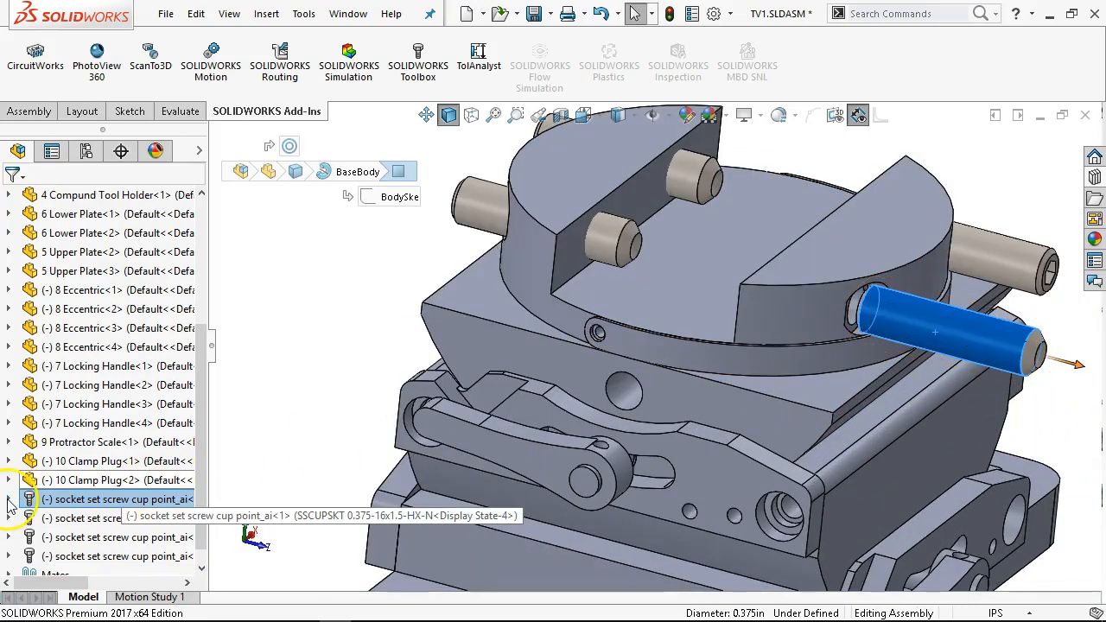
pyautogui.click(9, 500)
pyautogui.click(28, 234)
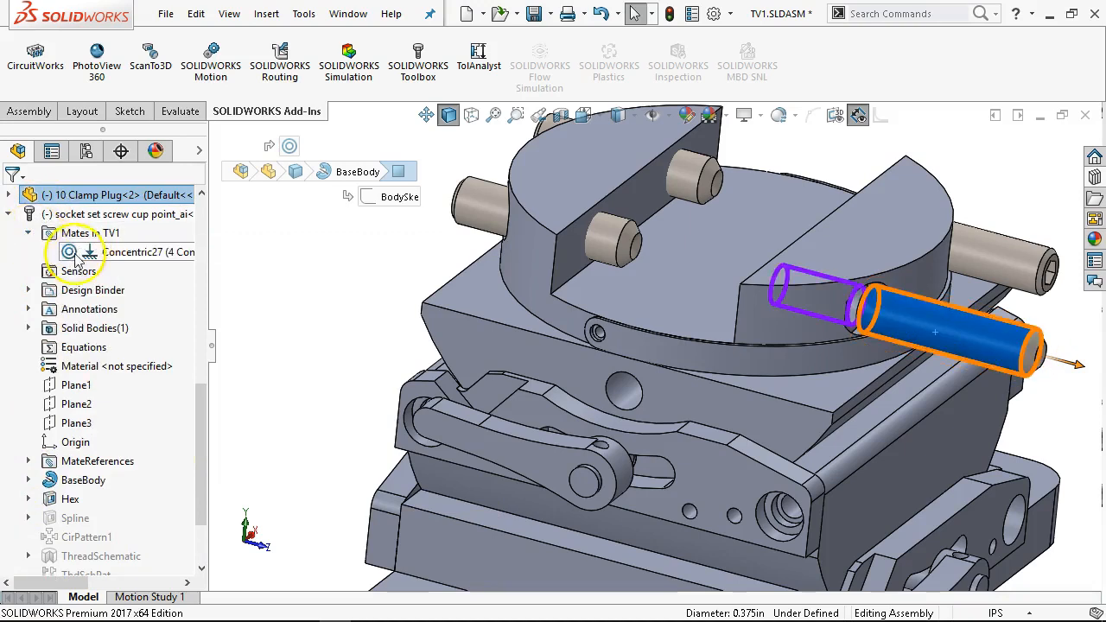
pyautogui.rightClick(98, 258)
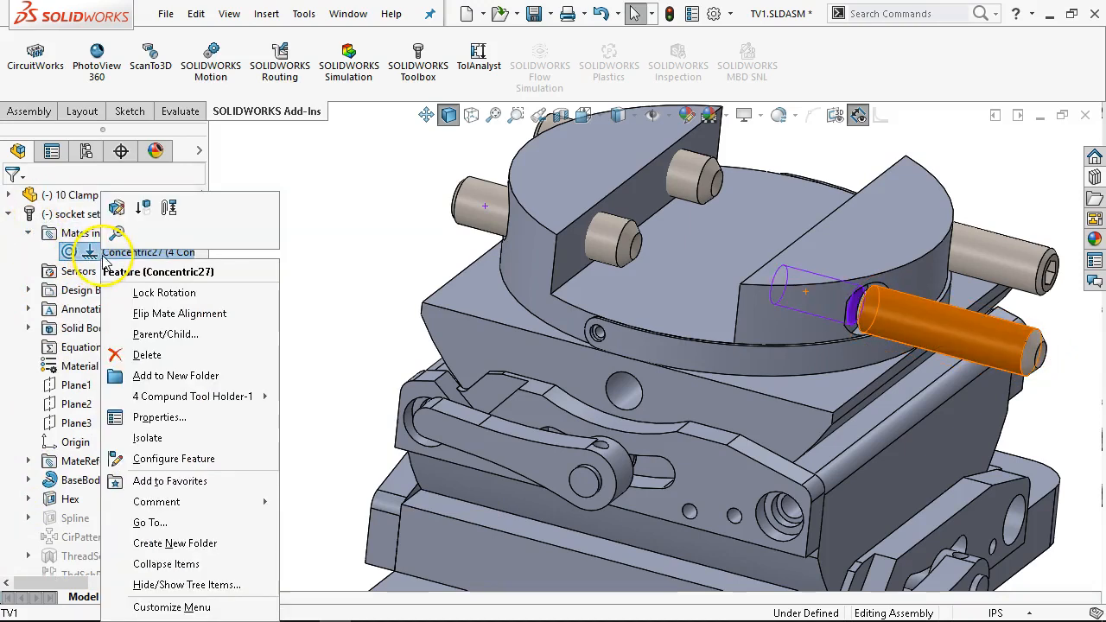
pyautogui.click(143, 313)
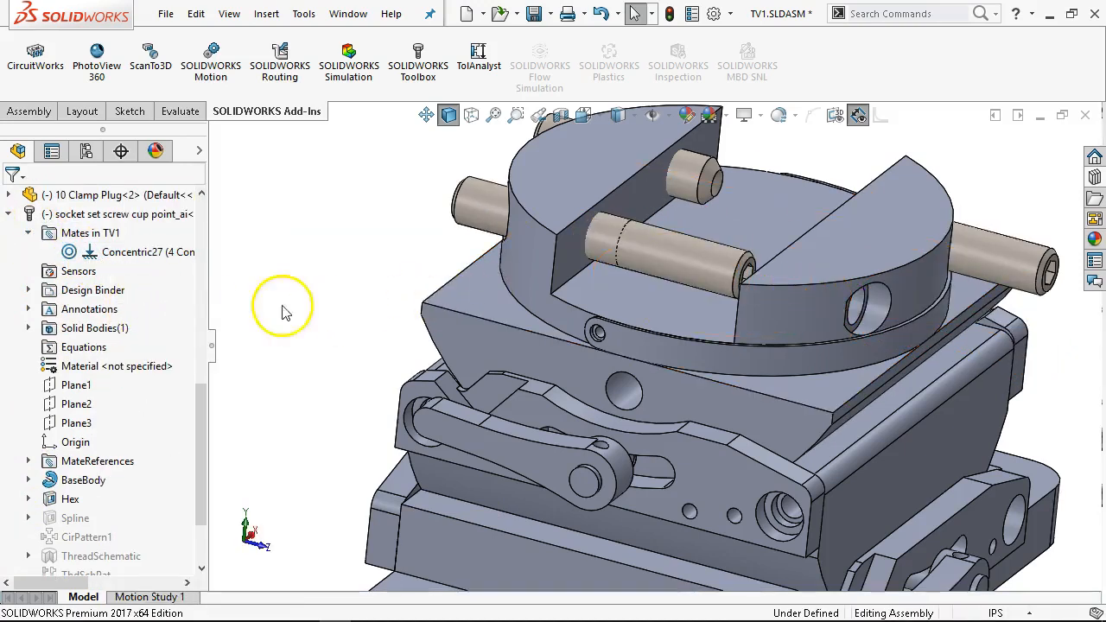
pyautogui.rightClick(131, 259)
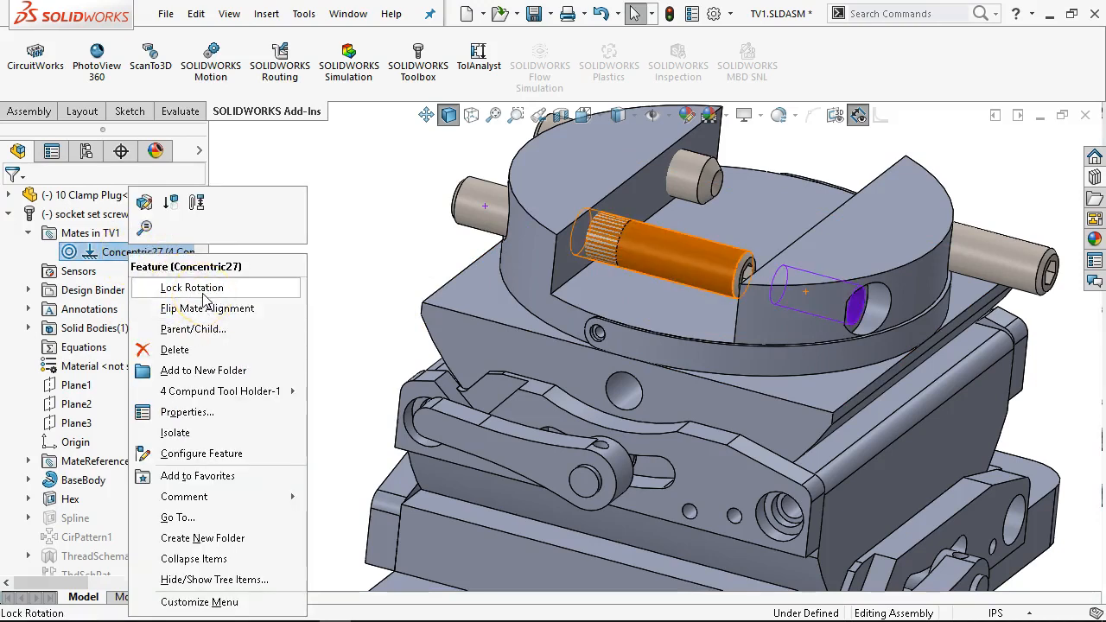
pyautogui.click(415, 202)
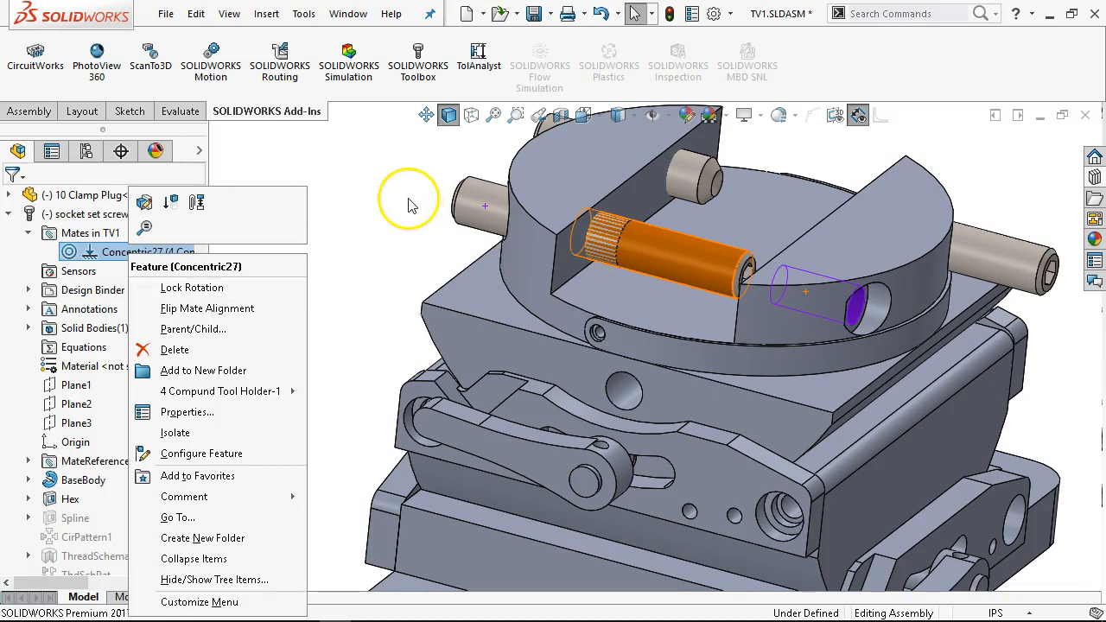
# Slide the flipped set screw through its jaw hole so its hex end protrudes from the outer face.
pyautogui.click(750, 268)
pyautogui.moveTo(767, 309); pyautogui.dragTo(928, 371)
pyautogui.scroll(-4, 847, 329)
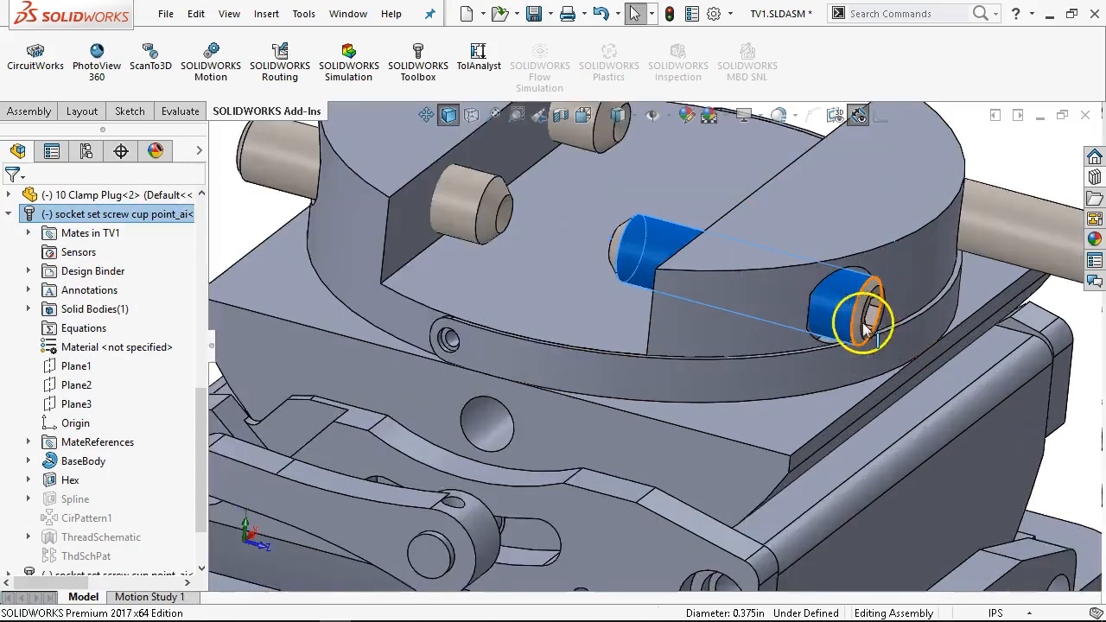
# Mate the flipped set screw's hex end face to the recessed face around its hole at a distance of 0.5 in.
pyautogui.scroll(-3, 807, 337)
pyautogui.click(753, 313)
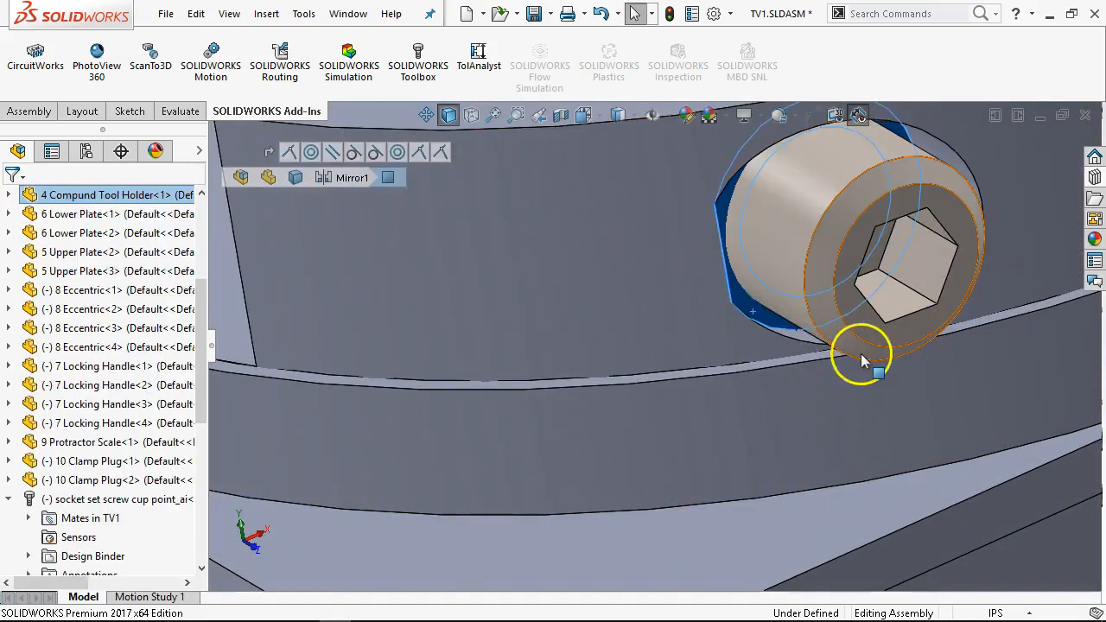
pyautogui.keyDown('ctrl'); pyautogui.click(858, 350); pyautogui.keyUp('ctrl')
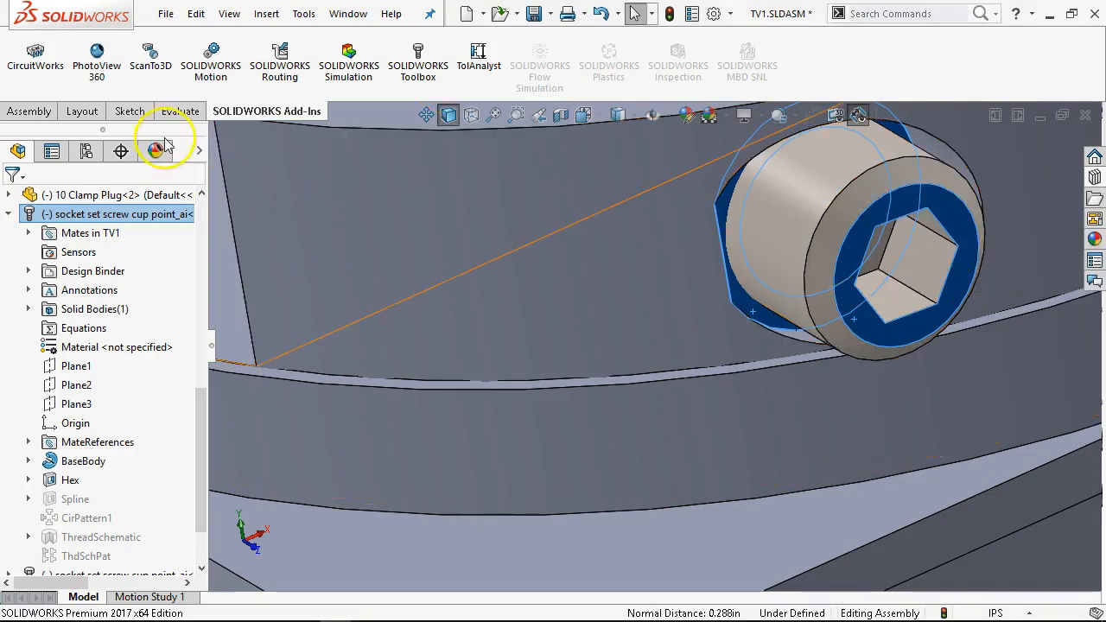
pyautogui.click(25, 110)
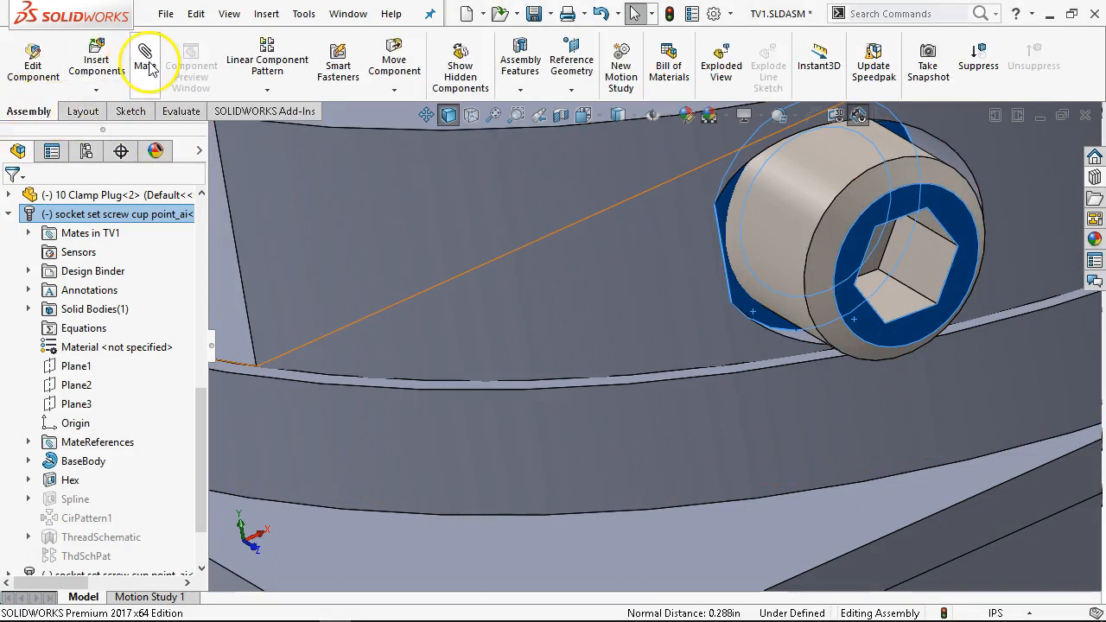
pyautogui.click(145, 56)
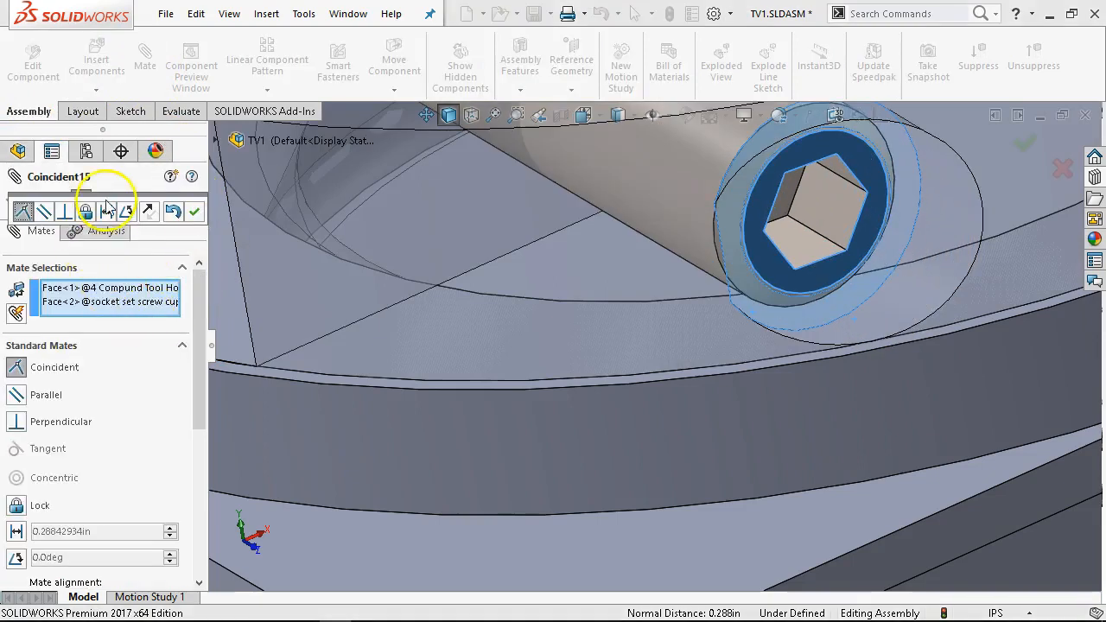
pyautogui.click(107, 212)
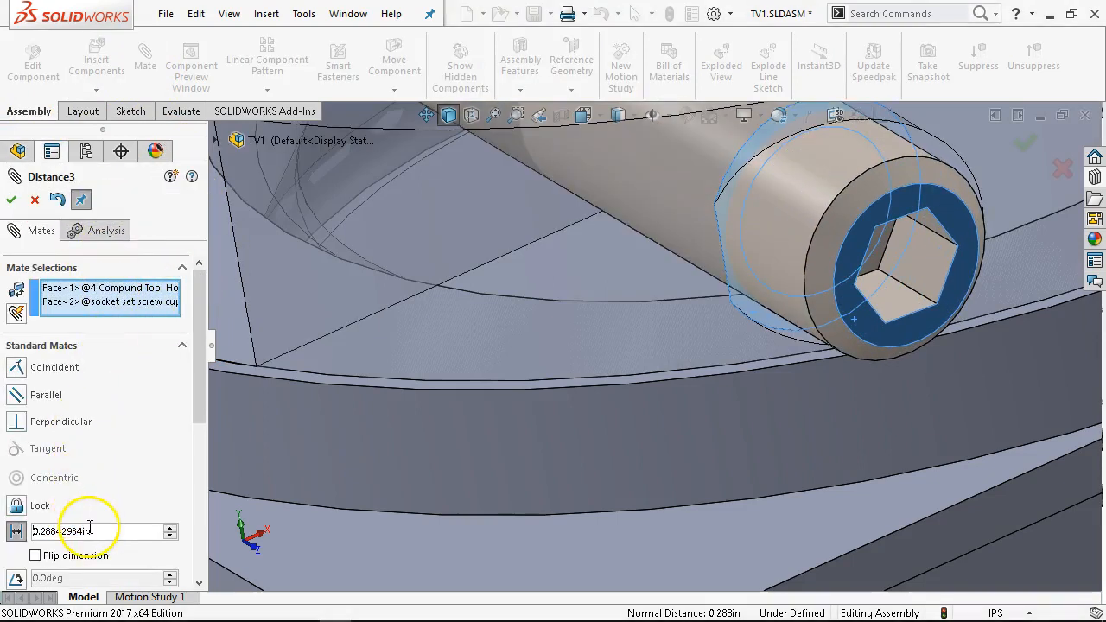
pyautogui.write('.5')
pyautogui.press('Return')
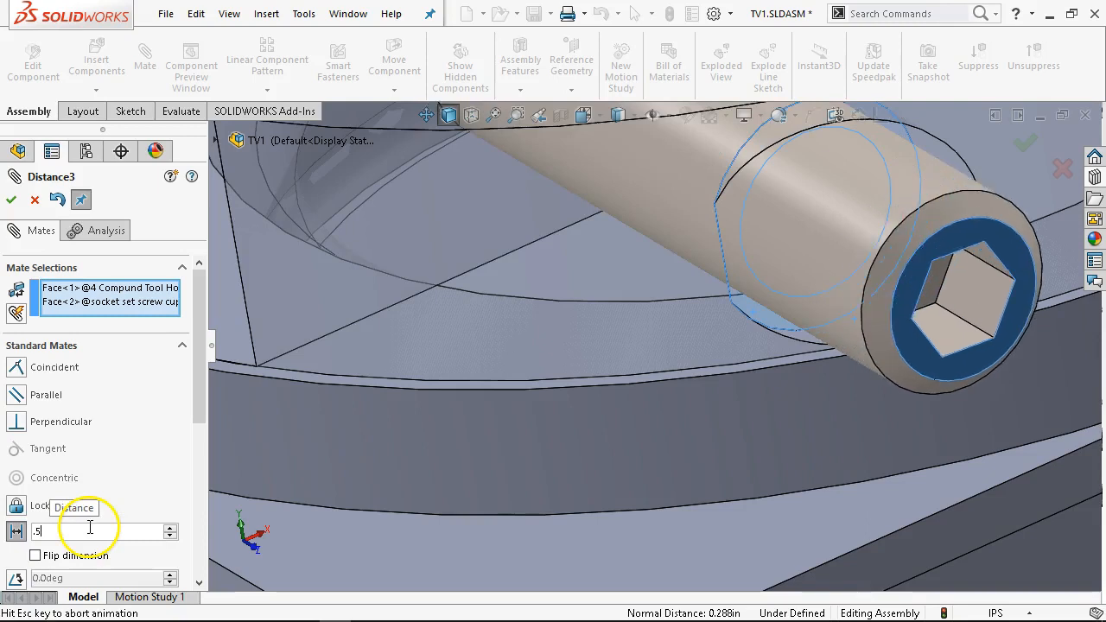
pyautogui.click(12, 198)
# Add a distance mate between the remaining set screw's hex end face and its recessed hole face, and finish mating.
pyautogui.scroll(5, 899, 275)
pyautogui.scroll(-5, 939, 187)
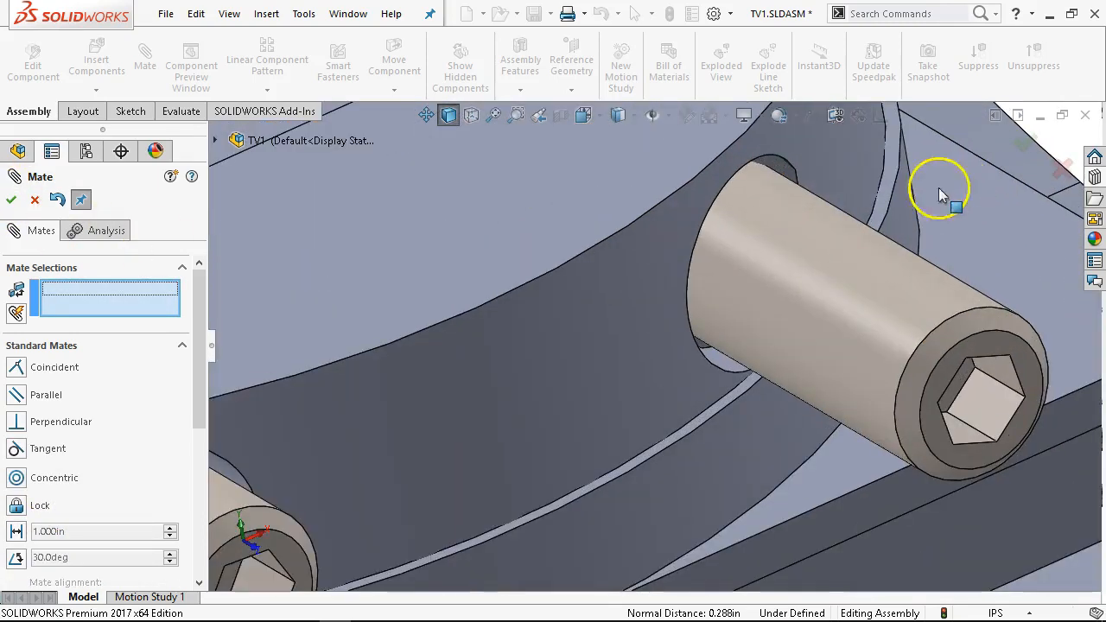
pyautogui.click(776, 165)
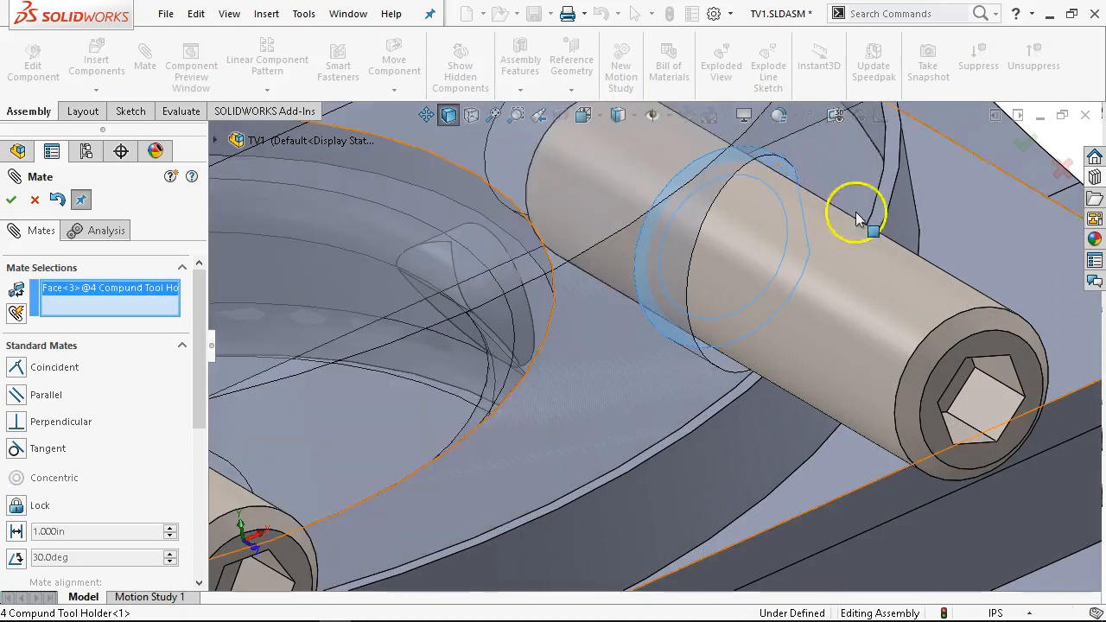
pyautogui.click(1002, 351)
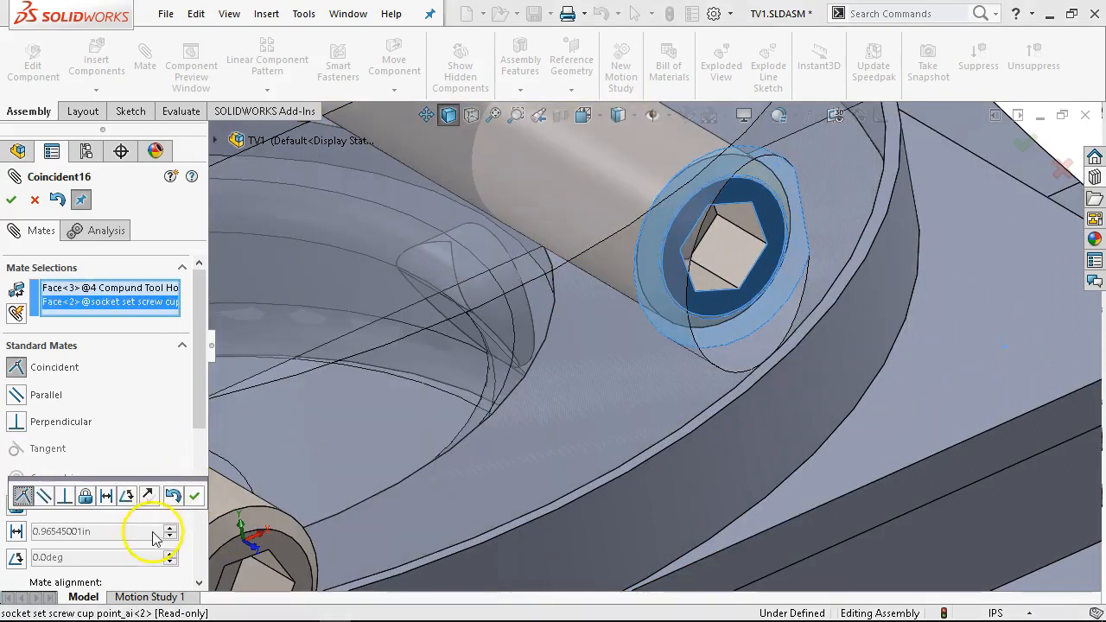
pyautogui.click(107, 496)
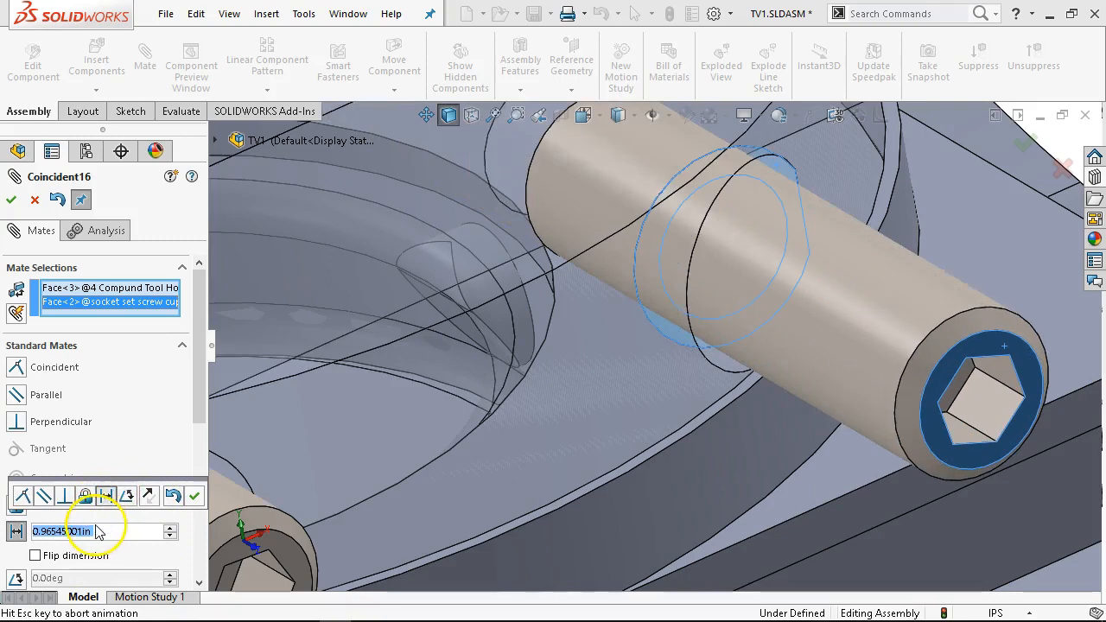
pyautogui.press('Return')
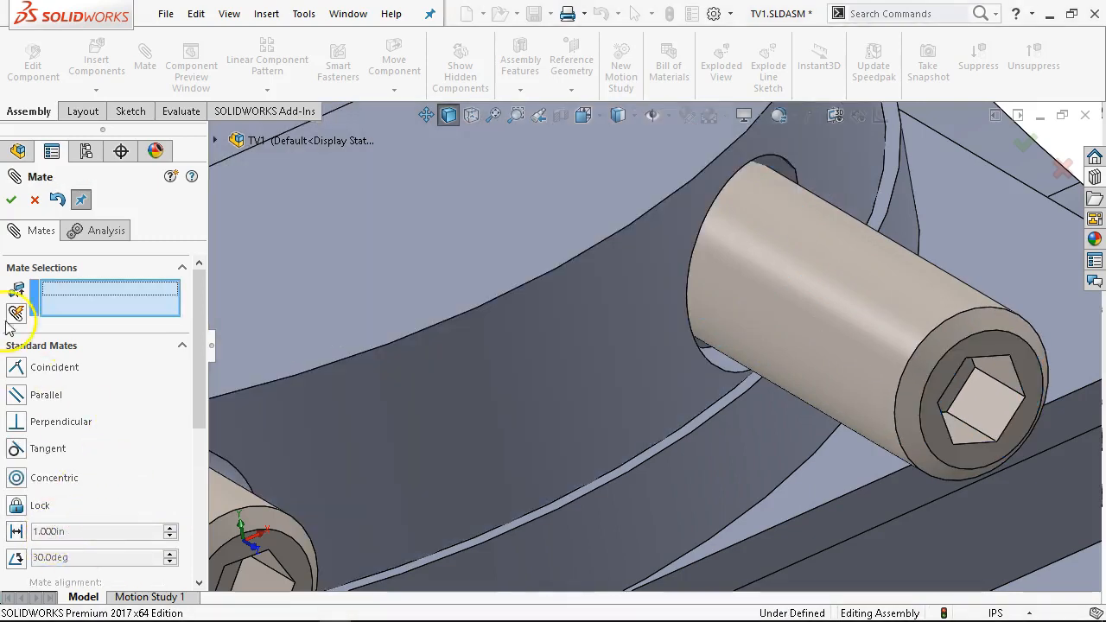
pyautogui.click(12, 200)
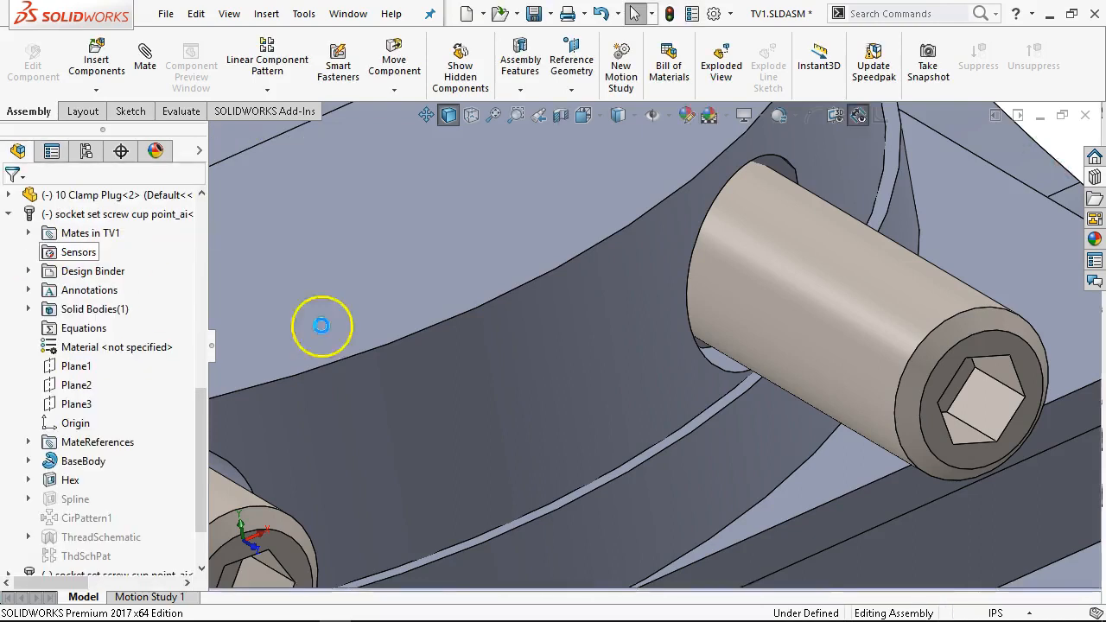
# Examine the mates of the last listed cup point set screw to see which faces its distance mate references.
pyautogui.scroll(5, 317, 325)
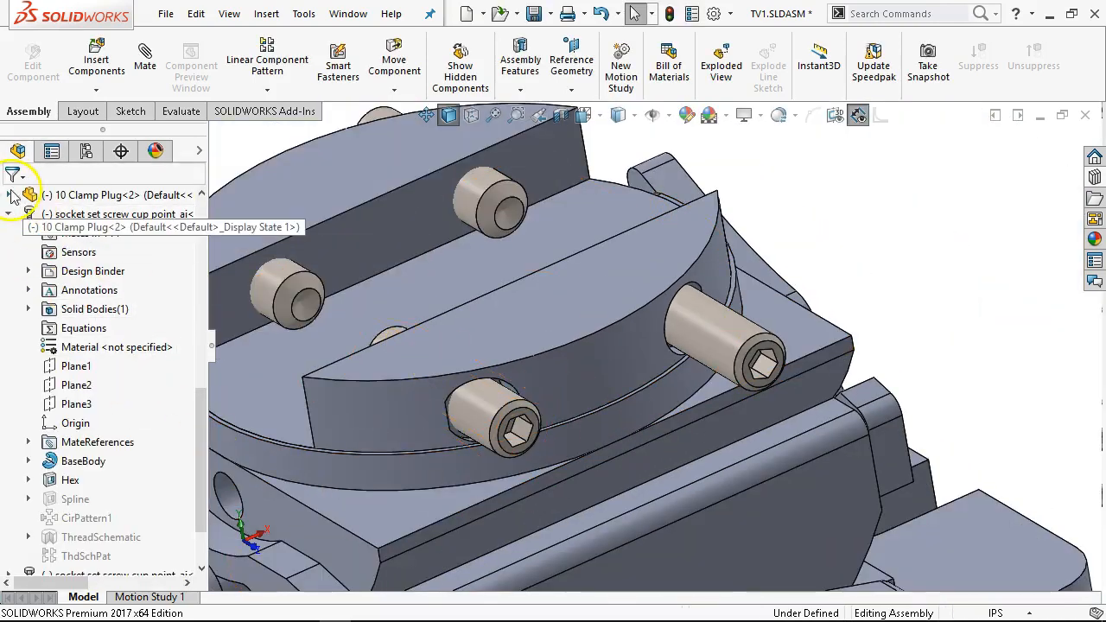
pyautogui.click(9, 215)
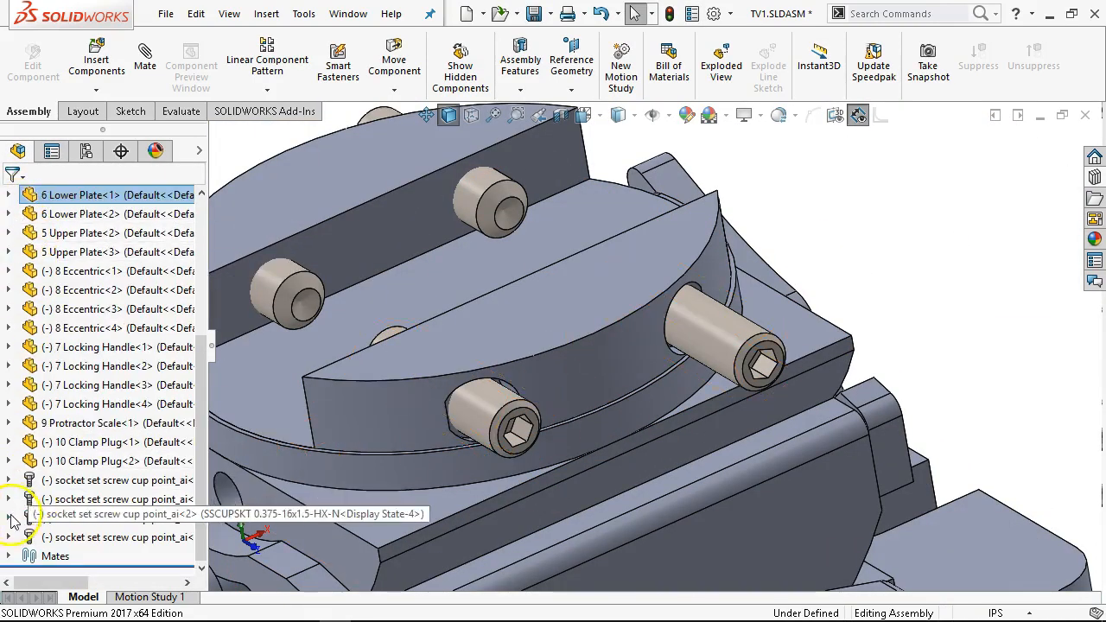
pyautogui.click(8, 538)
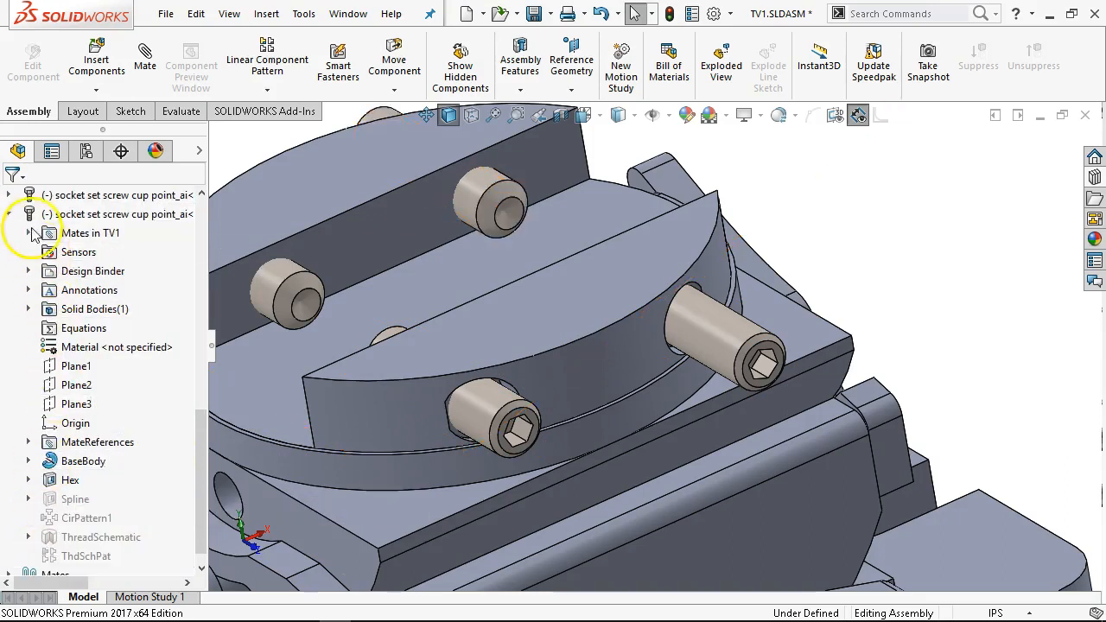
pyautogui.click(26, 216)
pyautogui.click(29, 234)
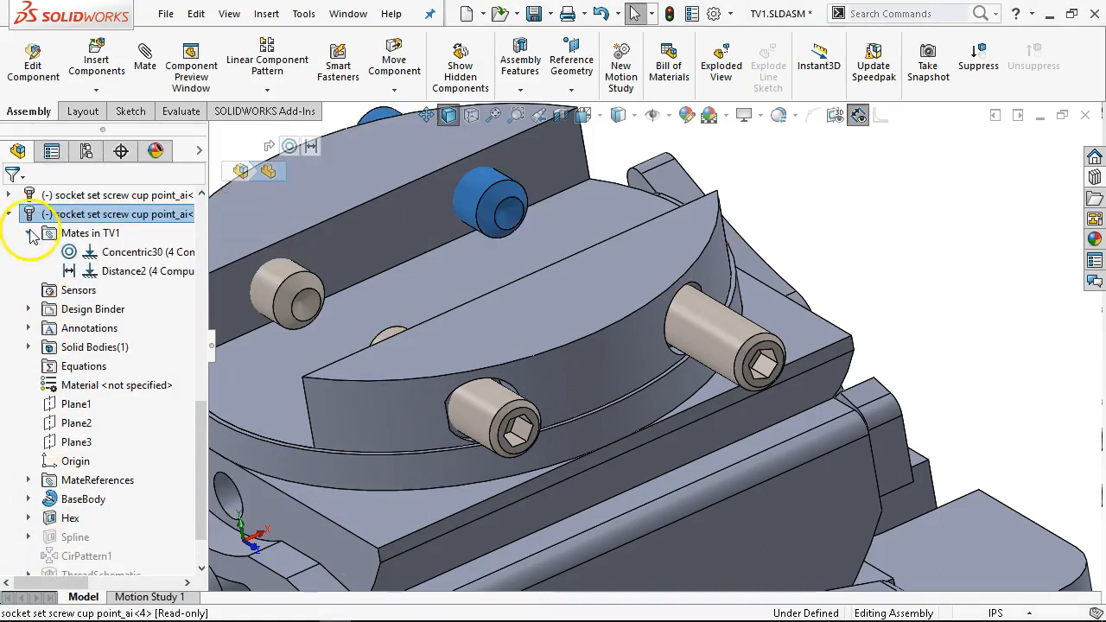
pyautogui.click(112, 275)
pyautogui.scroll(3, 363, 307)
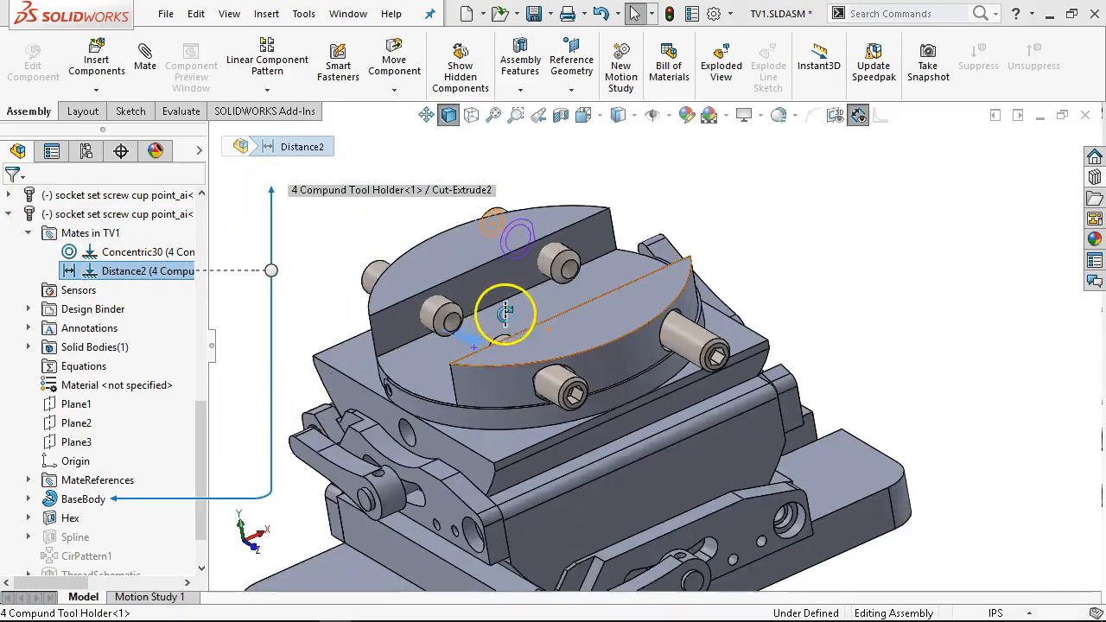
pyautogui.moveTo(504, 314); pyautogui.dragTo(540, 315, button='middle')
pyautogui.click(109, 272)
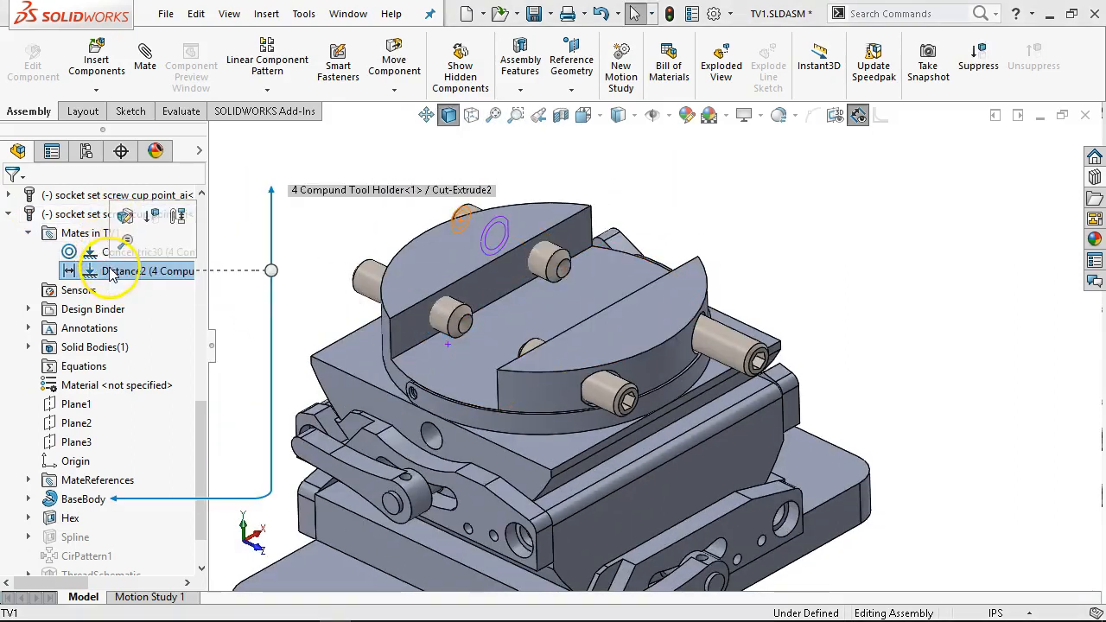
pyautogui.click(740, 306)
# Set the distance mate of the front jaw's cup point set screw that protrudes too far to 0.5 in and rebuild the assembly.
pyautogui.click(720, 338)
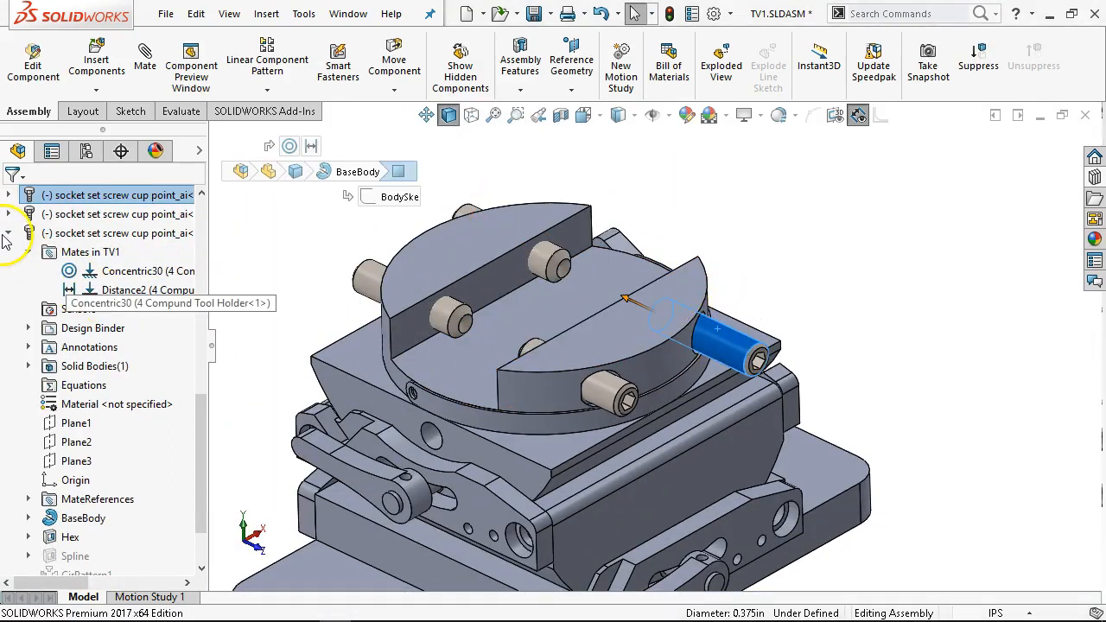
pyautogui.click(7, 236)
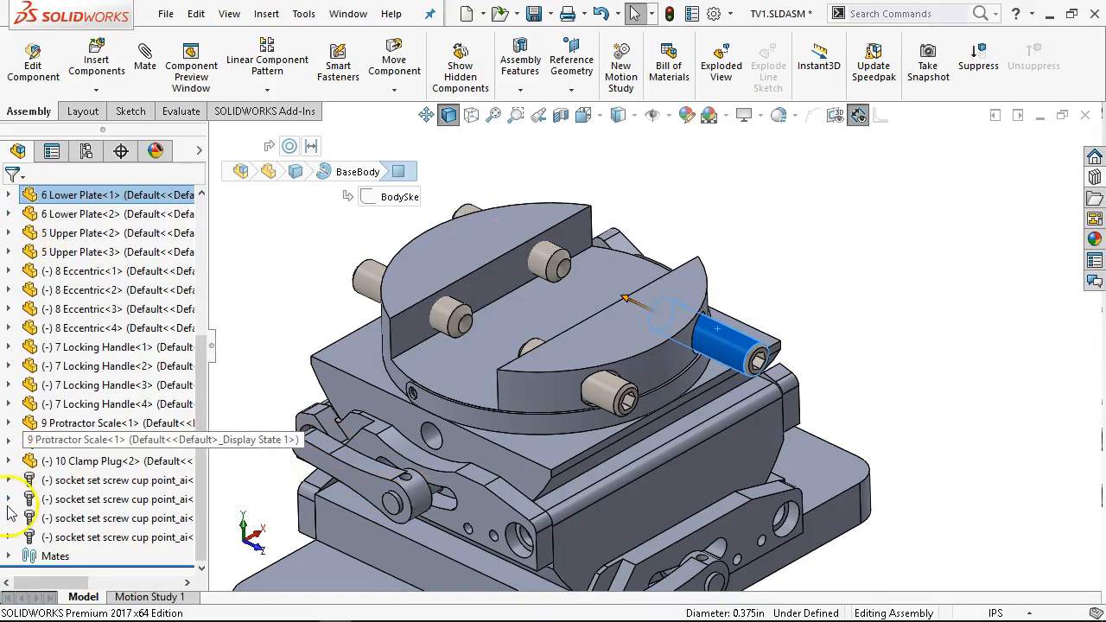
pyautogui.click(10, 504)
pyautogui.click(28, 234)
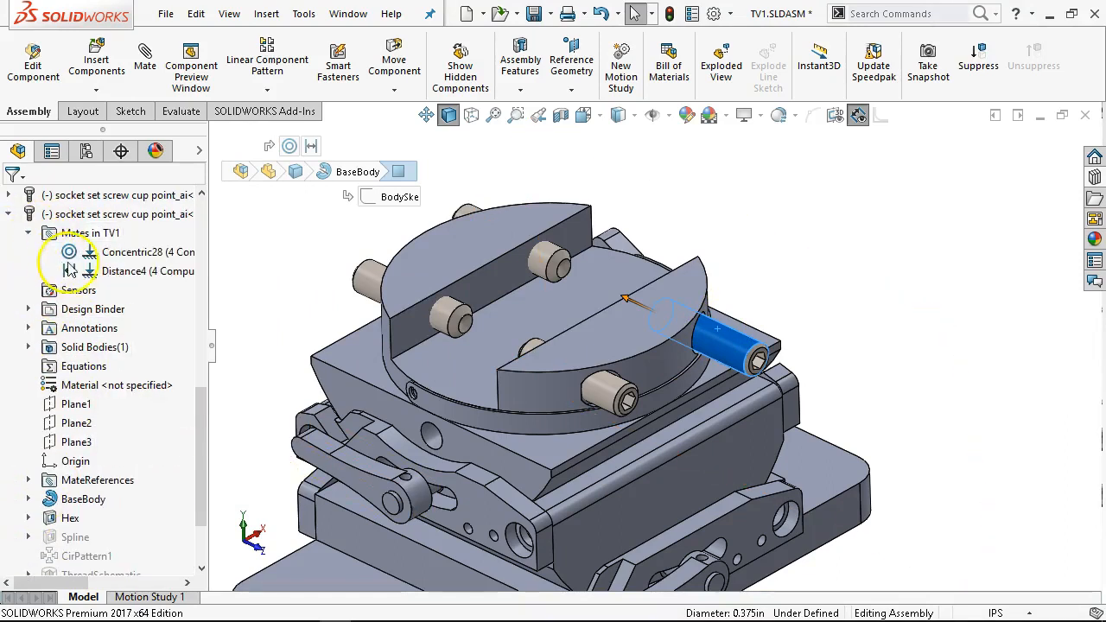
pyautogui.click(90, 273)
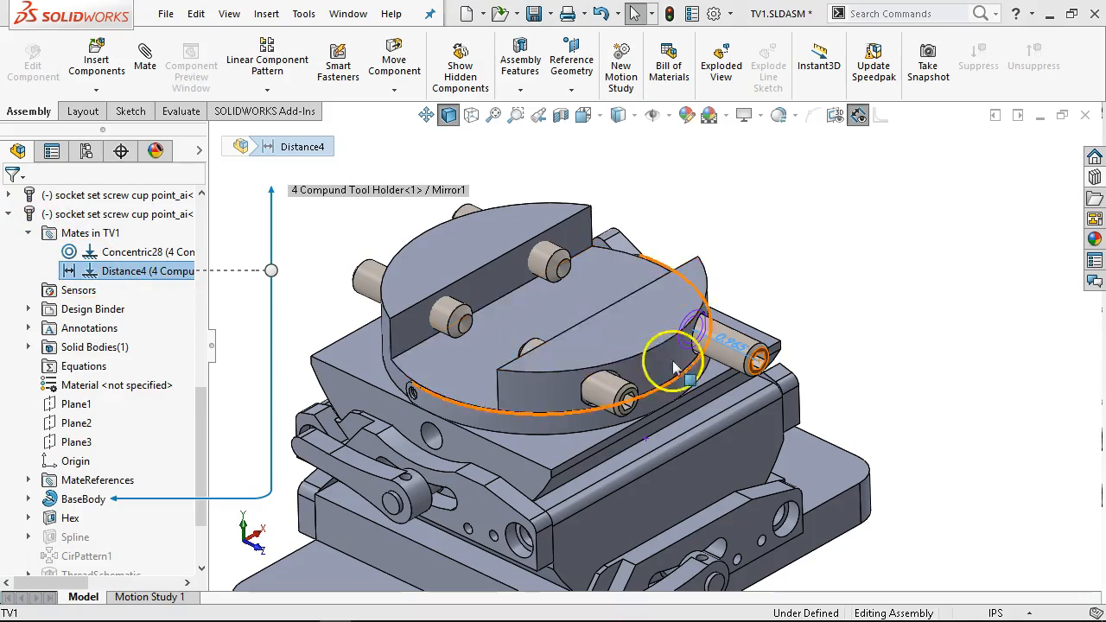
pyautogui.doubleClick(735, 354)
pyautogui.write('.5')
pyautogui.press('Return')
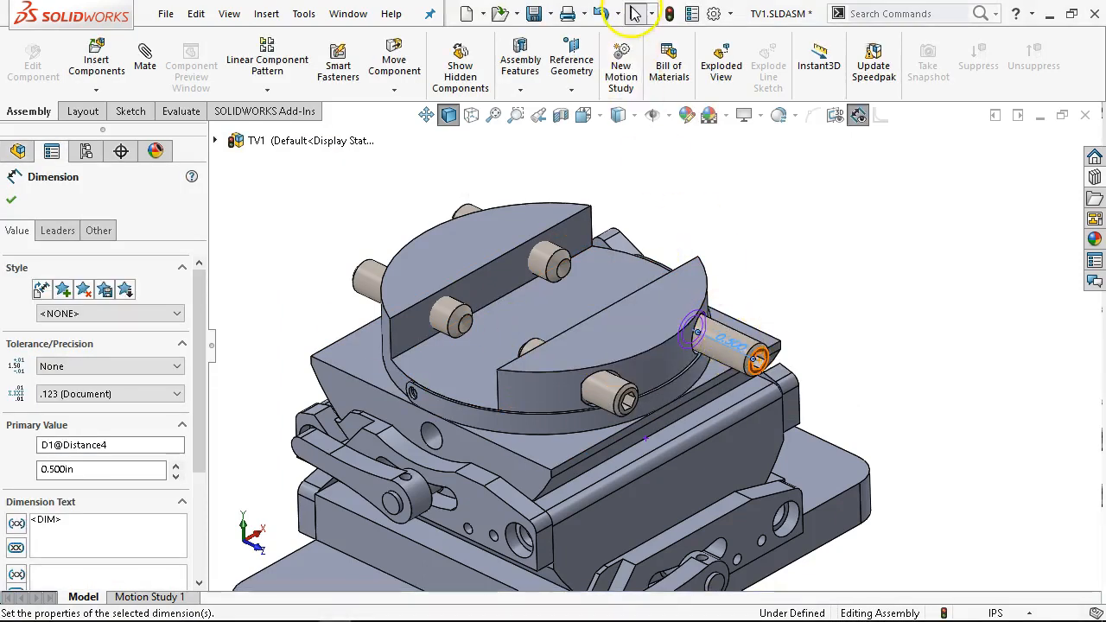
pyautogui.click(670, 13)
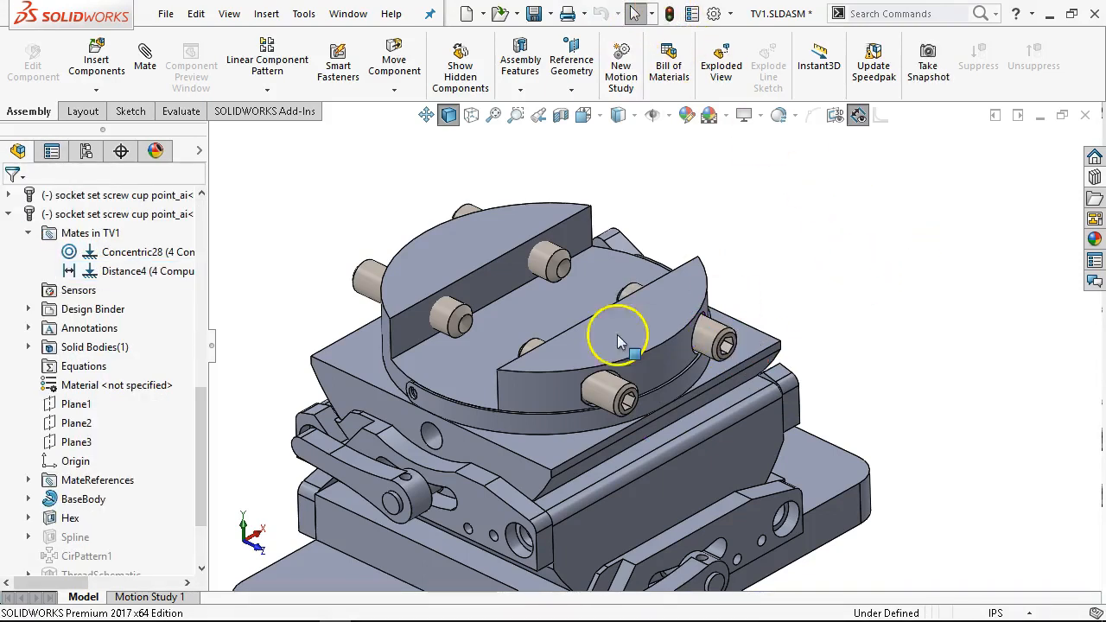
# Insert a Toolbox Socket Set Screw Flat Point, size 3/8-16 and length 0.625, into the large hole in the upper compound member's side.
pyautogui.scroll(1, 476, 480)
pyautogui.moveTo(473, 489); pyautogui.dragTo(470, 468, button='middle')
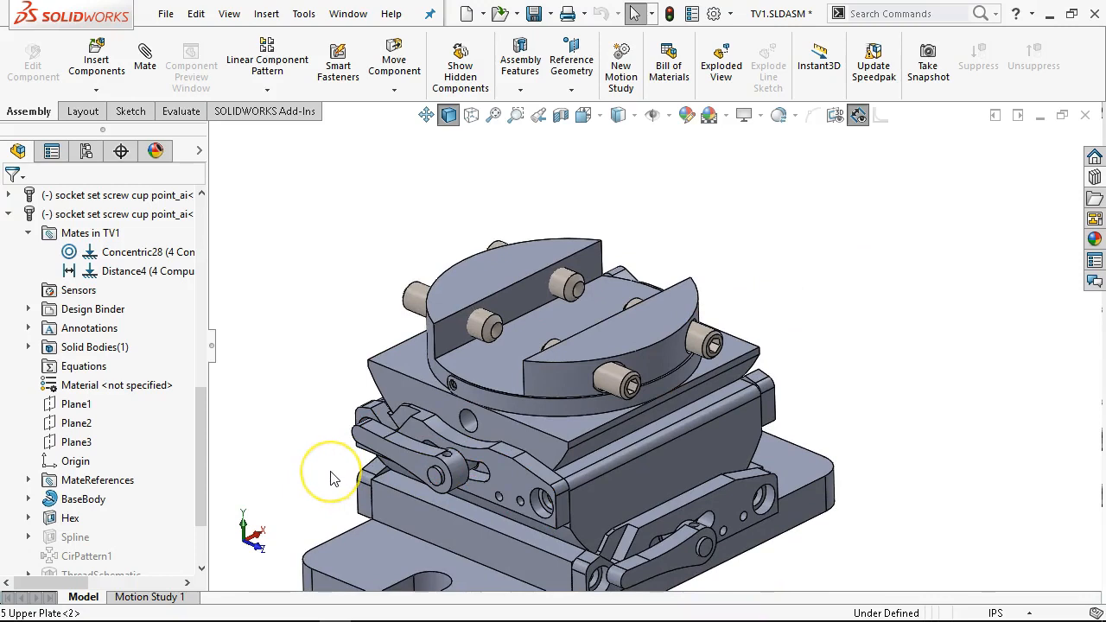
pyautogui.scroll(-2, 332, 482)
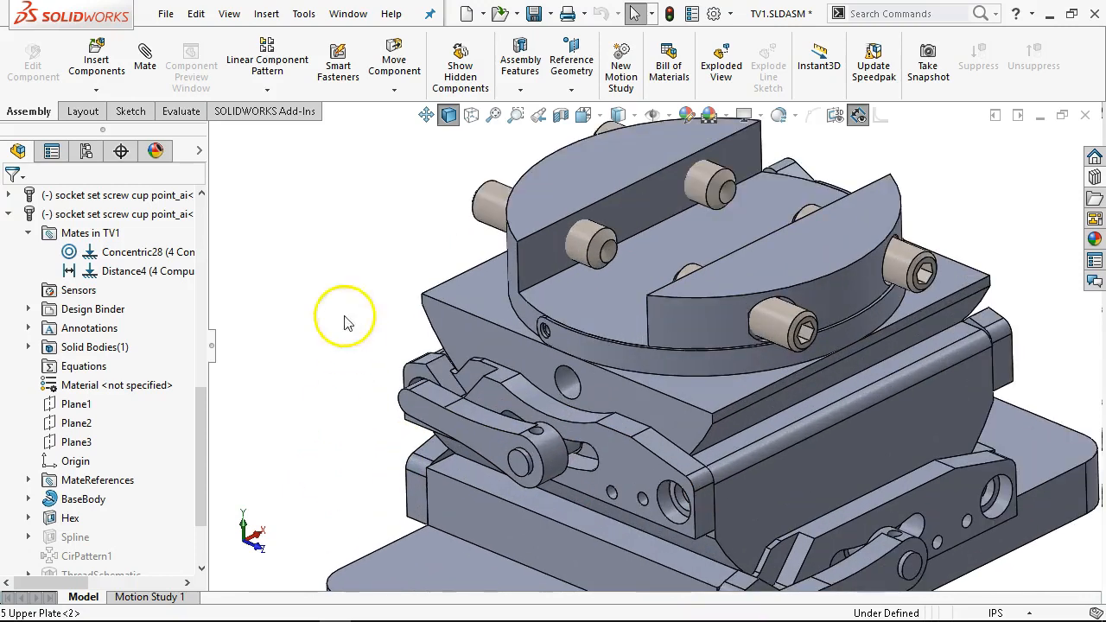
pyautogui.scroll(-1, 622, 477)
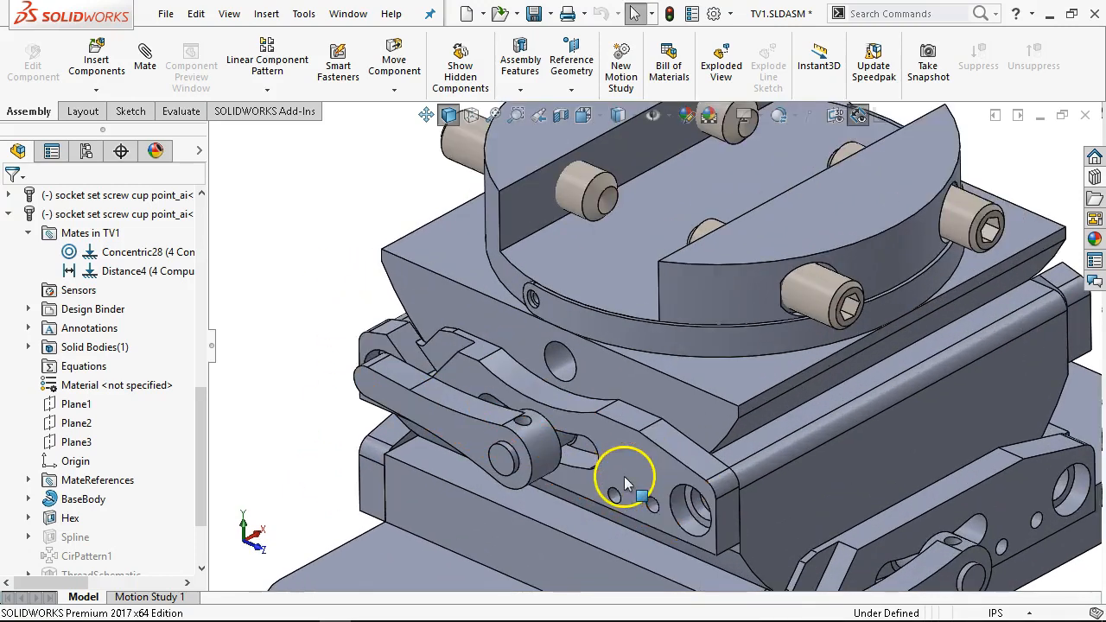
pyautogui.scroll(2, 885, 361)
pyautogui.moveTo(881, 358); pyautogui.dragTo(894, 316, button='middle')
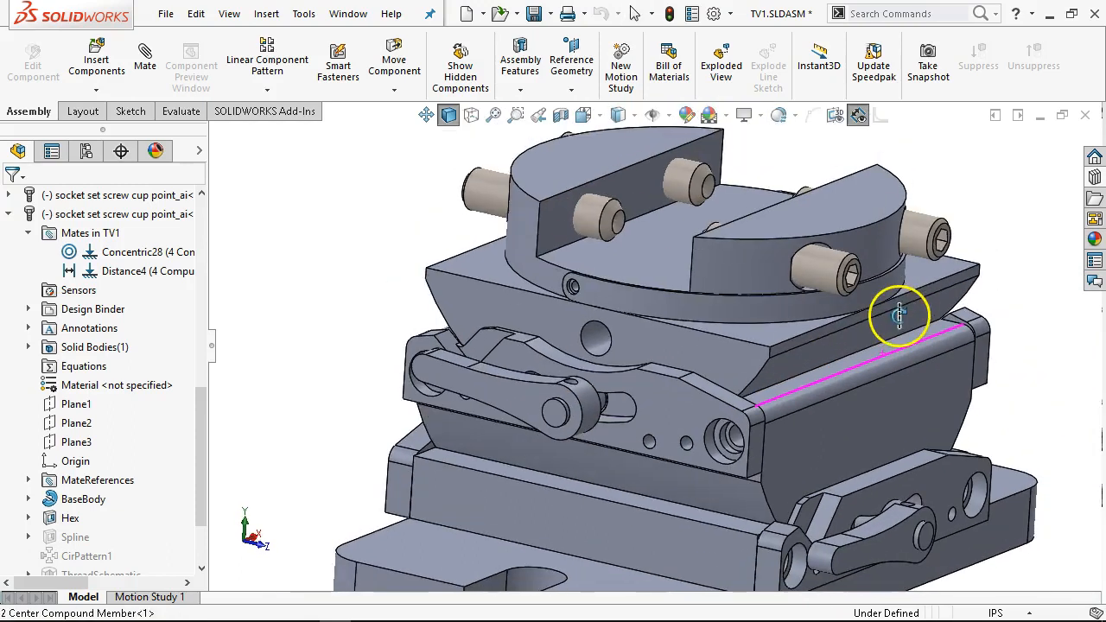
pyautogui.click(1095, 177)
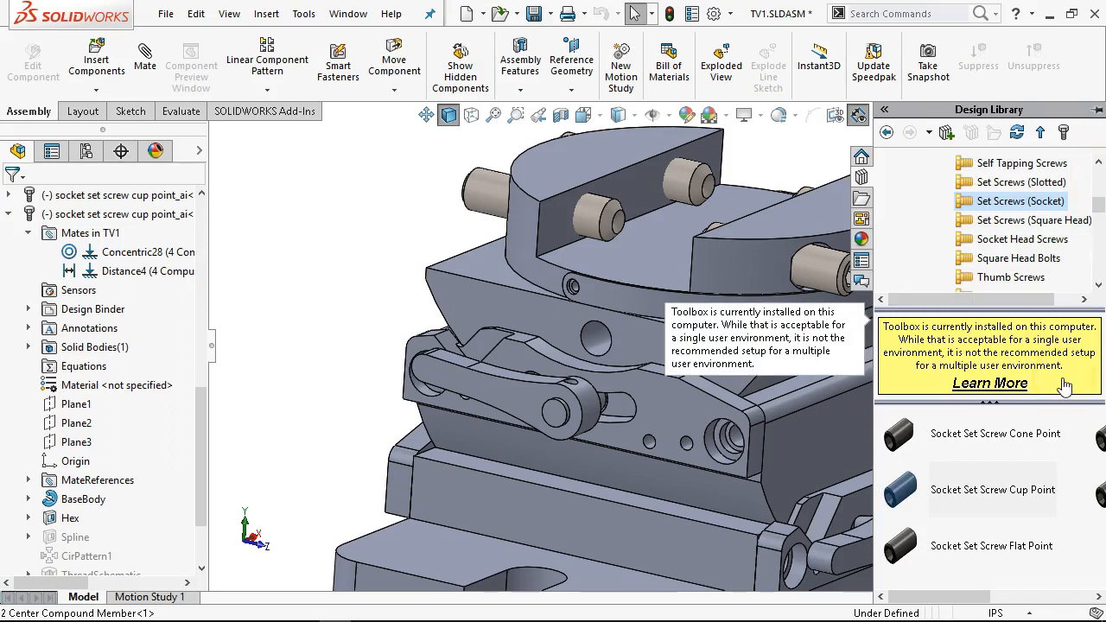
pyautogui.moveTo(962, 552); pyautogui.dragTo(593, 346)
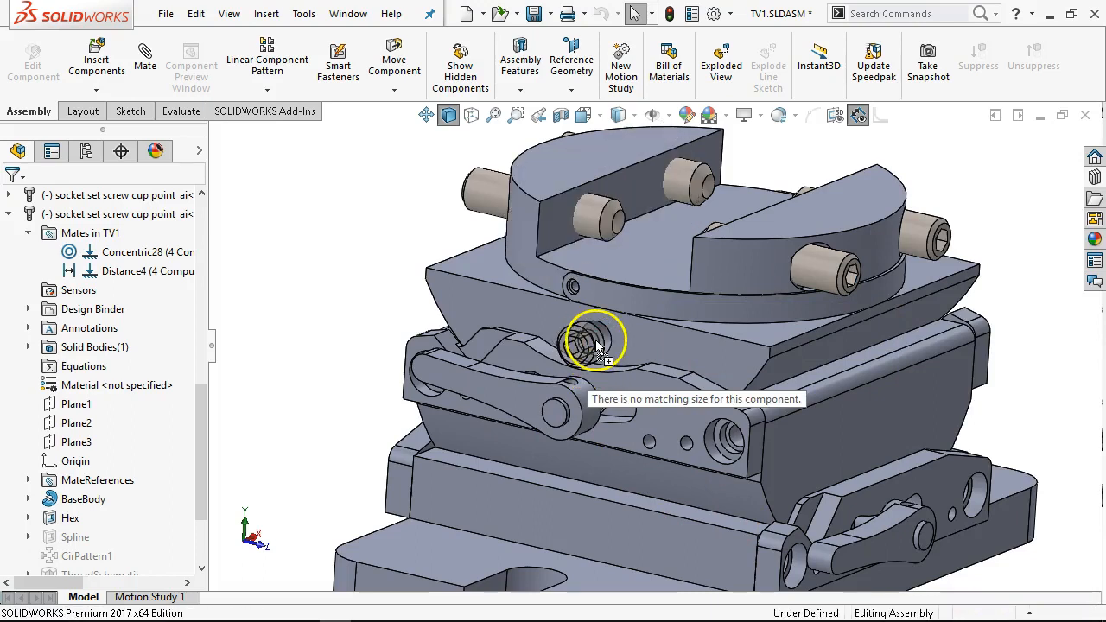
pyautogui.moveTo(593, 346); pyautogui.dragTo(595, 345)
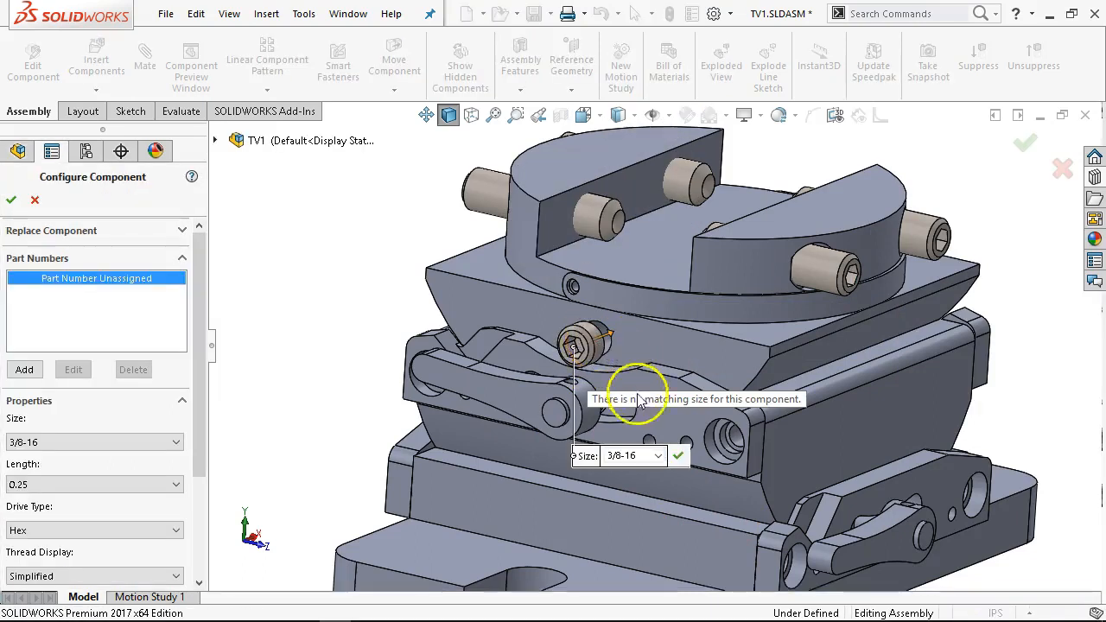
pyautogui.click(69, 487)
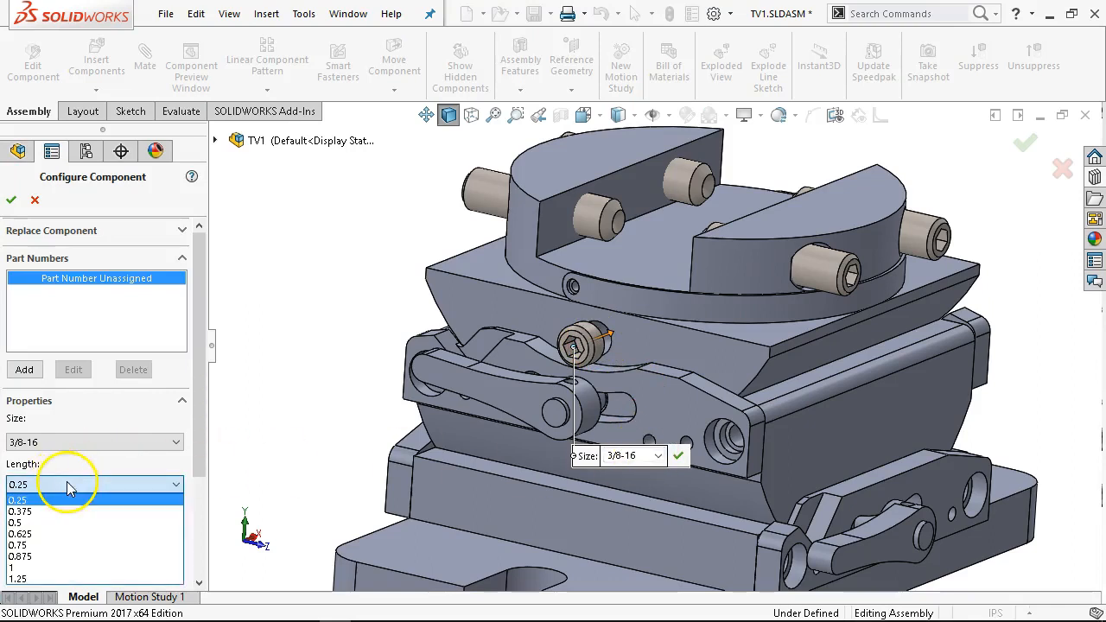
pyautogui.click(66, 534)
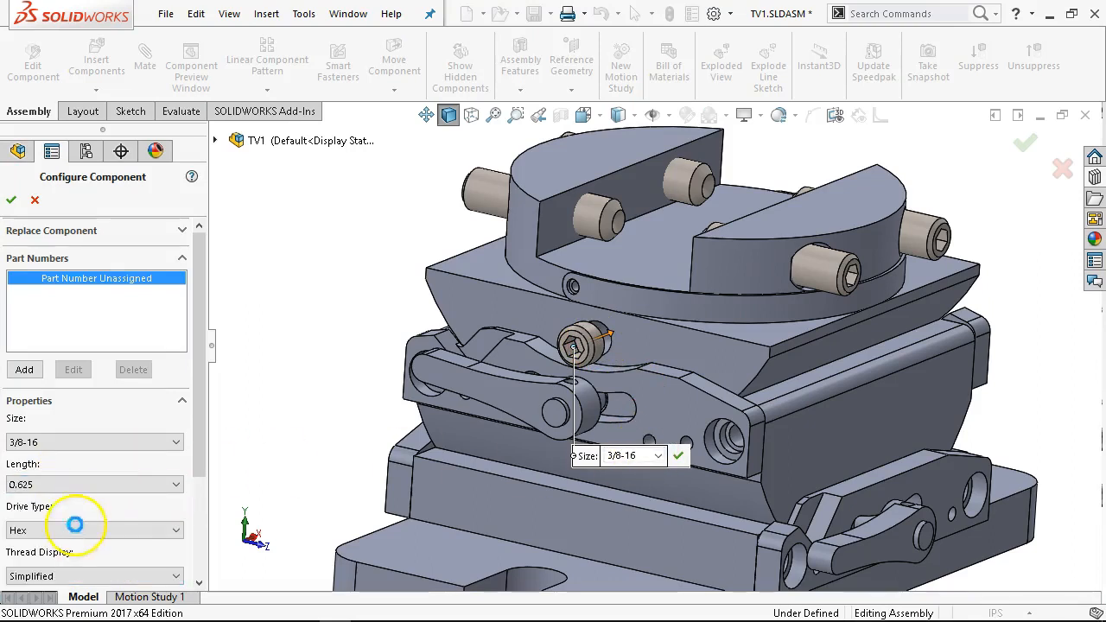
pyautogui.click(12, 201)
# Place a second copy of the flat point set screw in the matching hole on the opposite side and finish inserting.
pyautogui.moveTo(696, 331); pyautogui.dragTo(585, 383, button='middle')
pyautogui.scroll(-5, 893, 290)
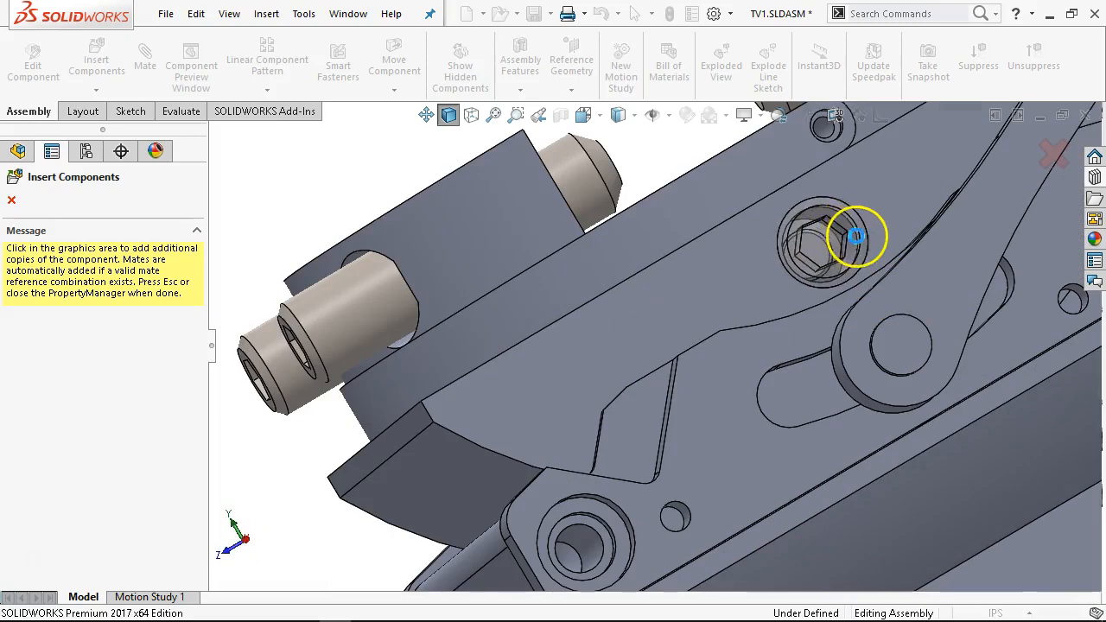
pyautogui.click(854, 236)
pyautogui.click(11, 204)
# Slide the first flat point set screw outward so the clamp plug inside its hole can be reached.
pyautogui.scroll(4, 348, 297)
pyautogui.moveTo(354, 296); pyautogui.dragTo(818, 277, button='middle')
pyautogui.scroll(-4, 454, 289)
pyautogui.scroll(-1, 454, 286)
pyautogui.moveTo(458, 282); pyautogui.dragTo(385, 262)
pyautogui.moveTo(496, 297); pyautogui.dragTo(562, 383, button='middle')
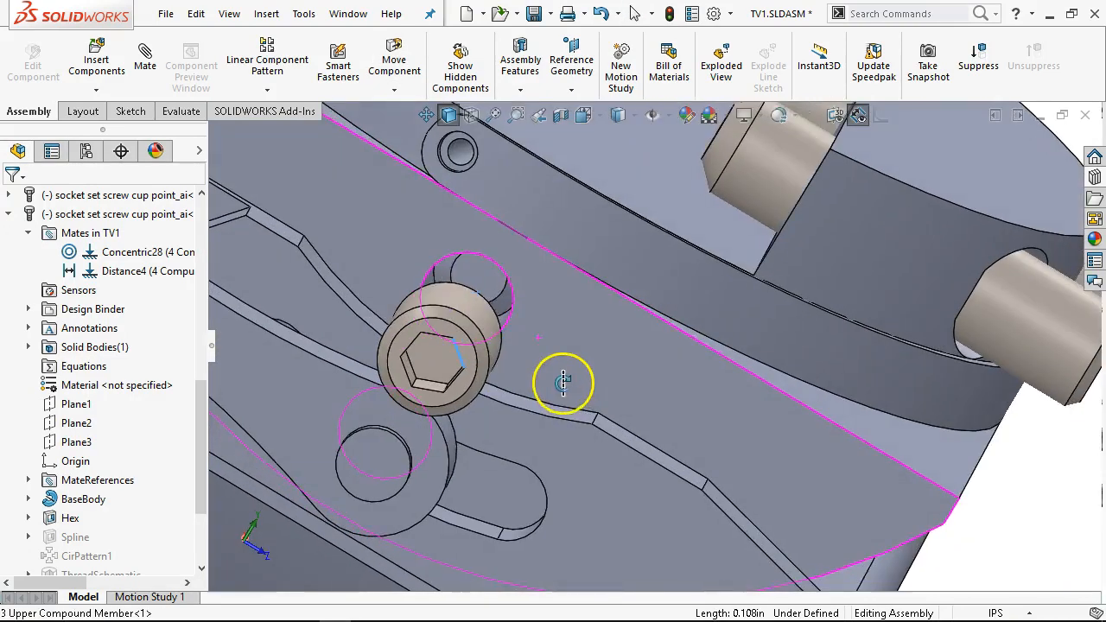
# Add a coincident mate between the clamp plug's end face and the first flat point set screw's flat tip.
pyautogui.click(472, 281)
pyautogui.moveTo(474, 283); pyautogui.dragTo(320, 346, button='middle')
pyautogui.click(354, 313)
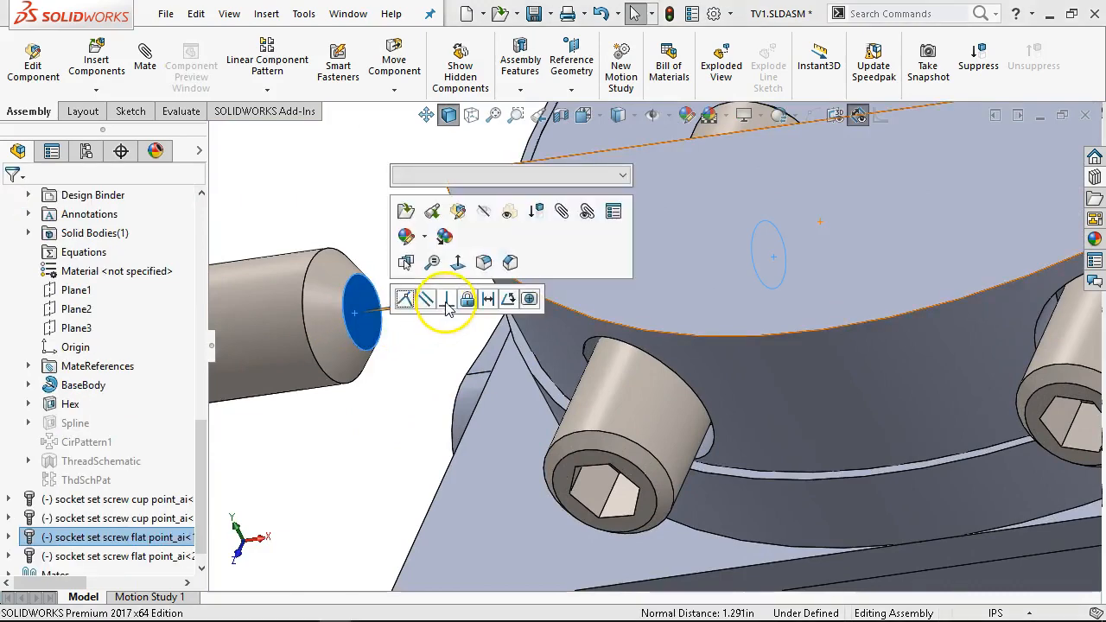
pyautogui.click(404, 299)
# Slide the second flat point set screw out of its hole on the opposite side of the upper compound member.
pyautogui.scroll(2, 387, 349)
pyautogui.moveTo(389, 349); pyautogui.dragTo(1091, 364, button='middle')
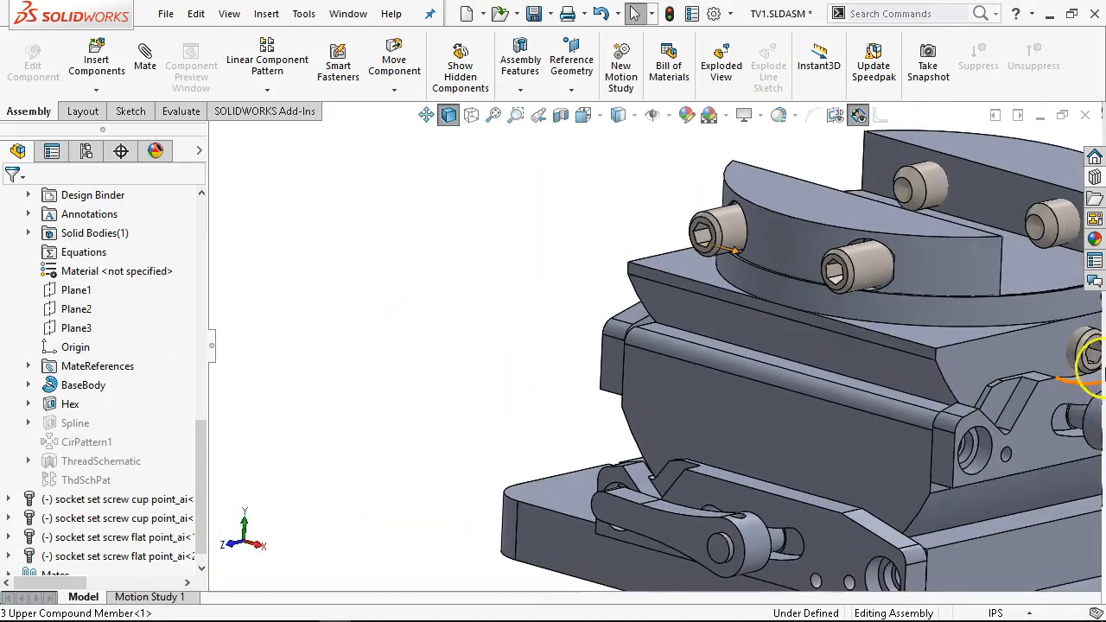
pyautogui.scroll(-5, 1091, 363)
pyautogui.click(1046, 381)
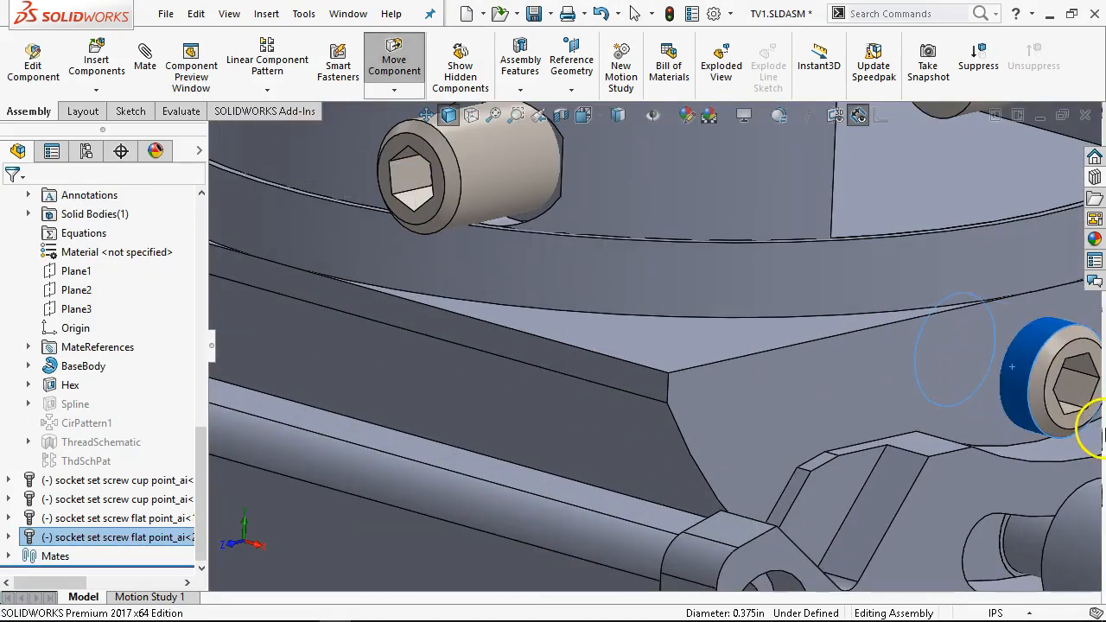
pyautogui.scroll(4, 969, 373)
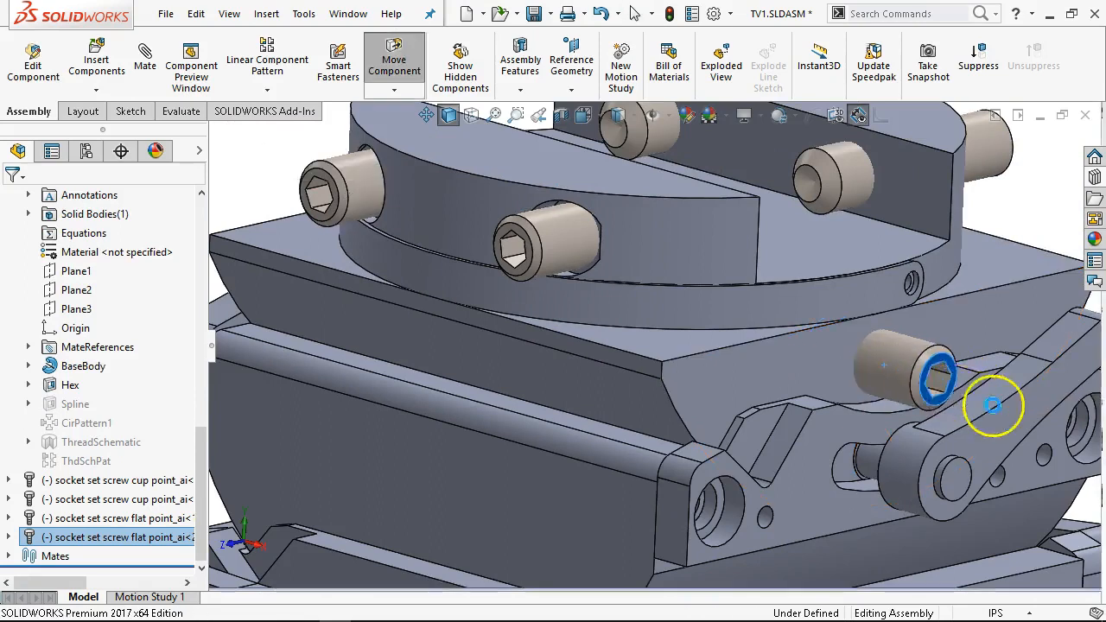
pyautogui.moveTo(1037, 415); pyautogui.dragTo(896, 395, button='middle')
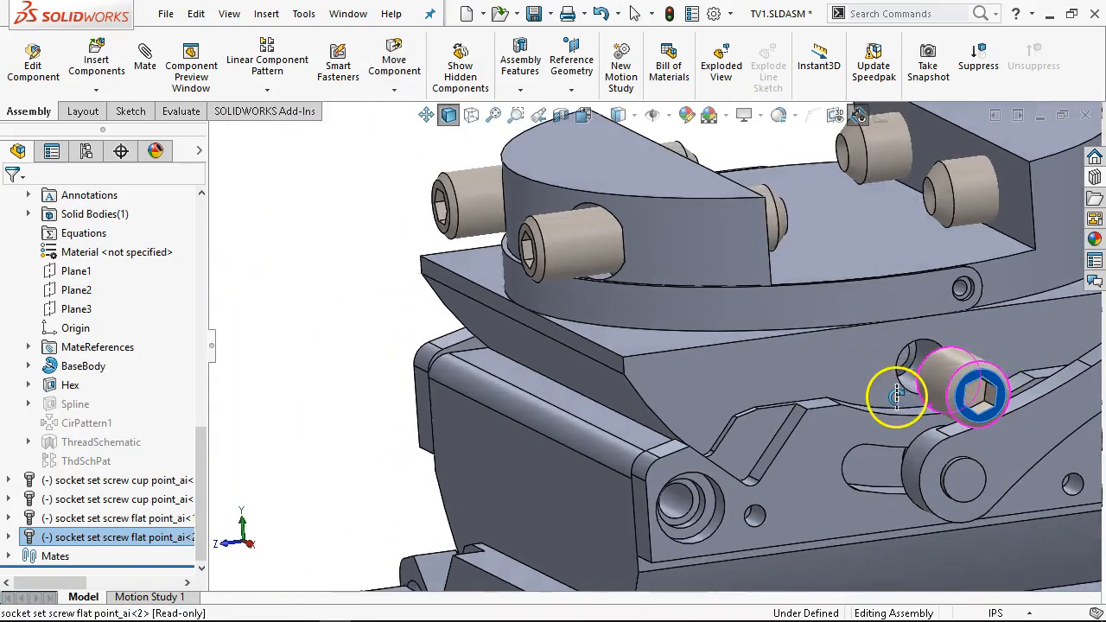
# Add a coincident mate between the second clamp plug's end face and the second flat point set screw's flat tip.
pyautogui.scroll(-5, 898, 393)
pyautogui.click(796, 284)
pyautogui.scroll(4, 835, 331)
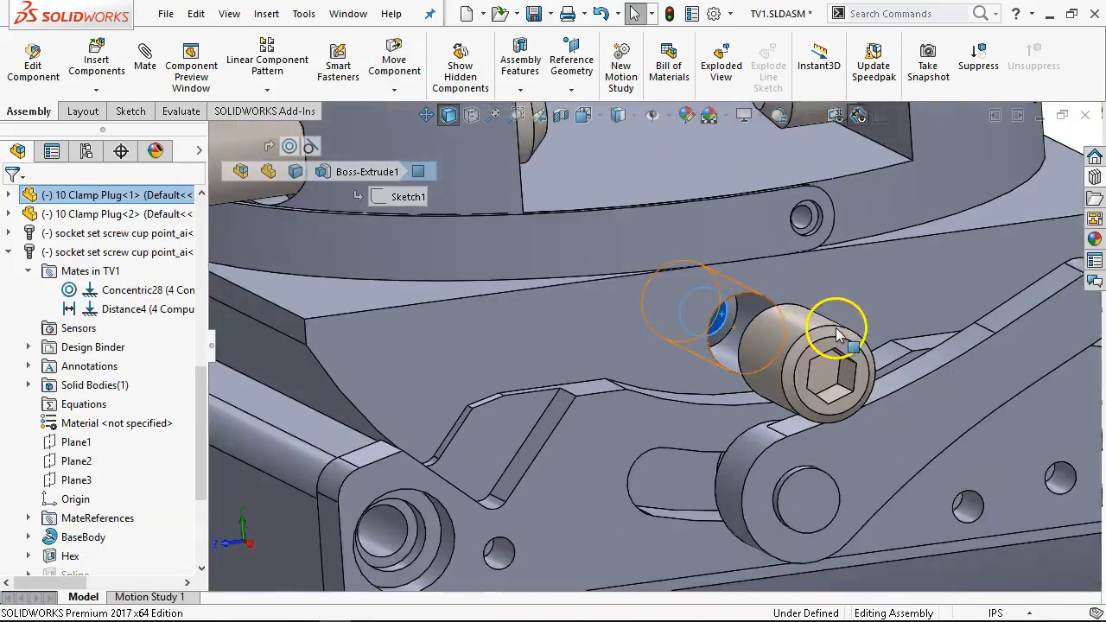
pyautogui.moveTo(836, 336); pyautogui.dragTo(951, 363, button='middle')
pyautogui.scroll(-3, 716, 351)
pyautogui.scroll(-3, 613, 299)
pyautogui.click(609, 302)
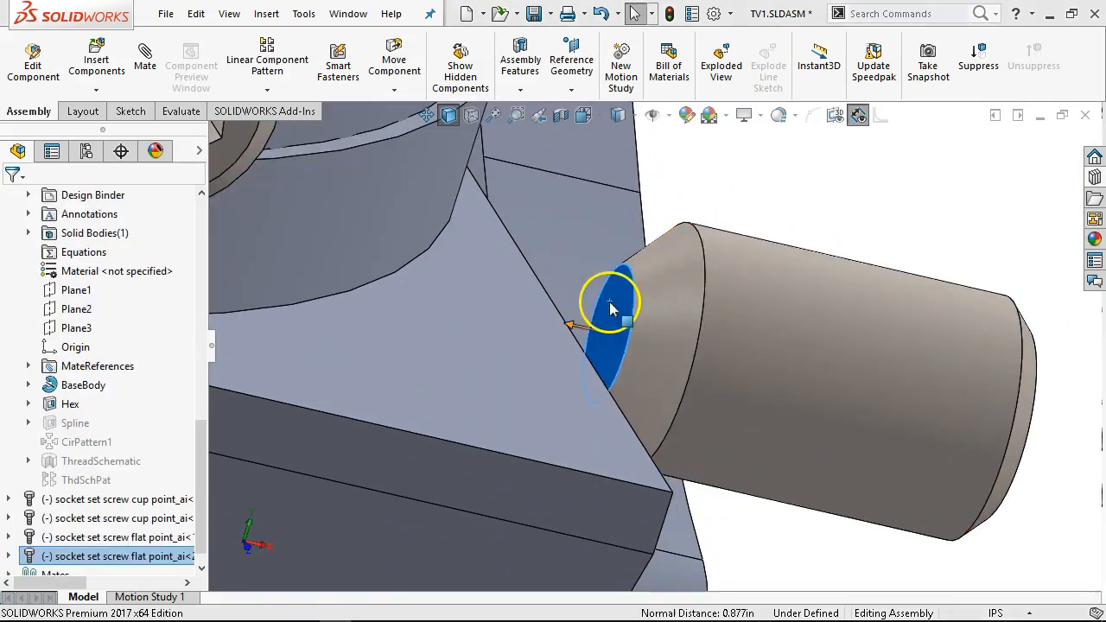
pyautogui.click(660, 288)
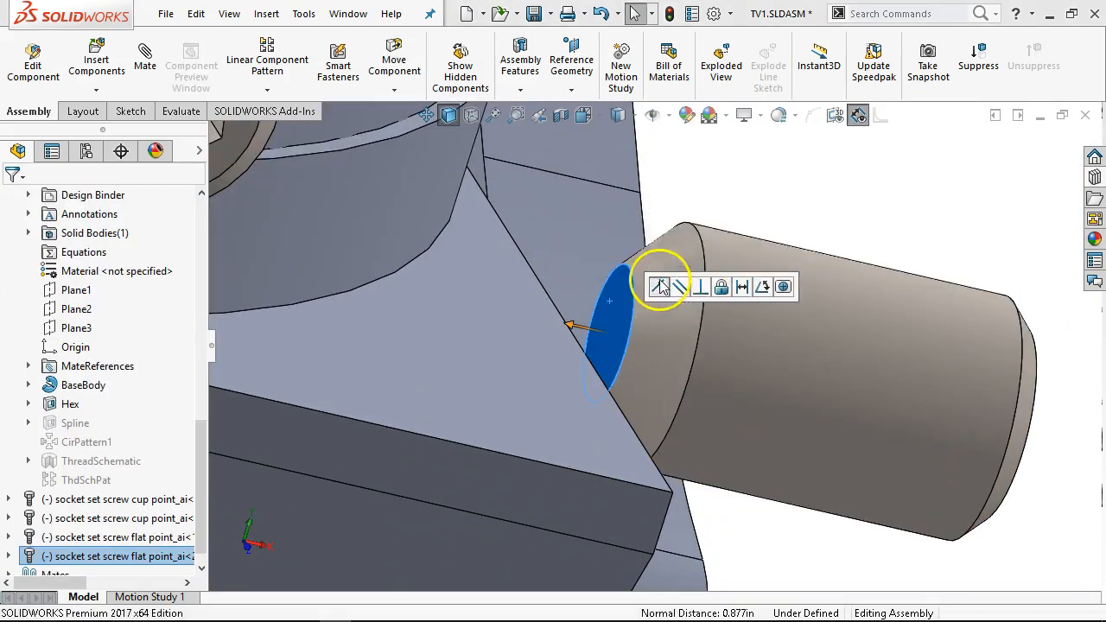
# Switch to the isometric view and save the assembly.
pyautogui.hotkey('ctrl', '7')
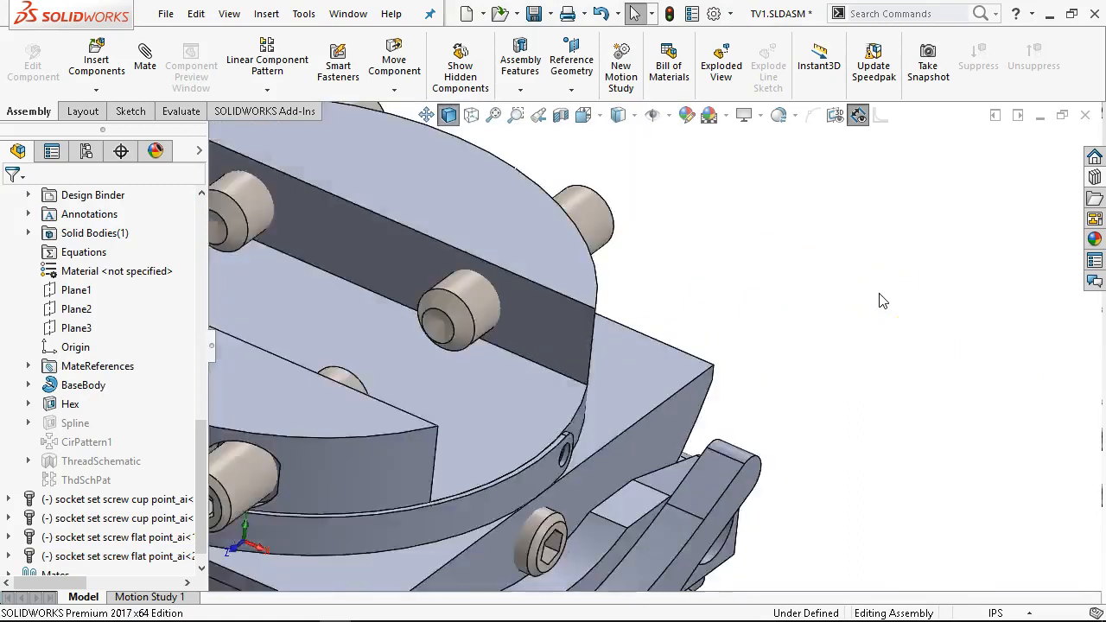
pyautogui.click(534, 14)
pyautogui.scroll(2, 54, 284)
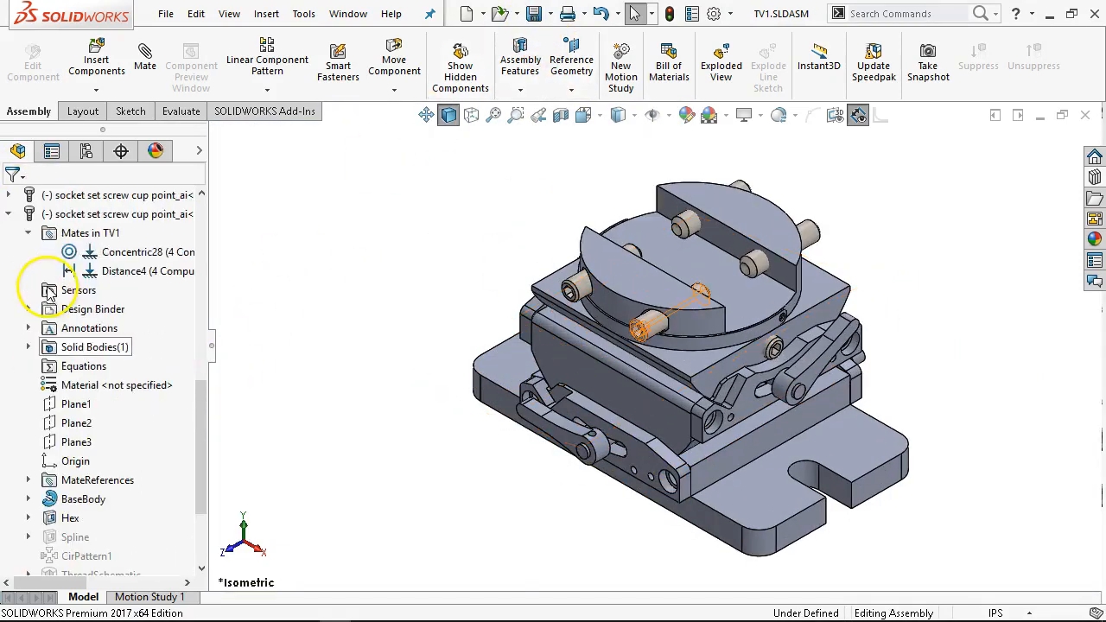
# Group all the cup point and flat point set screws into a new feature tree folder named hardware.
pyautogui.click(10, 214)
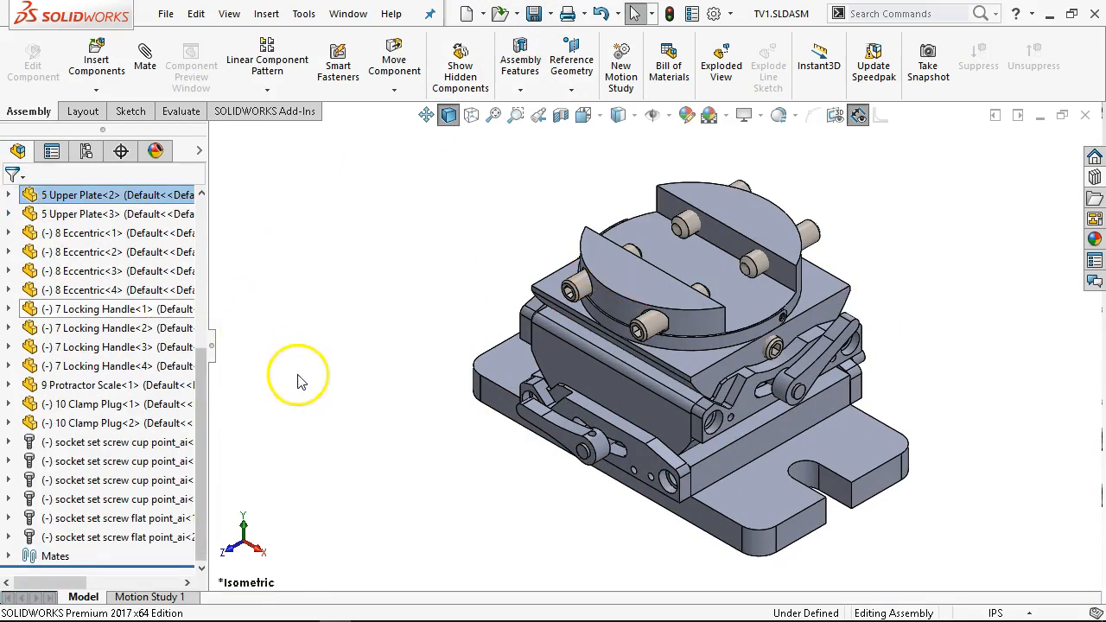
pyautogui.click(172, 444)
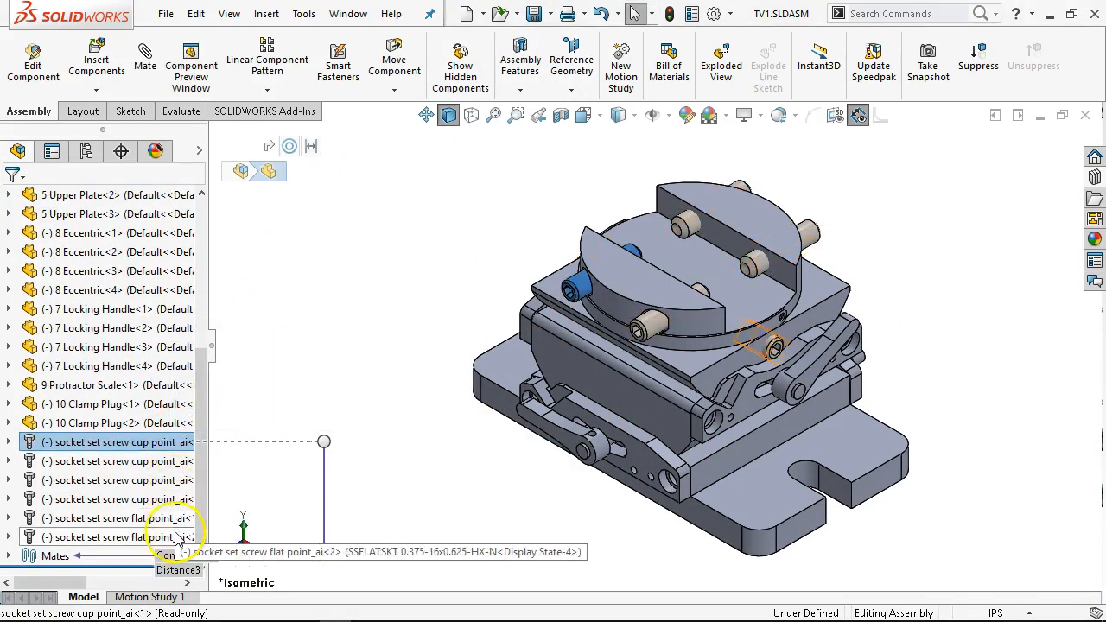
pyautogui.keyDown('shift'); pyautogui.click(177, 538); pyautogui.keyUp('shift')
pyautogui.rightClick(157, 496)
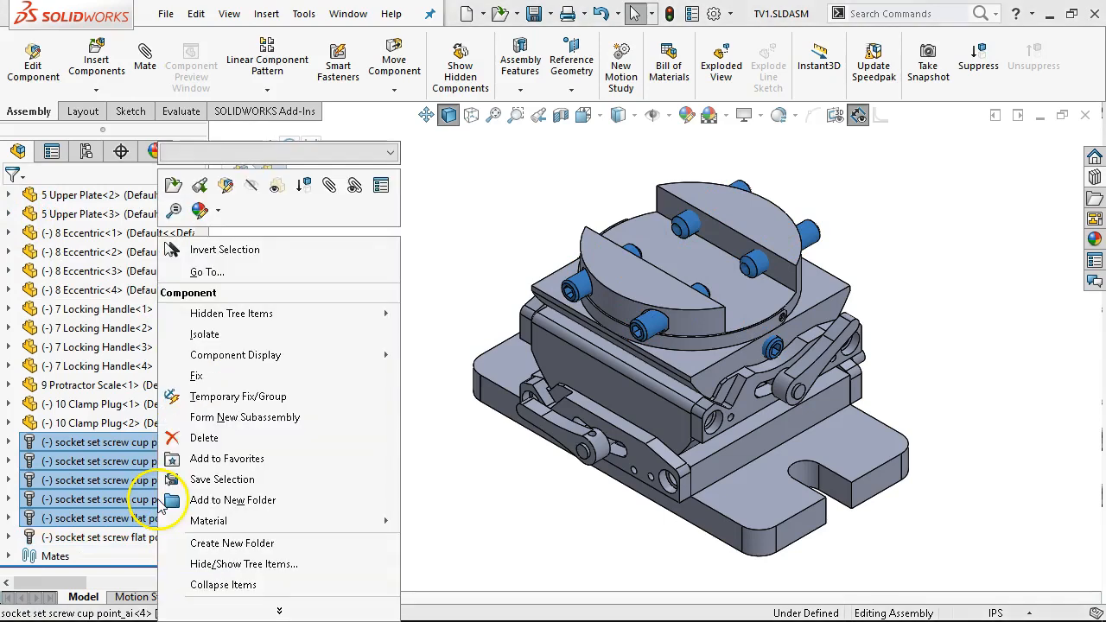
pyautogui.click(208, 501)
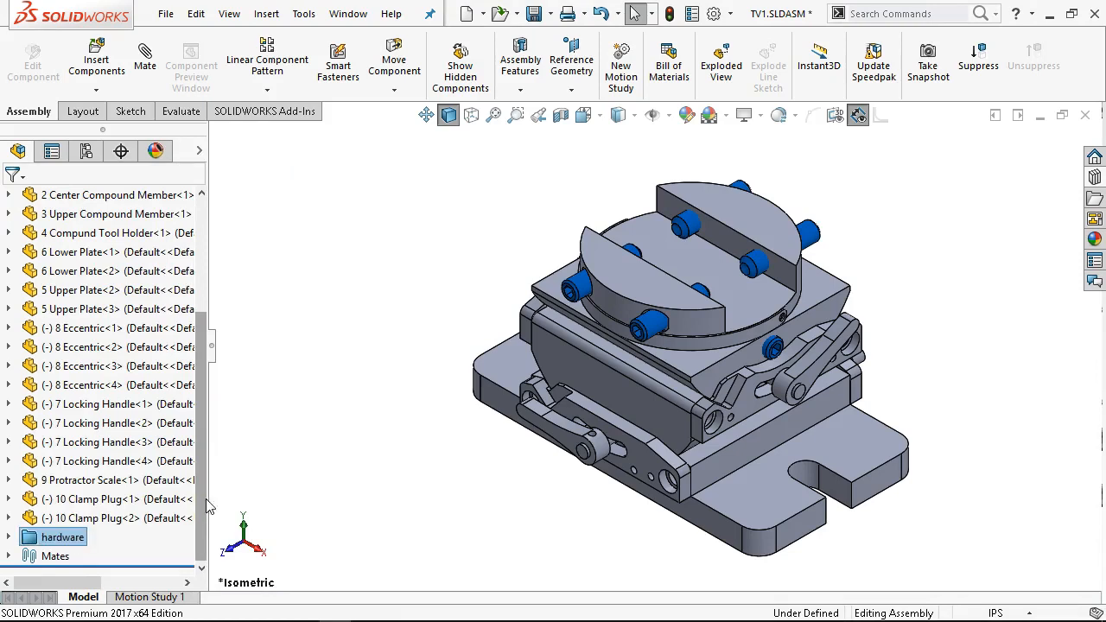
pyautogui.click(204, 361)
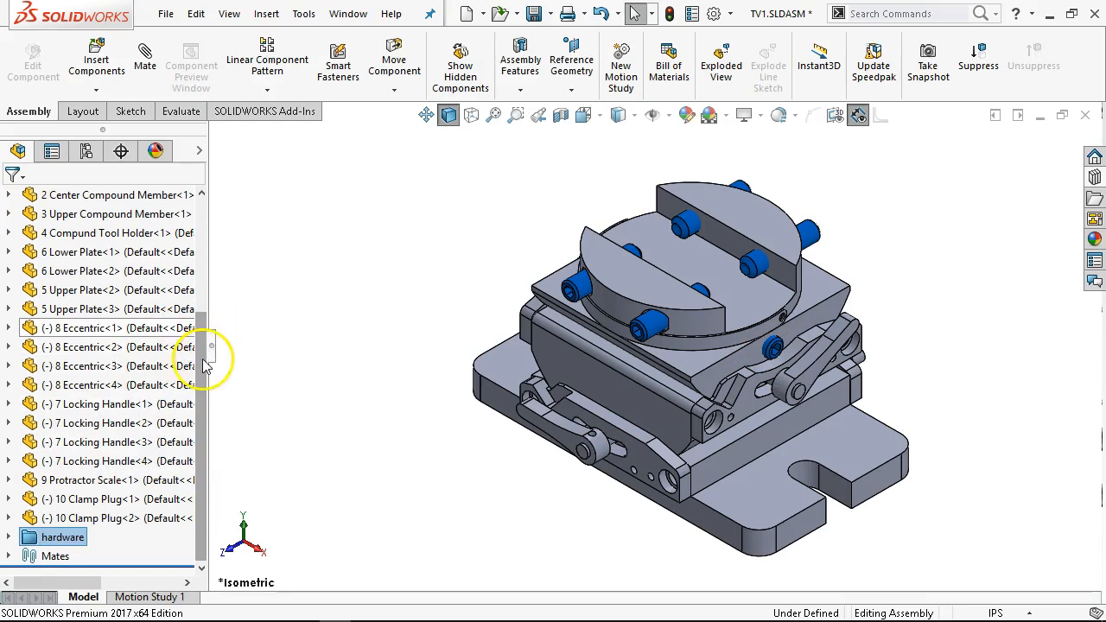
pyautogui.click(350, 391)
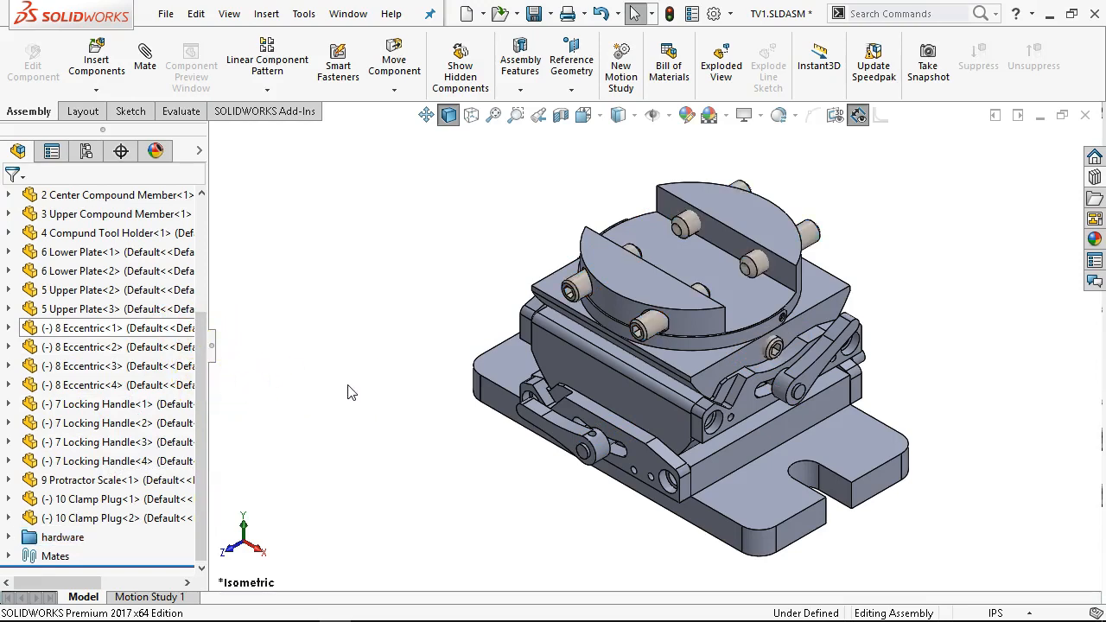
# Insert a Toolbox fillister head machine screw into the near counterbored hole of the upper locking handle plate.
pyautogui.moveTo(363, 391); pyautogui.dragTo(360, 364, button='middle')
pyautogui.scroll(-2, 628, 531)
pyautogui.moveTo(620, 509); pyautogui.dragTo(592, 421, button='middle')
pyautogui.scroll(-2, 778, 281)
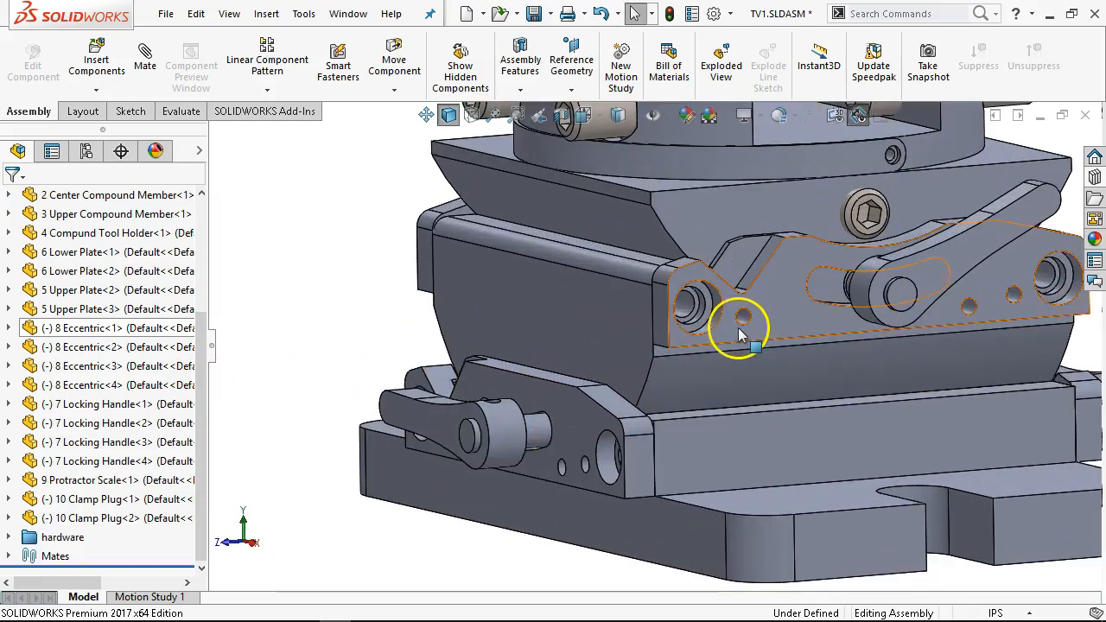
pyautogui.scroll(1, 738, 328)
pyautogui.moveTo(740, 328); pyautogui.dragTo(762, 363, button='middle')
pyautogui.scroll(4, 761, 363)
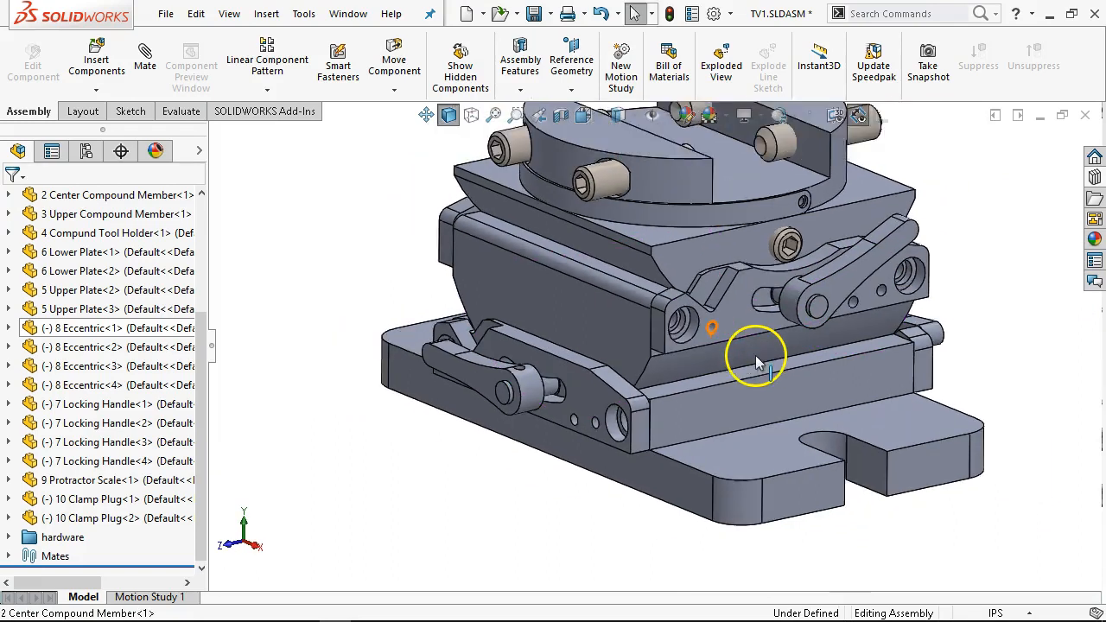
pyautogui.scroll(-4, 754, 363)
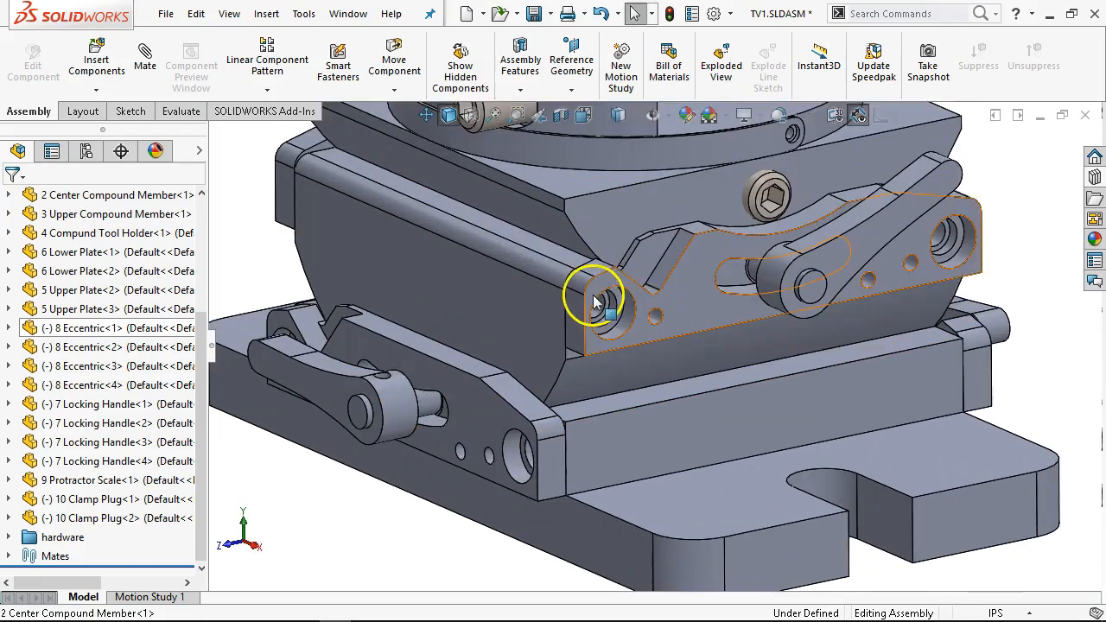
pyautogui.click(1095, 178)
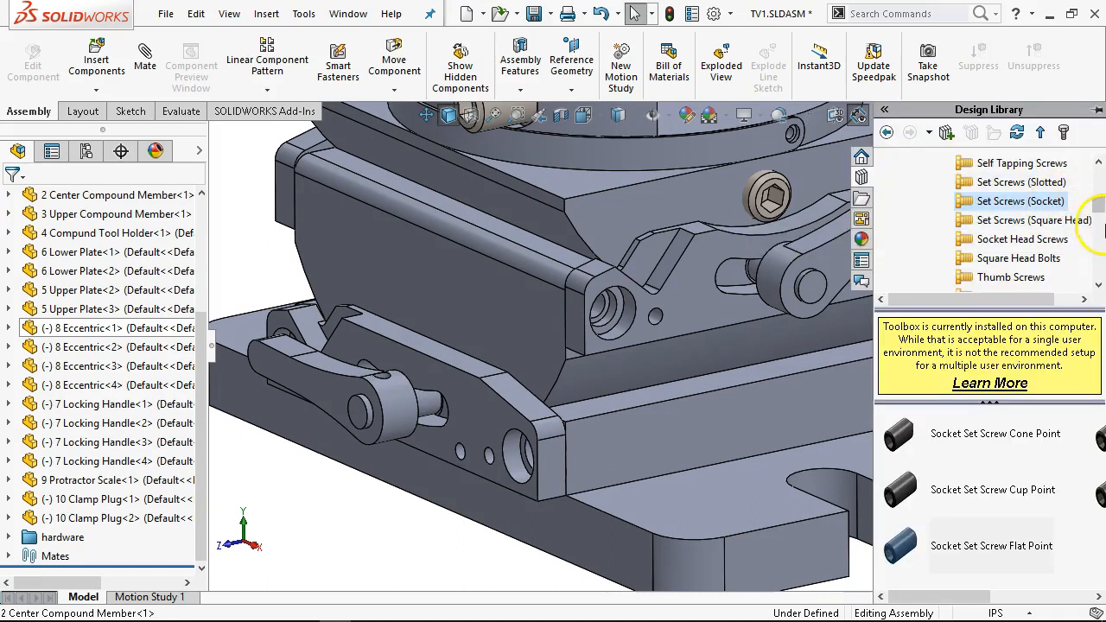
pyautogui.moveTo(1100, 205); pyautogui.dragTo(1101, 183)
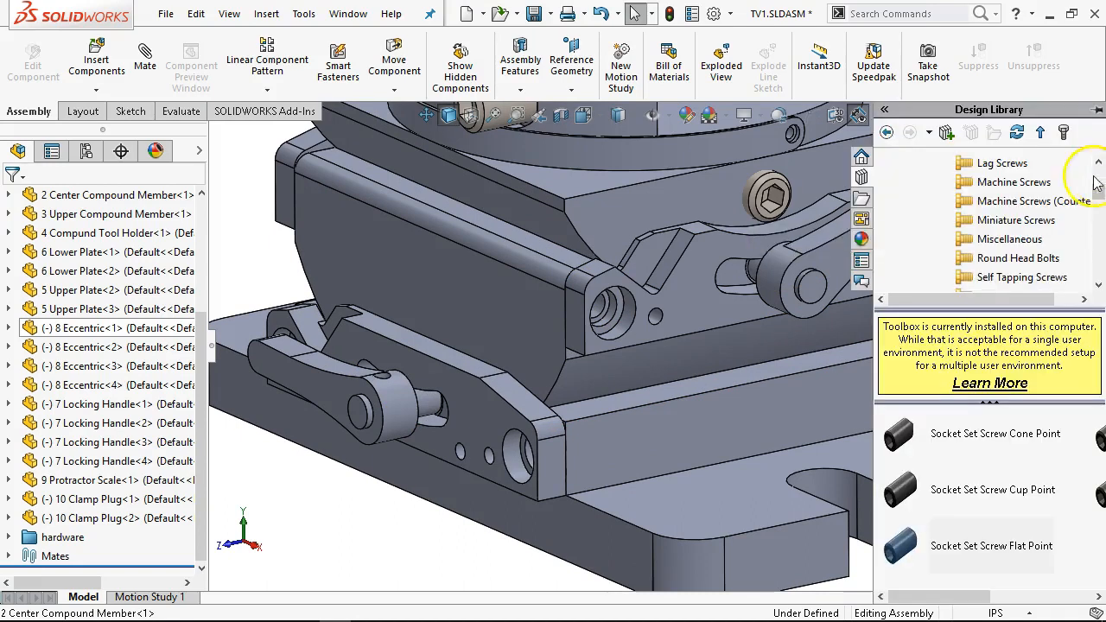
pyautogui.click(1047, 185)
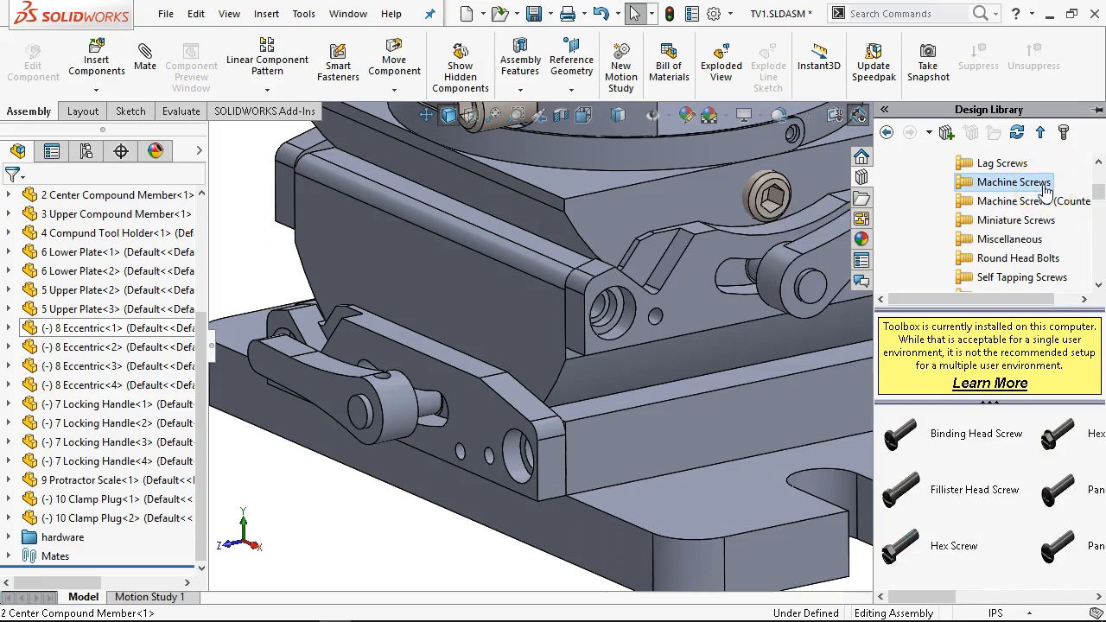
pyautogui.moveTo(890, 493); pyautogui.dragTo(618, 327)
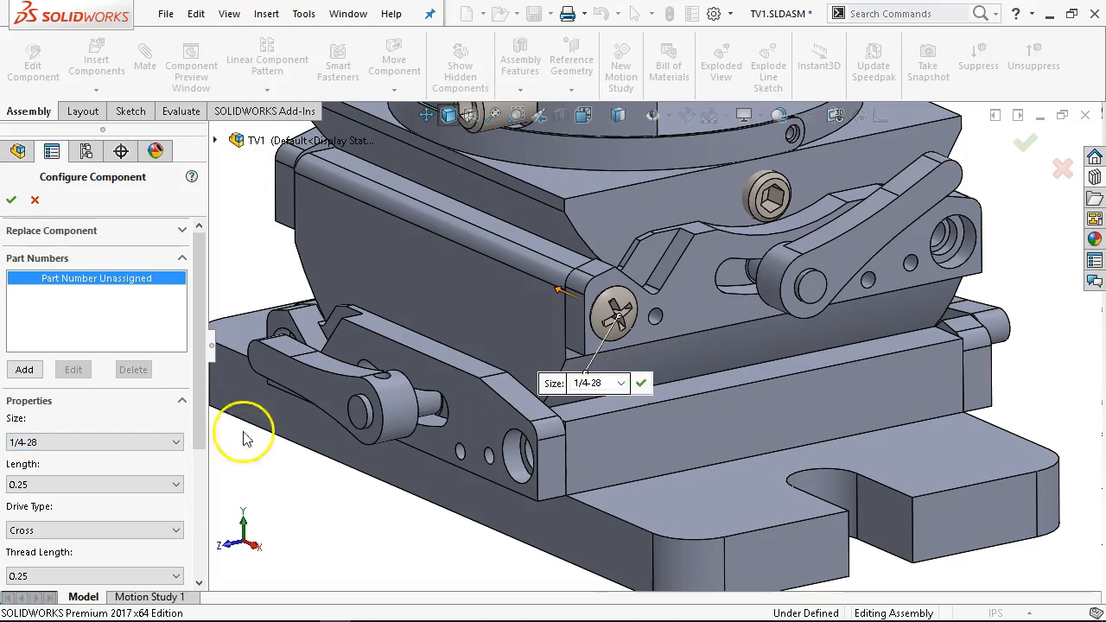
# Configure the fillister head screw with size 1/4-20 and length 0.625.
pyautogui.click(620, 384)
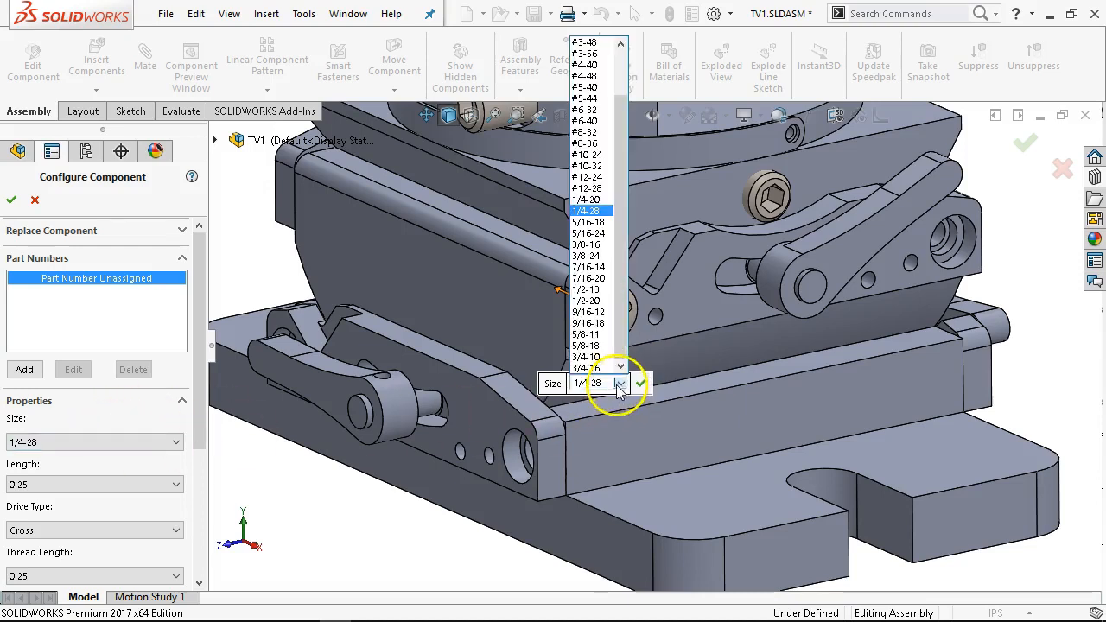
pyautogui.click(580, 201)
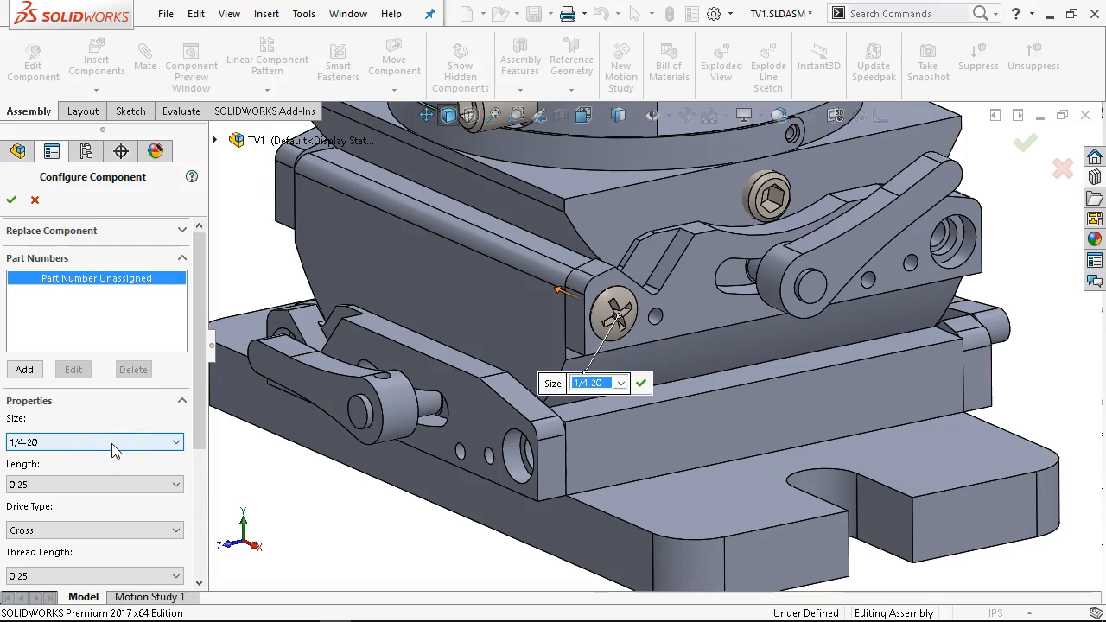
pyautogui.click(111, 490)
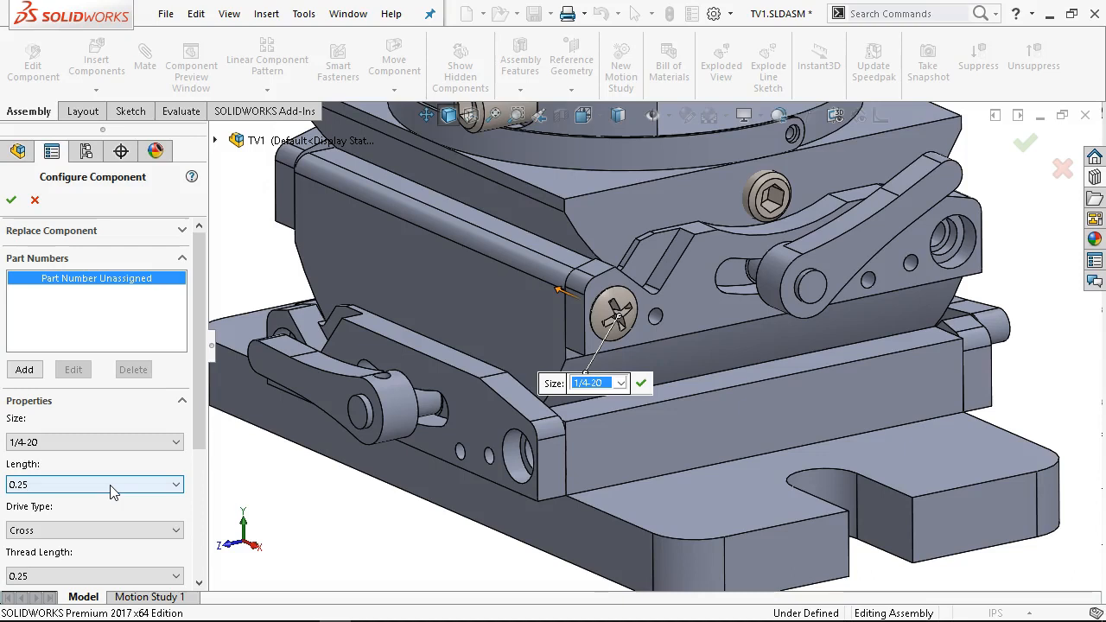
pyautogui.click(111, 487)
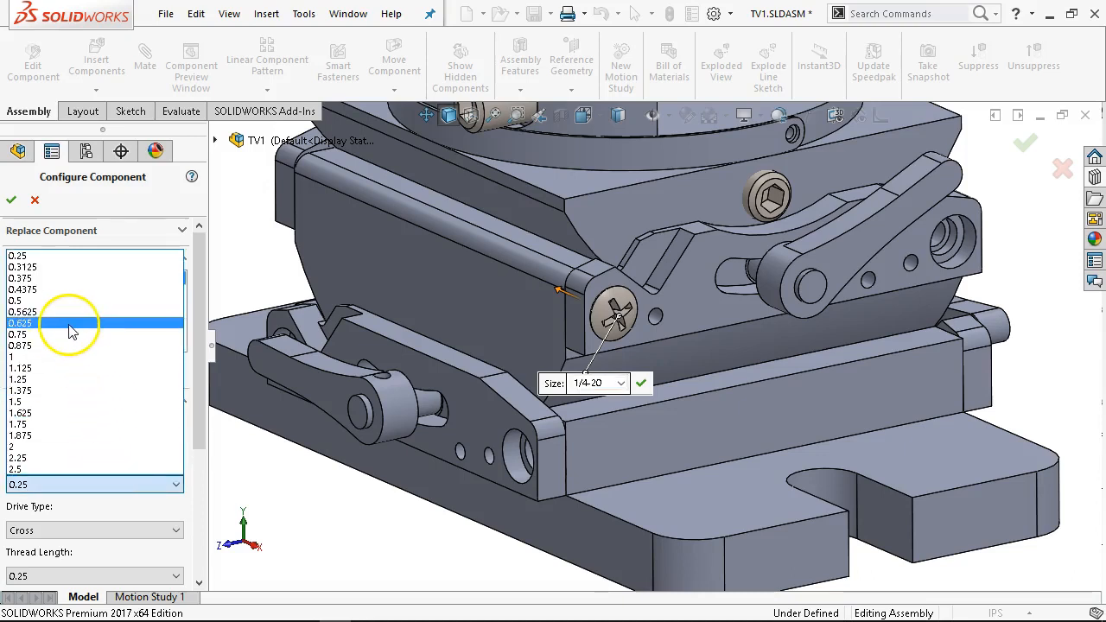
pyautogui.click(69, 323)
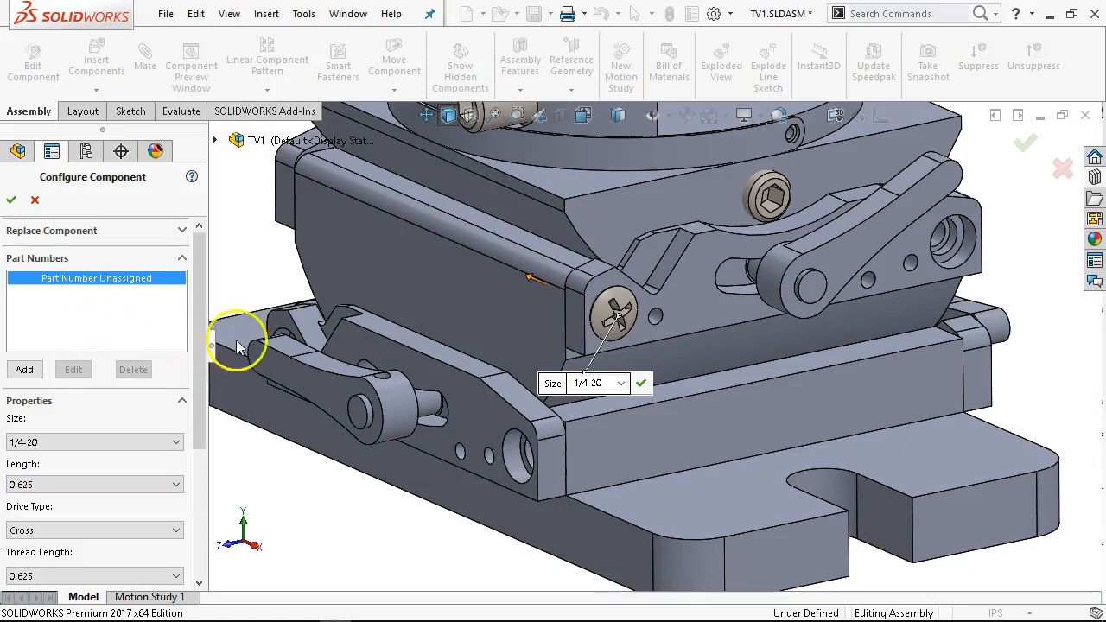
pyautogui.click(11, 200)
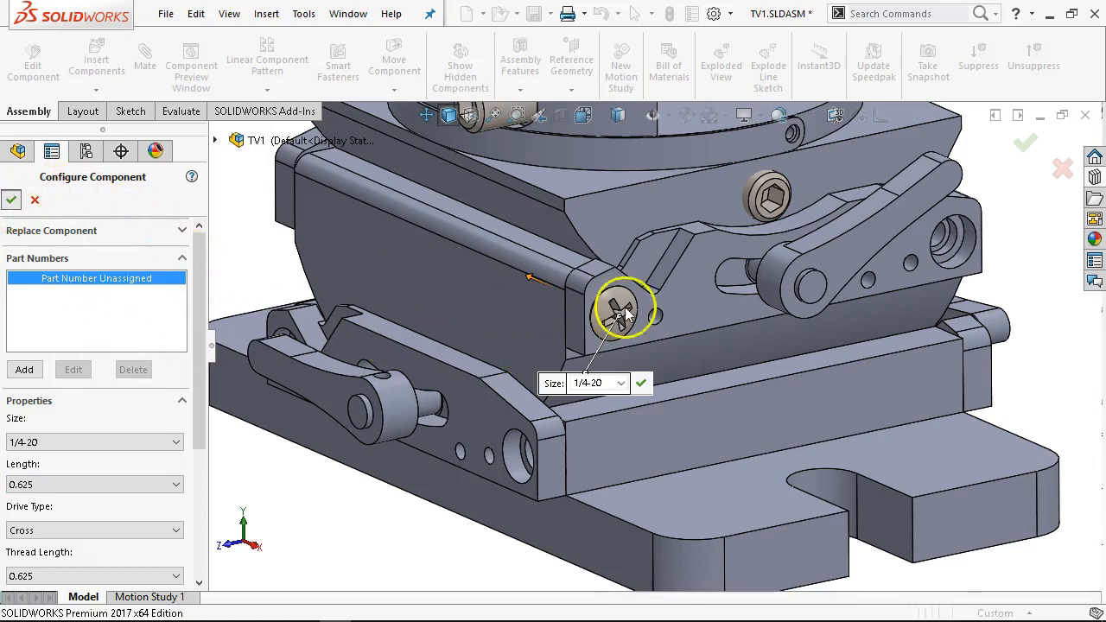
# Place fillister screw copies in the same plate's other counterbored hole and in both holes of the opposite upper plate.
pyautogui.click(967, 239)
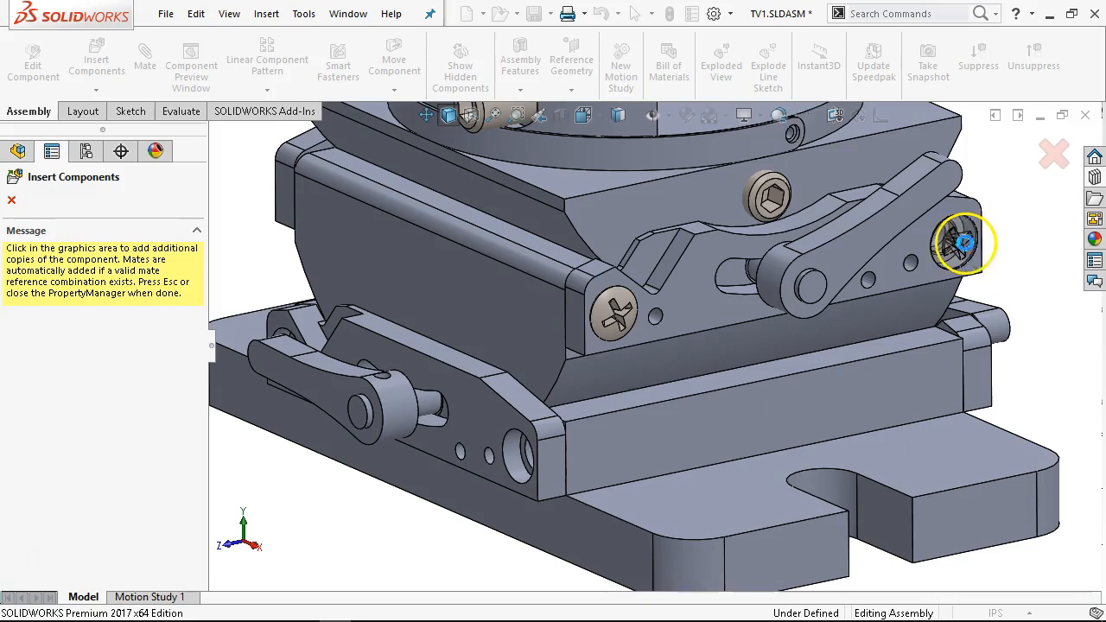
pyautogui.scroll(3, 1013, 255)
pyautogui.moveTo(1013, 256); pyautogui.dragTo(605, 254, button='middle')
pyautogui.scroll(-3, 782, 327)
pyautogui.scroll(-2, 778, 324)
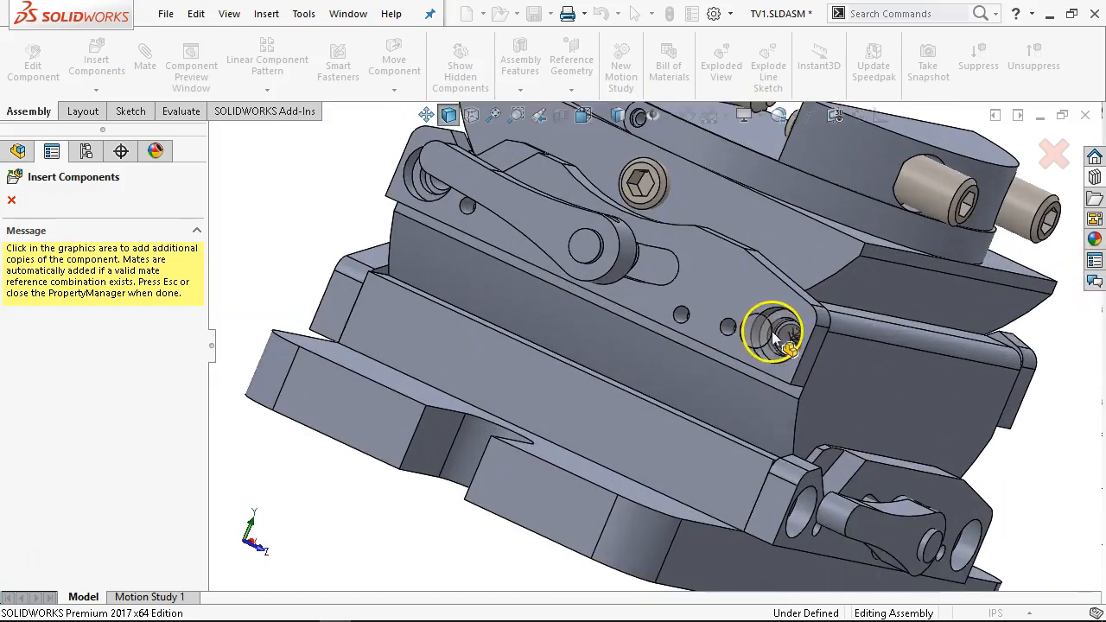
pyautogui.click(772, 348)
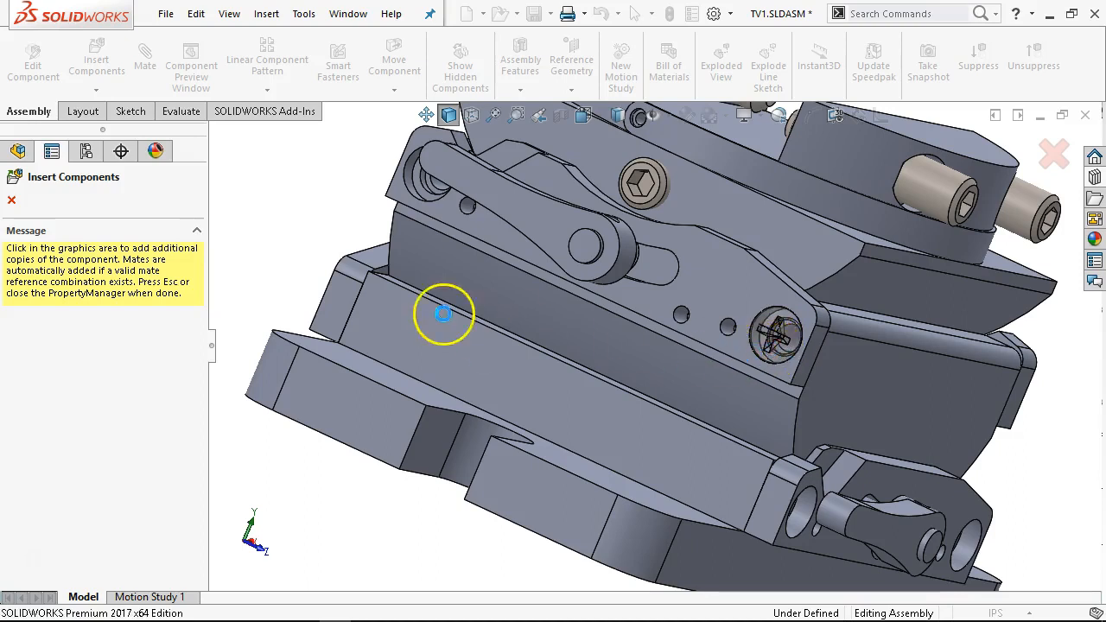
pyautogui.click(421, 191)
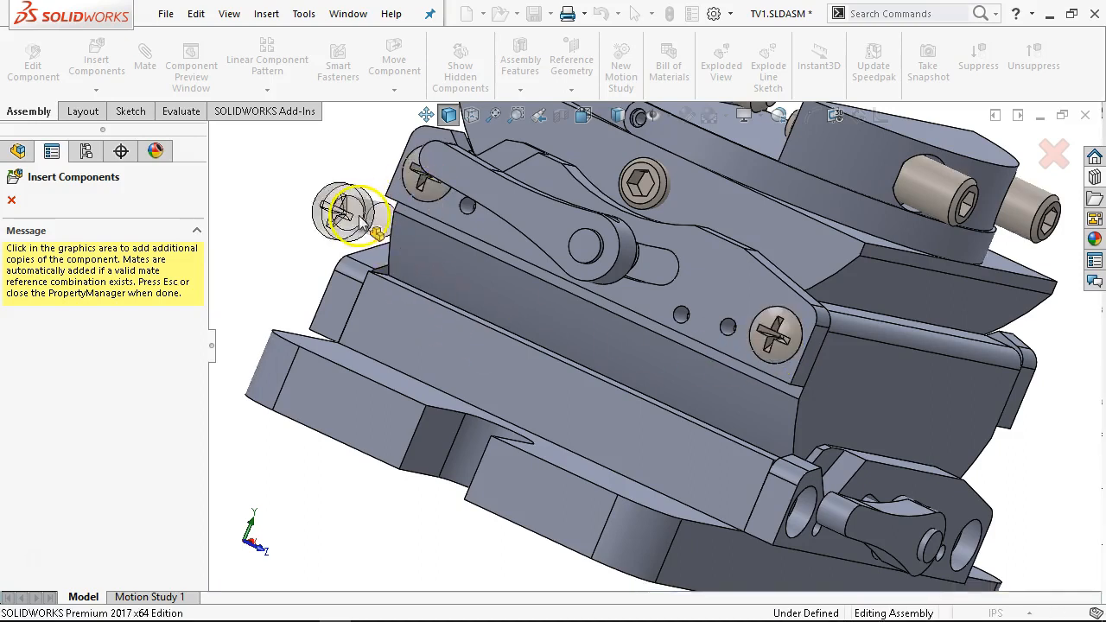
# Place two fillister head screw copies in the counterbored holes of the first lower plate.
pyautogui.scroll(2, 440, 270)
pyautogui.moveTo(439, 272); pyautogui.dragTo(393, 249, button='middle')
pyautogui.scroll(-3, 596, 436)
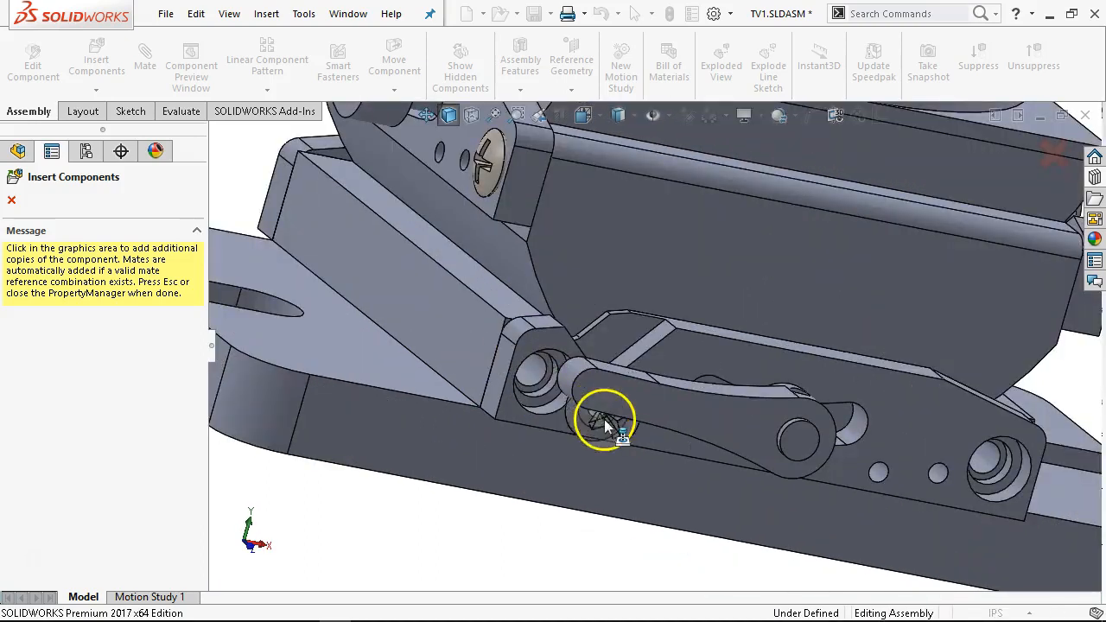
pyautogui.click(558, 389)
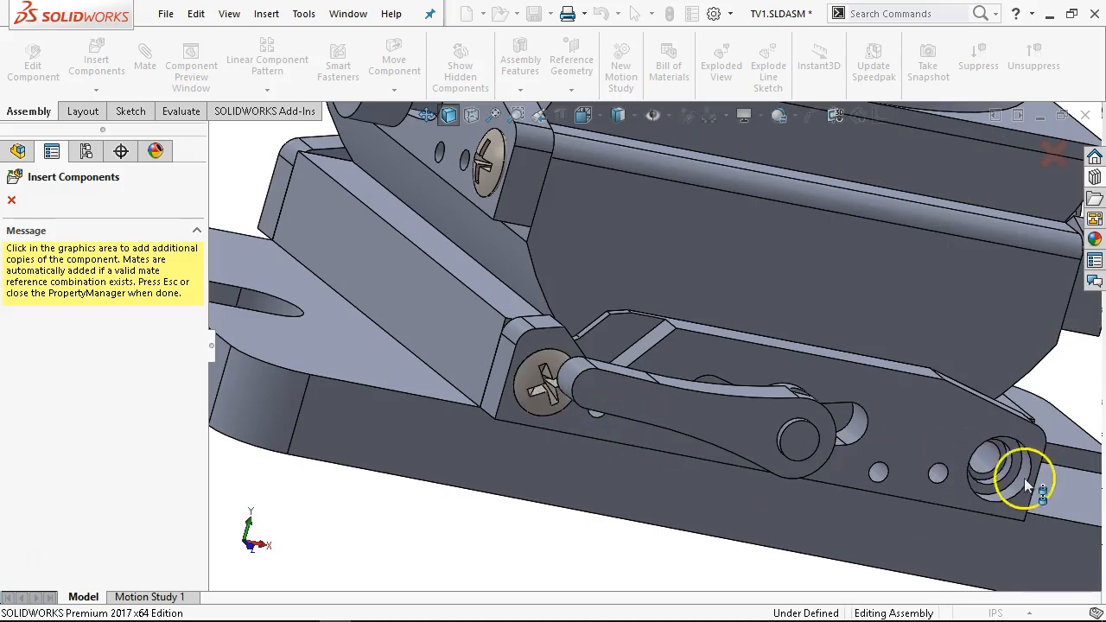
pyautogui.click(1005, 476)
# Place two fillister head screw copies in the opposite lower plate's counterbored holes and finish inserting.
pyautogui.scroll(5, 942, 445)
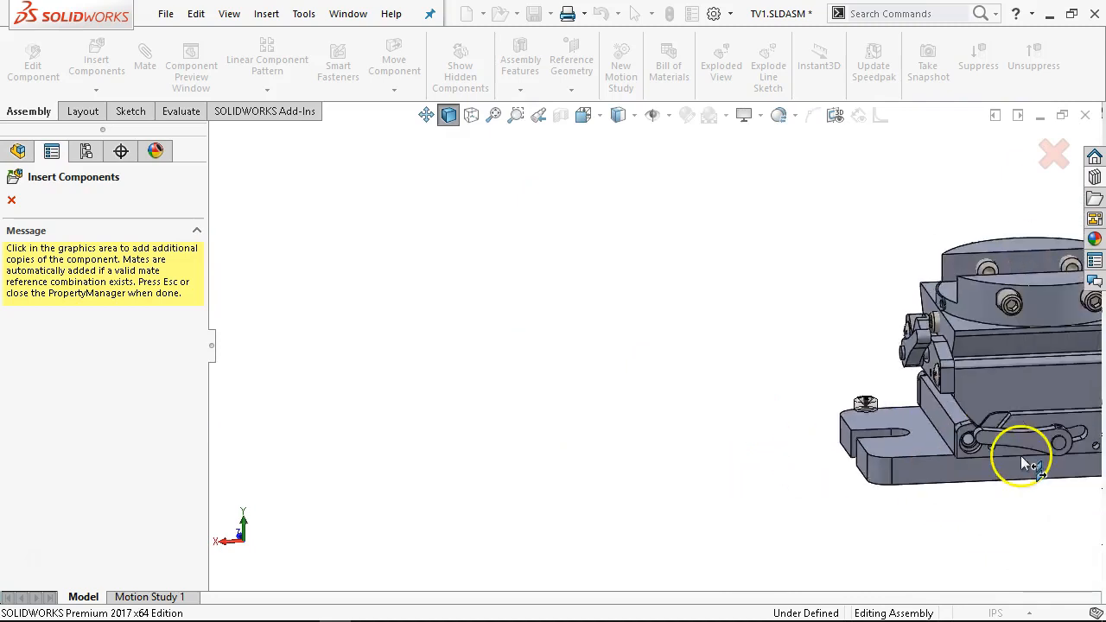
pyautogui.scroll(-8, 1021, 455)
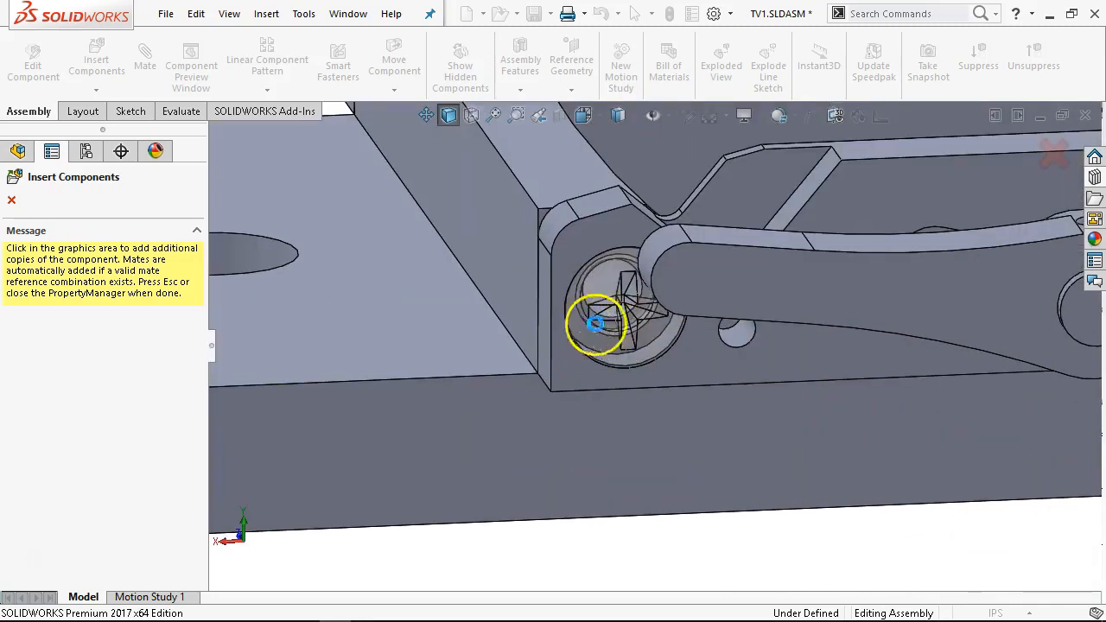
pyautogui.click(596, 324)
pyautogui.scroll(5, 856, 385)
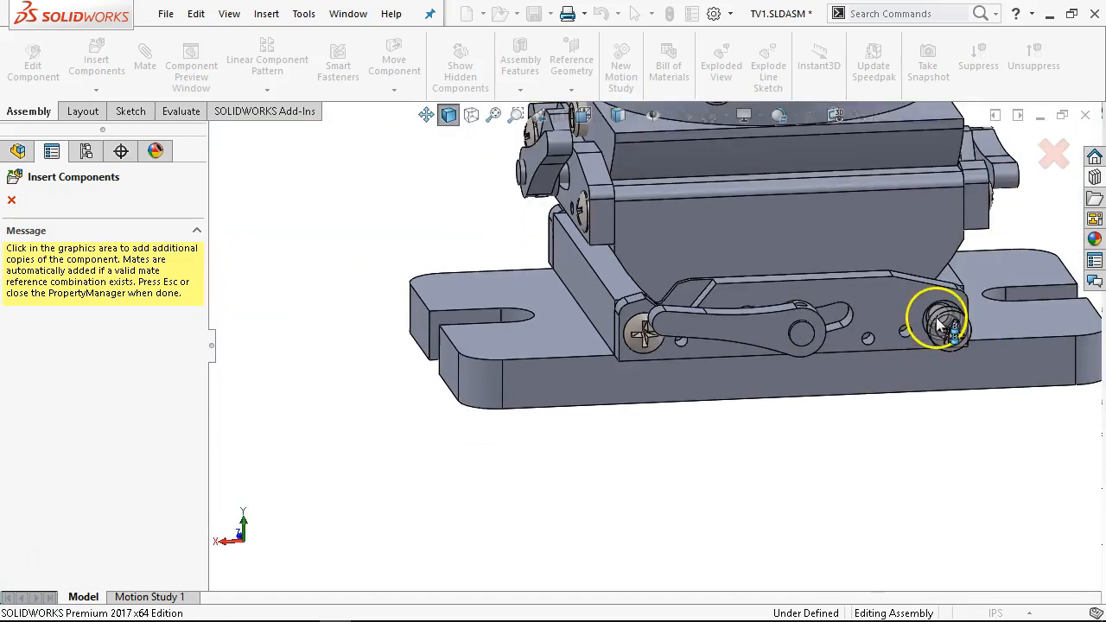
pyautogui.scroll(-6, 937, 317)
pyautogui.click(849, 304)
pyautogui.scroll(5, 957, 359)
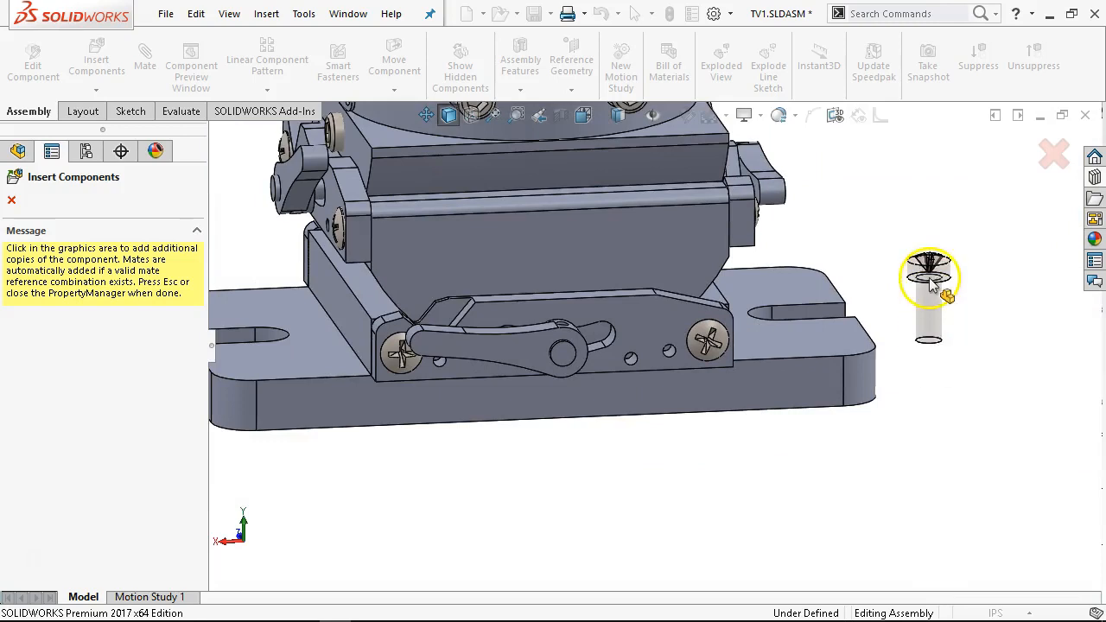
pyautogui.click(12, 201)
# Examine how the last fillister screw's head fits its counterbore, and review the whole assembly from the isometric view.
pyautogui.scroll(-8, 744, 337)
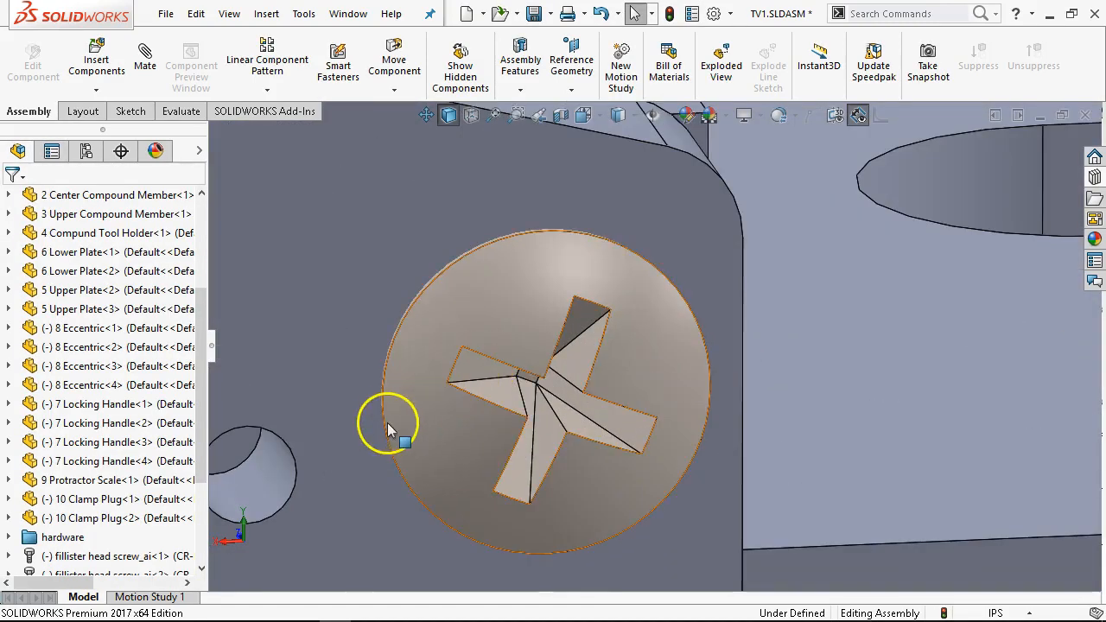
pyautogui.click(386, 407)
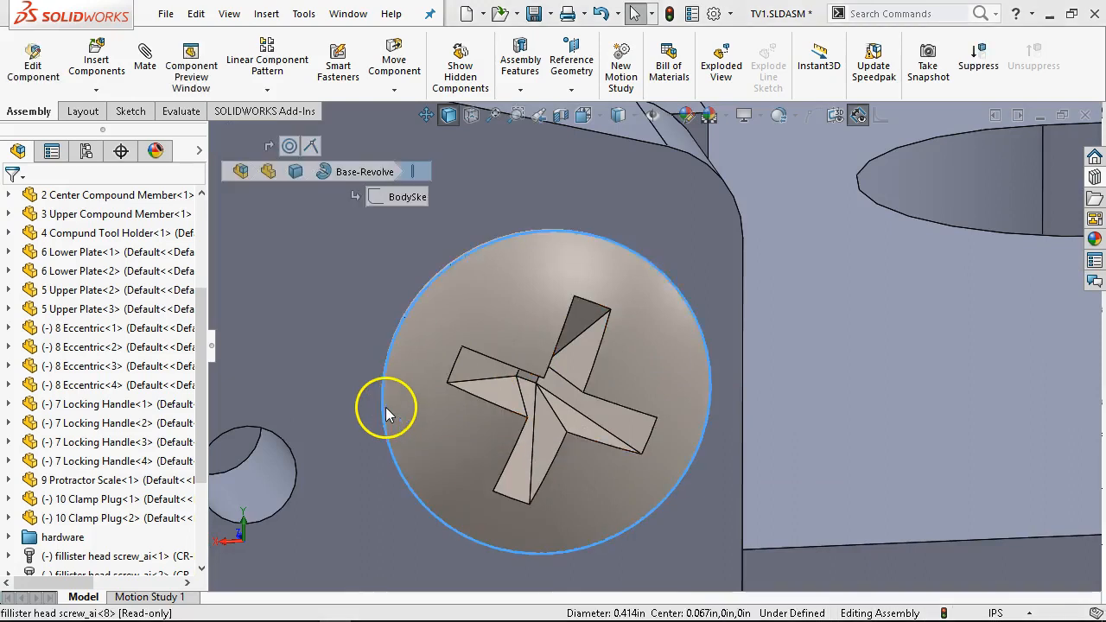
pyautogui.scroll(8, 562, 482)
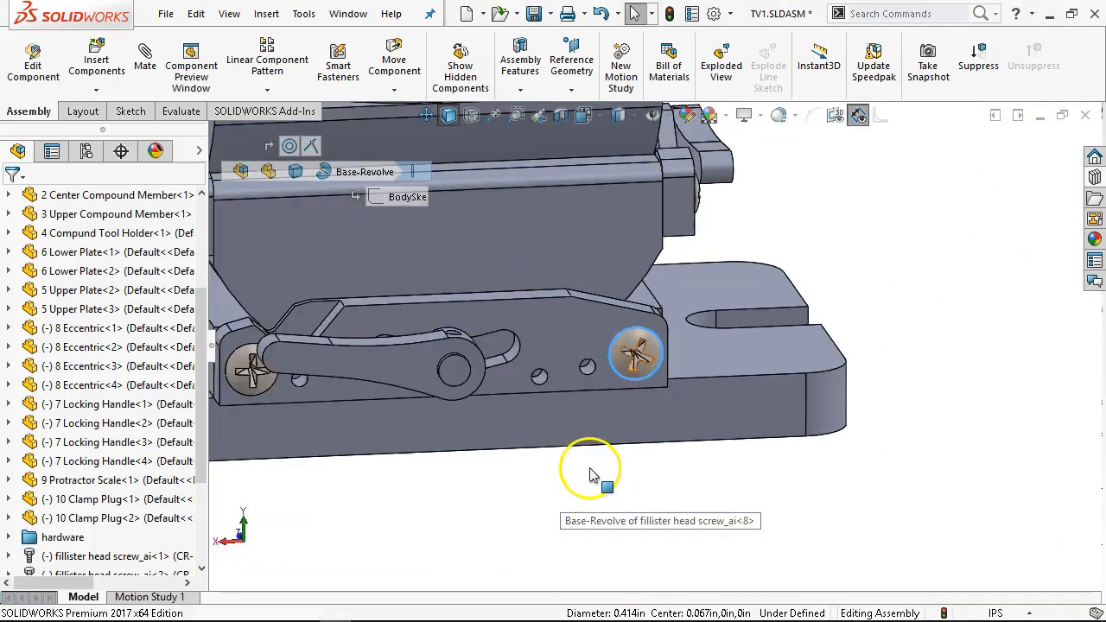
pyautogui.moveTo(590, 476); pyautogui.dragTo(622, 474, button='middle')
pyautogui.click(620, 482)
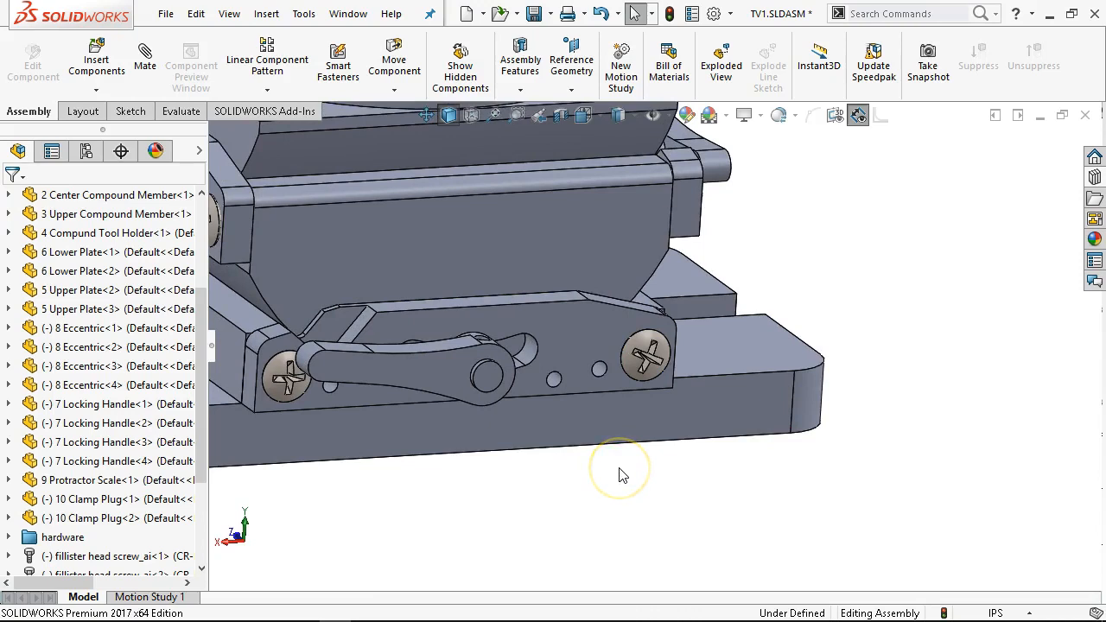
pyautogui.hotkey('ctrl', '7')
pyautogui.moveTo(635, 458)
pyautogui.mouseDown(button='middle')
pyautogui.moveTo(647, 396)
pyautogui.moveTo(634, 445)
pyautogui.mouseUp(button='middle')
pyautogui.scroll(-1, 637, 477)
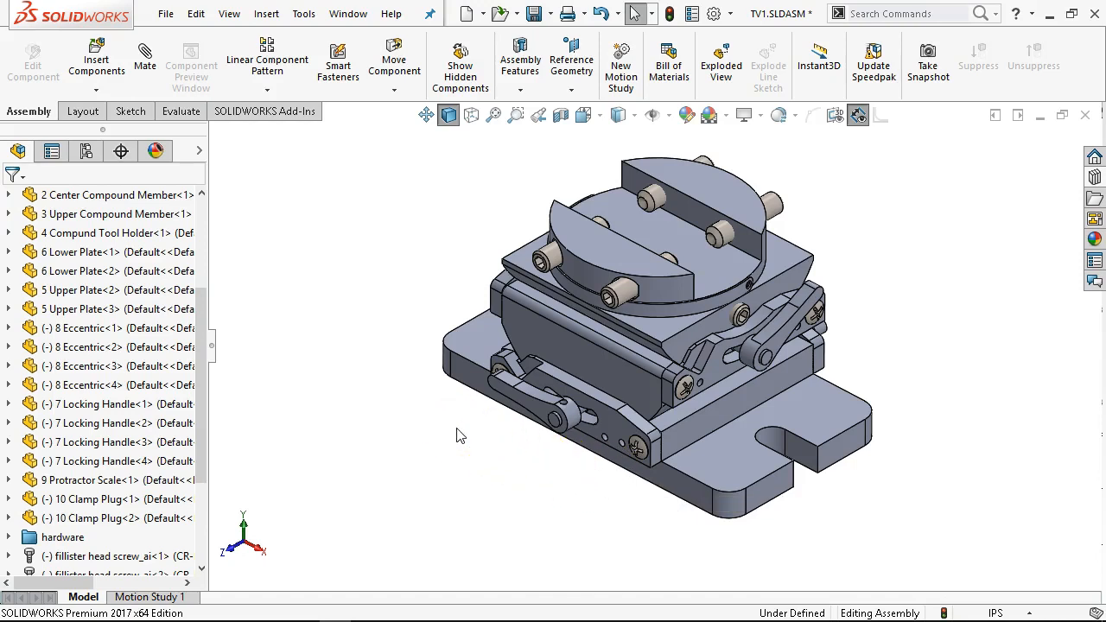
pyautogui.moveTo(432, 276); pyautogui.dragTo(425, 251, button='middle')
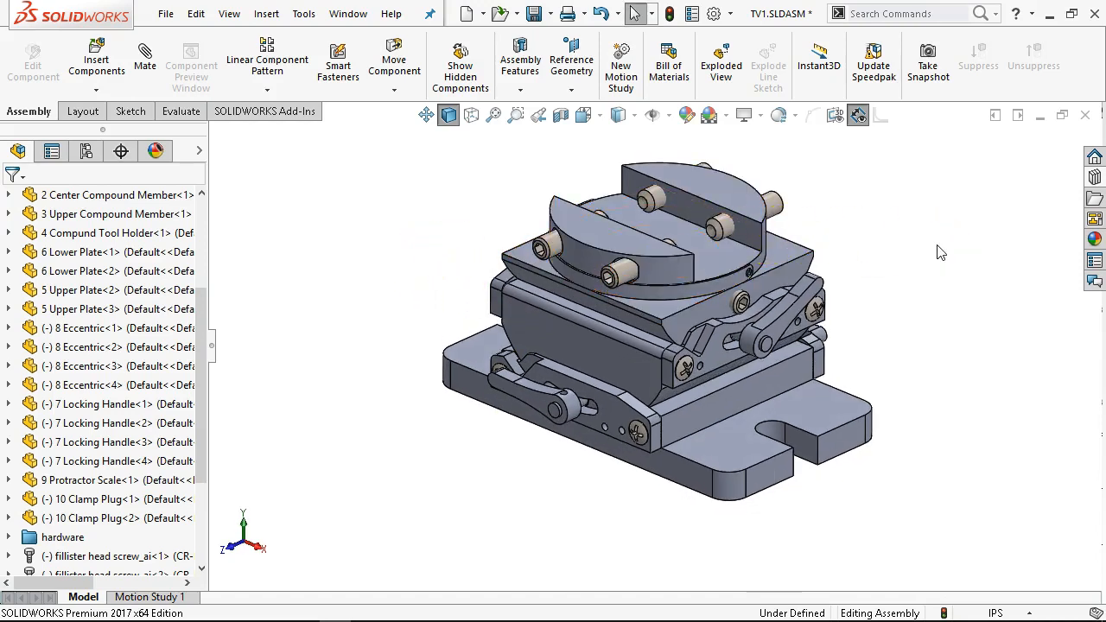
# Insert a Toolbox Pan Cross Head machine screw into the hole at the near end of the protractor scale.
pyautogui.moveTo(936, 213); pyautogui.dragTo(881, 228, button='middle')
pyautogui.scroll(-6, 711, 321)
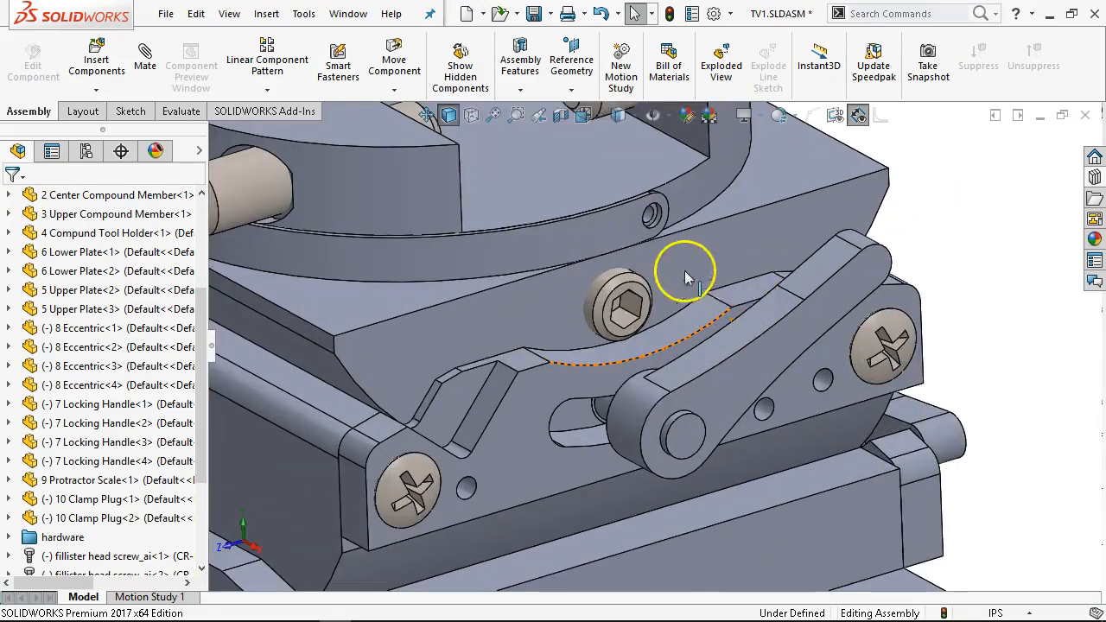
pyautogui.scroll(-3, 619, 248)
pyautogui.scroll(2, 825, 233)
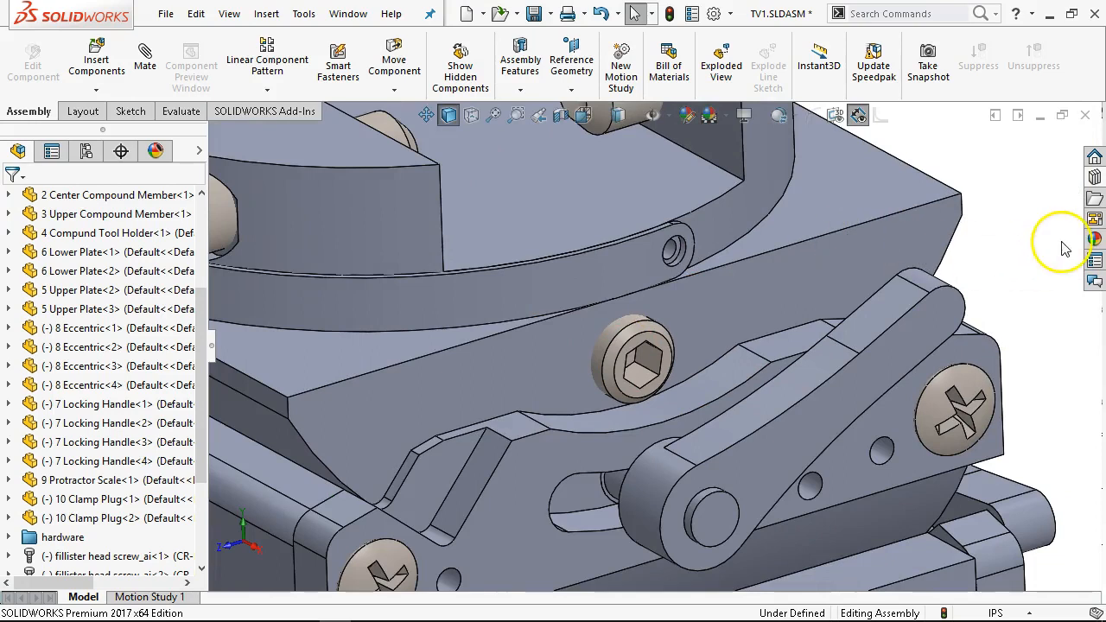
pyautogui.click(1094, 177)
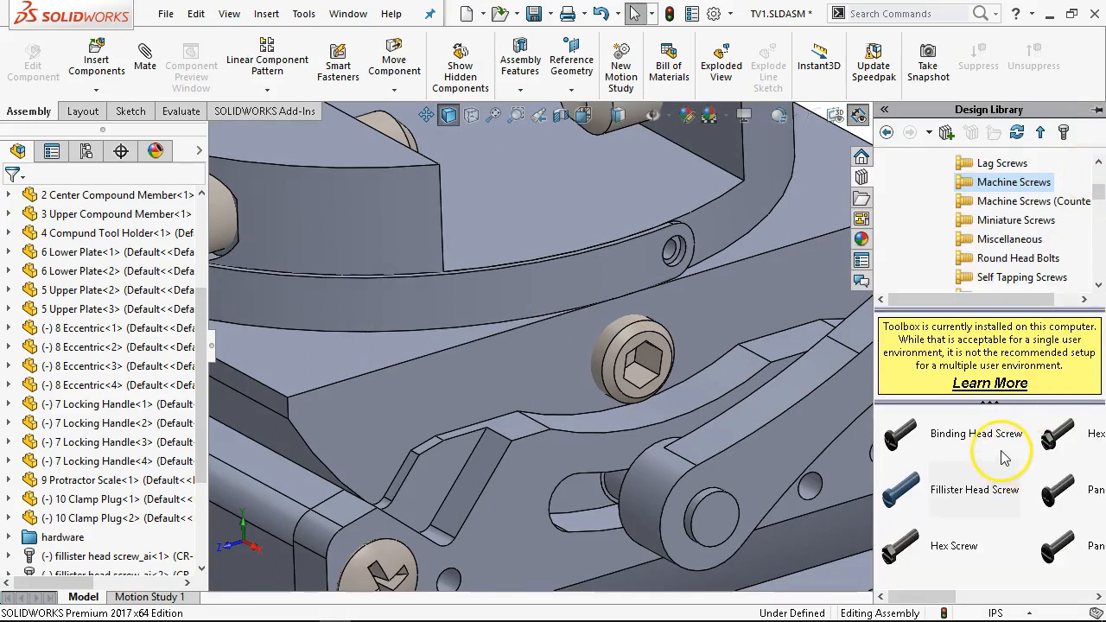
pyautogui.moveTo(1004, 458)
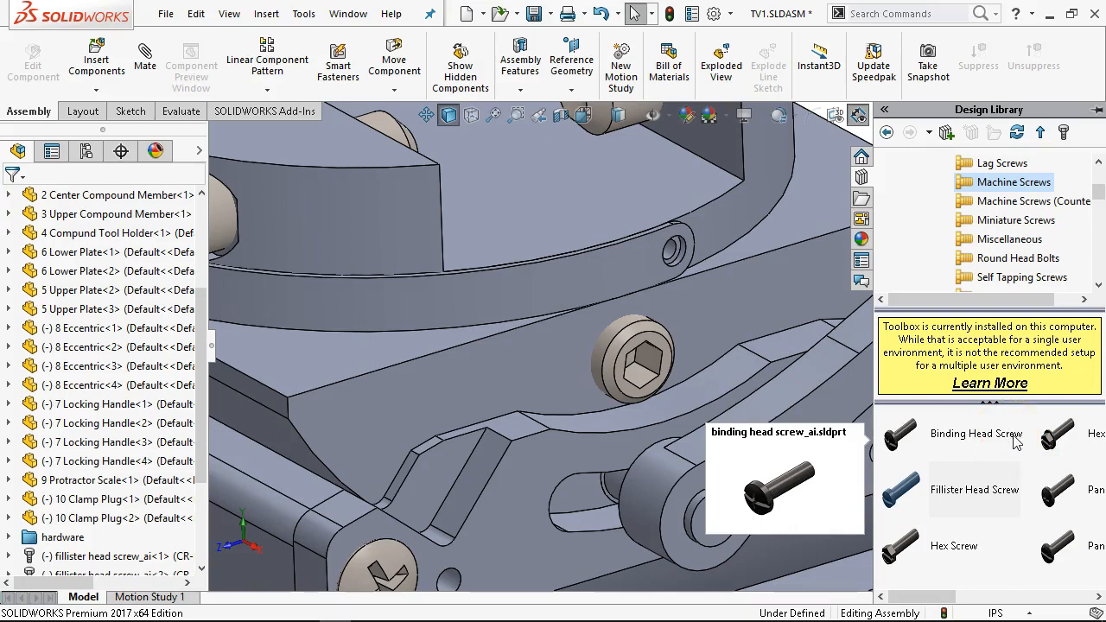
pyautogui.moveTo(996, 596); pyautogui.dragTo(1018, 598)
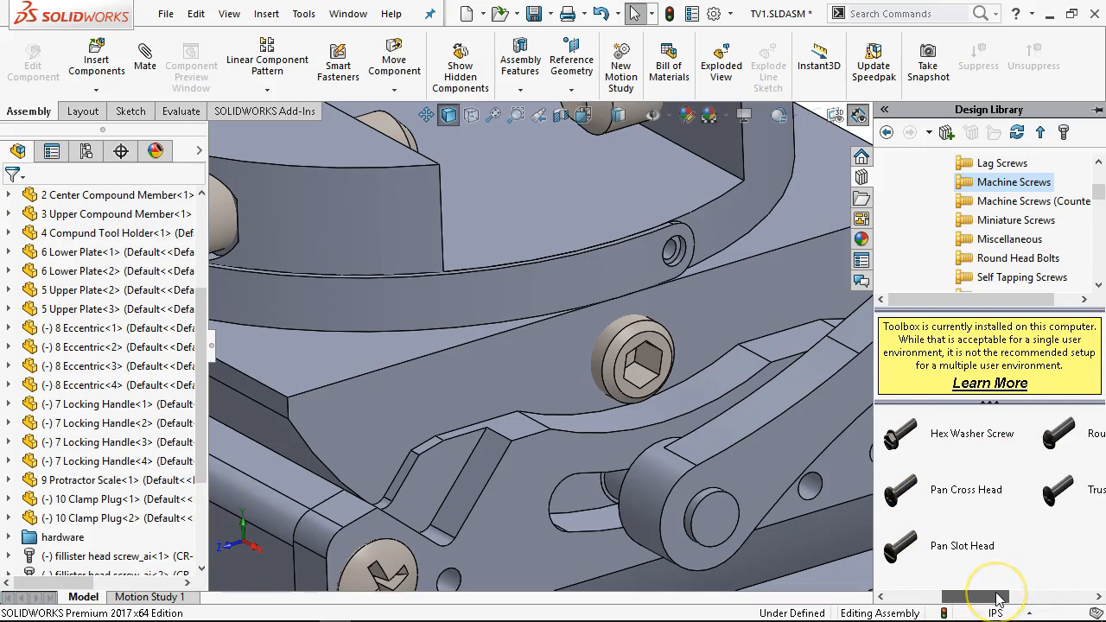
pyautogui.click(964, 492)
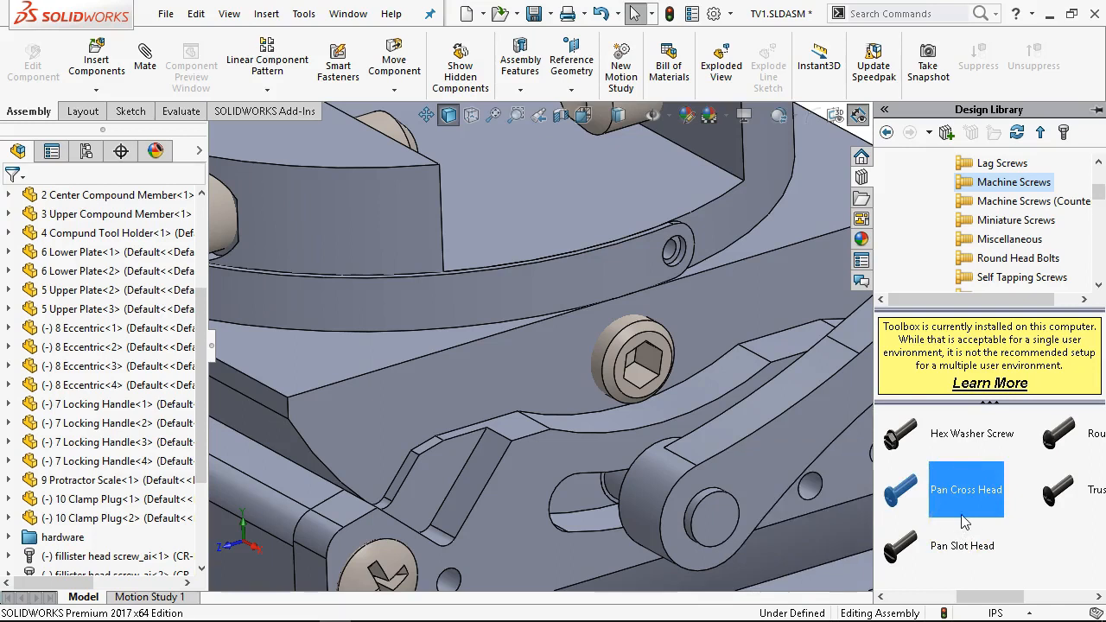
pyautogui.moveTo(964, 498)
pyautogui.moveTo(963, 497); pyautogui.dragTo(669, 248)
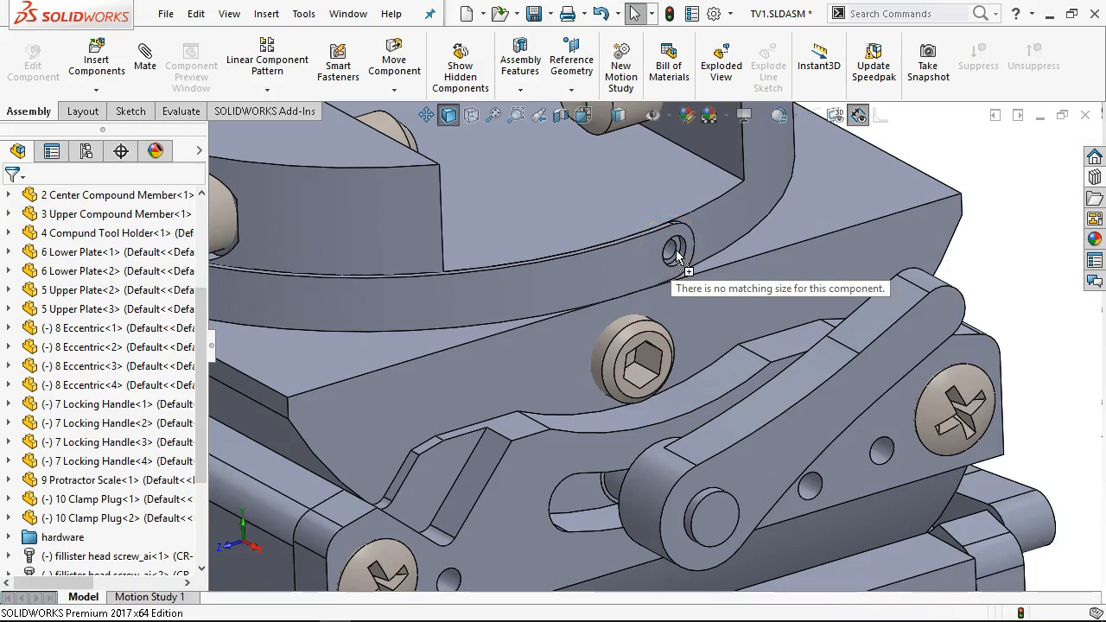
pyautogui.moveTo(676, 250)
pyautogui.mouseDown()
pyautogui.moveTo(667, 239)
pyautogui.moveTo(670, 260)
pyautogui.moveTo(683, 259)
pyautogui.mouseUp()
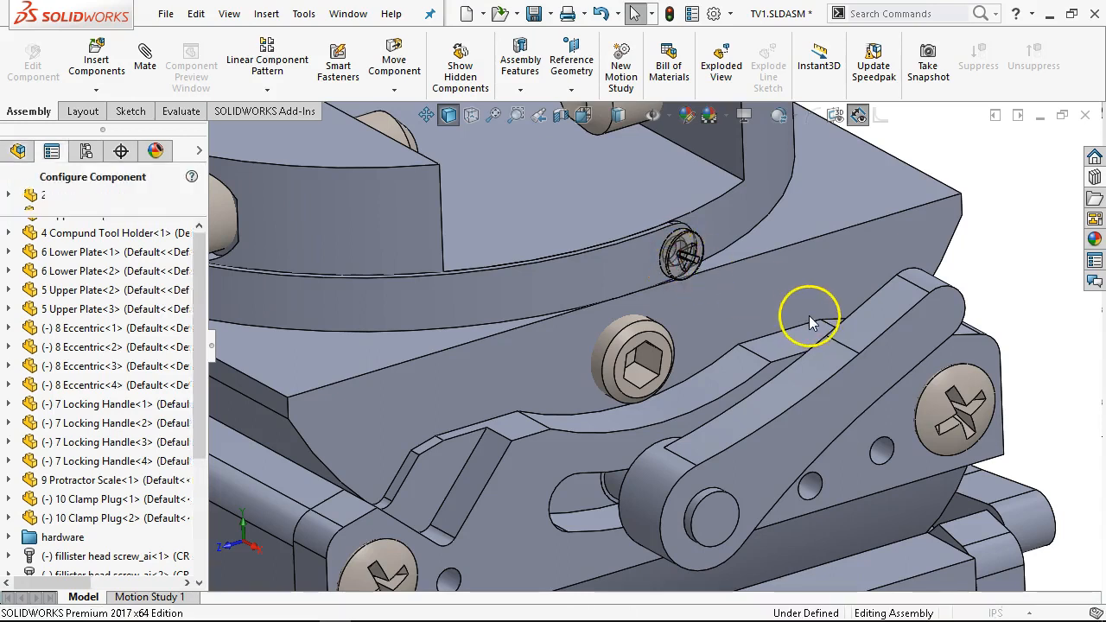
# Configure the pan cross head screw with size #4-40 and length 0.25.
pyautogui.click(766, 170)
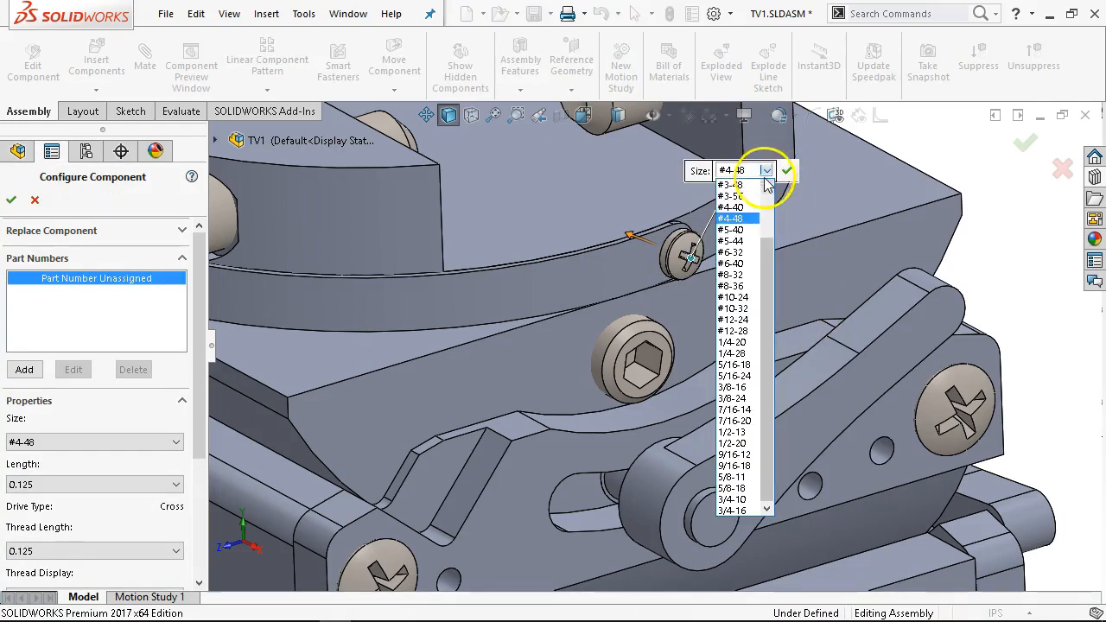
pyautogui.click(733, 208)
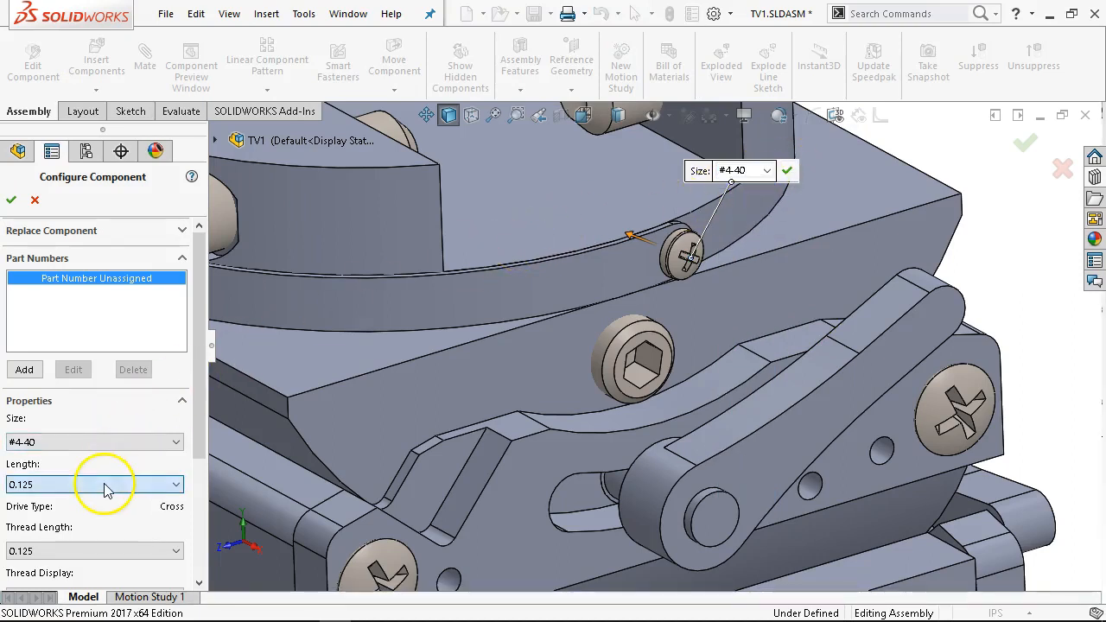
pyautogui.click(174, 484)
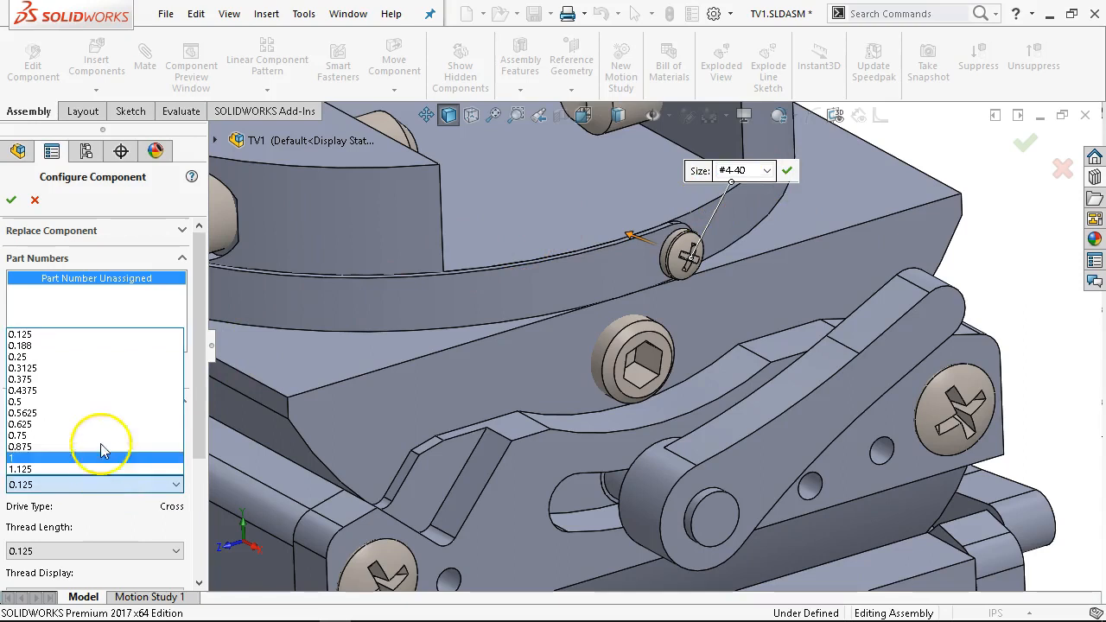
pyautogui.click(92, 357)
pyautogui.click(12, 200)
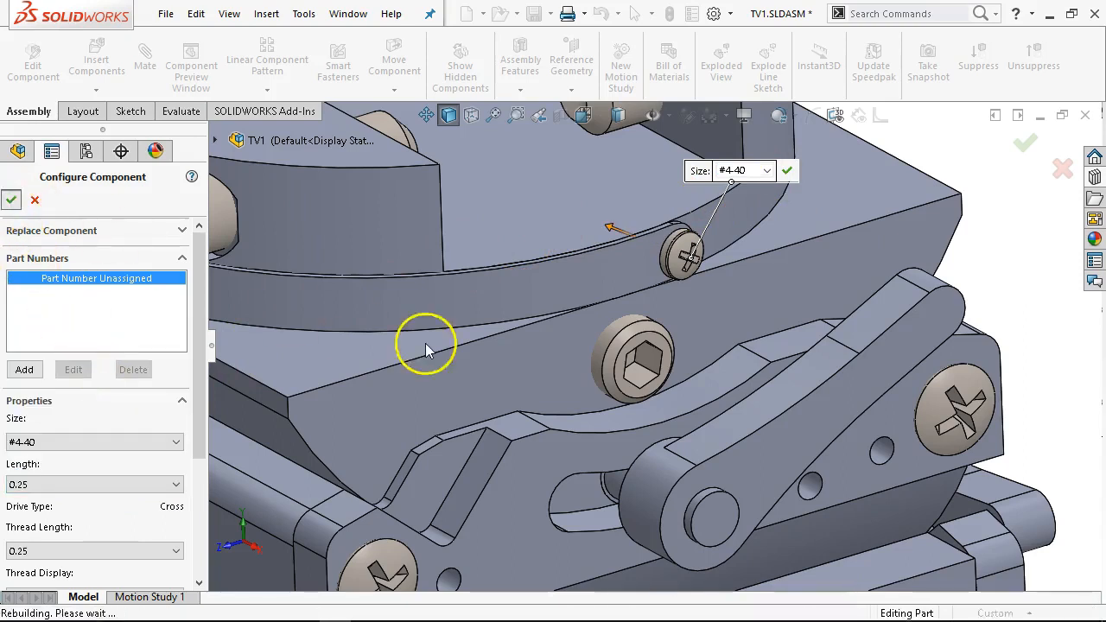
# Place a second pan cross head screw copy in the protractor scale's other end hole and finish inserting.
pyautogui.click(596, 363)
pyautogui.moveTo(605, 303); pyautogui.dragTo(416, 312, button='middle')
pyautogui.scroll(-3, 417, 312)
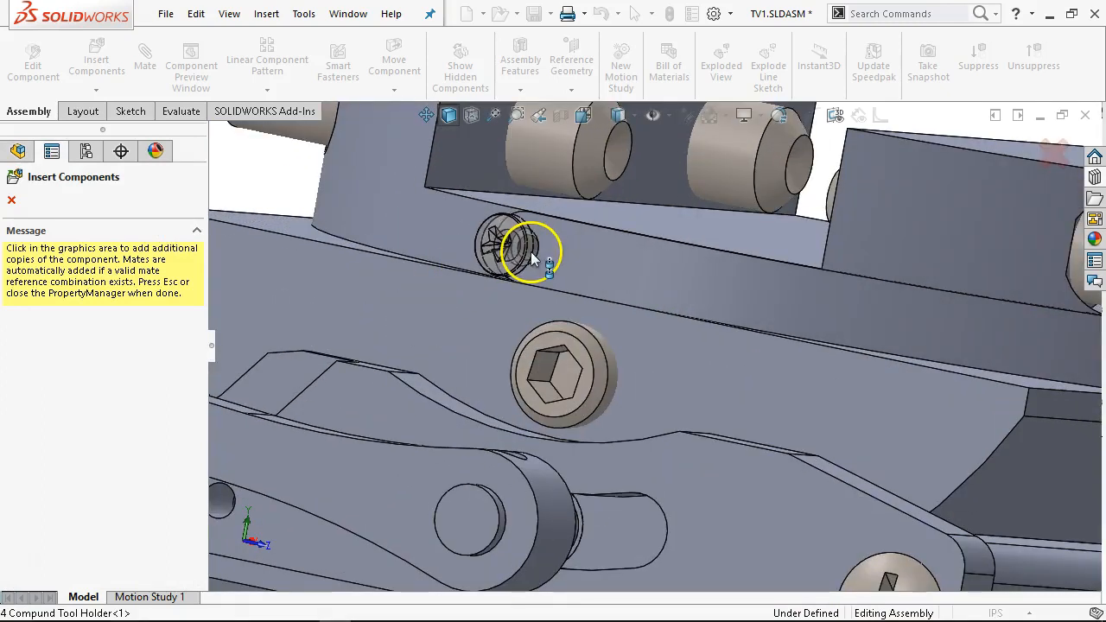
pyautogui.click(530, 252)
pyautogui.click(11, 200)
# Add a tangent mate between the protractor scale's curved face and the underside of the second pan cross head screw's head.
pyautogui.click(574, 267)
pyautogui.moveTo(573, 267); pyautogui.dragTo(516, 303, button='middle')
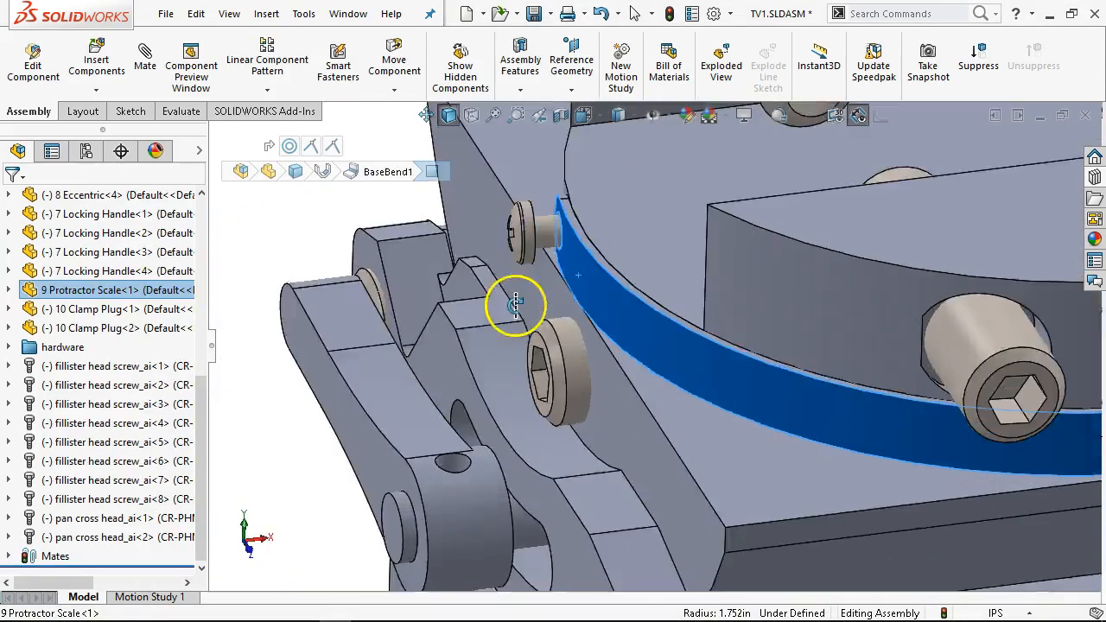
pyautogui.scroll(-5, 532, 260)
pyautogui.keyDown('ctrl'); pyautogui.click(651, 151); pyautogui.keyUp('ctrl')
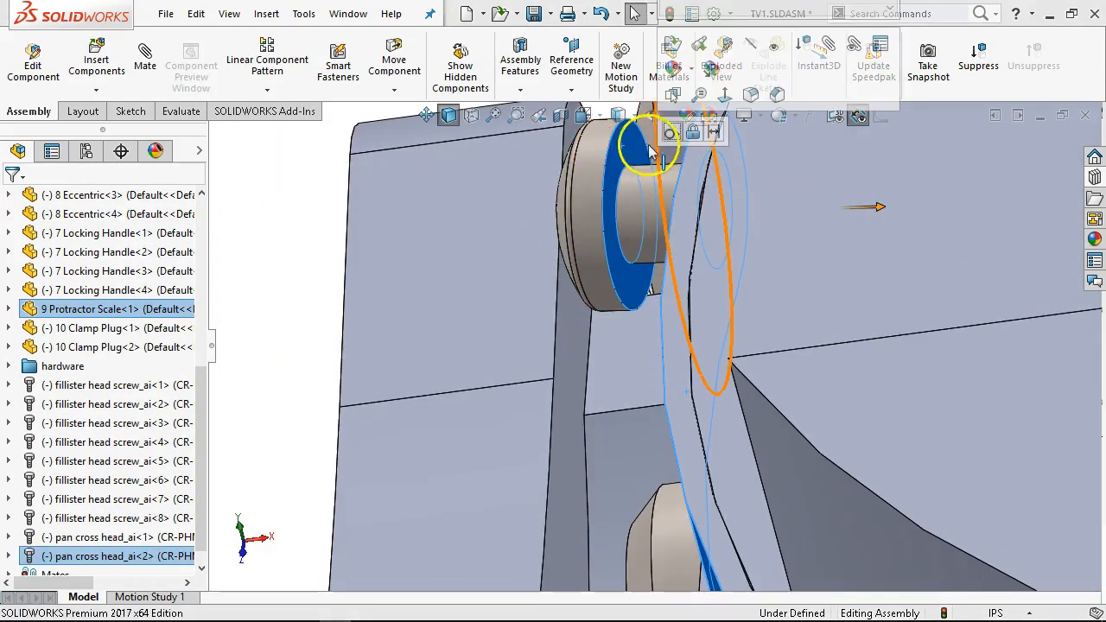
pyautogui.click(668, 134)
# Pull the first pan cross head screw out of its hole and mate its head underside tangent to the protractor scale's curved face.
pyautogui.scroll(4, 743, 296)
pyautogui.scroll(2, 835, 333)
pyautogui.moveTo(835, 334); pyautogui.dragTo(769, 331, button='middle')
pyautogui.scroll(3, 806, 377)
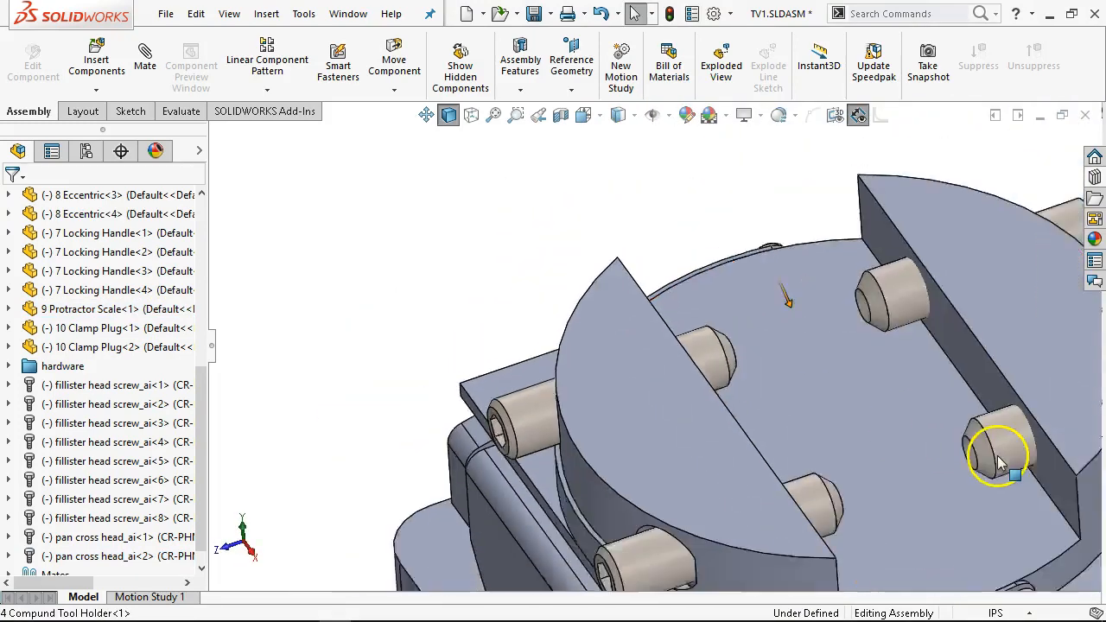
pyautogui.scroll(1, 999, 458)
pyautogui.scroll(-1, 919, 567)
pyautogui.moveTo(918, 567); pyautogui.dragTo(943, 553, button='middle')
pyautogui.scroll(-5, 943, 553)
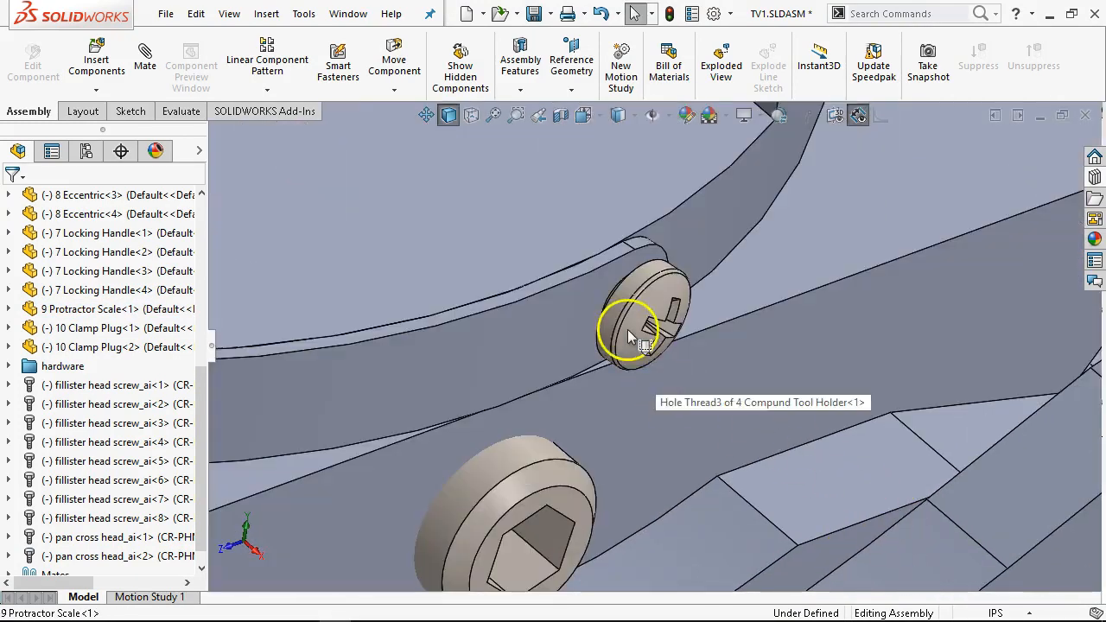
pyautogui.moveTo(643, 339); pyautogui.dragTo(680, 364)
pyautogui.click(610, 355)
pyautogui.moveTo(612, 353); pyautogui.dragTo(683, 396, button='middle')
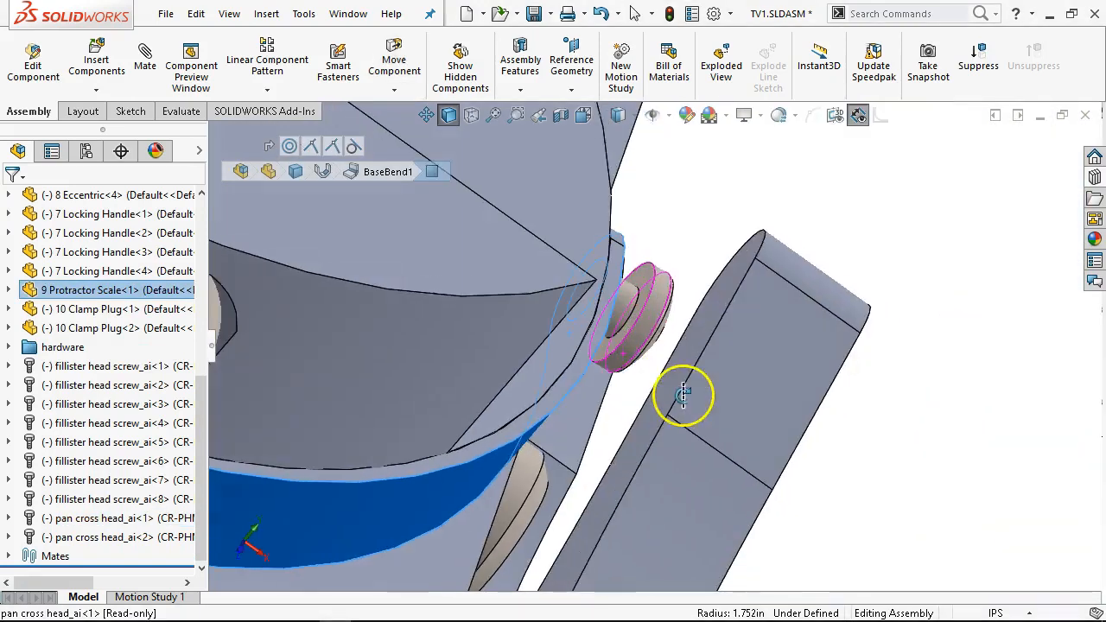
pyautogui.click(651, 274)
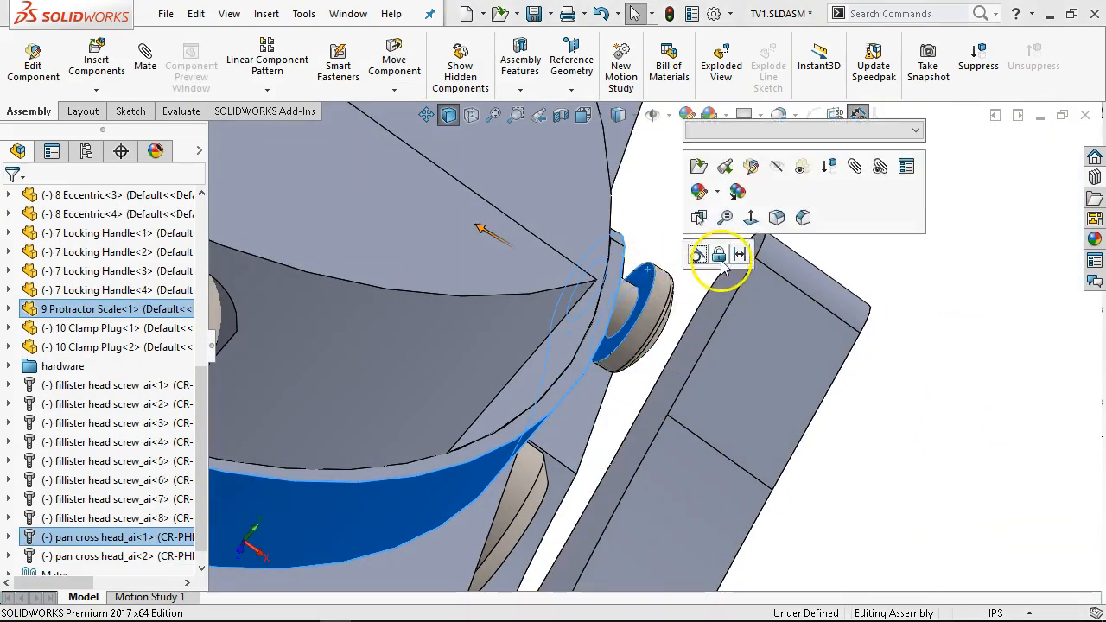
pyautogui.click(714, 254)
pyautogui.click(966, 439)
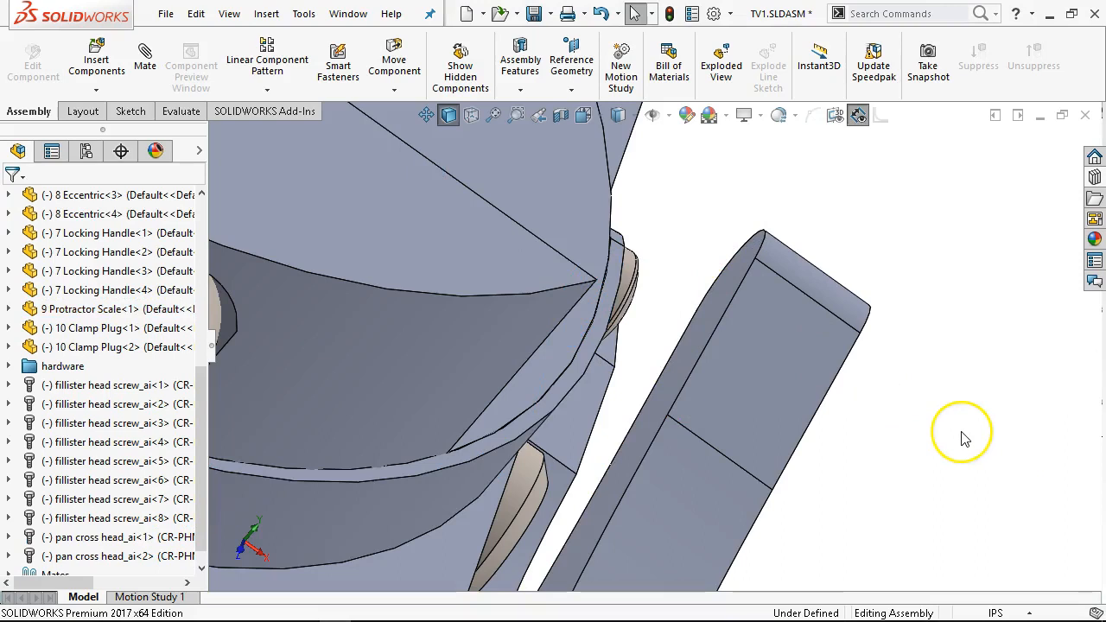
# Show the whole vise in the isometric view and save the assembly.
pyautogui.hotkey('ctrl', '7')
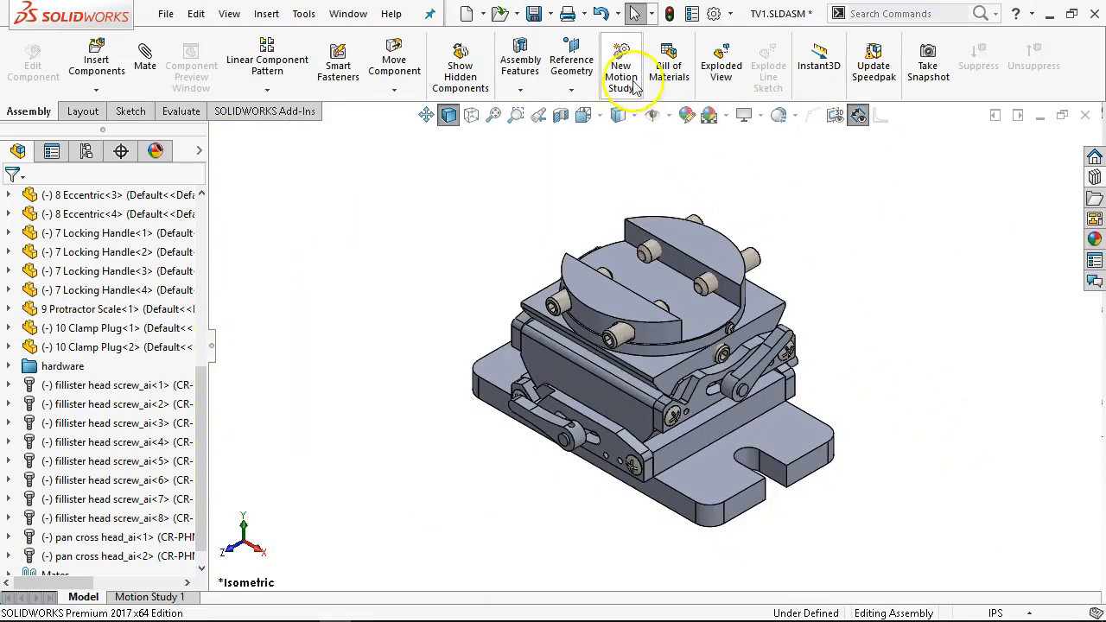
pyautogui.click(533, 13)
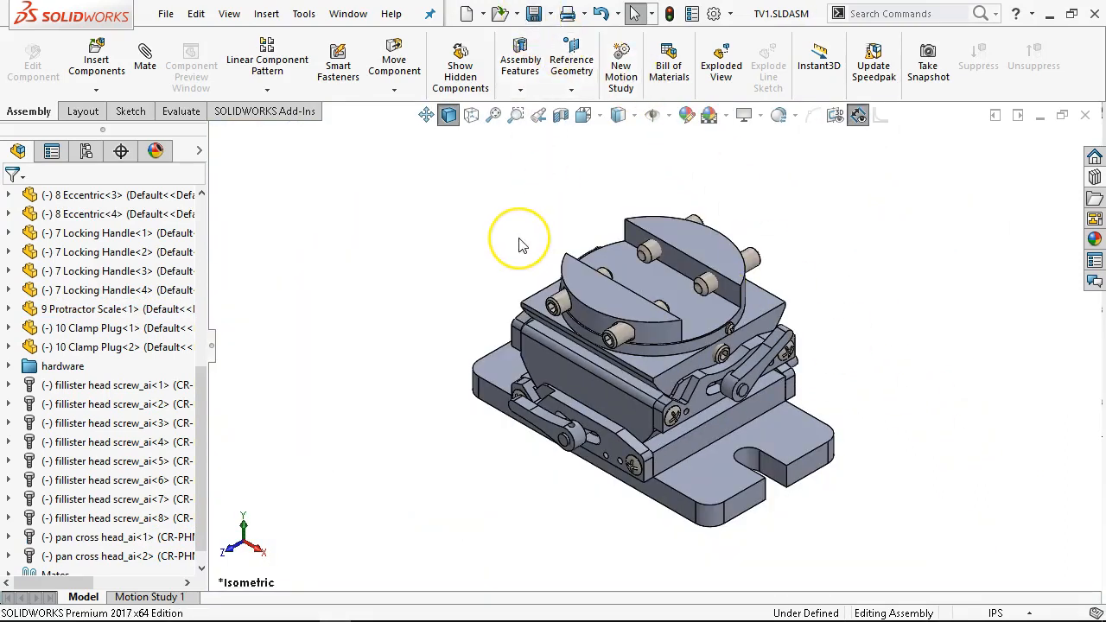